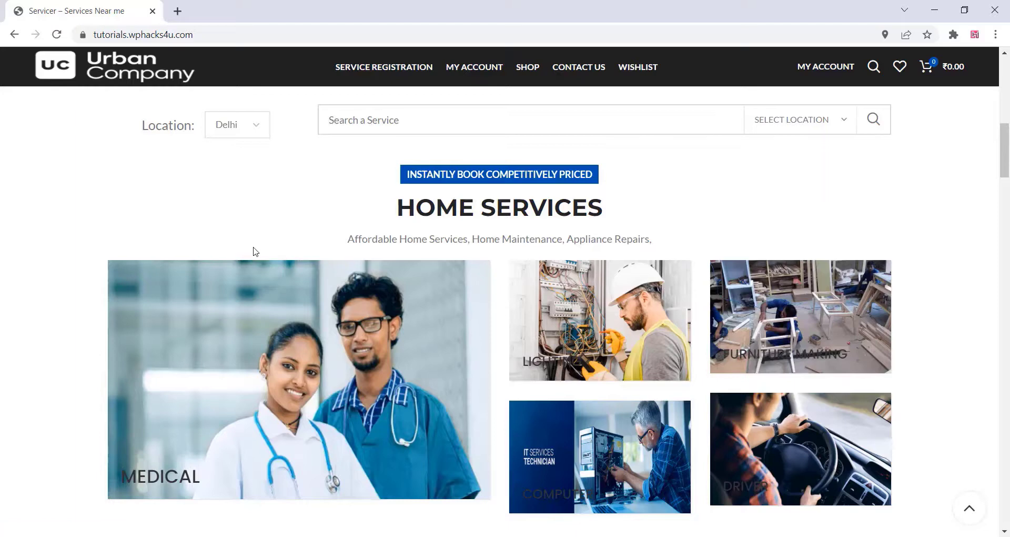
Look through the home page sections from Home Services down to the company's location and contact details
scroll(258, 250, "down", 4)
scroll(255, 255, "down", 5)
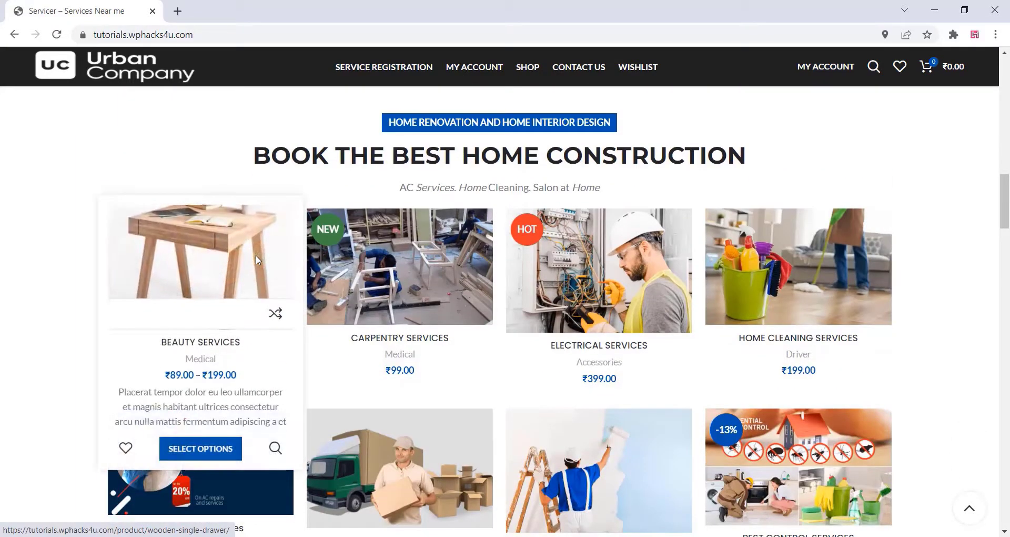
scroll(256, 255, "down", 5)
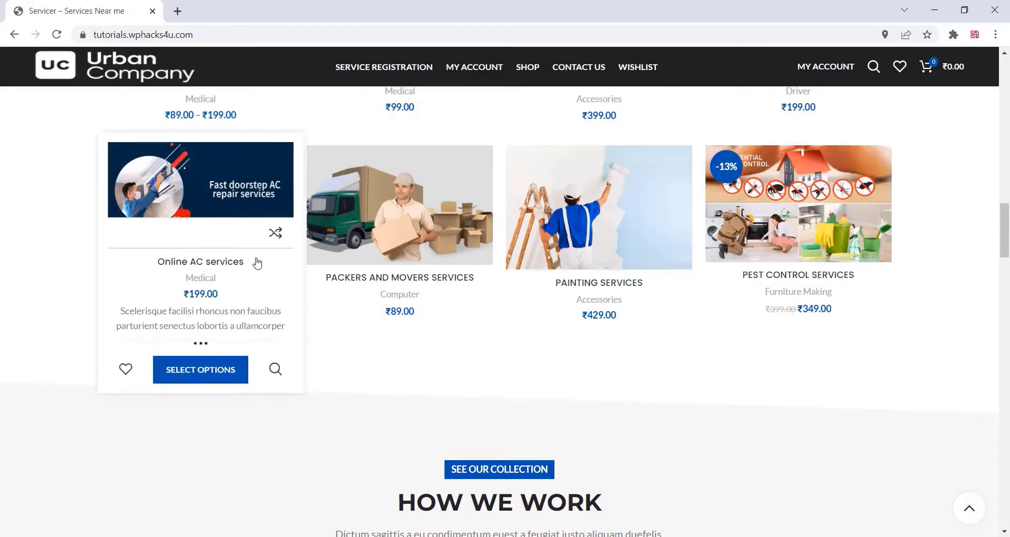
scroll(257, 262, "down", 4)
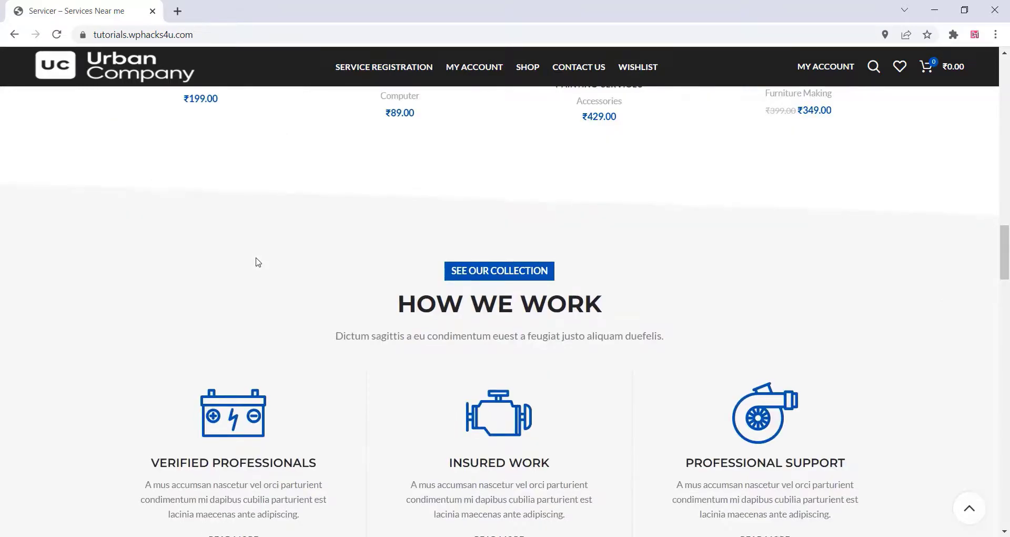
scroll(257, 262, "down", 2)
scroll(257, 262, "down", 3)
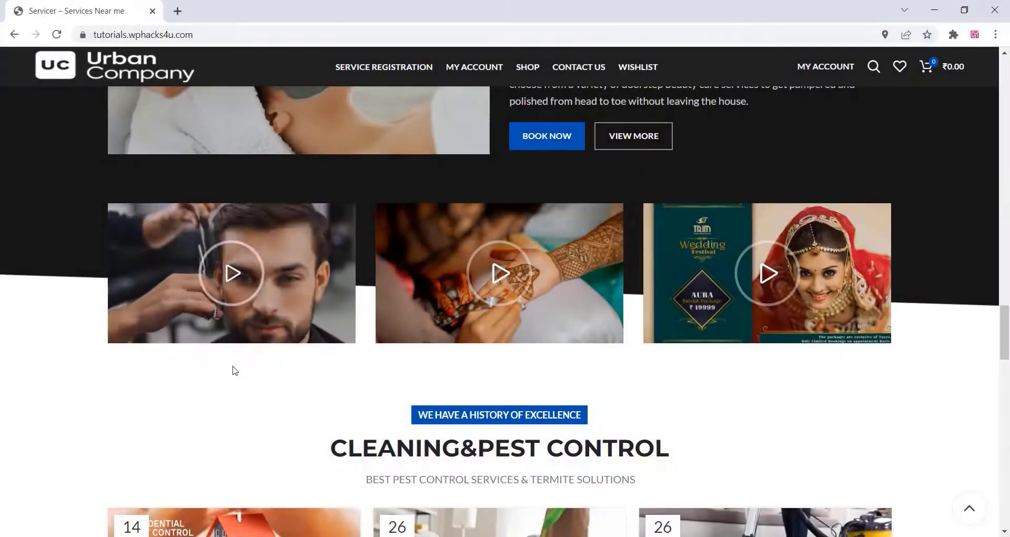
scroll(269, 390, "down", 2)
scroll(274, 336, "down", 3)
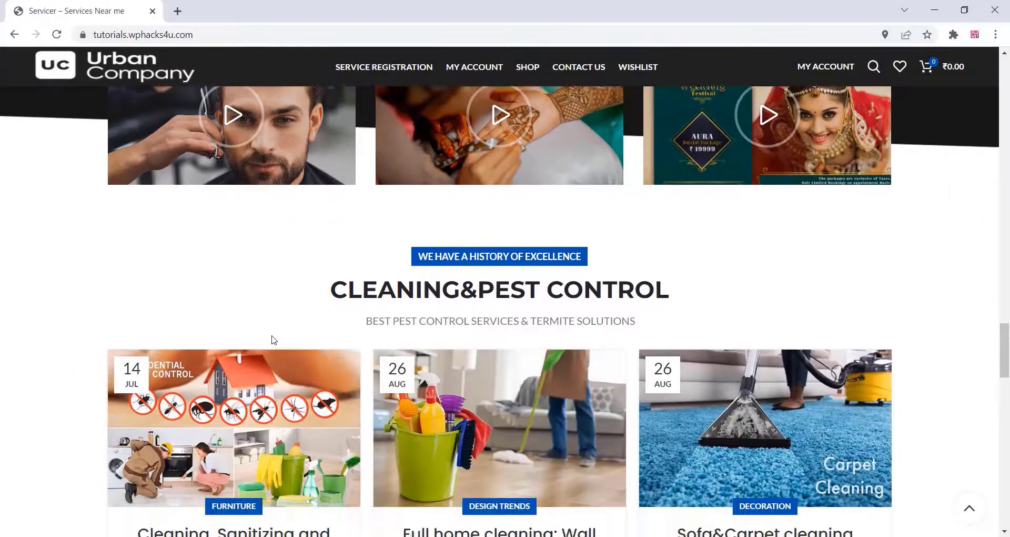
scroll(273, 339, "down", 8)
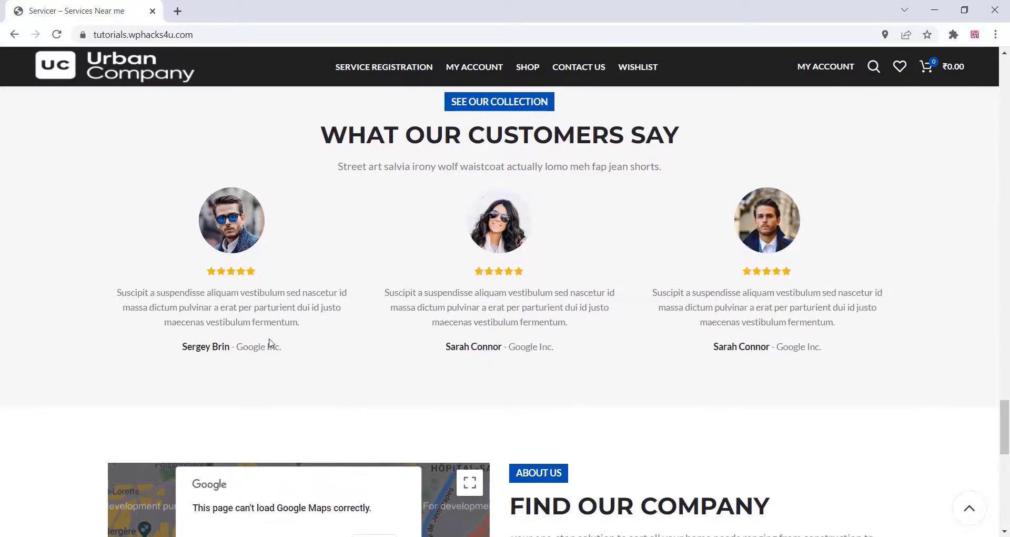
scroll(270, 344, "down", 5)
scroll(425, 347, "down", 4)
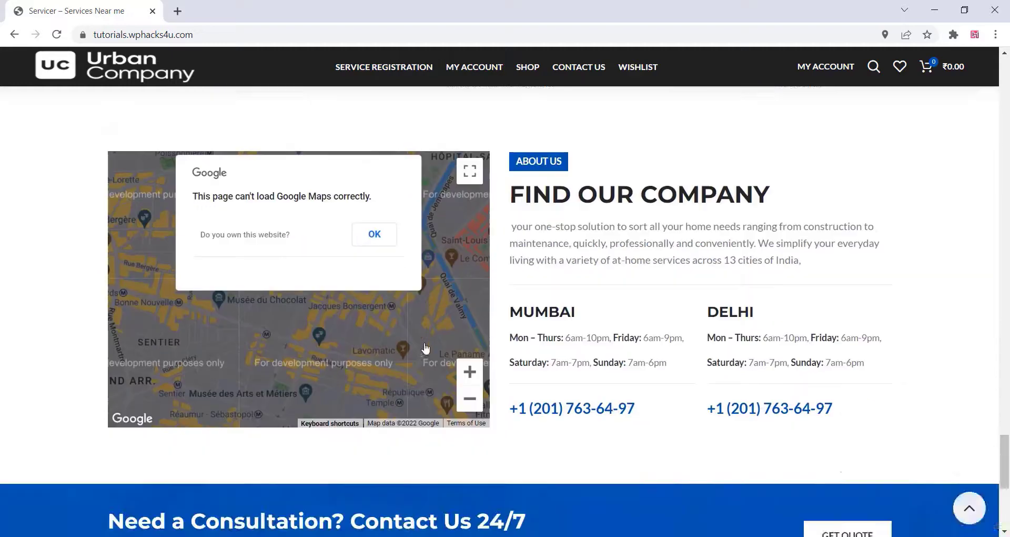
scroll(425, 347, "down", 4)
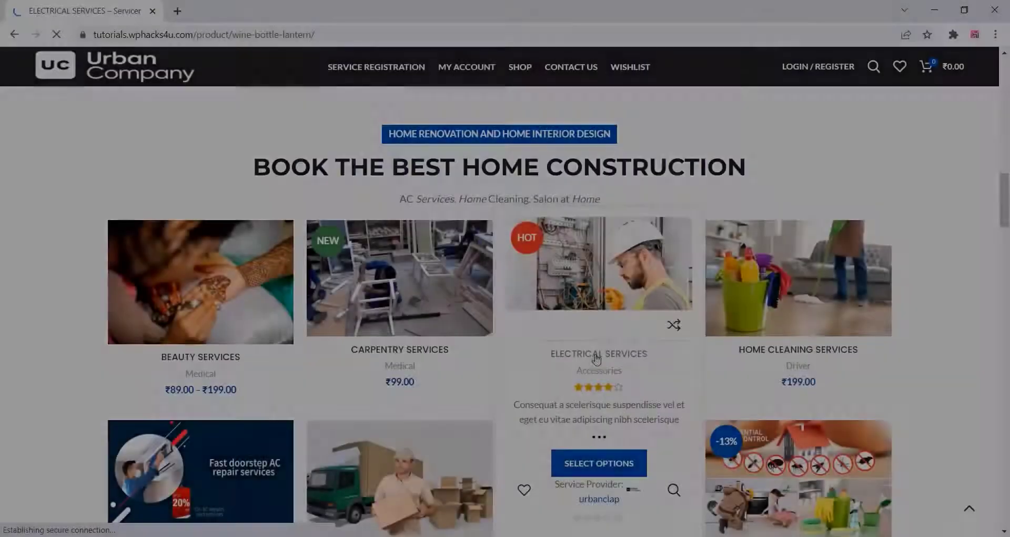
Open the Electrical Services page from the home construction listings and choose Delhi as the service location
left_click(599, 358)
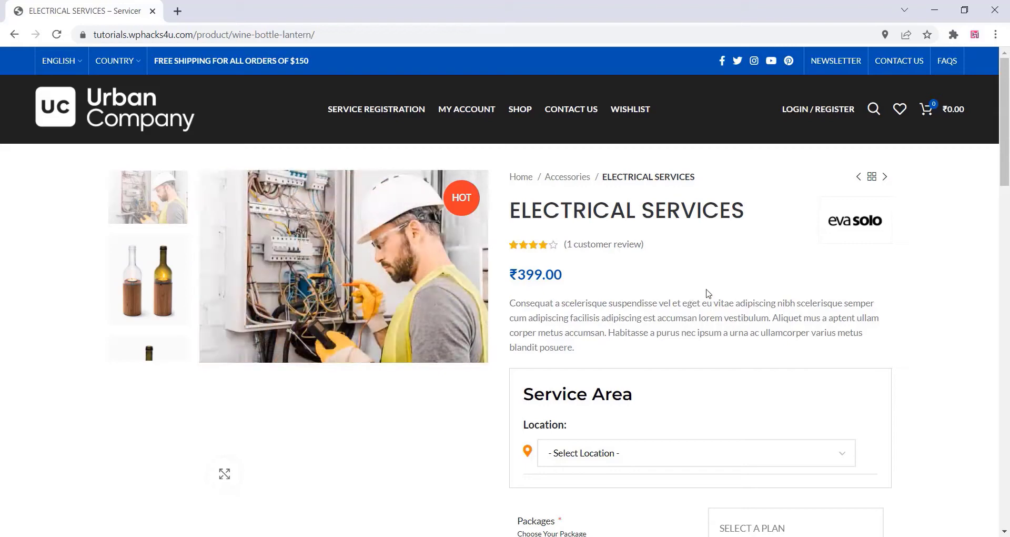
scroll(707, 293, "down", 4)
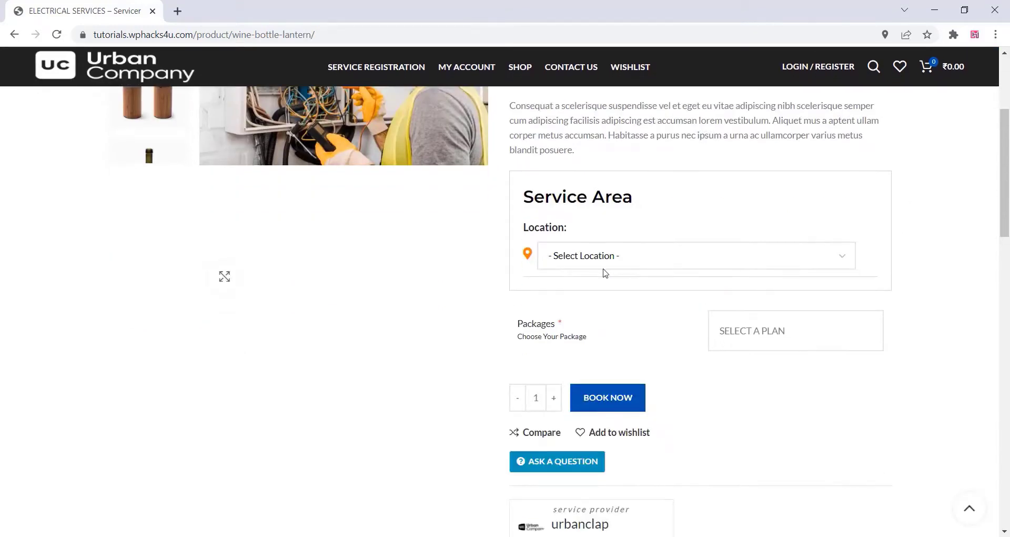
left_click(615, 264)
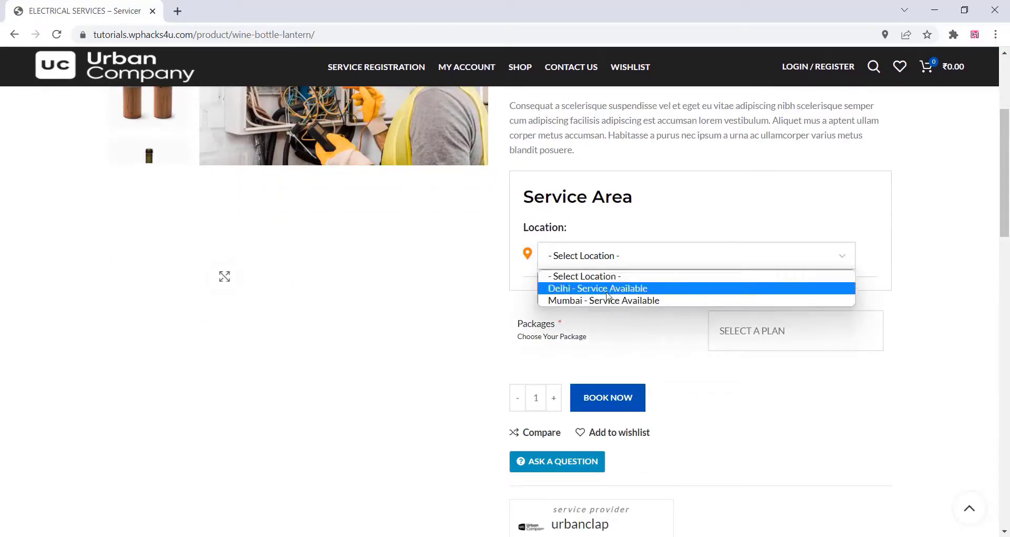
key("Escape")
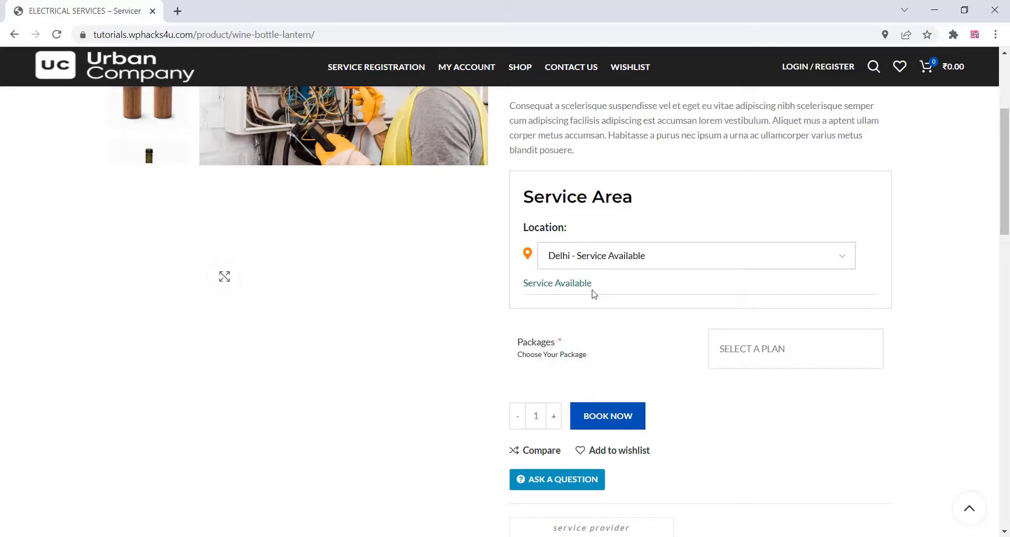
Select the Maintenance (₹1,000.00) package, book the service and close the shopping cart
scroll(611, 297, "down", 1)
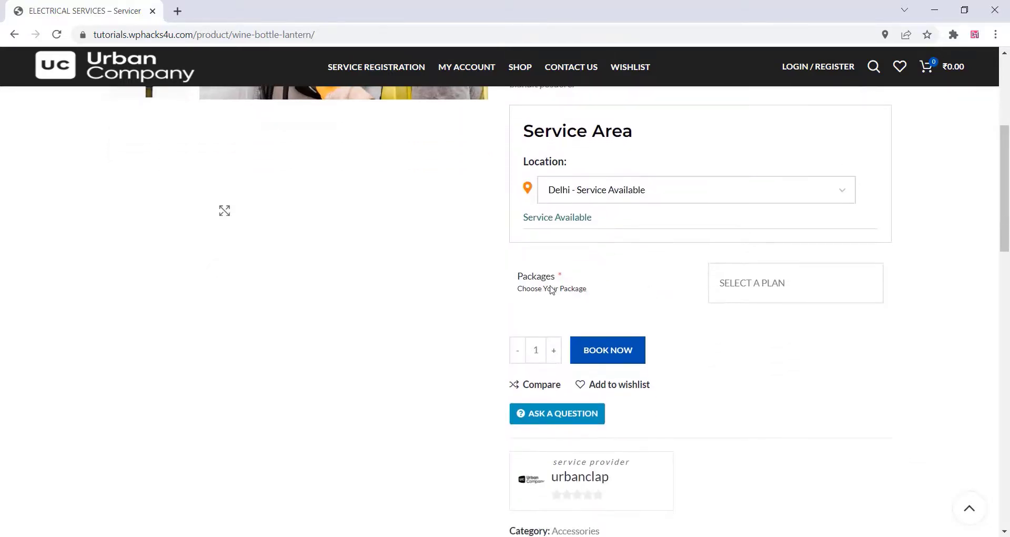
left_click(731, 285)
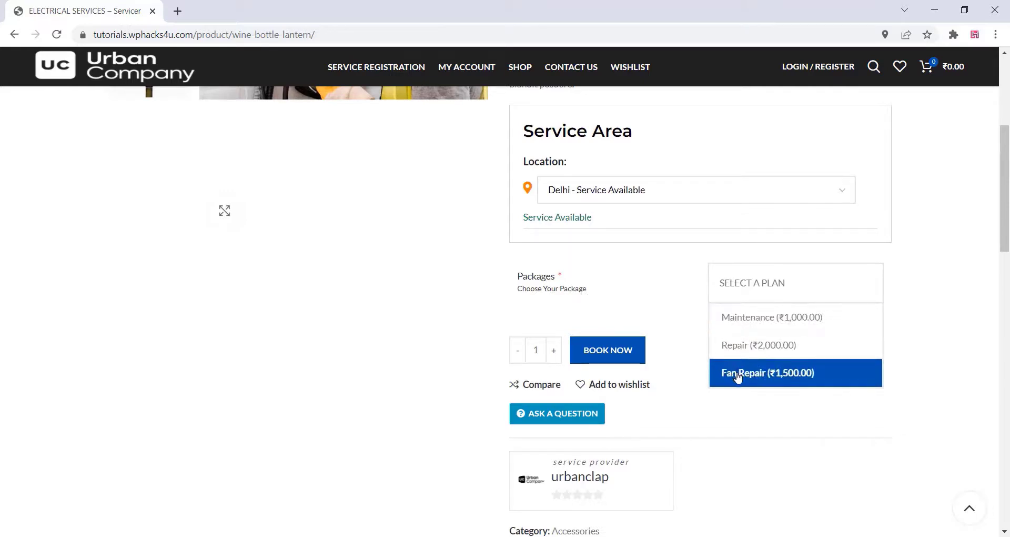
left_click(781, 319)
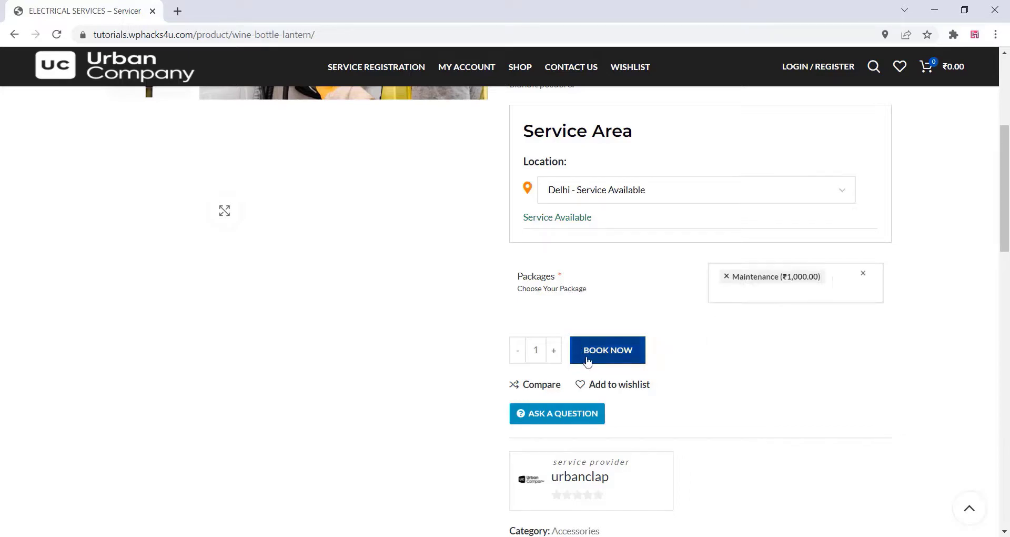
left_click(617, 351)
scroll(653, 344, "down", 3)
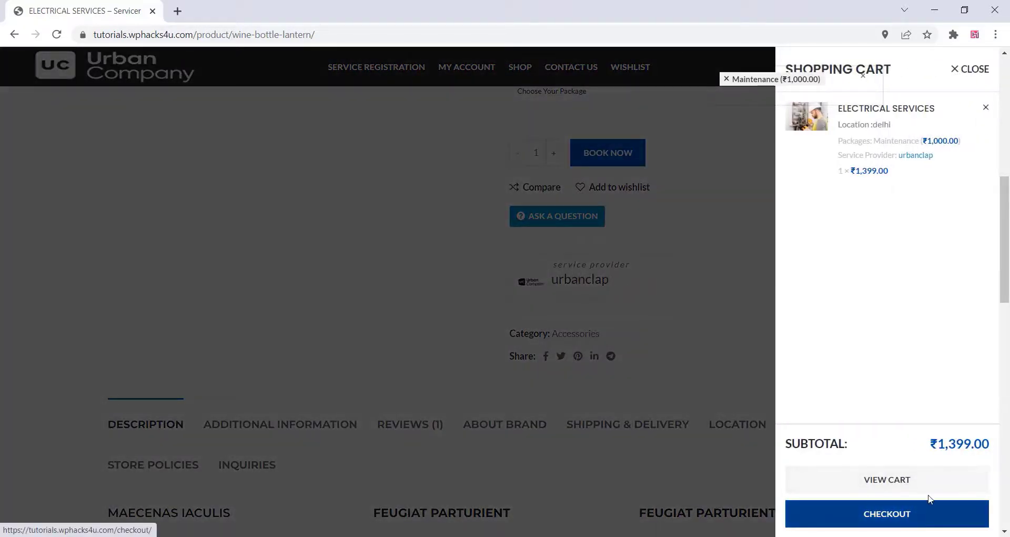
left_click(969, 70)
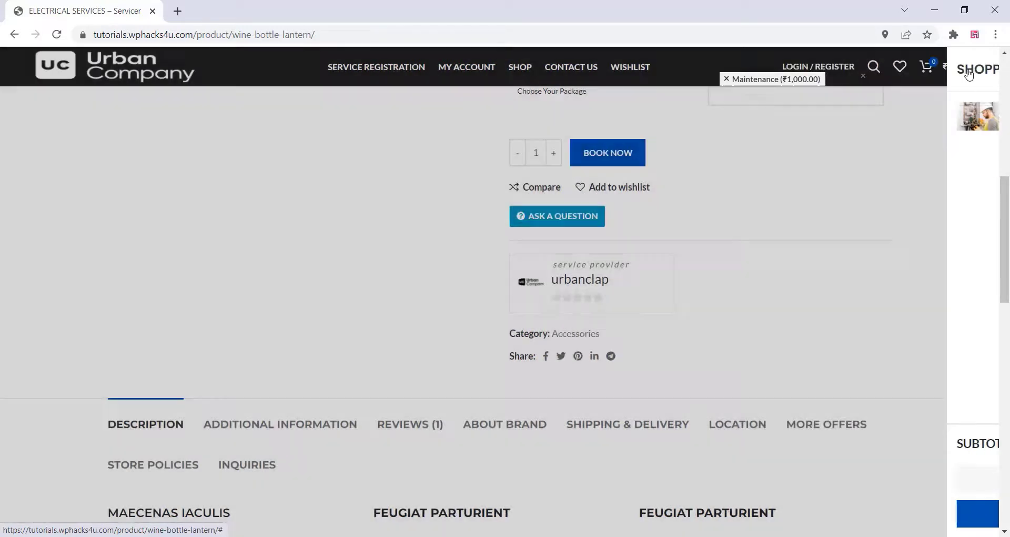
Examine the service provider and the service's additional information, reviews, brand, and shipping and delivery details
left_click_drag(553, 265, 619, 269)
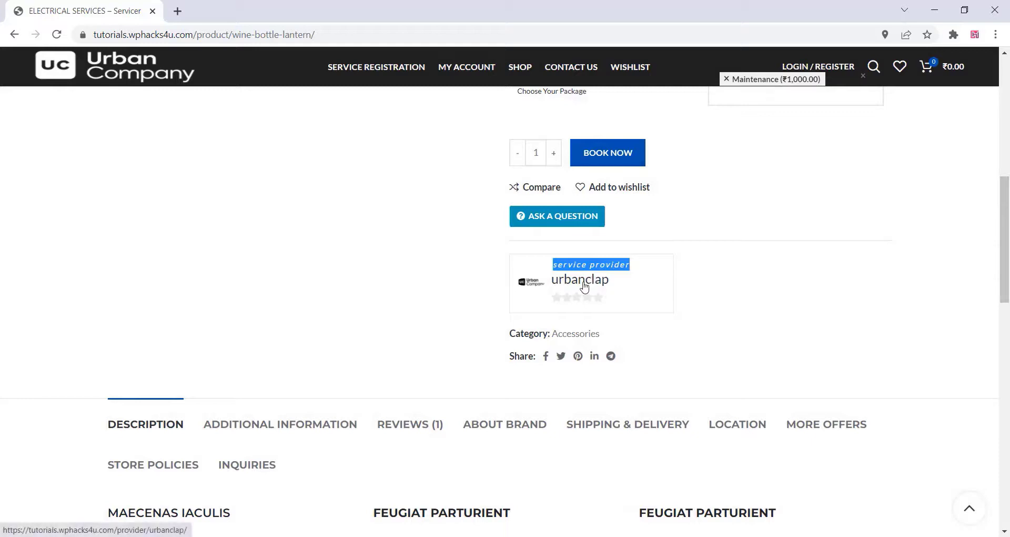
scroll(553, 284, "down", 2)
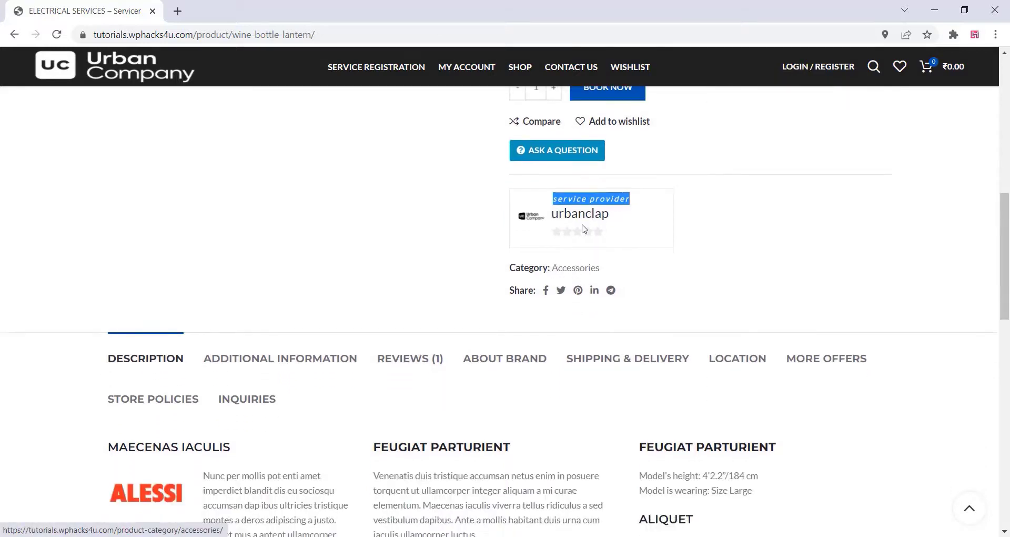
left_click(312, 362)
left_click(418, 360)
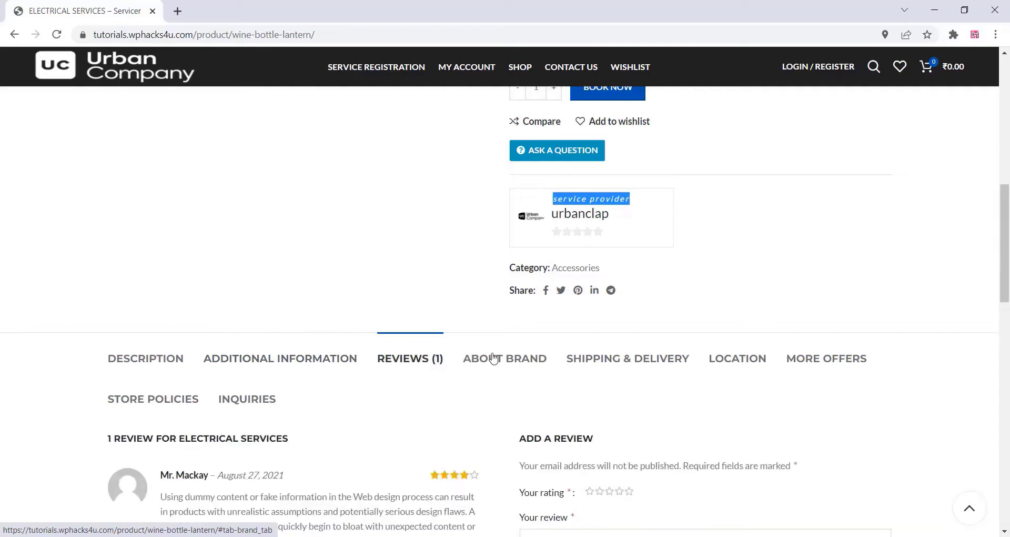
left_click(520, 360)
left_click(604, 358)
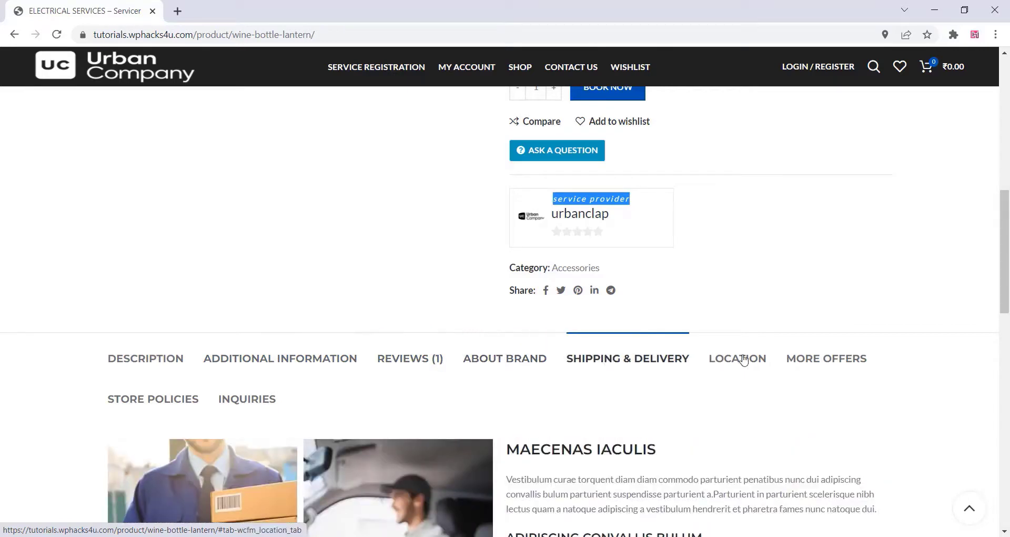
View the provider's location map and return to the shipping and delivery details
scroll(758, 361, "down", 2)
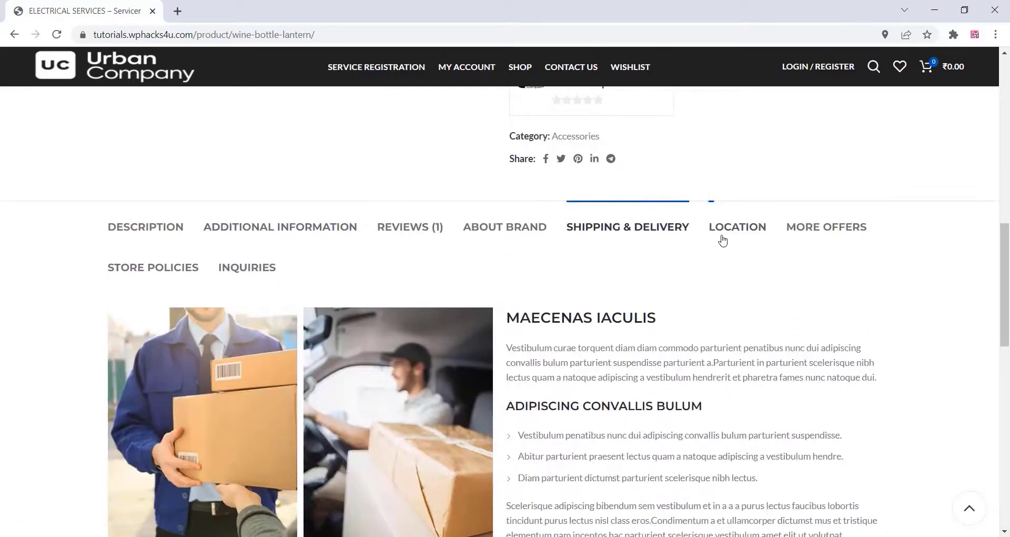
left_click(756, 234)
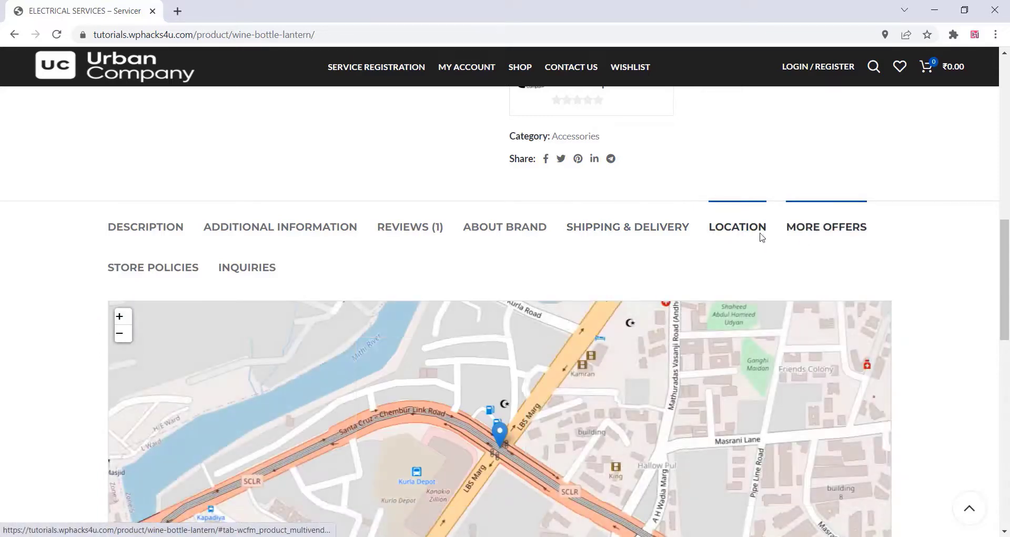
scroll(762, 238, "down", 3)
scroll(647, 300, "down", 1)
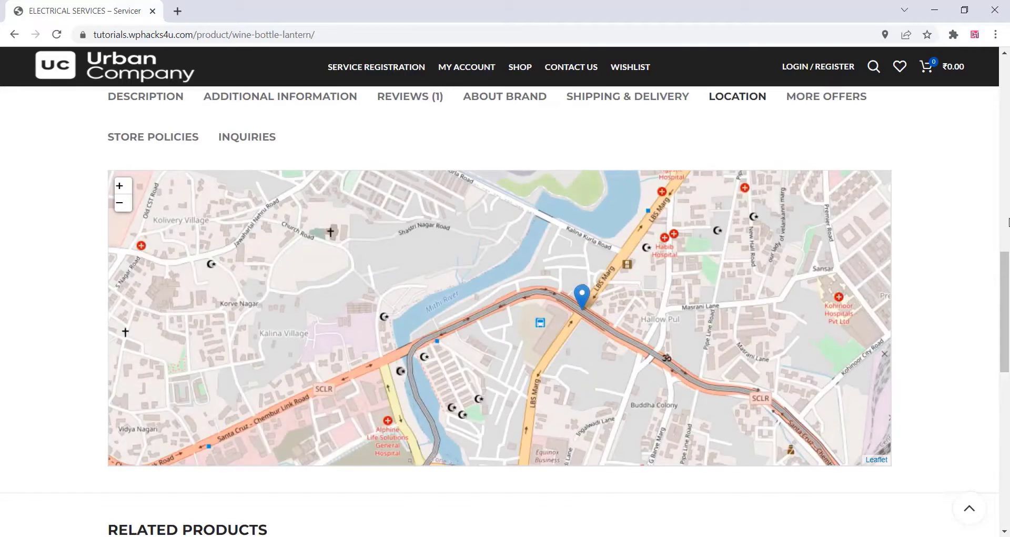
scroll(956, 224, "up", 3)
left_click(626, 231)
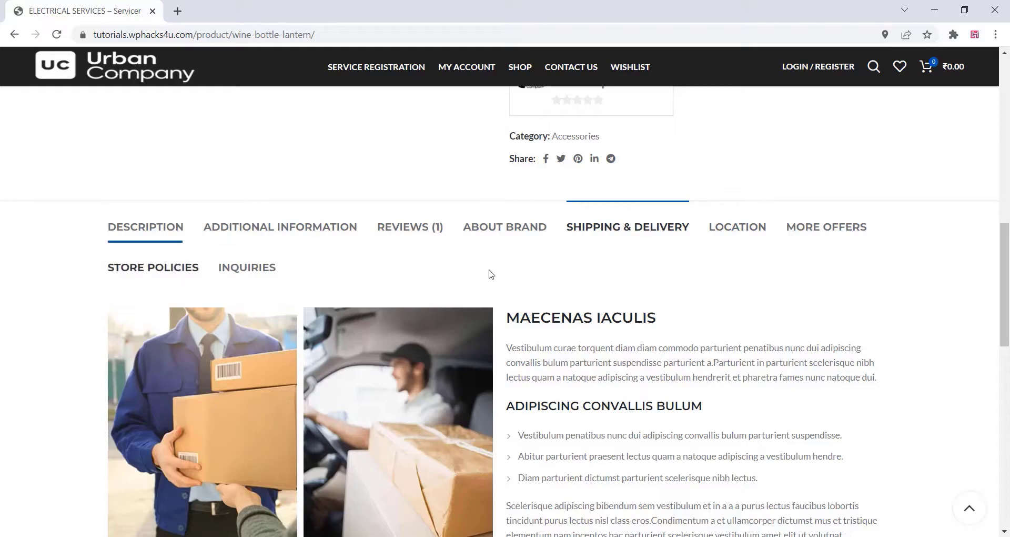
Proceed to checkout with the booked electrical service and review the login options
left_click(898, 518)
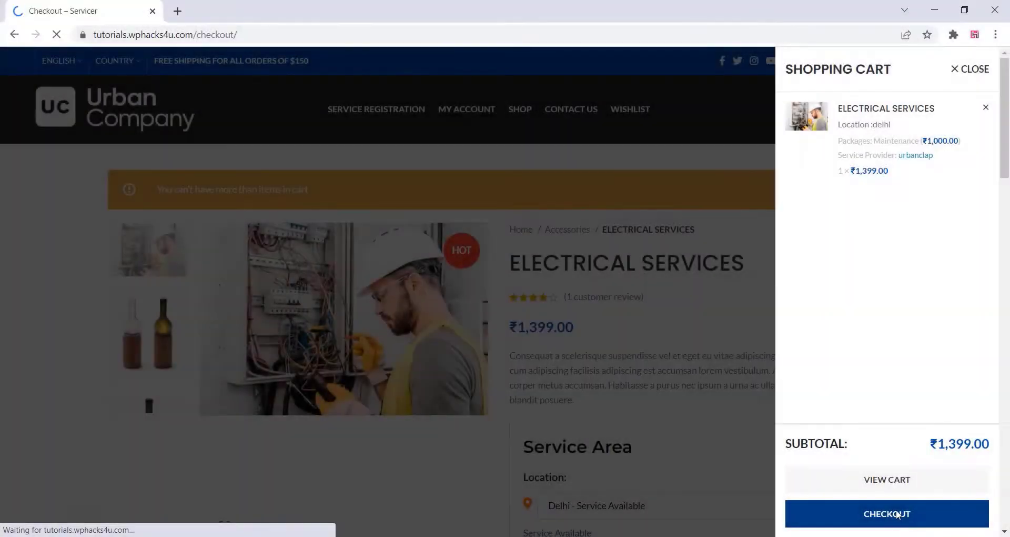
scroll(356, 341, "down", 4)
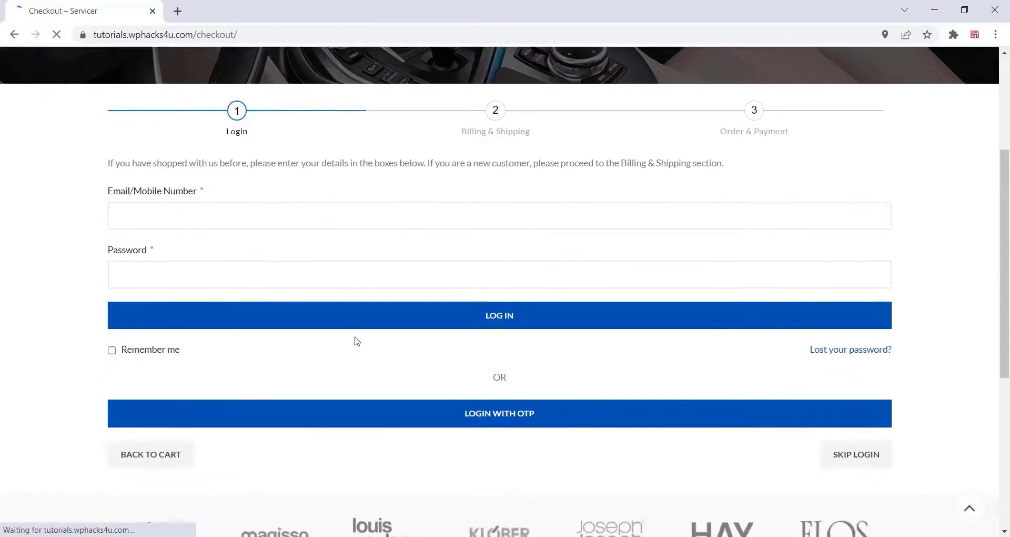
scroll(300, 271, "up", 1)
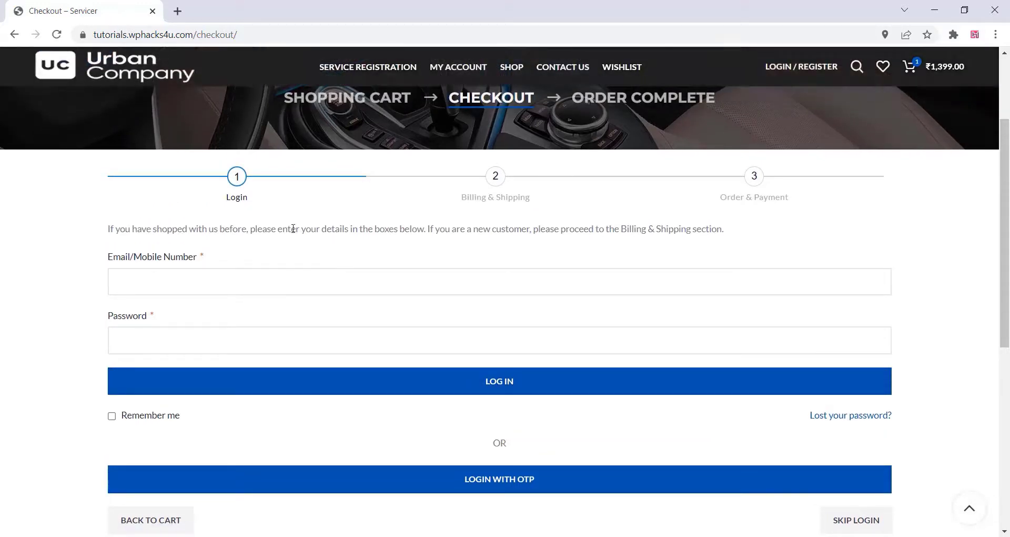
scroll(337, 226, "up", 1)
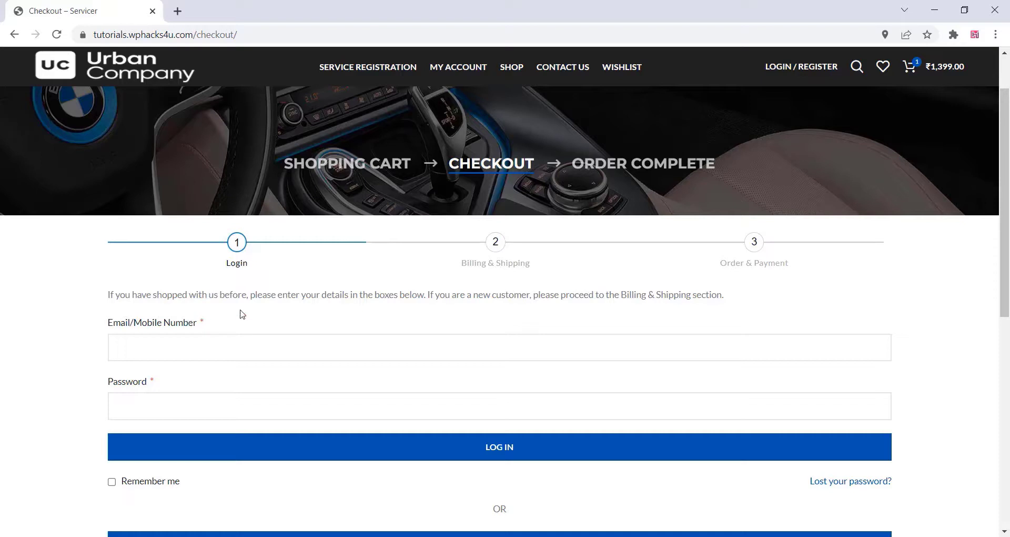
scroll(179, 355, "down", 3)
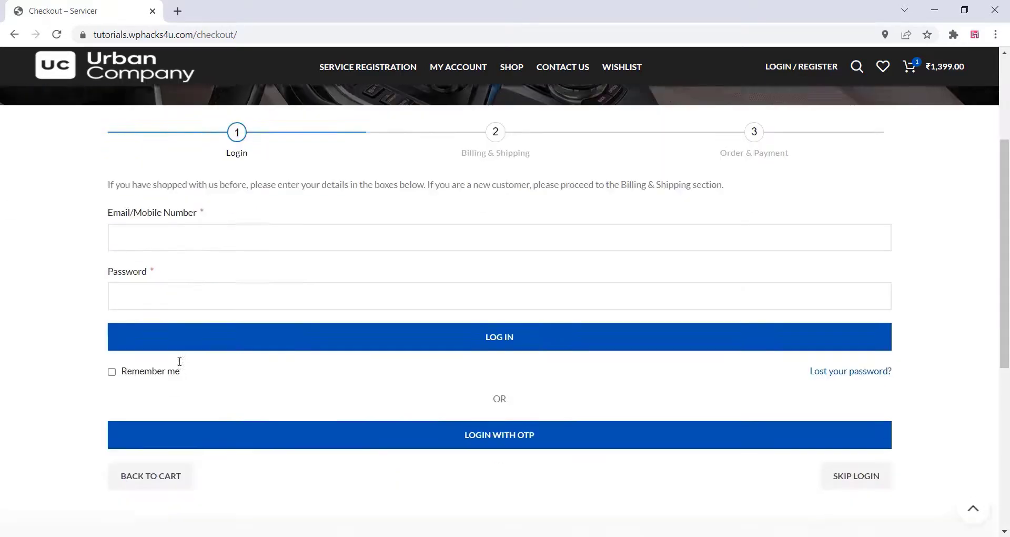
Try the OTP login with the mobile number left blank, and skip the login stage of the checkout
left_click(485, 421)
scroll(534, 361, "down", 2)
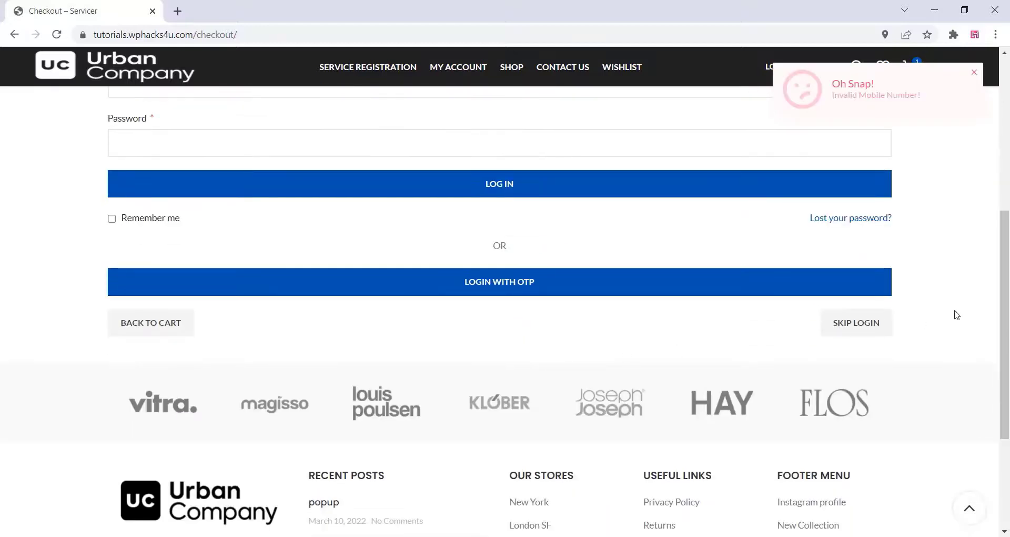
left_click(841, 326)
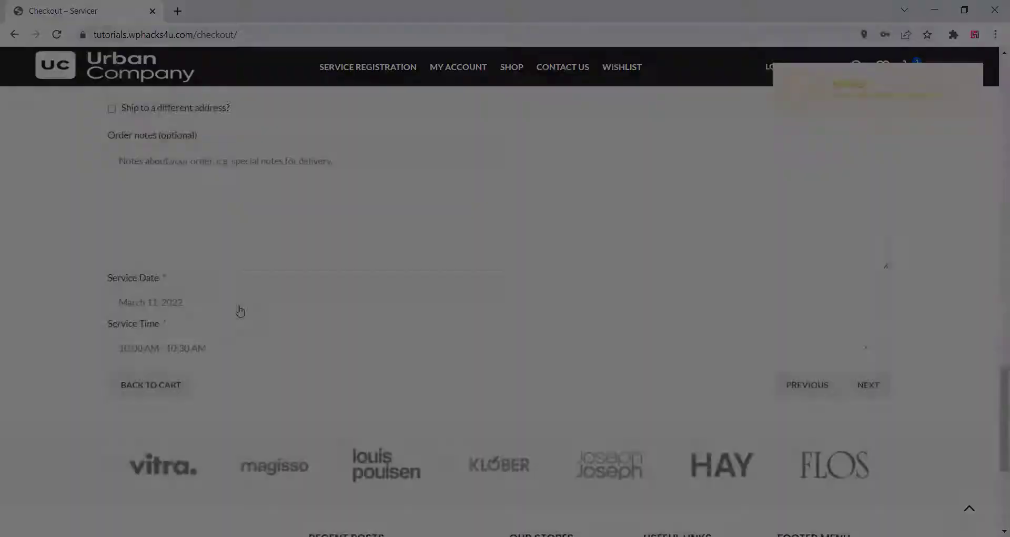
Set the service date to March 11, 2022 and the service time to 10:30 AM - 11:00 AM, and dismiss the notice
left_click(237, 309)
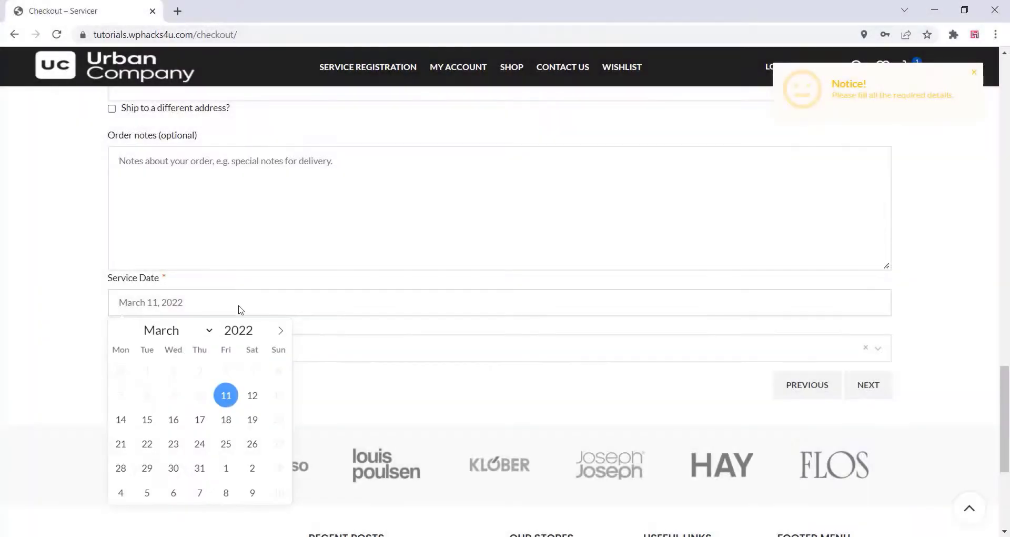
left_click(226, 396)
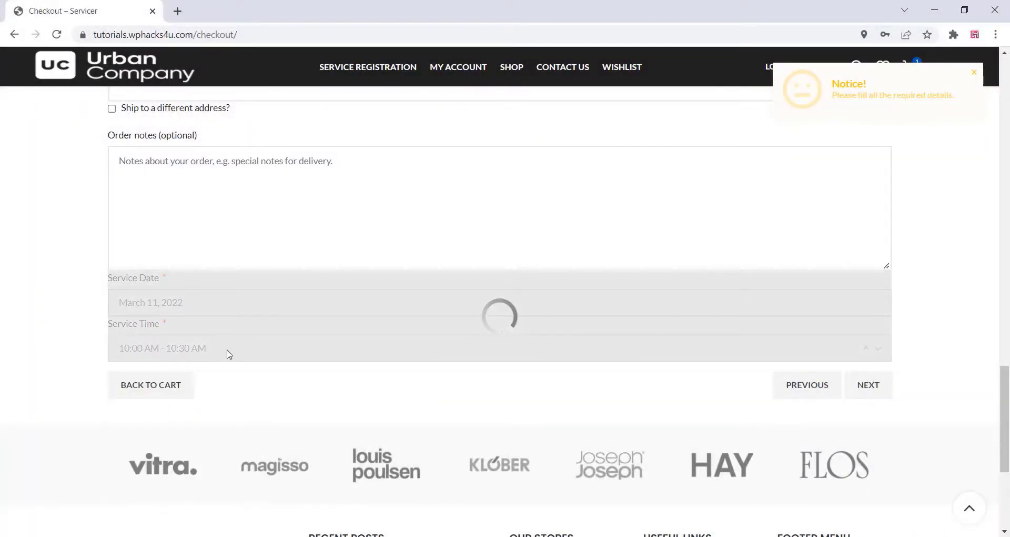
left_click(256, 353)
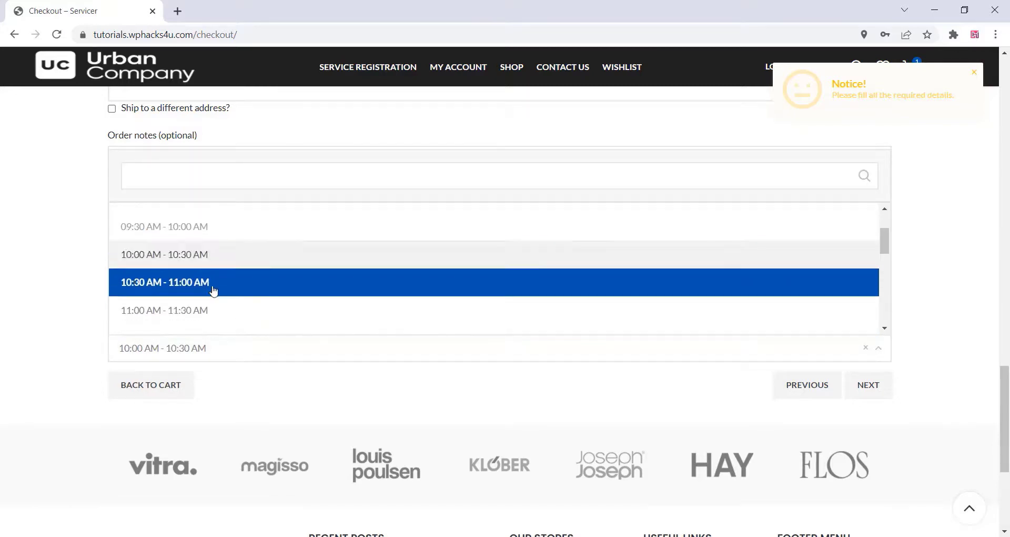
scroll(226, 287, "down", 2)
left_click(201, 287)
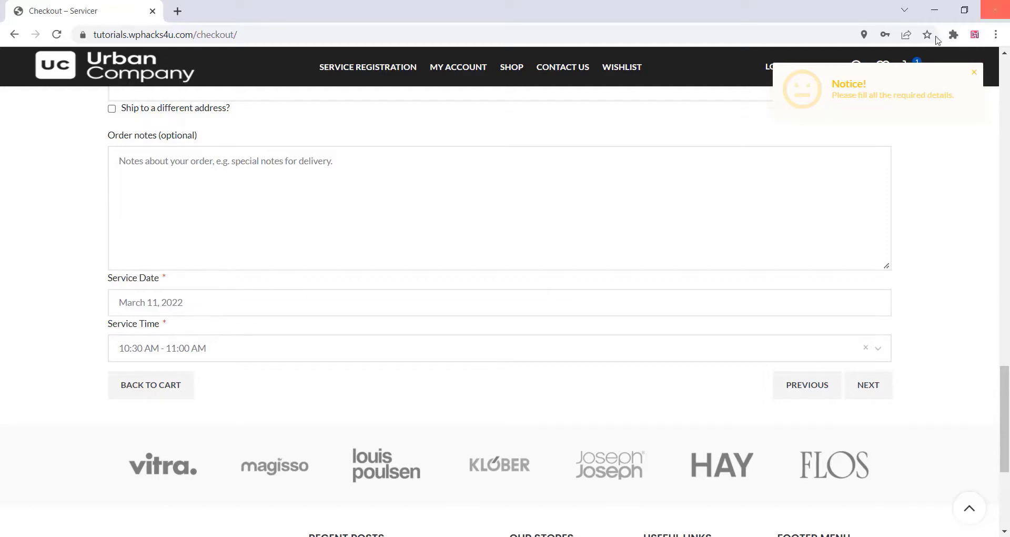
left_click(976, 76)
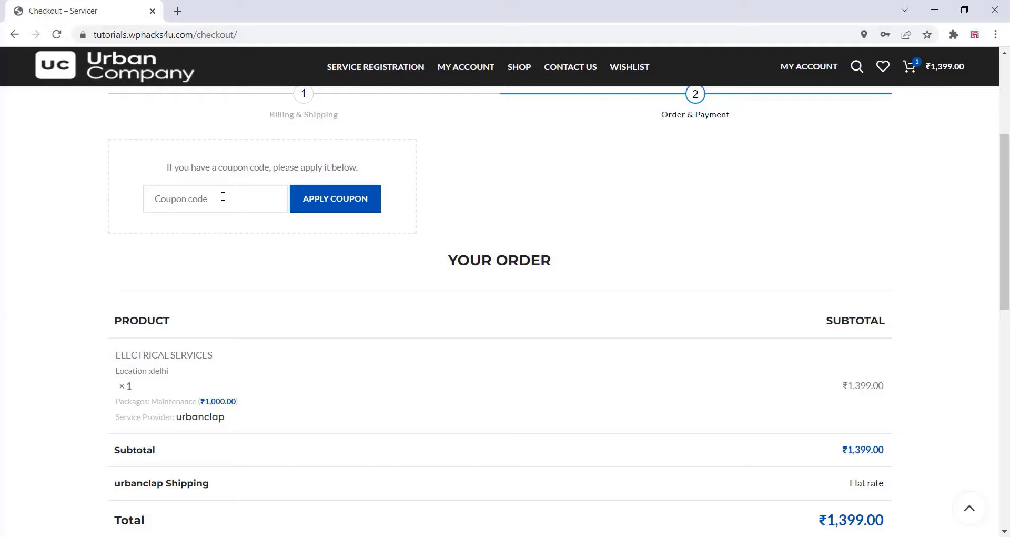
Review the coupon option, the electrical service's location, package and provider, the order total and the payment method
scroll(221, 197, "up", 1)
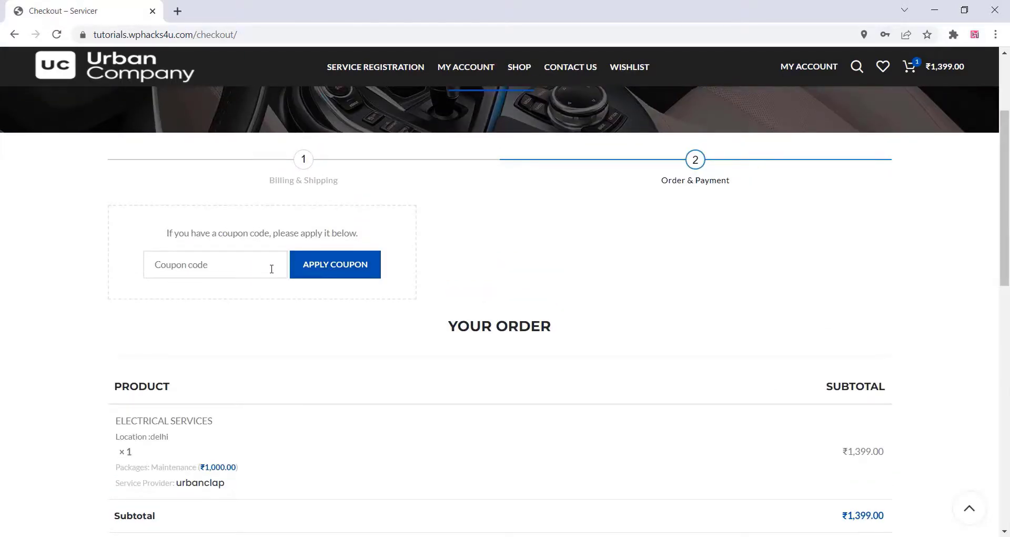
scroll(271, 269, "down", 3)
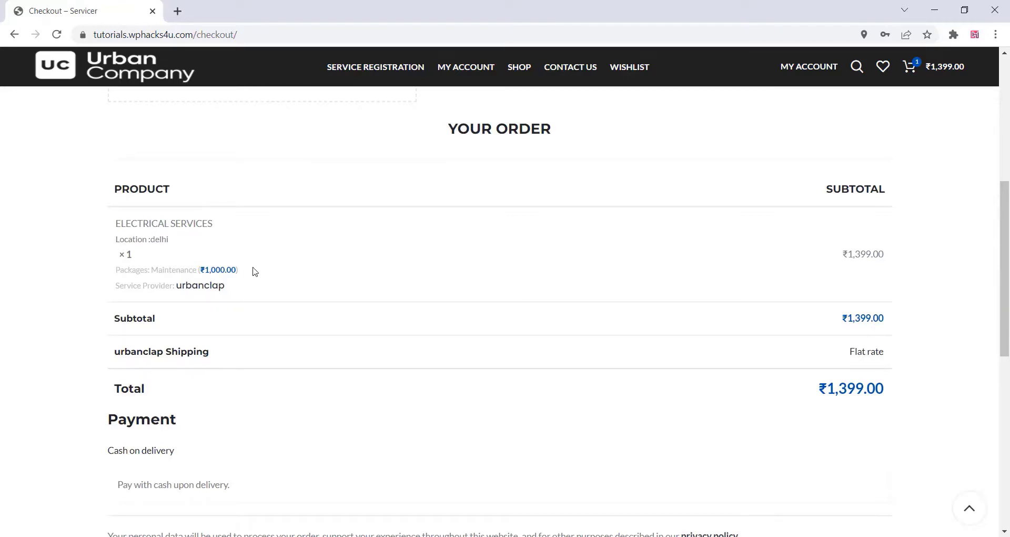
left_click_drag(157, 286, 112, 224)
left_click(238, 289)
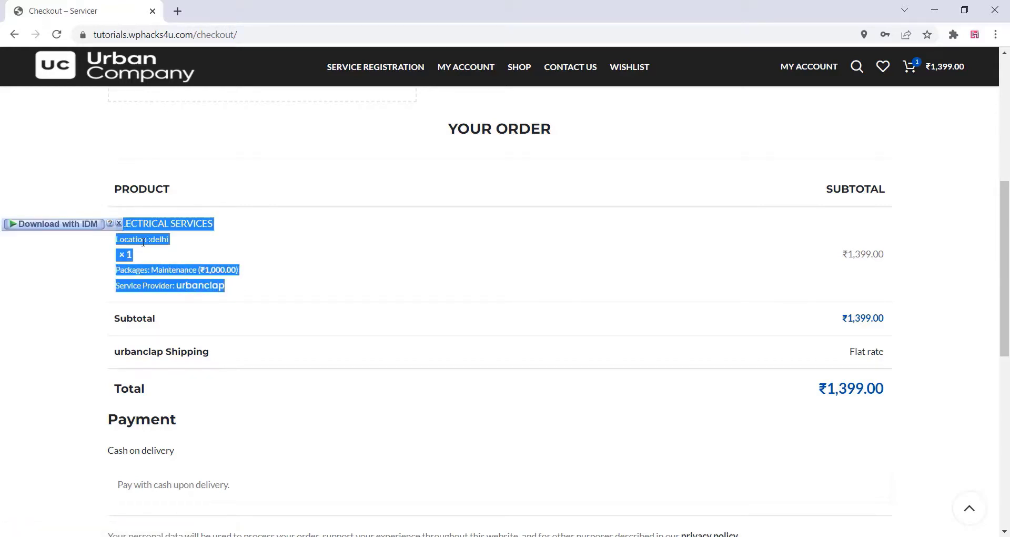
left_click(119, 223)
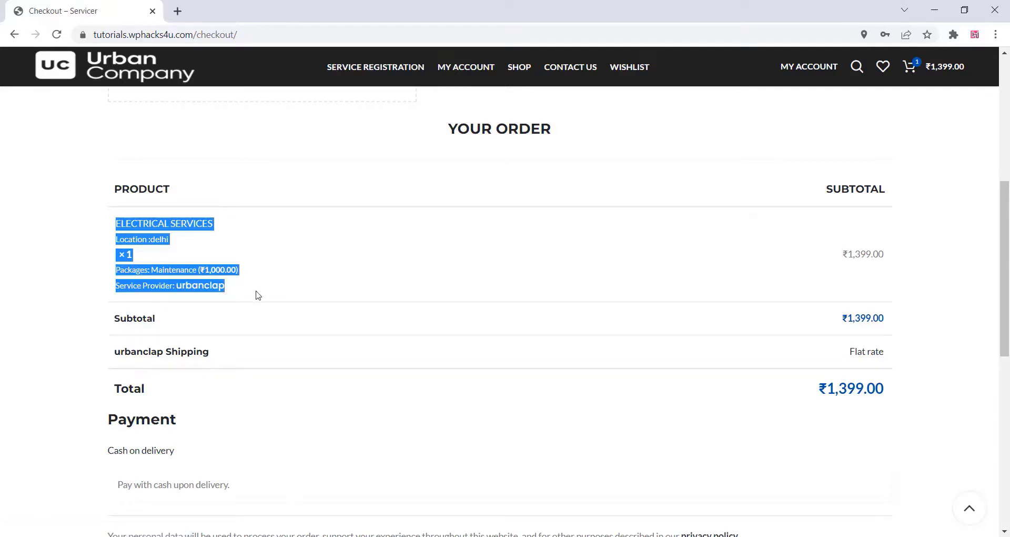
scroll(258, 294, "down", 3)
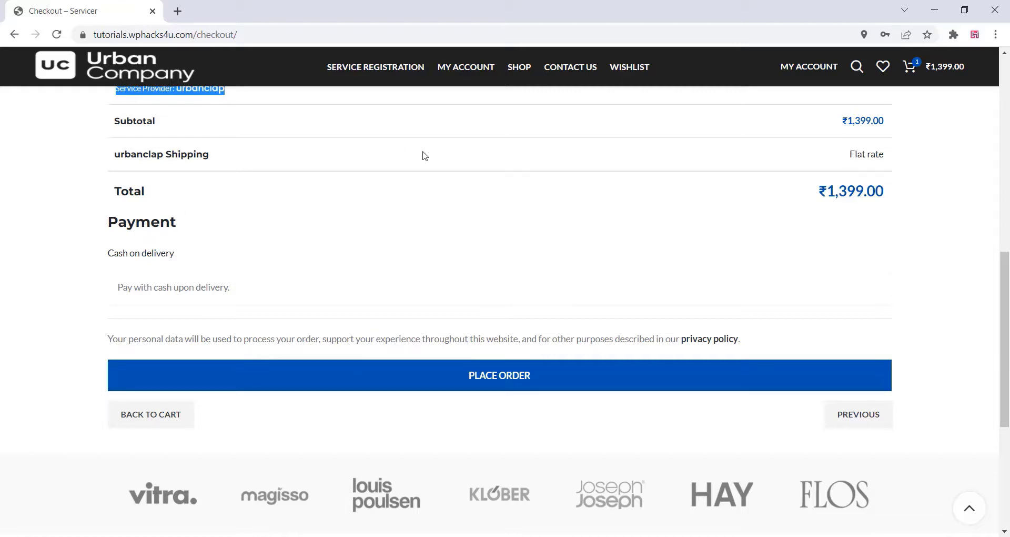
Place the electrical service order with cash on delivery and review the received order's details
left_click(484, 383)
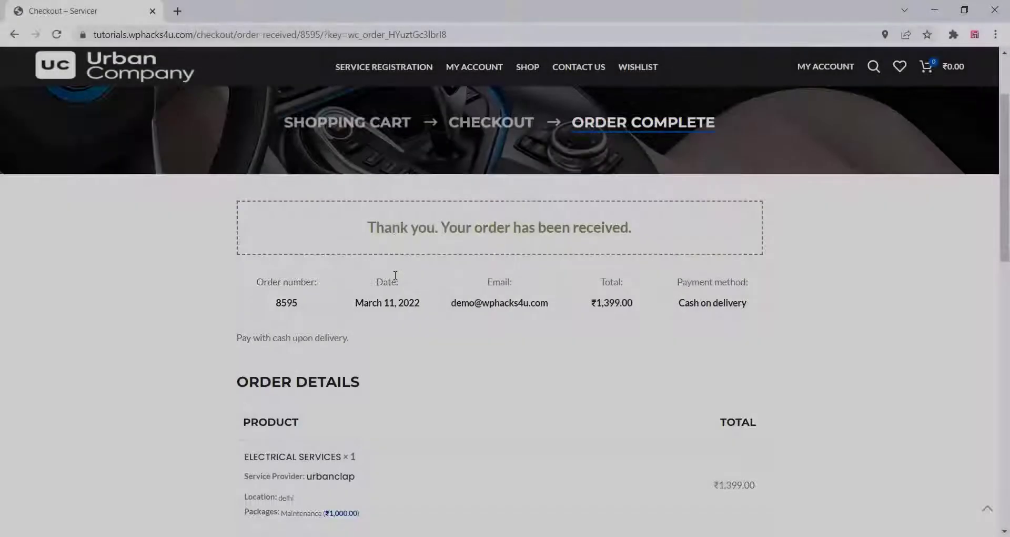
scroll(396, 275, "down", 2)
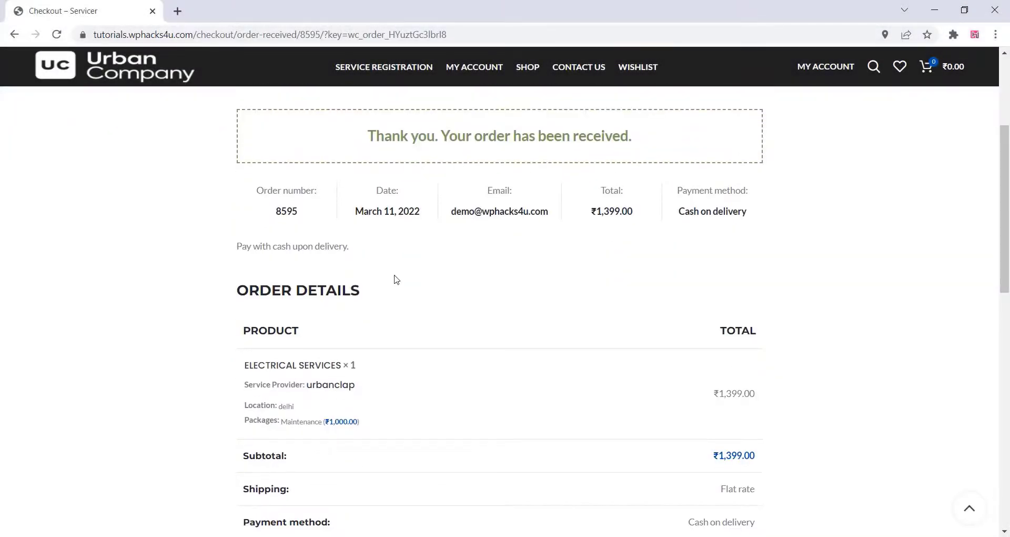
scroll(394, 279, "down", 2)
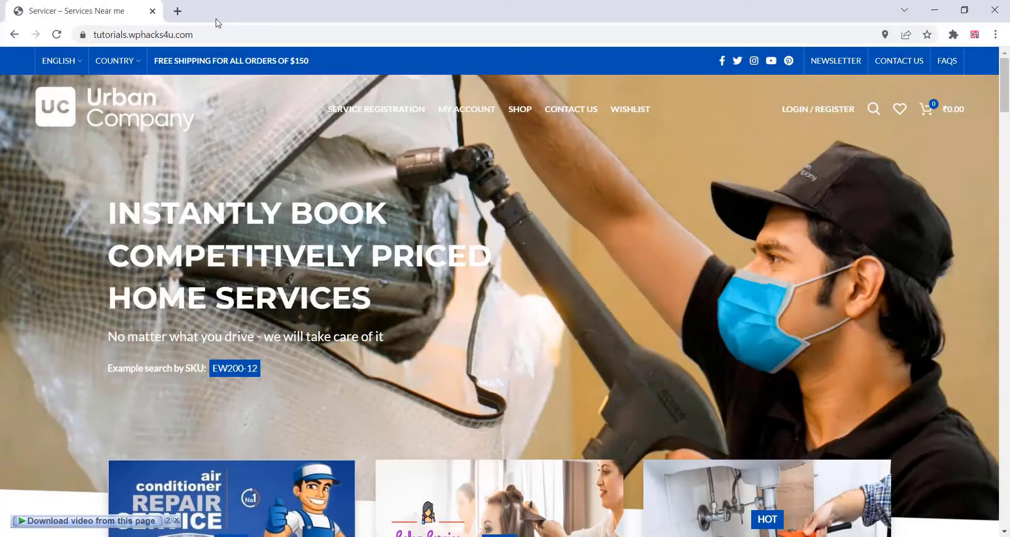
Open the service registration page and examine the vendor registration form from the account fields to the terms agreement
left_click(353, 113)
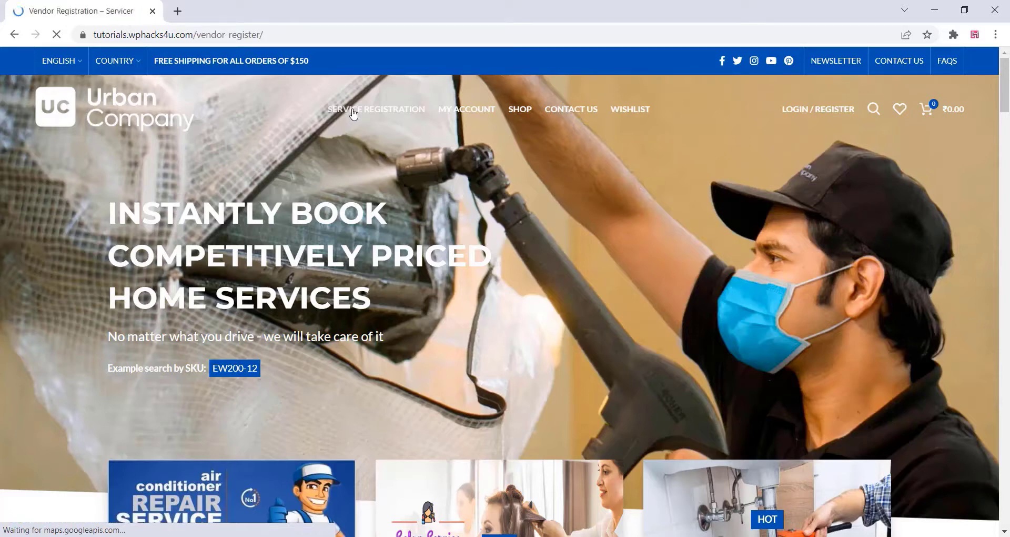
scroll(353, 114, "down", 3)
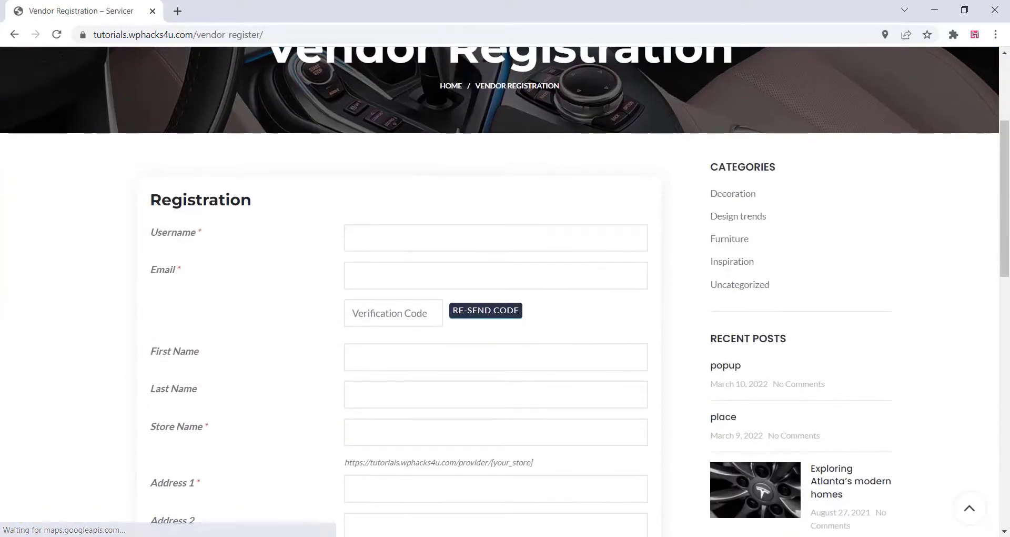
scroll(364, 237, "down", 1)
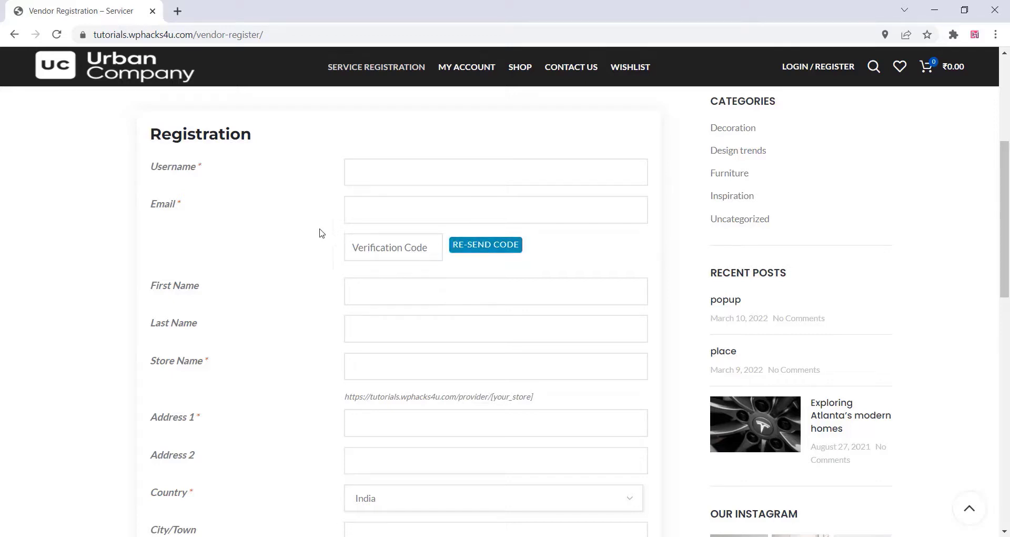
scroll(332, 224, "down", 3)
scroll(331, 229, "down", 4)
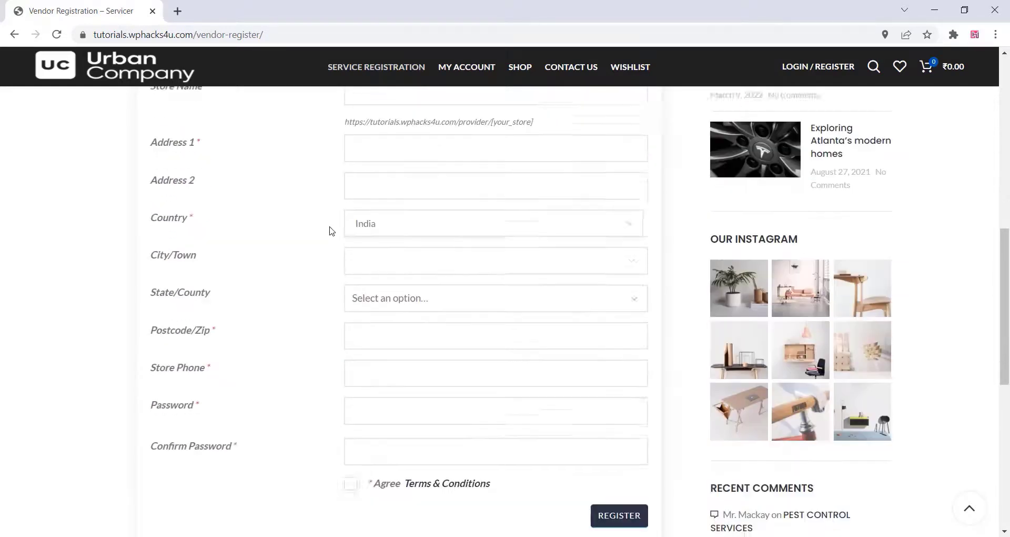
scroll(331, 231, "down", 1)
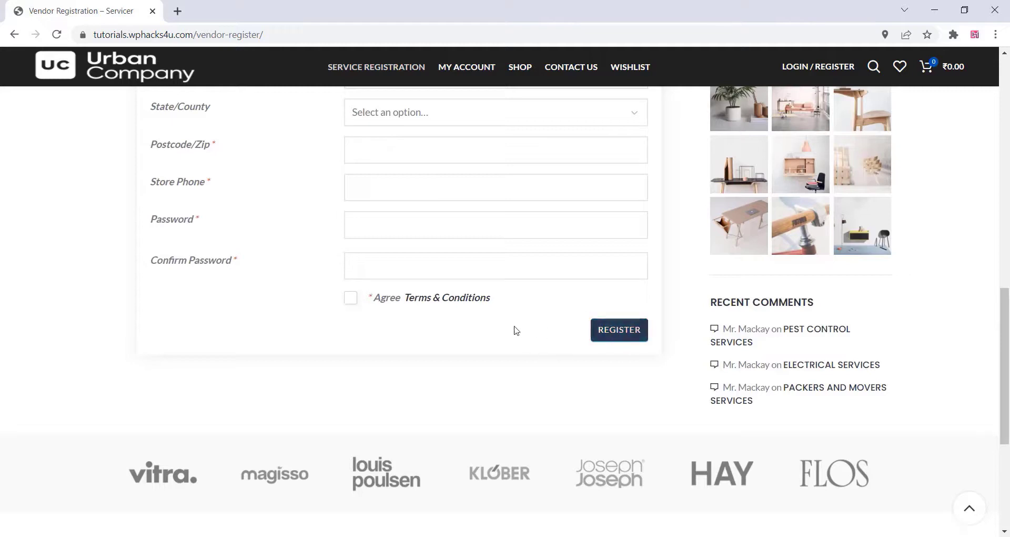
scroll(517, 330, "up", 12)
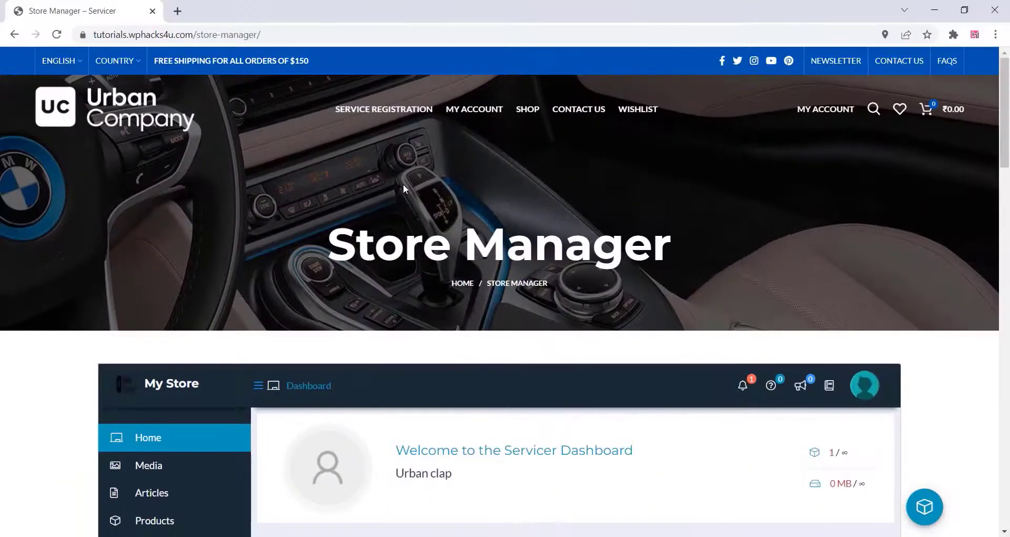
Examine the service provider's dashboard, including the monthly sales and earnings figures, sales report, store analytics and sales by product
scroll(404, 186, "down", 4)
scroll(404, 188, "down", 1)
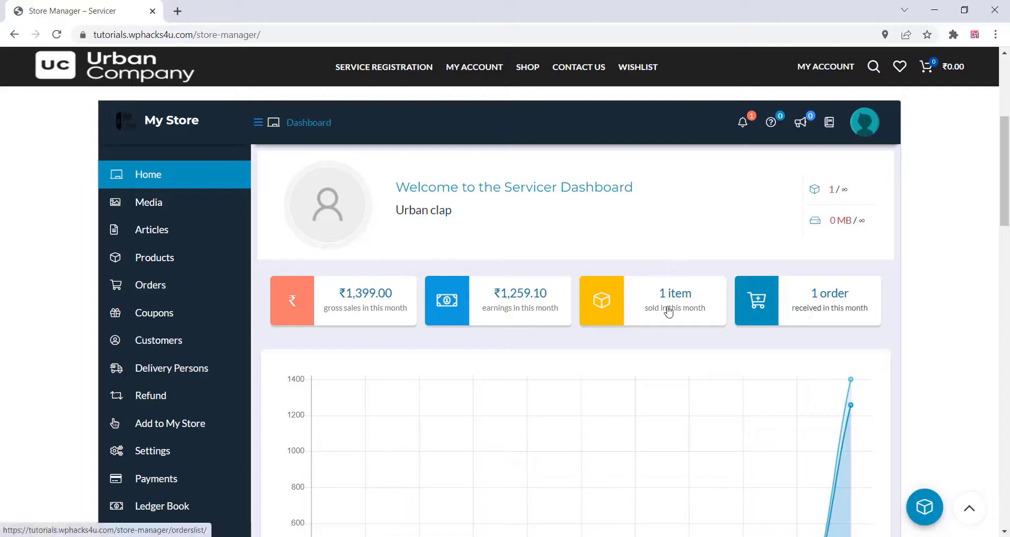
scroll(313, 245, "down", 2)
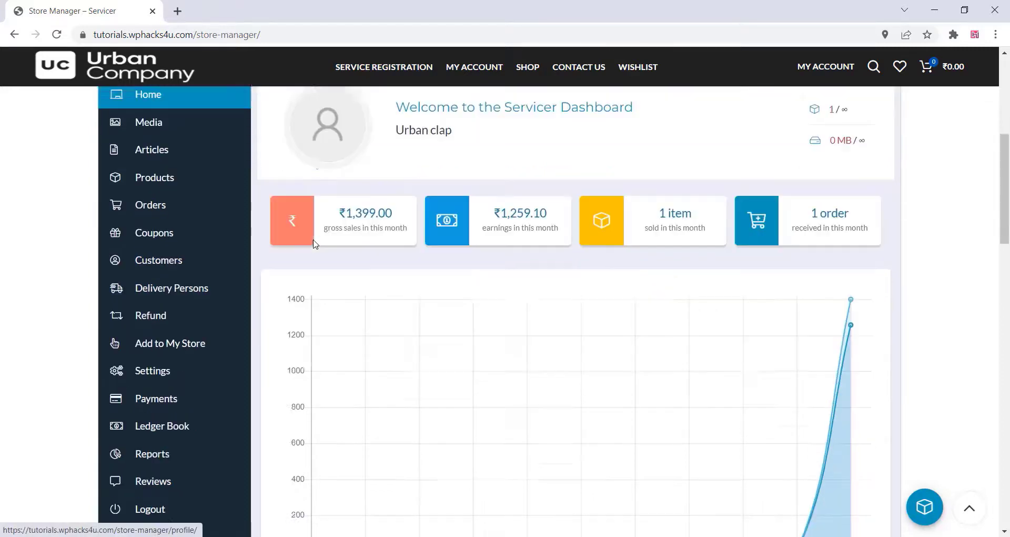
scroll(323, 257, "down", 6)
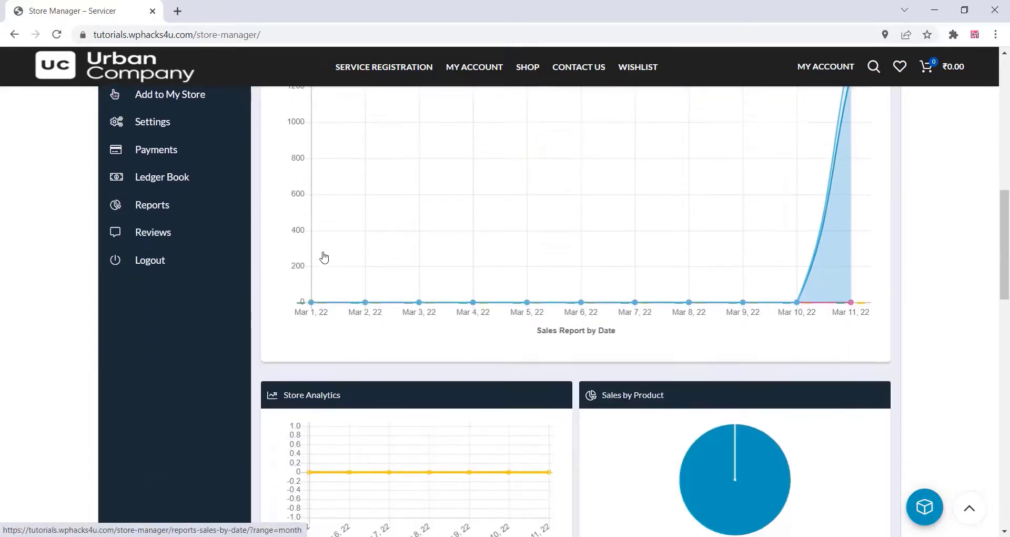
scroll(326, 259, "down", 4)
scroll(326, 259, "up", 8)
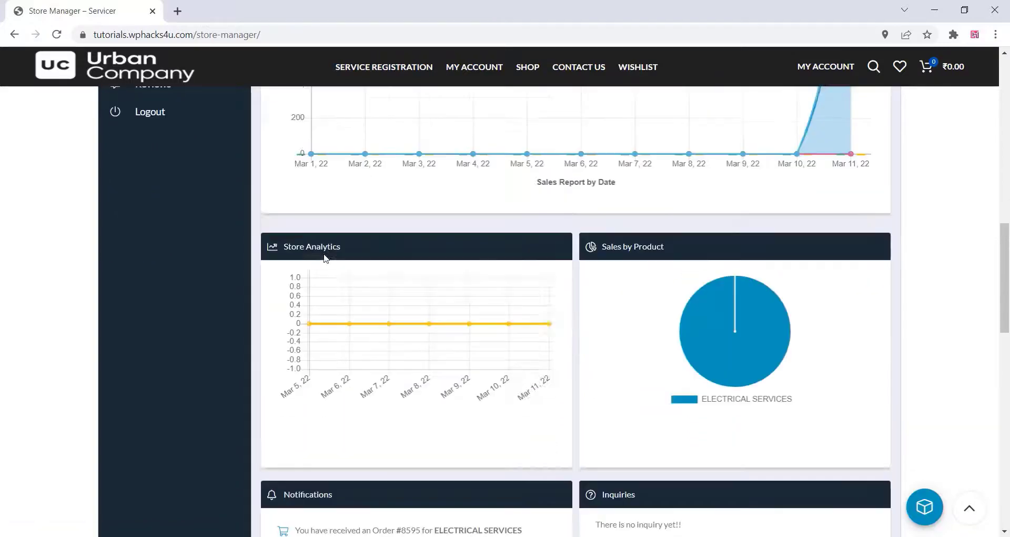
scroll(323, 258, "up", 2)
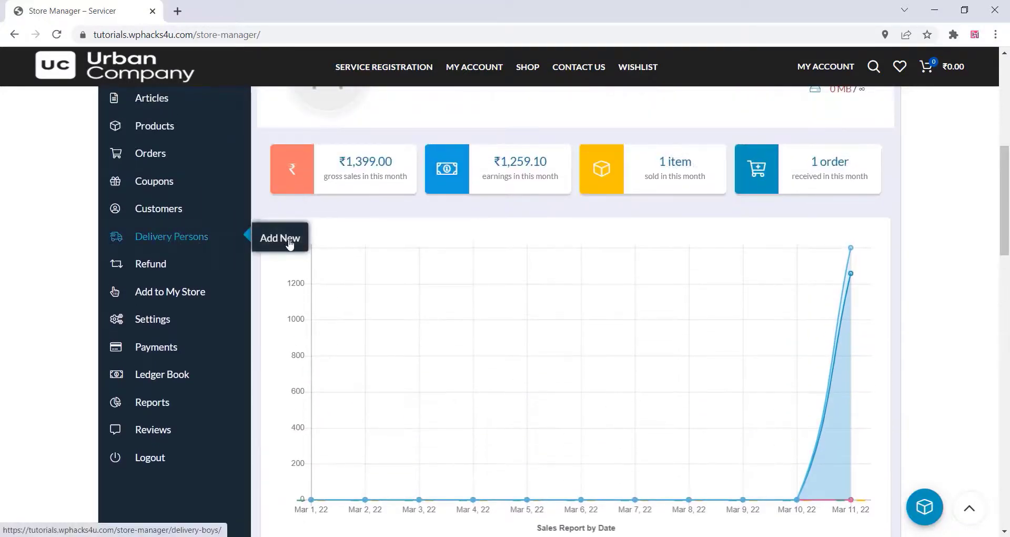
scroll(320, 249, "up", 1)
scroll(320, 248, "up", 2)
scroll(356, 221, "down", 1)
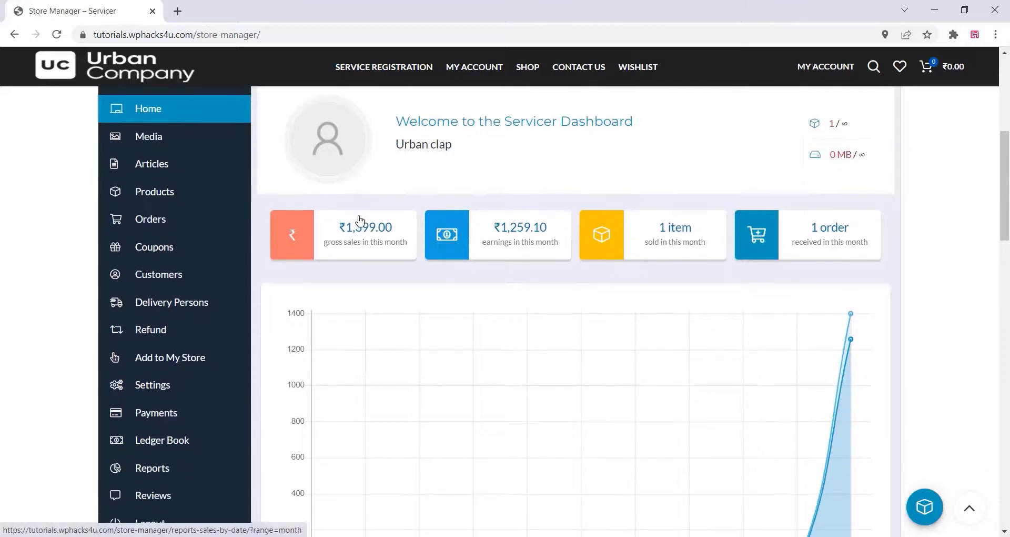
Open the provider's orders listing and assign a technician to the electrical services order
left_click(152, 219)
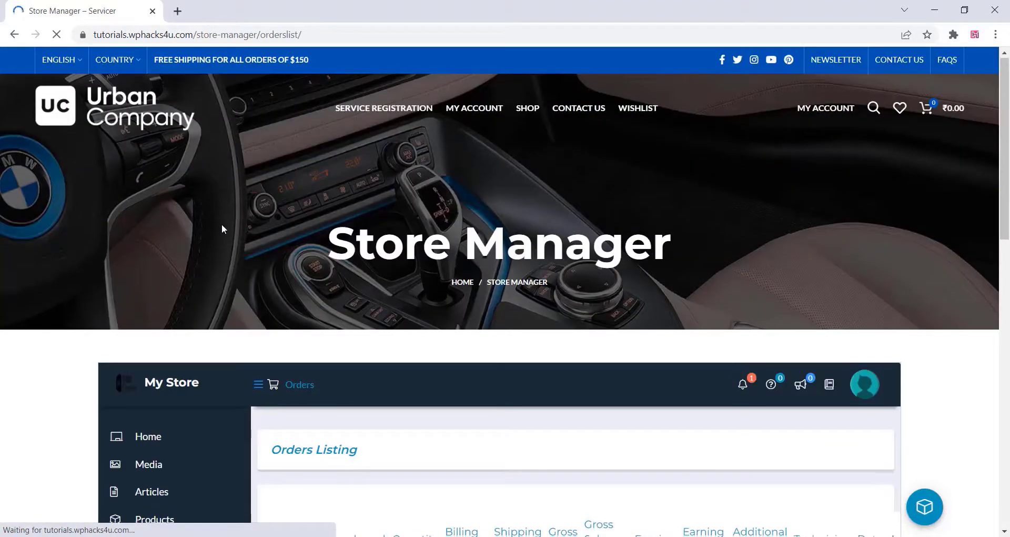
scroll(222, 229, "down", 3)
scroll(480, 274, "down", 2)
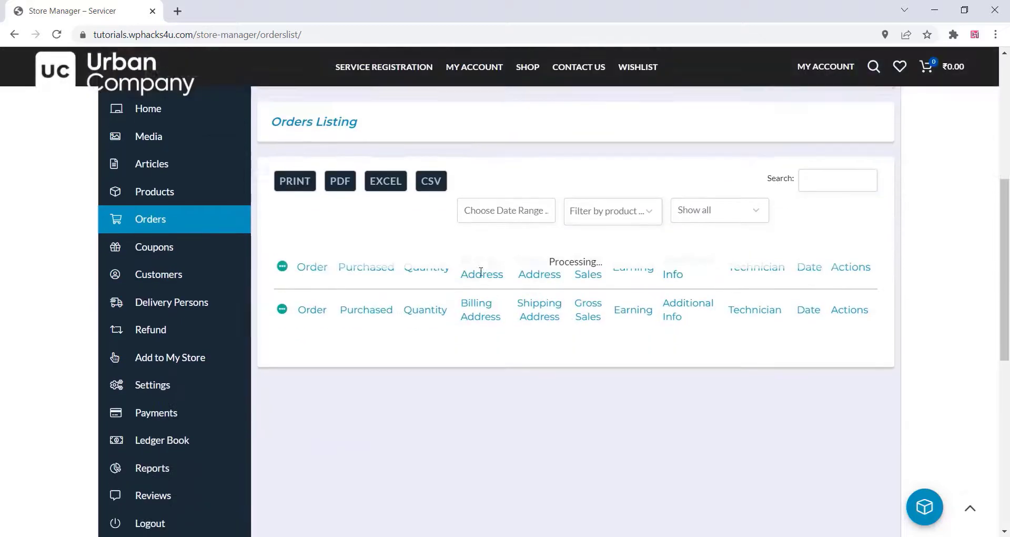
scroll(481, 271, "down", 1)
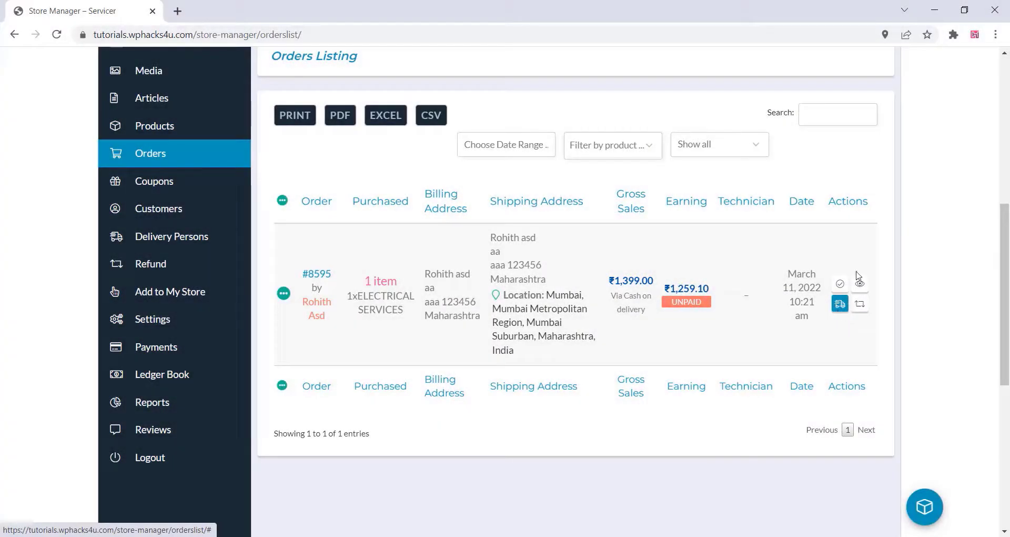
left_click(840, 306)
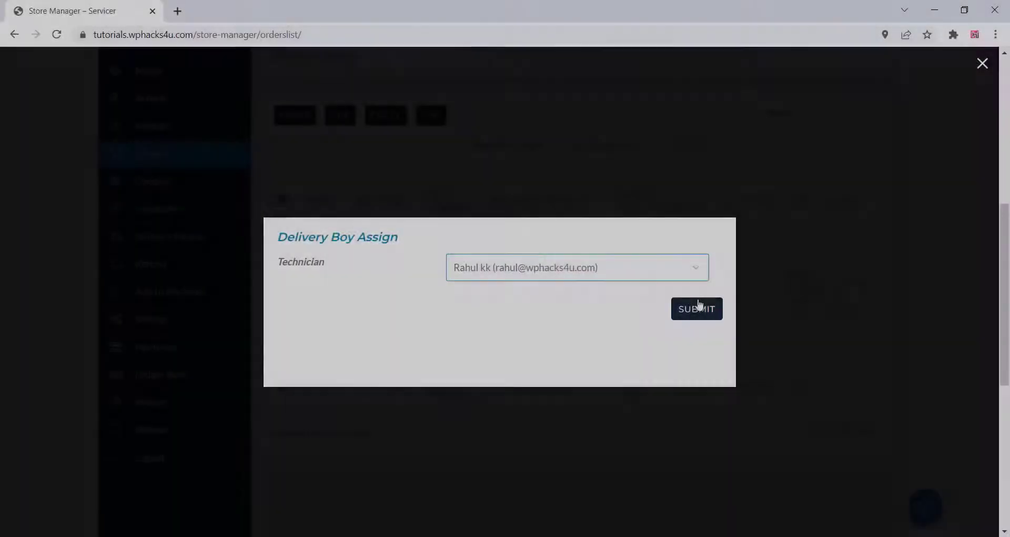
left_click(688, 312)
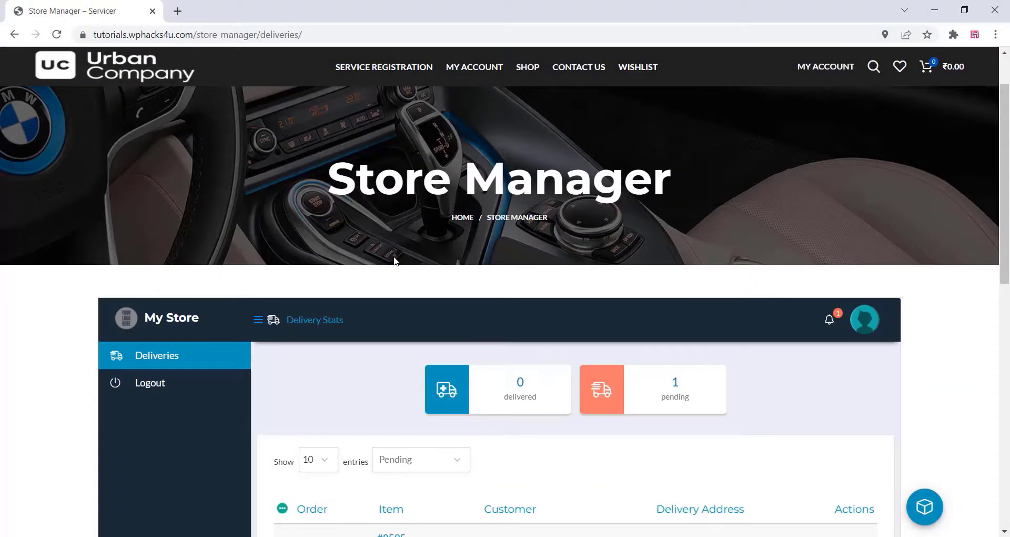
Examine the pending delivery assigned to the technician, including the item, remaining payment, customer and delivery address
scroll(394, 257, "down", 2)
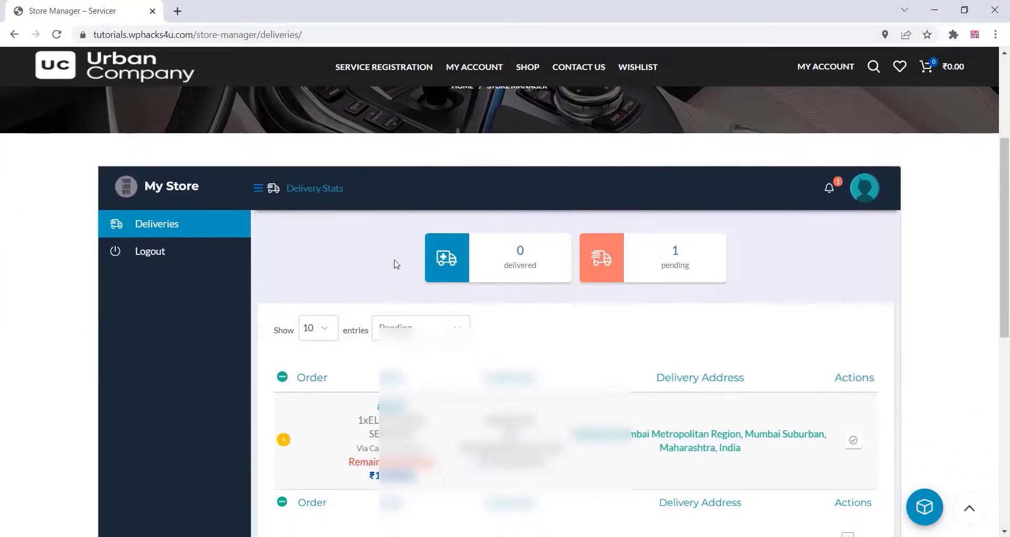
scroll(394, 273, "down", 1)
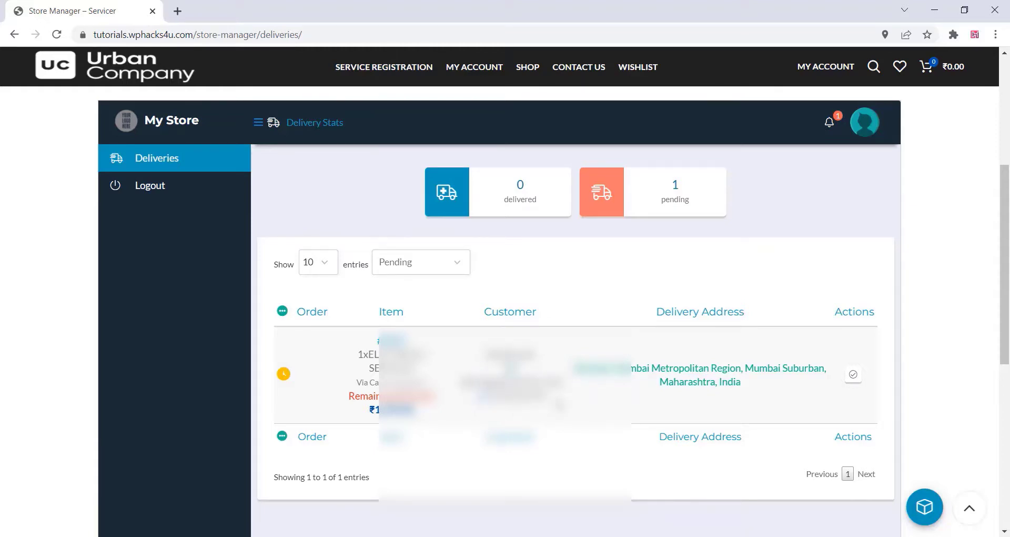
scroll(549, 310, "down", 1)
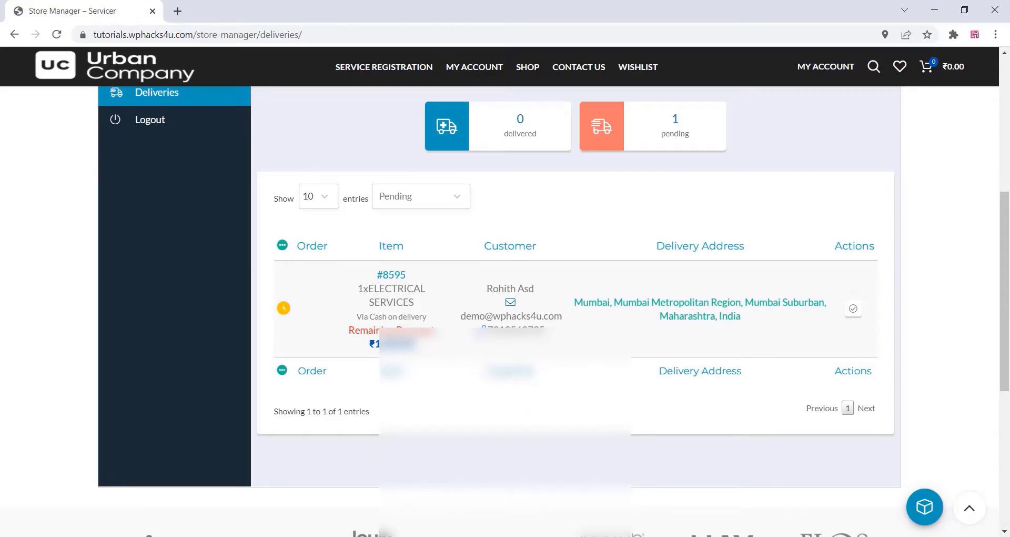
left_click_drag(429, 345, 350, 330)
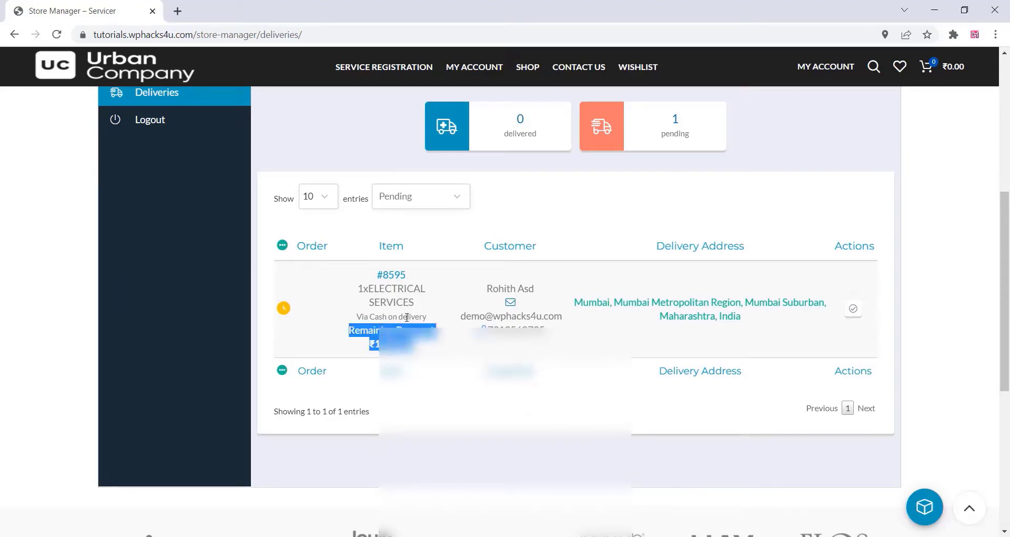
scroll(431, 322, "up", 1)
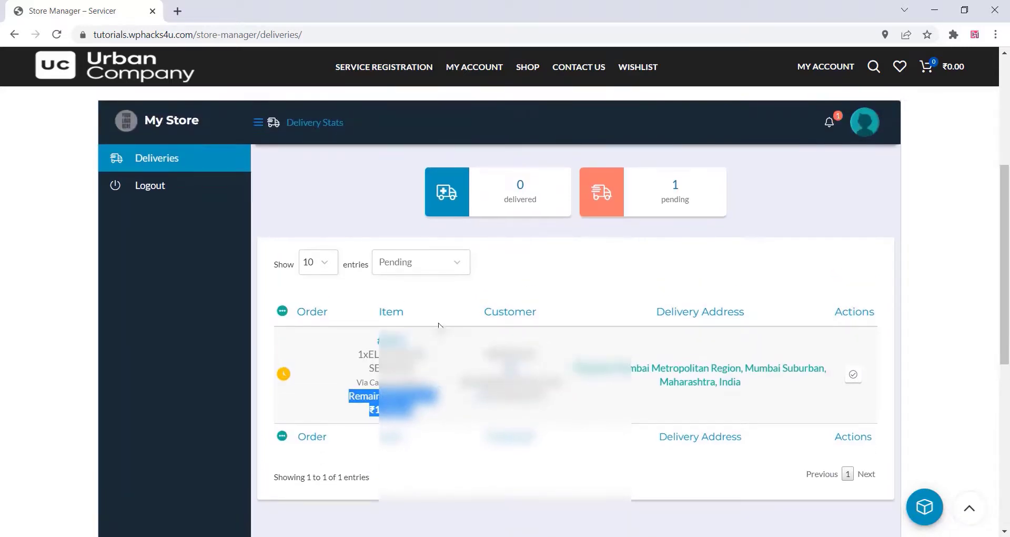
Mark the technician's pending electrical service delivery as delivered and reload the deliveries page
left_click(516, 283)
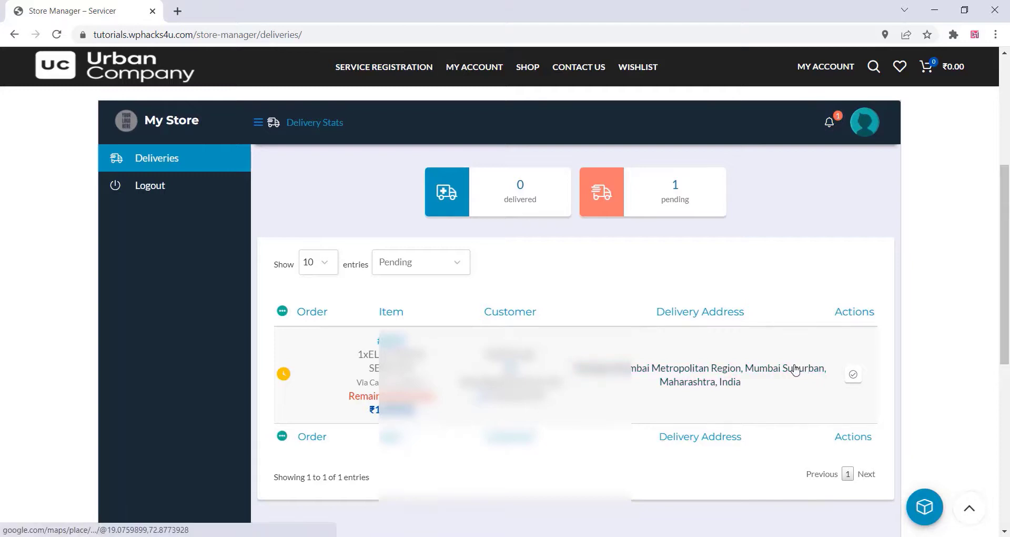
left_click(853, 374)
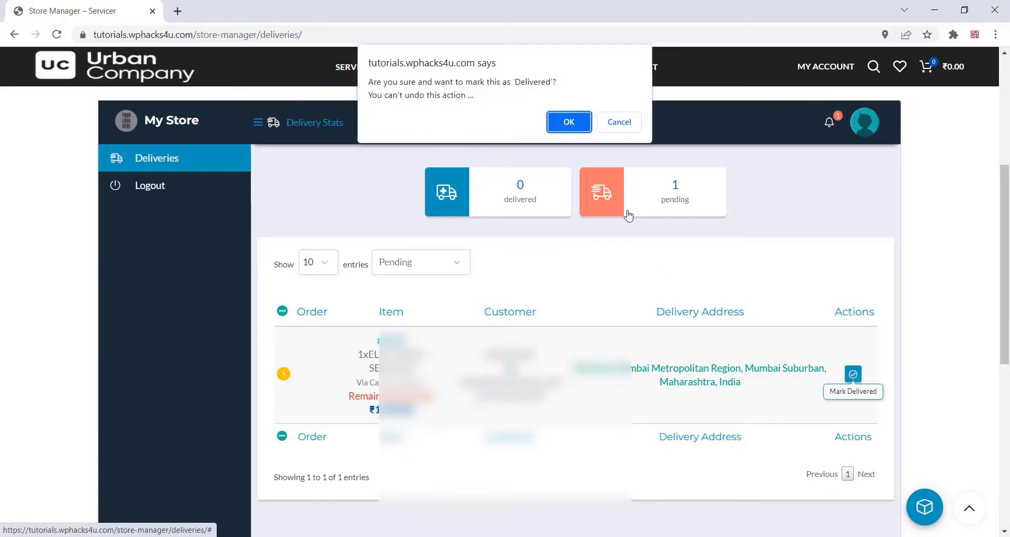
left_click(563, 121)
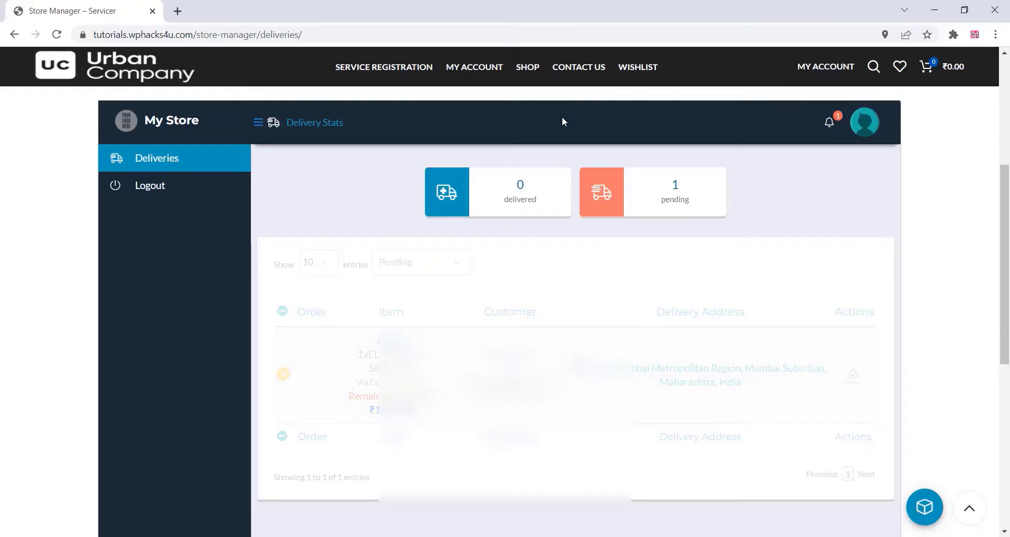
left_click(53, 37)
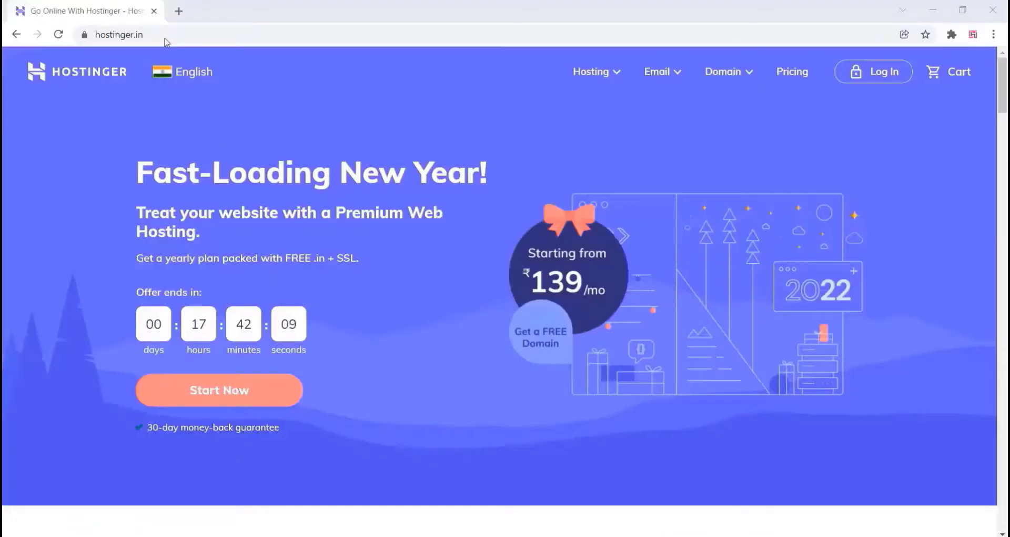
On the Hostinger website, use the domain checker to search for mydemowebsite123.com
left_click(729, 72)
left_click(716, 124)
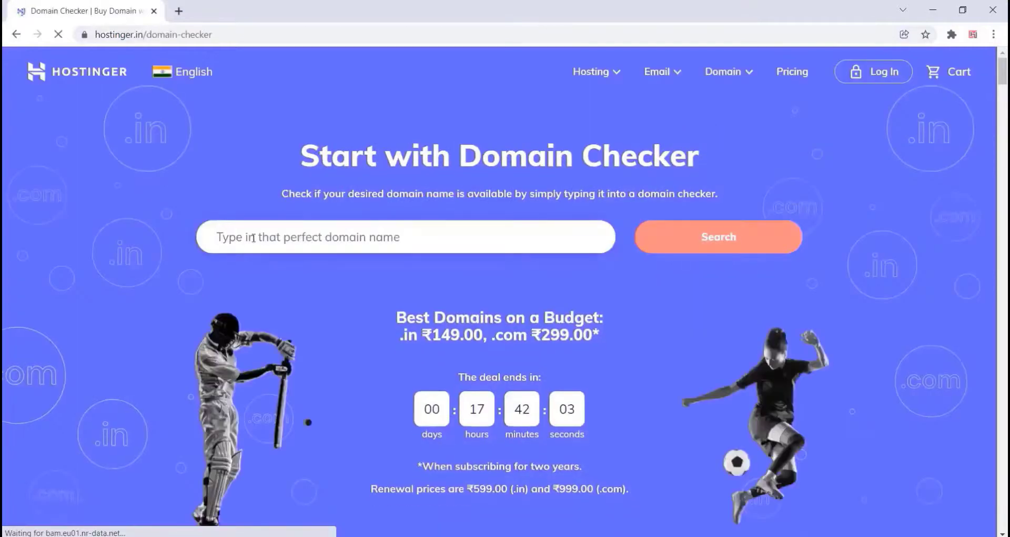
left_click(253, 237)
type("mydemio")
key("BackSpace")
key("BackSpace")
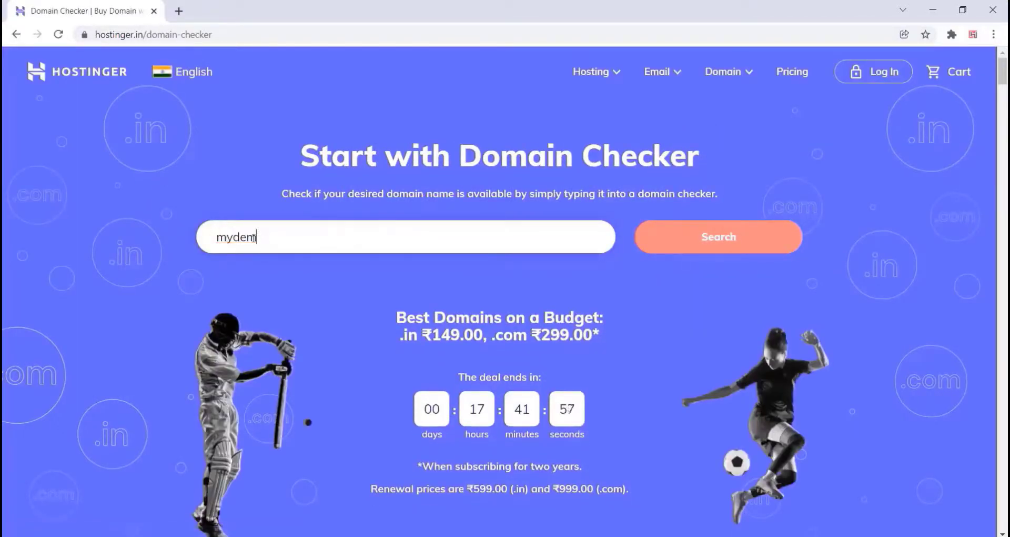
type("owebsite12")
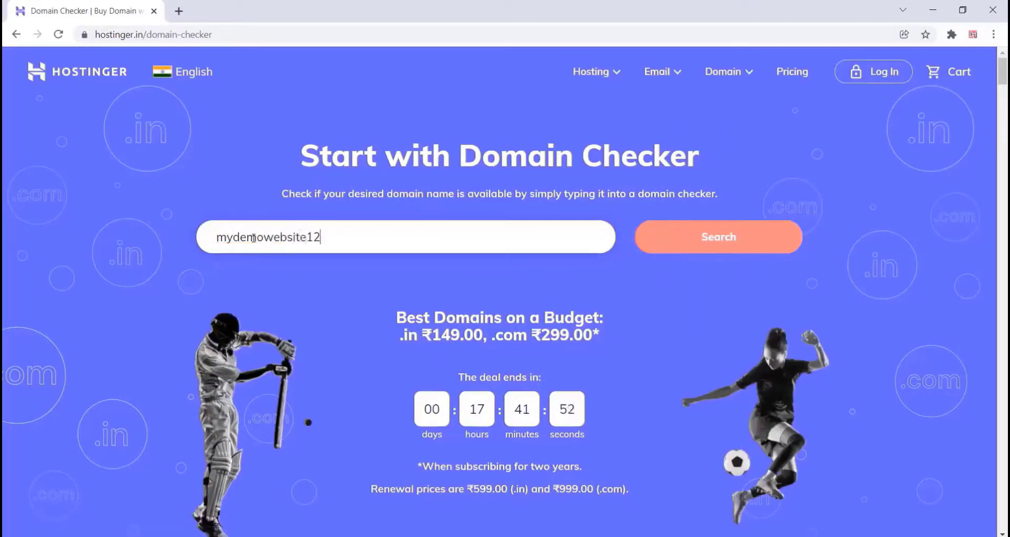
type("3.com")
left_click(704, 248)
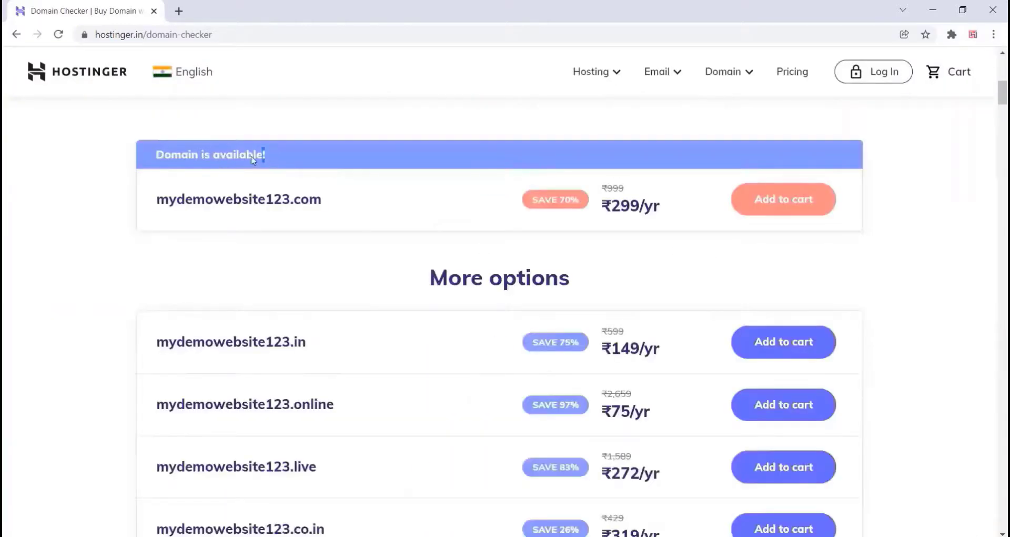
Add the mydemowebsite123.com domain to the cart together with the Premium Web Hosting plan
triple_click(255, 154)
left_click(813, 205)
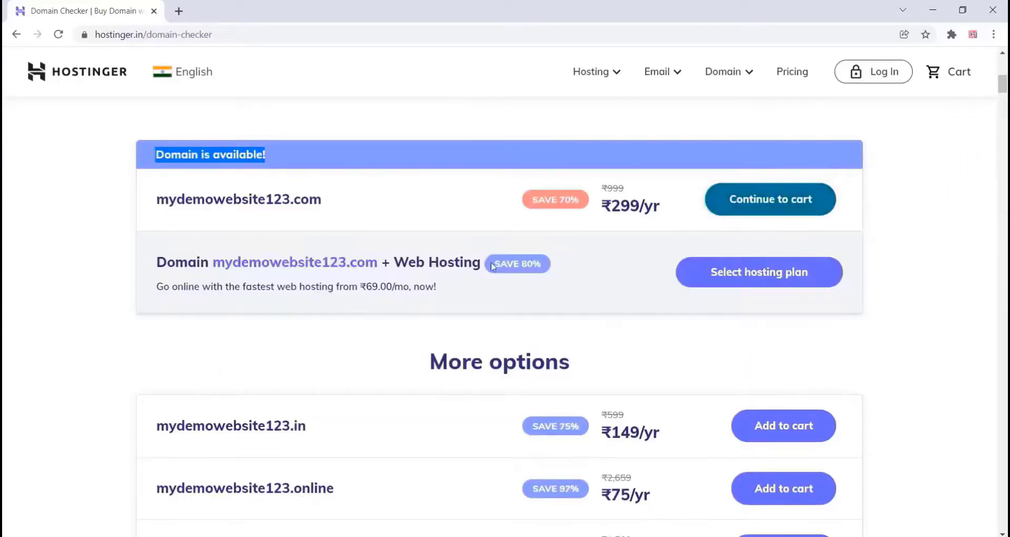
left_click(767, 279)
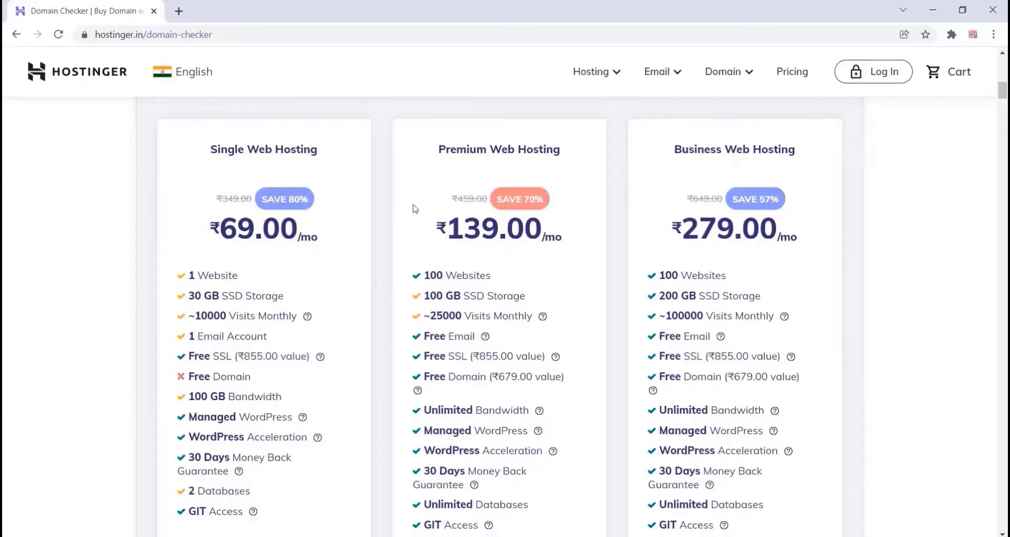
scroll(436, 326, "down", 4)
left_click(465, 450)
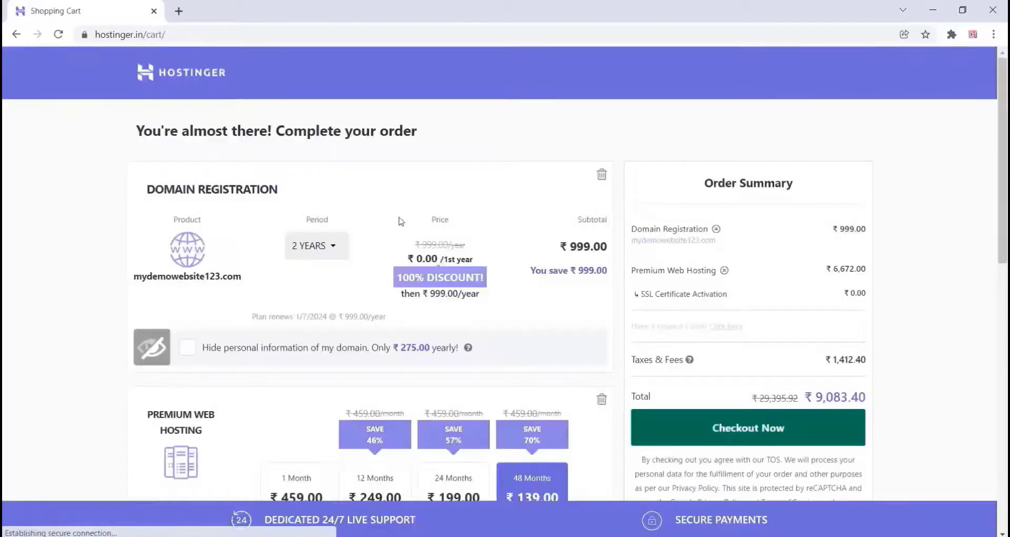
Set the domain registration period to 1 year and the Premium Web Hosting term to 12 months
left_click(323, 246)
left_click(309, 278)
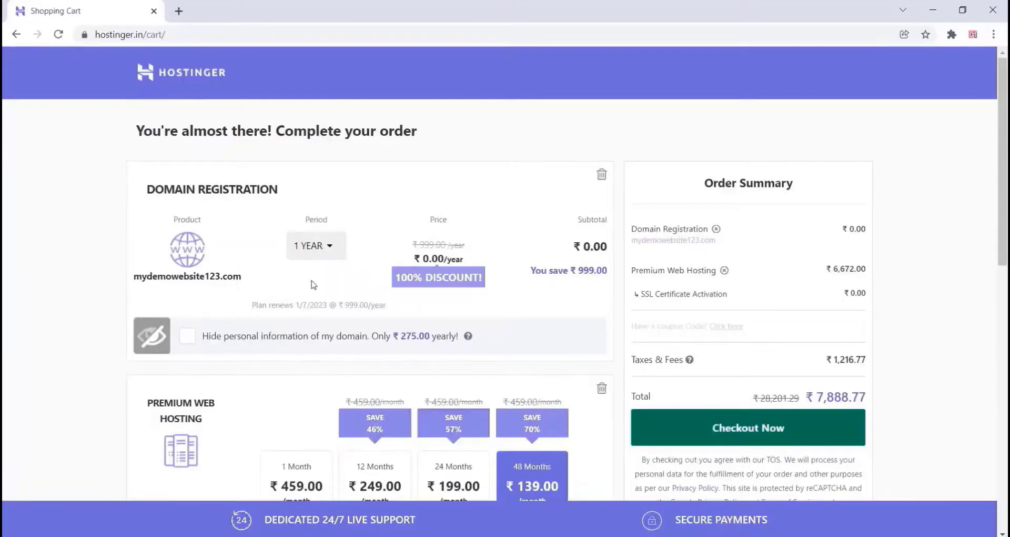
scroll(314, 287, "down", 3)
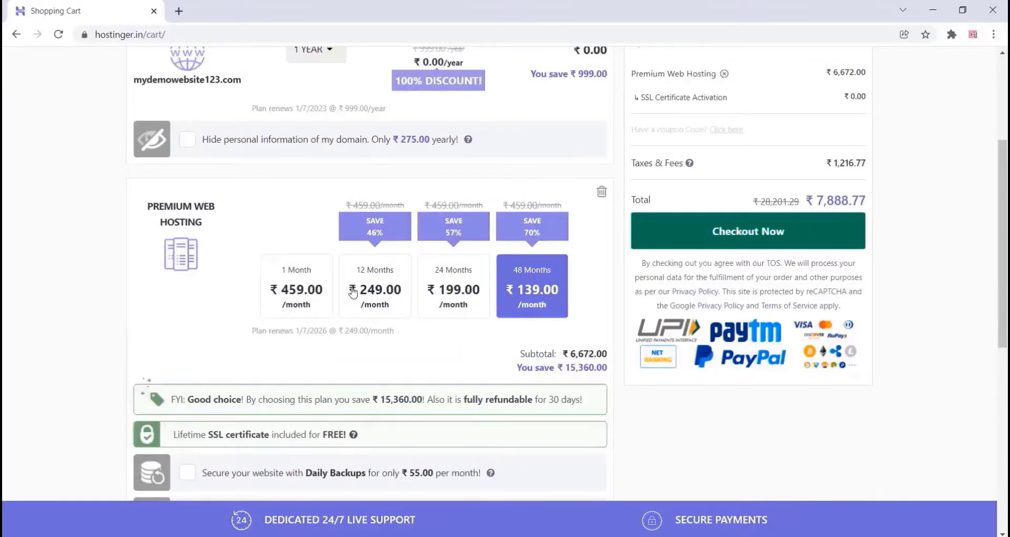
scroll(352, 291, "up", 3)
scroll(363, 289, "down", 3)
left_click(375, 286)
Review the cart's optional extras and order summary without adding any, and proceed to checkout
scroll(387, 291, "down", 6)
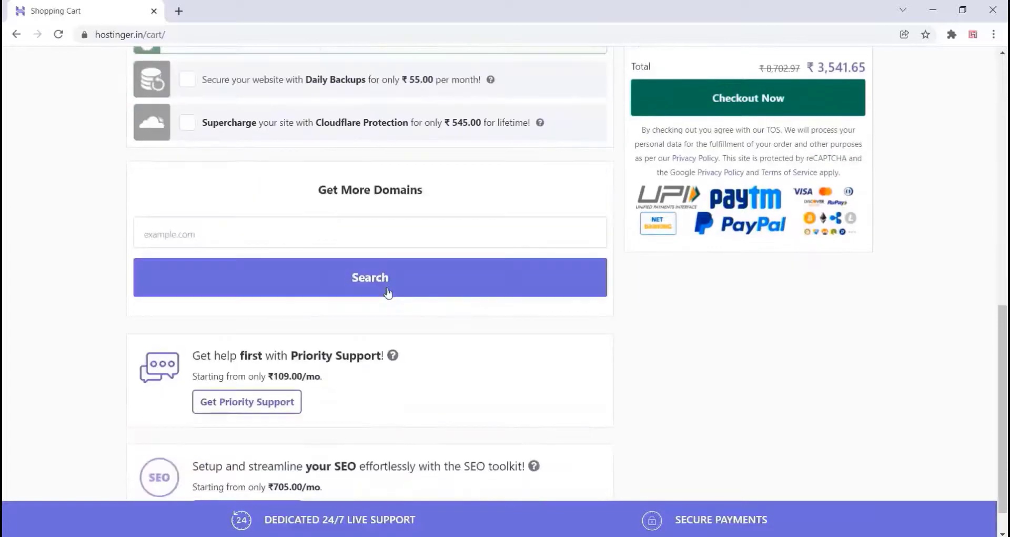
scroll(381, 293, "down", 1)
scroll(383, 292, "up", 6)
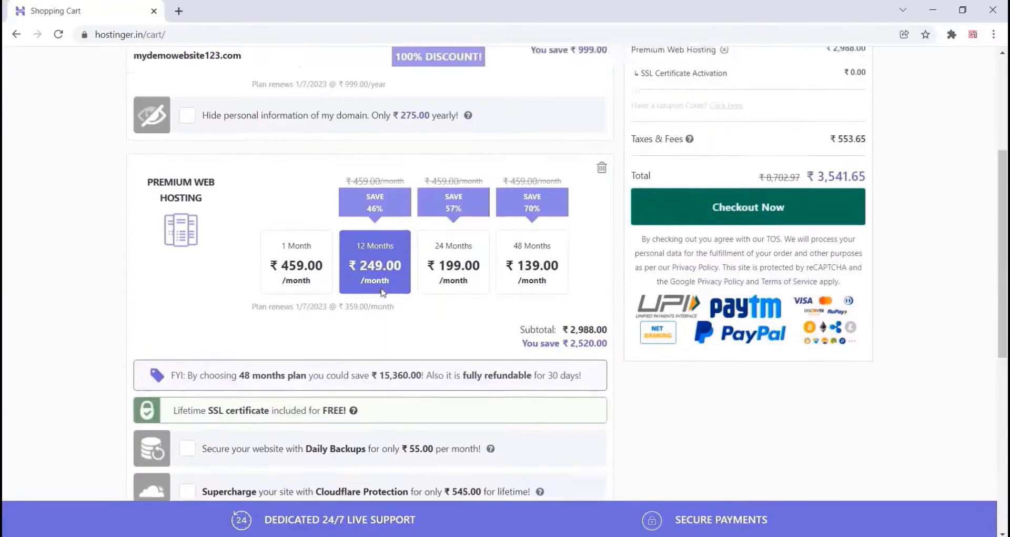
scroll(383, 293, "up", 4)
scroll(383, 292, "down", 1)
left_click(744, 361)
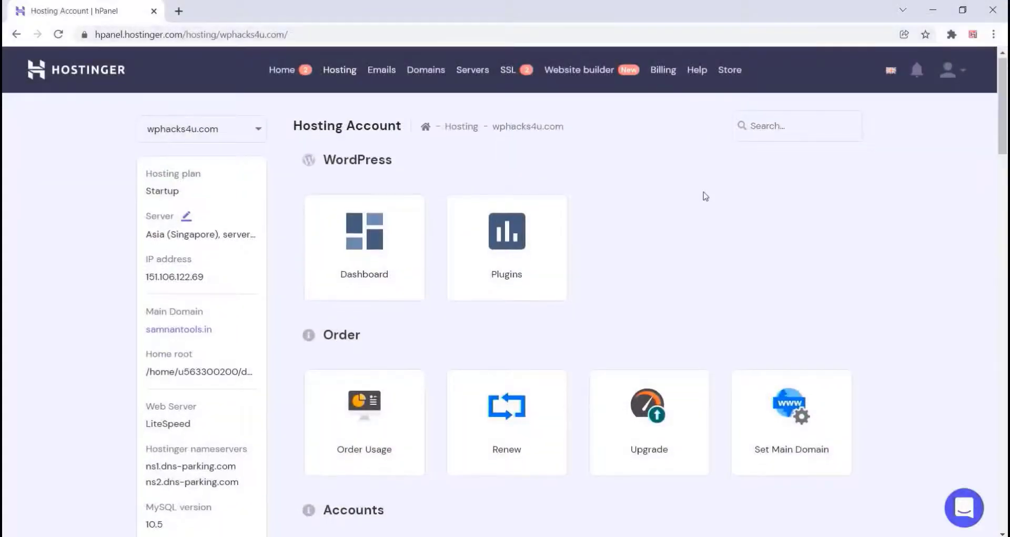
Install WordPress on tutorials.wphacks4u.com through the hosting account's Auto Installer, with updates limited to minor versions
scroll(706, 196, "down", 7)
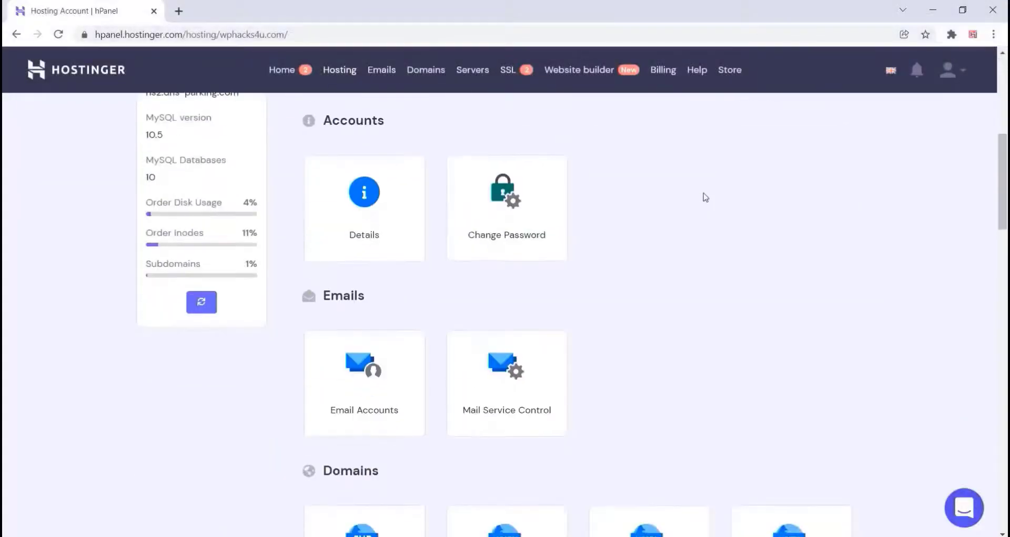
scroll(704, 196, "down", 8)
scroll(703, 200, "down", 6)
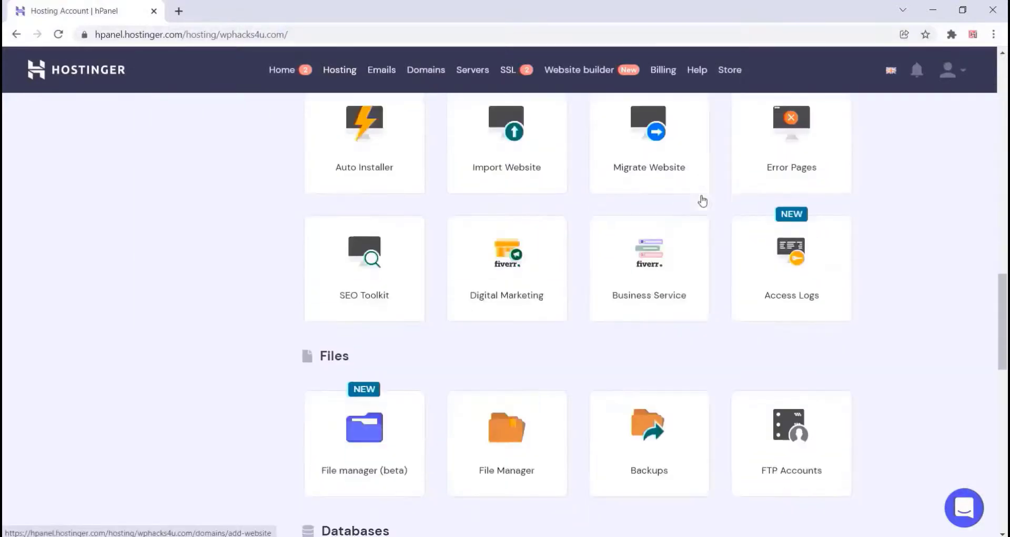
scroll(564, 356, "down", 5)
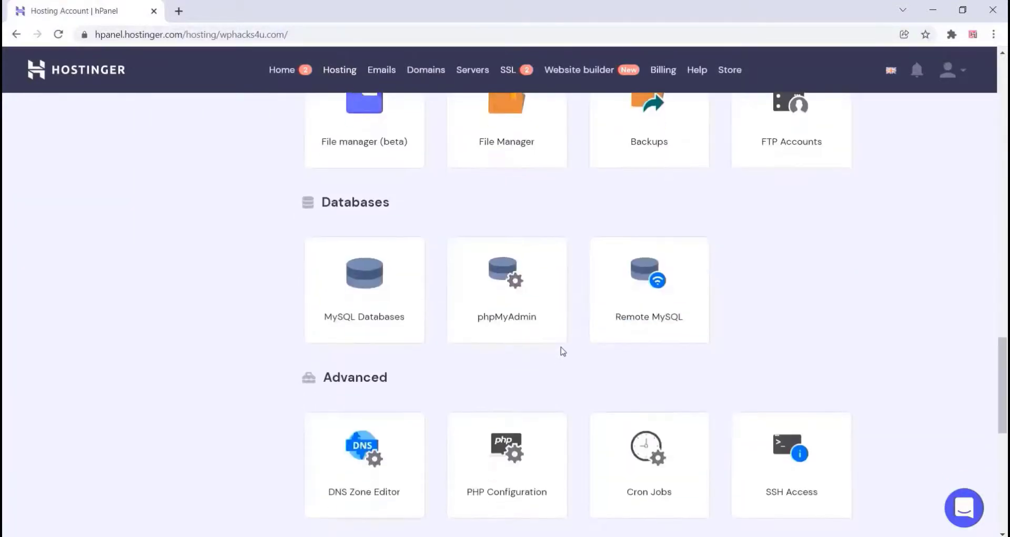
scroll(562, 350, "down", 5)
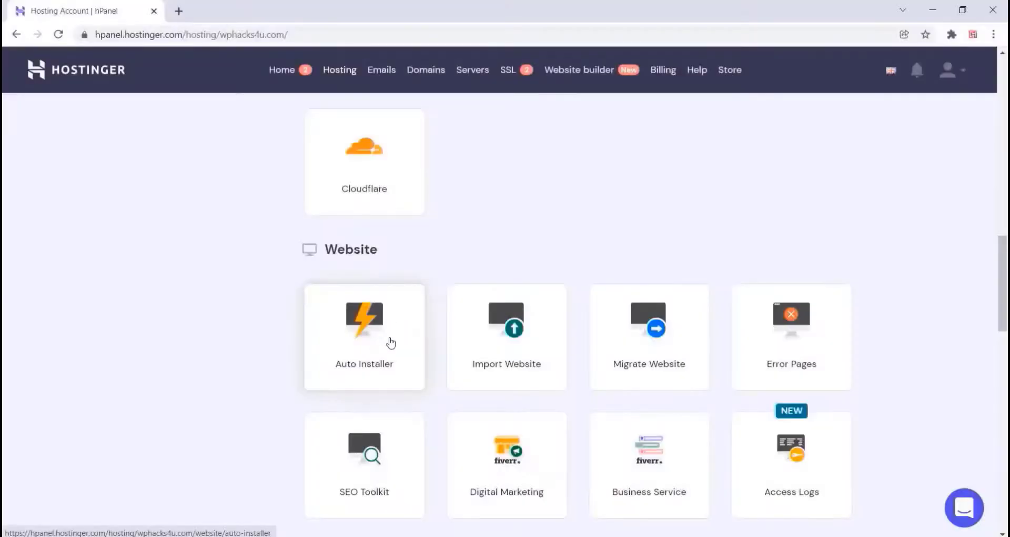
left_click(366, 342)
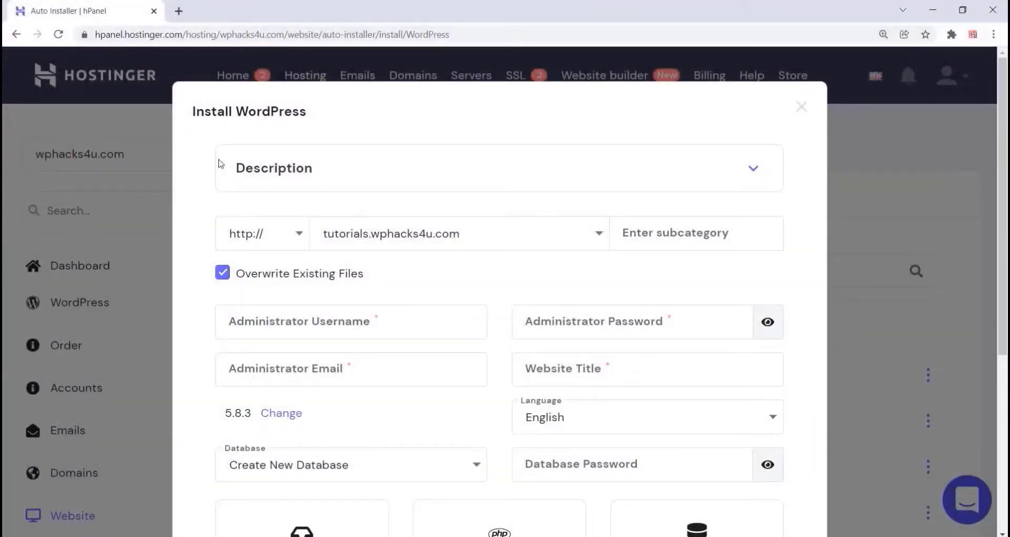
scroll(220, 164, "down", 5)
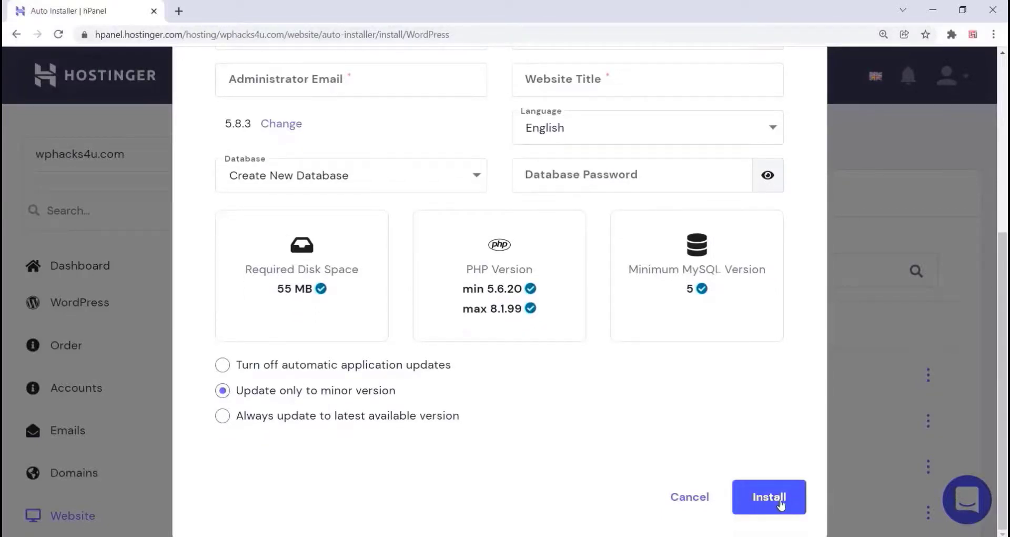
left_click(780, 504)
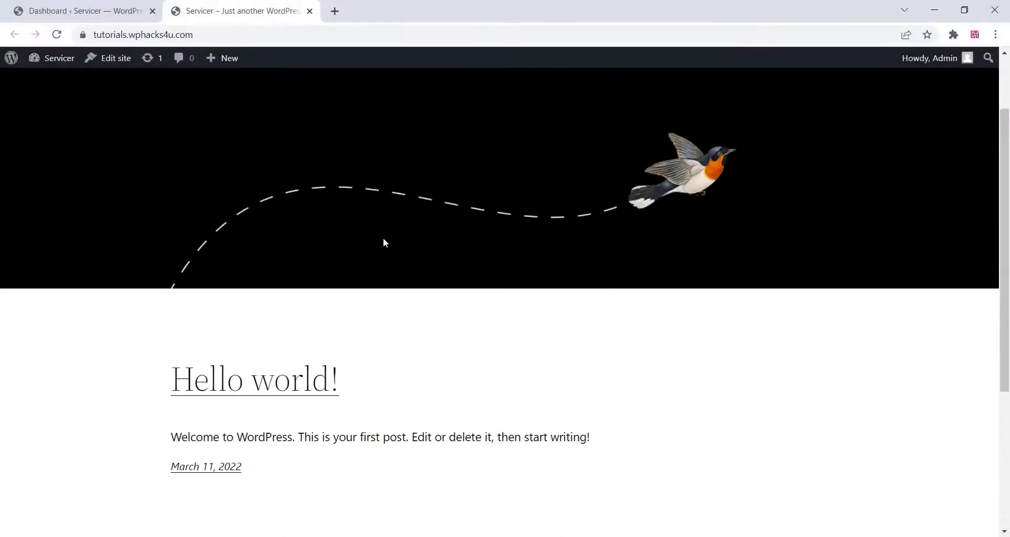
Look over the new WordPress site's default front page and return to its admin dashboard
scroll(384, 242, "down", 1)
scroll(384, 247, "up", 5)
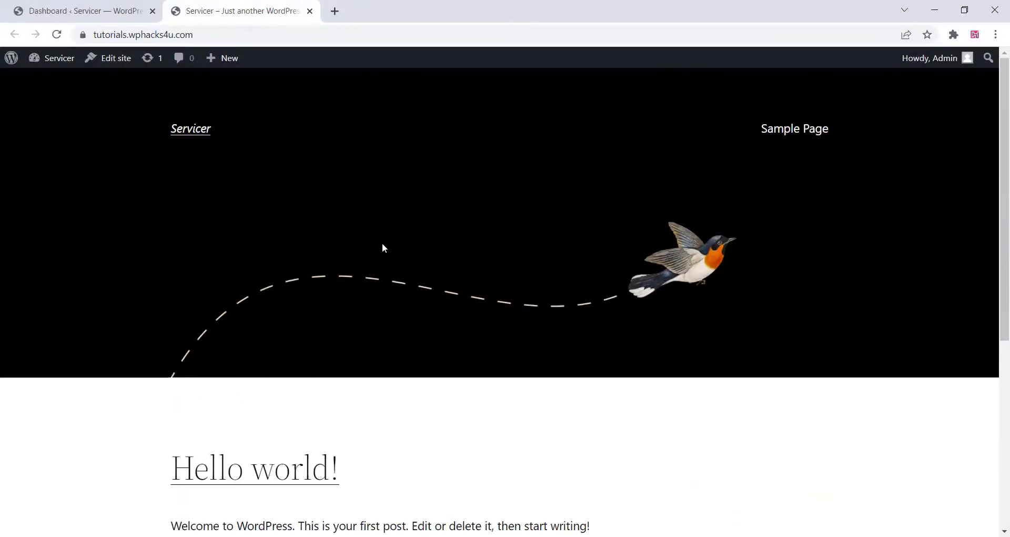
left_click(77, 10)
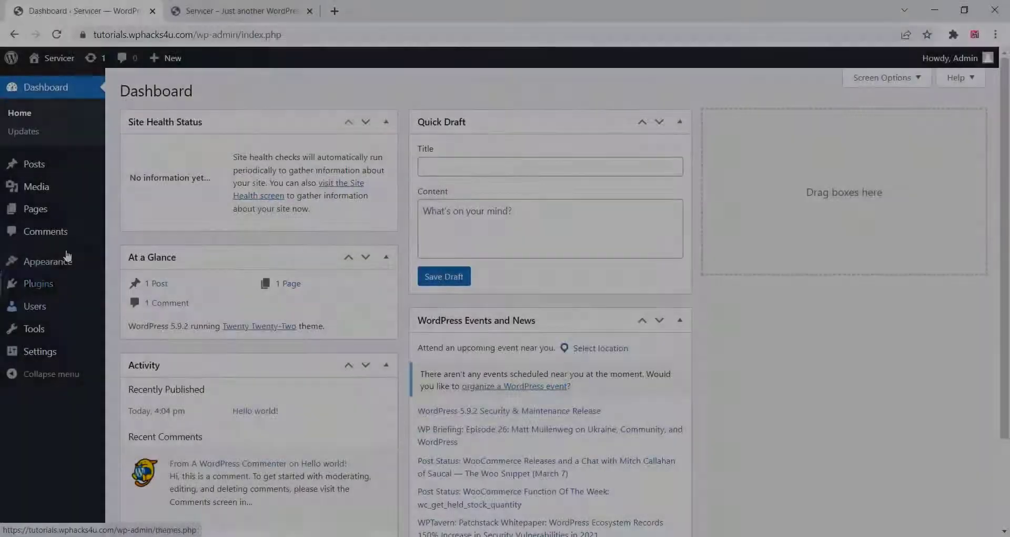
Upload the woodmart ZIP archive from the Service folder as a new theme, install it and activate it
mouse_move(60, 267)
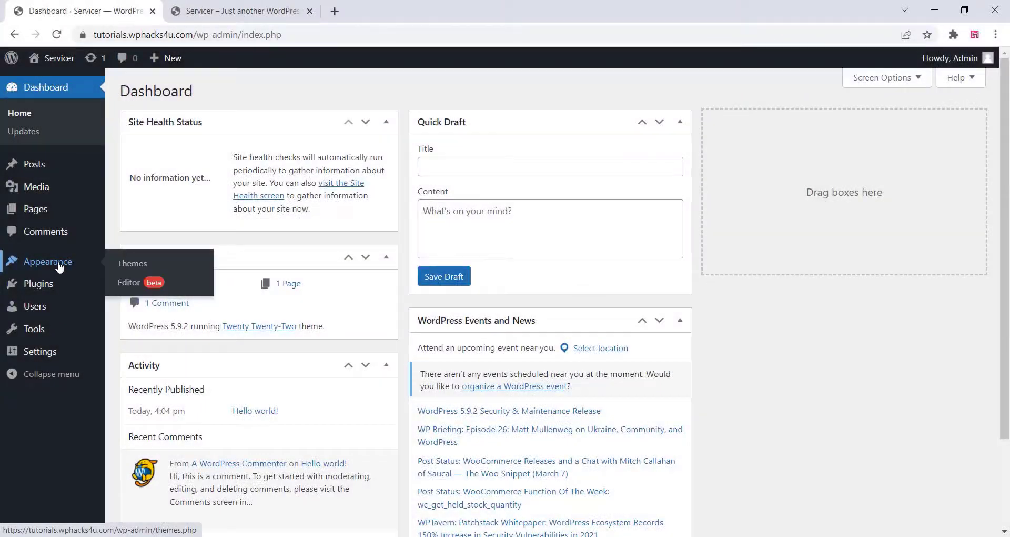
left_click(152, 269)
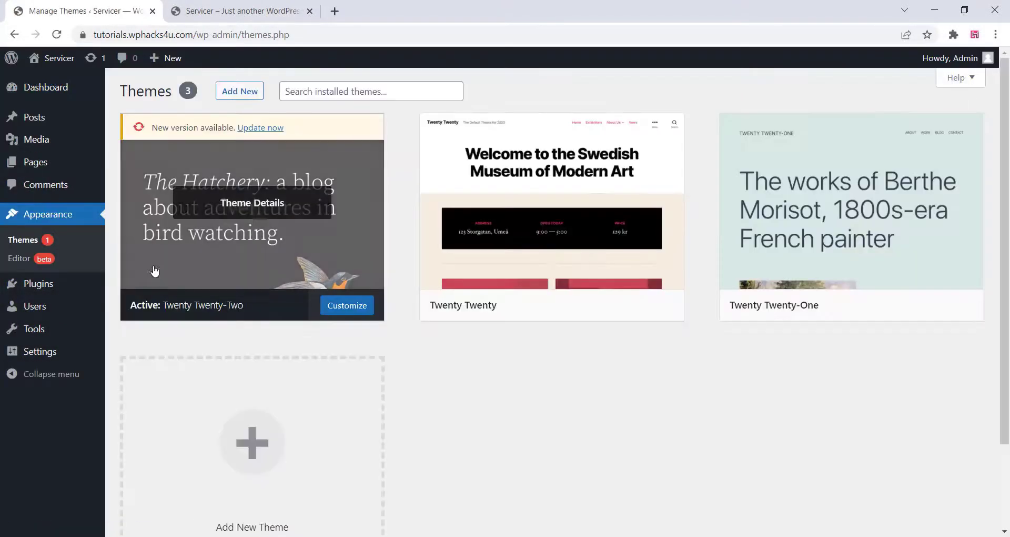
left_click(247, 91)
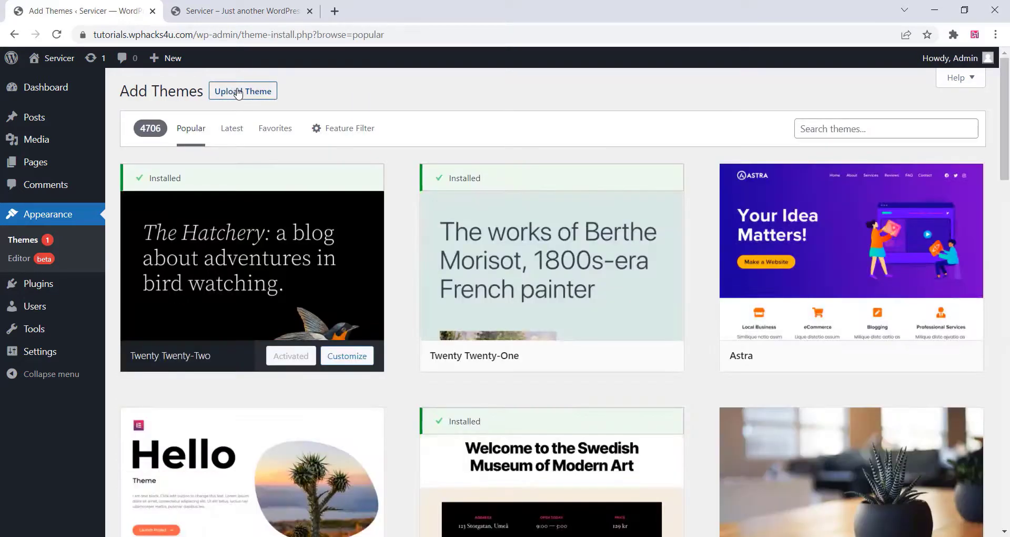
left_click(239, 93)
left_click(399, 295)
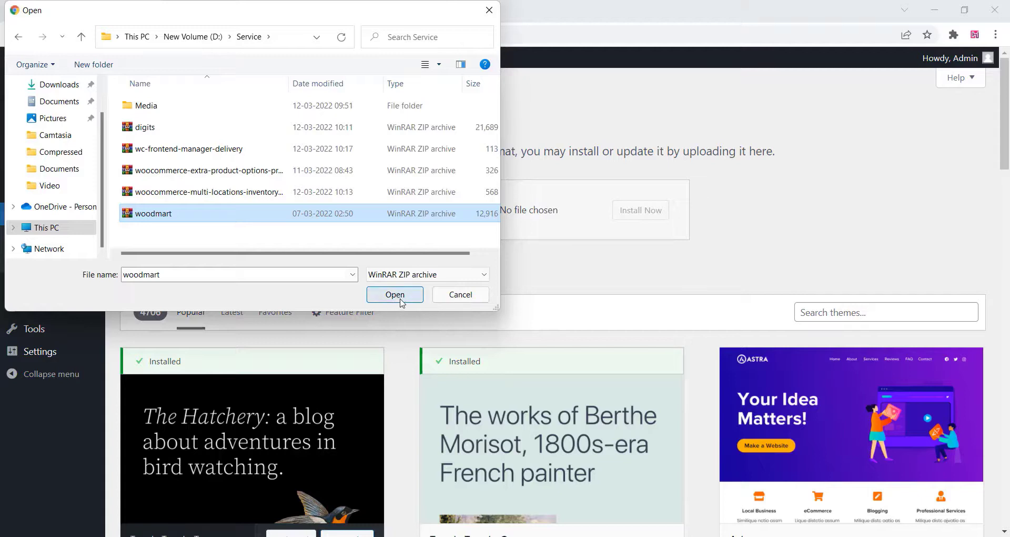
left_click(646, 212)
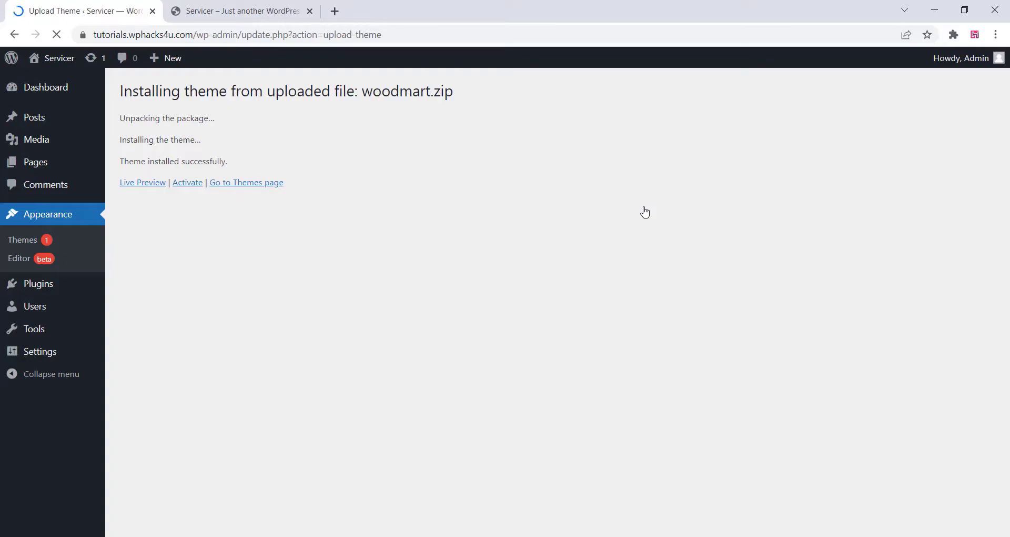
left_click(187, 183)
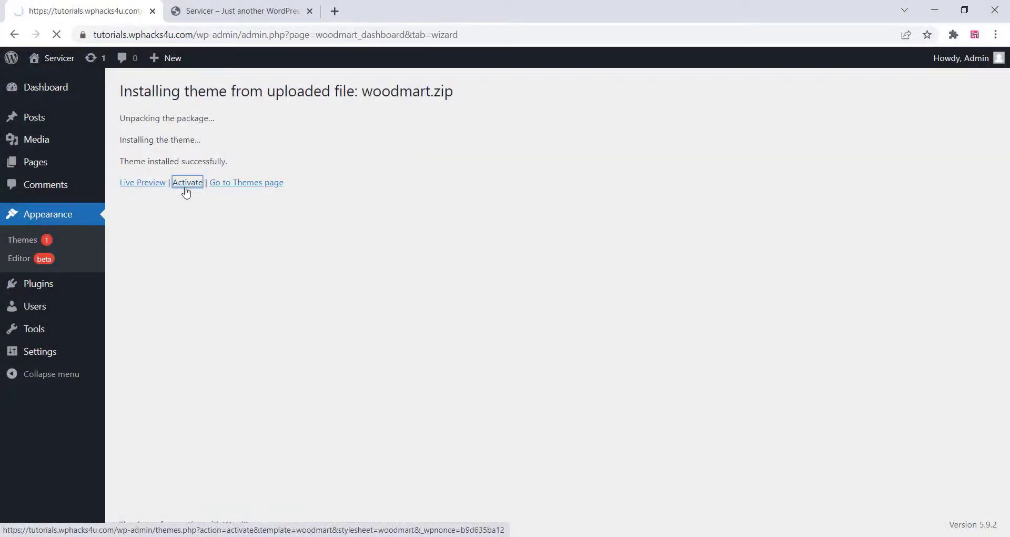
Start the WoodMart setup wizard, continue past the licence activation and skip installing the child theme
scroll(620, 291, "down", 1)
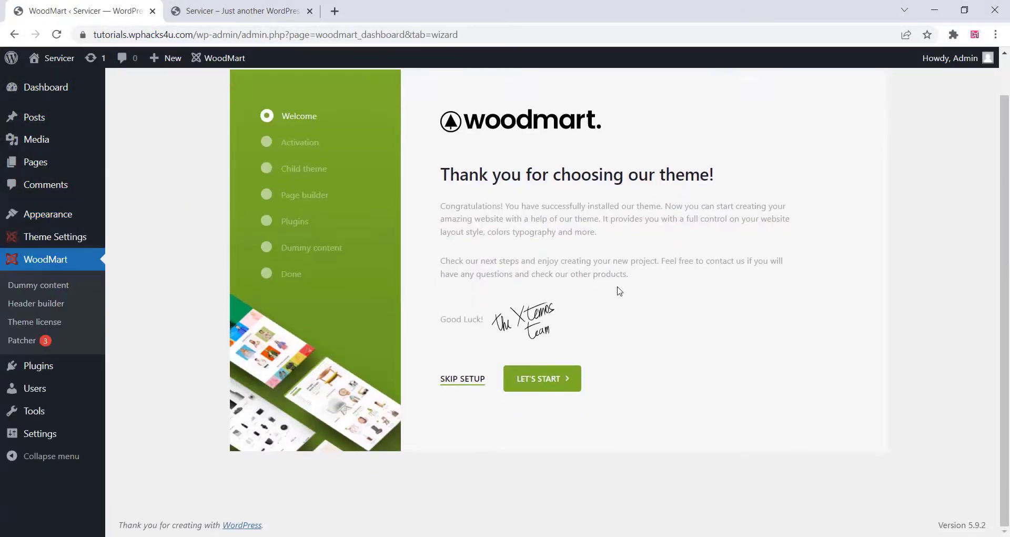
left_click(561, 387)
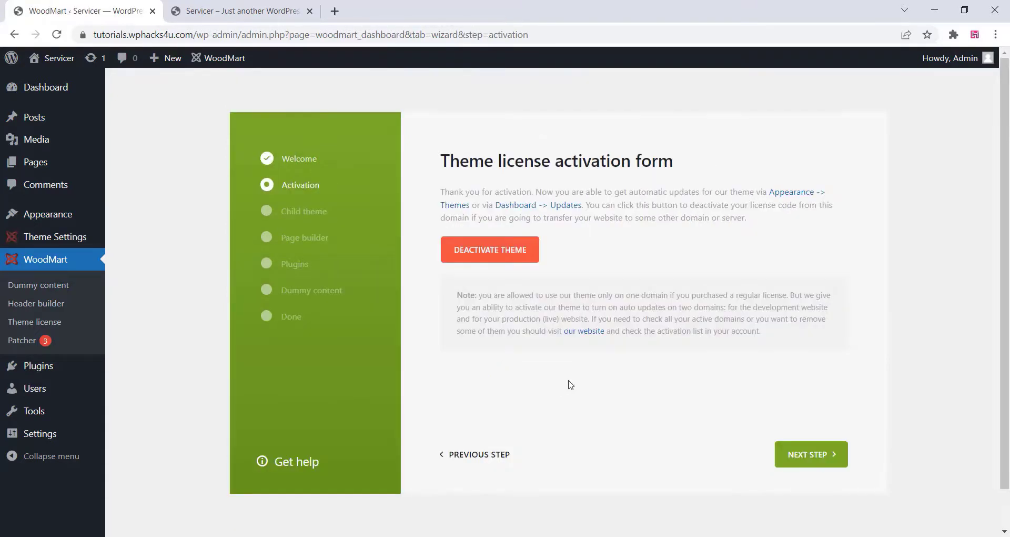
left_click(823, 459)
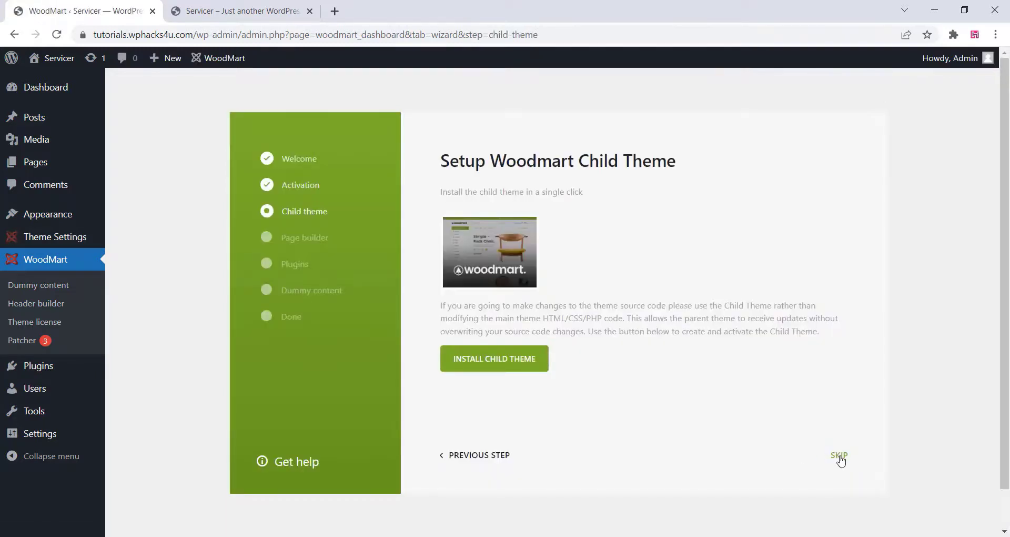
left_click(841, 460)
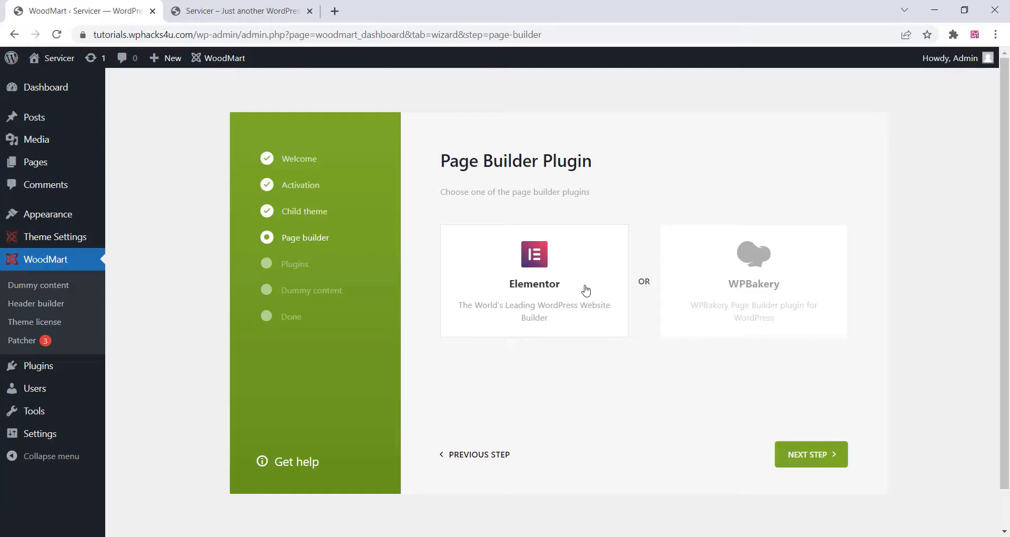
Choose Elementor as the page builder, and install and activate all the plugins the wizard lists
left_click(806, 462)
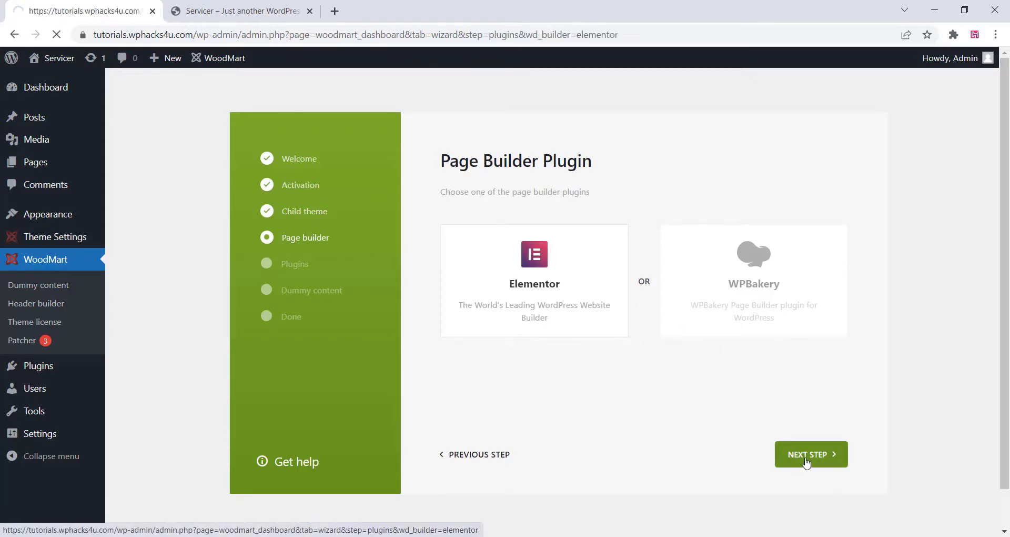
scroll(750, 374, "down", 1)
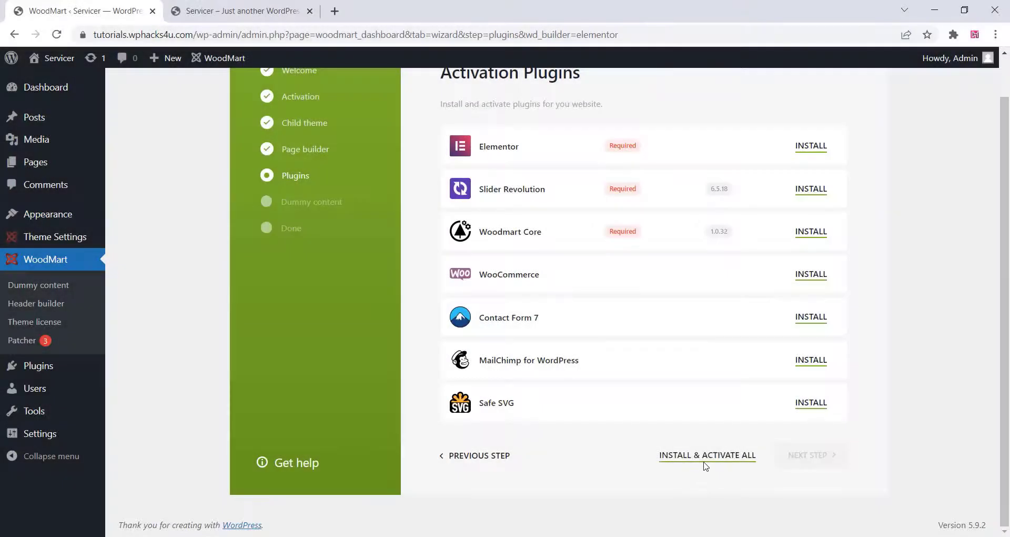
left_click(702, 456)
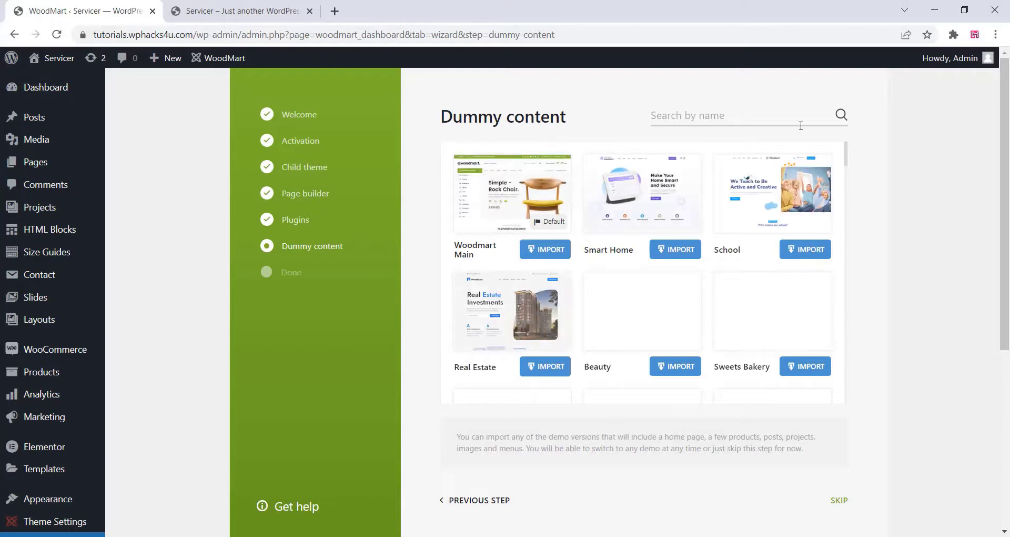
Find the Cars demo in the dummy content, import it and finish the WoodMart setup wizard
left_click(694, 118)
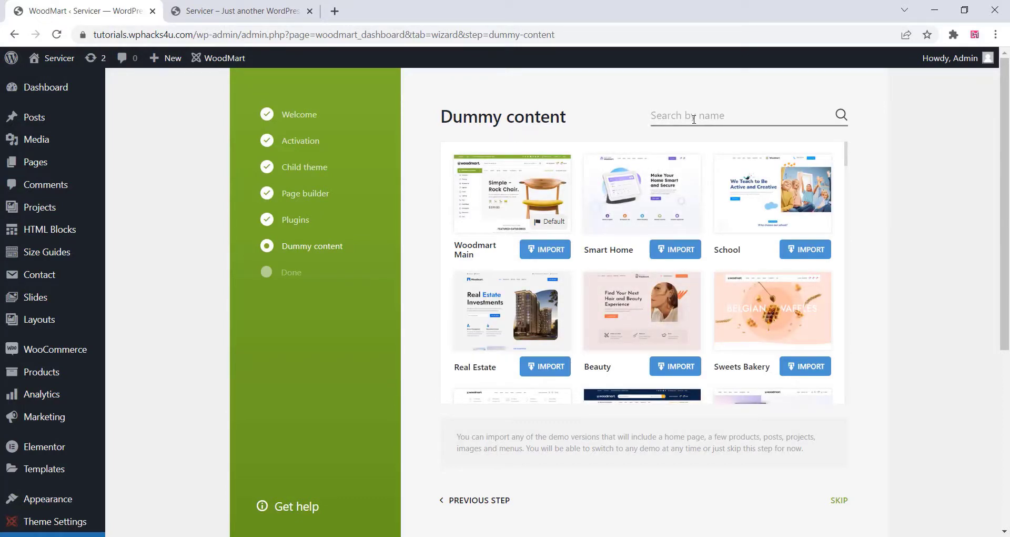
type("cars")
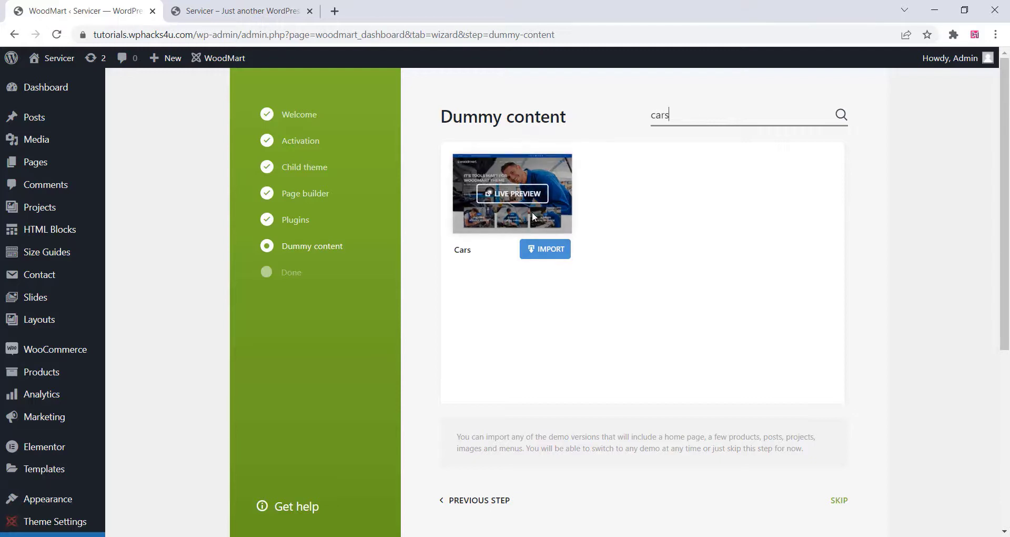
left_click(839, 501)
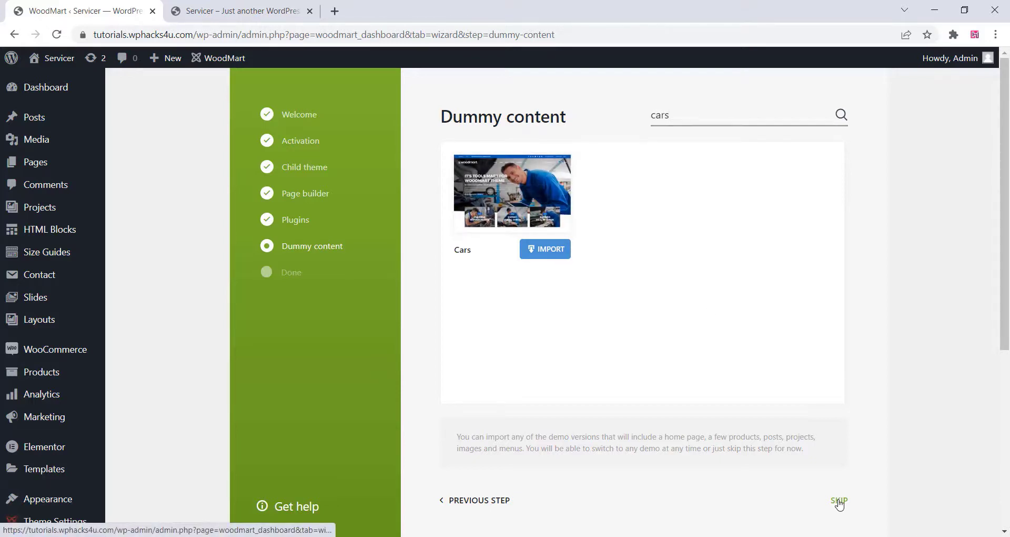
scroll(365, 299, "down", 5)
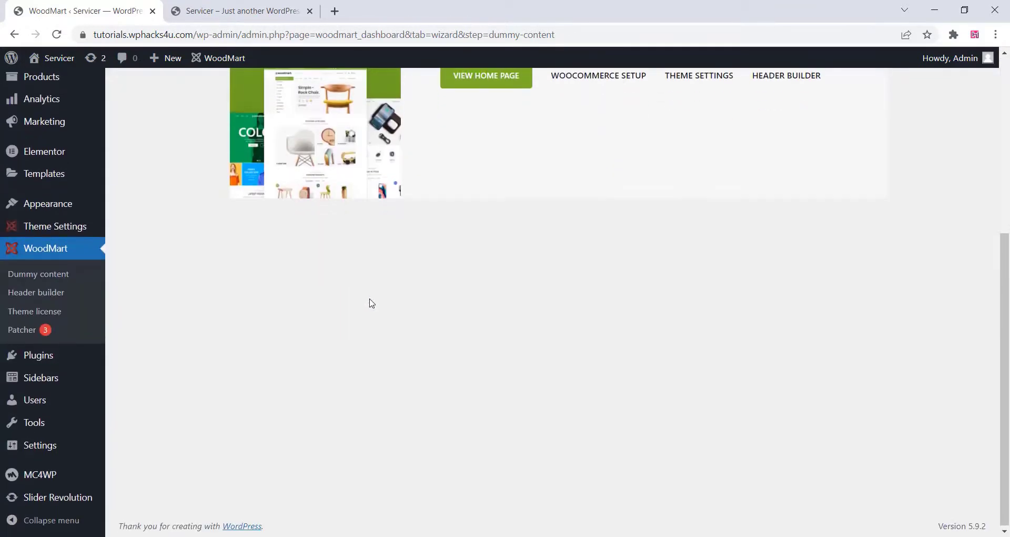
scroll(368, 300, "up", 6)
mouse_move(60, 83)
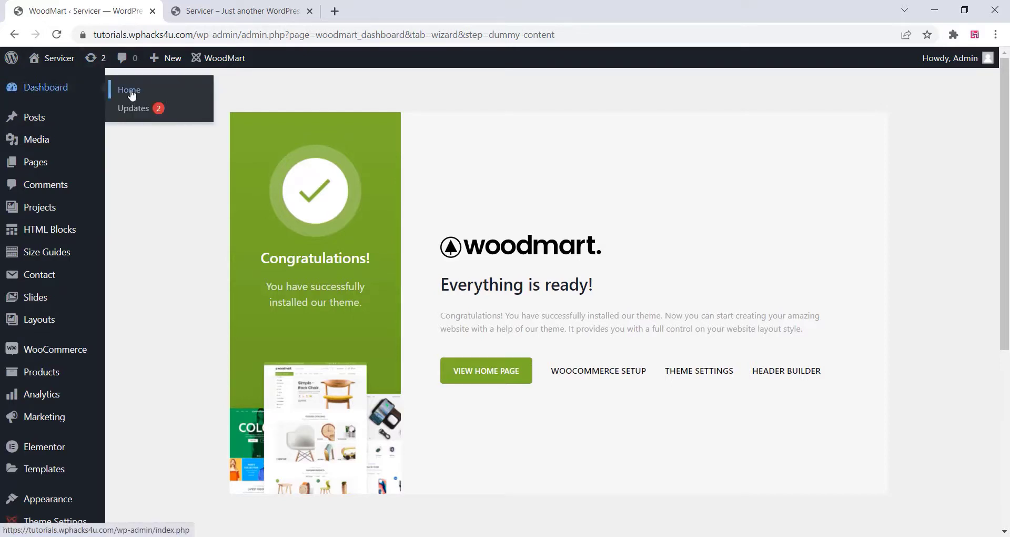
left_click(131, 94)
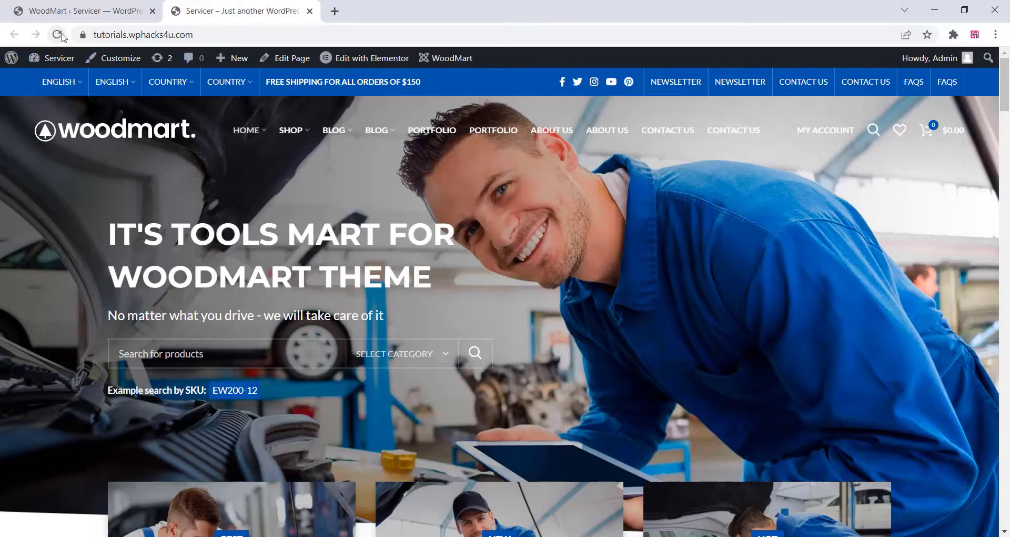
Reload the site's front page and look over the imported Cars demo down to the footer
left_click(59, 35)
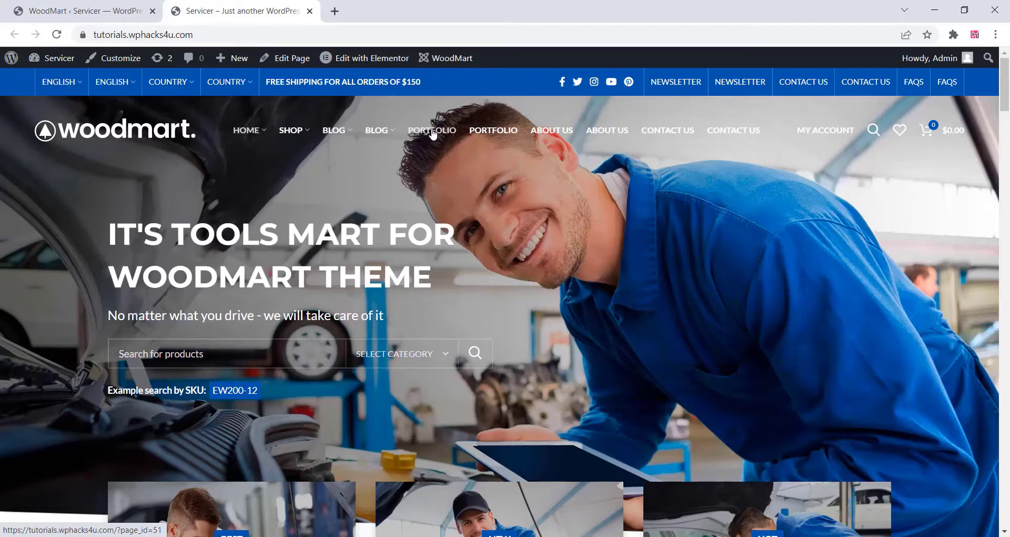
scroll(338, 210, "down", 10)
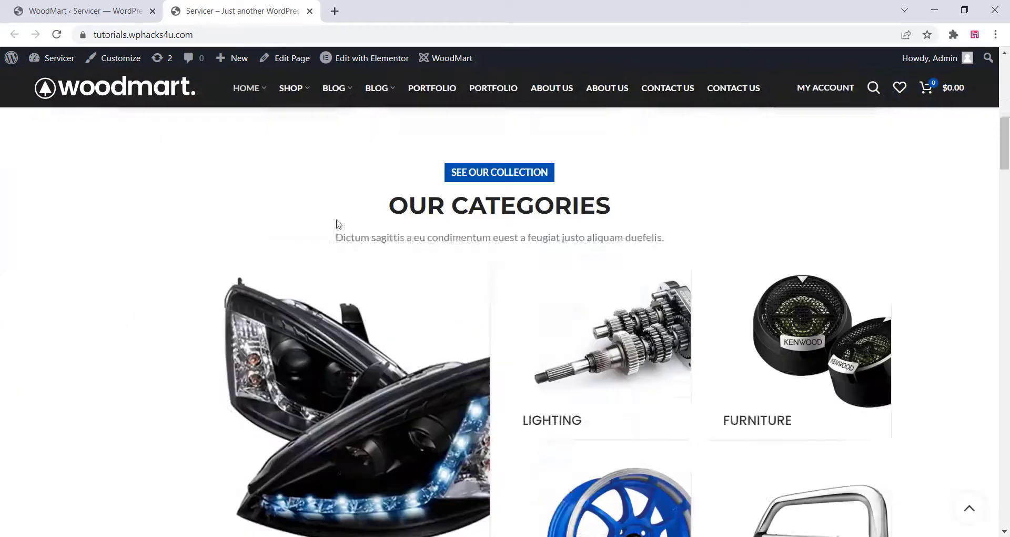
scroll(337, 226, "down", 15)
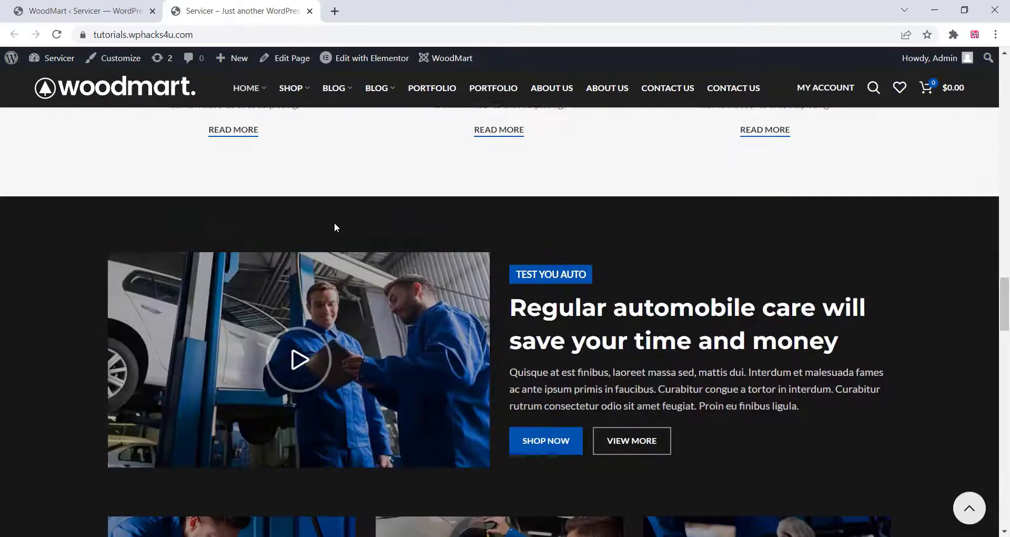
scroll(336, 228, "down", 15)
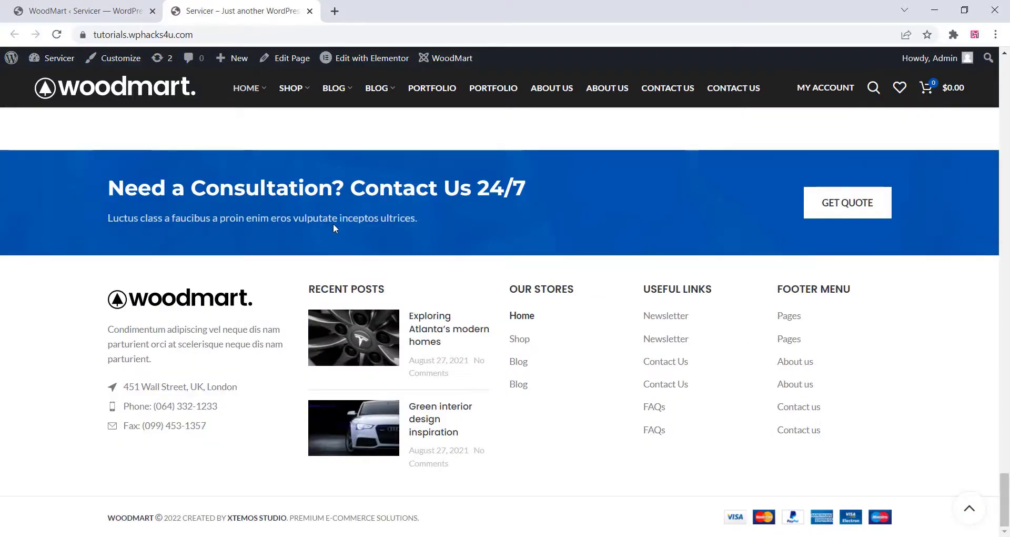
left_click(365, 64)
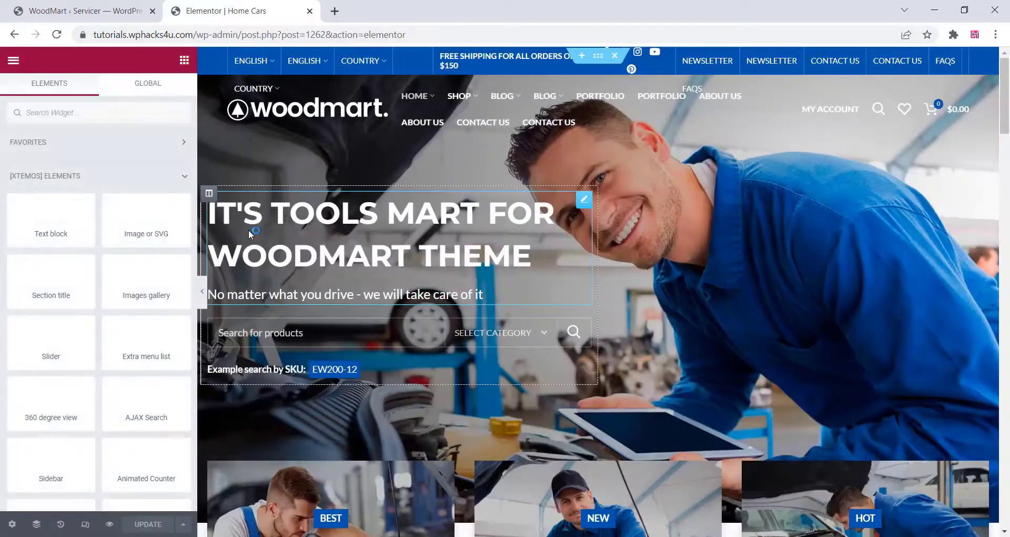
left_click(599, 58)
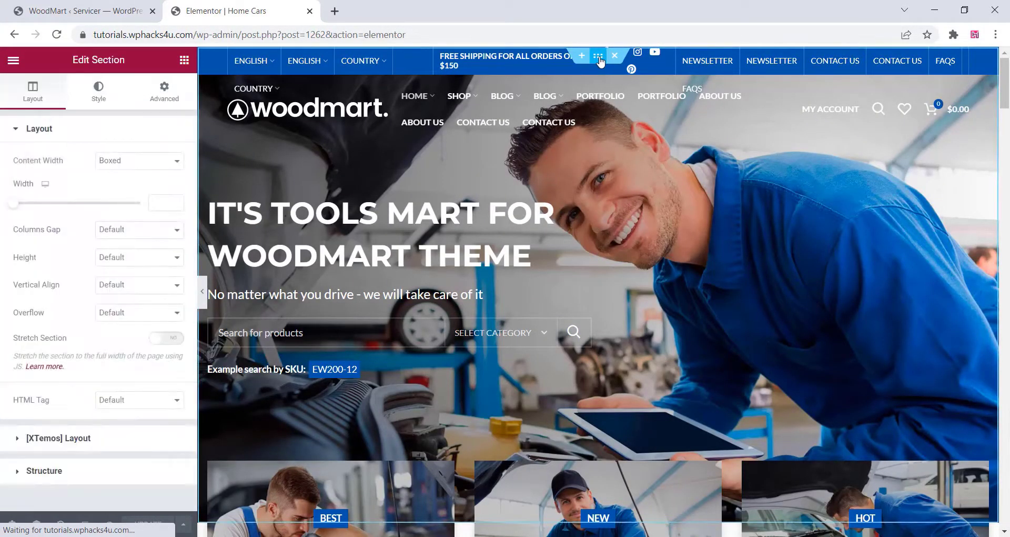
left_click(91, 97)
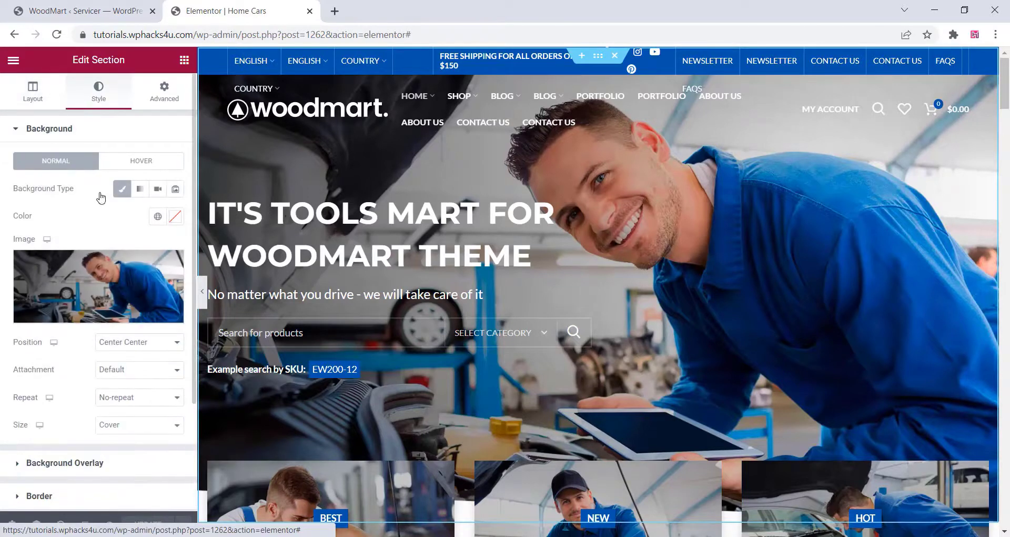
left_click(80, 294)
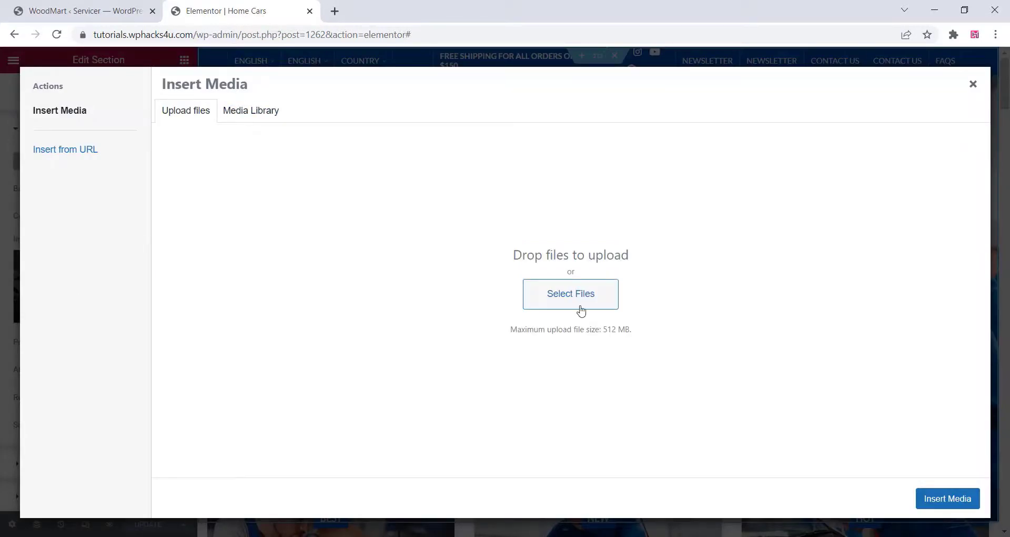
left_click(581, 309)
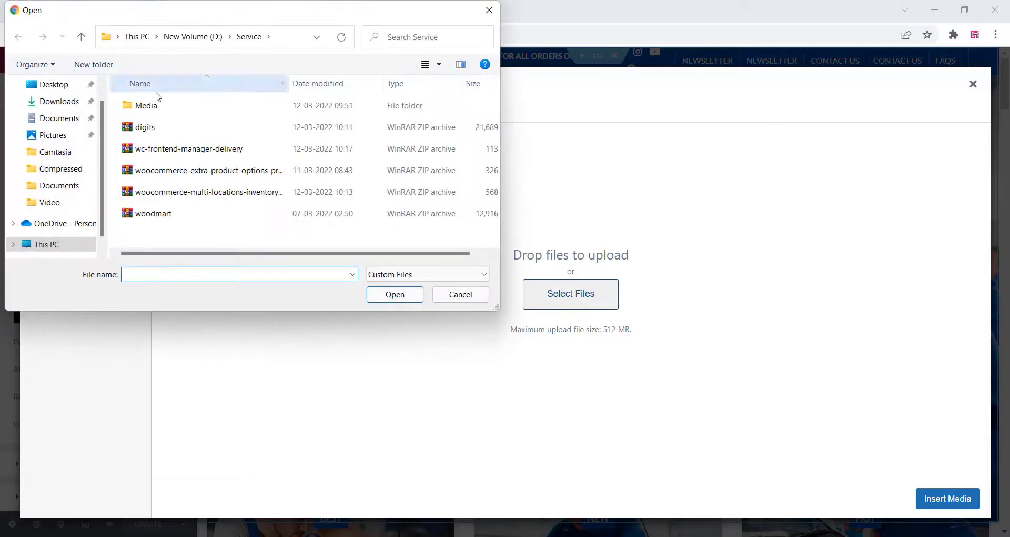
double_click(146, 105)
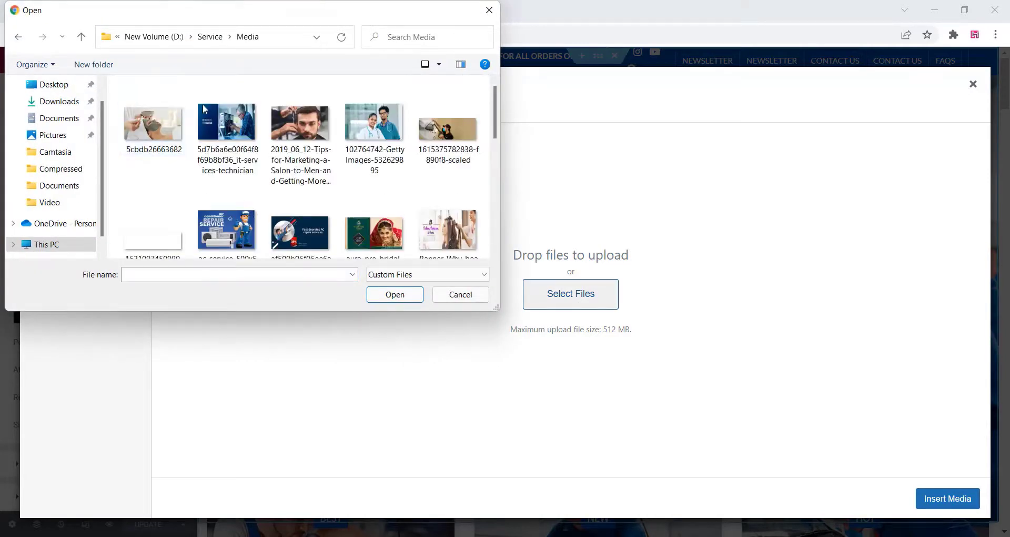
left_click(454, 132)
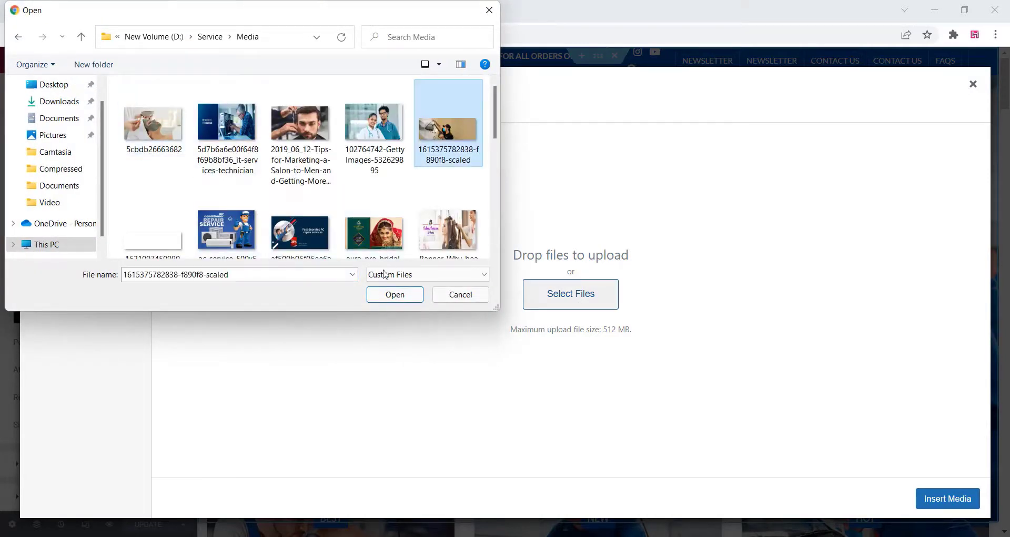
left_click(405, 294)
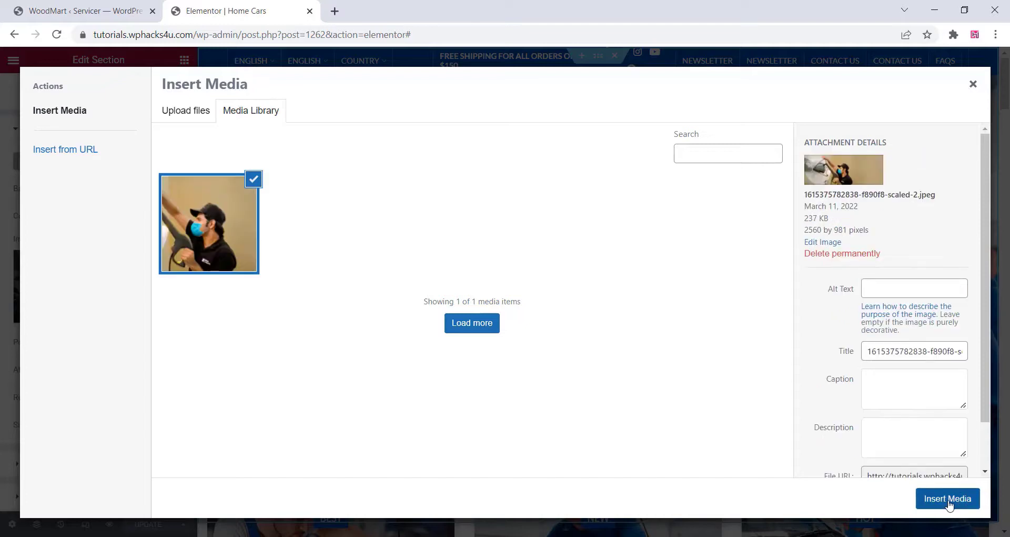
left_click(948, 499)
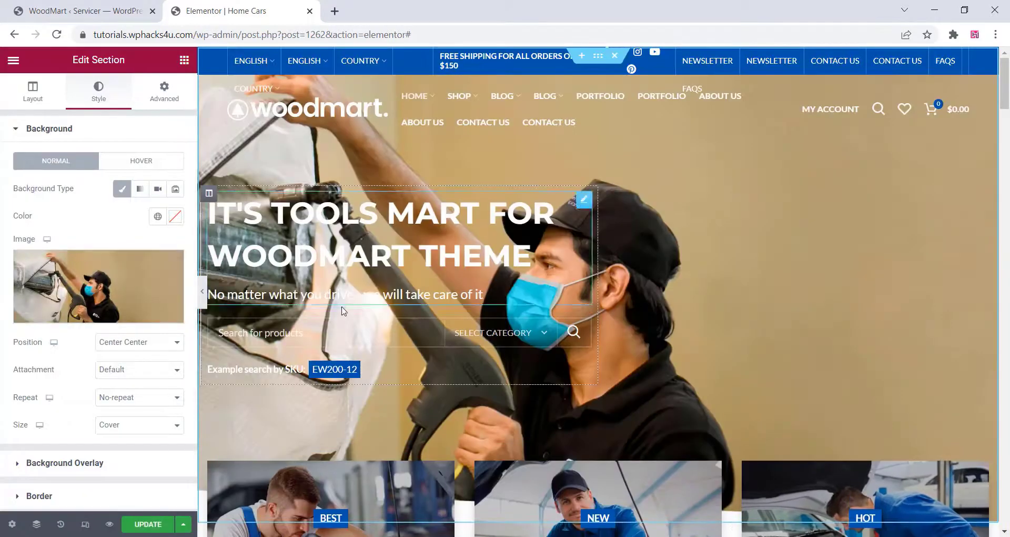
Set the hero background position to Center Left and delete the AJAX product search from the section
left_click(152, 348)
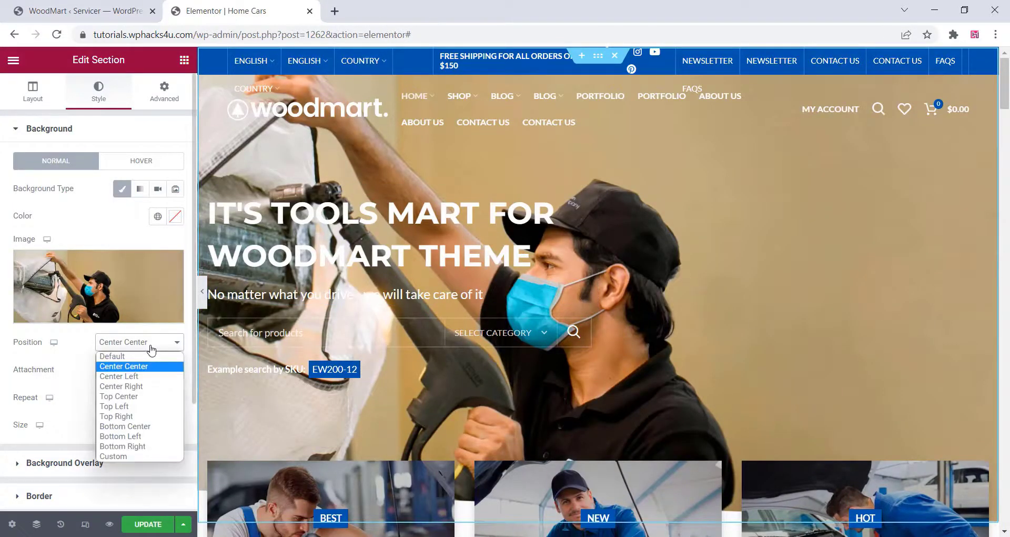
left_click(130, 376)
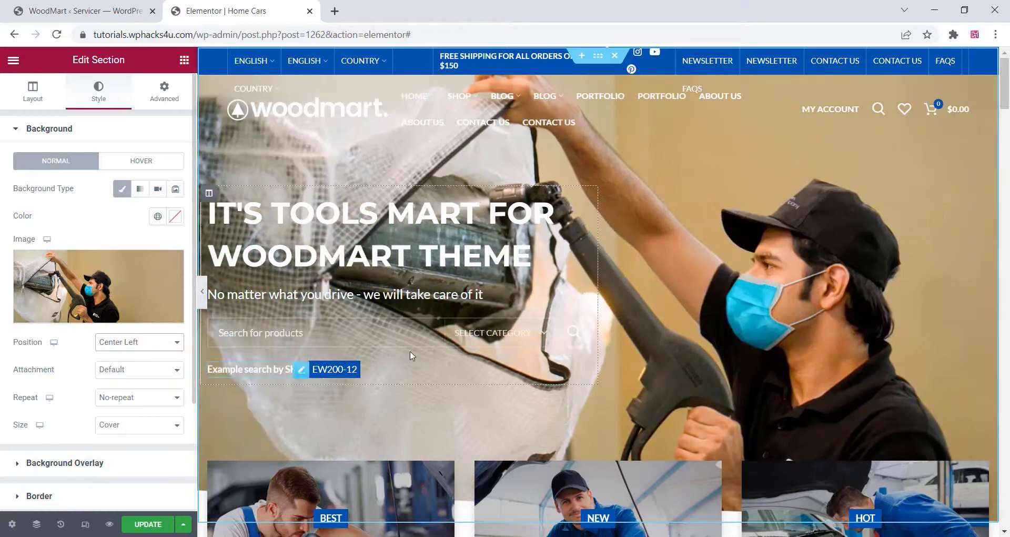
right_click(338, 330)
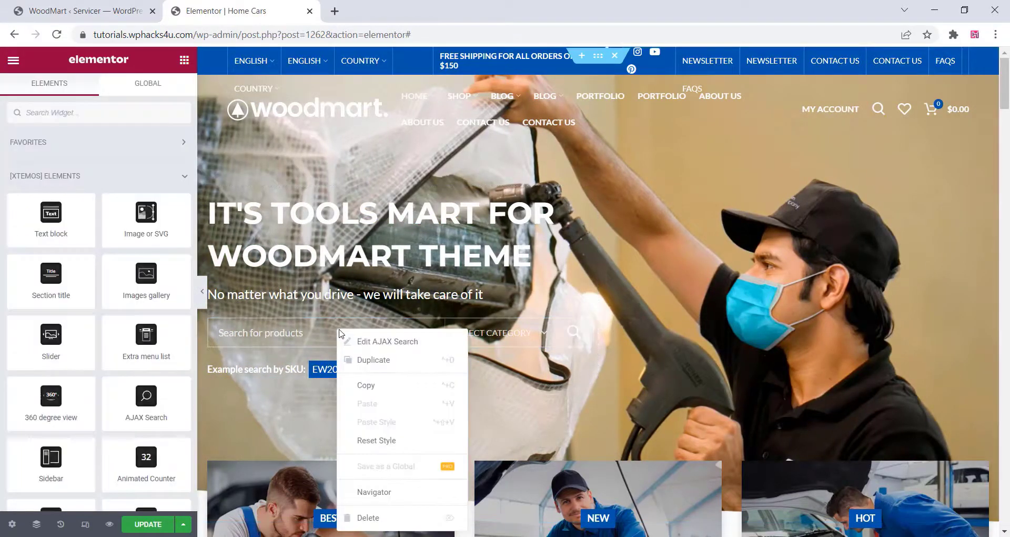
left_click(371, 517)
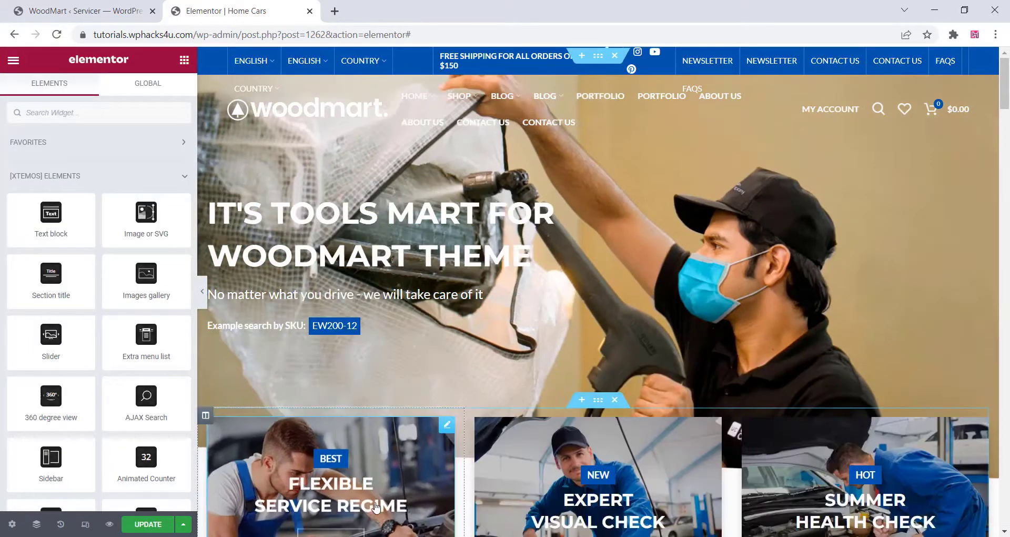
Replace the image of the "Flexible Service Regime" promo banner with the uploaded file ac-service-500x500-500x500-1
scroll(432, 310, "down", 3)
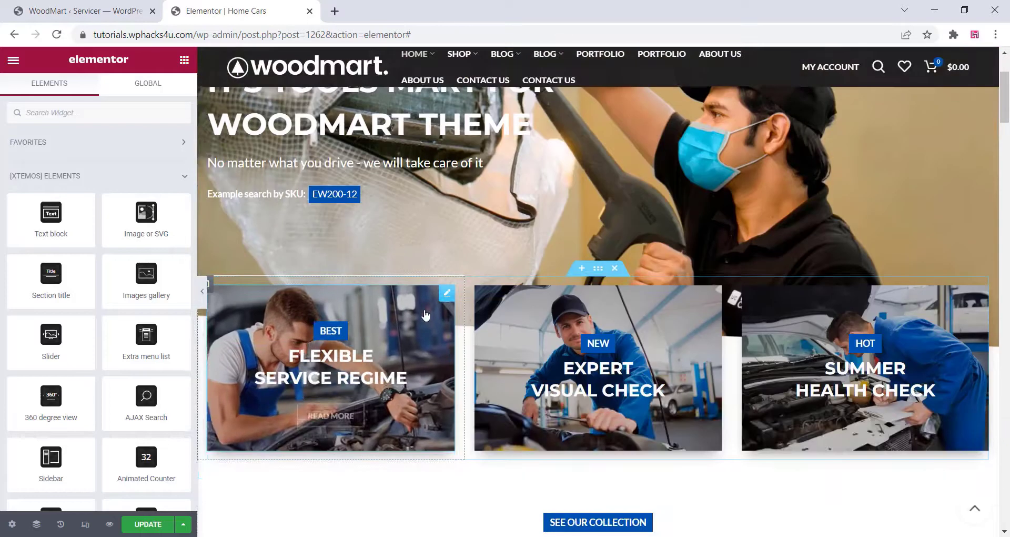
left_click(447, 294)
left_click(39, 229)
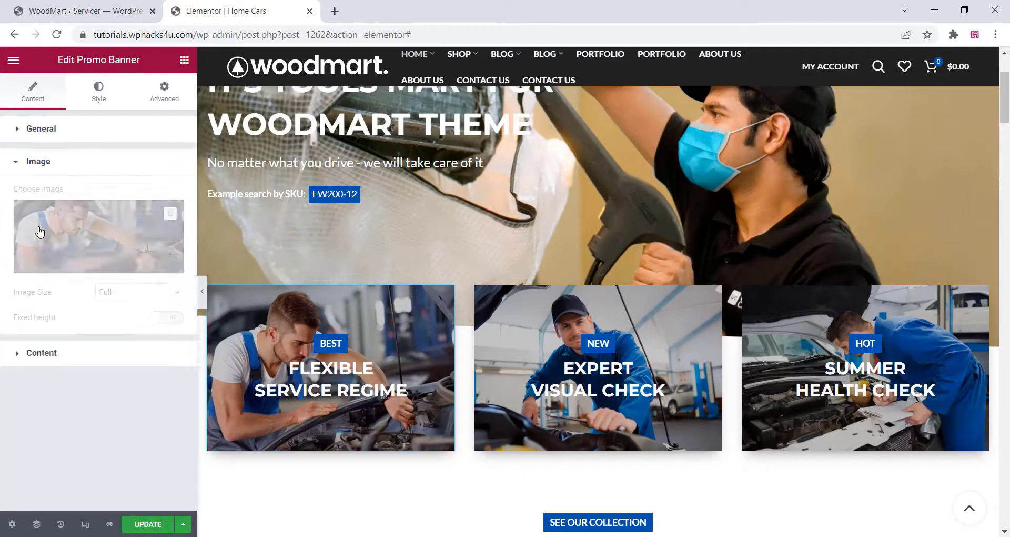
left_click(75, 239)
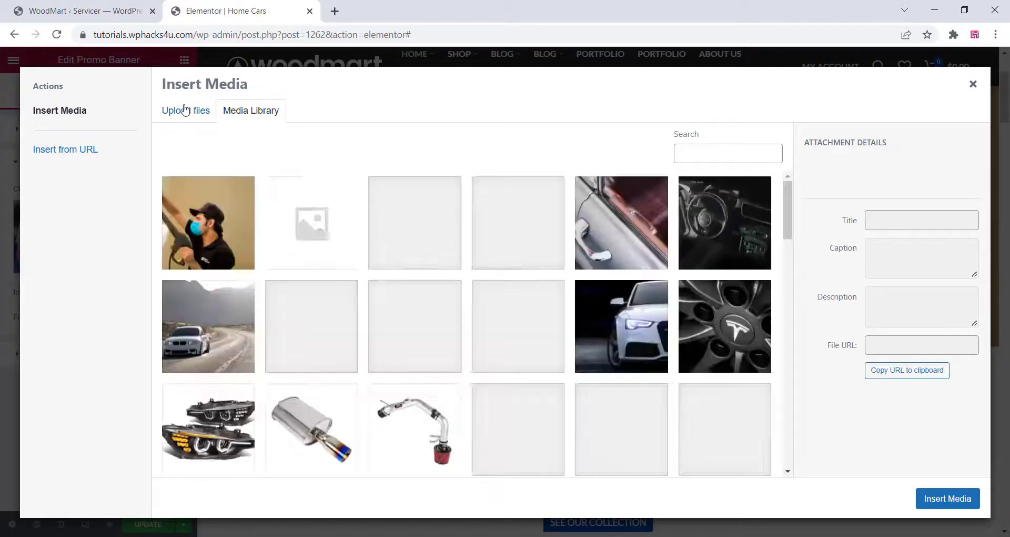
left_click(181, 110)
left_click(577, 296)
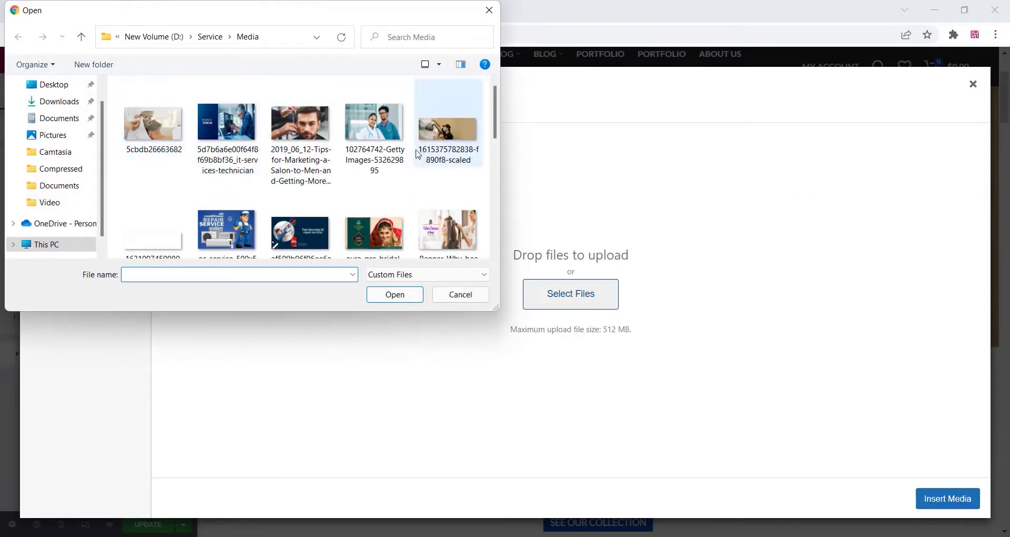
scroll(401, 156, "down", 3)
scroll(264, 167, "up", 1)
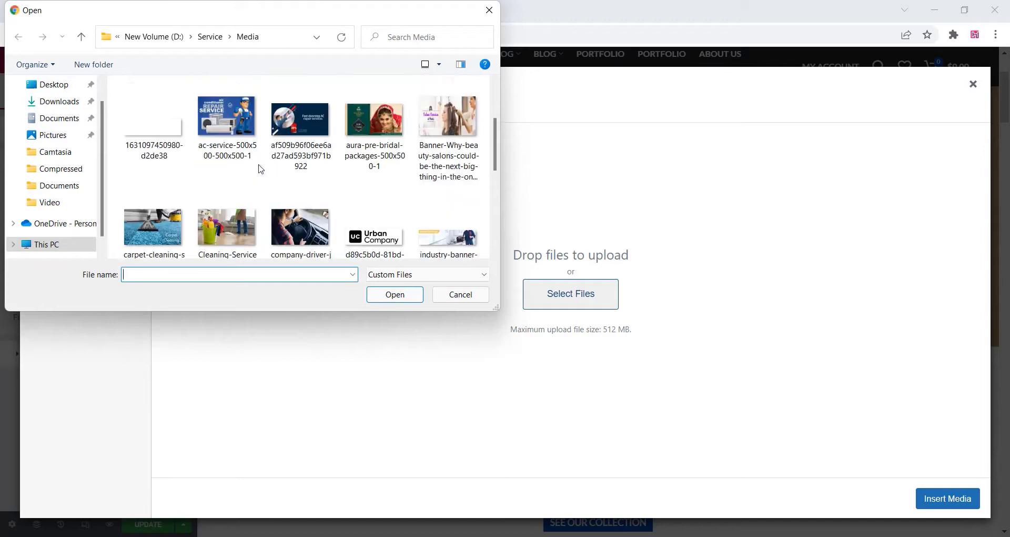
left_click(242, 134)
left_click(395, 294)
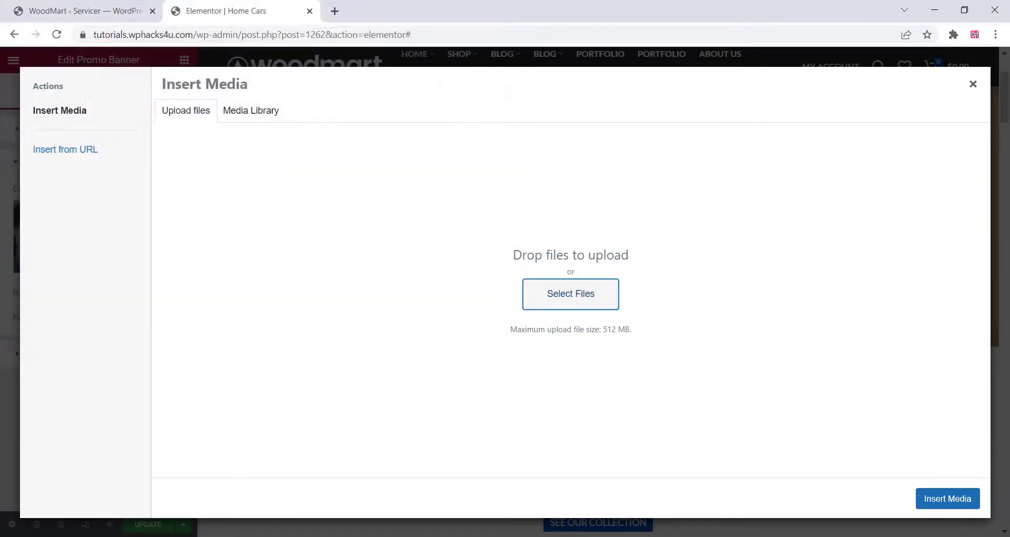
left_click(943, 501)
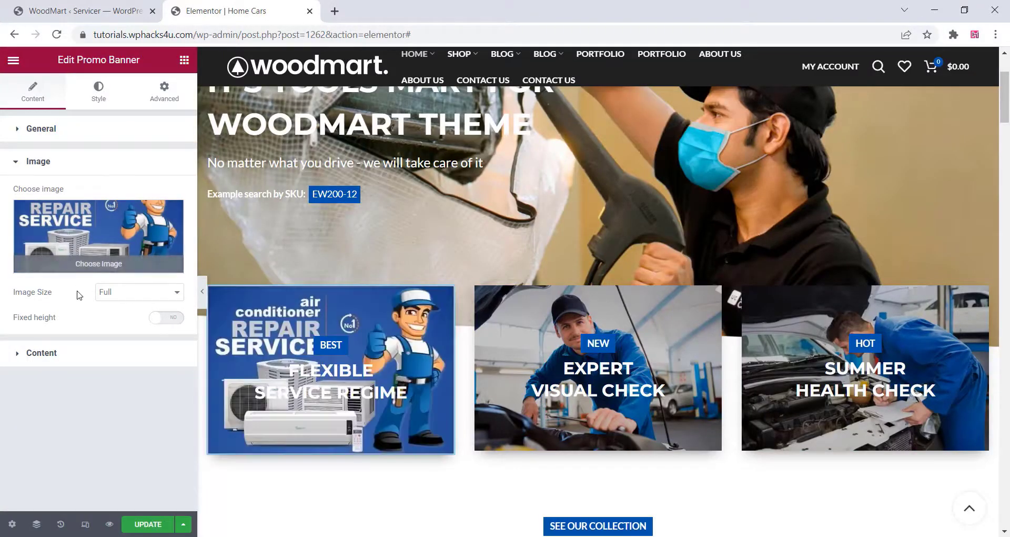
Clear the title and subtitle text of the air conditioner repair promo banner
left_click(44, 362)
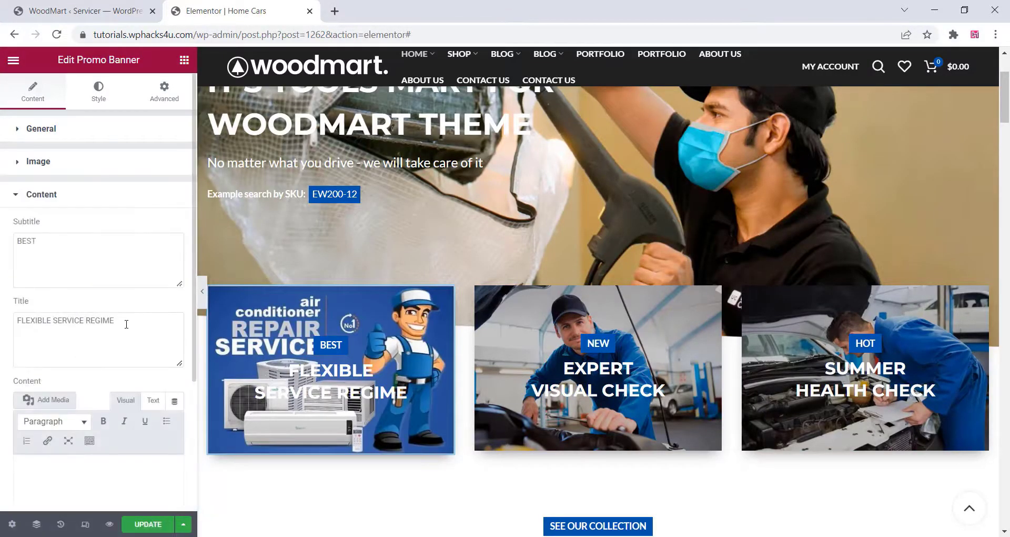
left_click_drag(111, 320, 2, 330)
key("BackSpace")
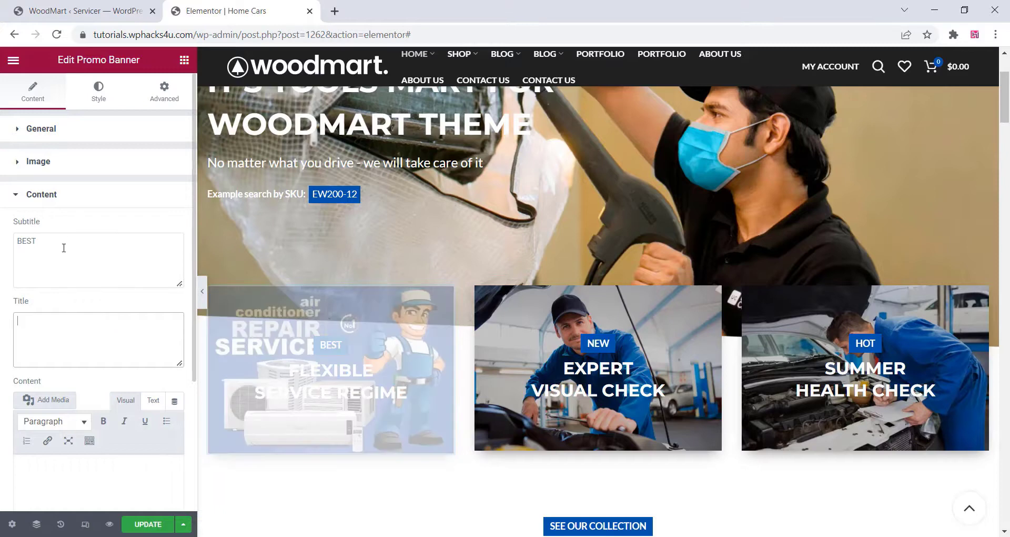
left_click_drag(56, 242, 6, 248)
key("BackSpace")
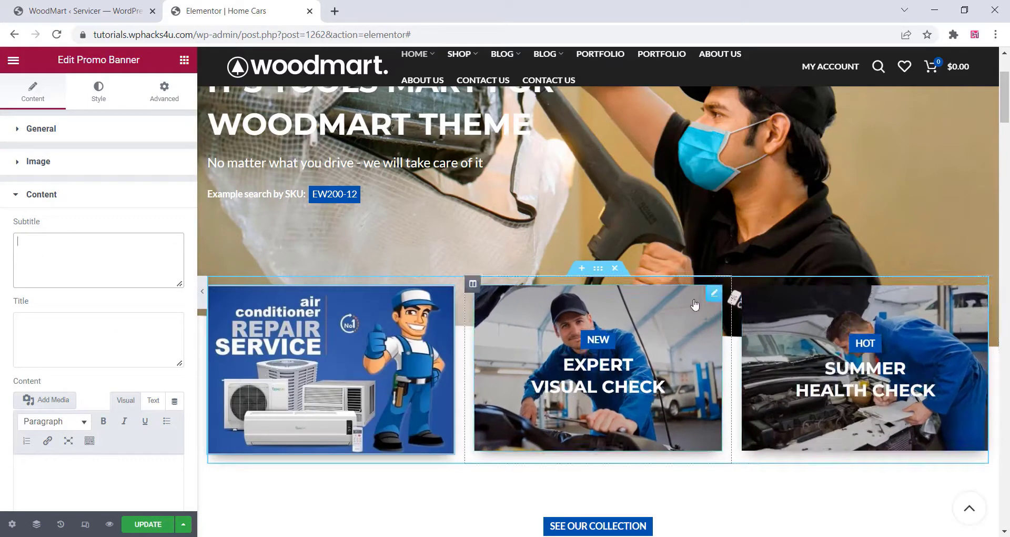
Replace the image of the "Expert Visual Check" promo banner with the uploaded file Banner-Why-beauty-salons-could-be-the-next-big-thing-in-the-on-demand-service-industry
left_click(712, 294)
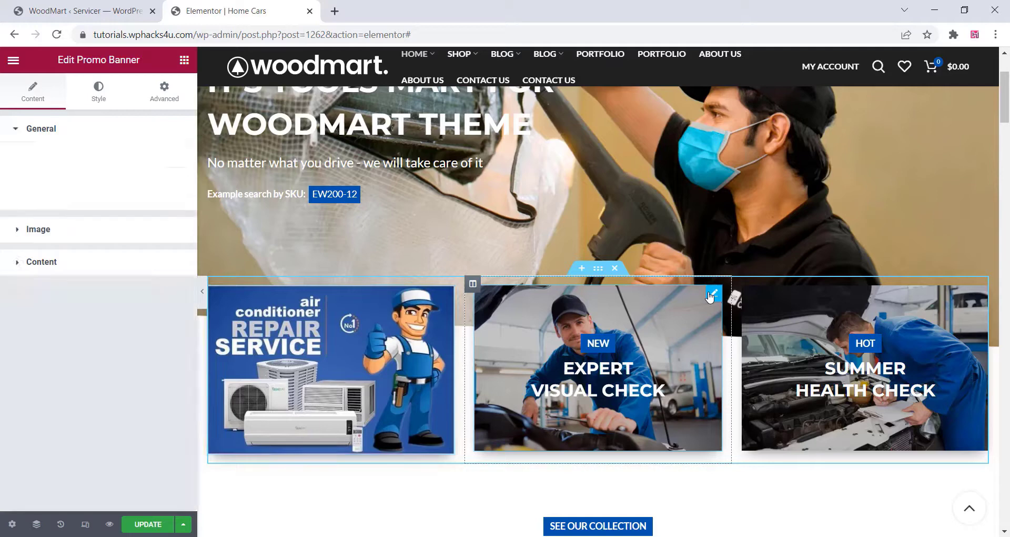
left_click(38, 230)
left_click(96, 243)
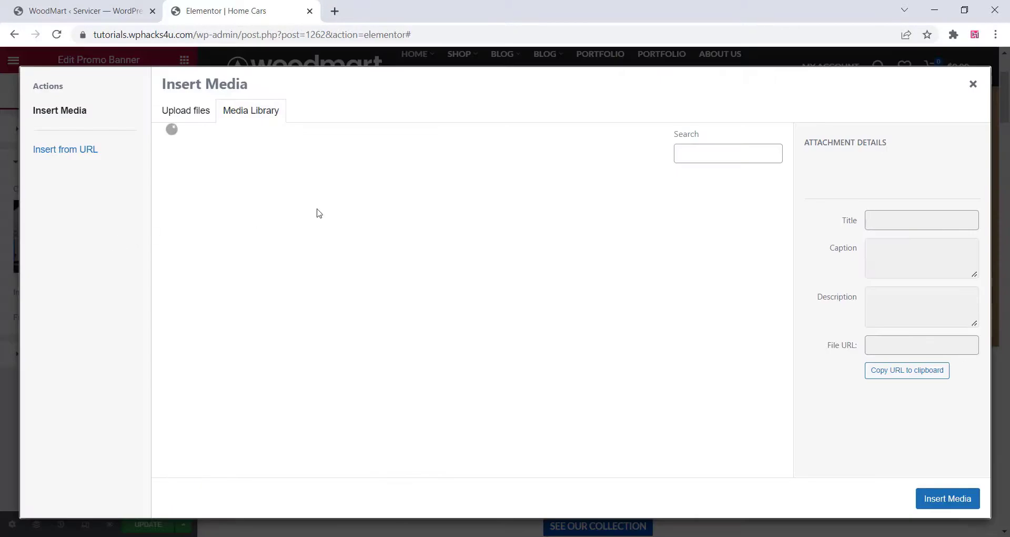
left_click(178, 108)
left_click(589, 304)
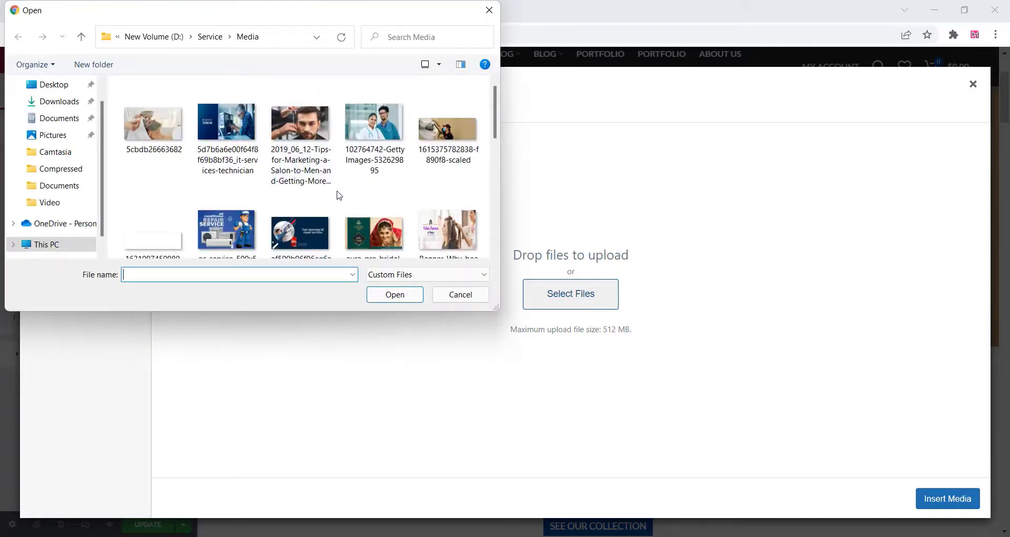
left_click(451, 236)
left_click(395, 294)
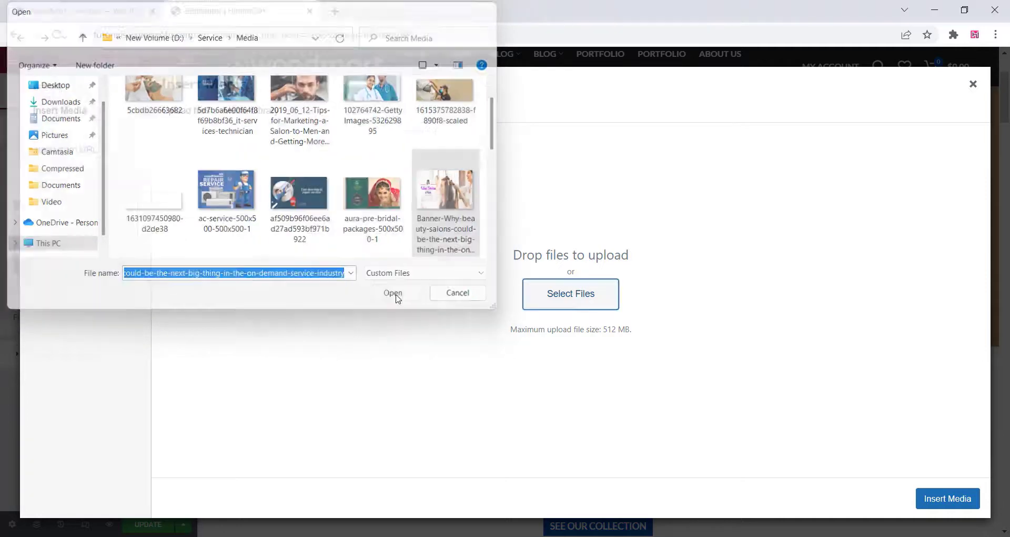
left_click(945, 500)
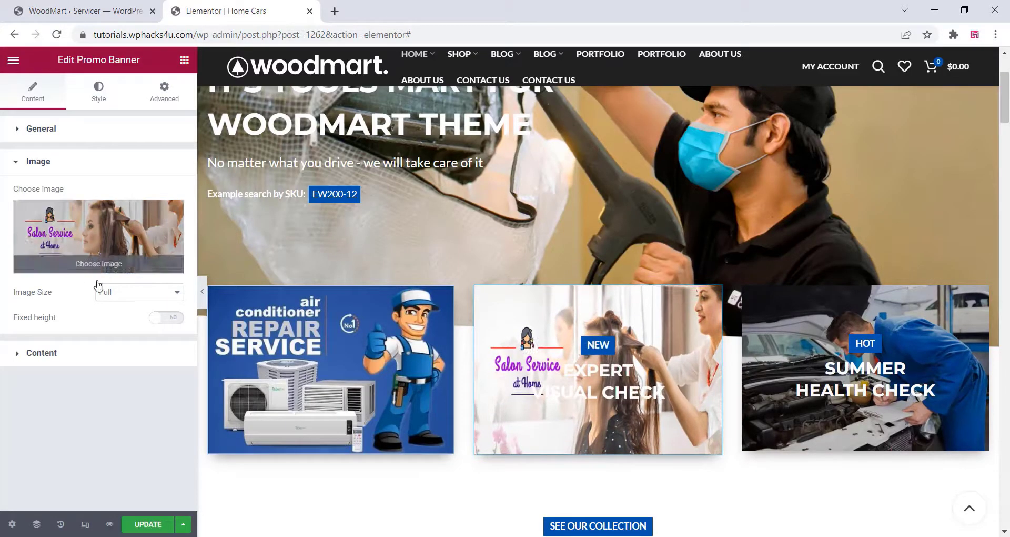
Clear the title and subtitle text of the salon service promo banner
left_click(23, 353)
left_click_drag(101, 320, 2, 325)
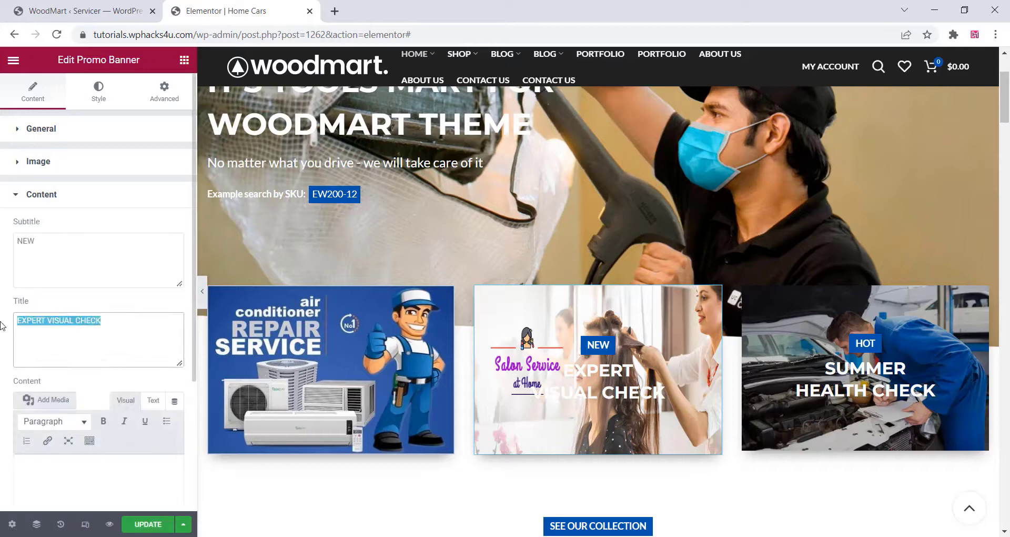
key("BackSpace")
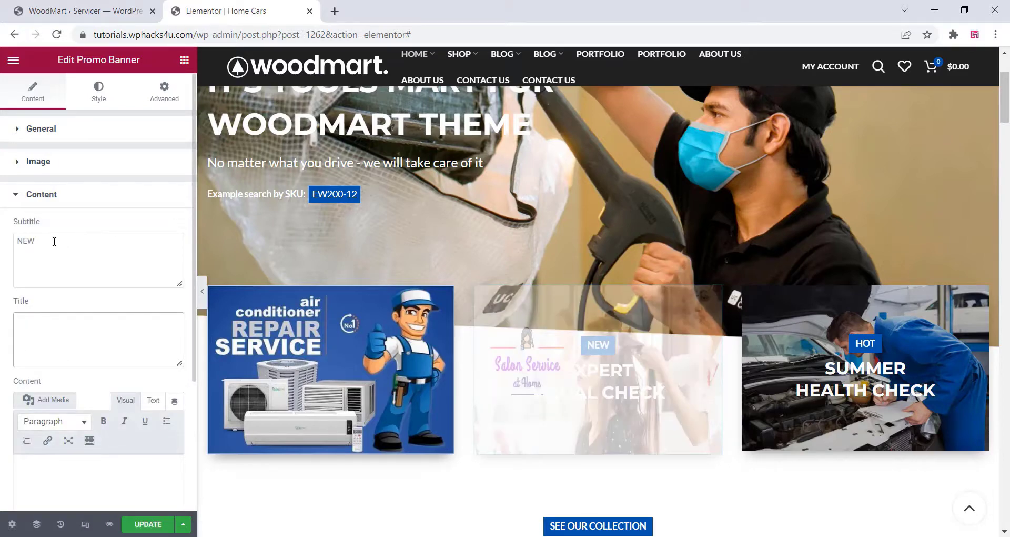
left_click_drag(54, 241, 15, 242)
key("BackSpace")
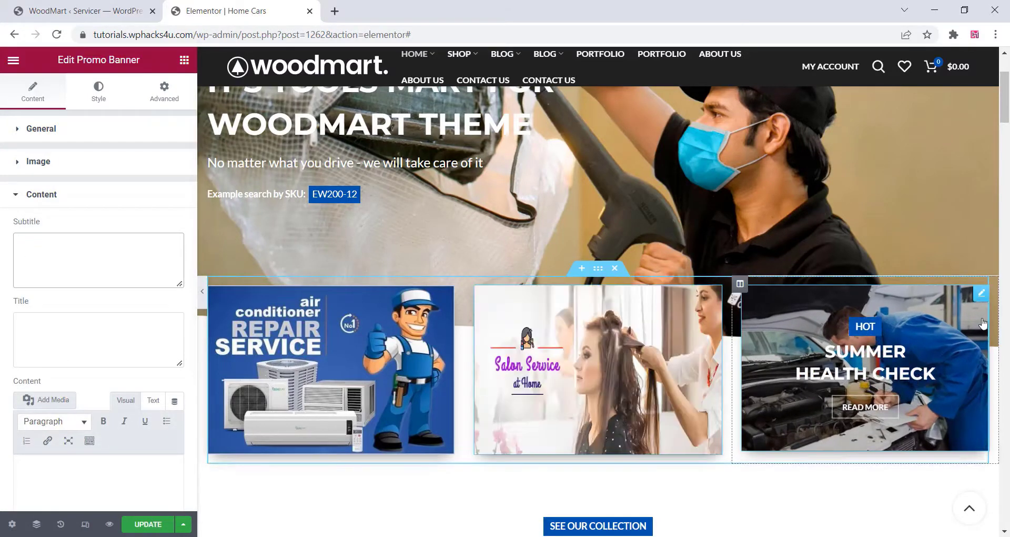
Replace the image of the "Summer Health Check" promo banner with the uploaded file professional-plumbing-service-2
left_click(977, 294)
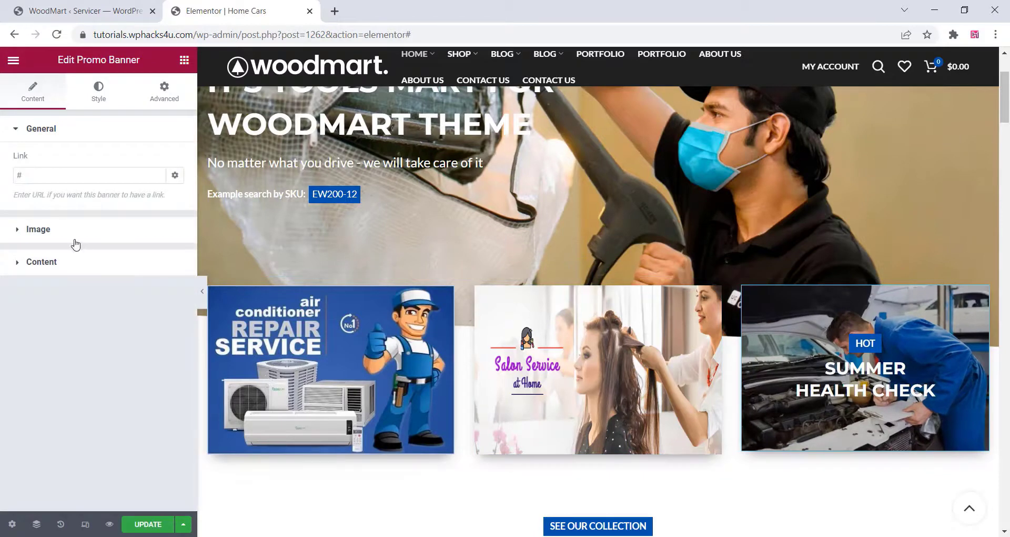
left_click(38, 229)
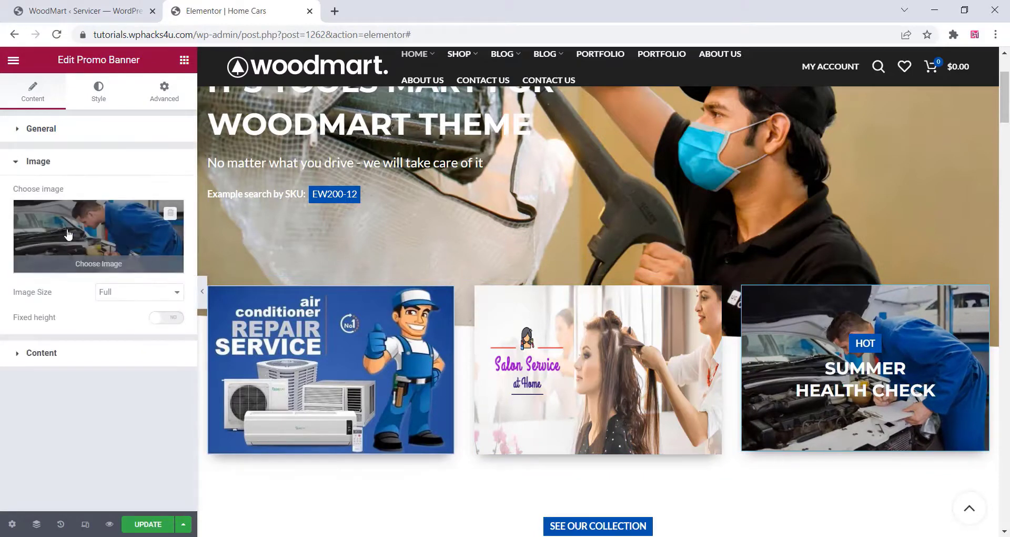
left_click(97, 232)
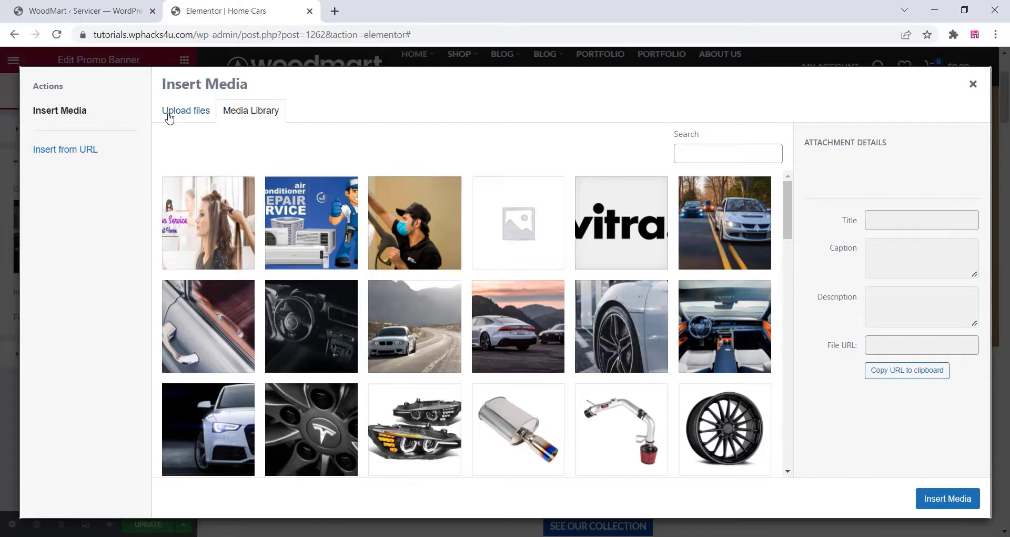
left_click(169, 112)
left_click(581, 302)
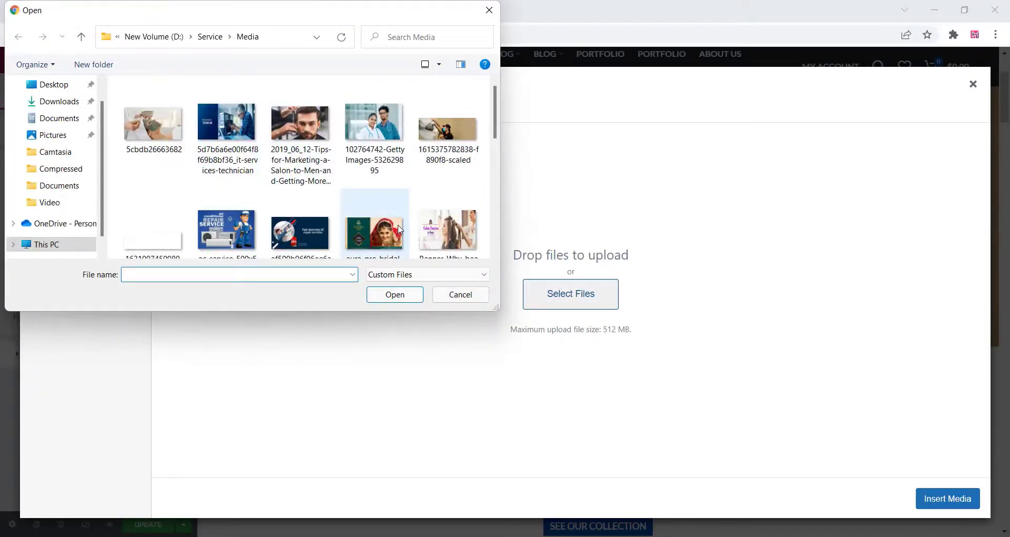
left_click(400, 229)
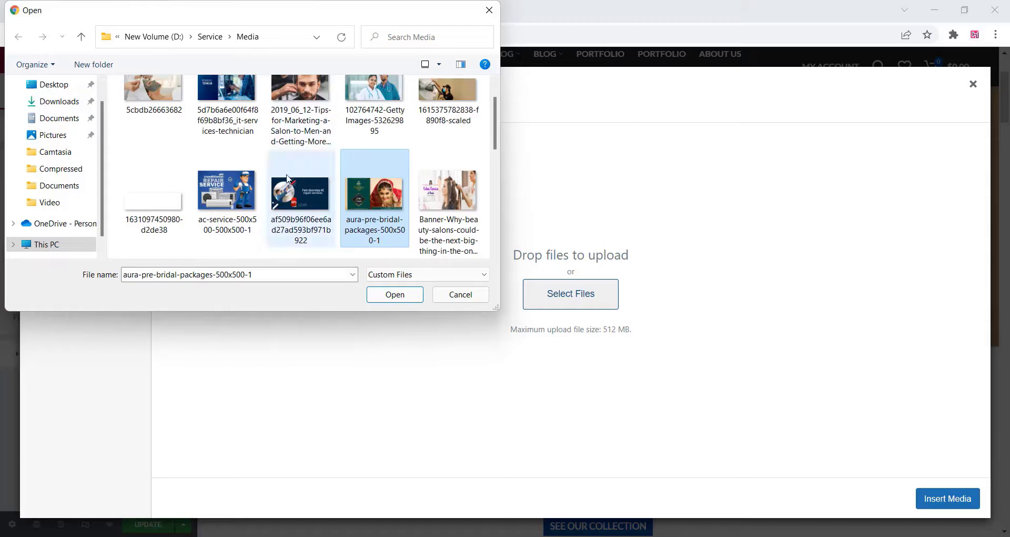
scroll(289, 183, "down", 3)
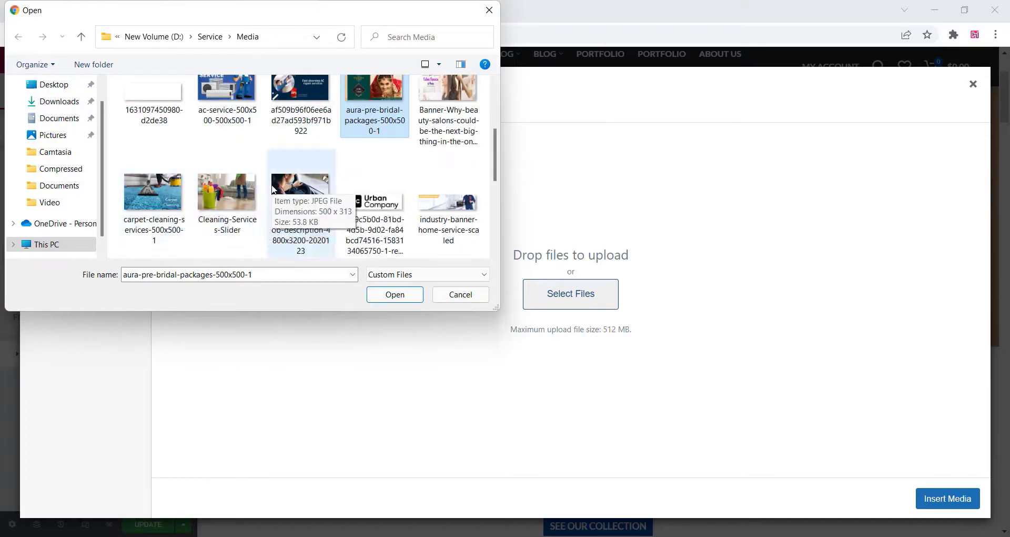
left_click(226, 191)
left_click(395, 294)
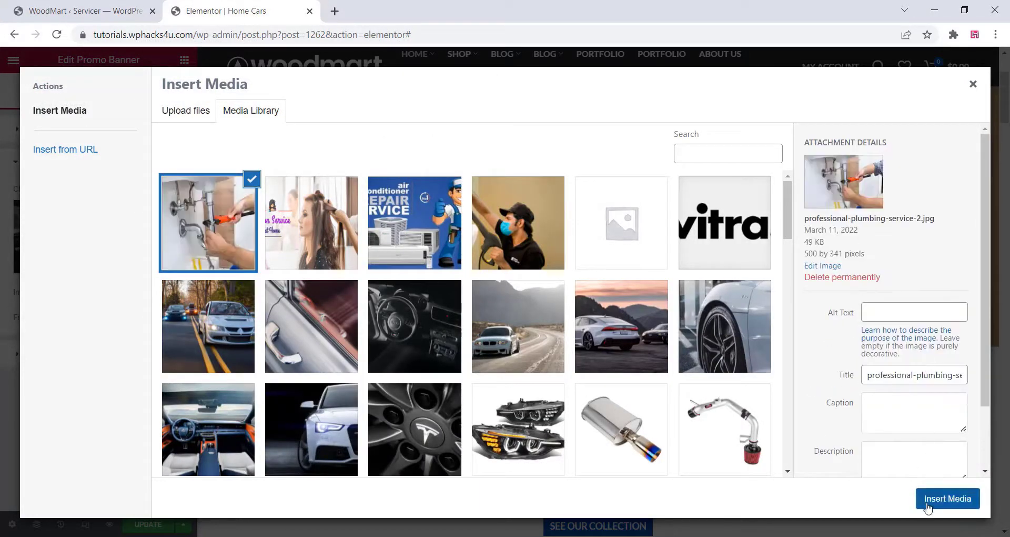
left_click(928, 506)
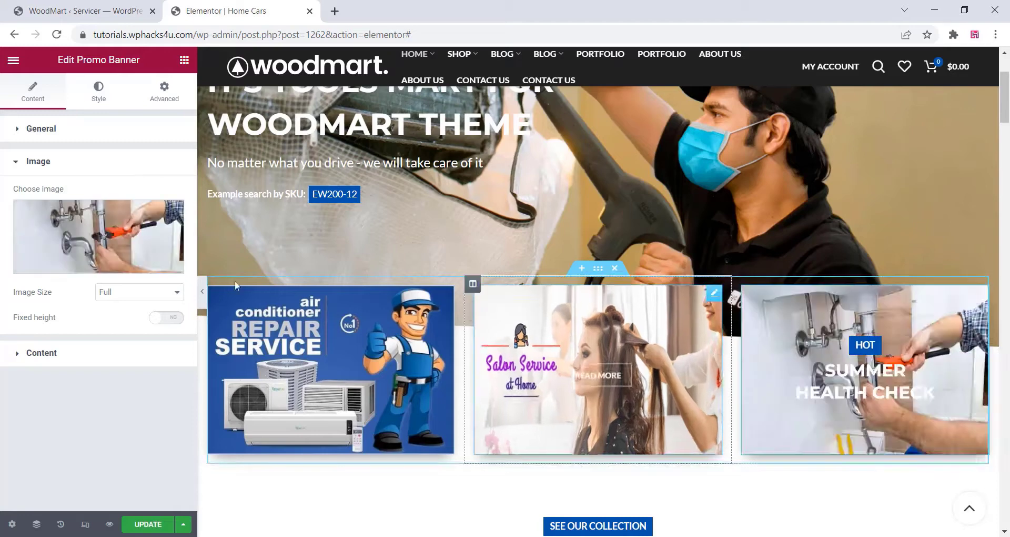
Change the title of the plumbing promo banner to "PLUMBER SERIVICE"
left_click(37, 360)
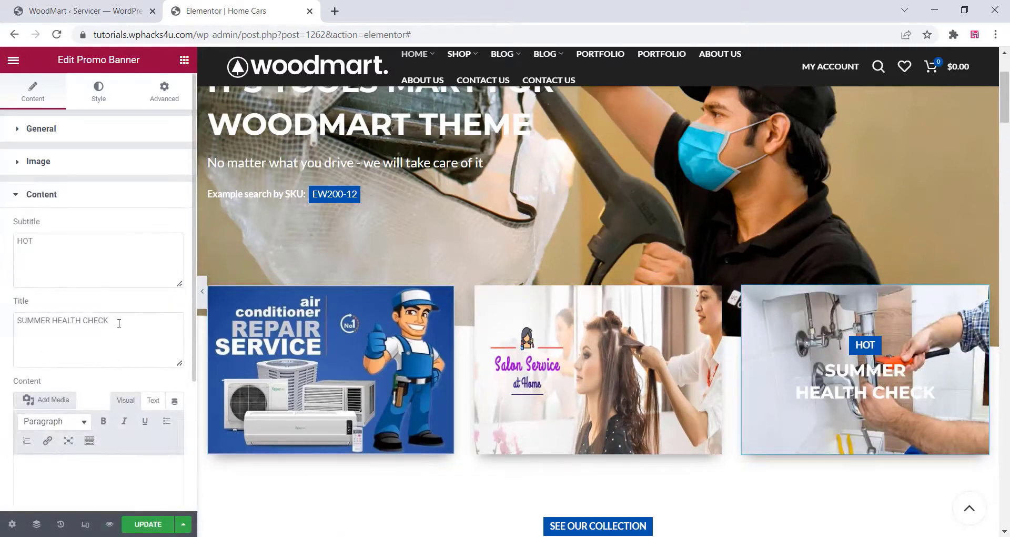
left_click_drag(111, 322, 1, 326)
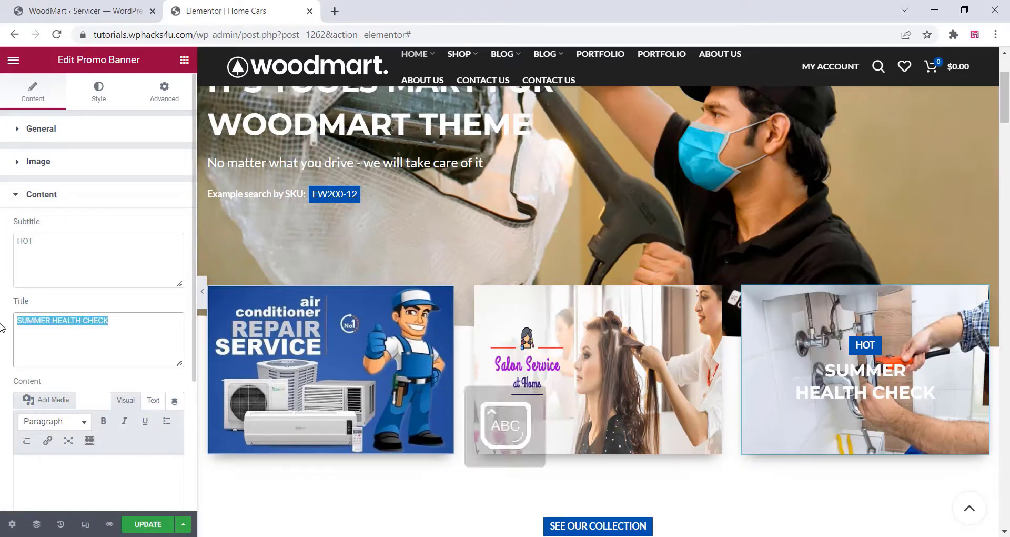
type("PL")
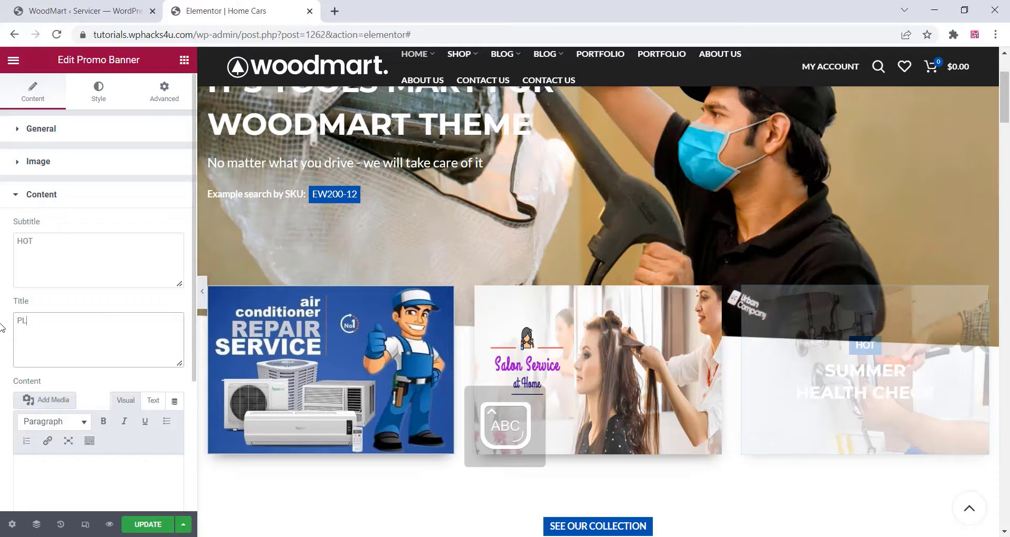
type("E")
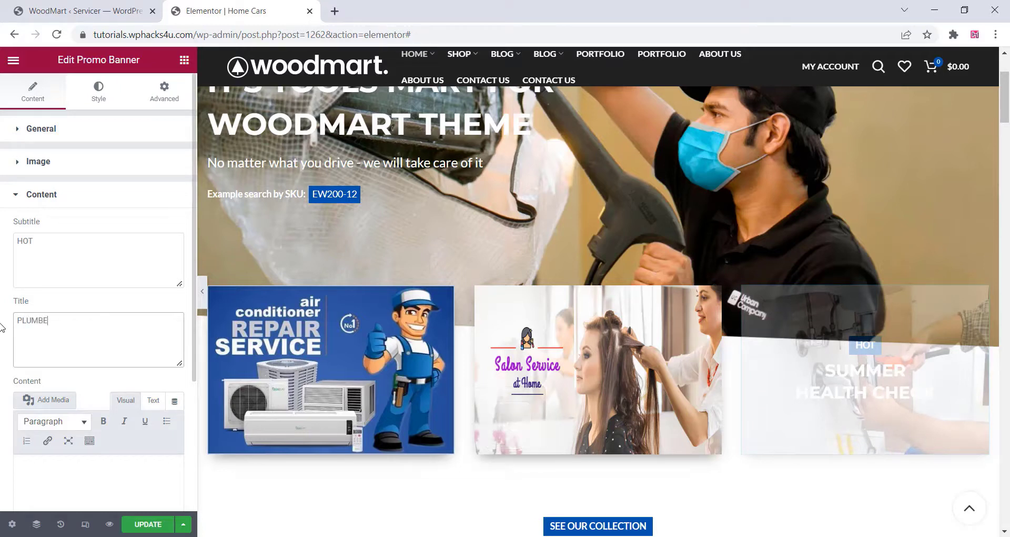
type("R SER")
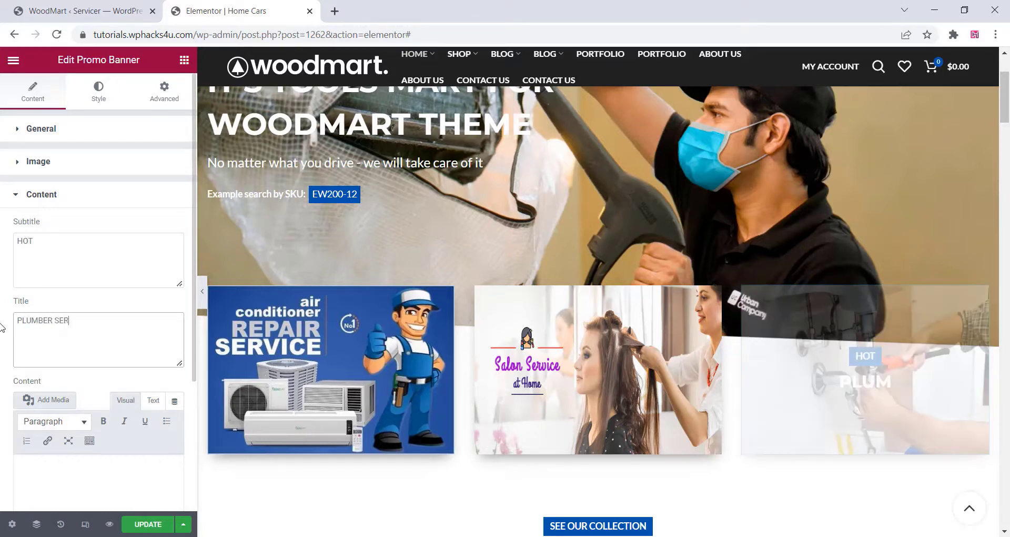
type("IV")
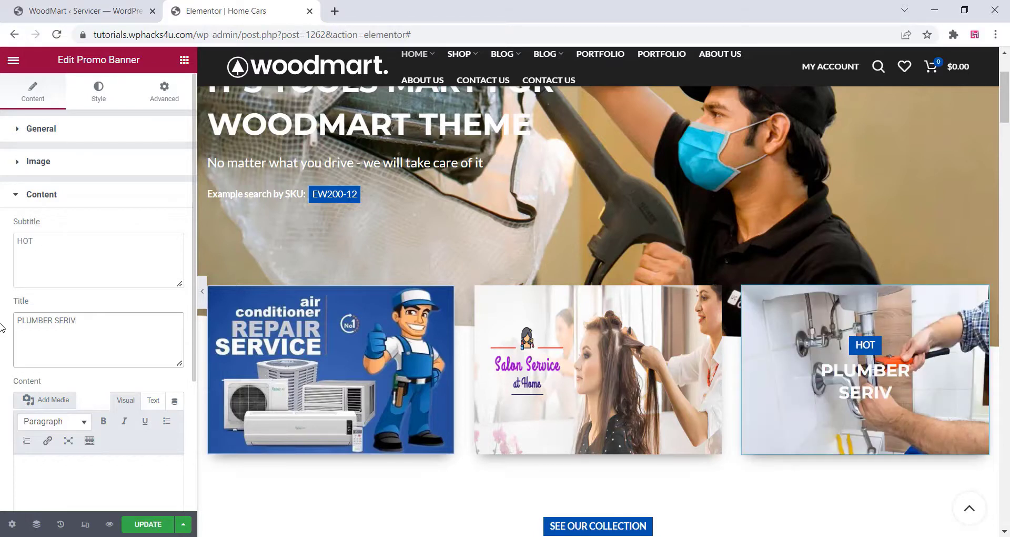
type("ICE")
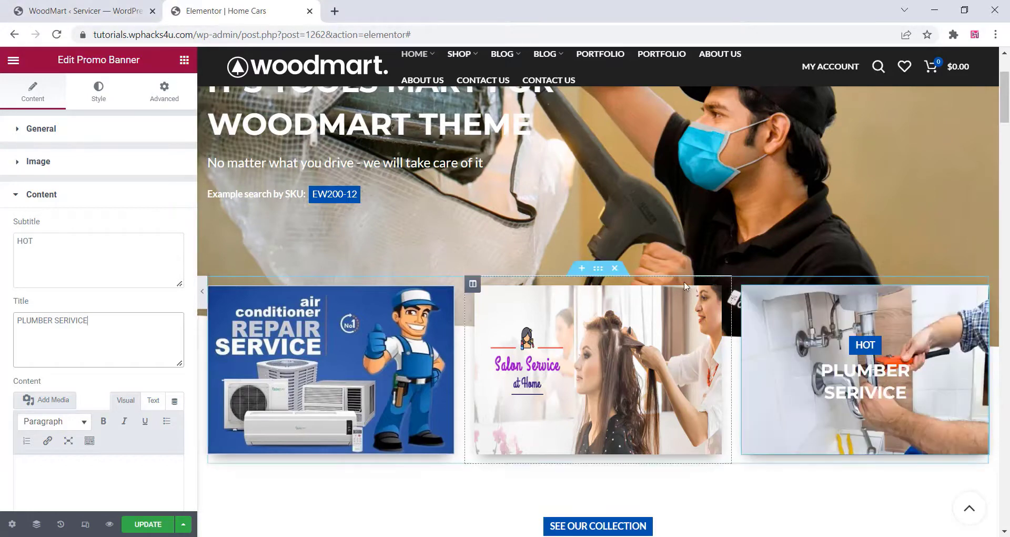
Look over the Our Categories, Featured Products and How We Work sections, opening the settings of the section titles and the product categories element
scroll(408, 273, "down", 6)
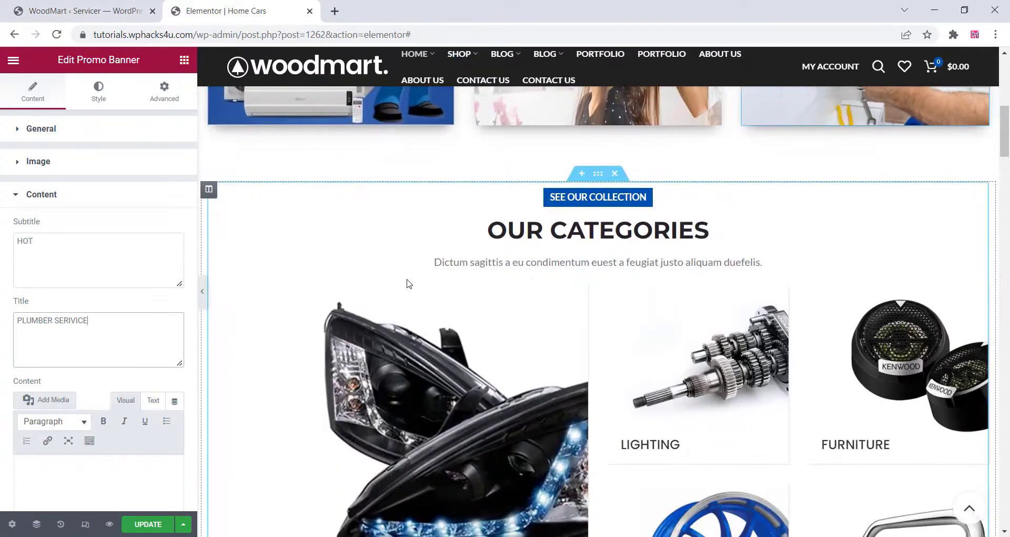
left_click(712, 231)
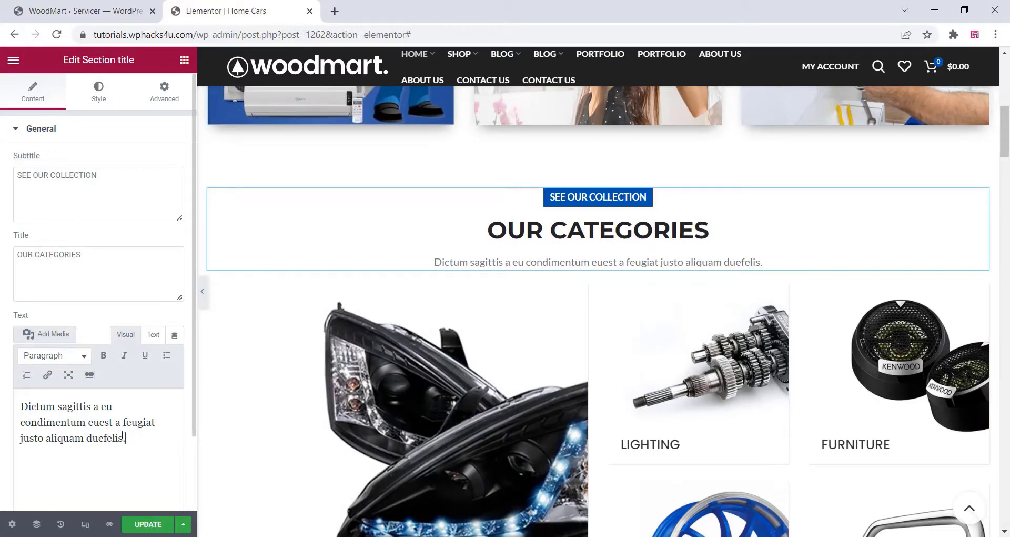
left_click_drag(122, 434, 20, 407)
scroll(613, 303, "down", 2)
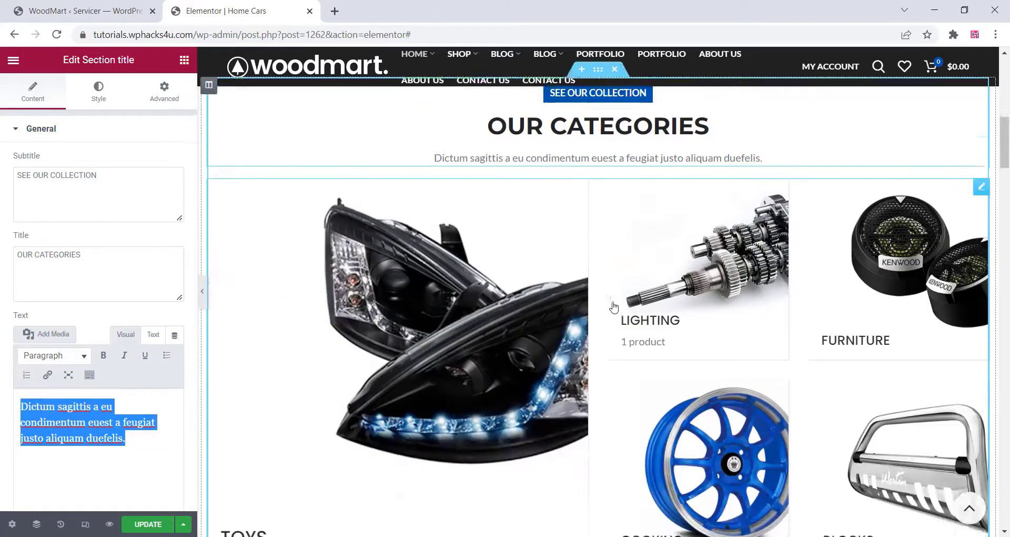
left_click(982, 161)
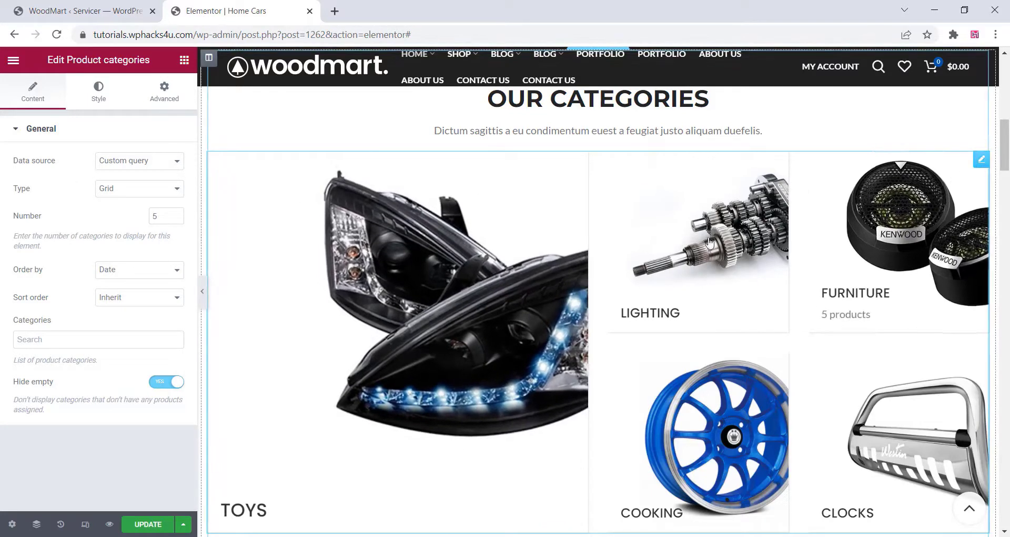
scroll(461, 311, "down", 7)
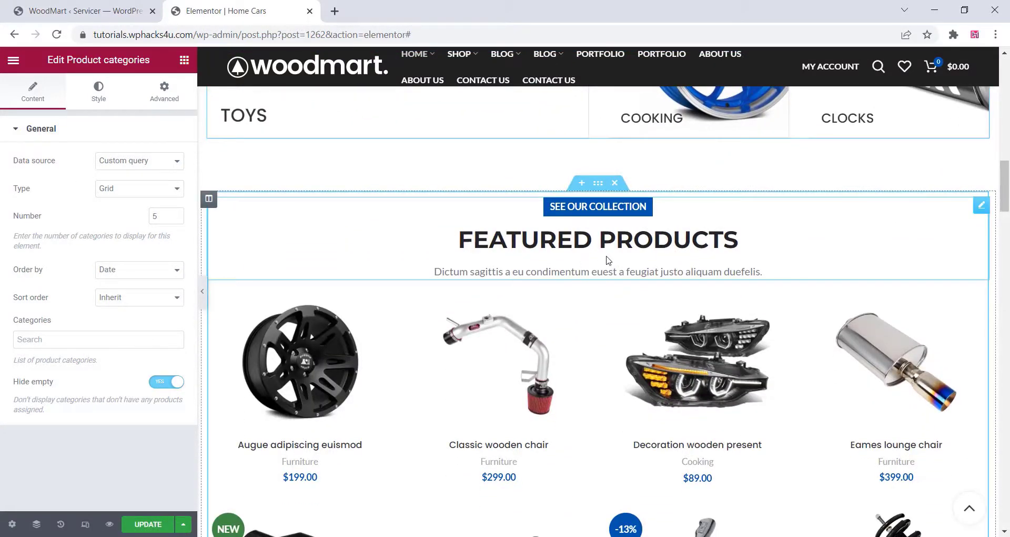
scroll(609, 260, "down", 8)
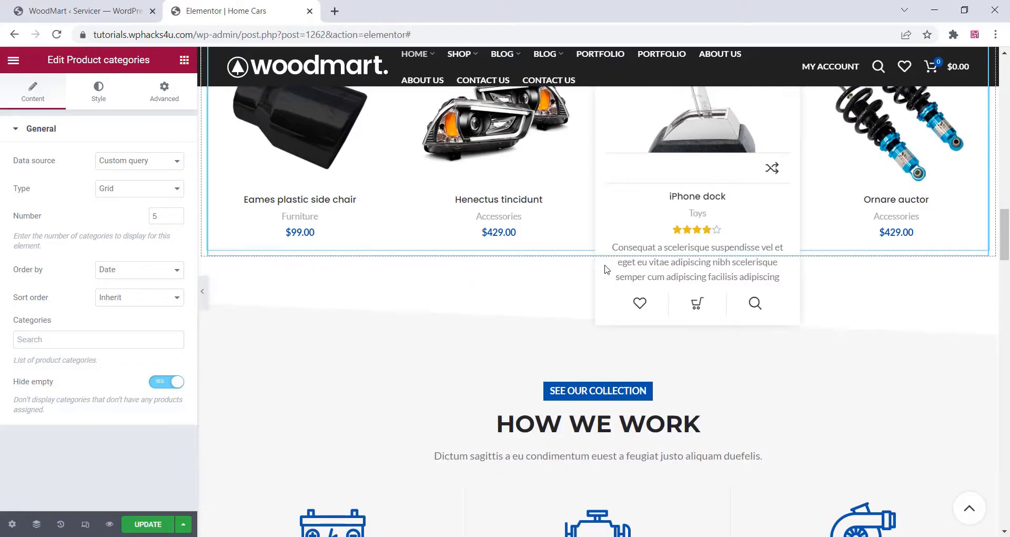
scroll(568, 271, "down", 4)
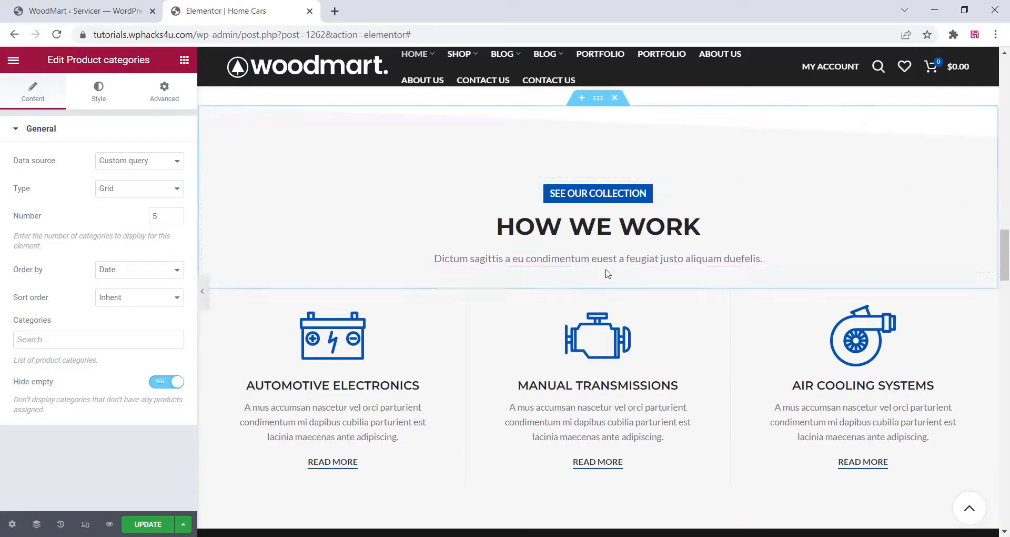
left_click(645, 246)
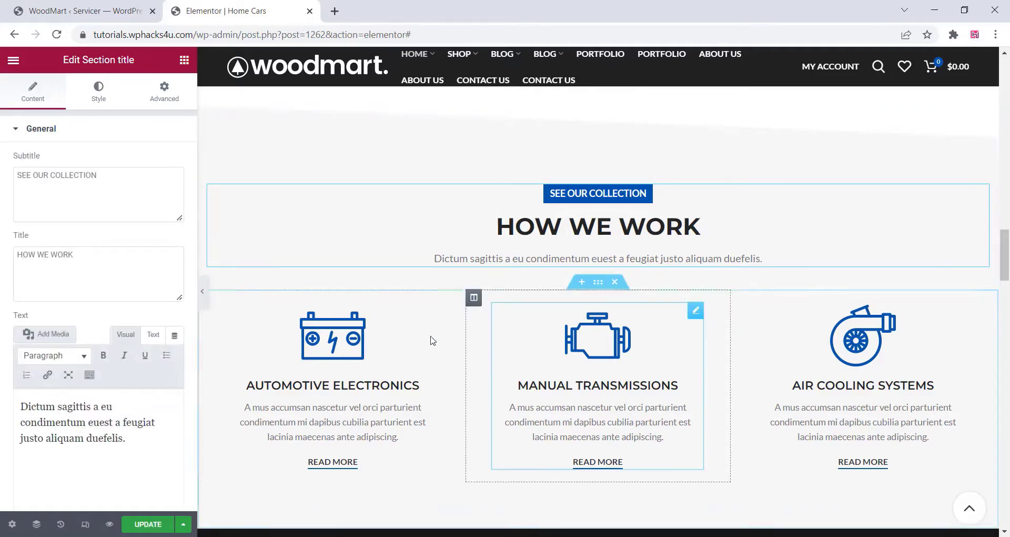
scroll(448, 339, "down", 6)
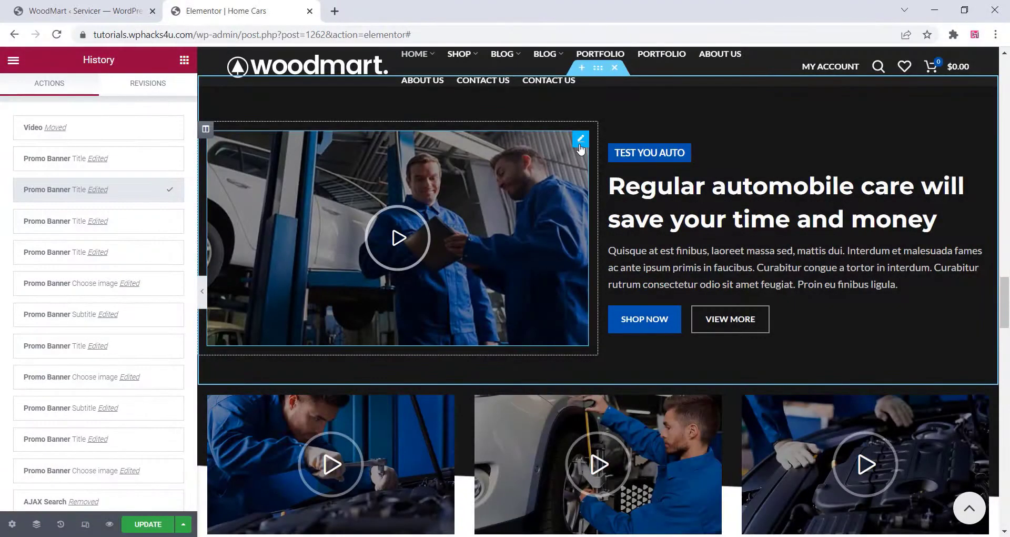
Replace the overlay image of the large video beside the "Regular automobile care" text with the uploaded file 5cbdb26663682
left_click(580, 143)
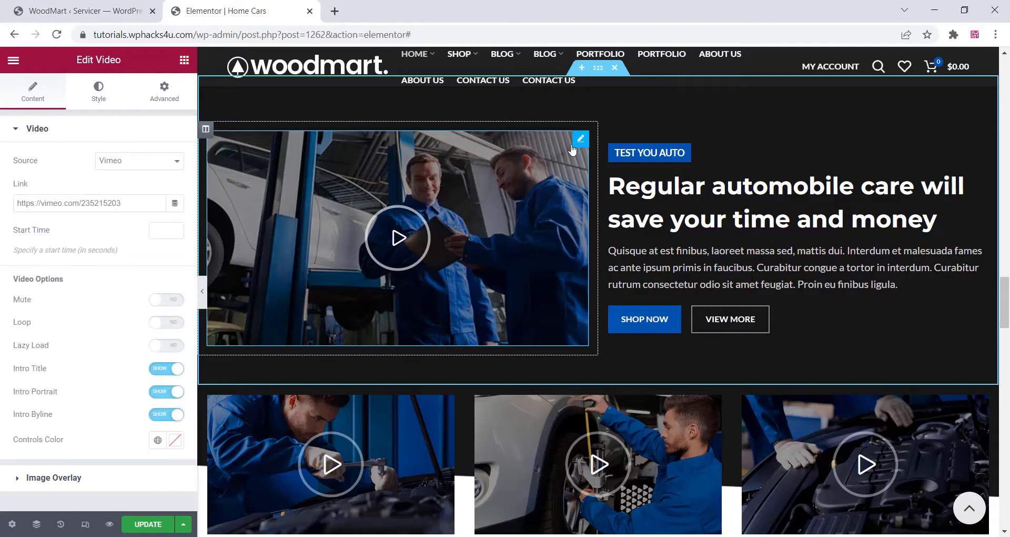
left_click(37, 129)
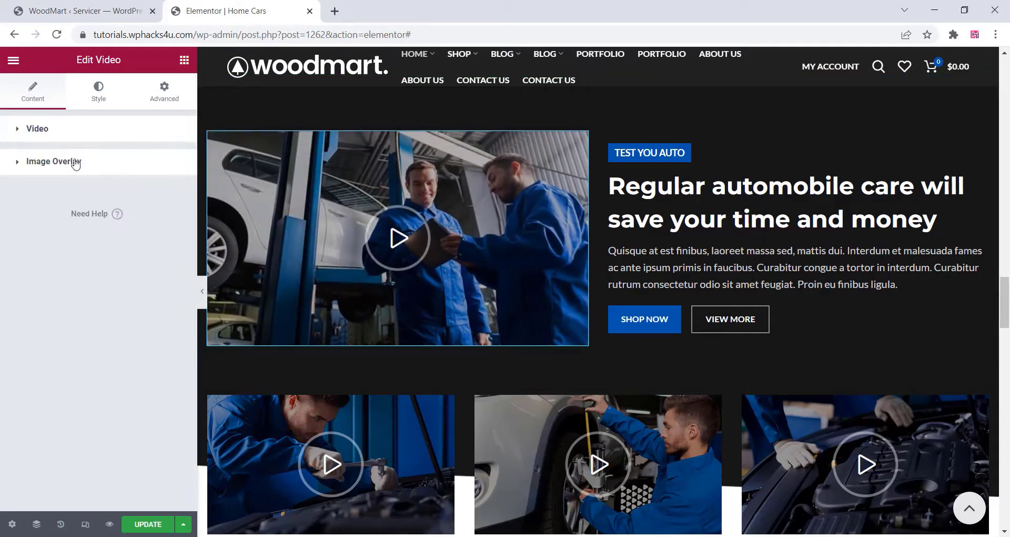
left_click(74, 162)
left_click(85, 282)
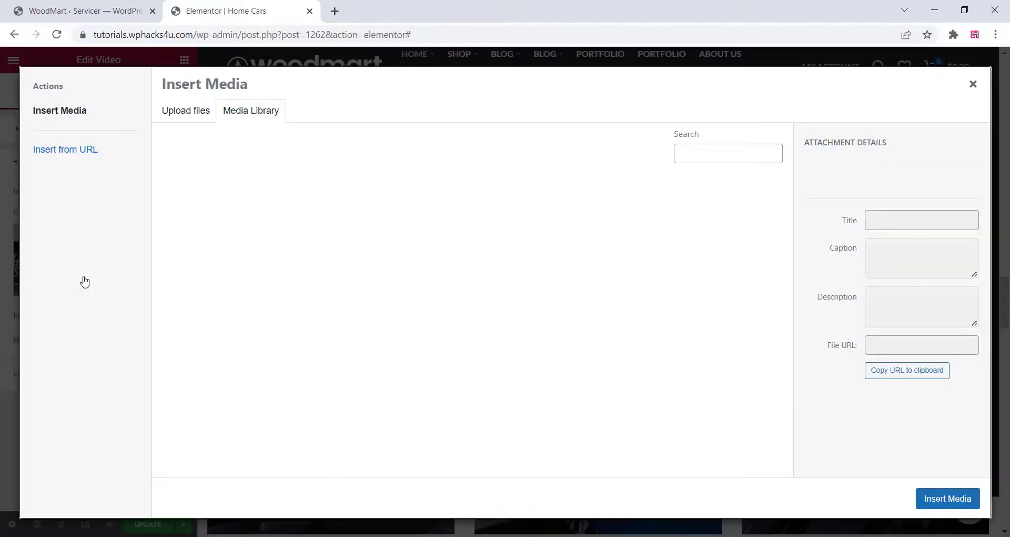
left_click(186, 110)
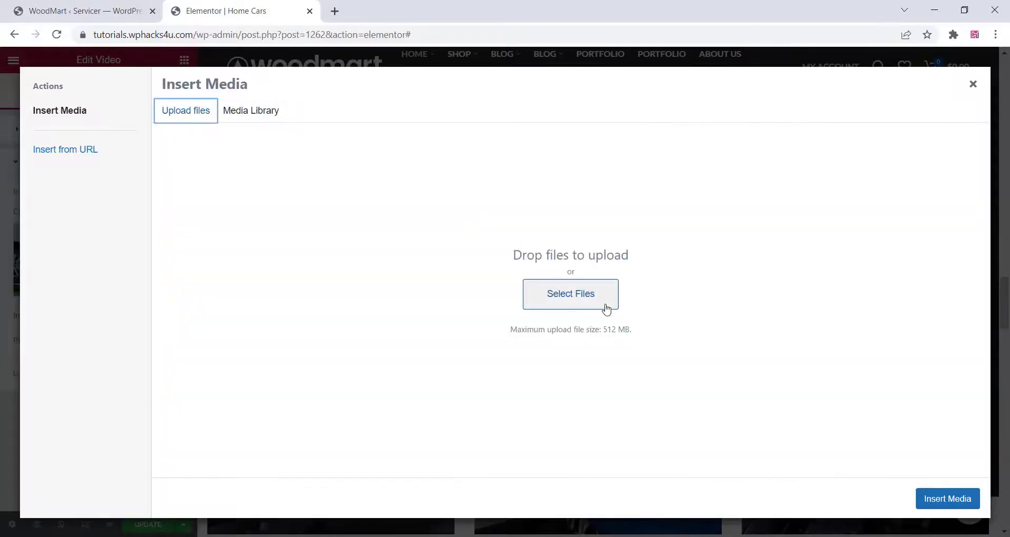
left_click(571, 295)
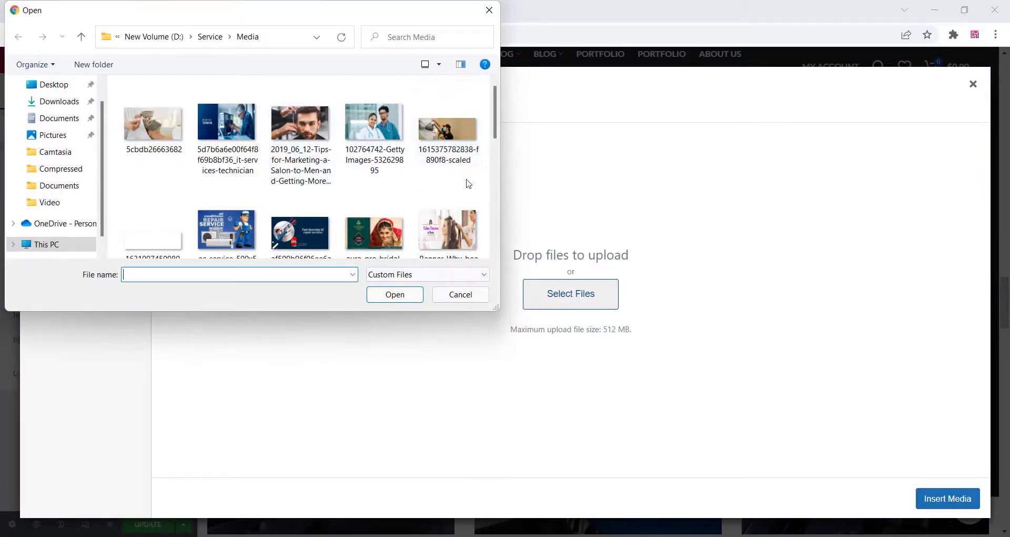
left_click(169, 138)
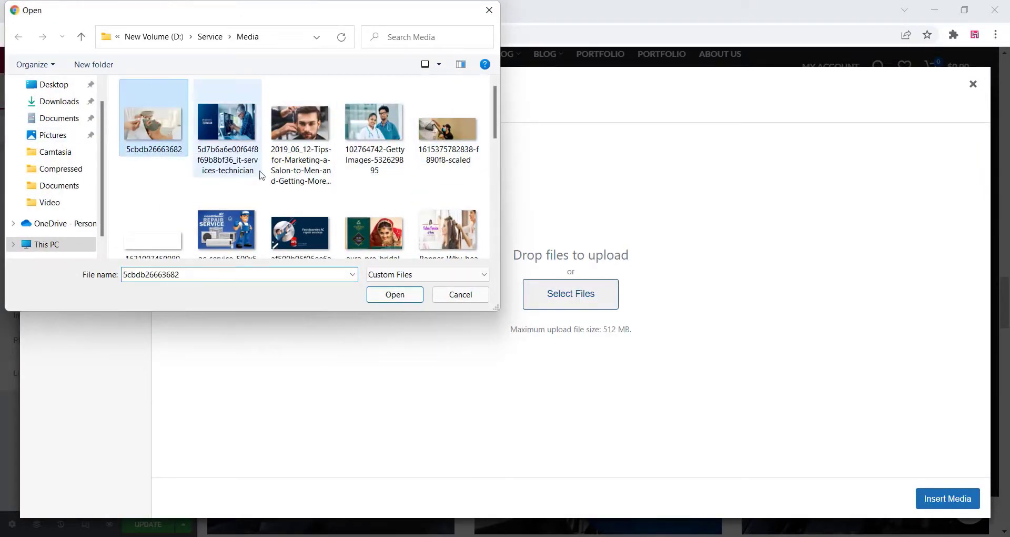
left_click(391, 295)
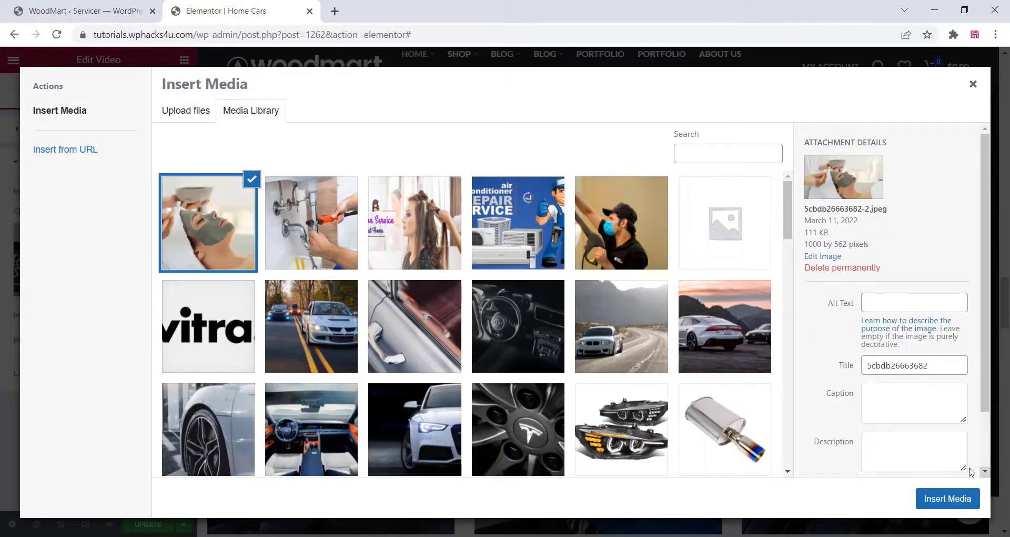
left_click(947, 498)
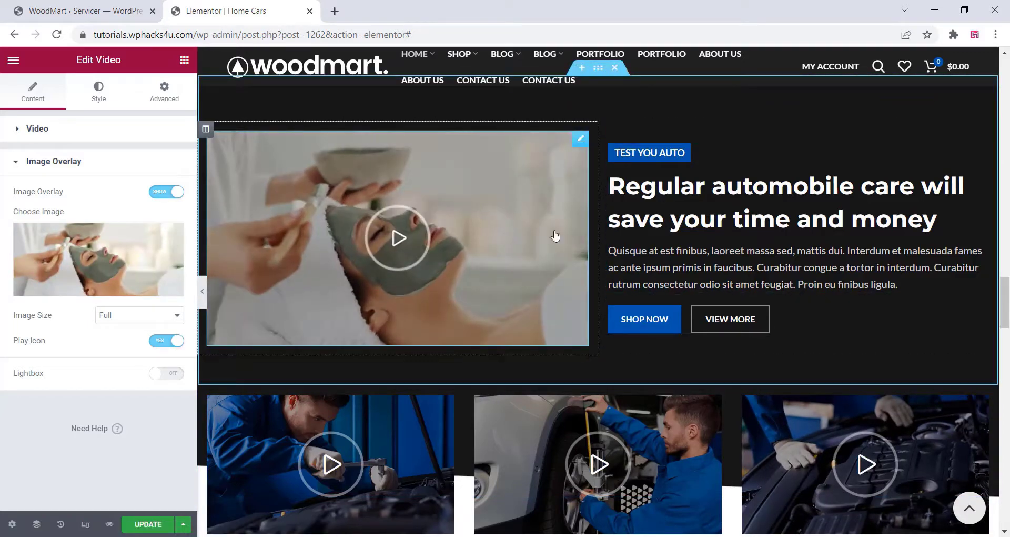
Look over the News & Tutorials section, save the home page and leave the editor for the live page
scroll(326, 440, "down", 7)
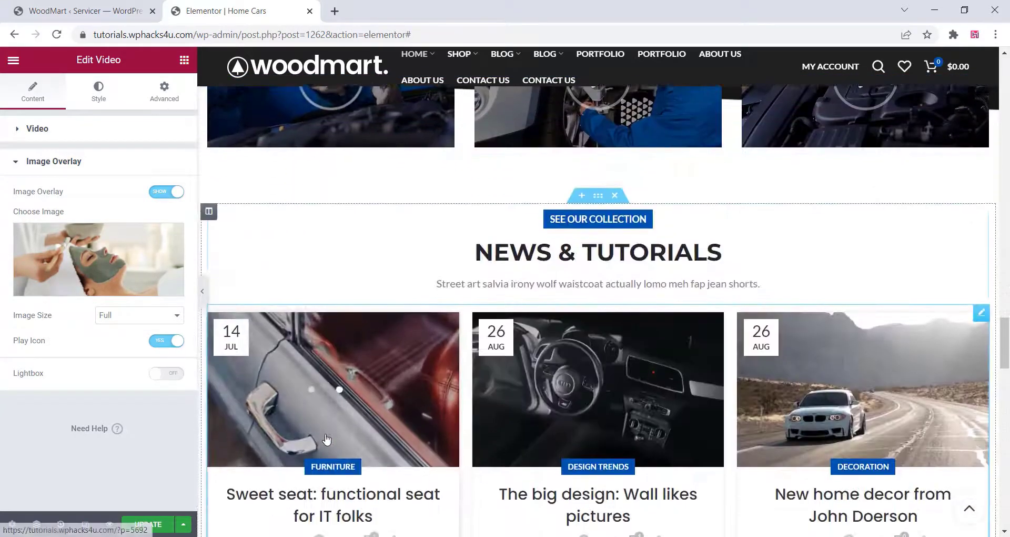
scroll(405, 357, "down", 2)
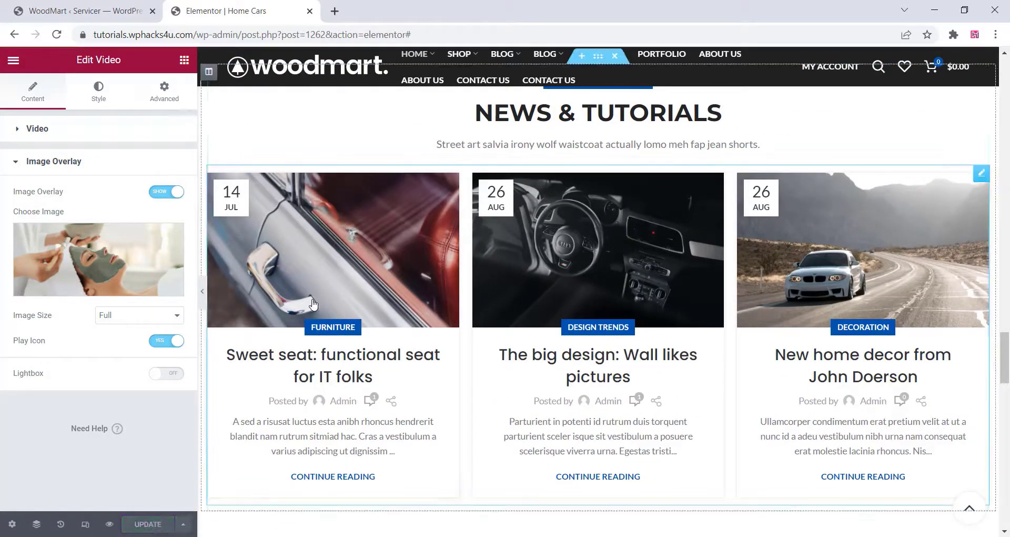
left_click(11, 60)
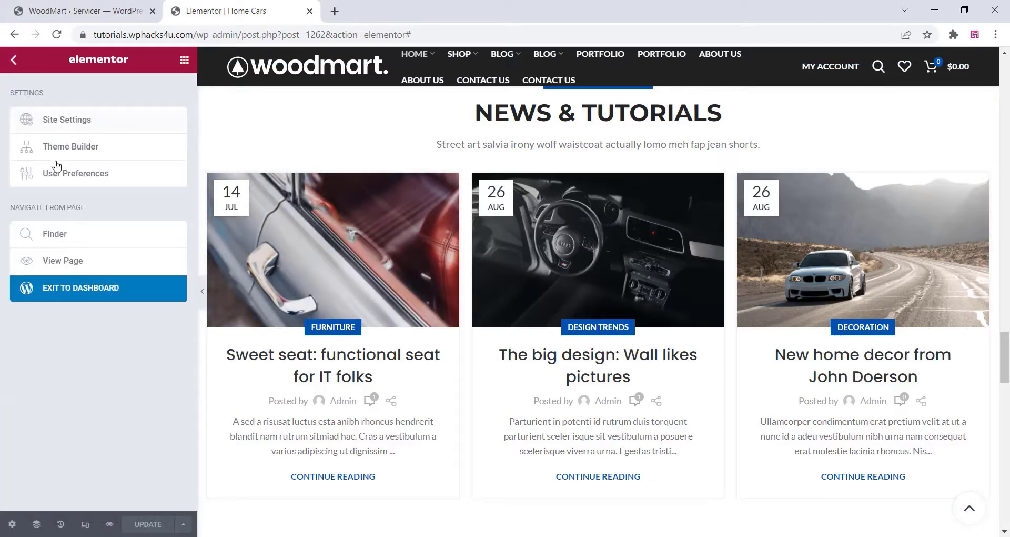
left_click(66, 266)
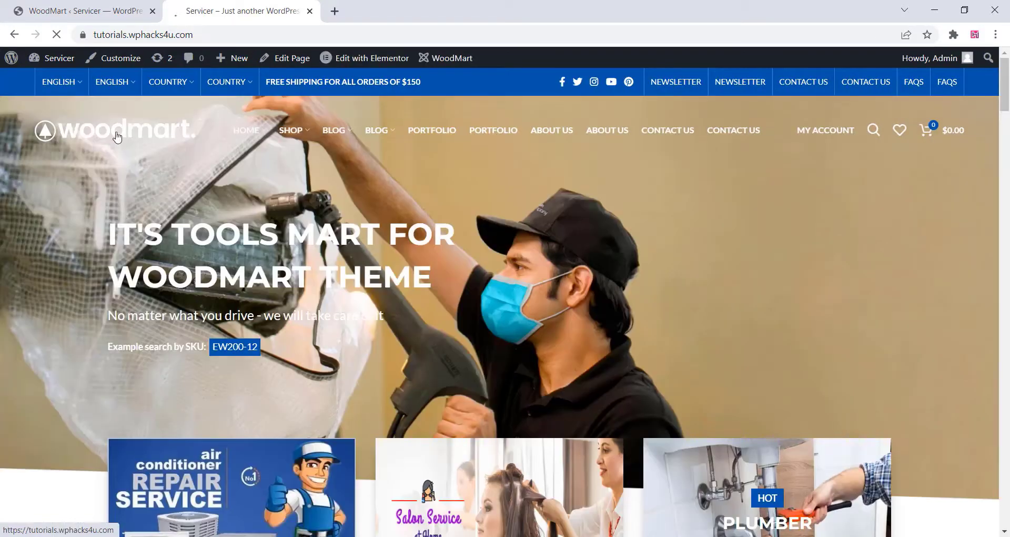
In the WordPress admin, open the WoodMart header builder and make Header Cars Overlap the default header for all pages
left_click(79, 11)
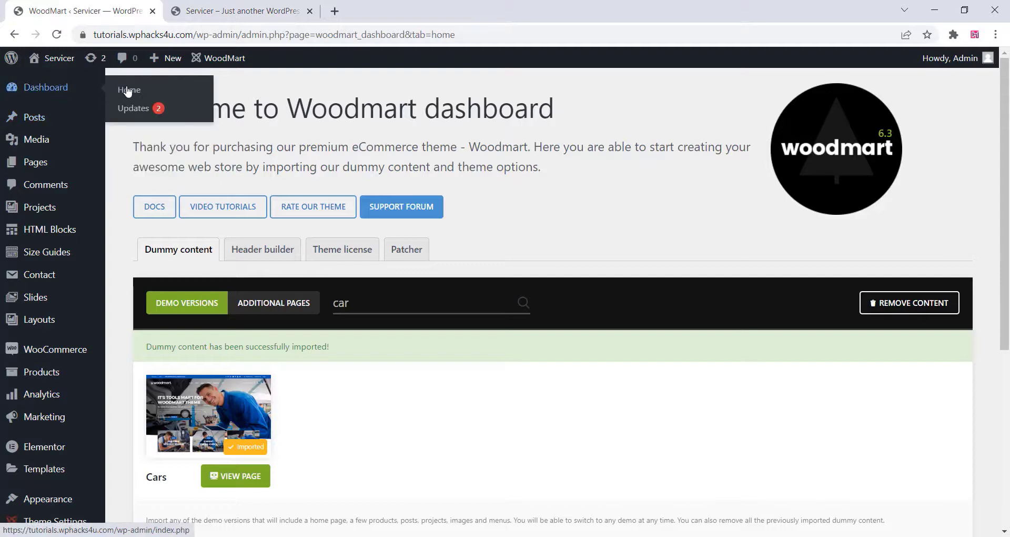
left_click(128, 91)
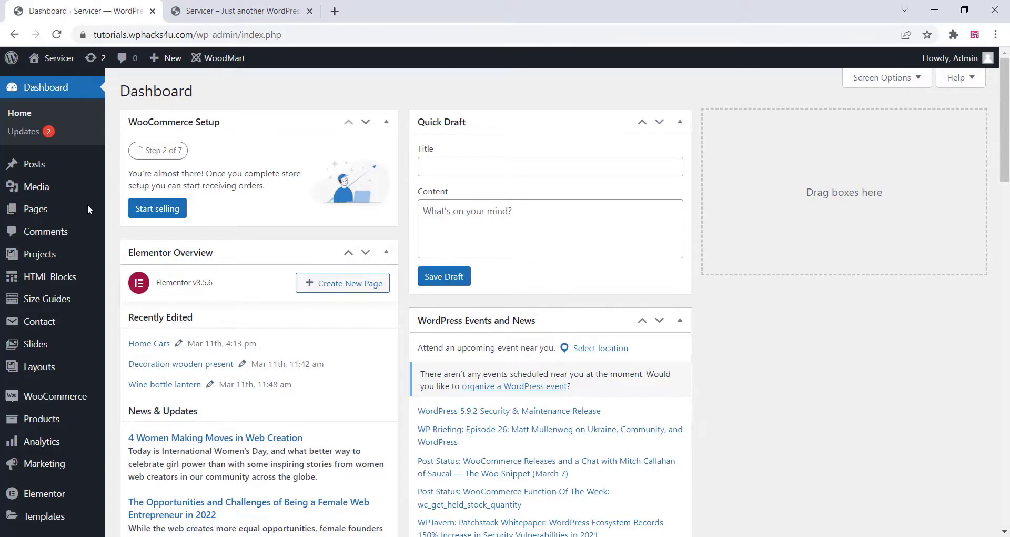
scroll(88, 214, "down", 5)
mouse_move(78, 337)
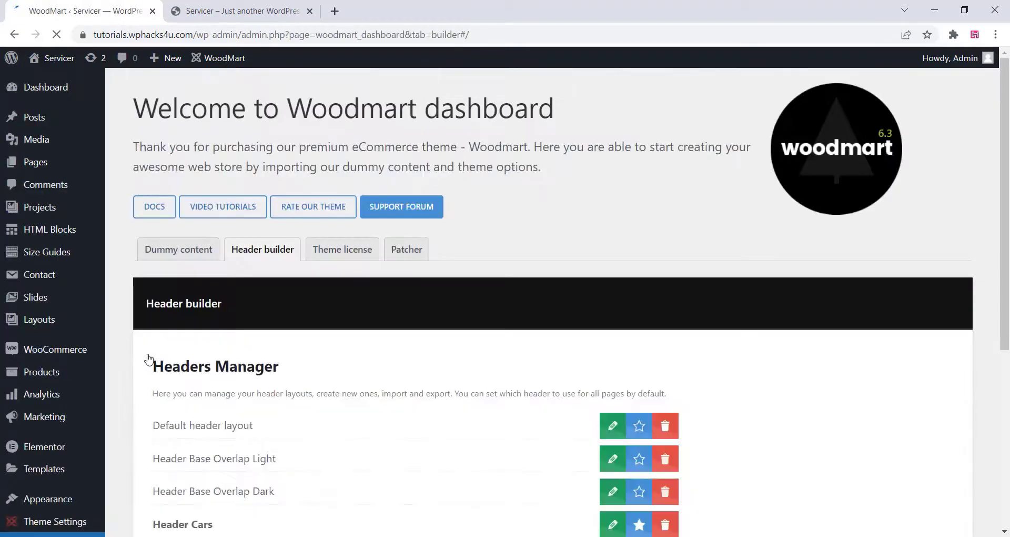
scroll(535, 317, "down", 5)
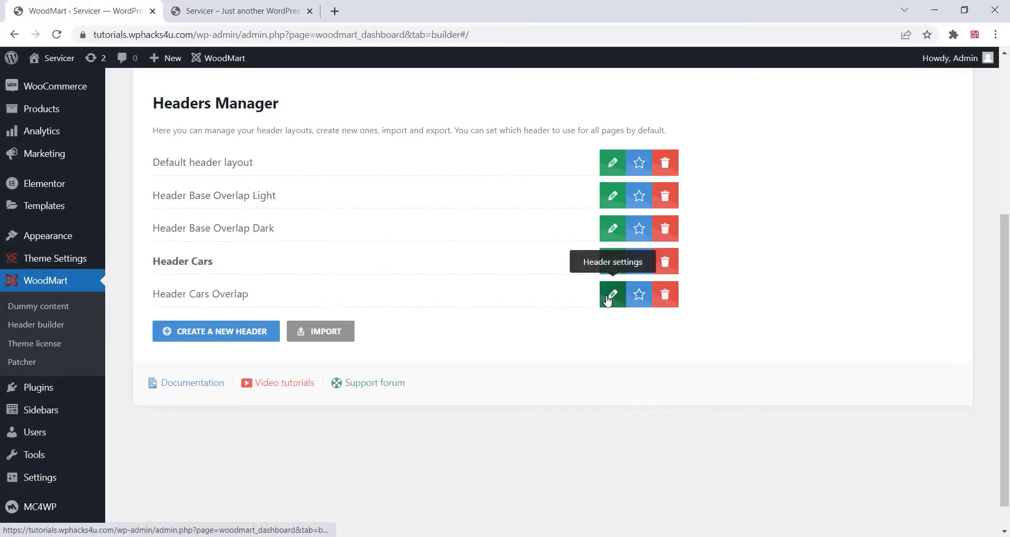
left_click(639, 298)
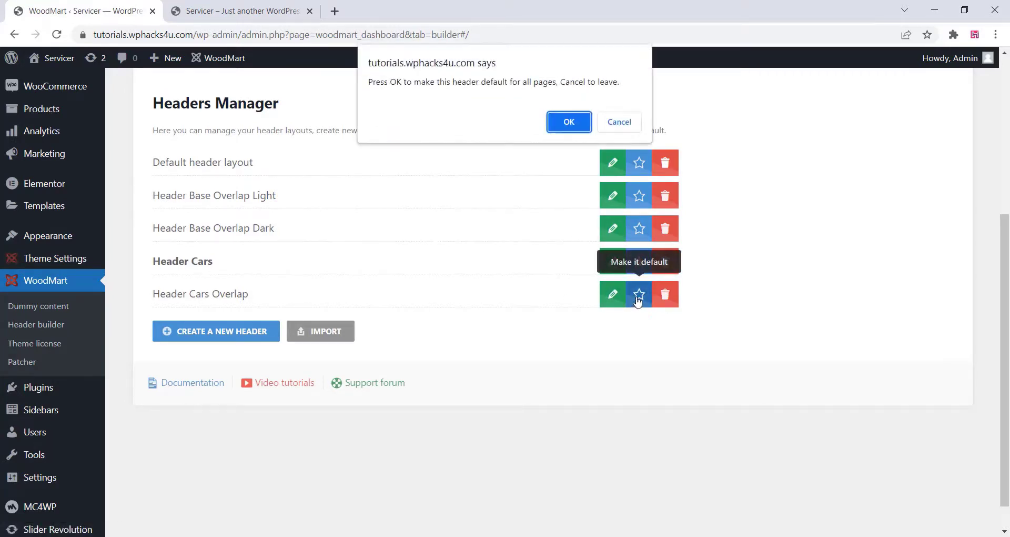
left_click(567, 122)
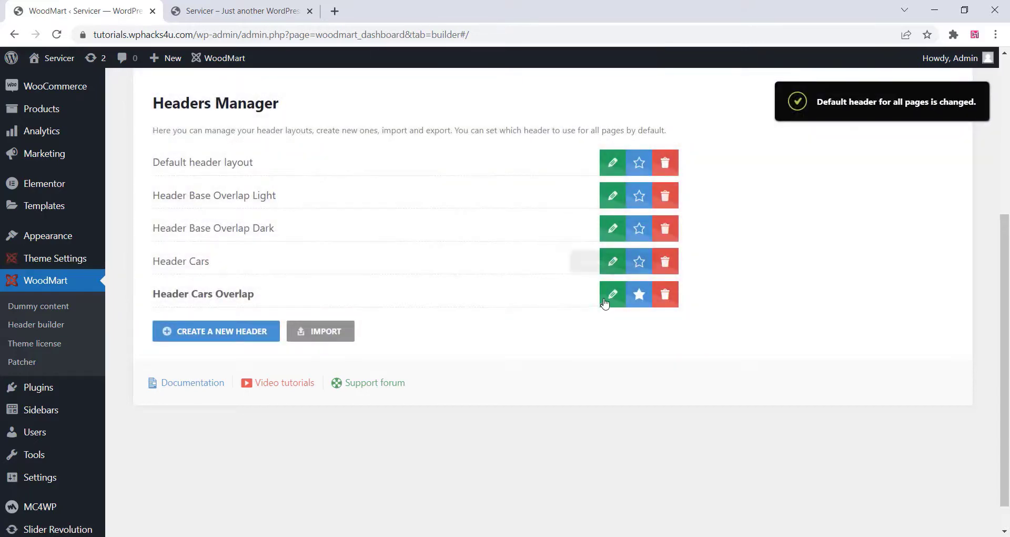
left_click(606, 300)
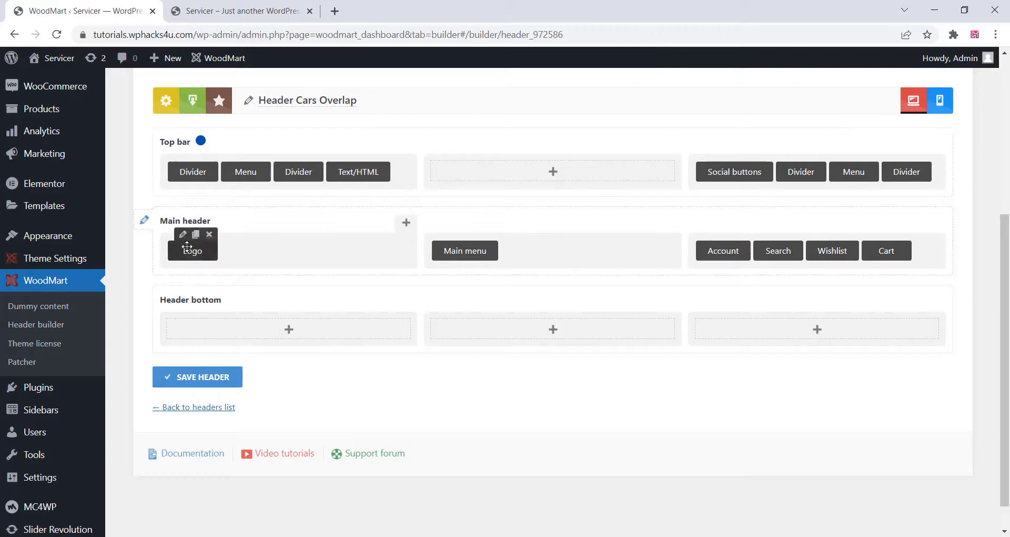
left_click(183, 234)
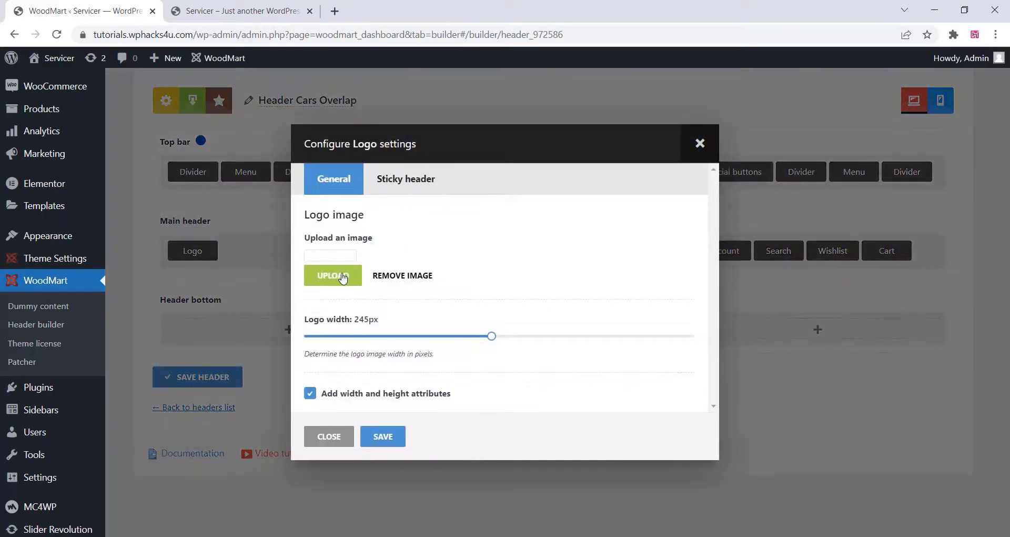
left_click(340, 278)
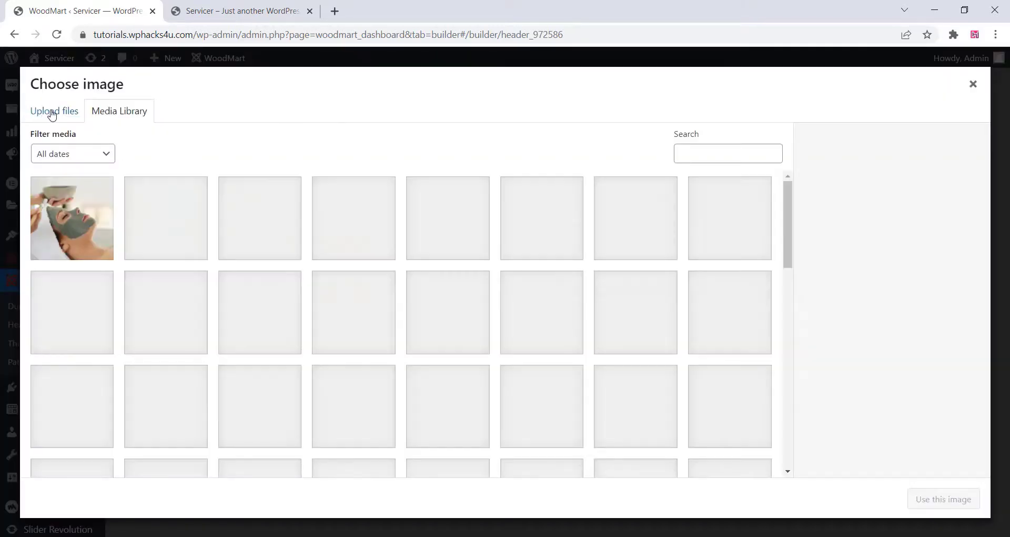
left_click(49, 111)
left_click(505, 299)
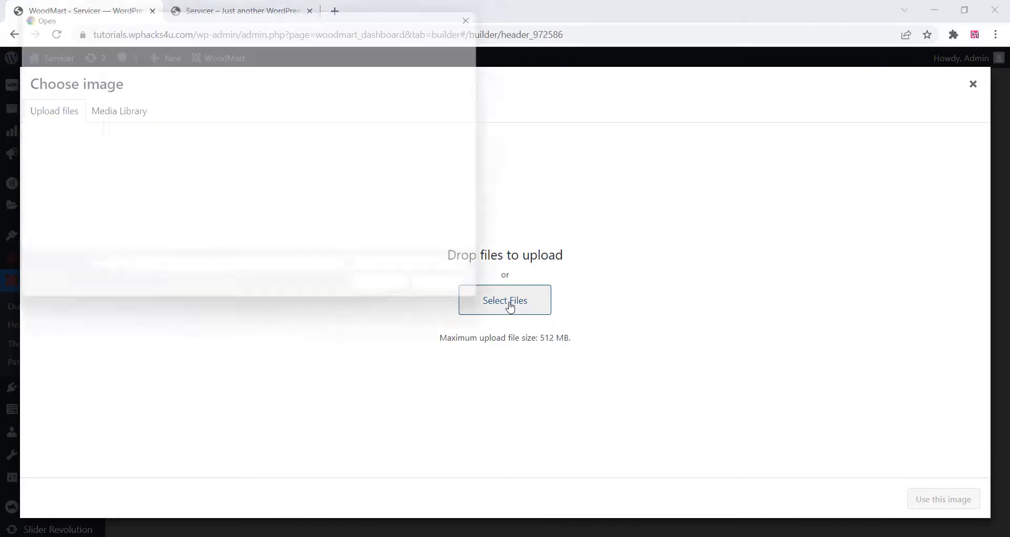
left_click(157, 236)
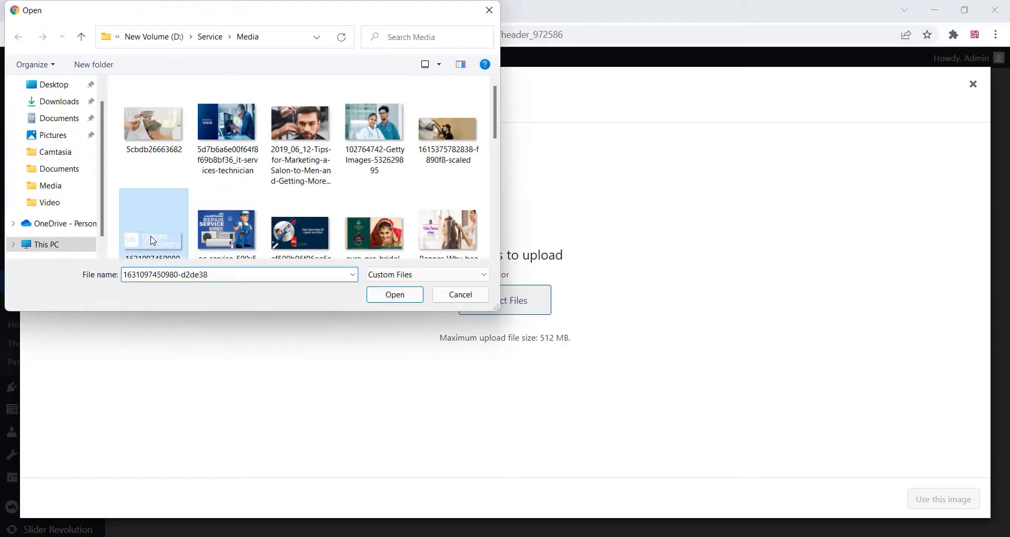
left_click(401, 294)
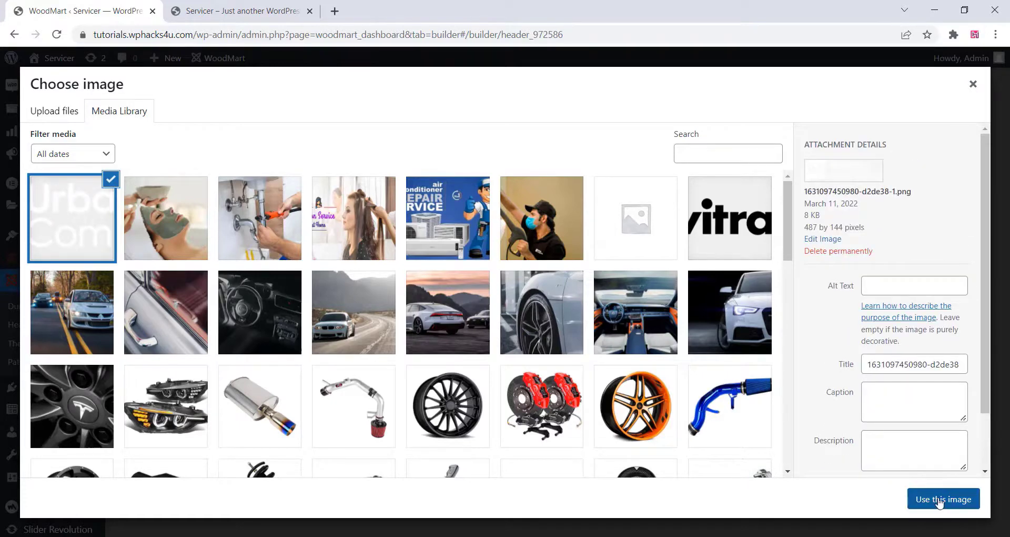
left_click(940, 499)
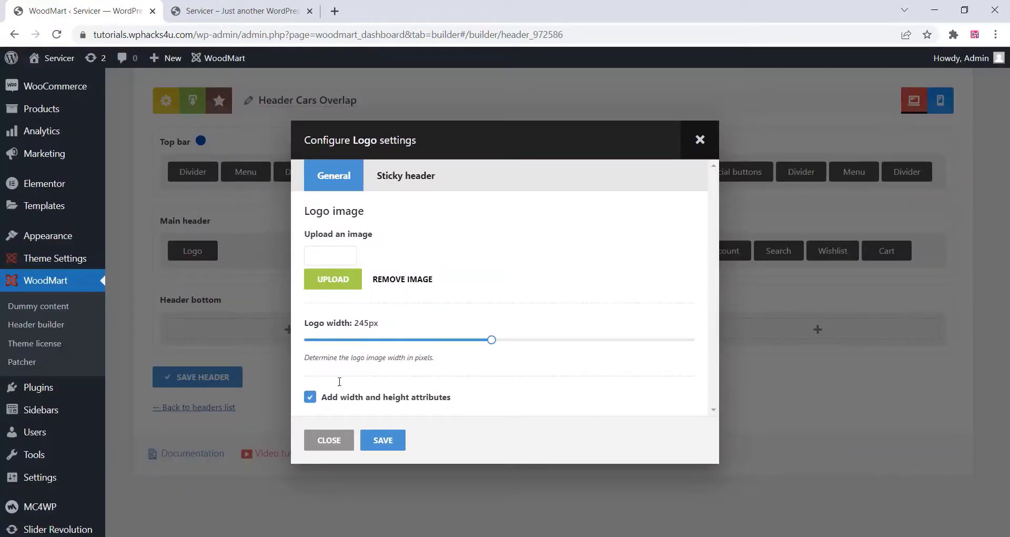
left_click(391, 440)
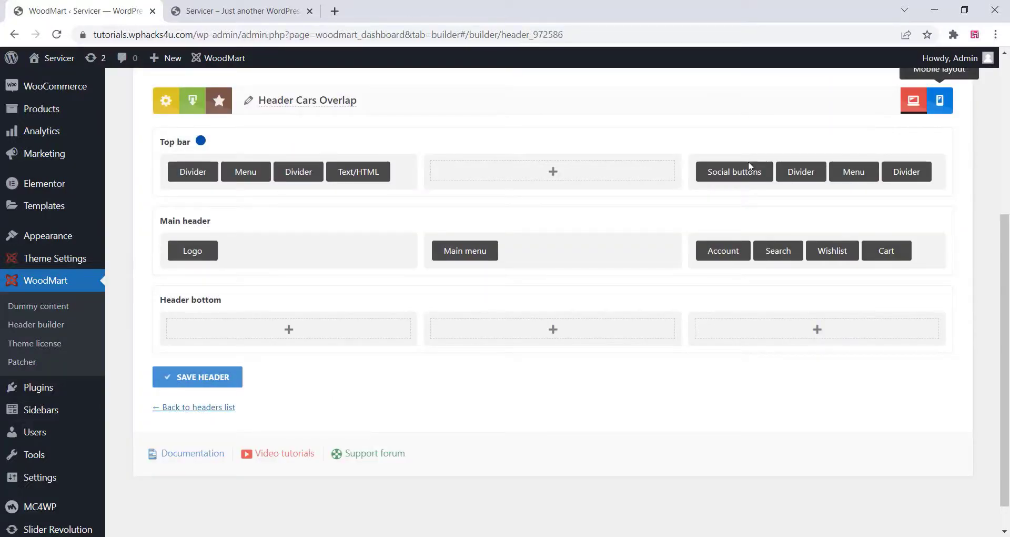
left_click(208, 382)
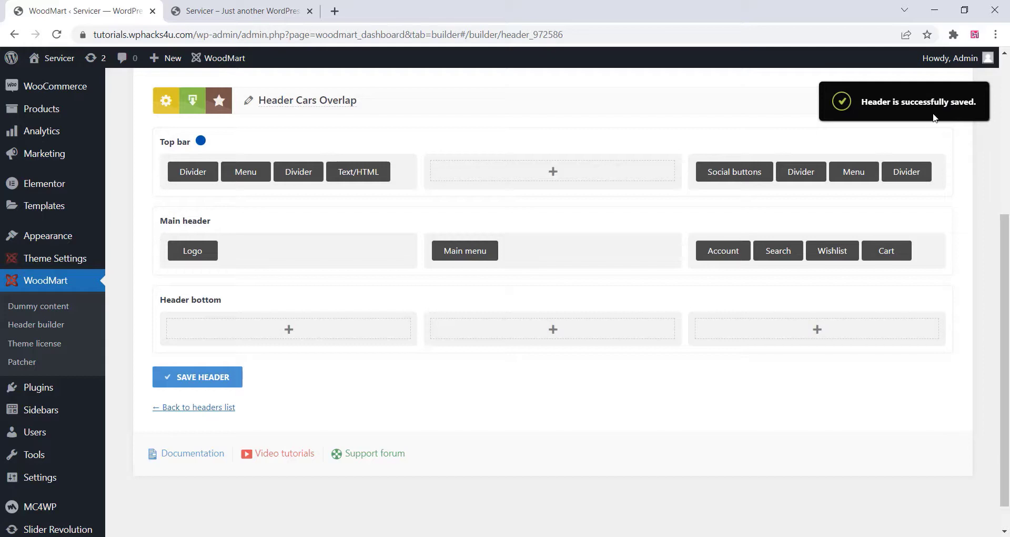
left_click(940, 100)
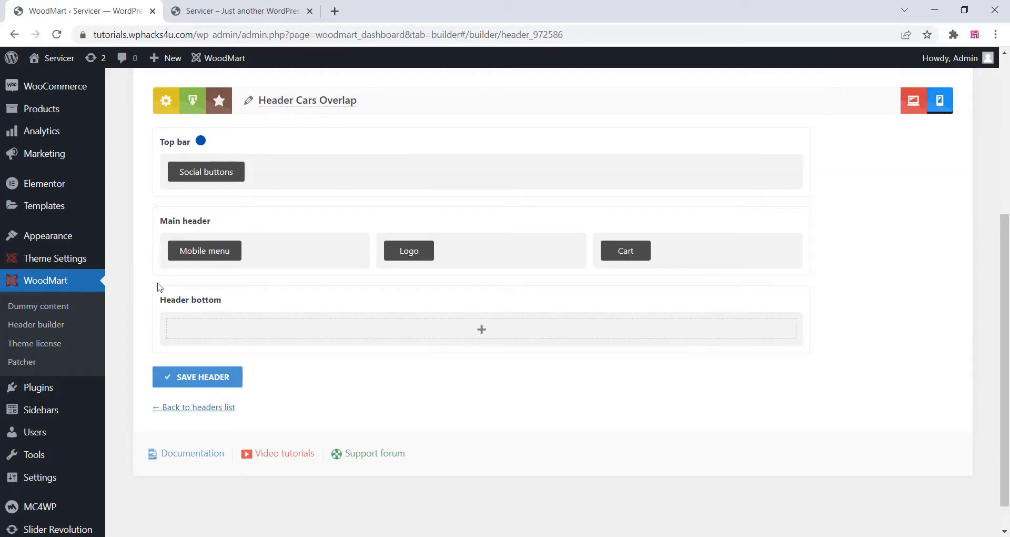
left_click(402, 235)
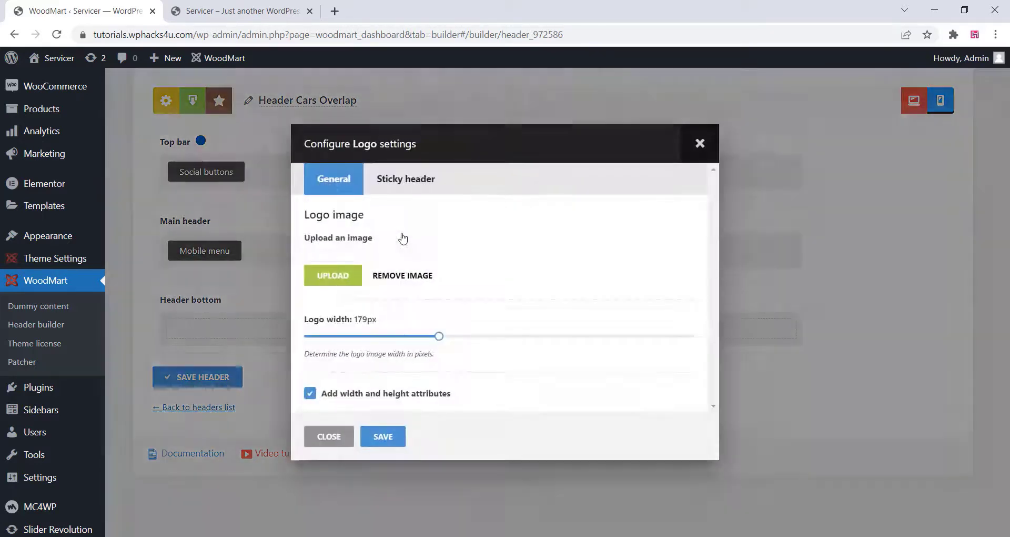
left_click(341, 278)
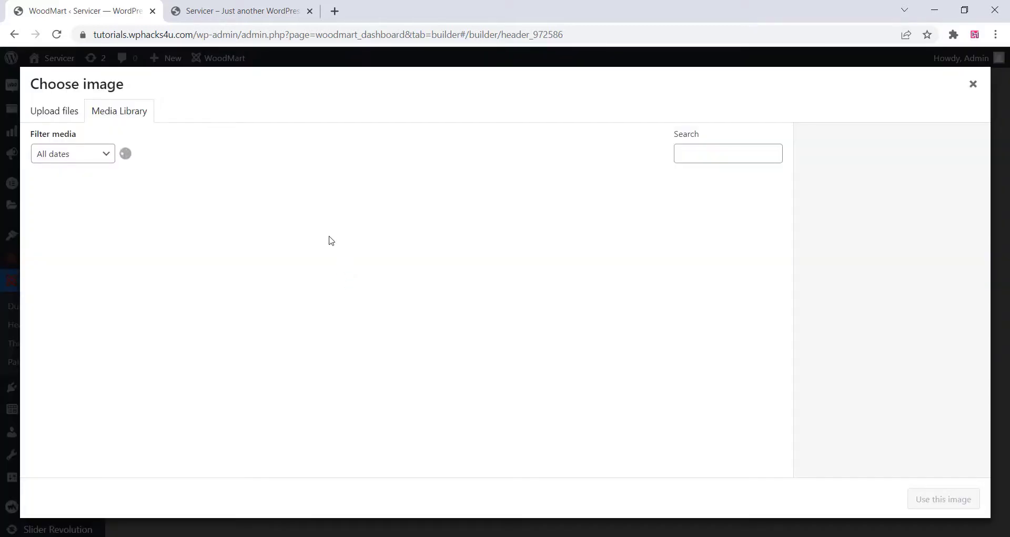
left_click(63, 211)
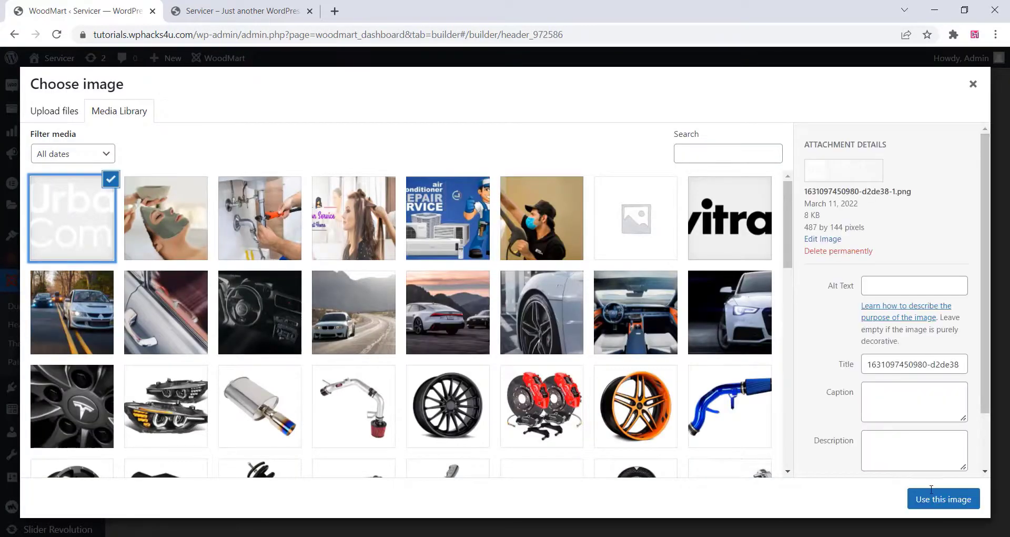
left_click(927, 505)
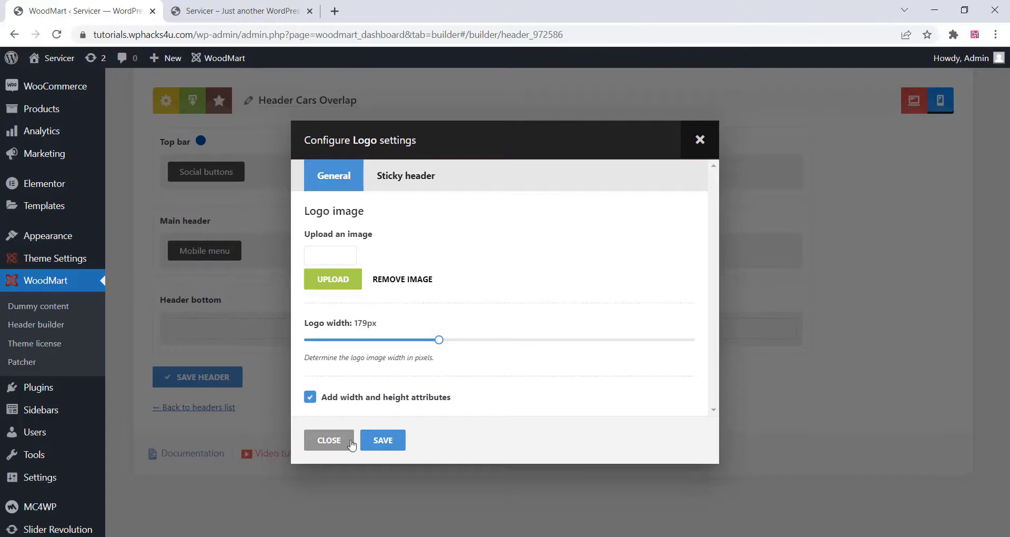
left_click(374, 442)
left_click(196, 380)
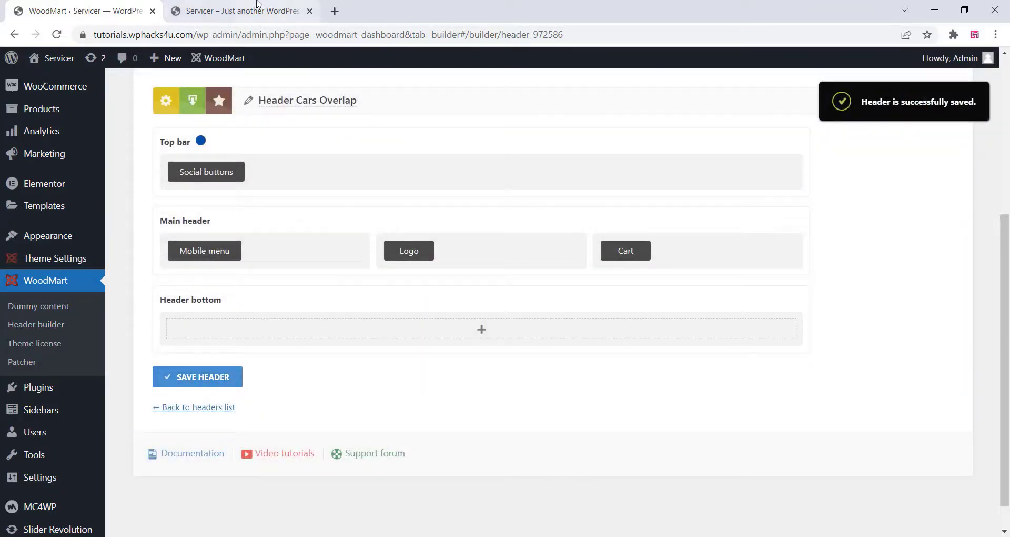
Reload the live home page and check the header logo and the sections down to News & Tutorials
left_click(221, 9)
left_click(56, 35)
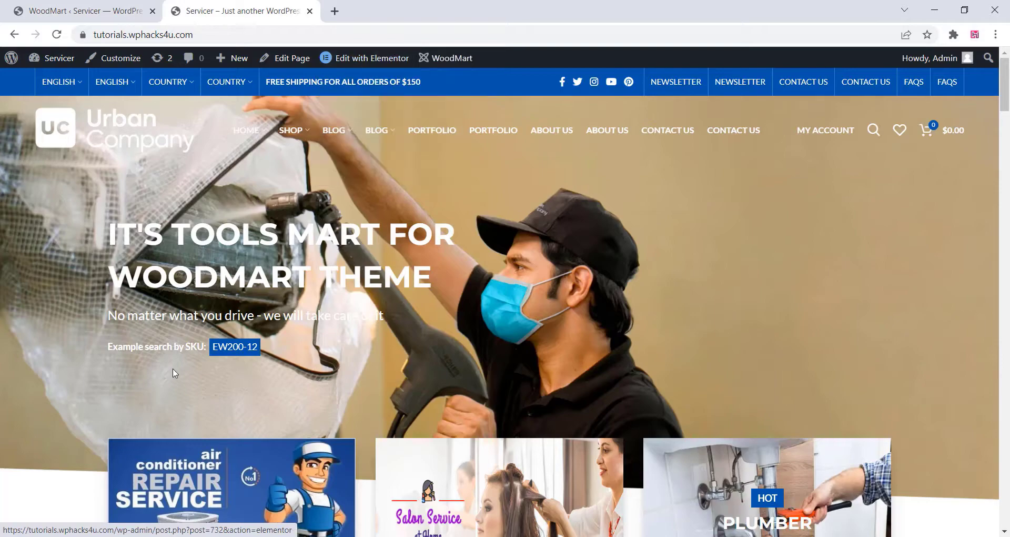
scroll(177, 370, "down", 8)
scroll(176, 369, "down", 15)
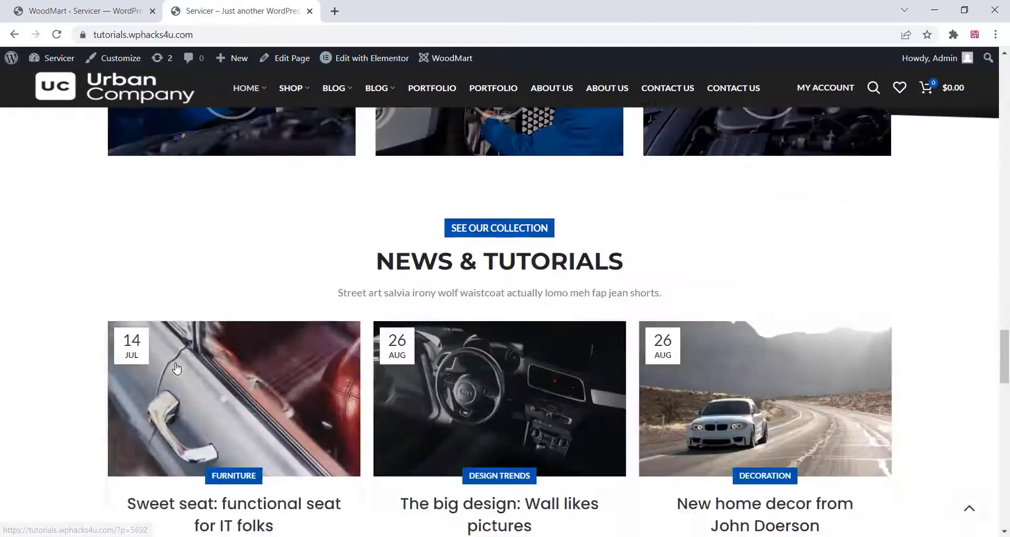
Open the Footer 1 column Dark block in Elementor from the live home page and select its woodmart logo image
scroll(177, 366, "down", 6)
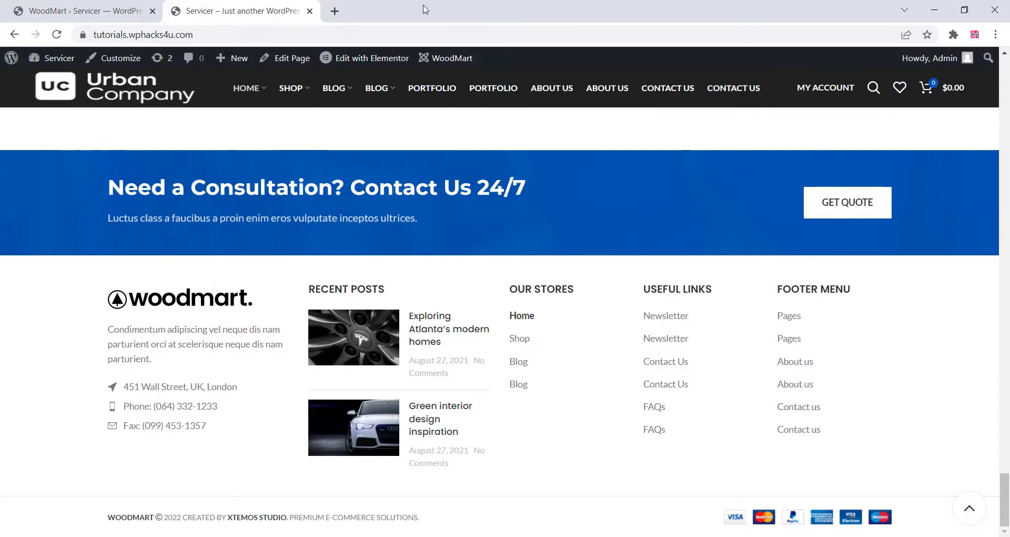
mouse_move(350, 58)
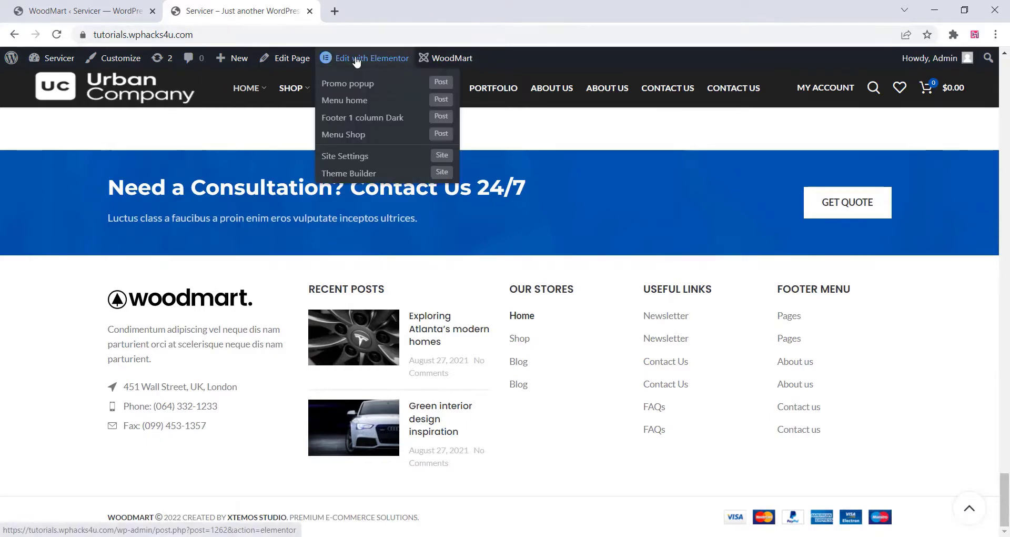
left_click(361, 119)
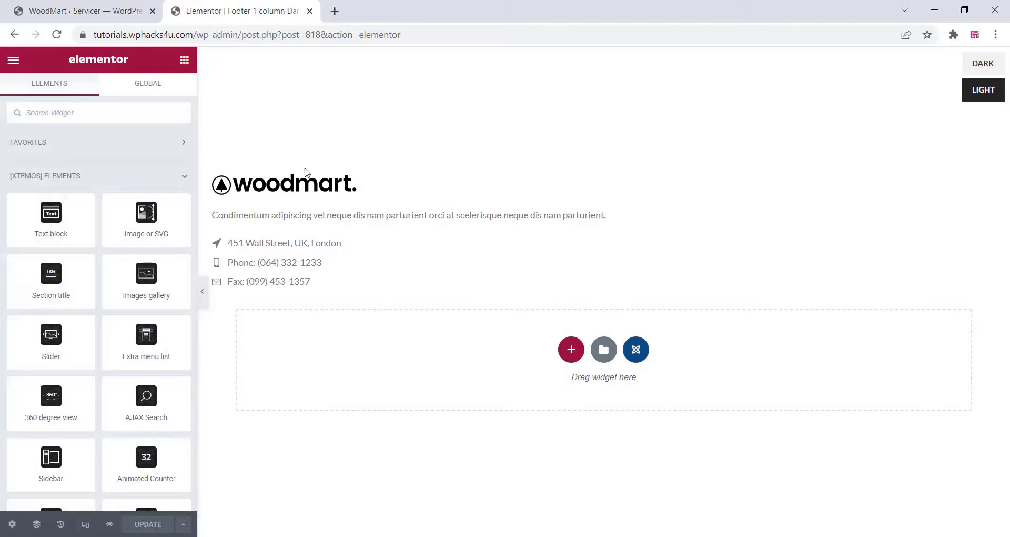
left_click(301, 184)
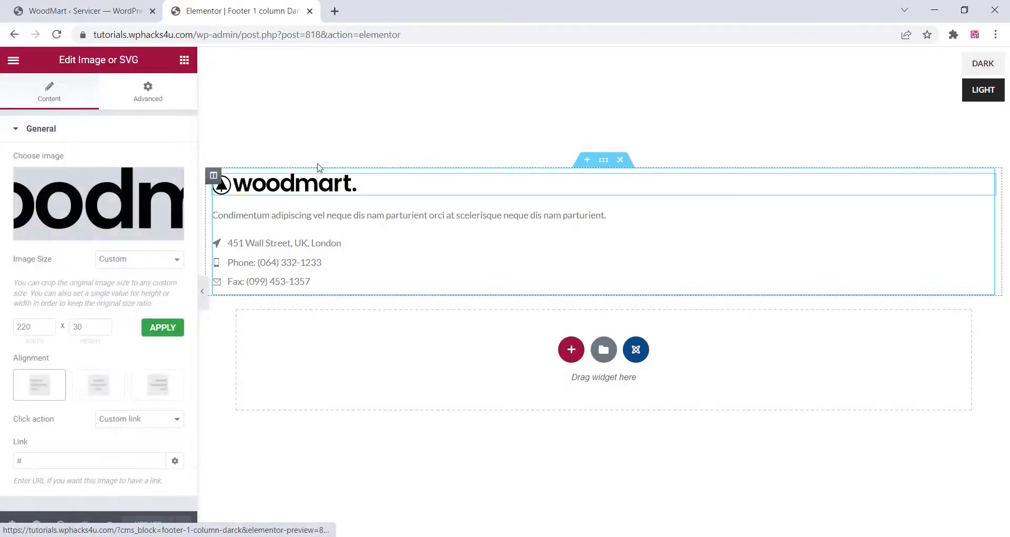
left_click(54, 238)
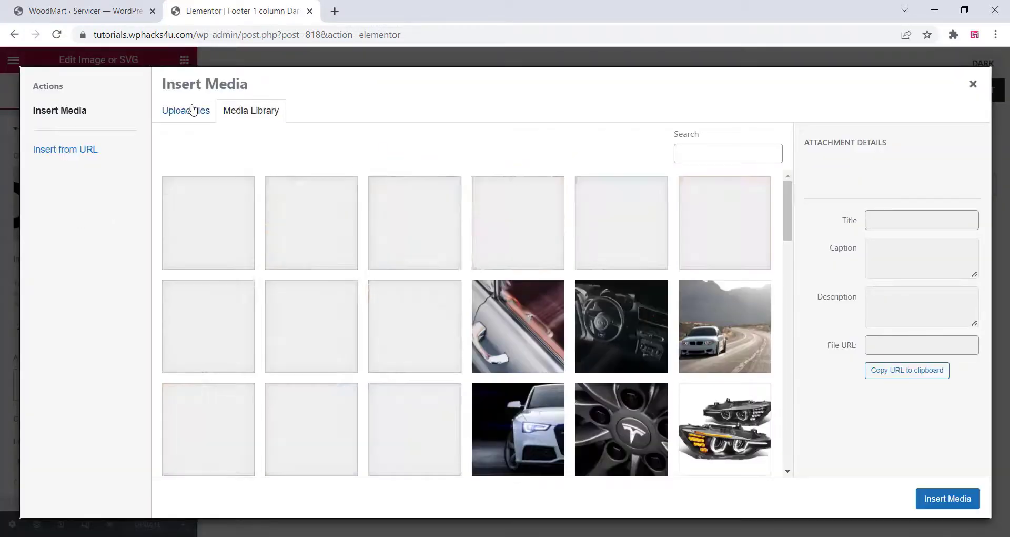
left_click(204, 205)
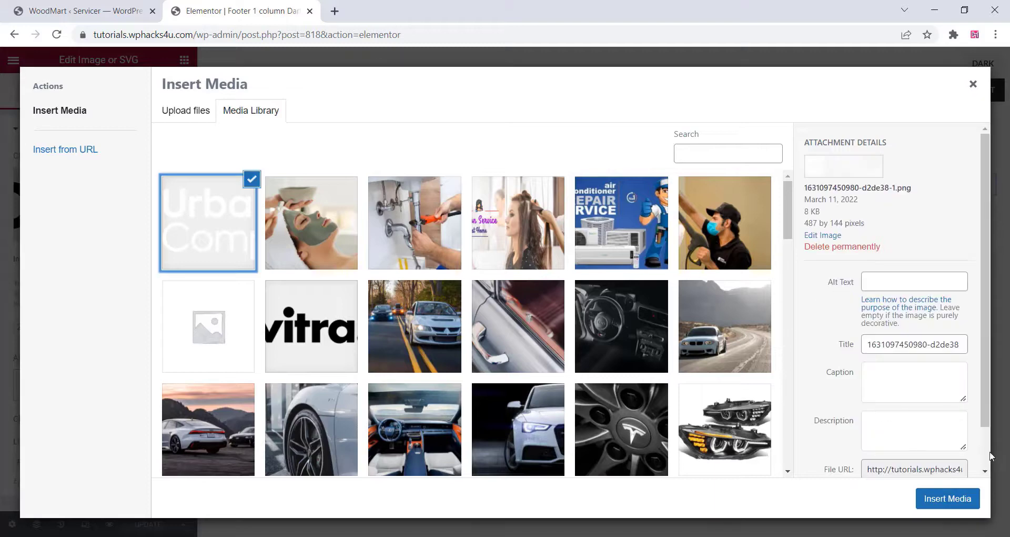
left_click(947, 507)
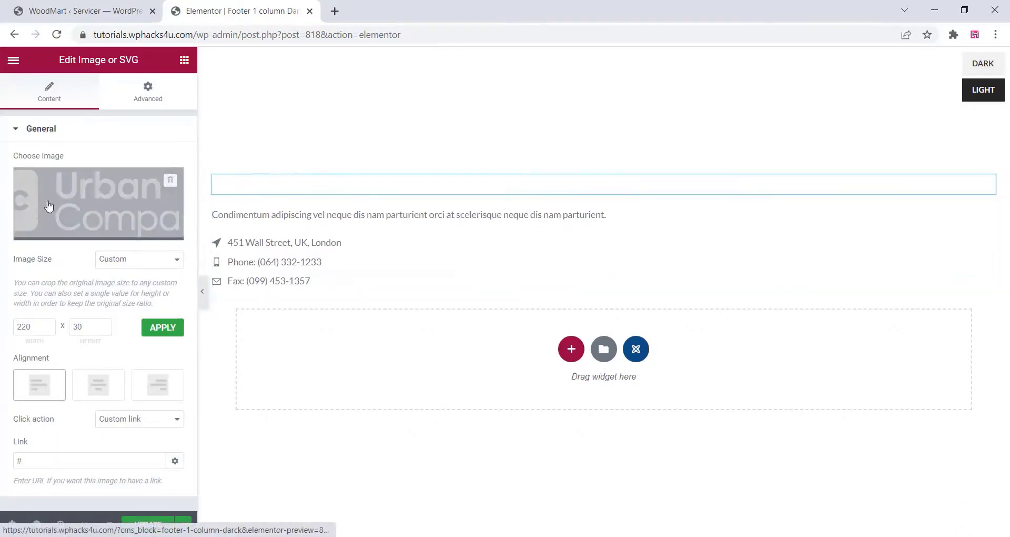
left_click(58, 220)
left_click(205, 112)
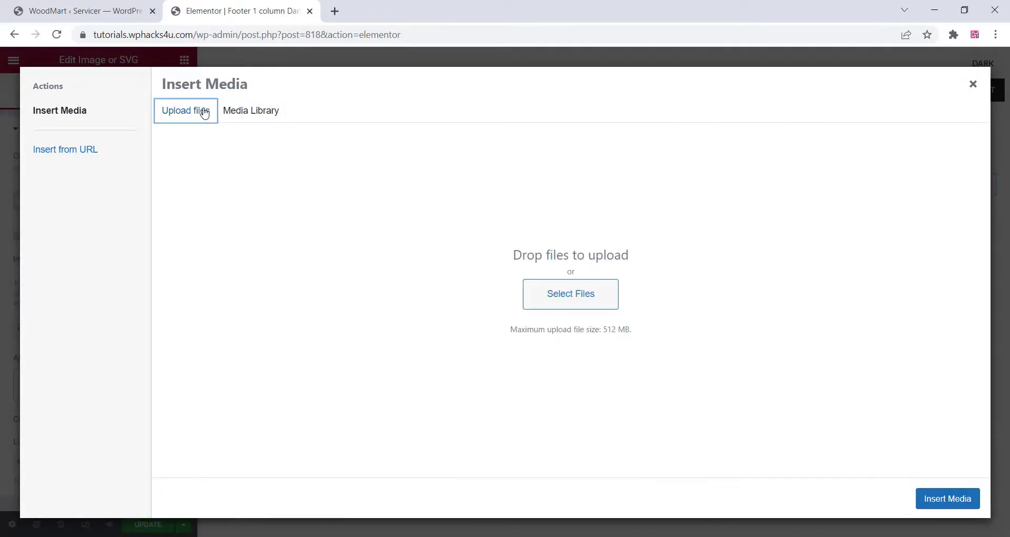
left_click(563, 304)
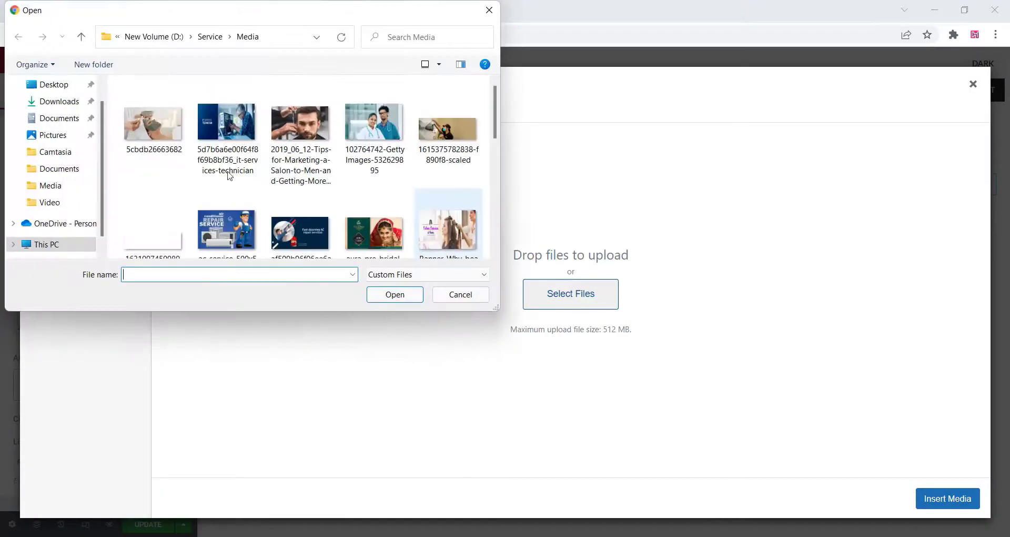
scroll(288, 185, "down", 3)
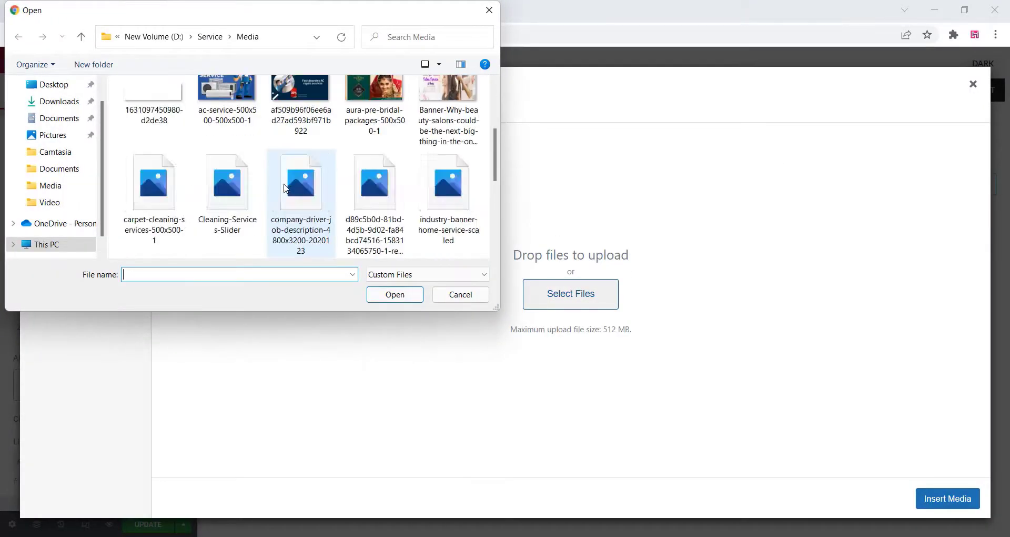
left_click(382, 196)
left_click(414, 298)
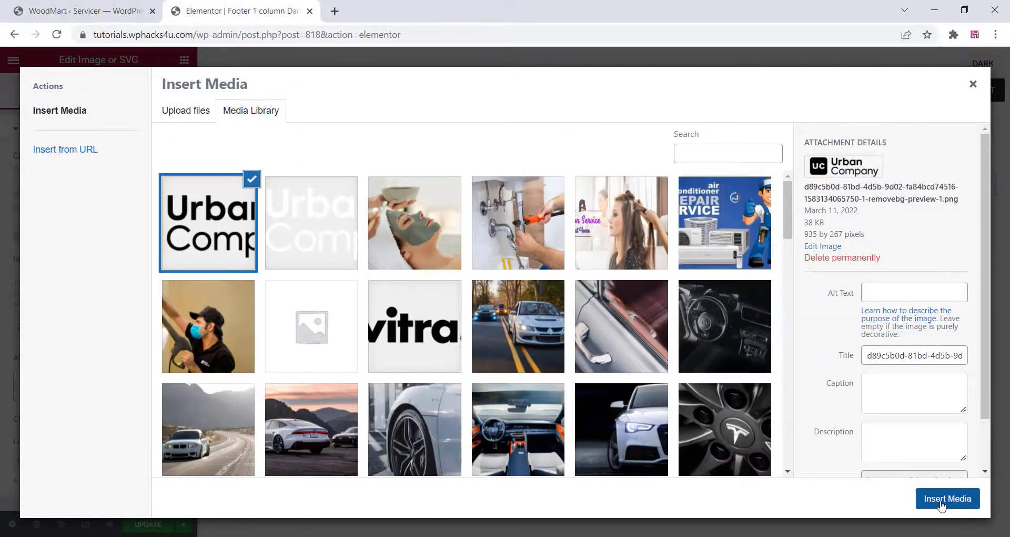
left_click(940, 501)
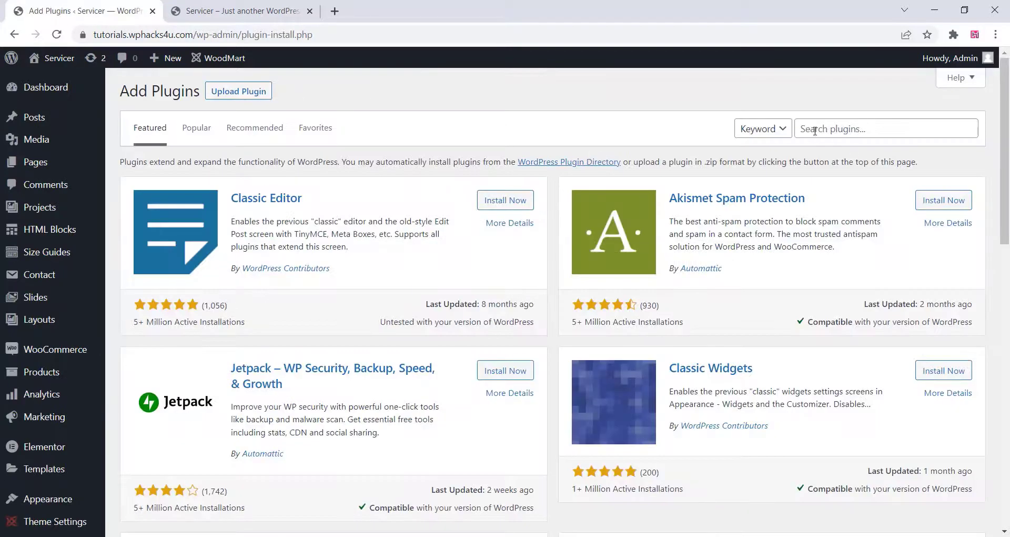
Search the plugin directory for wcfm and install WCFM Frontend Manager, WCFM Marketplace and WCFM Membership
left_click(815, 131)
type("wcfm")
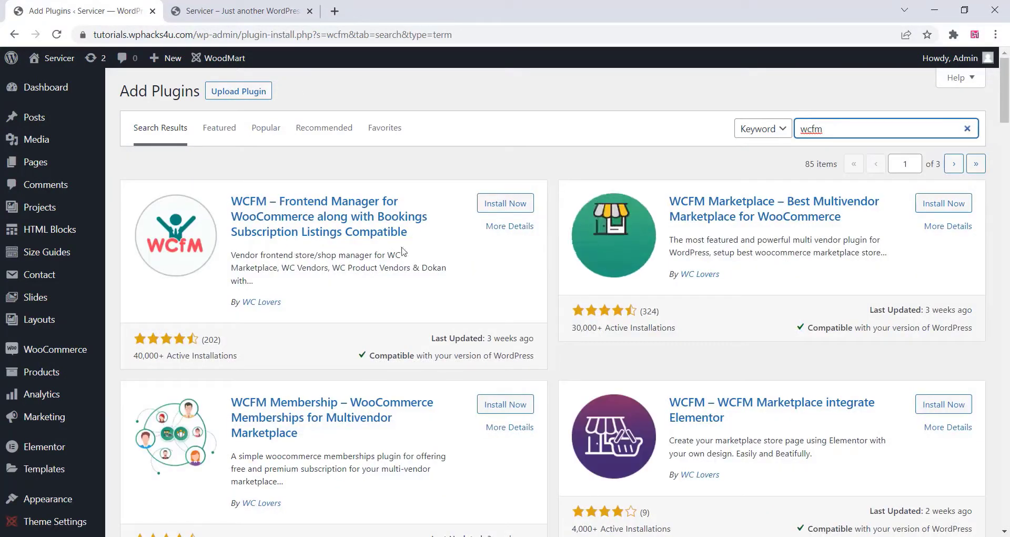
left_click(500, 204)
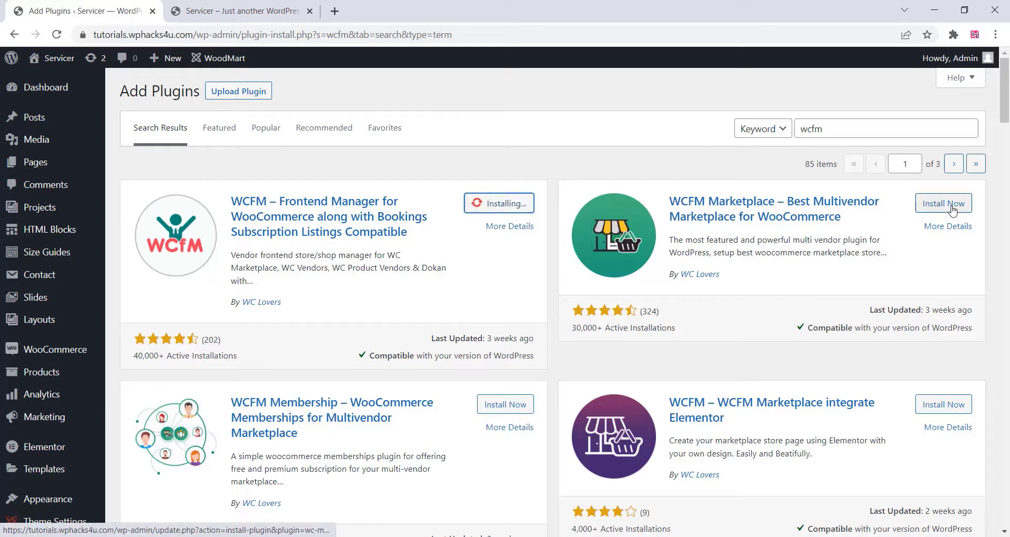
left_click(952, 209)
left_click(521, 404)
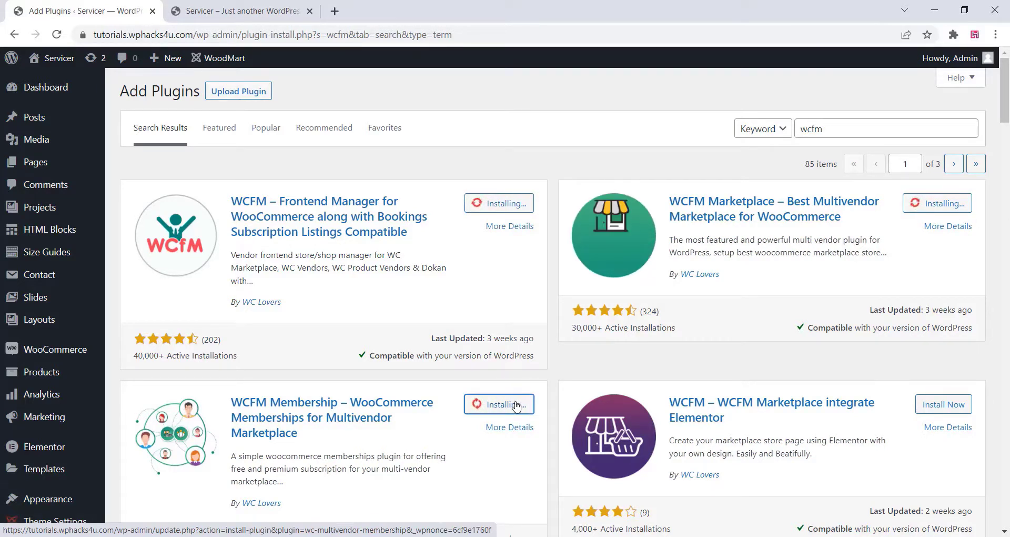
Search the plugin directory for delivery and install Delivery & Pickup Date Time for WooCommerce
type("elive")
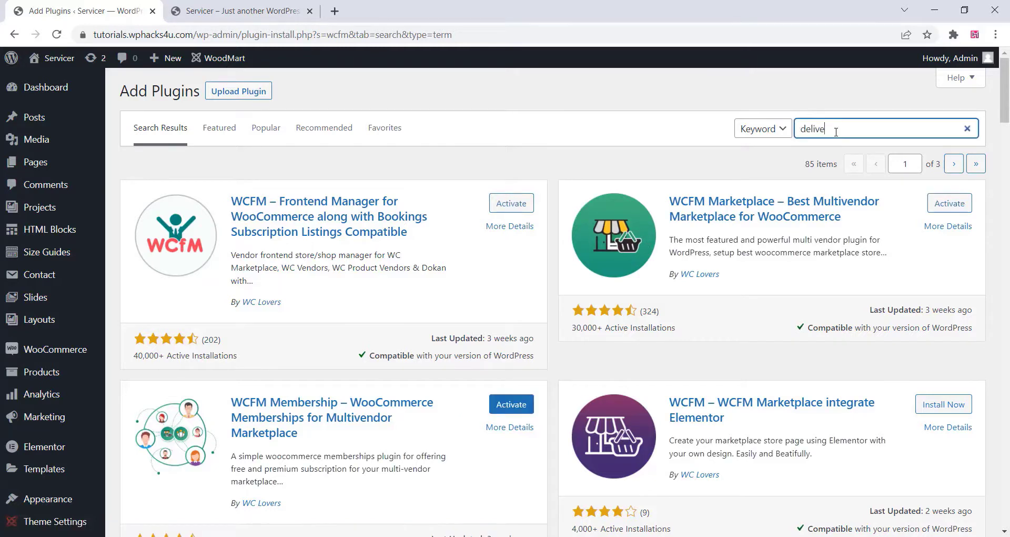
type("ry")
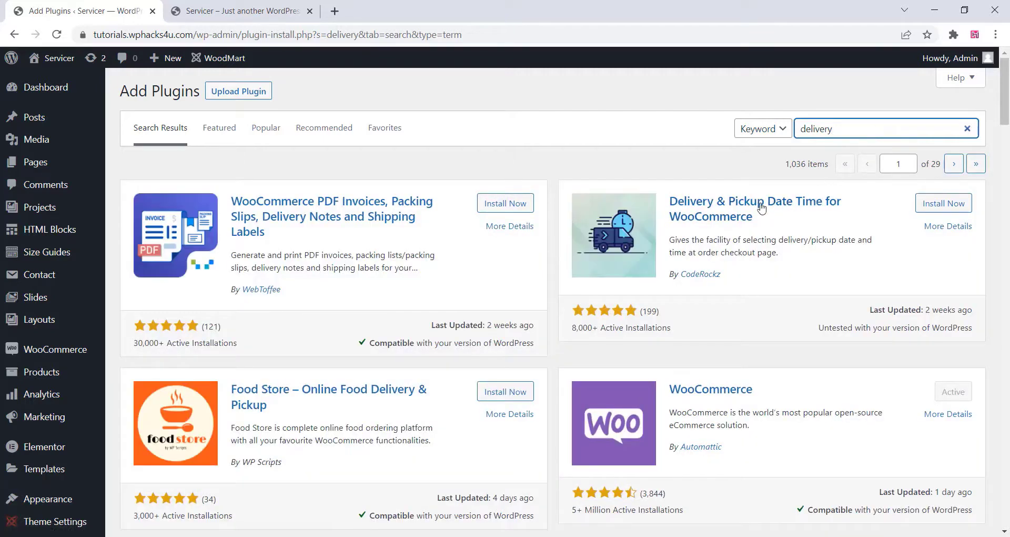
left_click(942, 206)
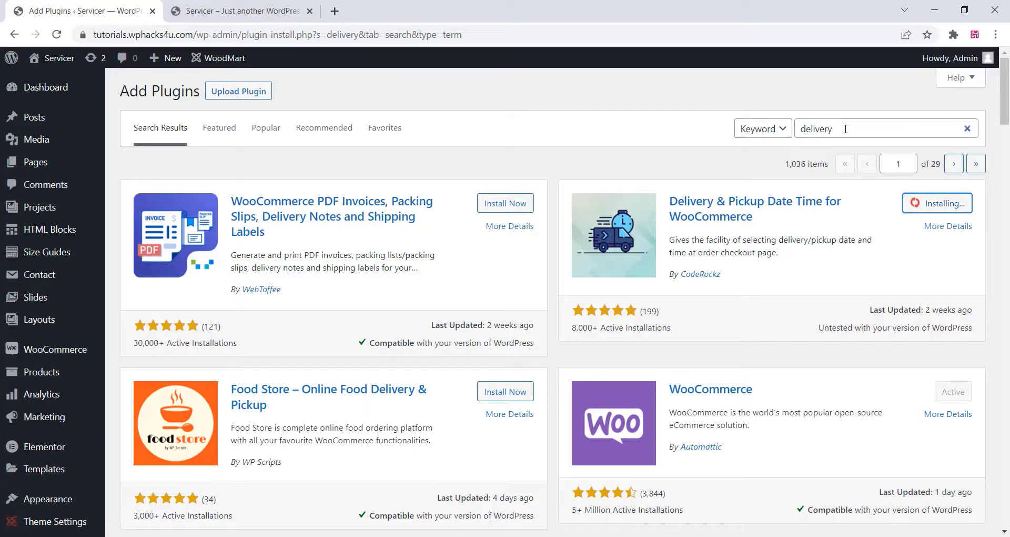
Search the plugin directory for loco and install Loco Translate
left_click_drag(840, 129, 798, 133)
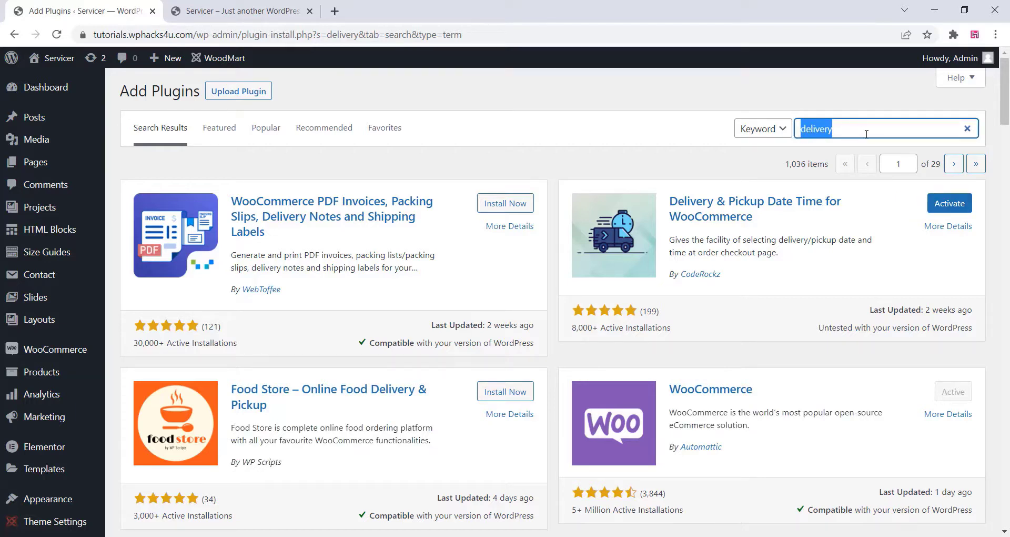
type("loco")
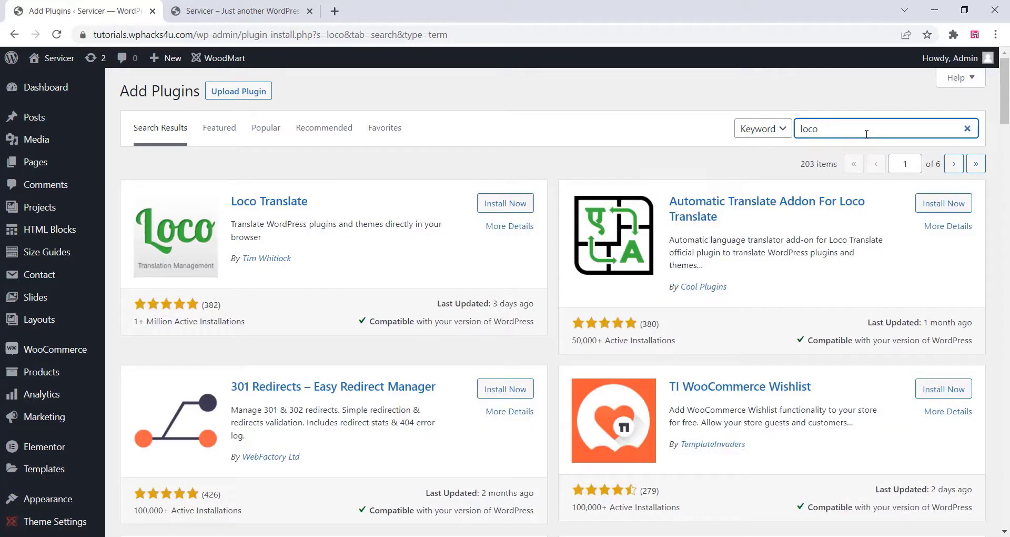
left_click(508, 202)
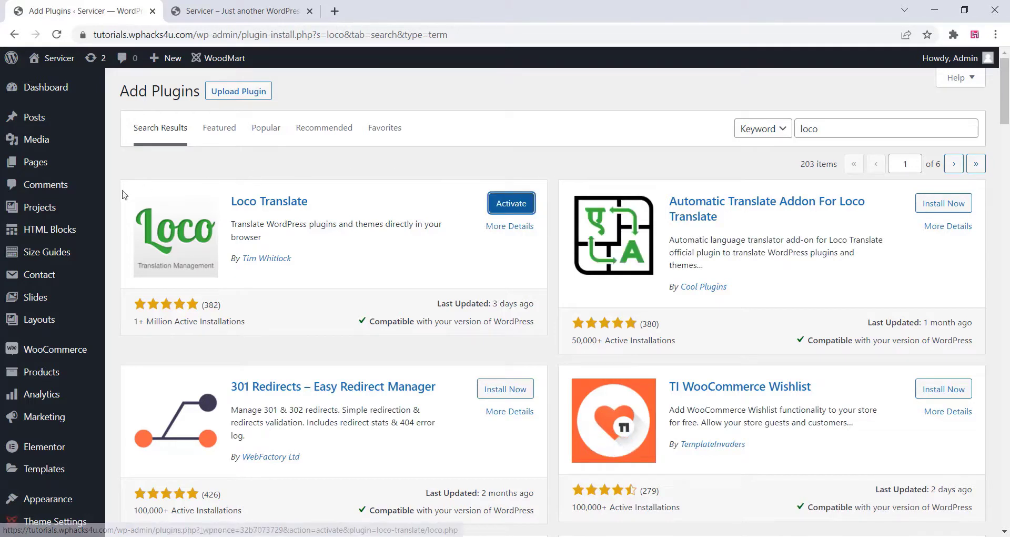
Upload and install the plugin packages digits.zip and wc-frontend-manager-delivery.zip
left_click(237, 92)
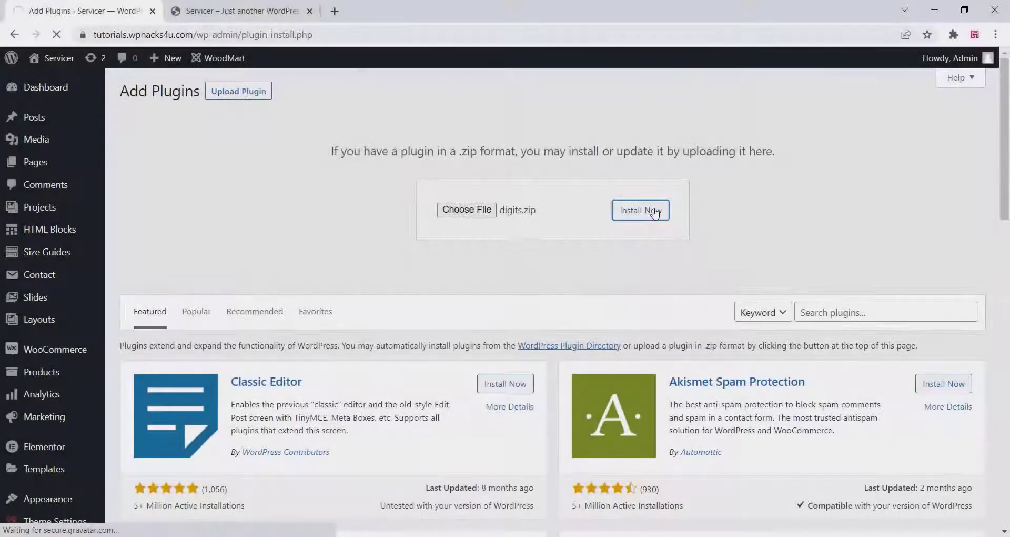
left_click(541, 210)
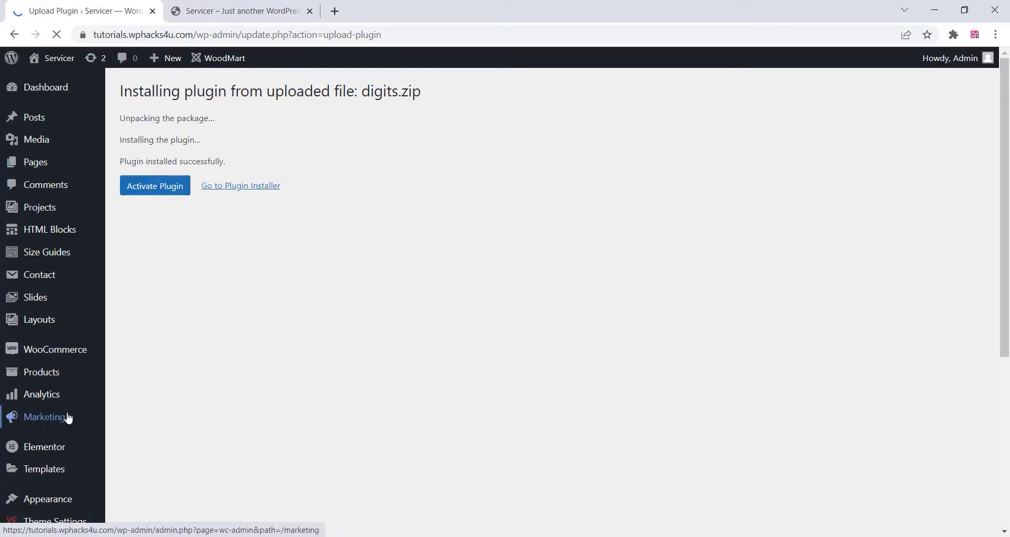
scroll(31, 350, "down", 5)
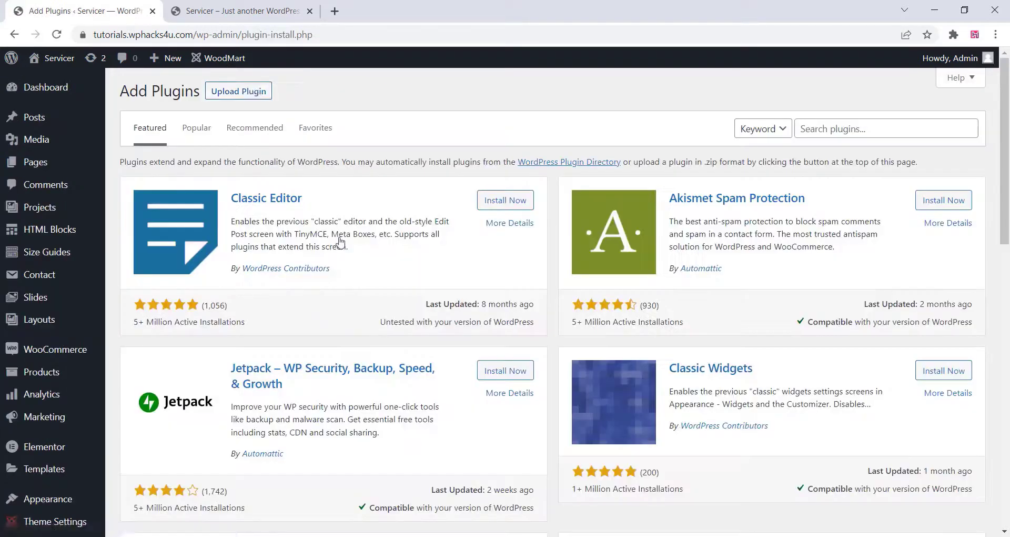
left_click(239, 92)
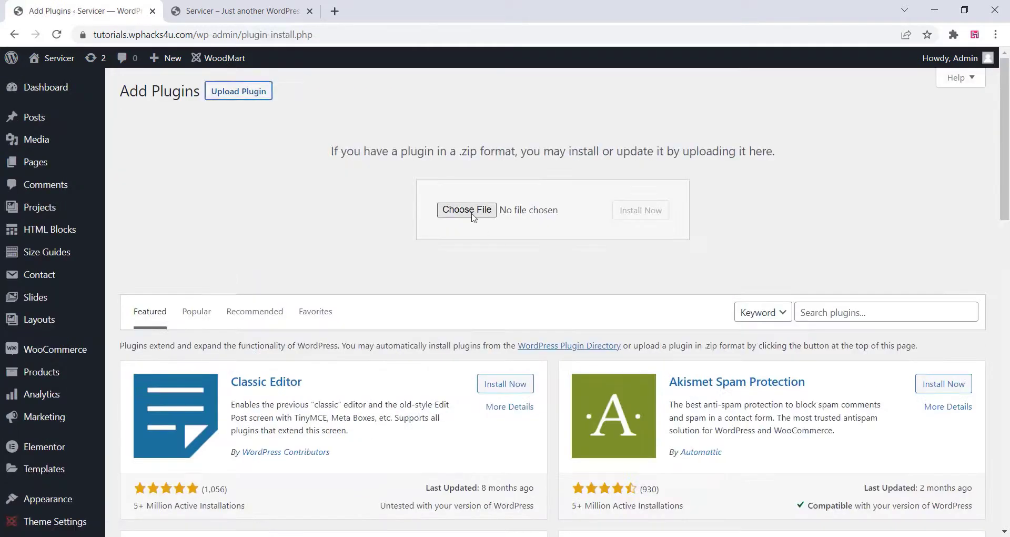
left_click(462, 208)
left_click(188, 149)
left_click(394, 294)
left_click(660, 211)
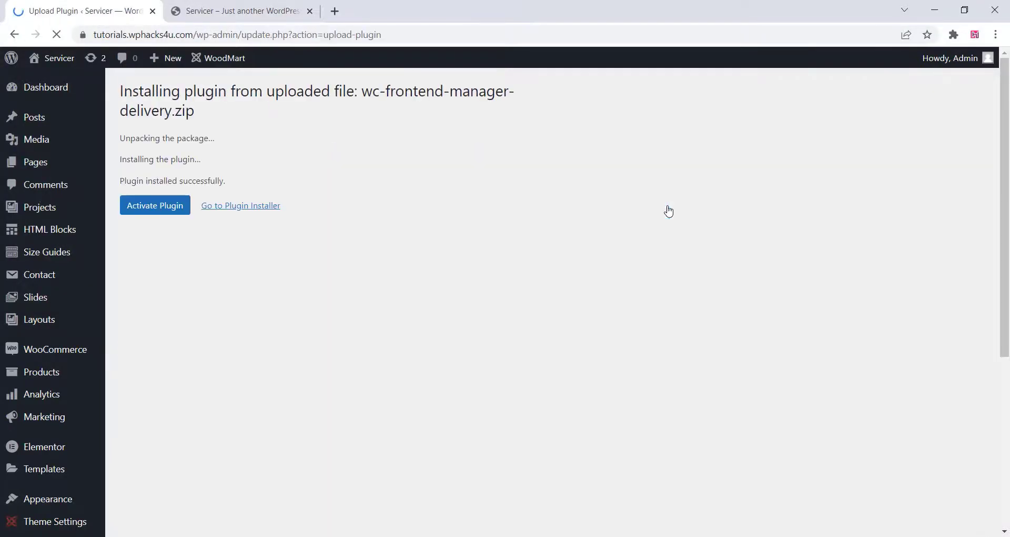
Return to adding plugins, then upload and install the WooCommerce add-on package ending in ro-3.1.8.0.zip
scroll(79, 353, "down", 5)
left_click(33, 337)
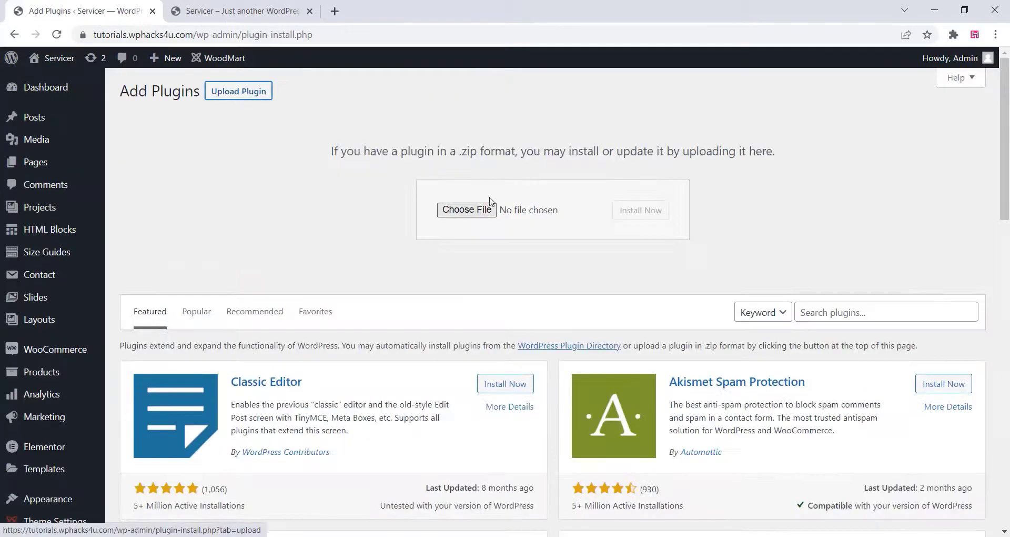
left_click(462, 209)
left_click(211, 170)
left_click(392, 294)
left_click(665, 211)
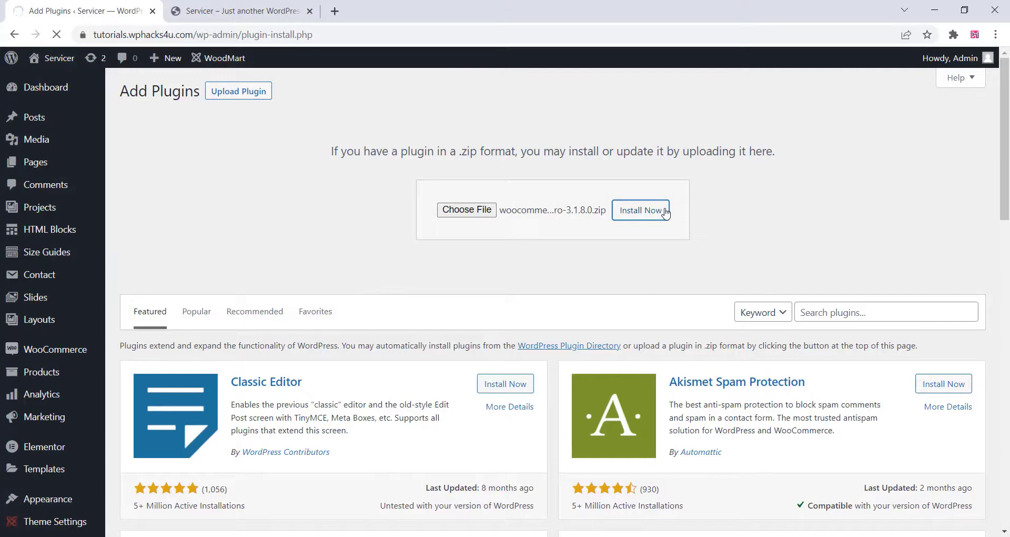
Return to adding plugins, then upload and install the WooCommerce add-on package ending in nt-v3.0.1.zip
scroll(32, 291, "down", 4)
left_click(14, 413)
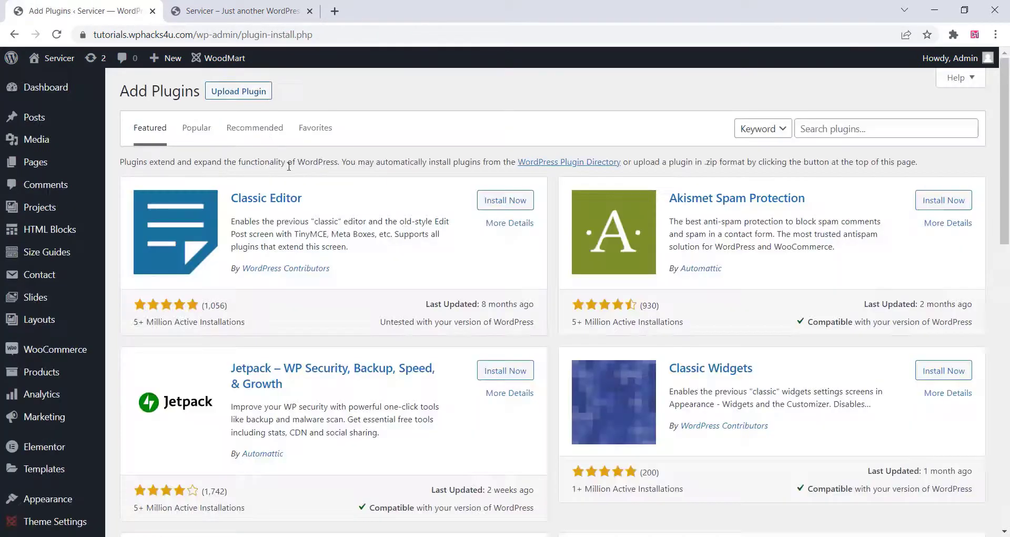
left_click(238, 91)
left_click(467, 210)
left_click(237, 197)
left_click(393, 354)
left_click(641, 210)
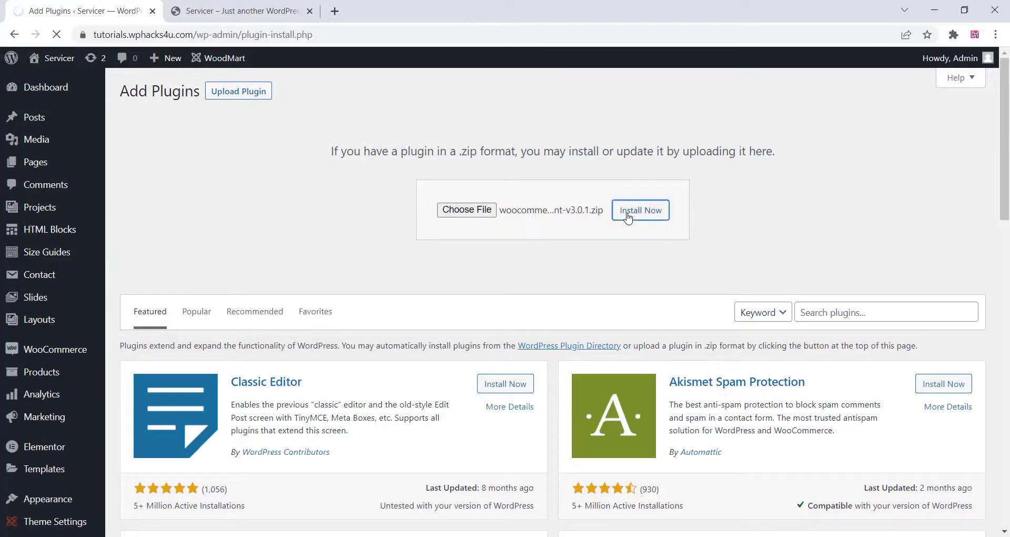
Filter the installed plugins to the inactive ones, select them all and activate them in bulk
scroll(4, 393, "down", 2)
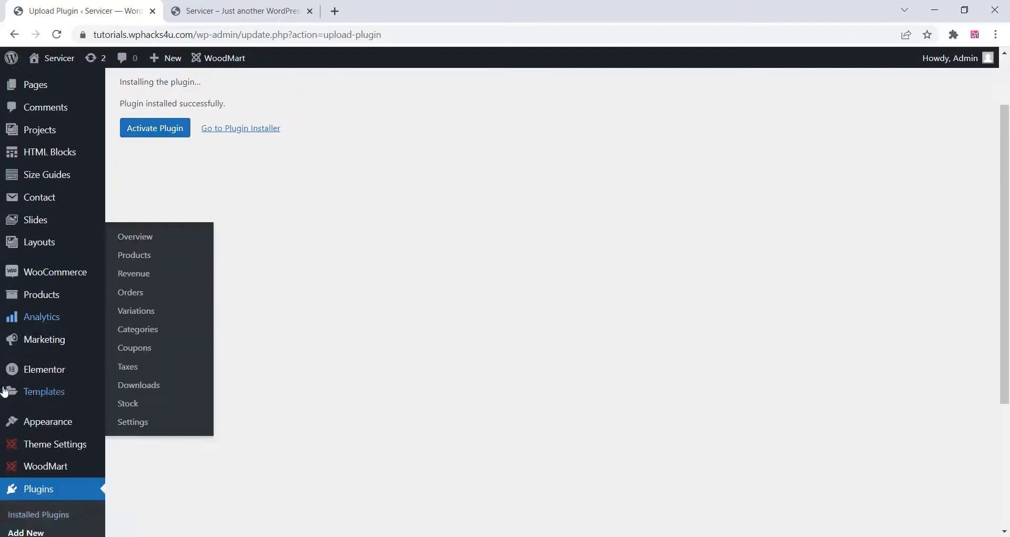
scroll(4, 392, "down", 3)
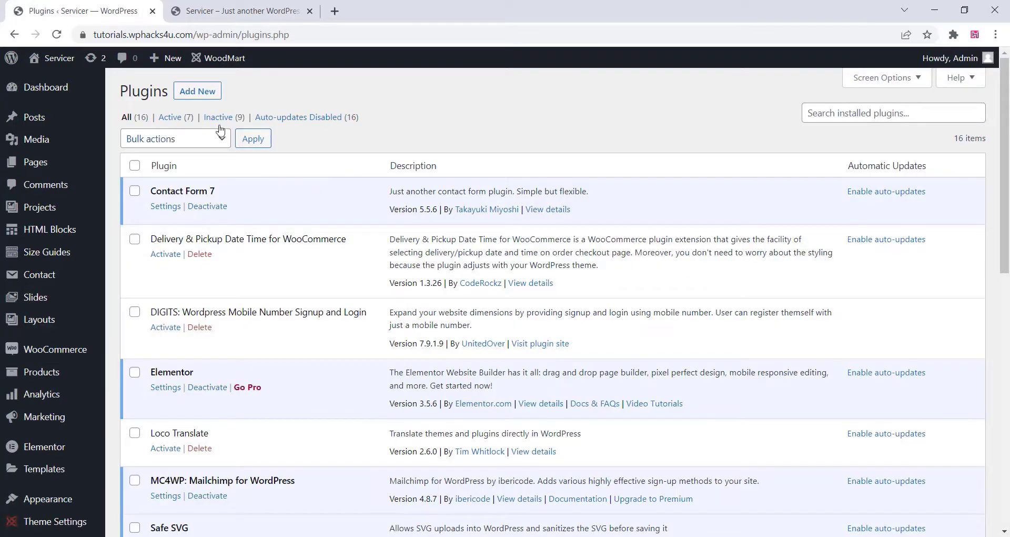
left_click(220, 119)
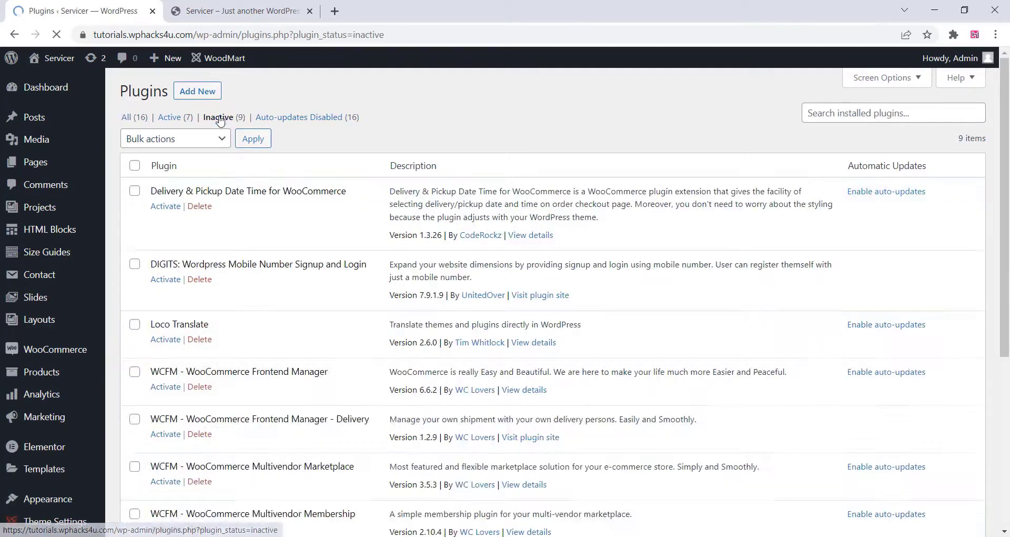
left_click(135, 166)
left_click(168, 139)
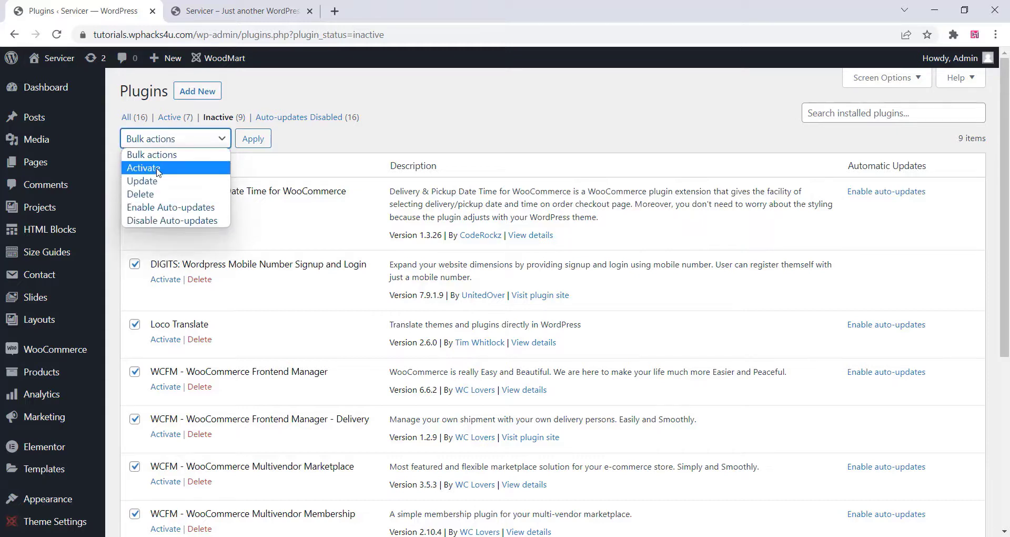
left_click(148, 168)
left_click(243, 140)
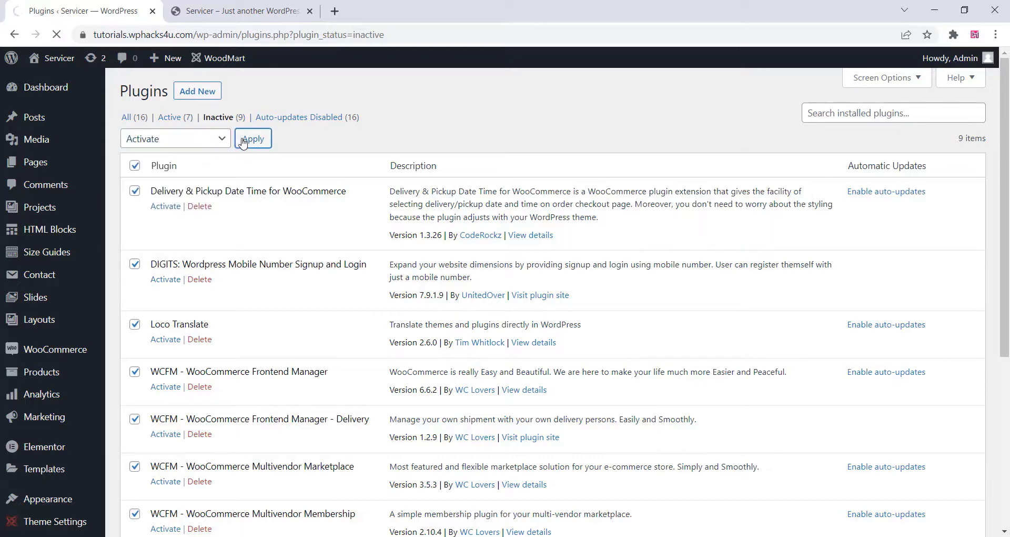
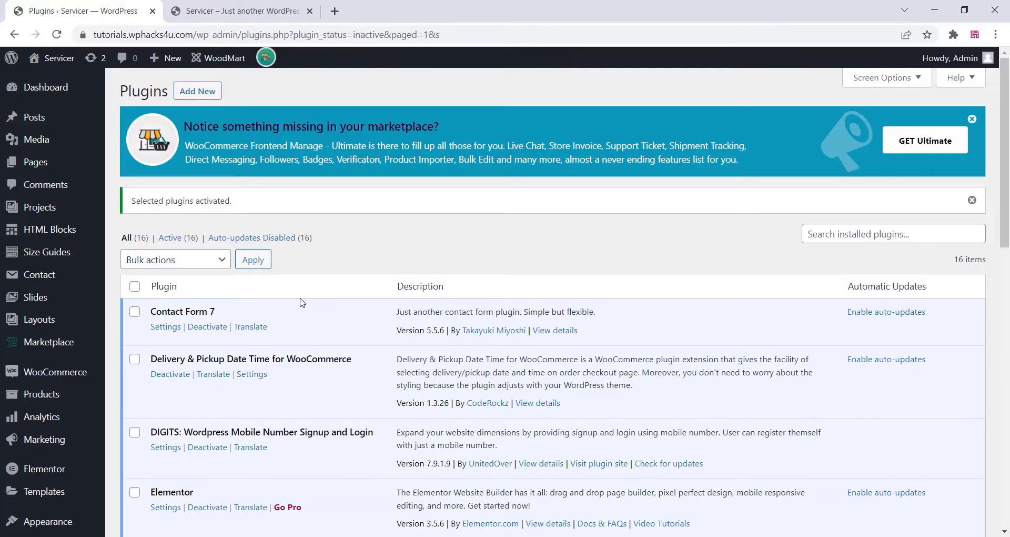
Open the WooCommerce settings and look through the general store address, location, coupon and currency options
mouse_move(48, 374)
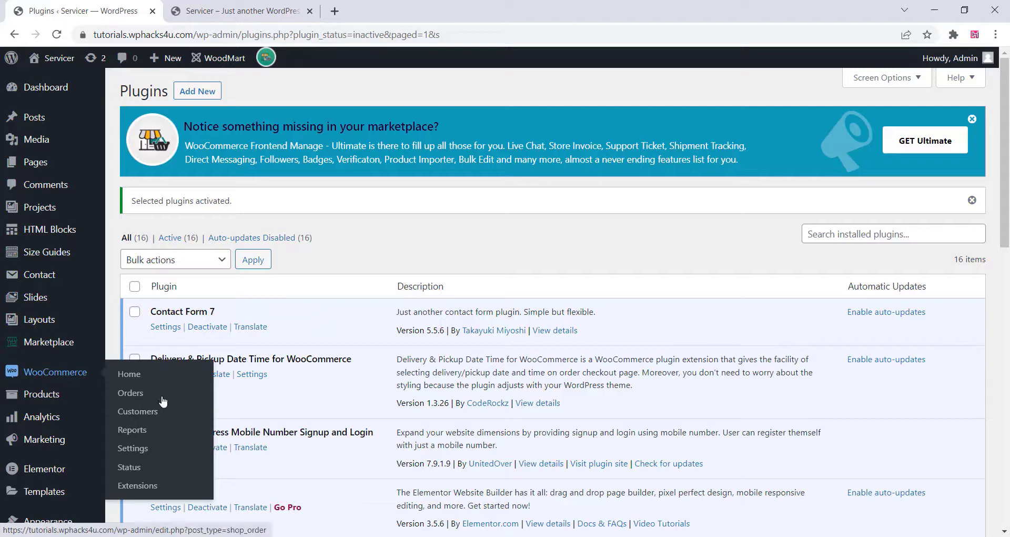
left_click(135, 451)
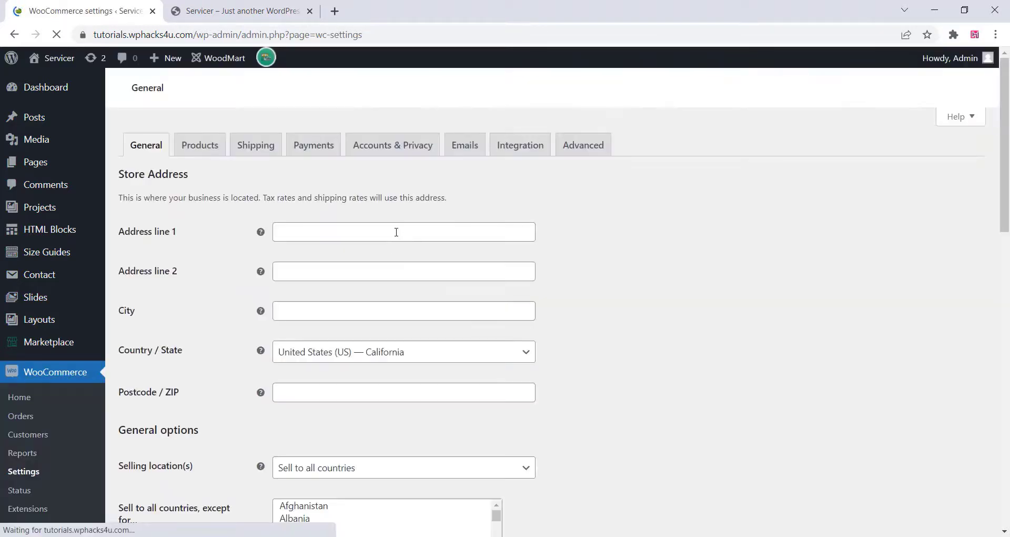
scroll(371, 252, "down", 4)
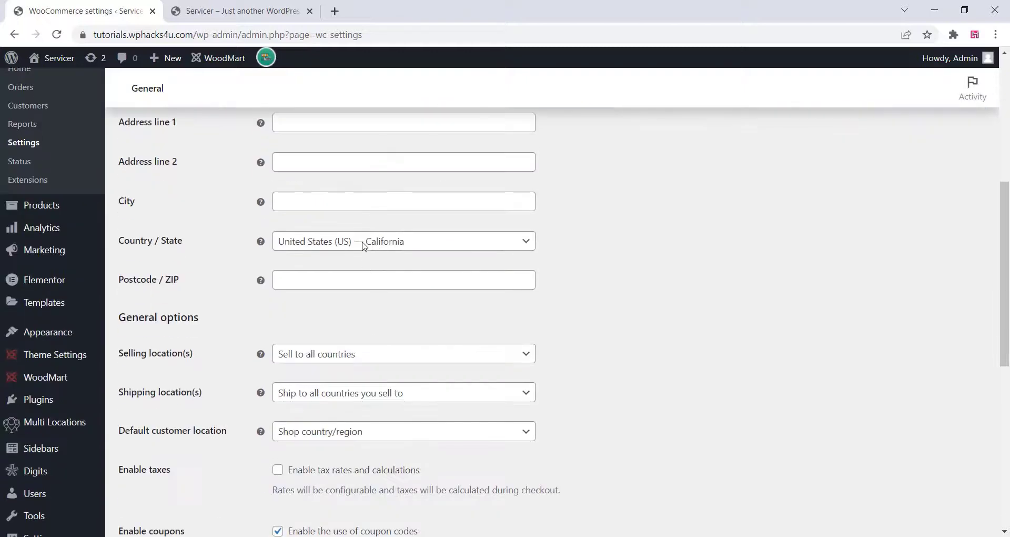
left_click(361, 246)
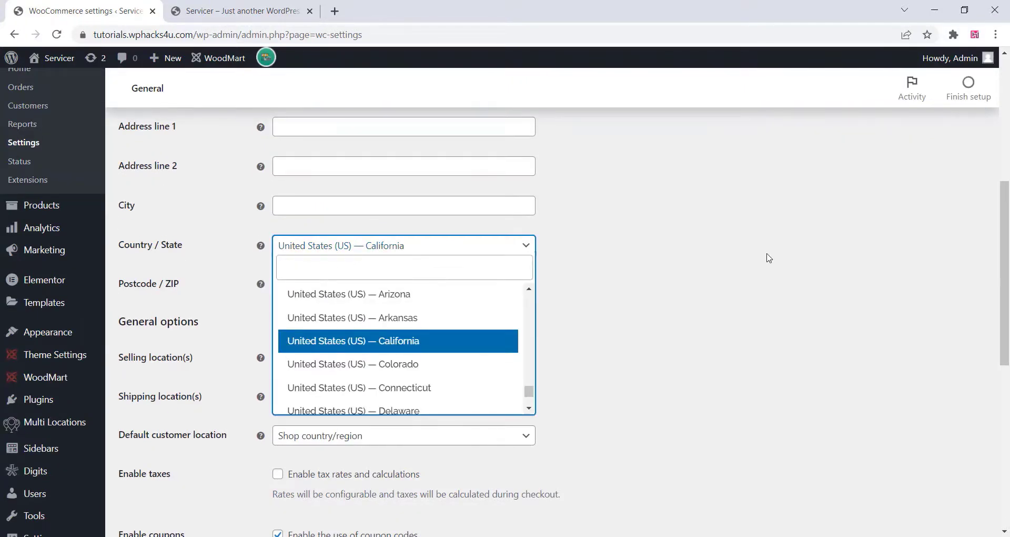
left_click(792, 239)
scroll(526, 247, "up", 5)
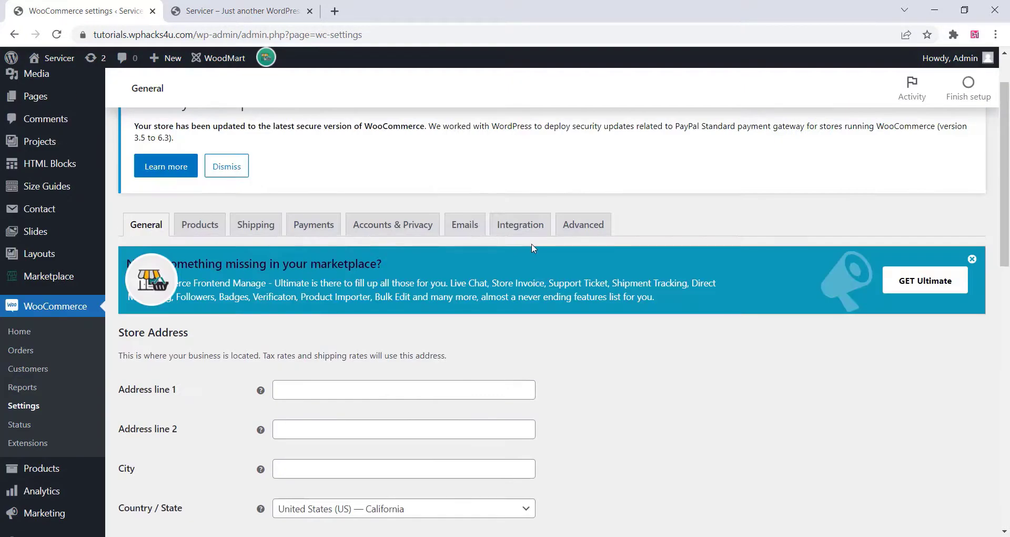
scroll(532, 247, "down", 13)
scroll(536, 251, "up", 9)
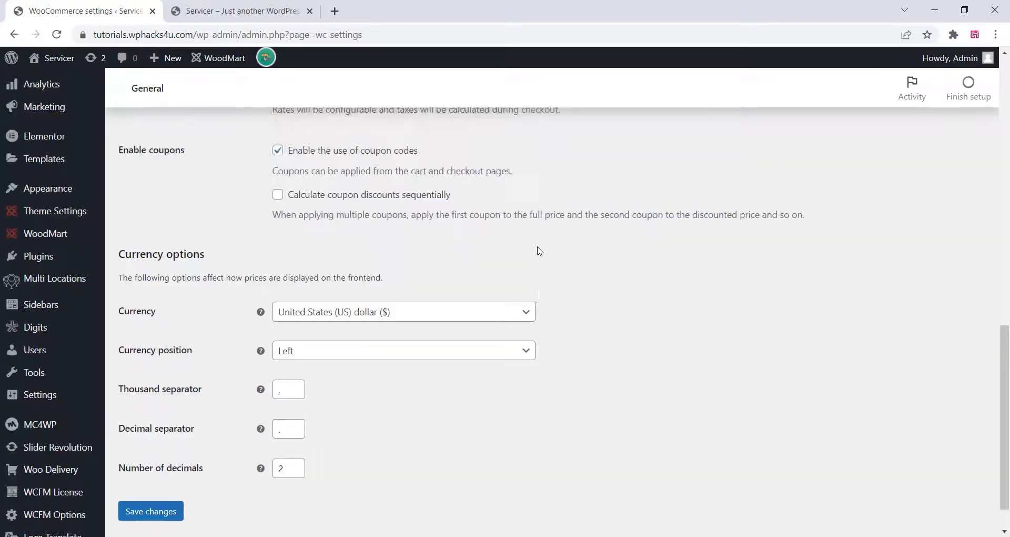
Set the store's country/state to India — Maharashtra
left_click(324, 278)
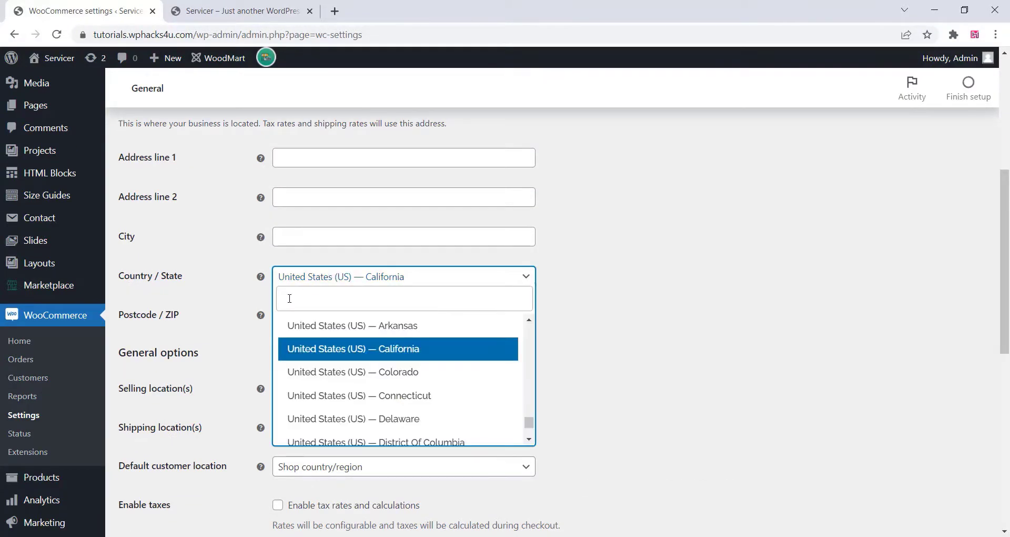
type("ind")
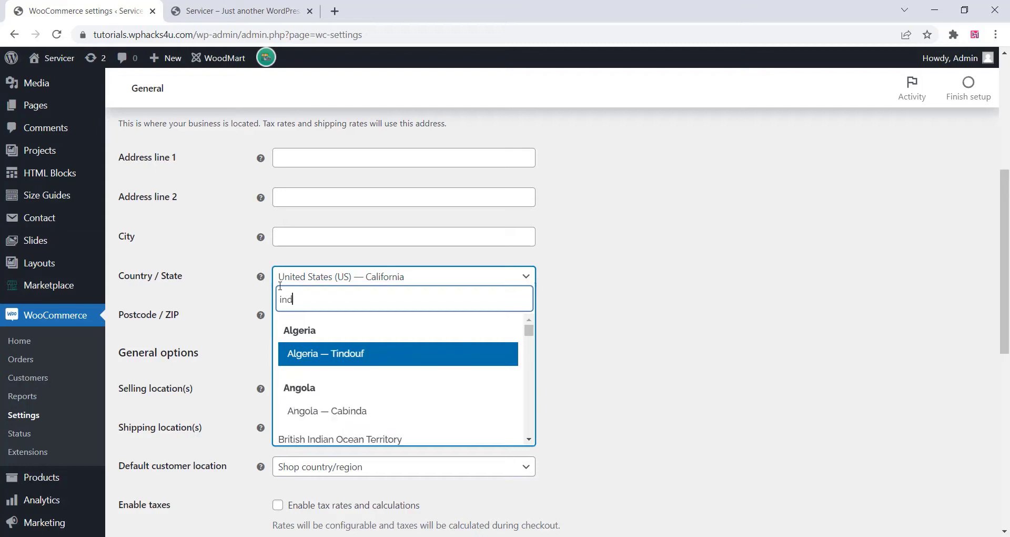
type("ia")
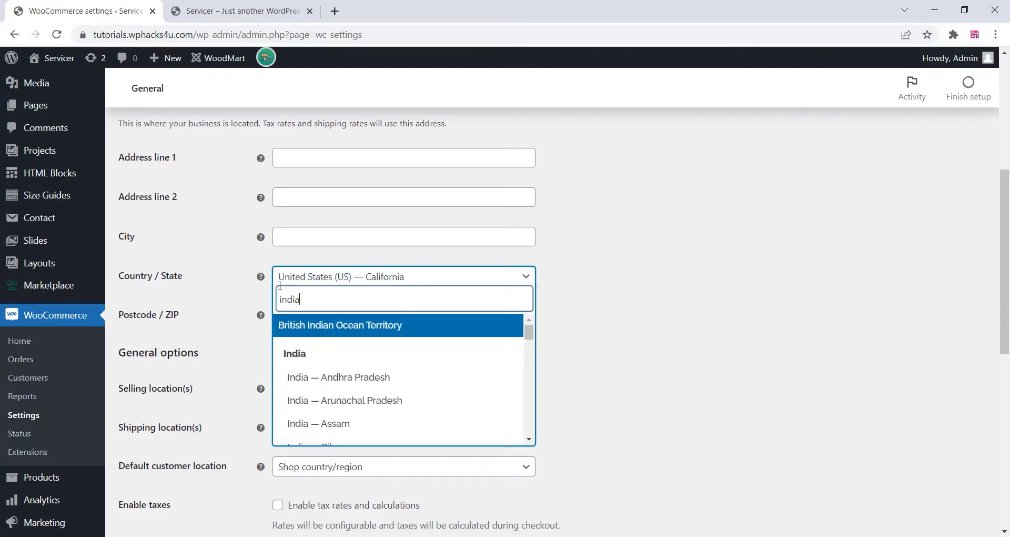
scroll(363, 368, "down", 5)
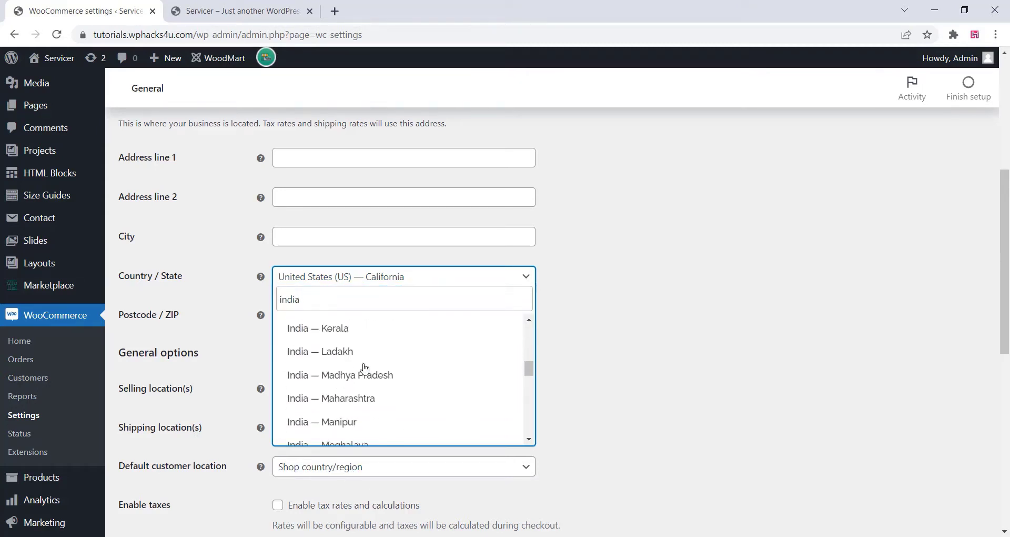
left_click(355, 406)
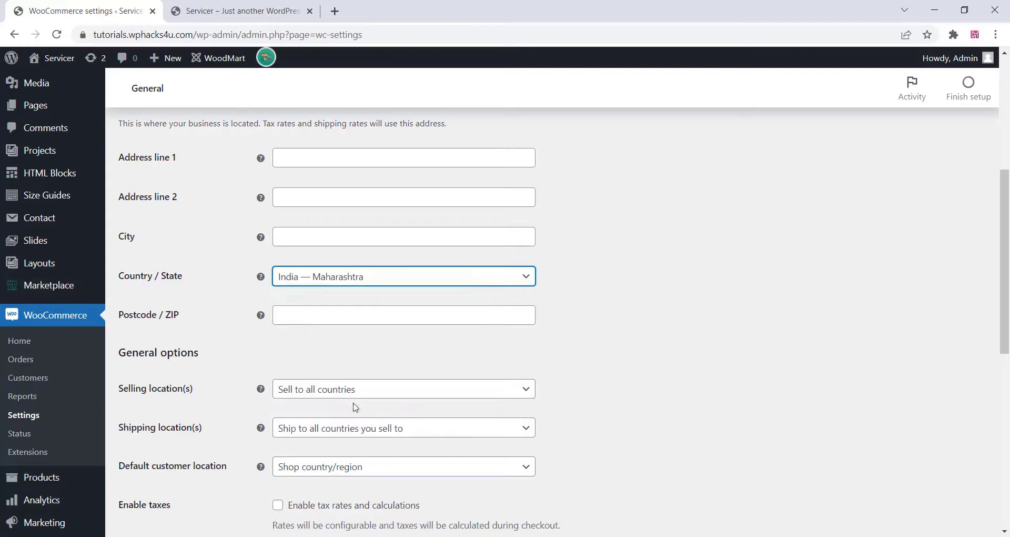
Restrict the selling locations to specific countries and choose India
left_click(298, 390)
left_click(319, 456)
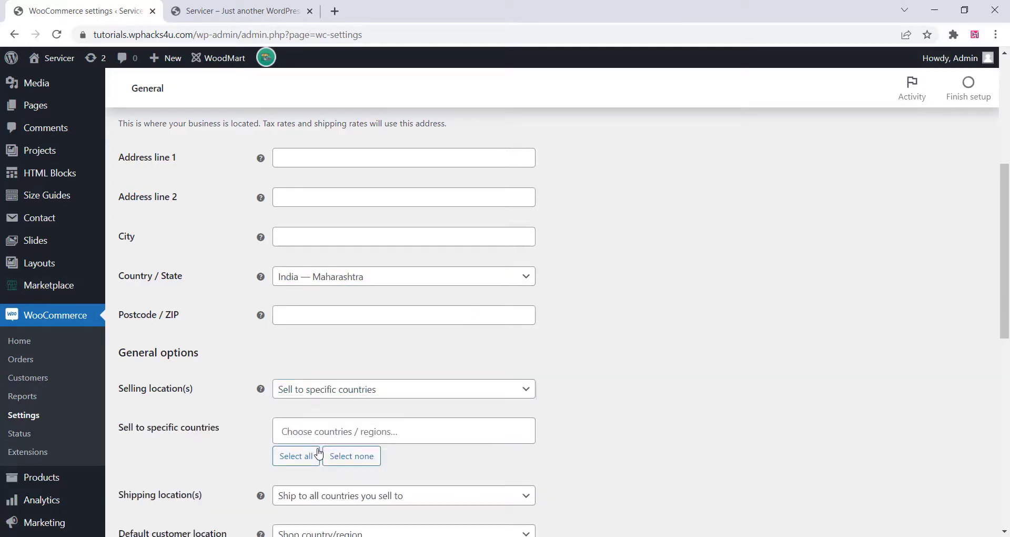
left_click(296, 429)
type("ind")
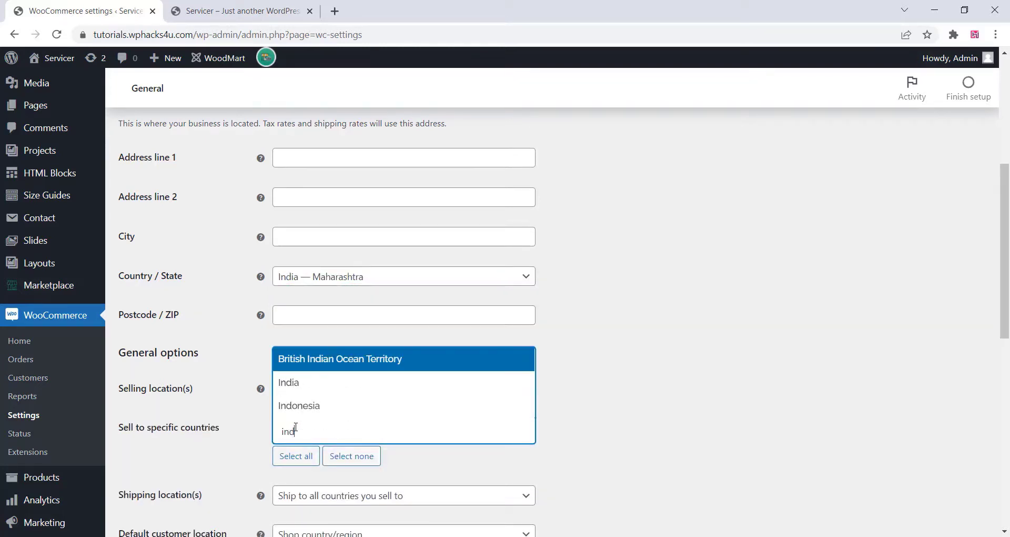
left_click(294, 387)
Restrict shipping to specific countries only with India chosen, and set the default customer location to Geolocate
scroll(299, 437, "down", 3)
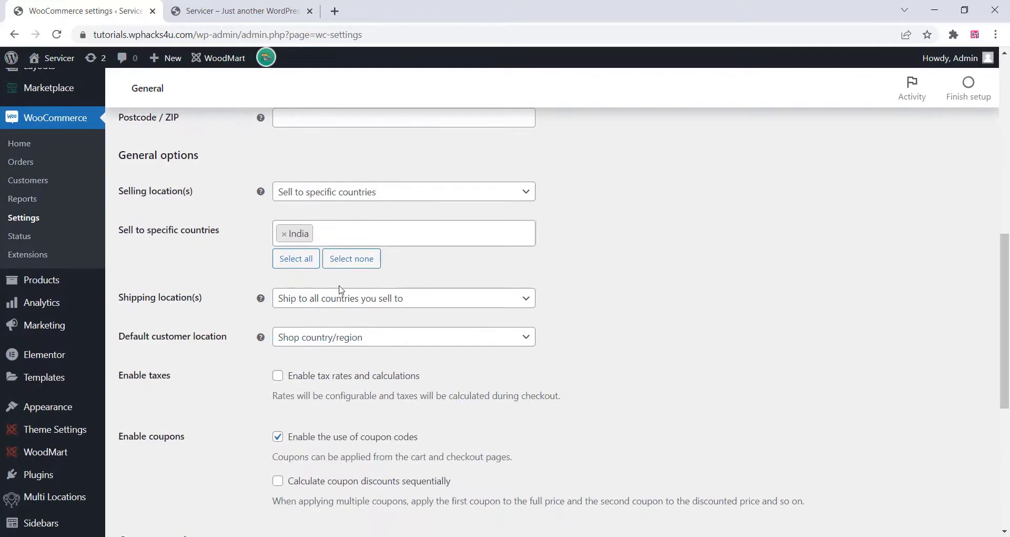
left_click(332, 296)
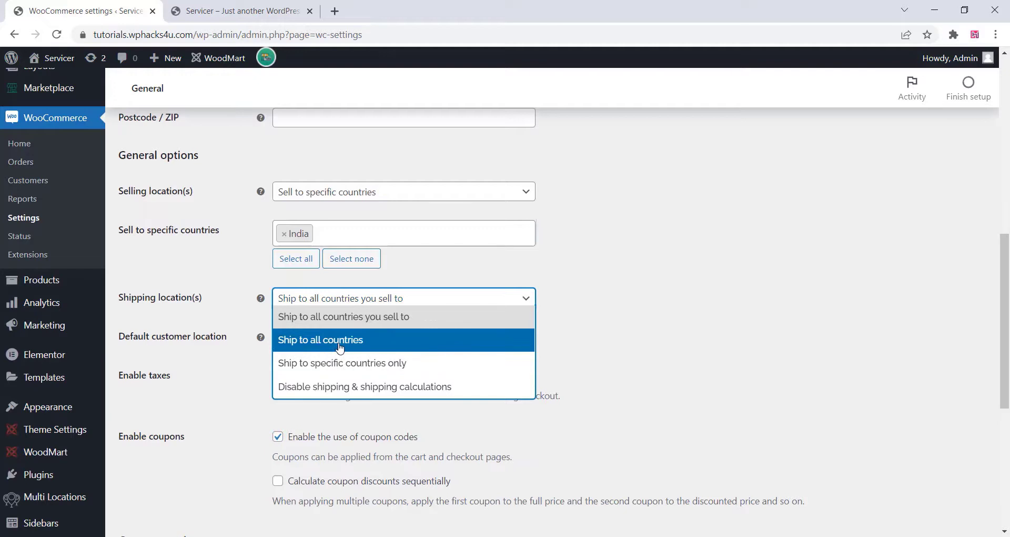
left_click(341, 364)
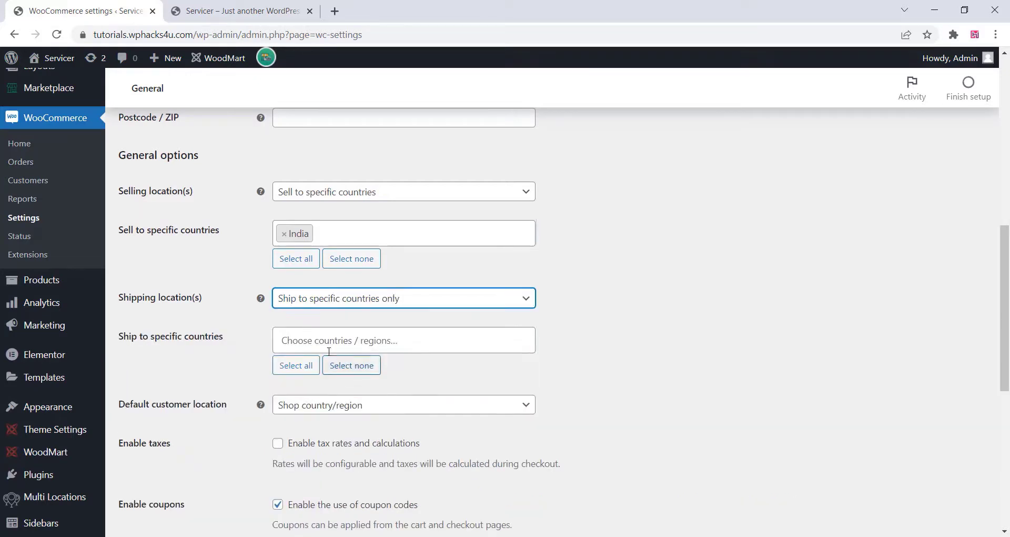
left_click(301, 343)
type("ind")
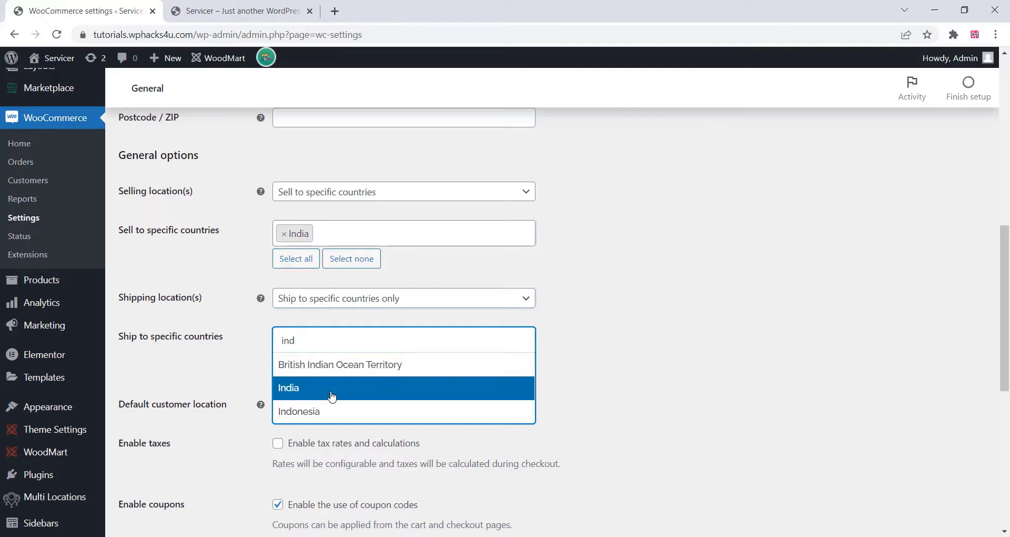
left_click(332, 394)
left_click(322, 407)
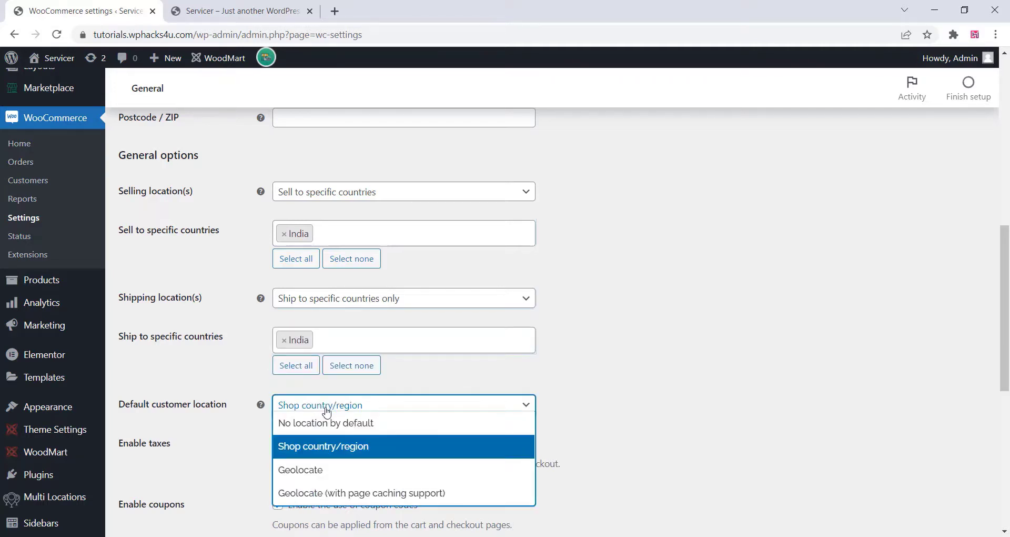
left_click(329, 474)
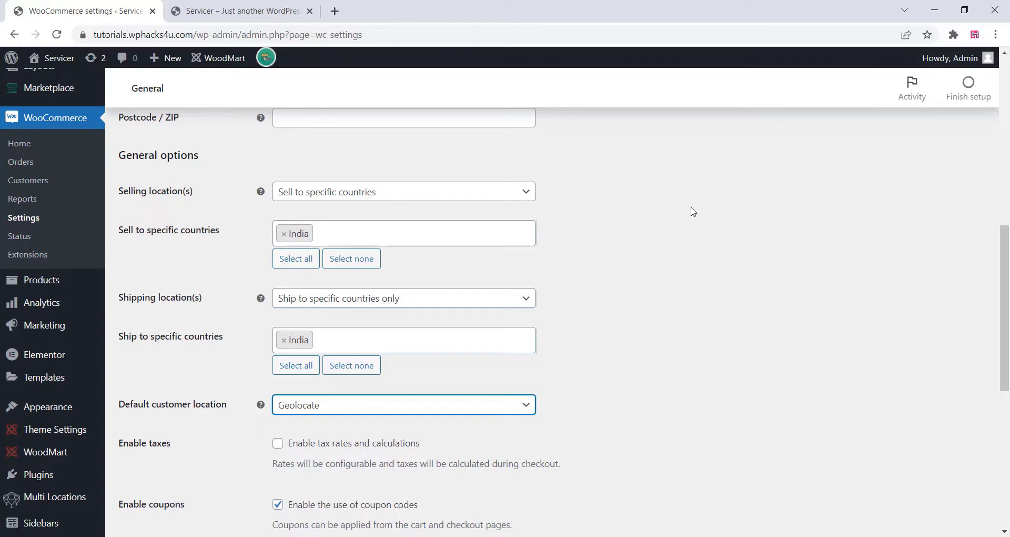
Set the store currency to Indian rupee (₹) and save the general settings
scroll(347, 318, "down", 3)
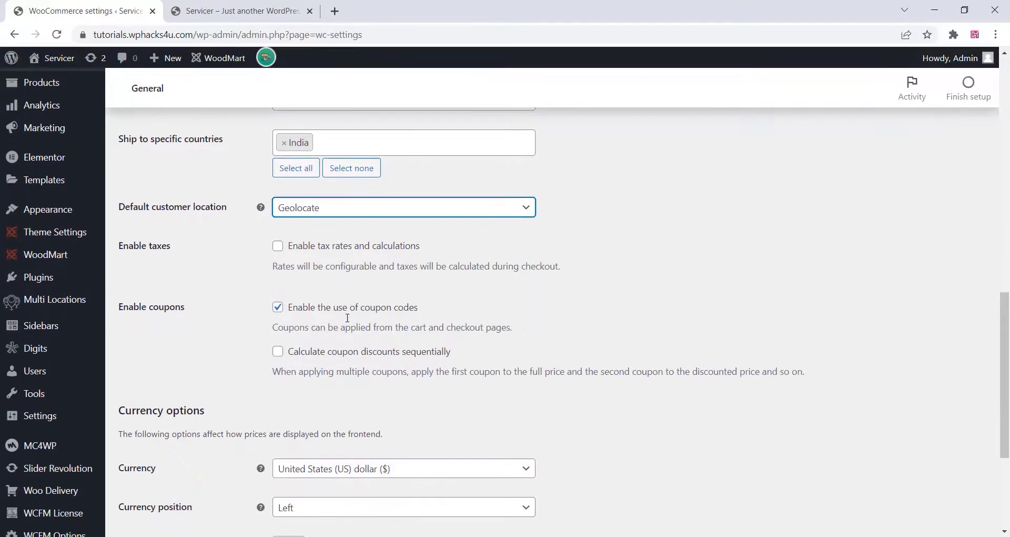
scroll(360, 311, "down", 2)
left_click(339, 342)
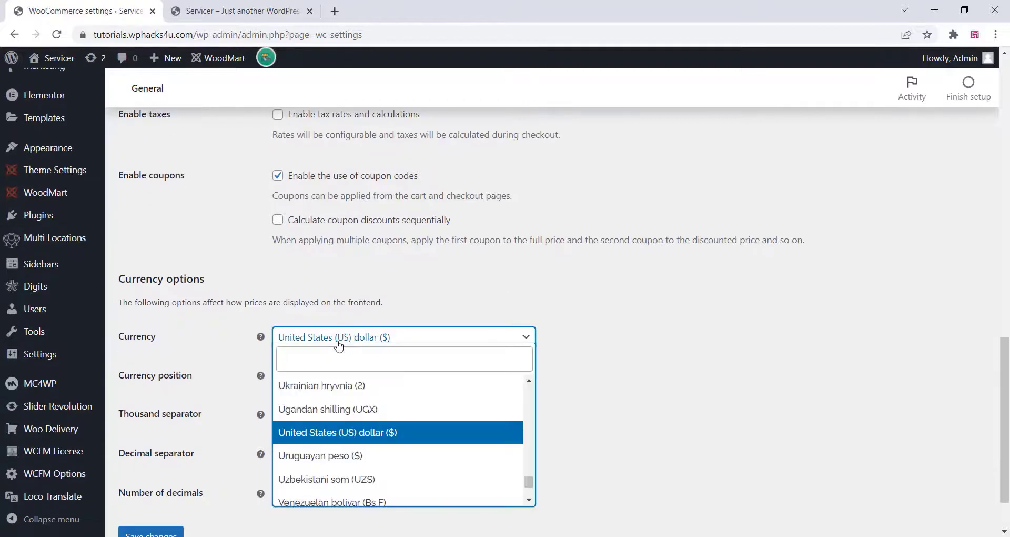
left_click(325, 363)
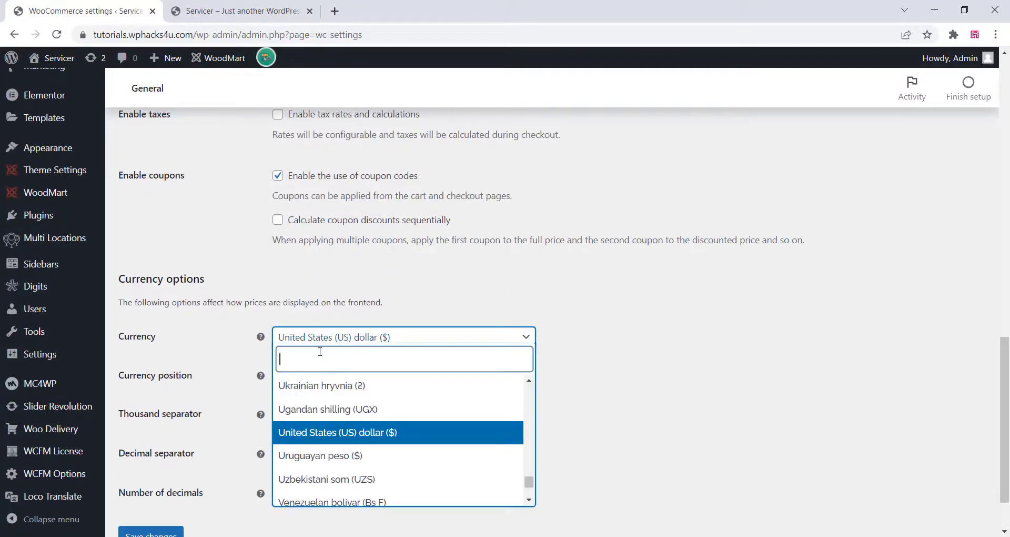
type("indi")
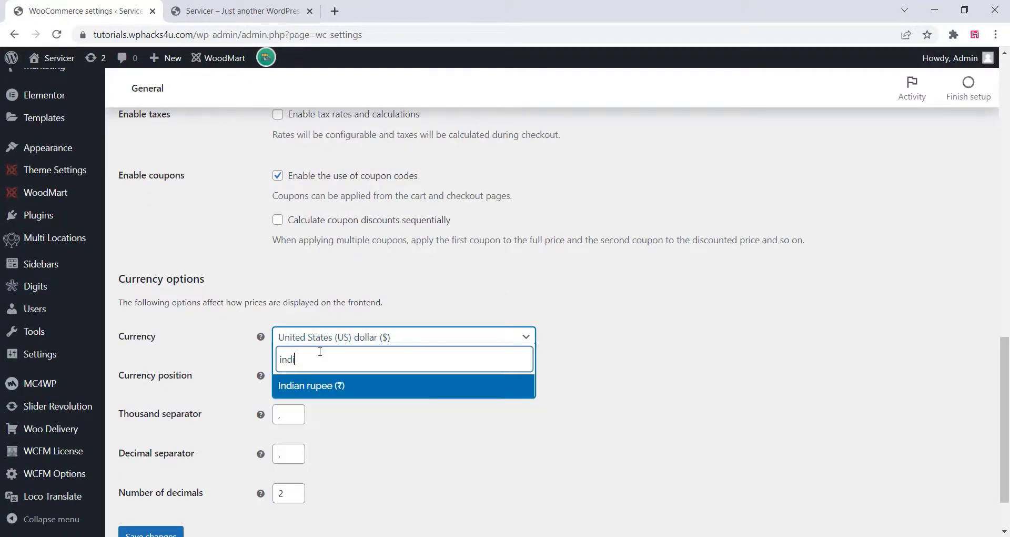
left_click(331, 390)
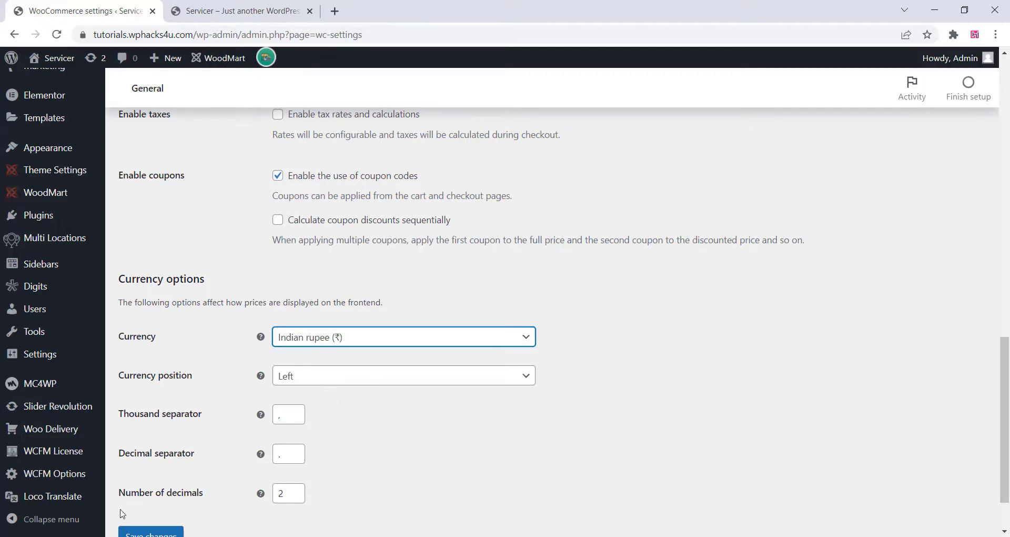
scroll(168, 516, "down", 2)
left_click(157, 472)
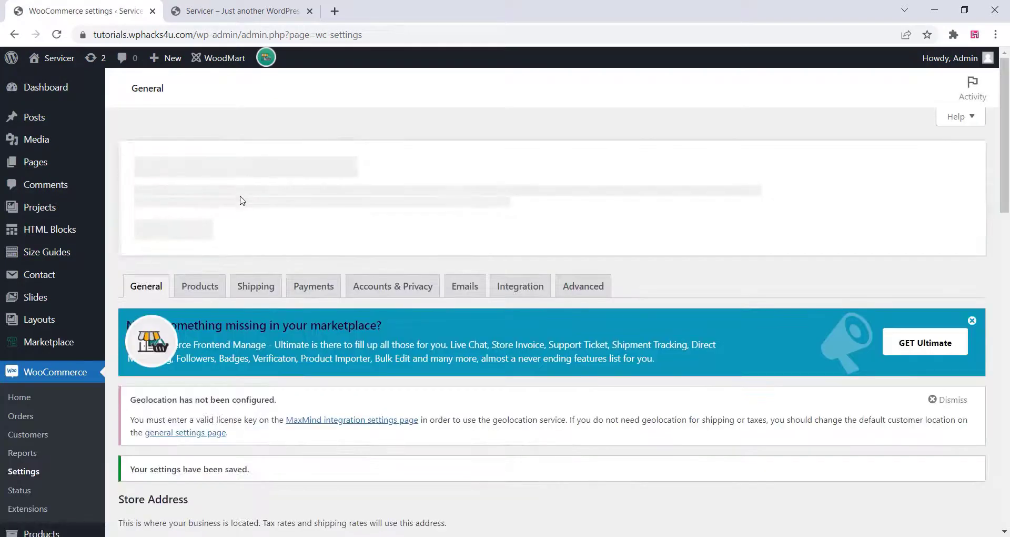
Review the WooCommerce product settings for shop page, measurements, reviews and product ratings
left_click(199, 295)
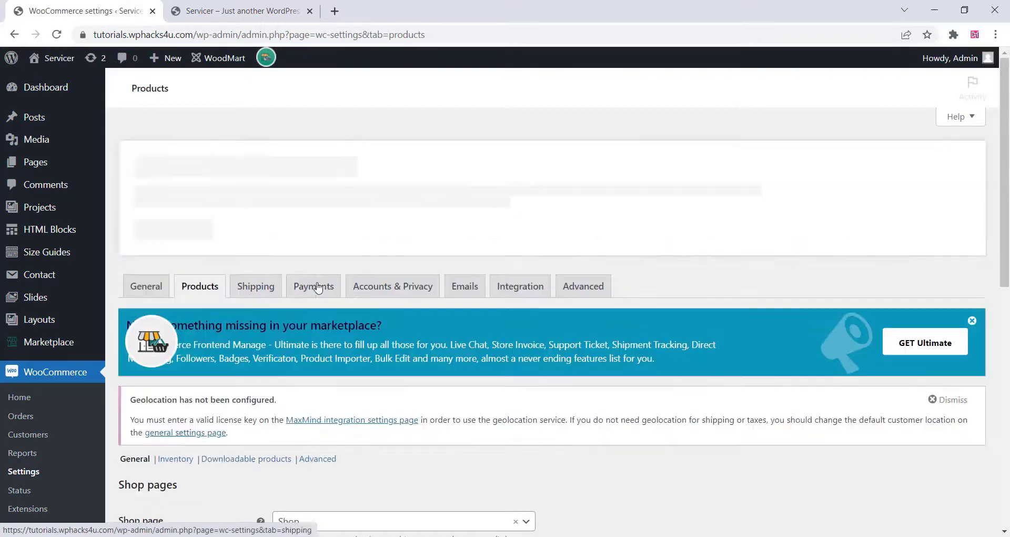
scroll(321, 285, "down", 7)
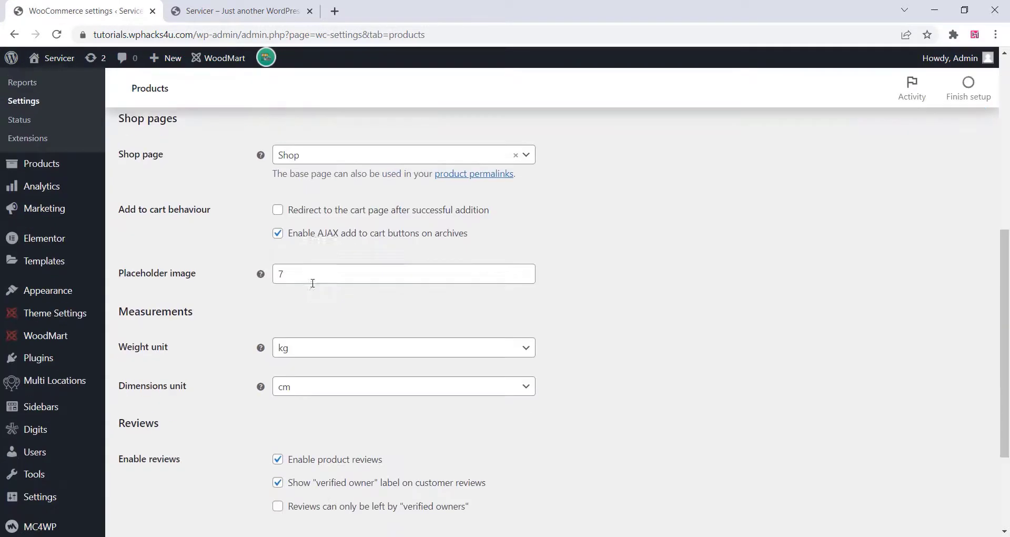
scroll(313, 285, "down", 2)
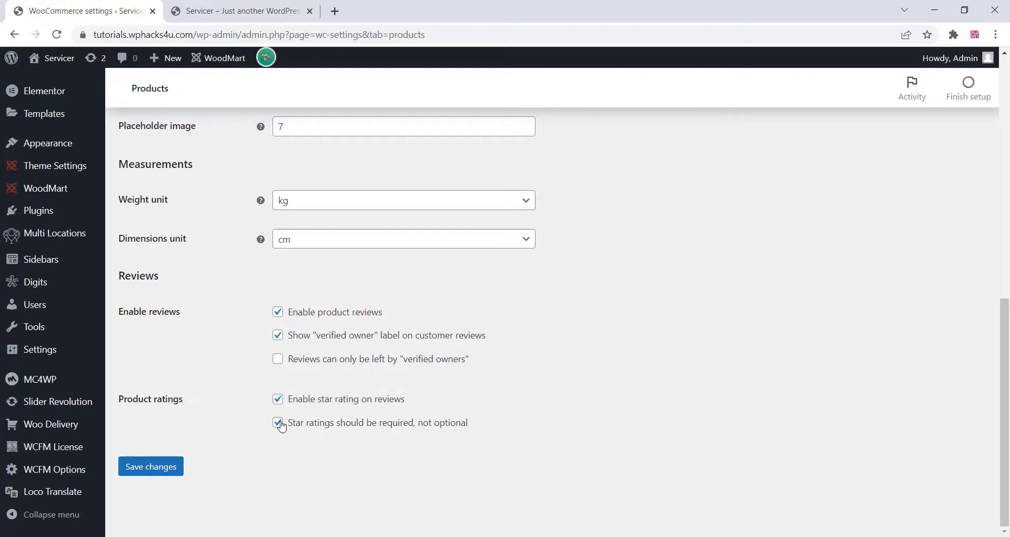
scroll(253, 409, "up", 1)
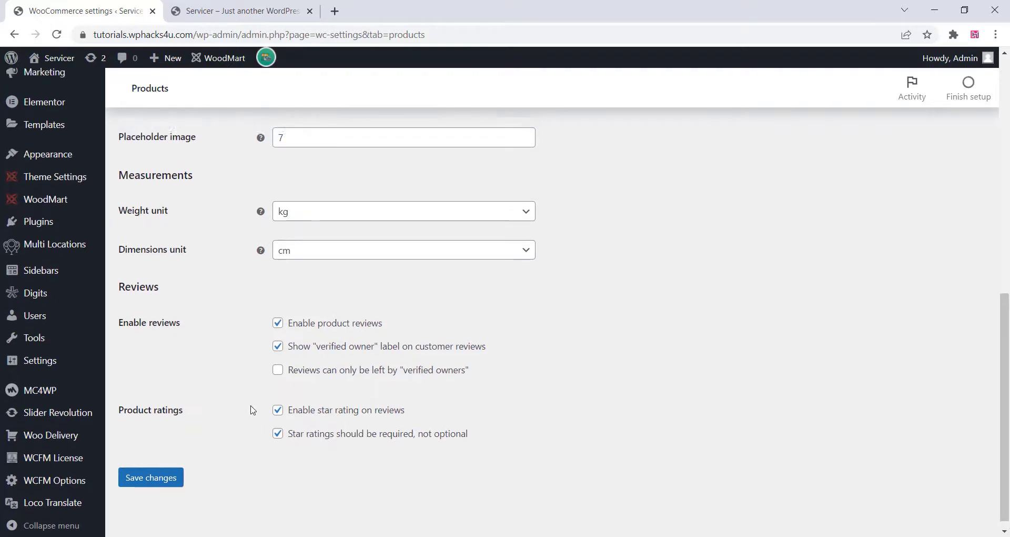
scroll(253, 410, "up", 8)
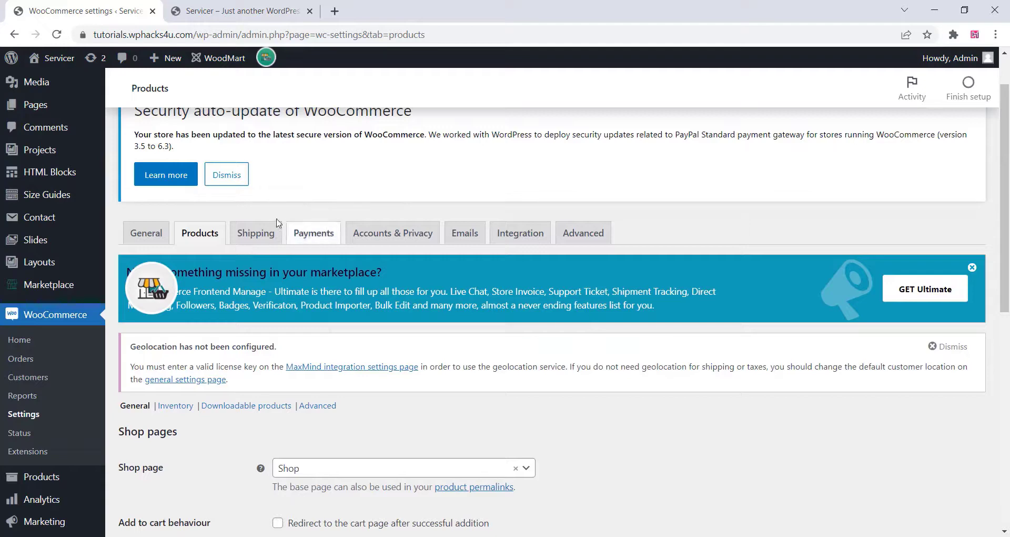
Add a shipping zone named india covering the India region, with Flat rate as its shipping method
left_click(253, 234)
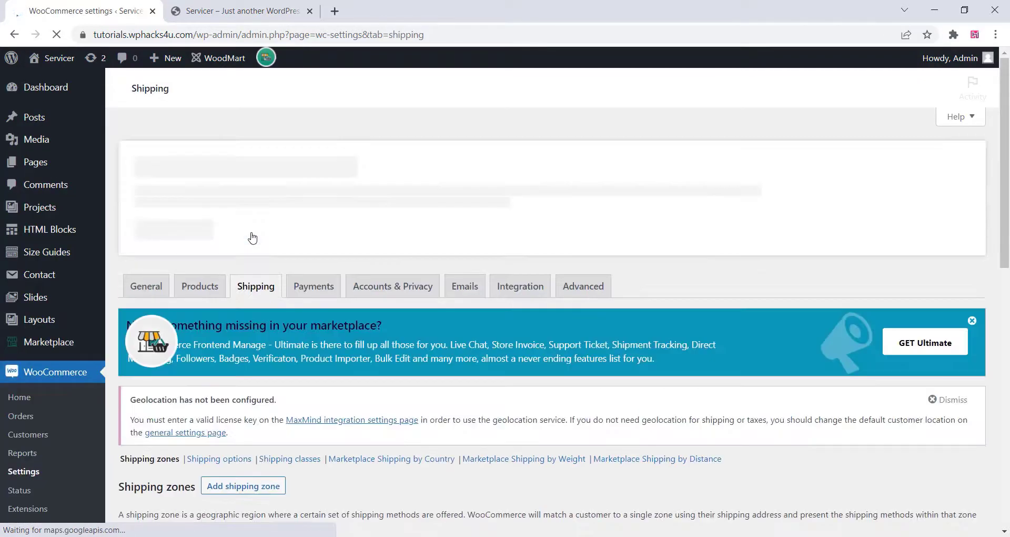
scroll(252, 240, "down", 5)
left_click(227, 164)
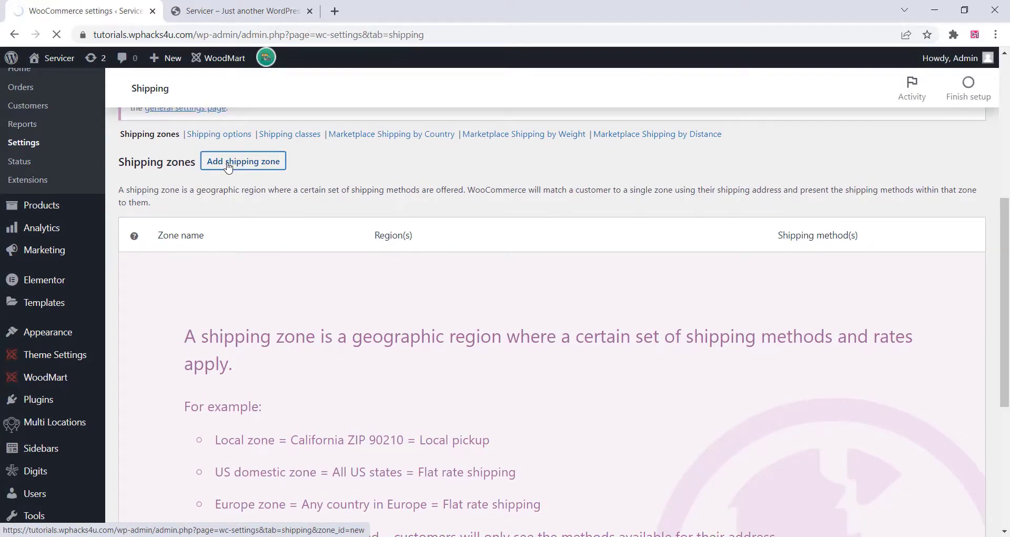
scroll(230, 167, "down", 5)
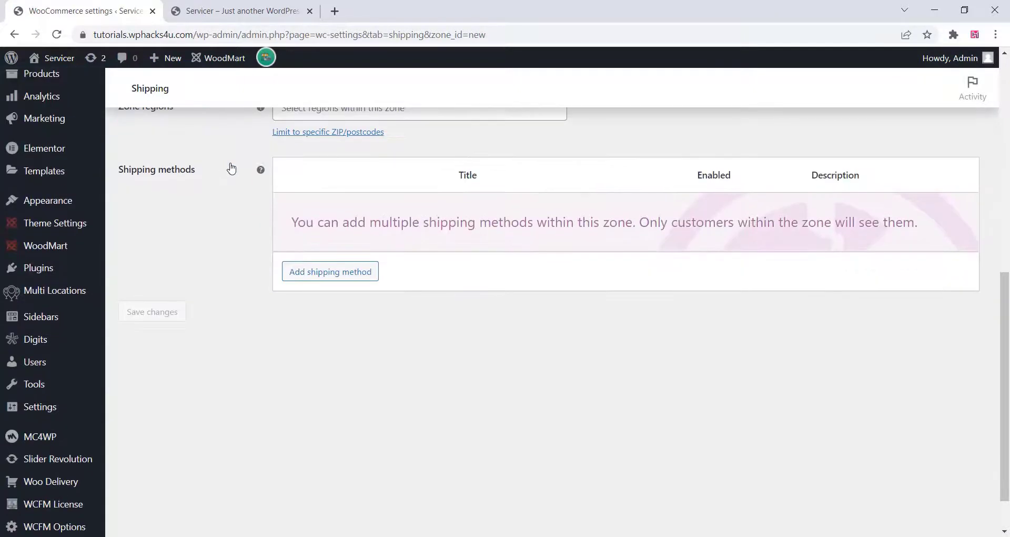
scroll(230, 167, "up", 3)
left_click(297, 195)
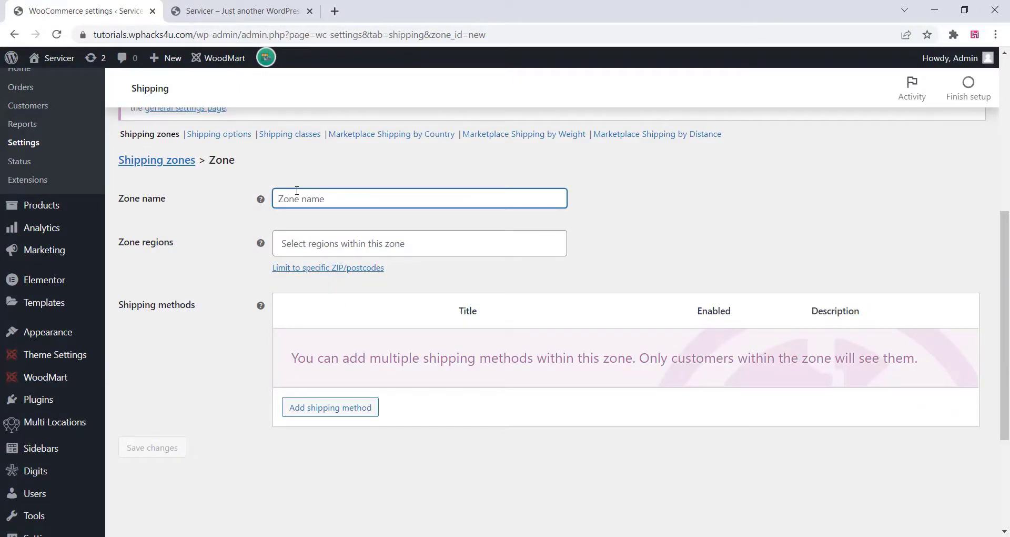
type("india")
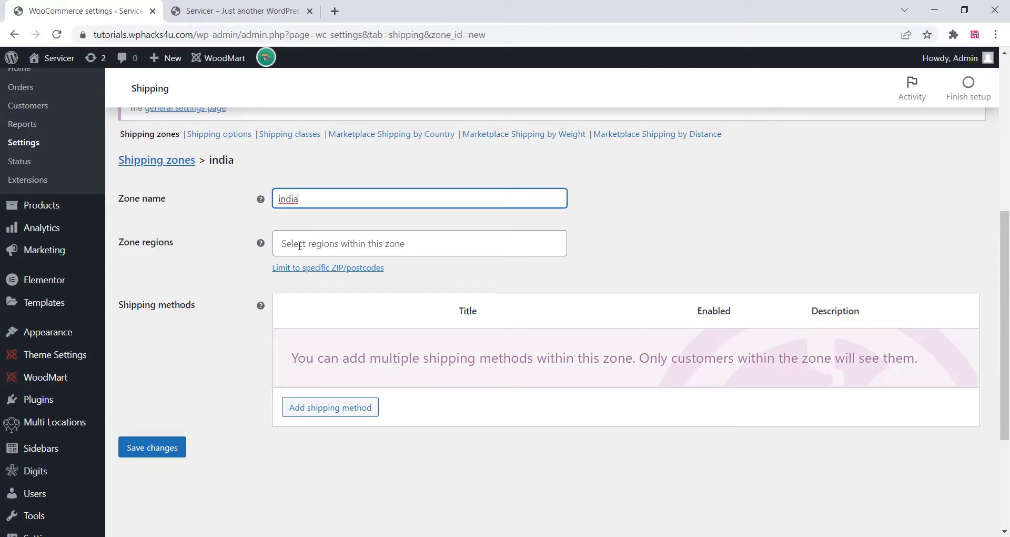
left_click(299, 245)
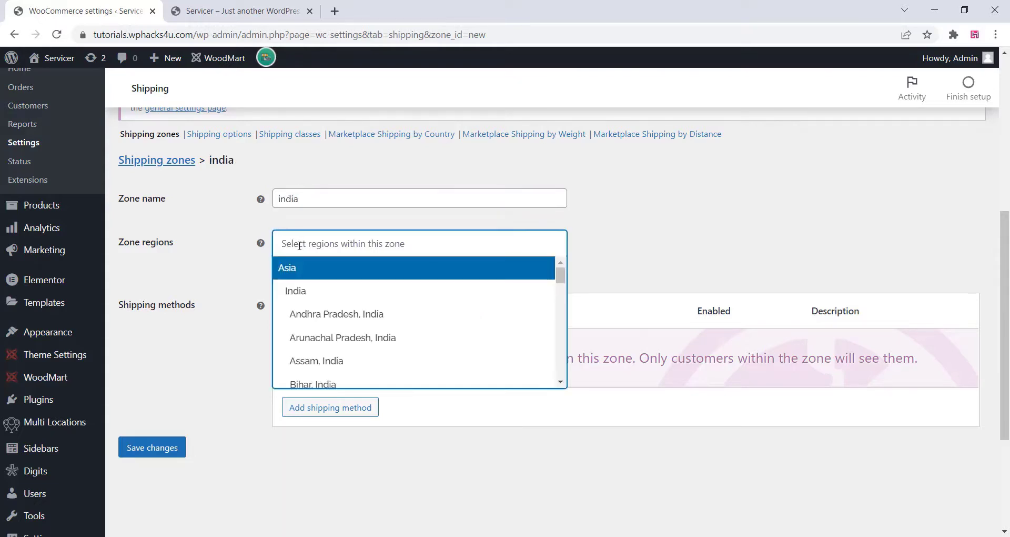
left_click(316, 293)
left_click(323, 406)
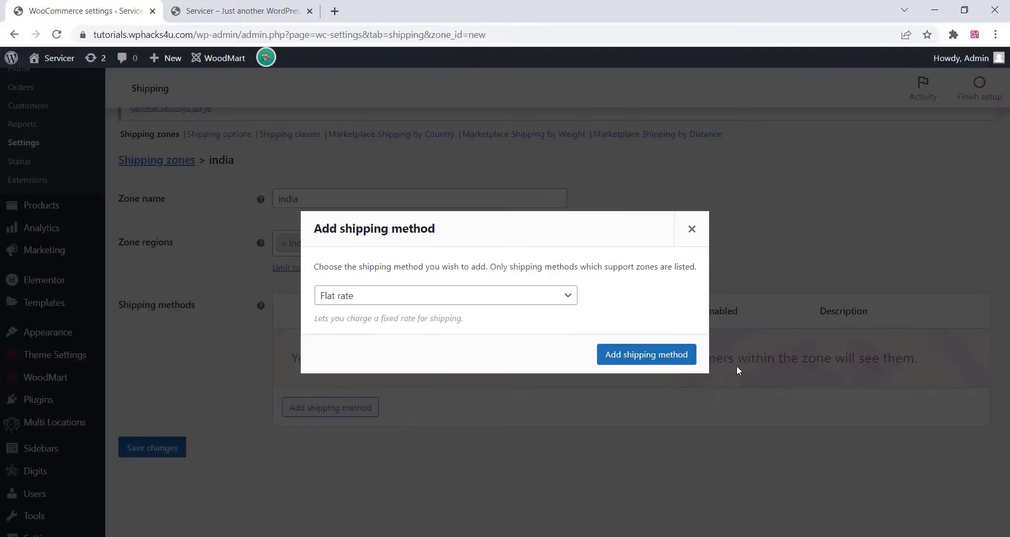
left_click(642, 355)
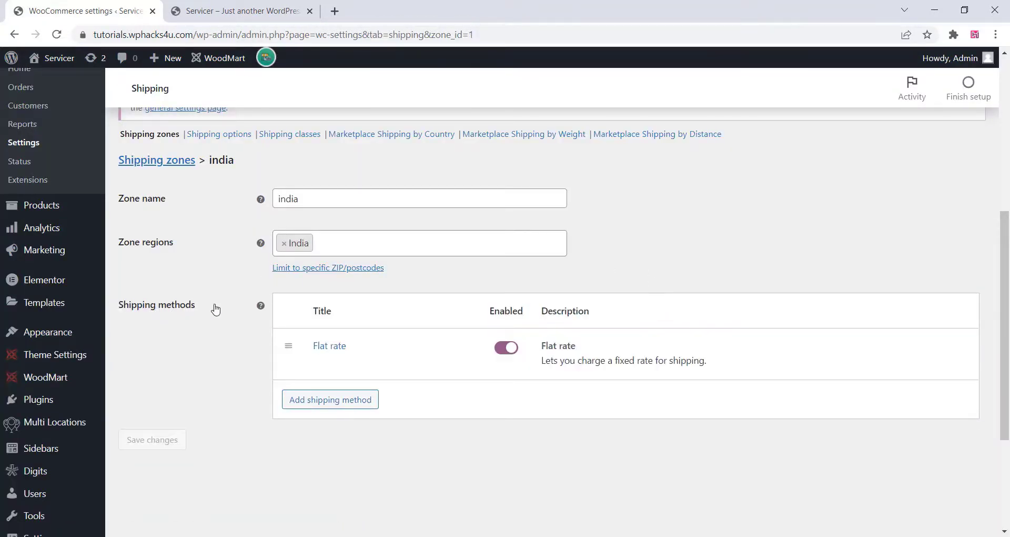
Enable Cash on delivery as a WooCommerce payment method and save the payment settings
scroll(215, 309, "up", 3)
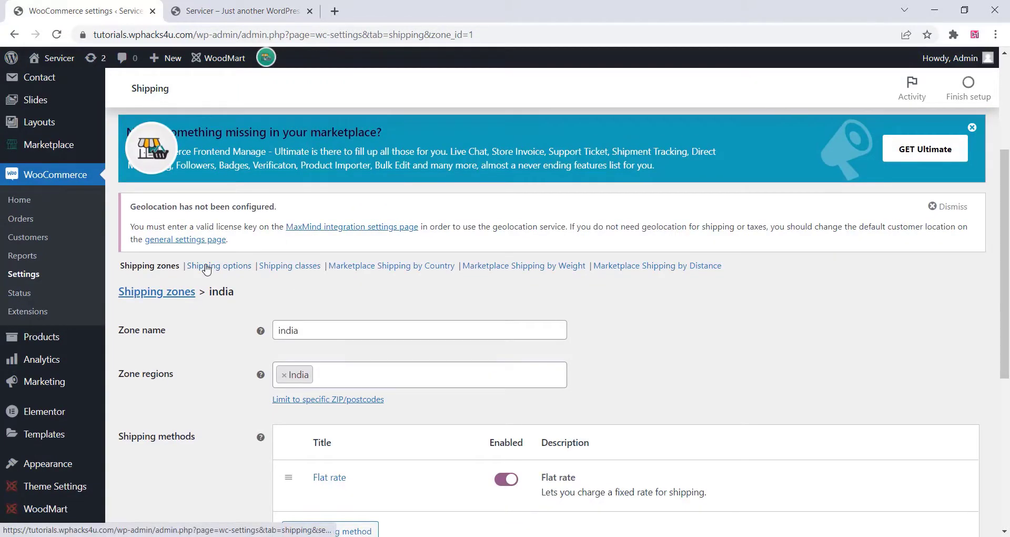
scroll(208, 265, "up", 3)
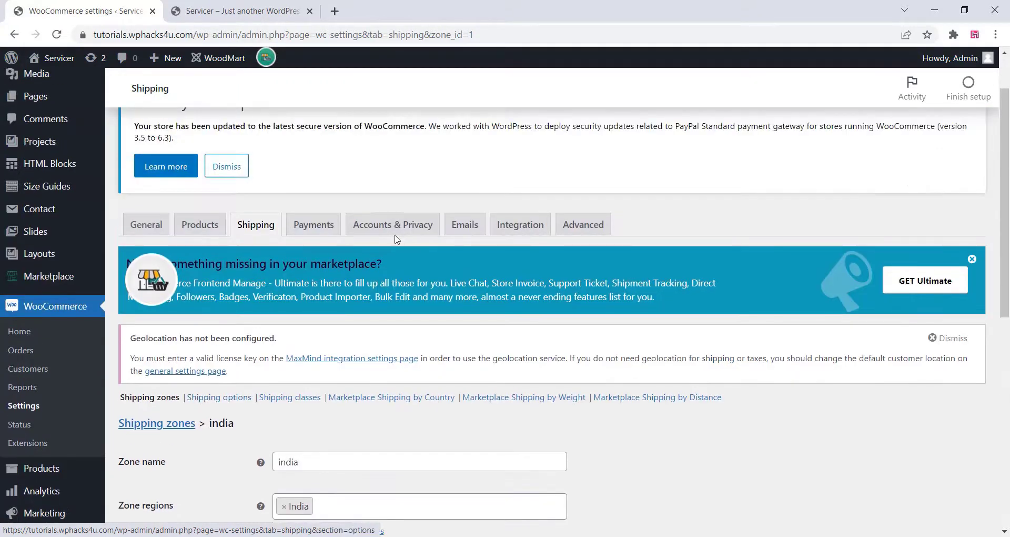
left_click(308, 232)
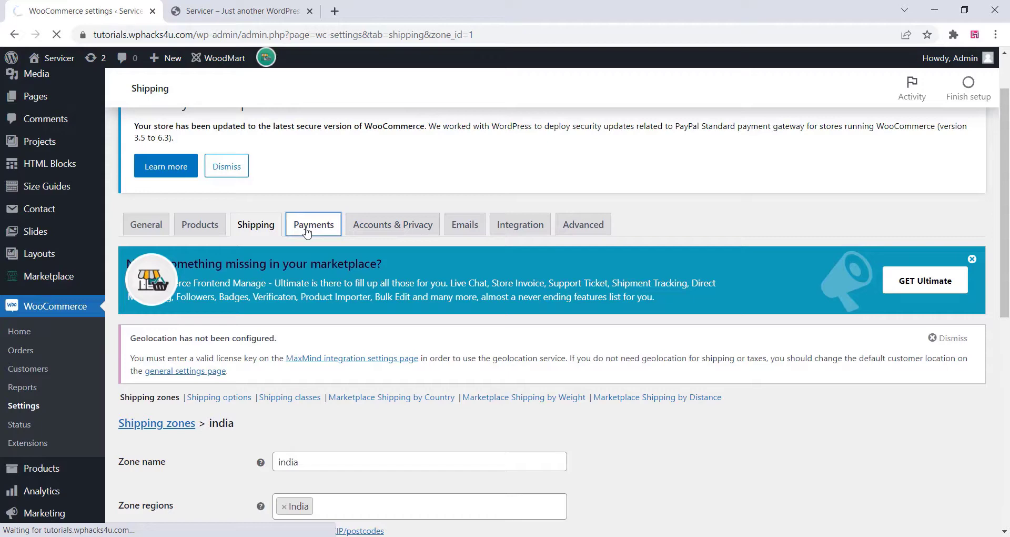
scroll(307, 233, "down", 3)
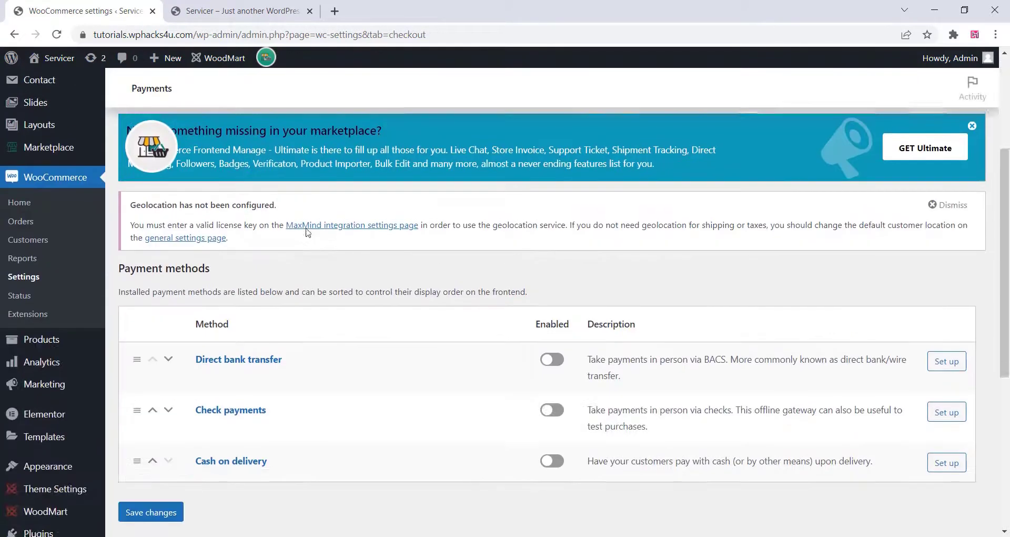
scroll(473, 363, "down", 3)
left_click(562, 331)
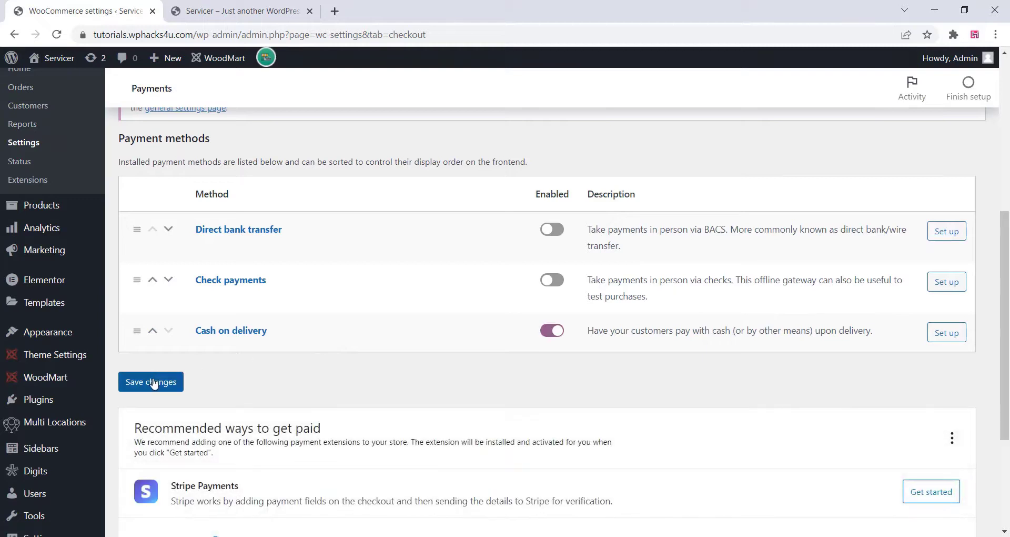
left_click(164, 382)
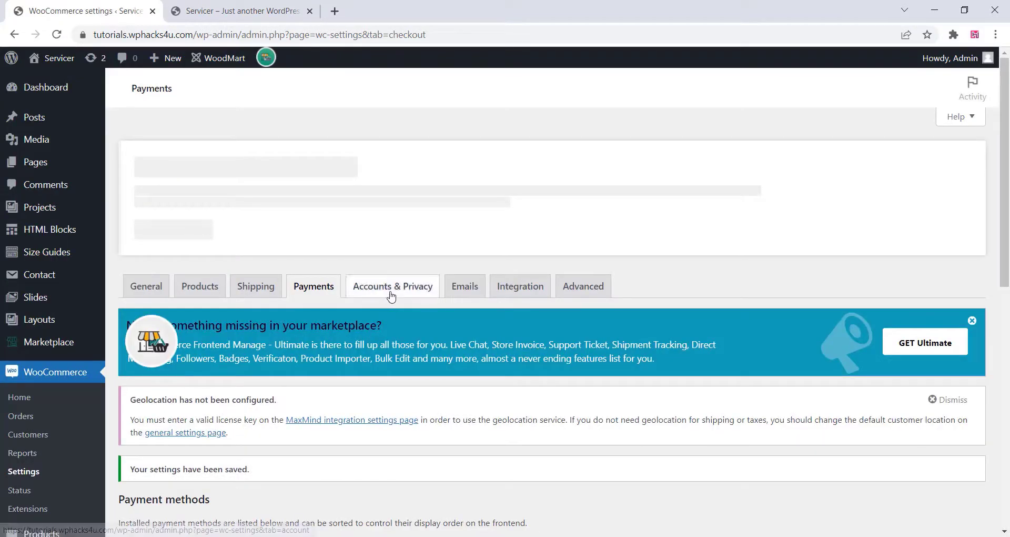
In the accounts and privacy settings, disallow orders without an account and allow customers to log in and create accounts during checkout
left_click(391, 295)
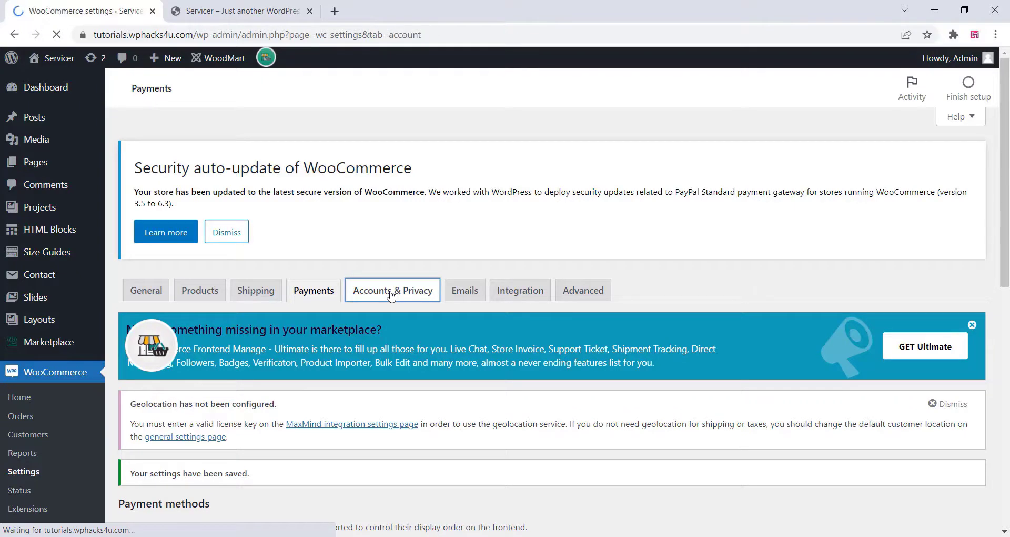
scroll(329, 305, "down", 4)
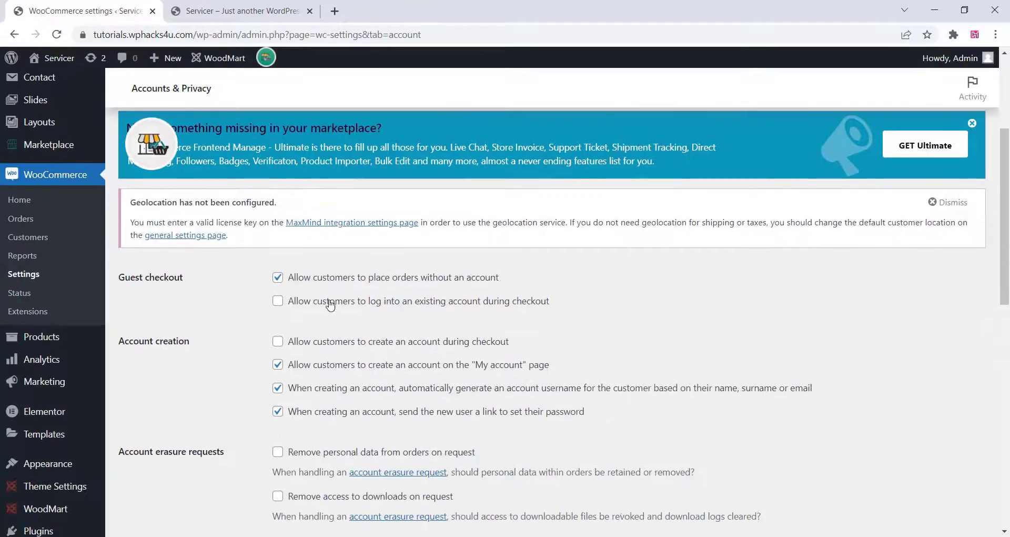
scroll(355, 310, "down", 1)
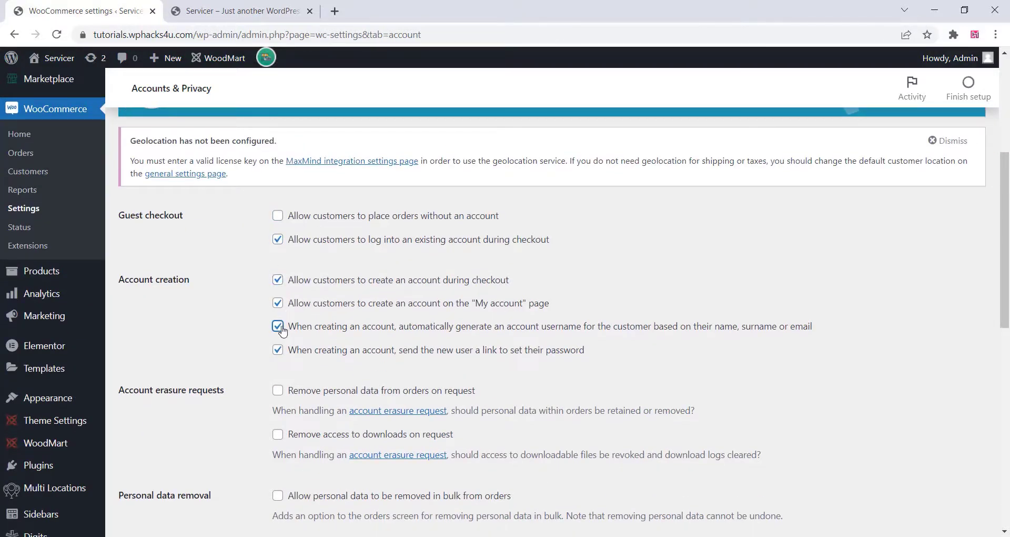
Turn off automatic username generation and the password-setup link for new accounts, and save the account settings
scroll(381, 286, "down", 2)
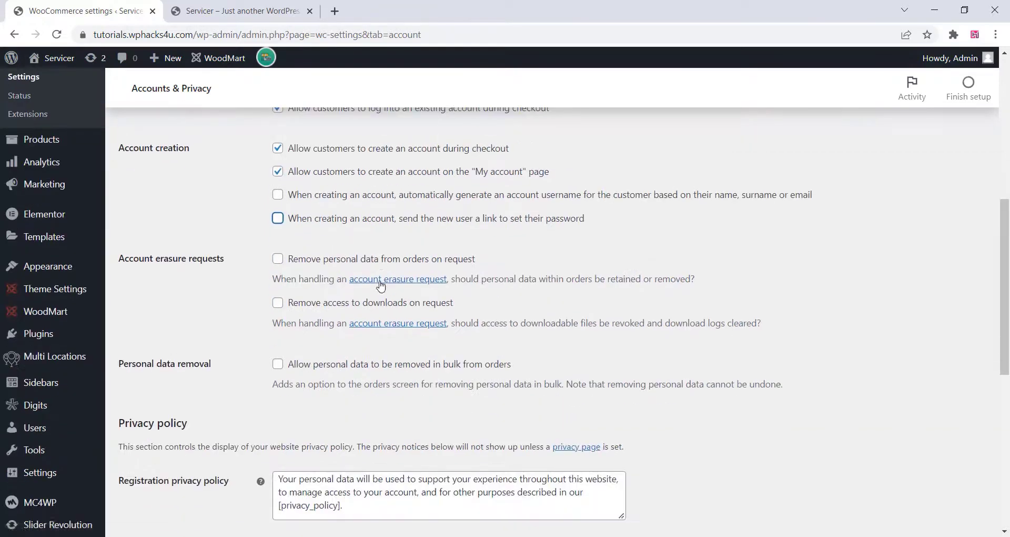
scroll(396, 210, "down", 1)
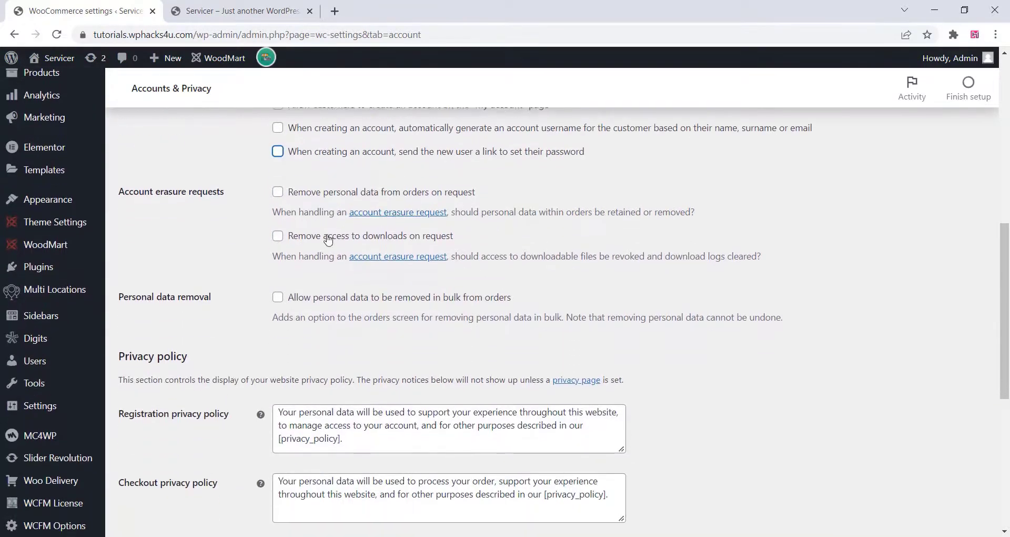
scroll(327, 236, "down", 2)
scroll(328, 240, "down", 3)
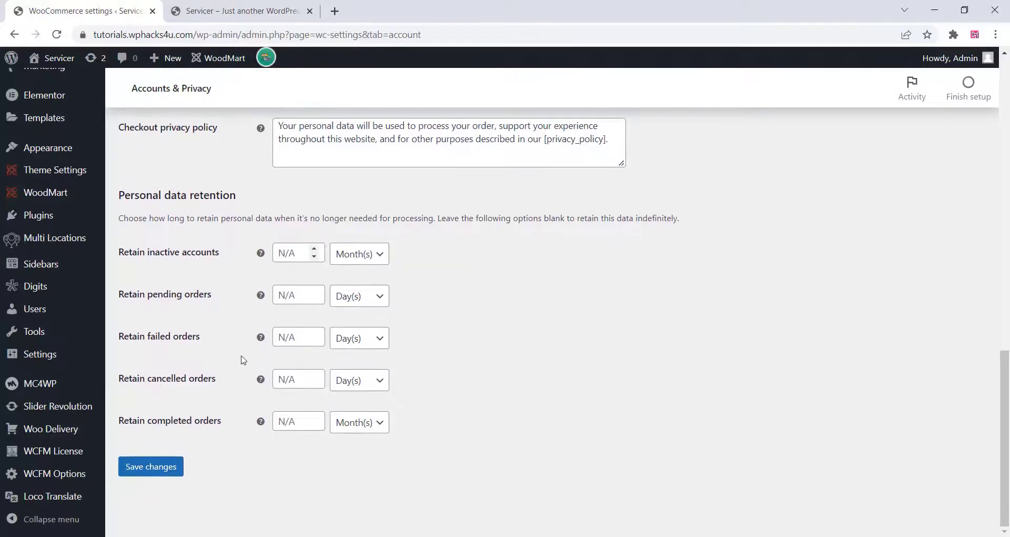
left_click(138, 467)
Review the WooCommerce email notifications and sender options, and the advanced page setup and checkout endpoints
scroll(233, 346, "up", 15)
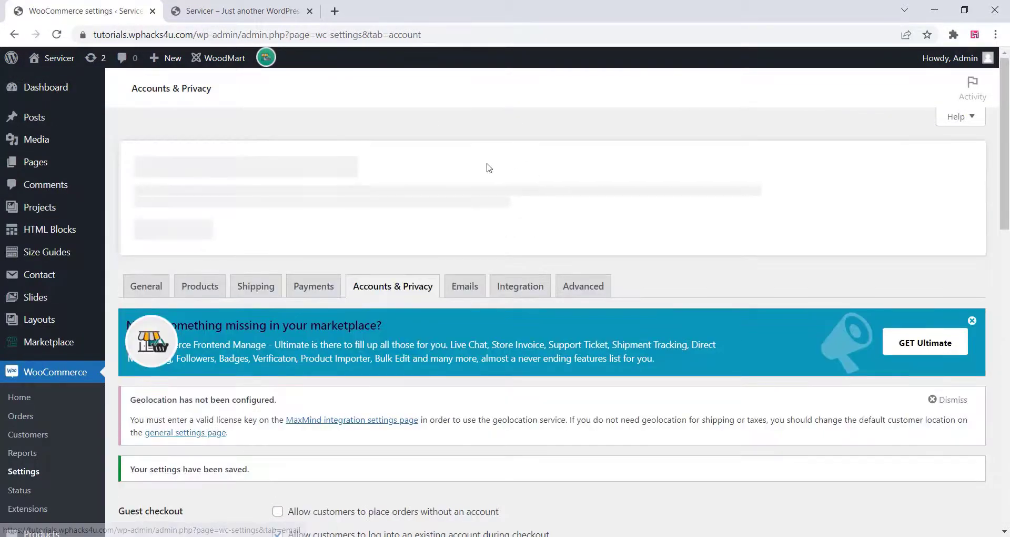
left_click(456, 288)
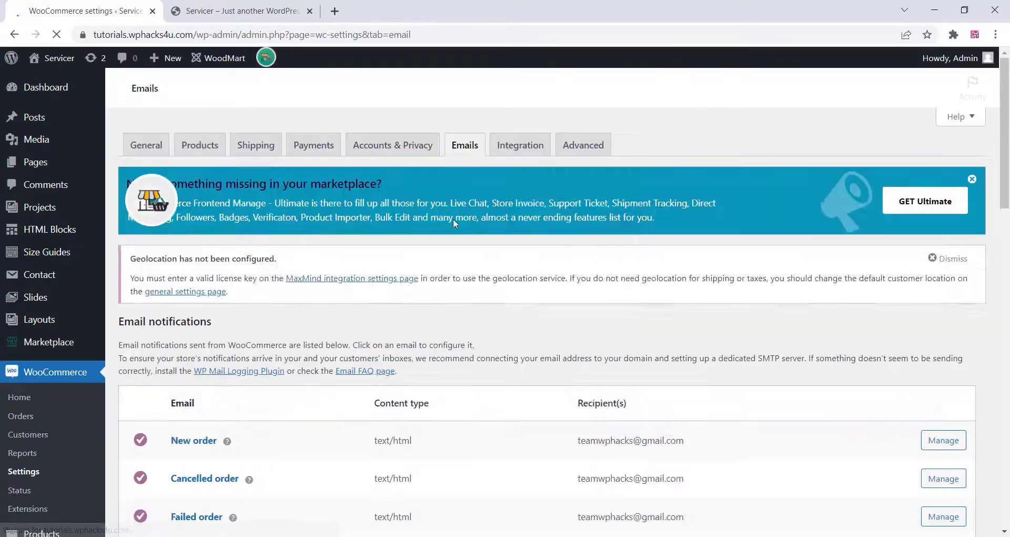
scroll(401, 221, "down", 15)
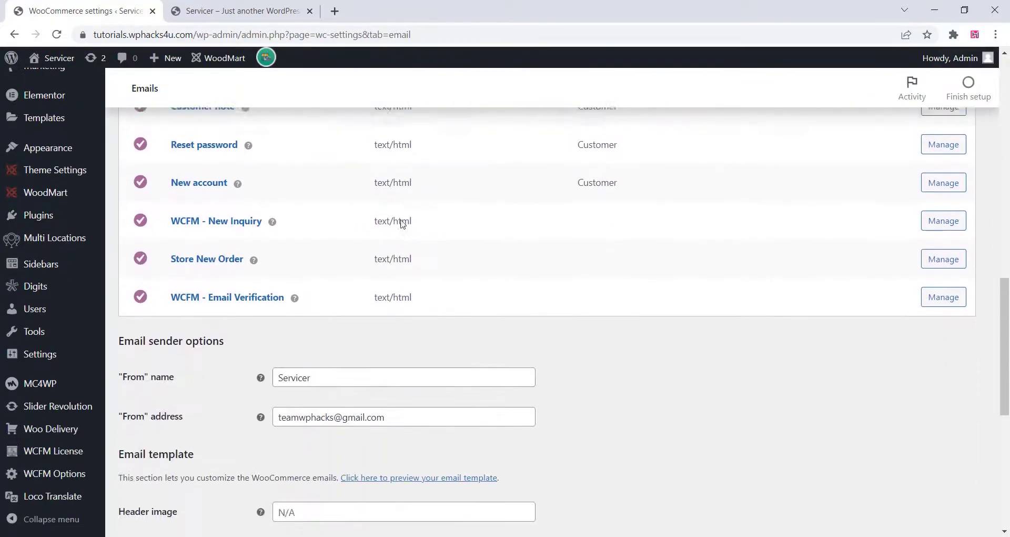
scroll(402, 219, "up", 15)
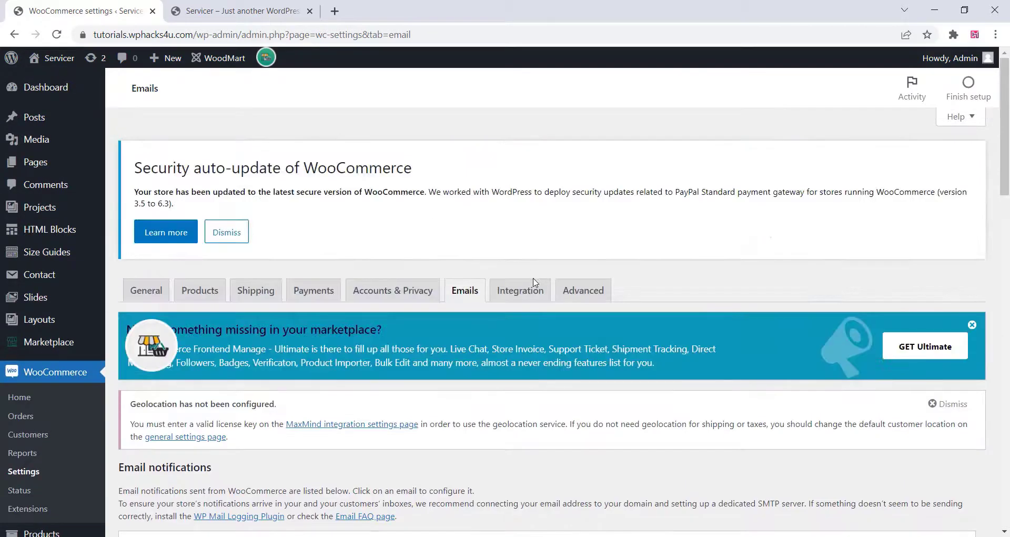
left_click(582, 289)
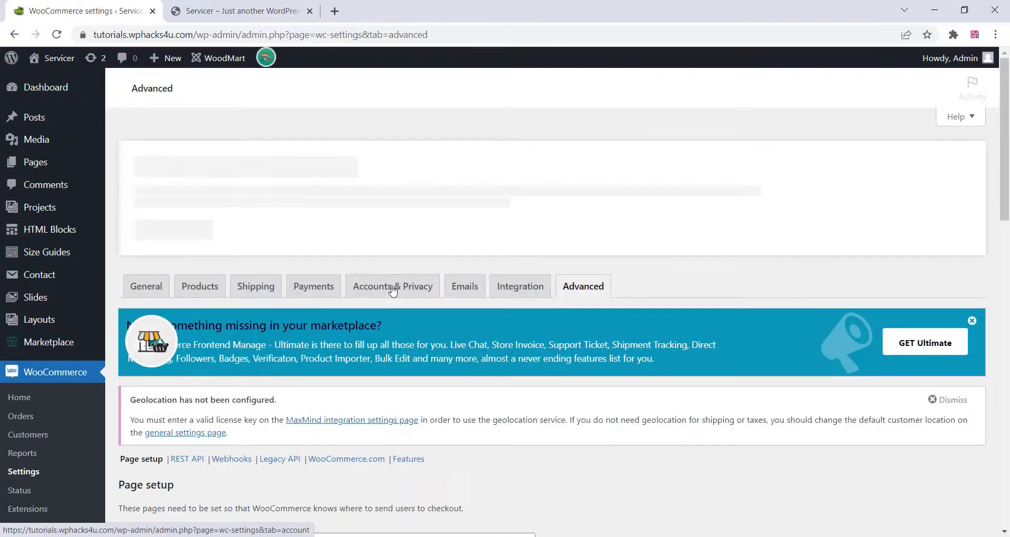
scroll(388, 290, "down", 4)
scroll(360, 289, "down", 12)
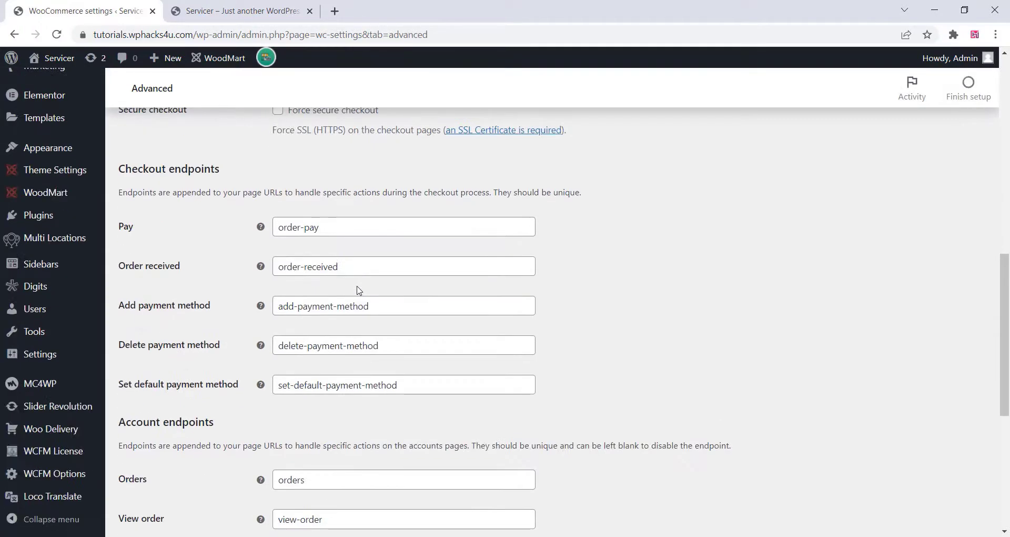
scroll(359, 289, "up", 11)
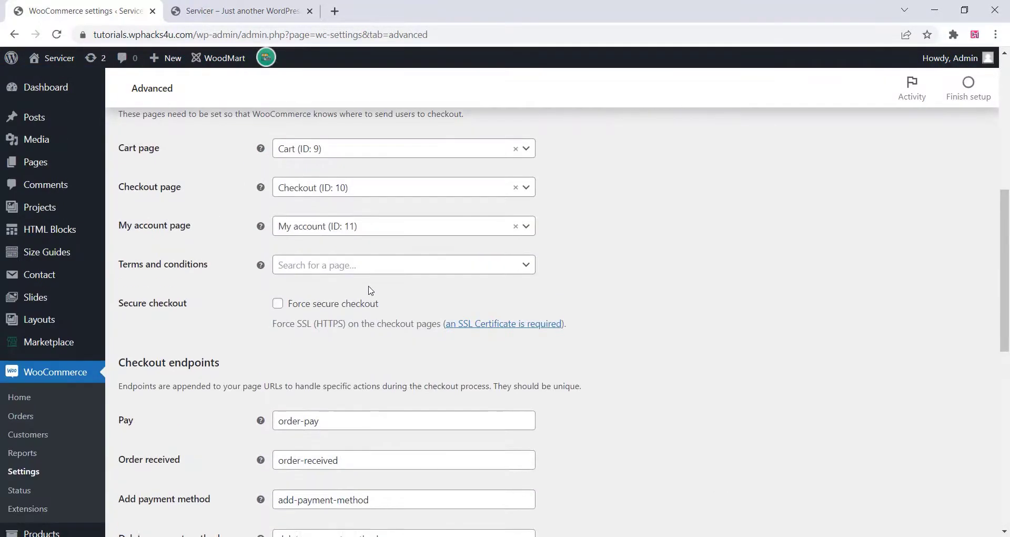
scroll(371, 290, "up", 6)
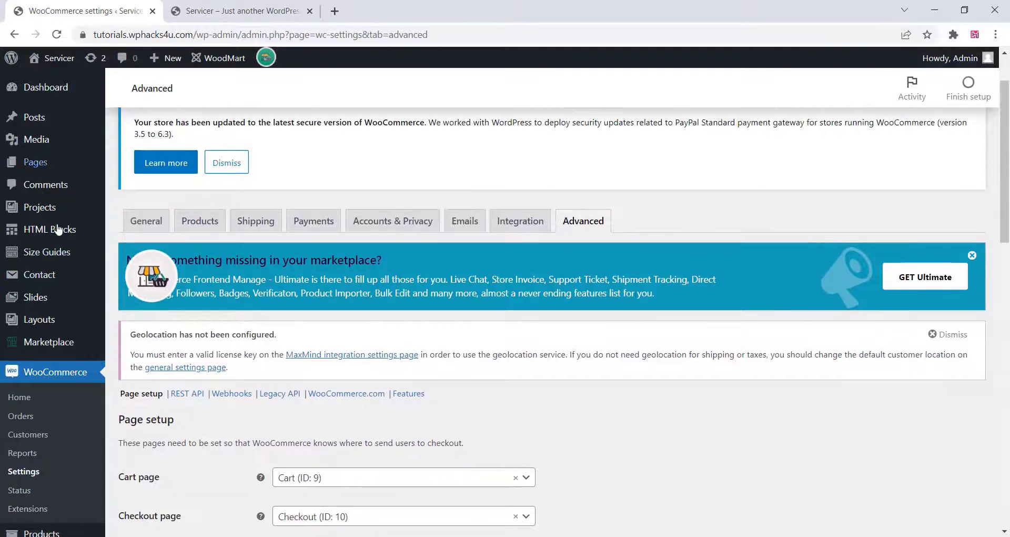
In the WCFM marketplace settings, change the Sold By label to SERVICE PROVIDER
left_click(47, 345)
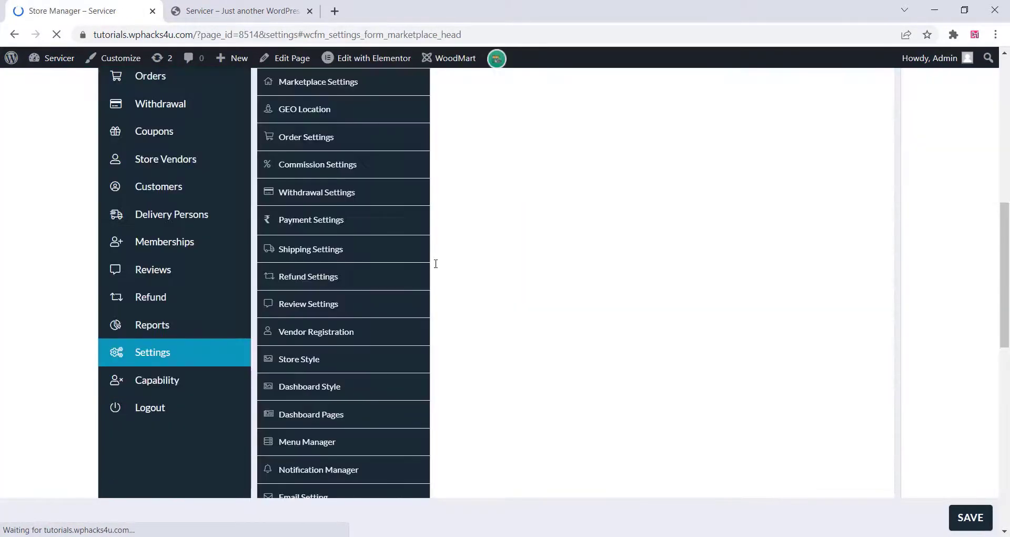
scroll(552, 300, "up", 4)
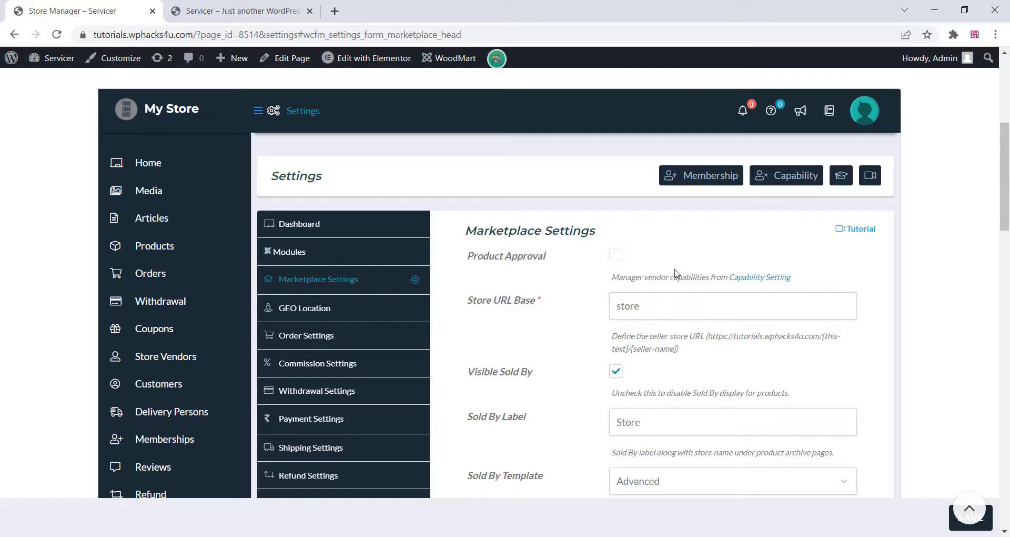
scroll(676, 274, "down", 1)
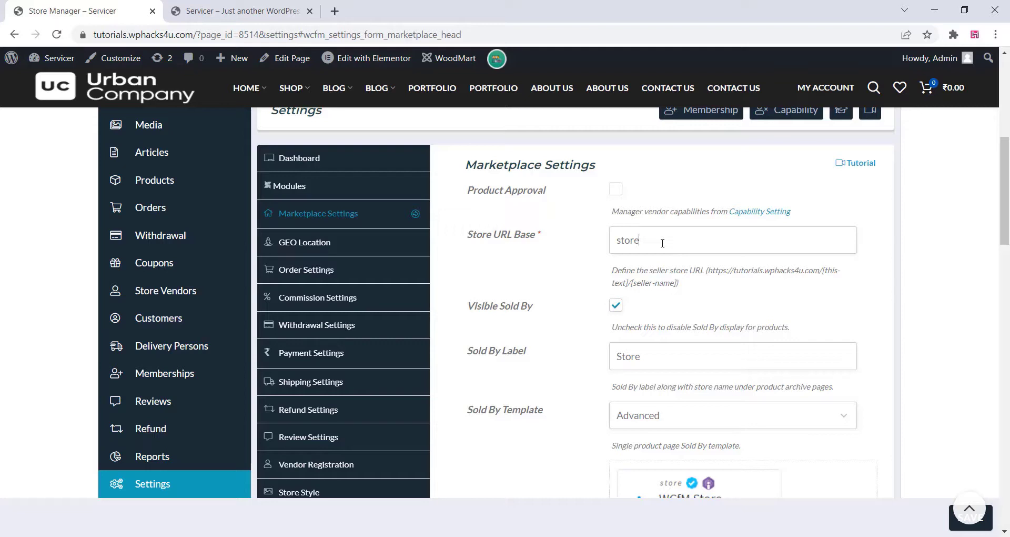
left_click(661, 243)
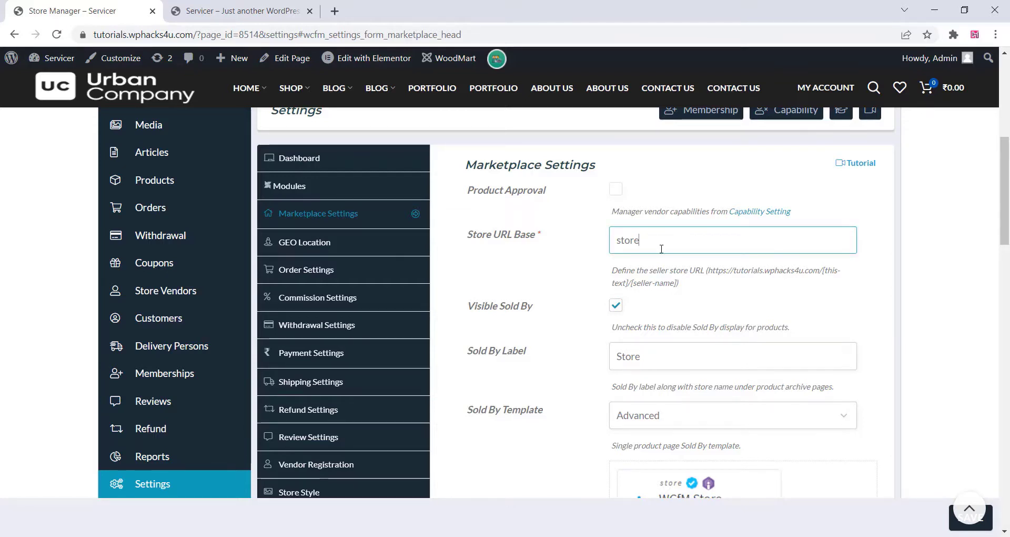
scroll(662, 249, "down", 3)
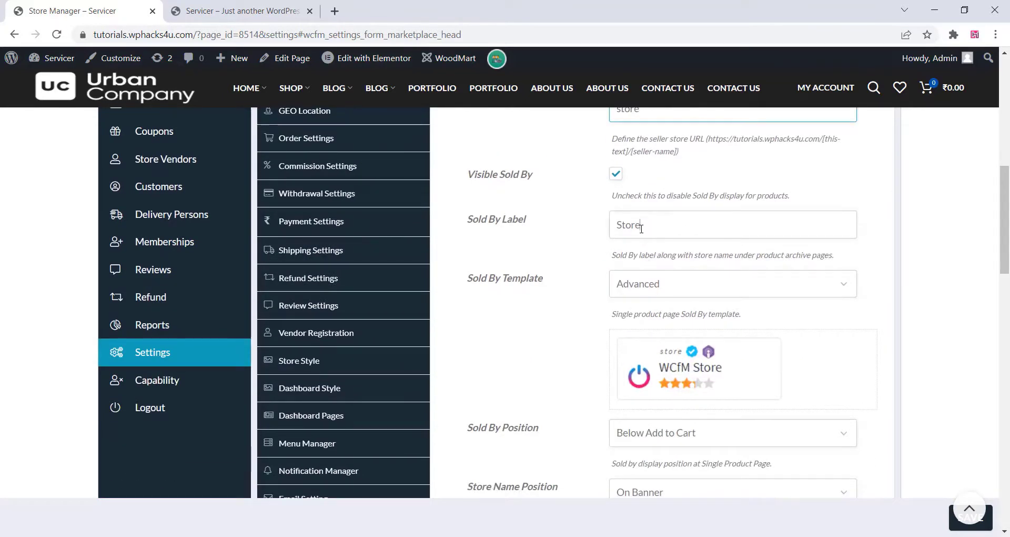
double_click(642, 228)
key("Caps_Lock")
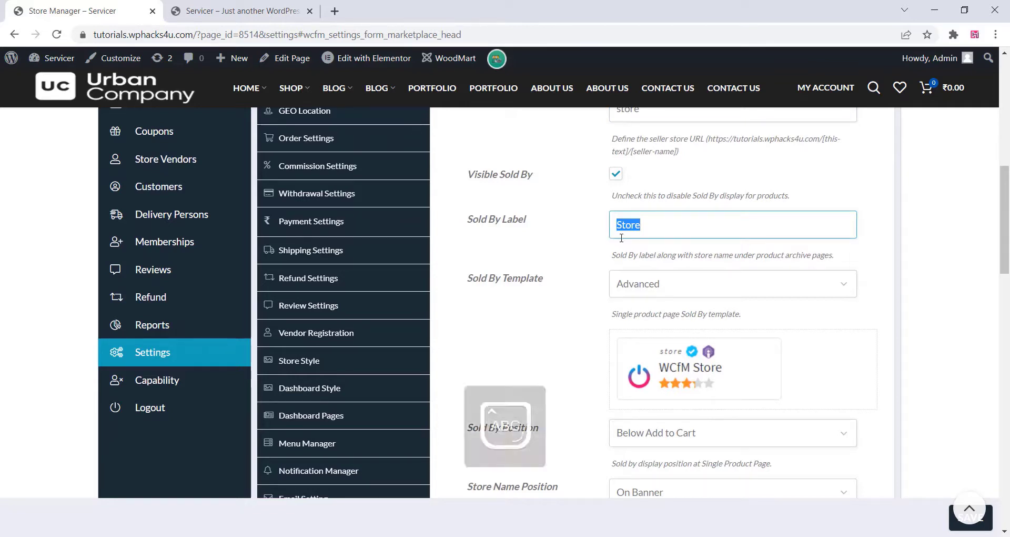
type("SERVICE PROVIDER")
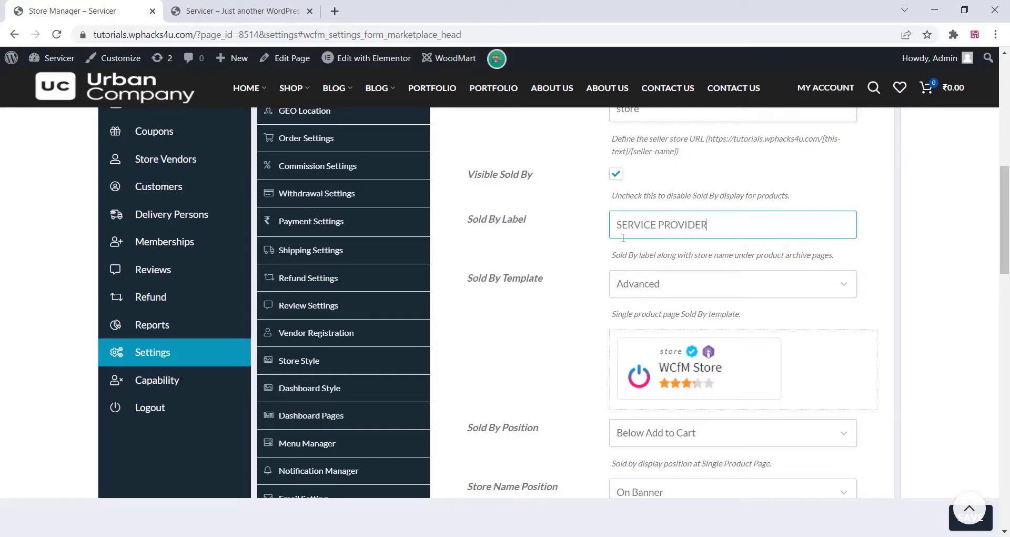
Keep the Advanced Sold By template, check the remaining store display and banner options, and save the marketplace settings
left_click(658, 287)
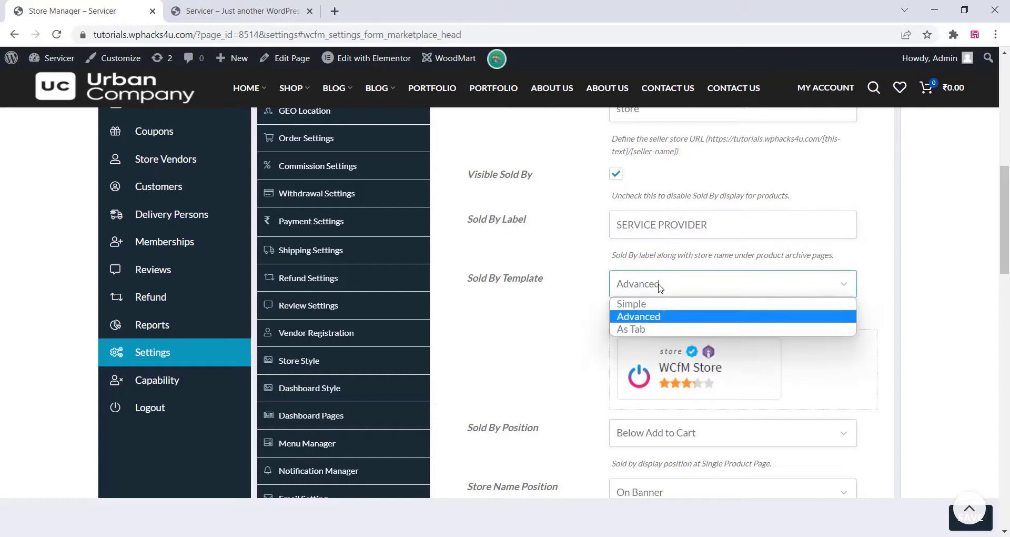
left_click(542, 302)
scroll(541, 295, "down", 3)
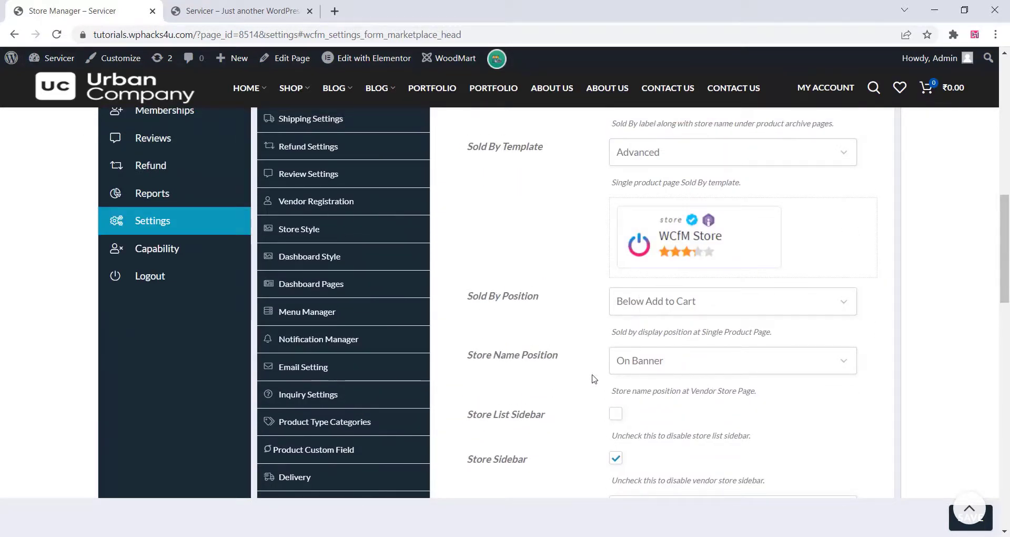
scroll(593, 379, "down", 3)
scroll(598, 358, "down", 3)
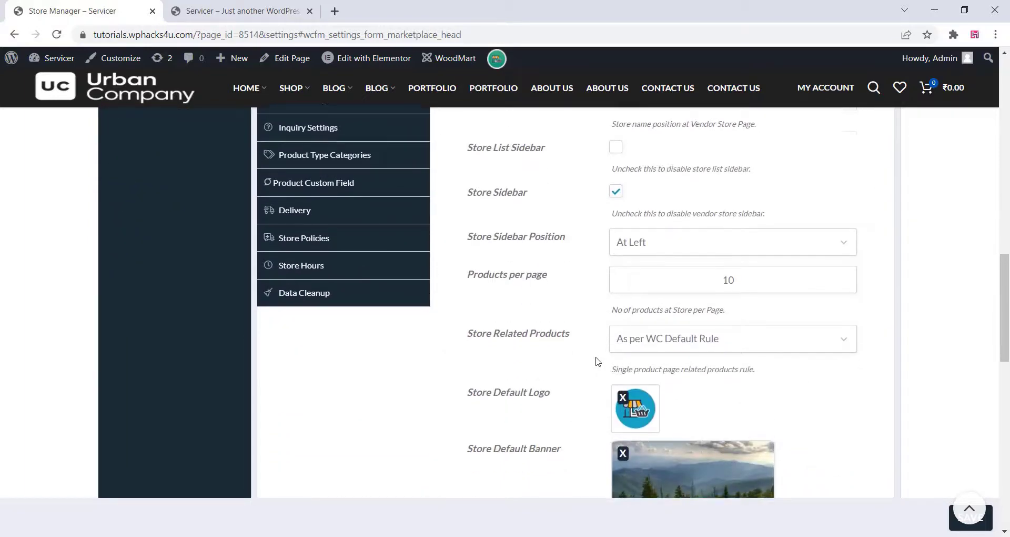
scroll(597, 361, "down", 3)
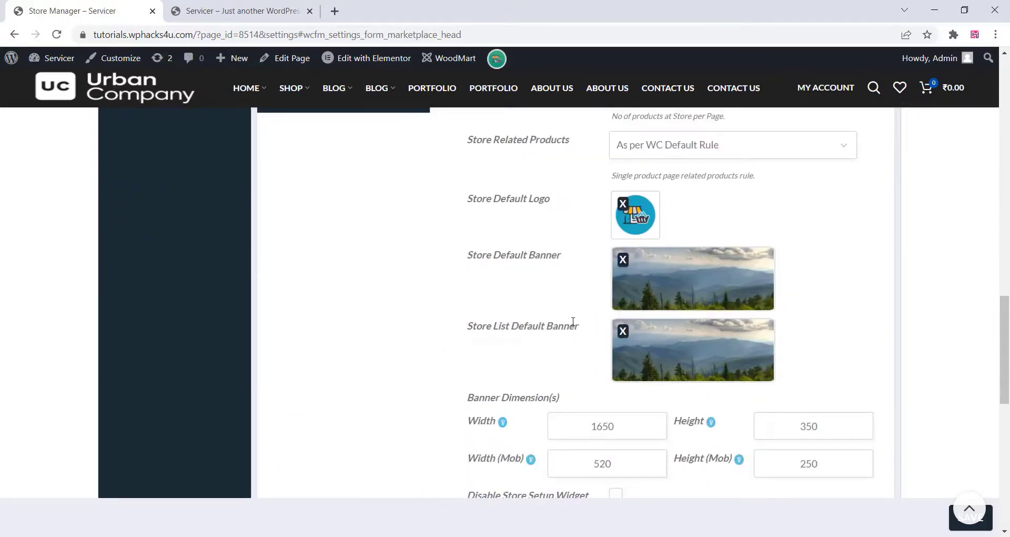
scroll(573, 322, "down", 3)
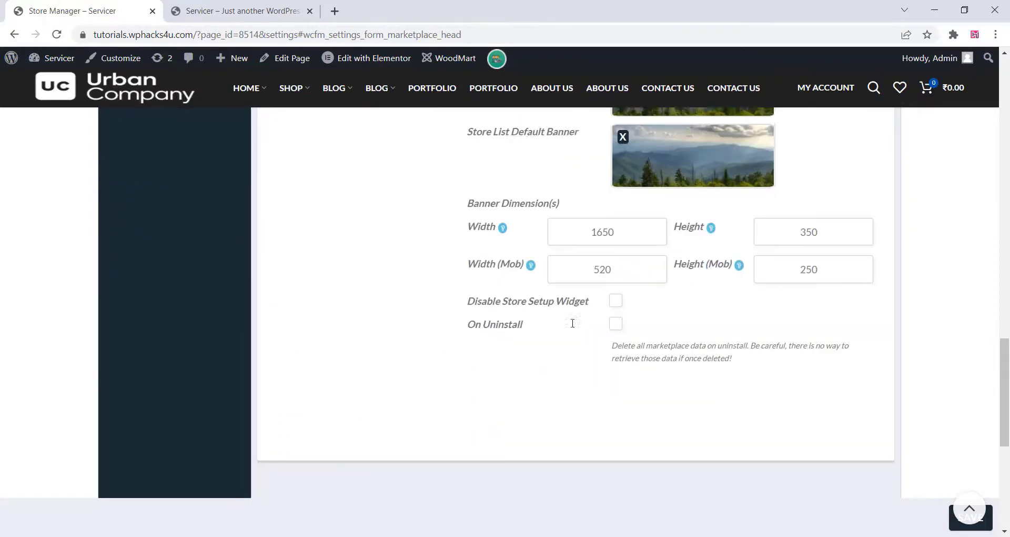
left_click(962, 527)
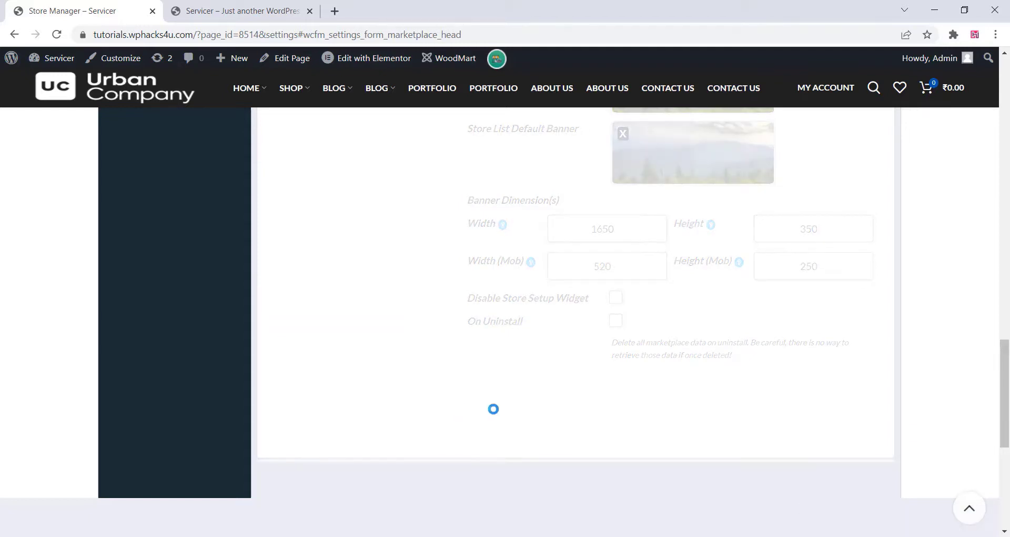
Review the WCFM dashboard settings and the list of enabled modules in the module controller
scroll(478, 394, "up", 12)
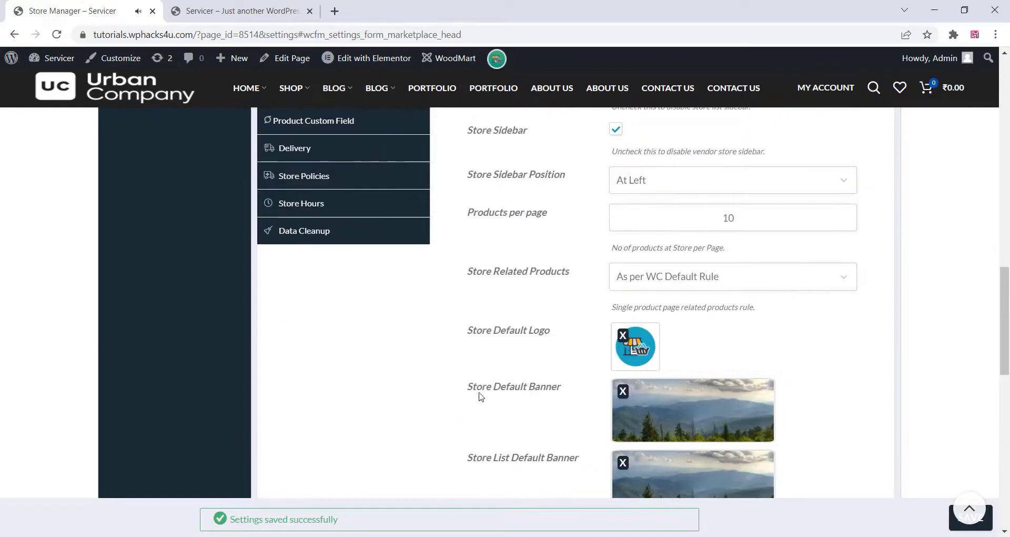
scroll(384, 246, "up", 3)
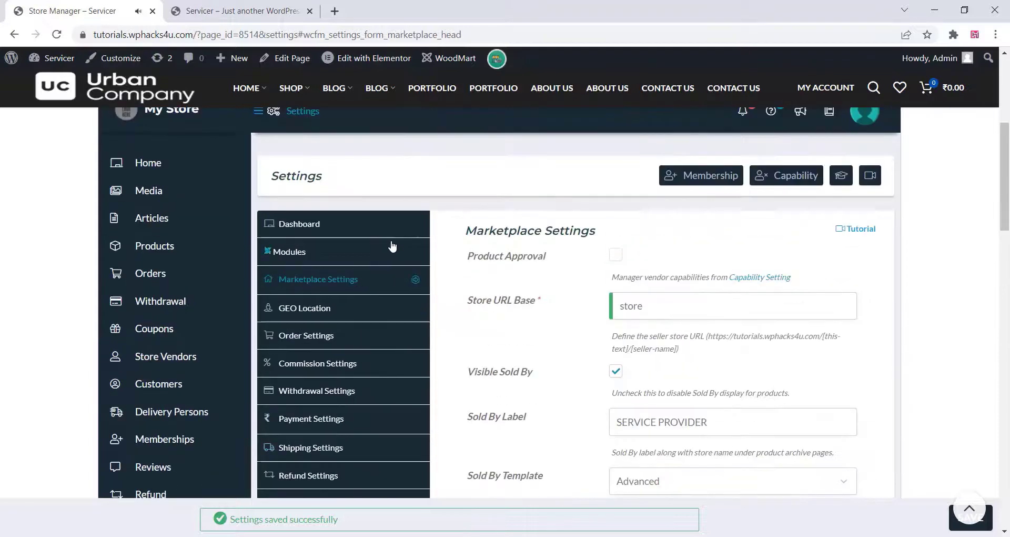
left_click(327, 227)
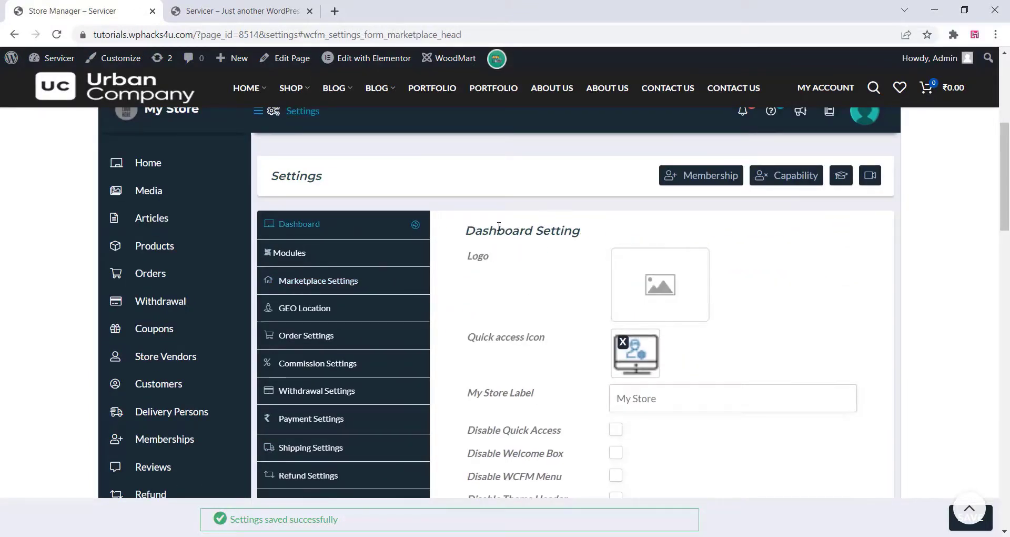
scroll(499, 227, "down", 10)
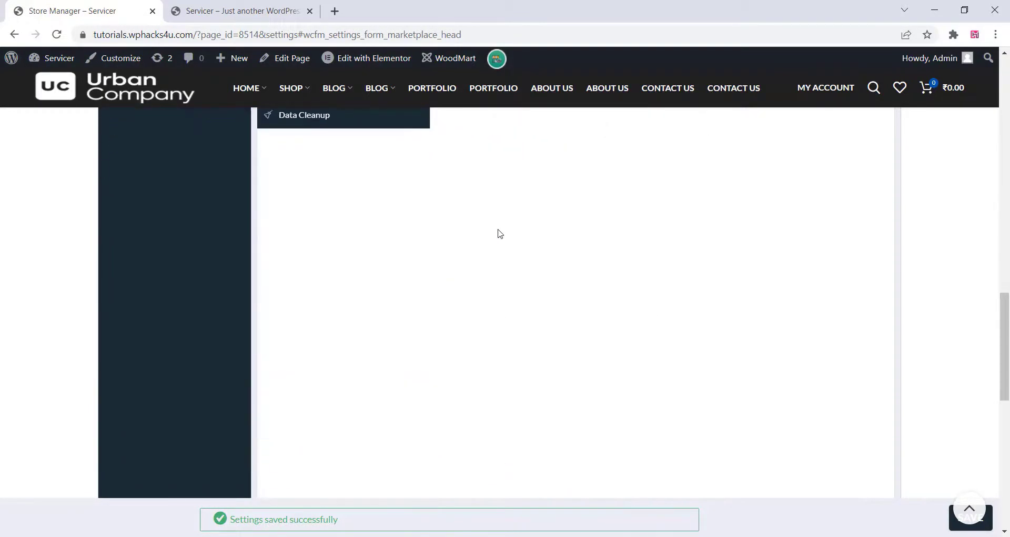
scroll(500, 234, "up", 10)
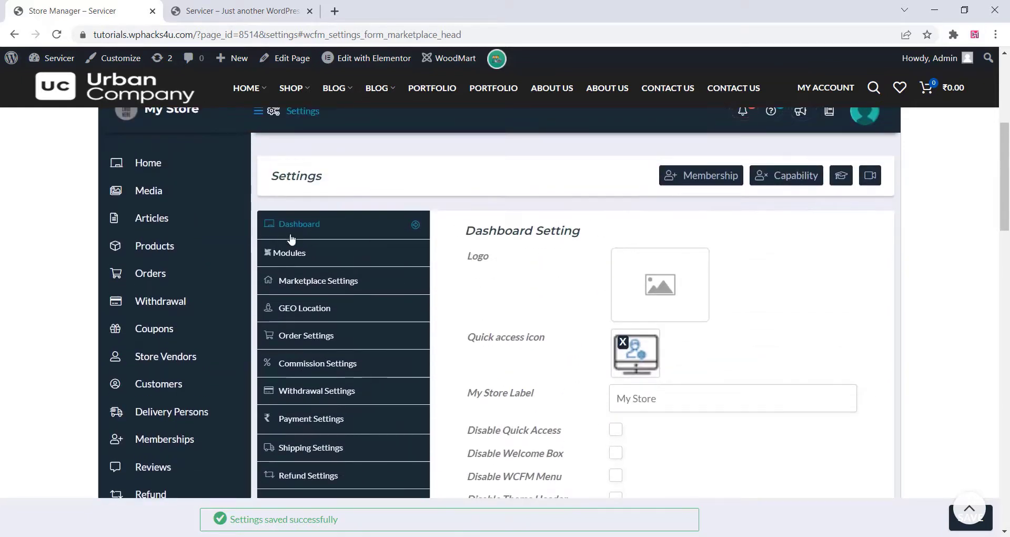
left_click(292, 253)
scroll(490, 259, "down", 7)
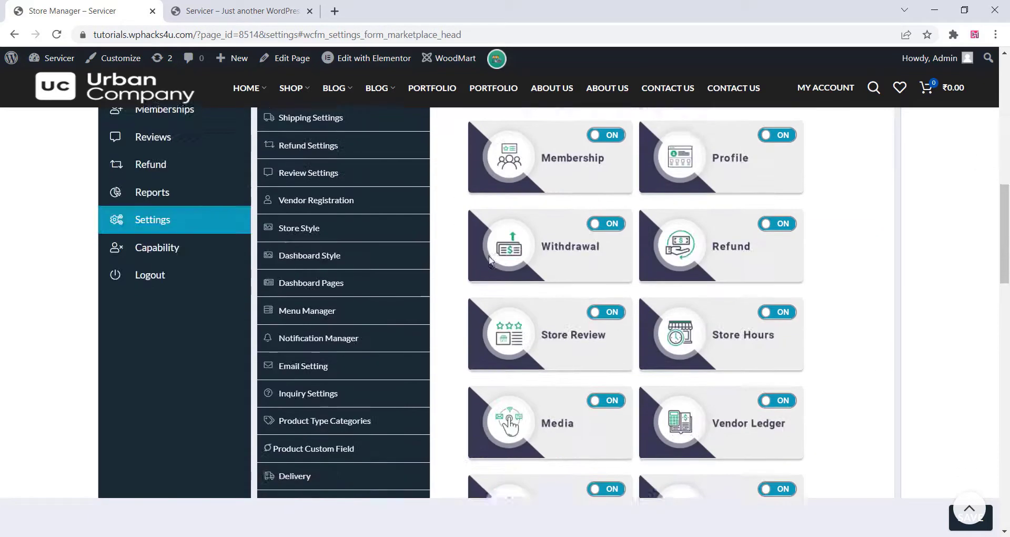
scroll(491, 259, "down", 15)
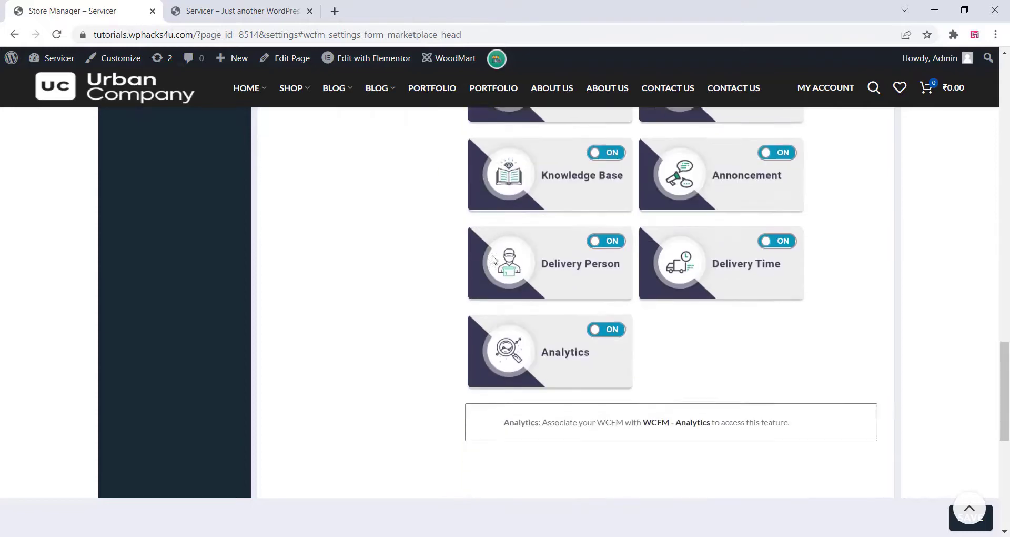
scroll(494, 260, "up", 20)
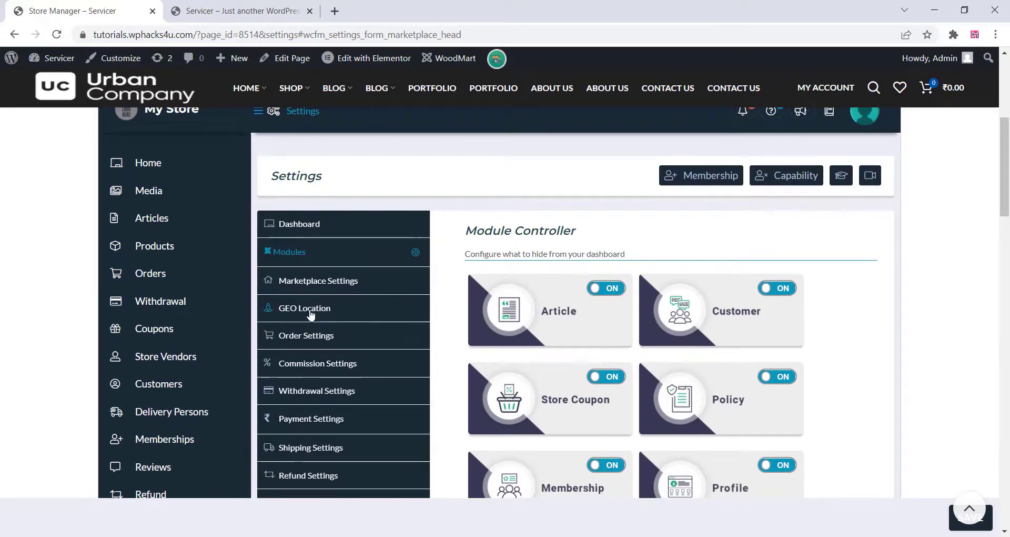
In the GEO location settings, enable store list radius search, product list radius search and the auto filter by user location
left_click(311, 309)
scroll(421, 252, "down", 2)
scroll(669, 261, "up", 2)
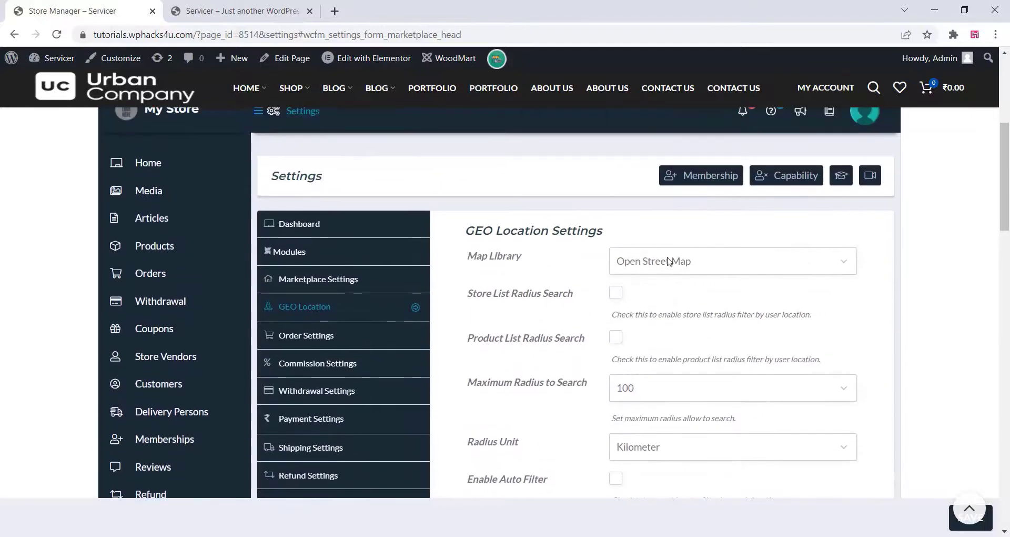
scroll(621, 274, "down", 1)
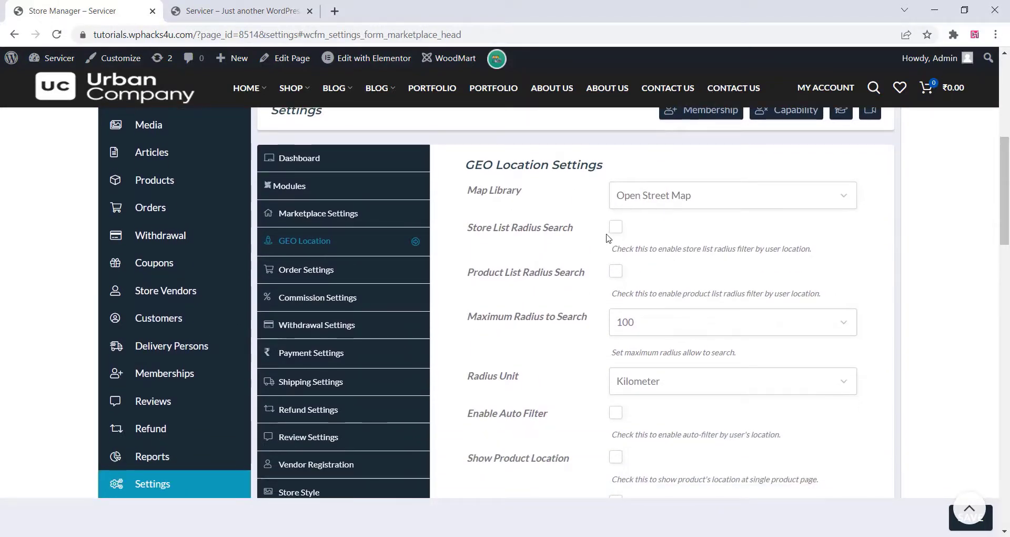
left_click(616, 228)
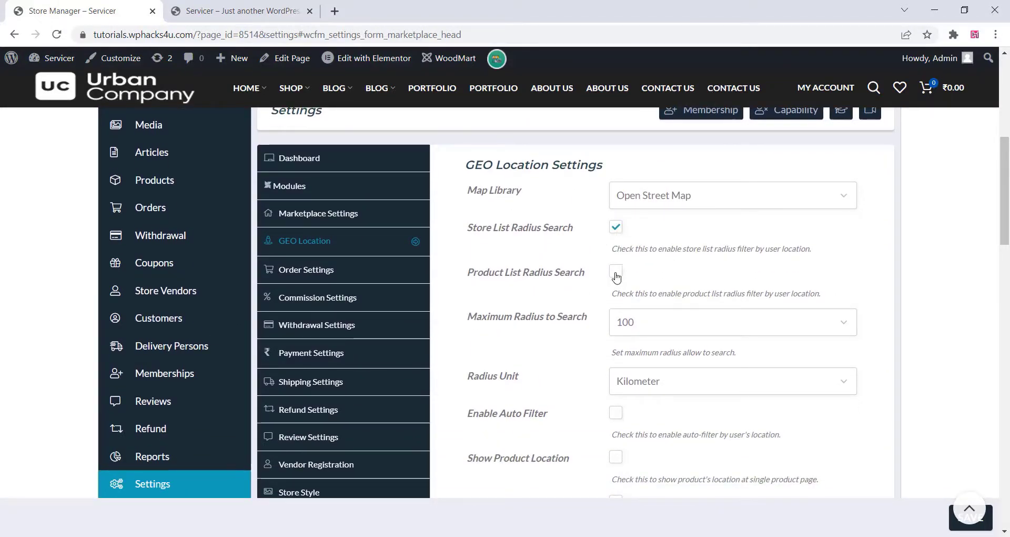
left_click(617, 272)
scroll(619, 274, "down", 3)
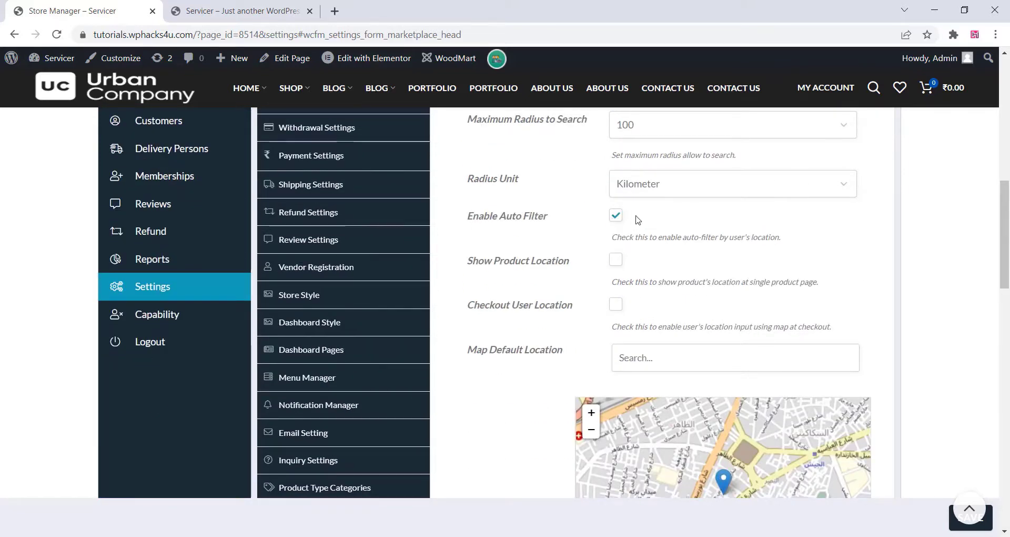
left_click_drag(550, 216, 454, 217)
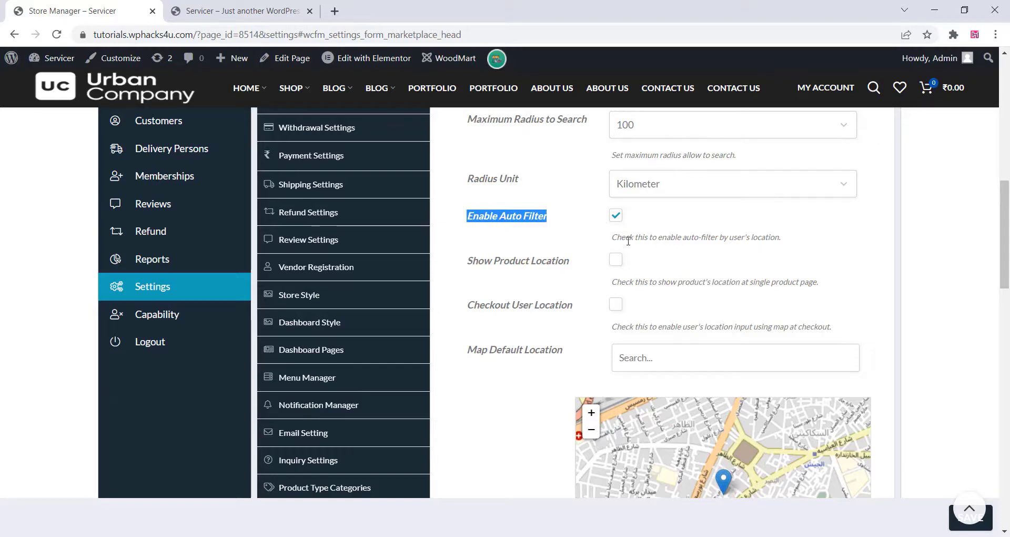
left_click_drag(626, 238, 804, 243)
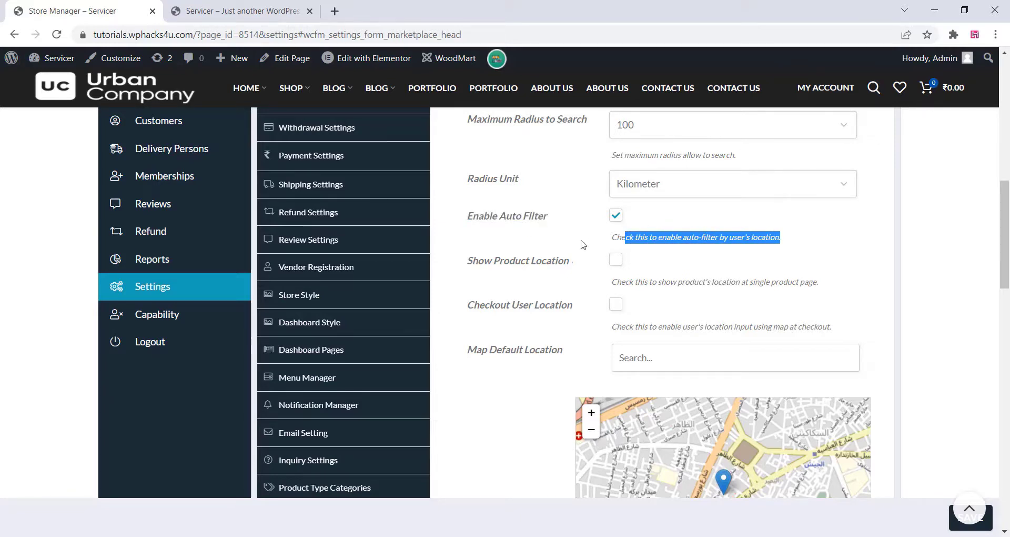
left_click_drag(536, 261, 498, 262)
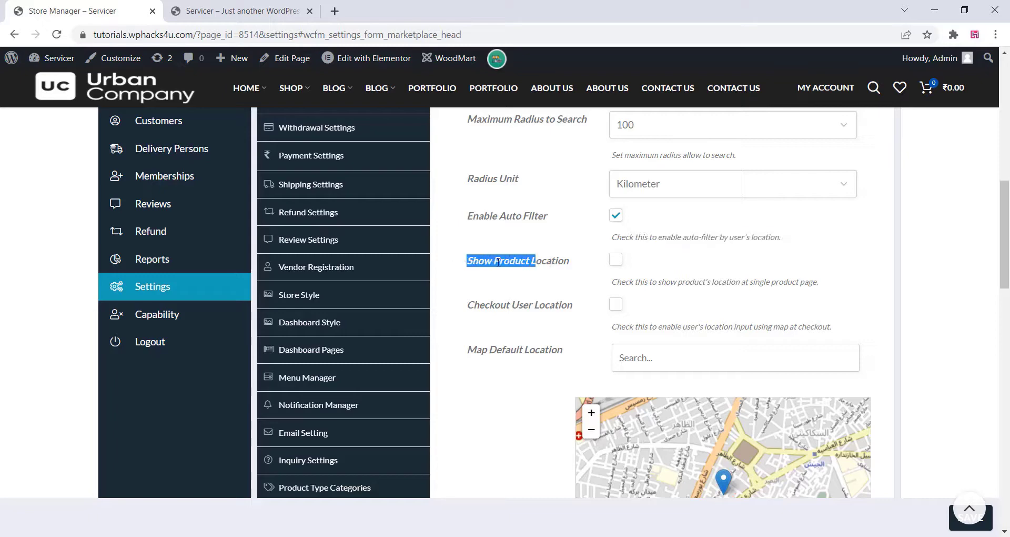
Search for MUMBAI, choose Mumbai in Maharashtra, India as the map's default location, and save the GEO location settings
scroll(630, 279, "down", 4)
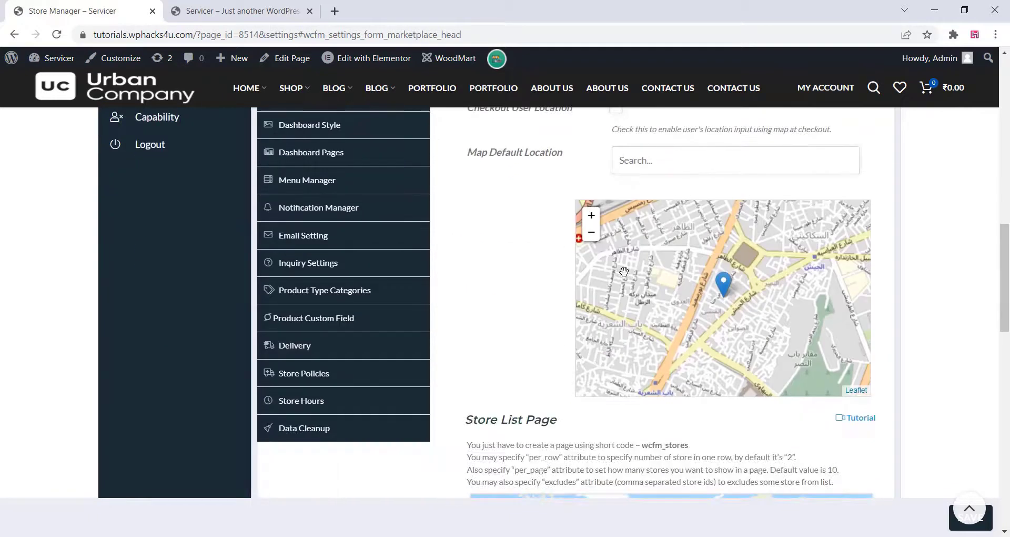
scroll(629, 268, "down", 2)
scroll(631, 264, "up", 1)
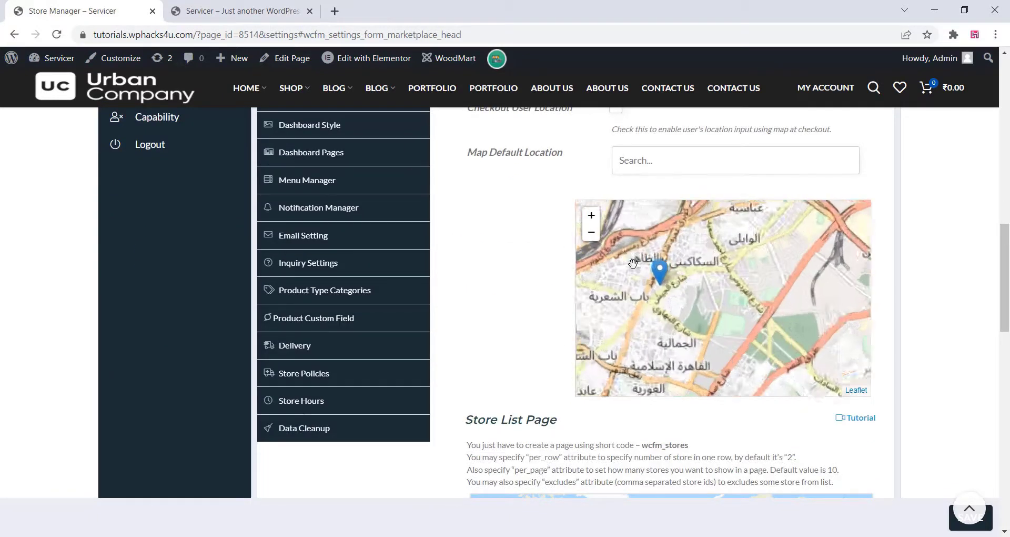
left_click(646, 158)
type("MUMBAI")
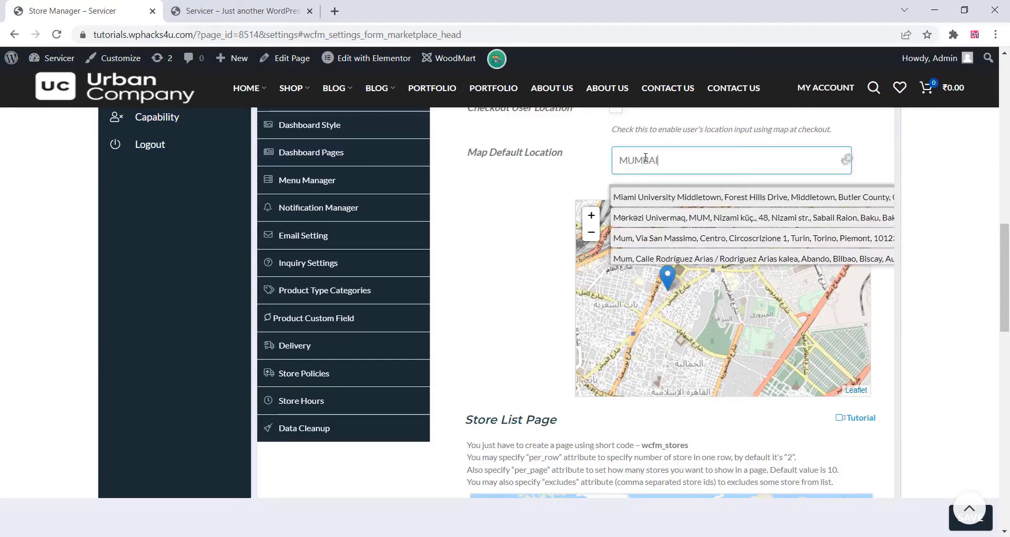
left_click(656, 199)
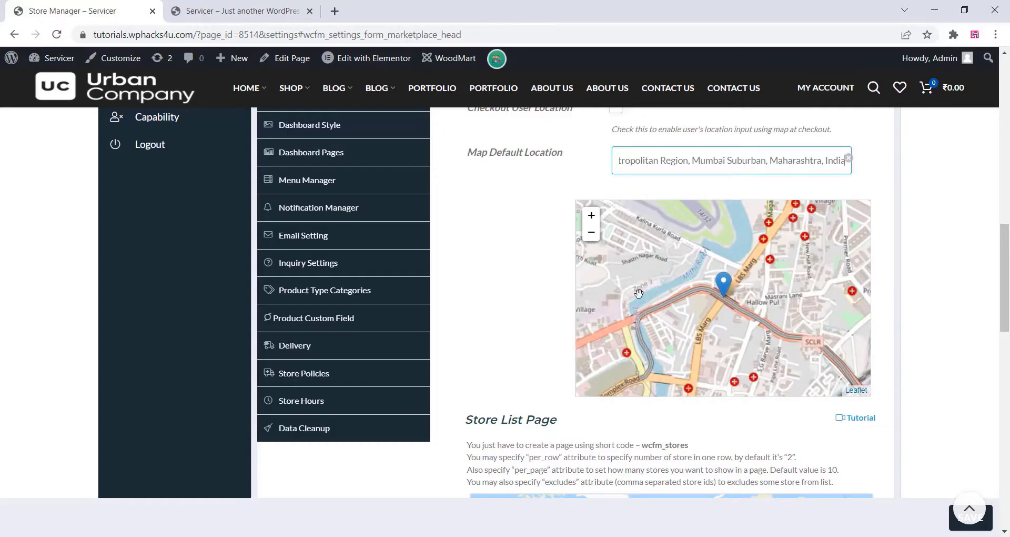
scroll(444, 331, "down", 3)
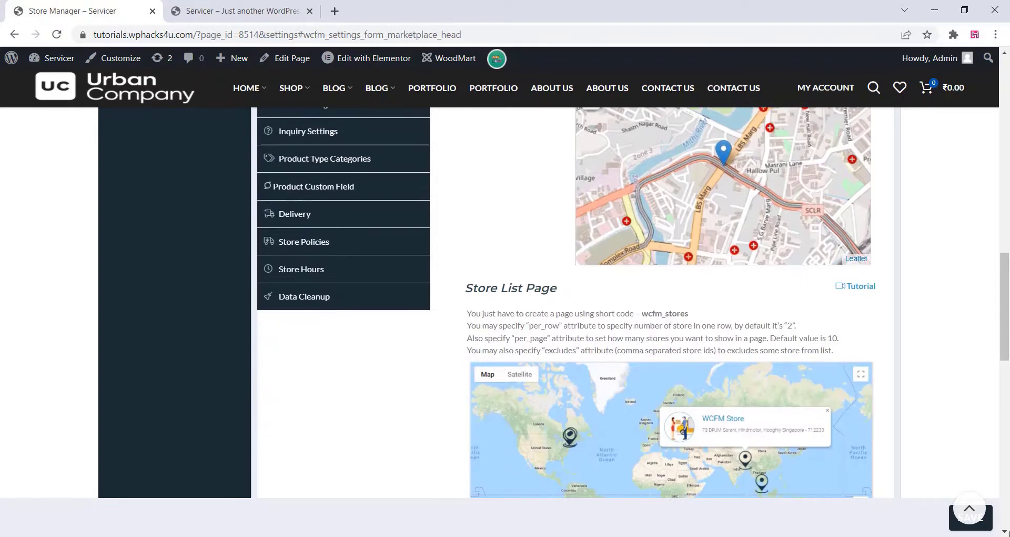
left_click(963, 524)
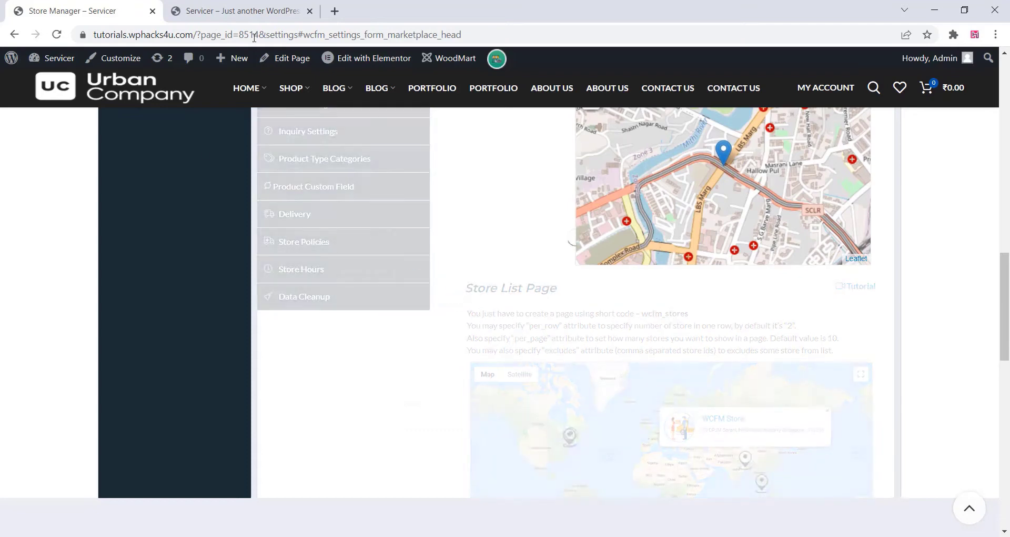
Review the marketplace order settings and the commission and commission tax settings, and open the withdrawal settings
scroll(509, 318, "up", 4)
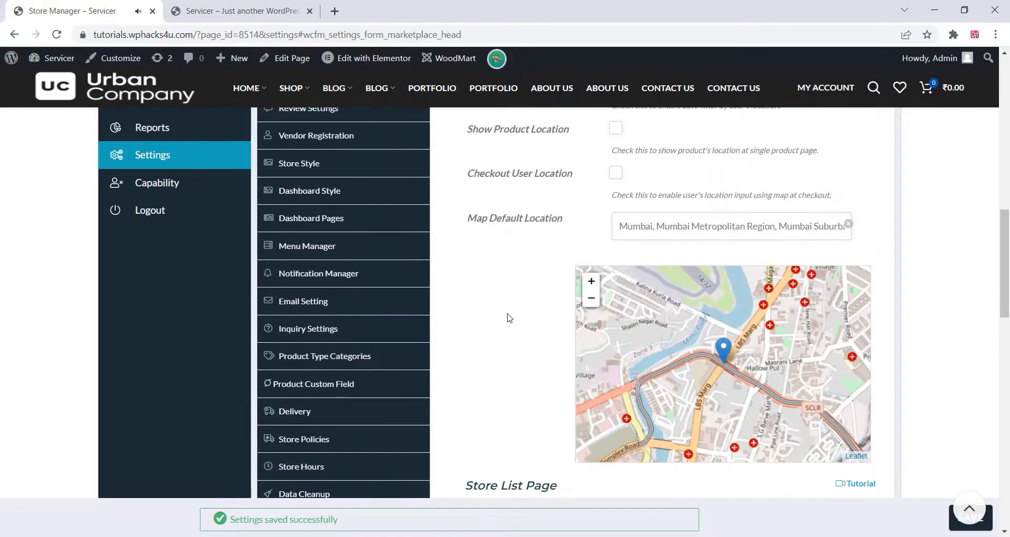
scroll(510, 318, "up", 3)
scroll(385, 257, "up", 3)
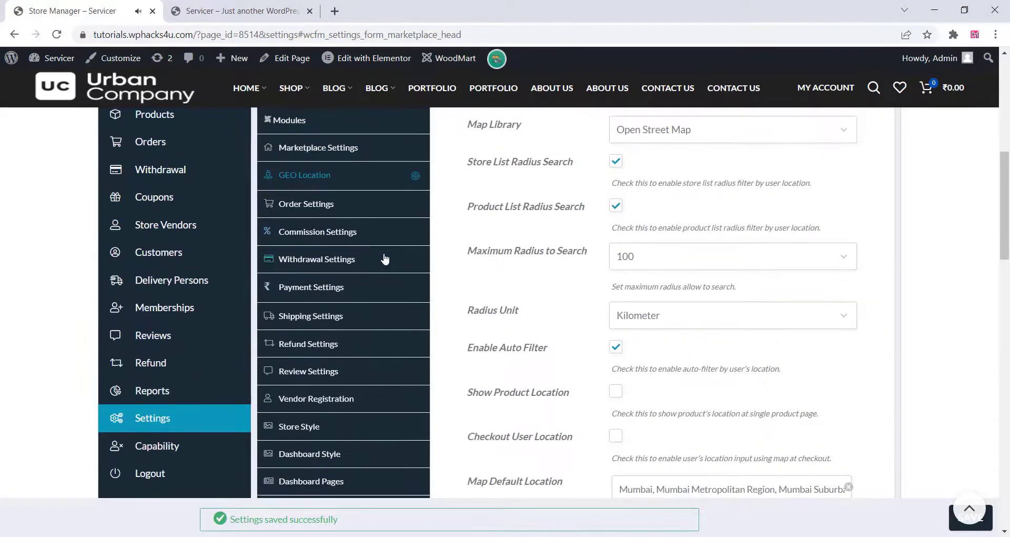
left_click(316, 207)
scroll(534, 260, "down", 3)
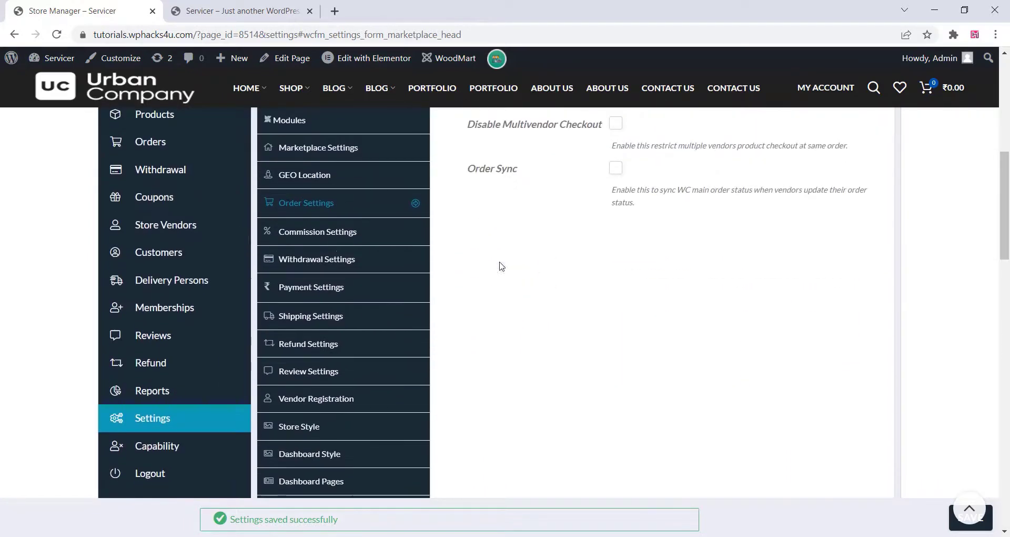
left_click(308, 234)
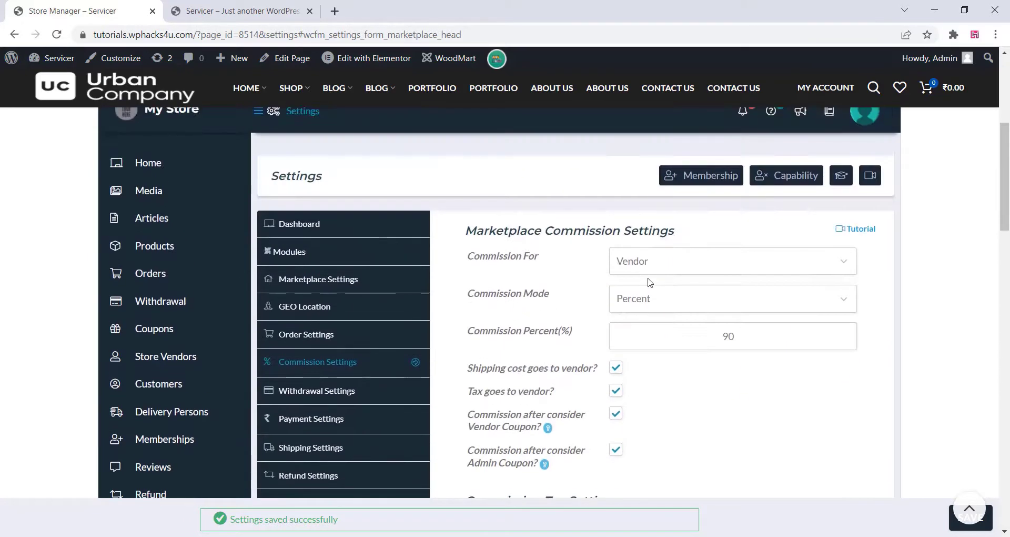
scroll(651, 283, "down", 1)
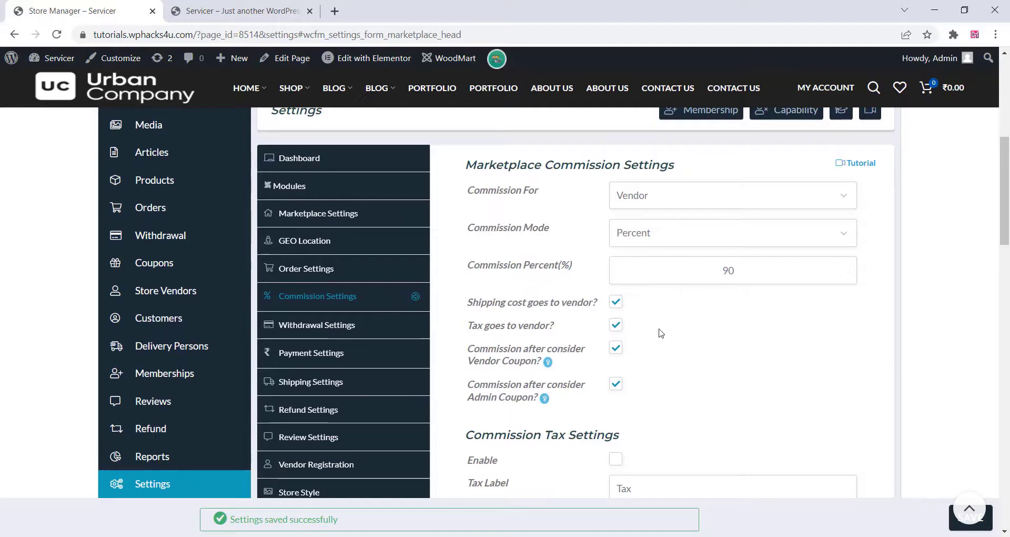
scroll(661, 332, "down", 1)
scroll(661, 331, "down", 1)
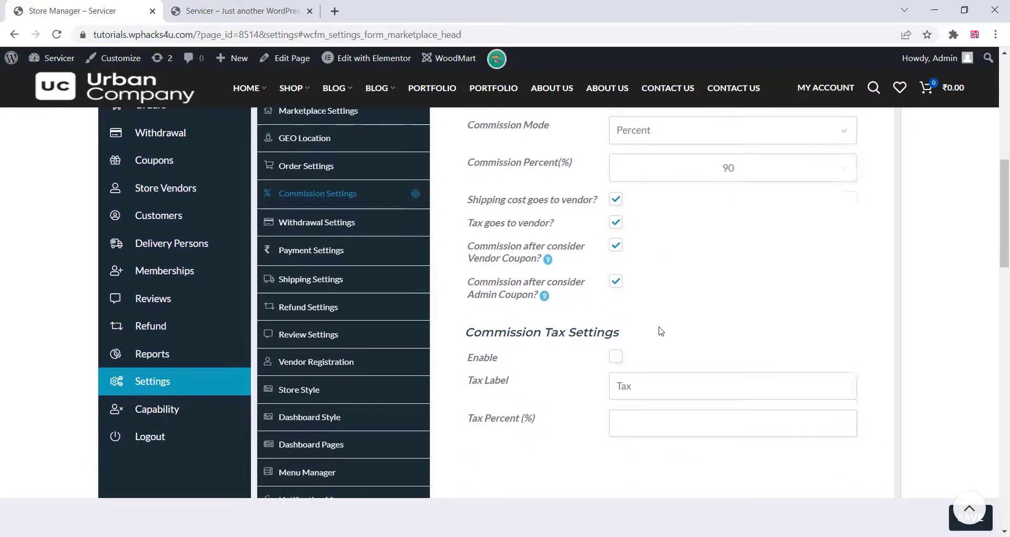
scroll(662, 331, "down", 2)
scroll(318, 323, "up", 2)
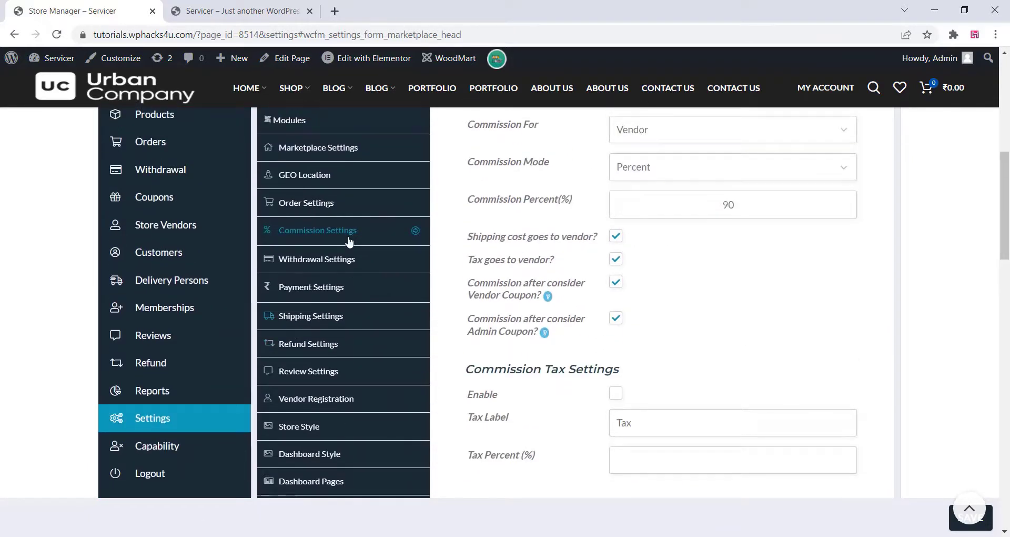
left_click(310, 257)
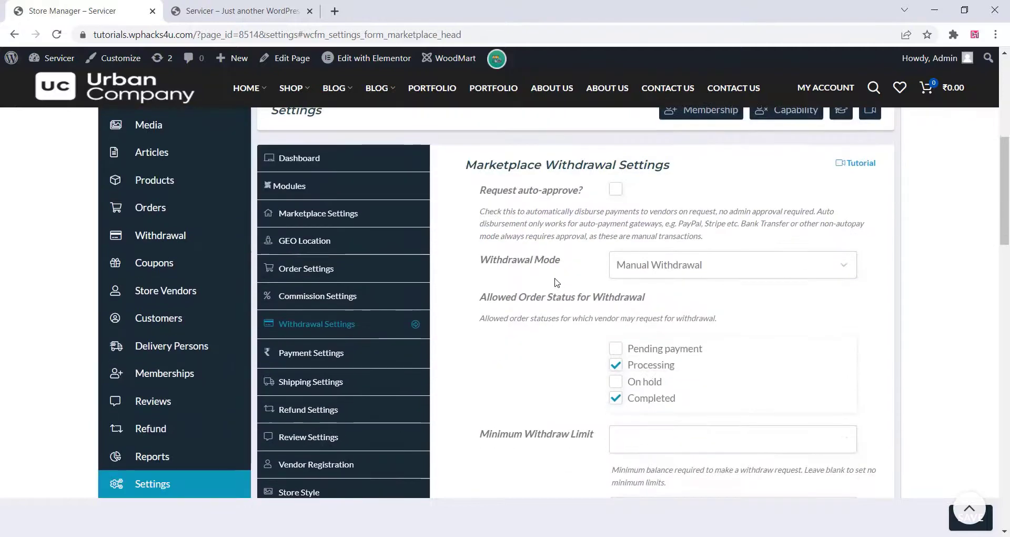
Examine the marketplace withdrawal settings and the payment settings, including withdraw payment methods, transaction charges and withdrawal charges
scroll(487, 279, "down", 3)
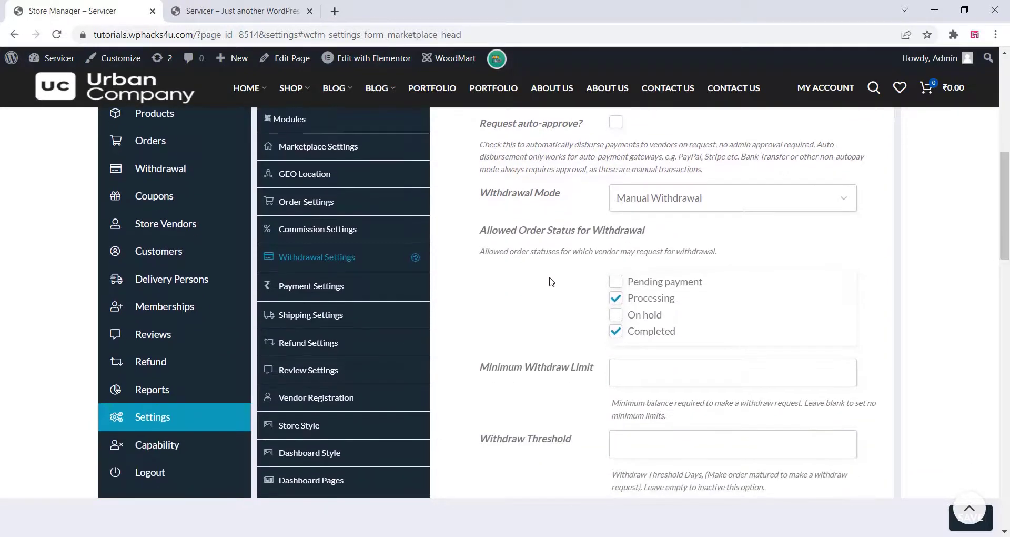
left_click(326, 227)
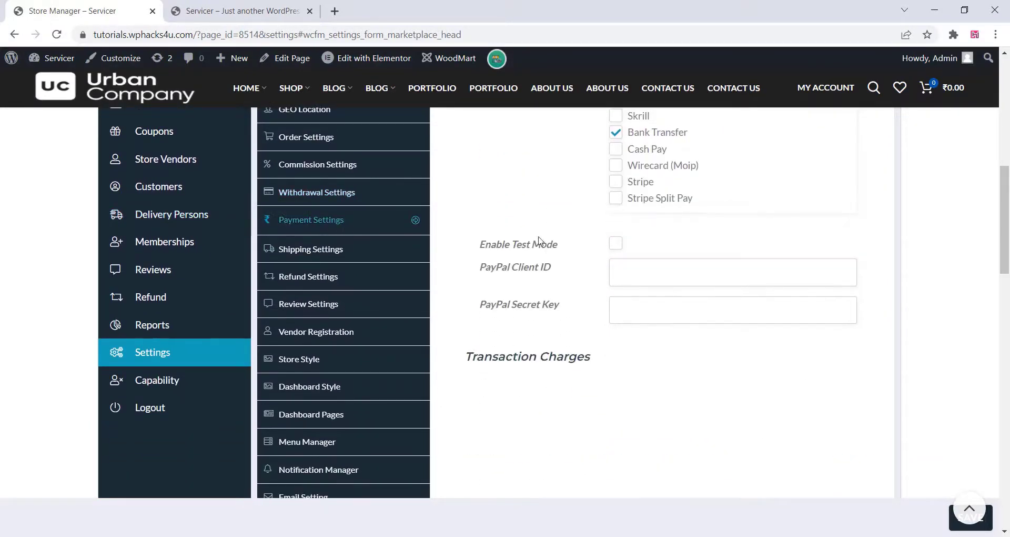
scroll(537, 242, "down", 3)
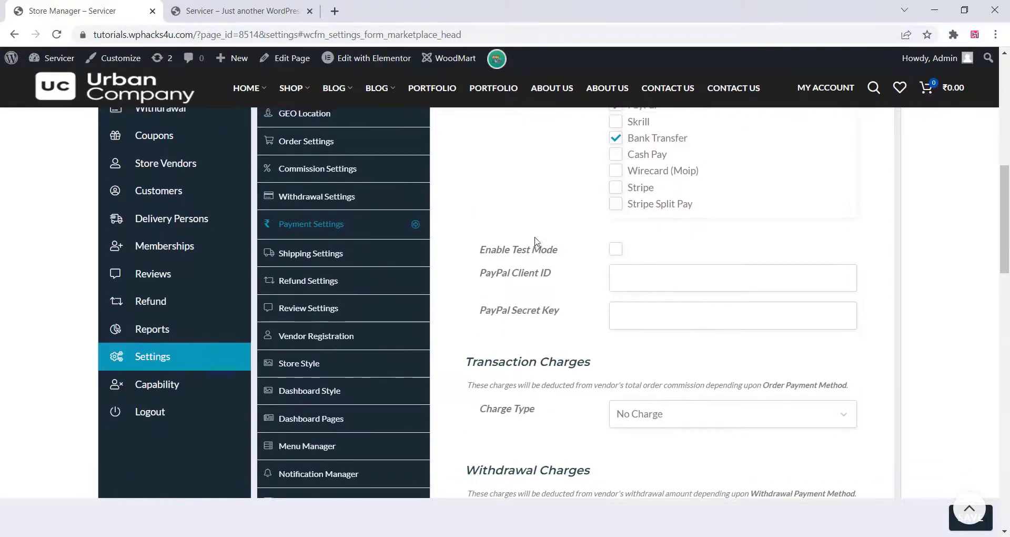
scroll(536, 241, "up", 3)
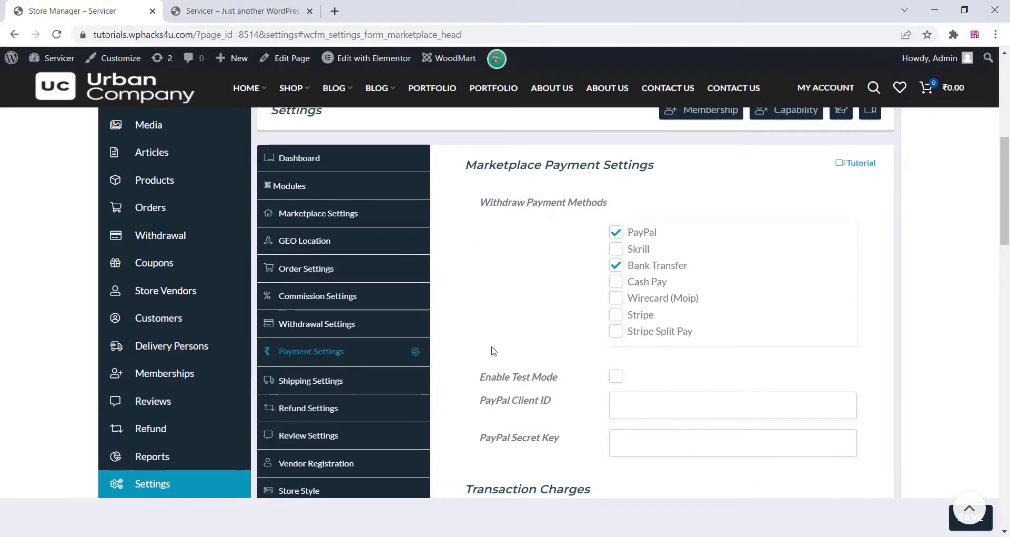
scroll(493, 350, "down", 7)
scroll(494, 350, "up", 4)
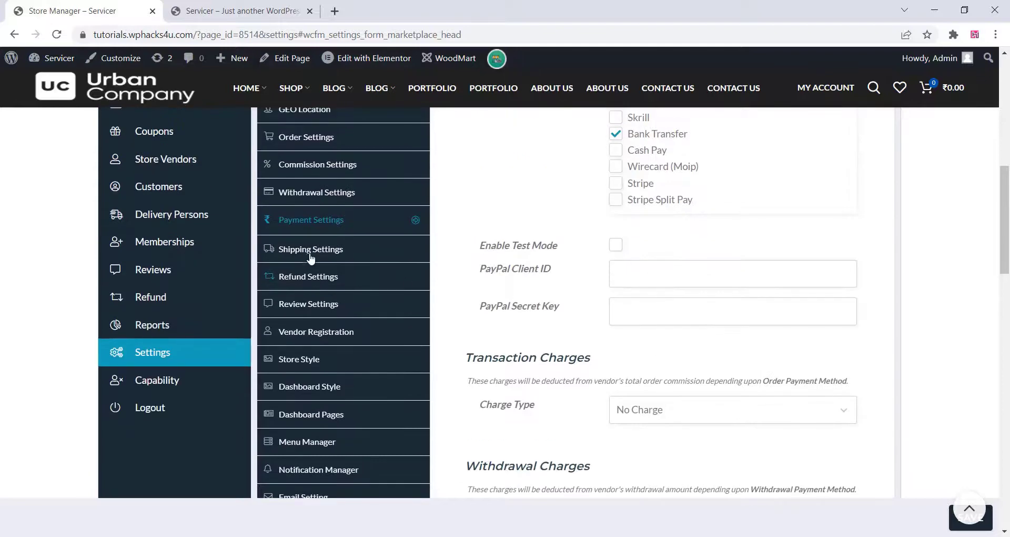
Review the store shipping settings, covering shipping by zone, shipping by country and the country and weight wise rate calculation
left_click(323, 251)
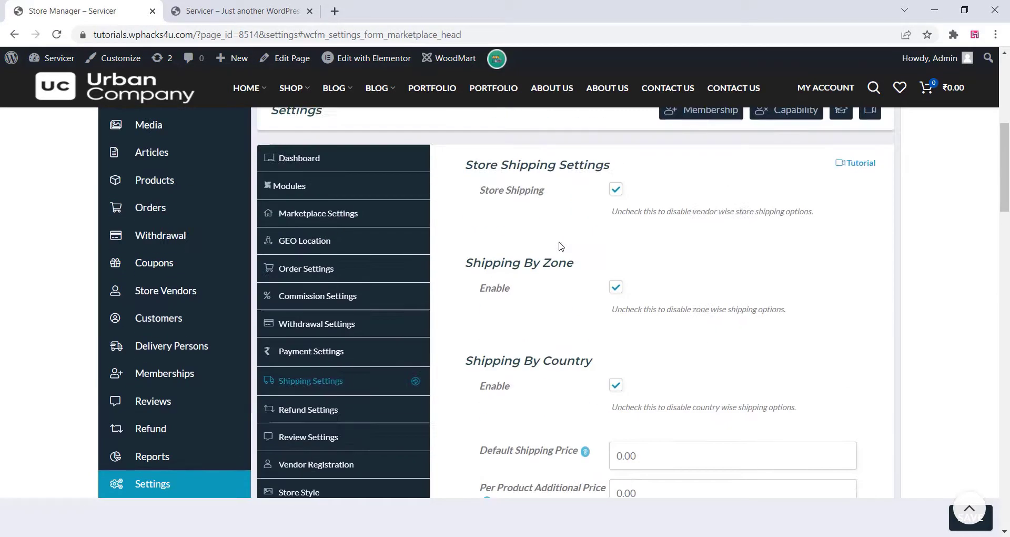
scroll(561, 245, "down", 10)
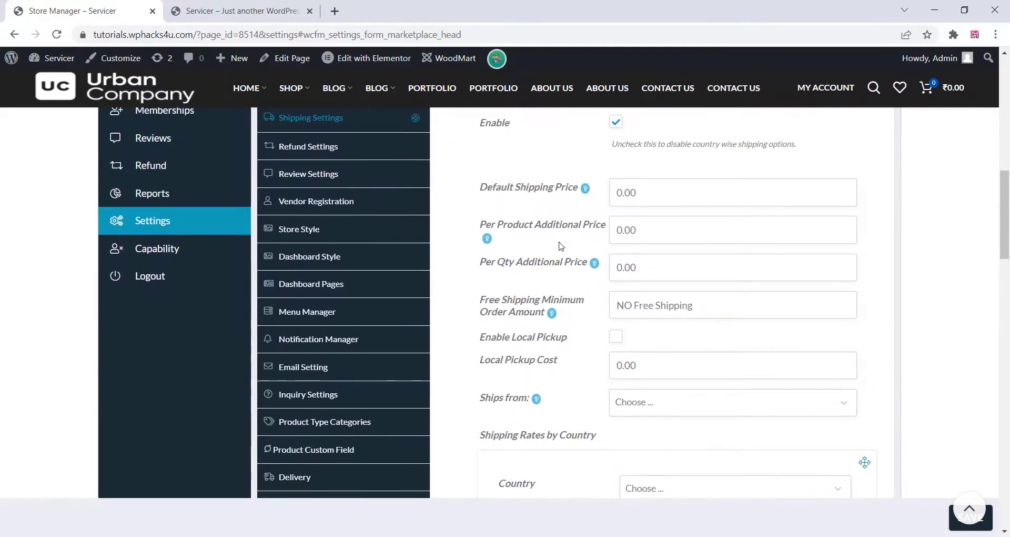
scroll(561, 246, "down", 13)
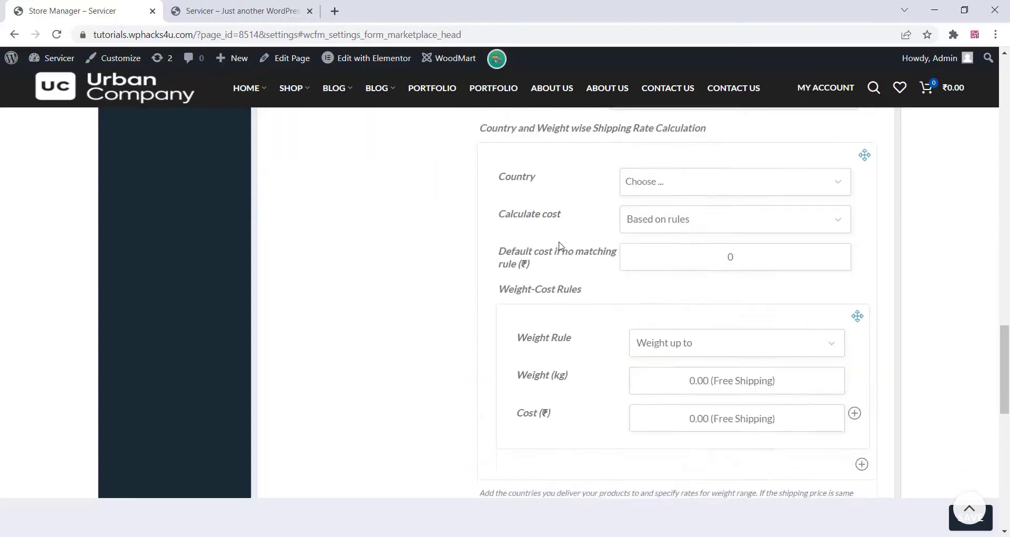
scroll(561, 245, "down", 6)
scroll(561, 246, "up", 7)
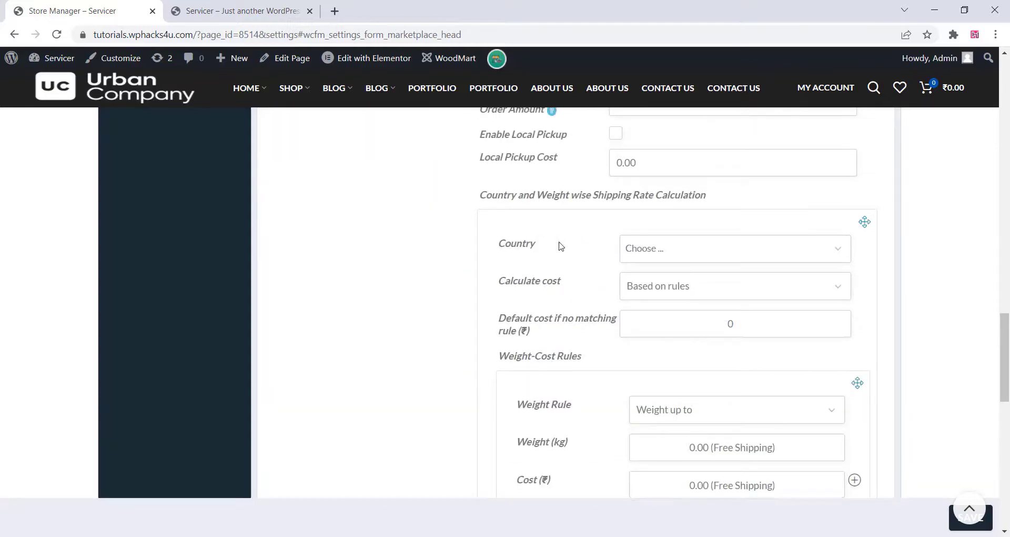
scroll(560, 248, "up", 5)
scroll(524, 247, "up", 6)
scroll(175, 234, "up", 3)
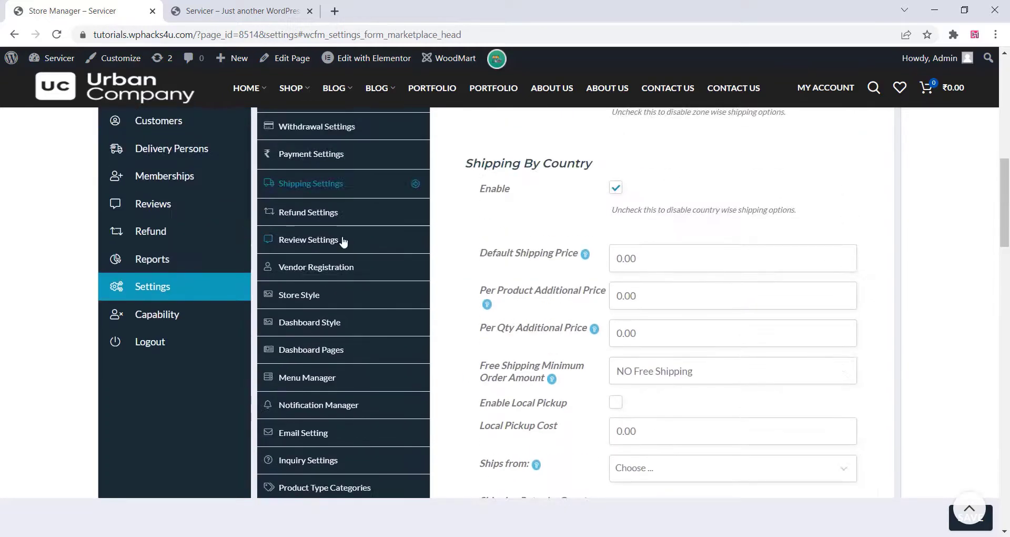
Review the store refund settings and open the review settings with their review categories
left_click(326, 216)
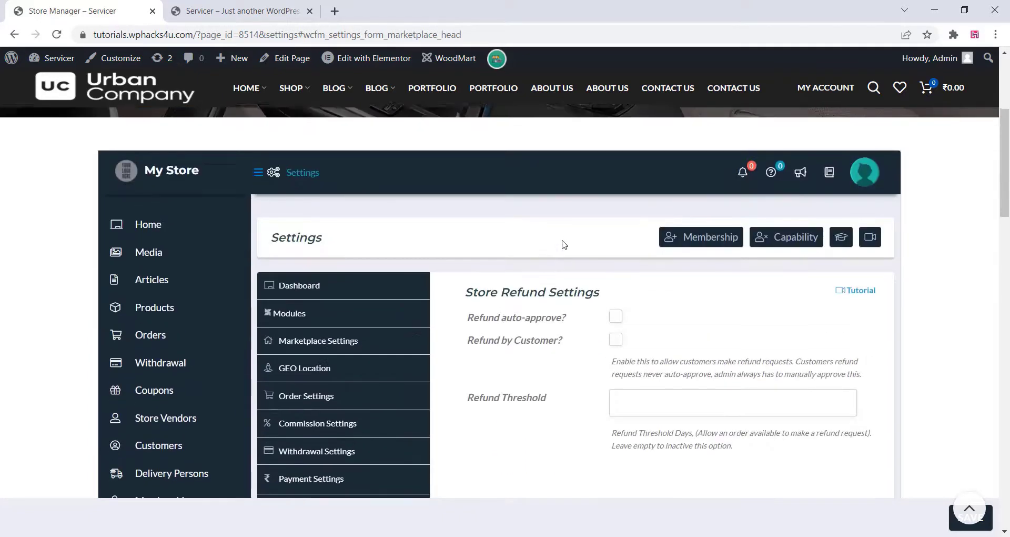
scroll(310, 268, "down", 3)
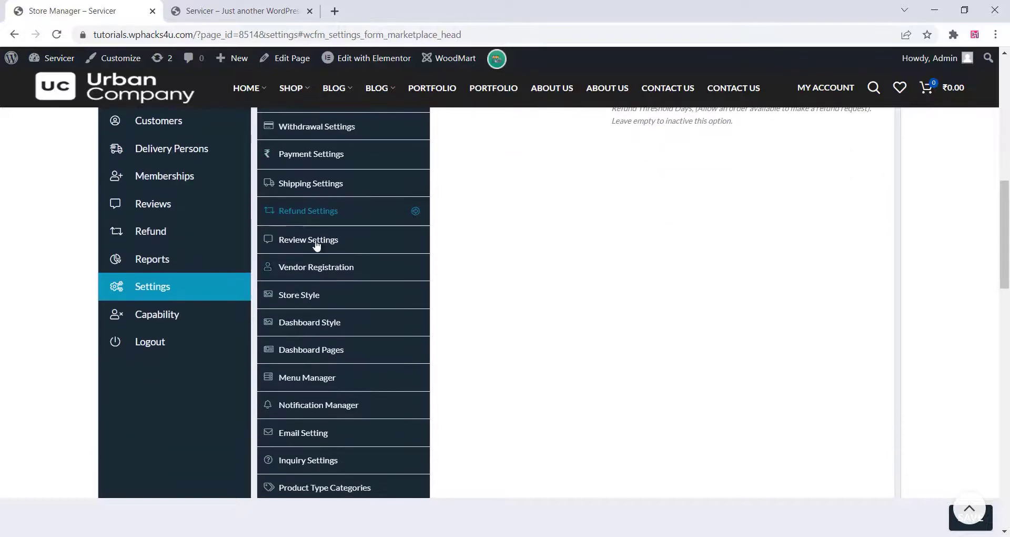
left_click(308, 238)
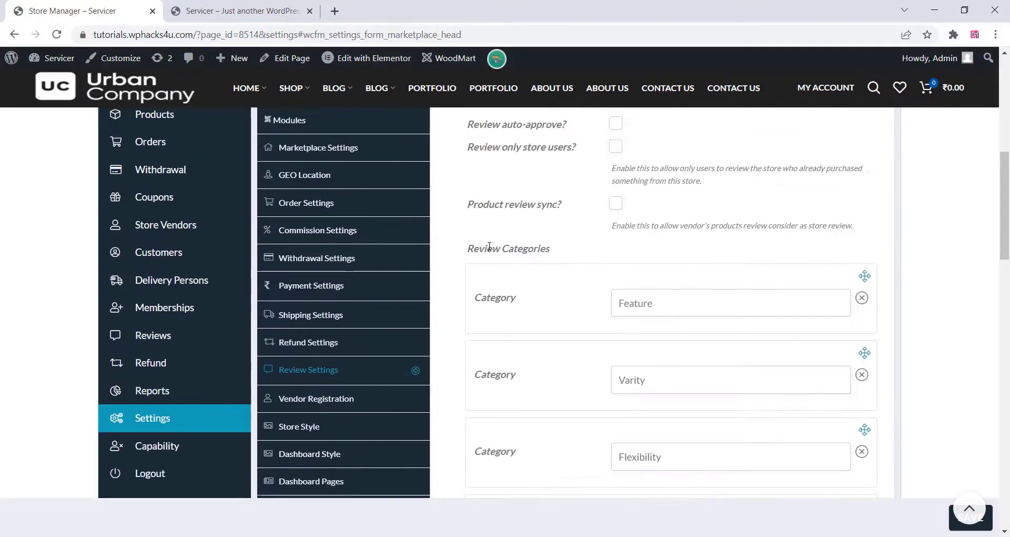
In the Vendor Registration settings, enable Required Approval and Email Verification for store registration
scroll(393, 253, "down", 3)
left_click(326, 210)
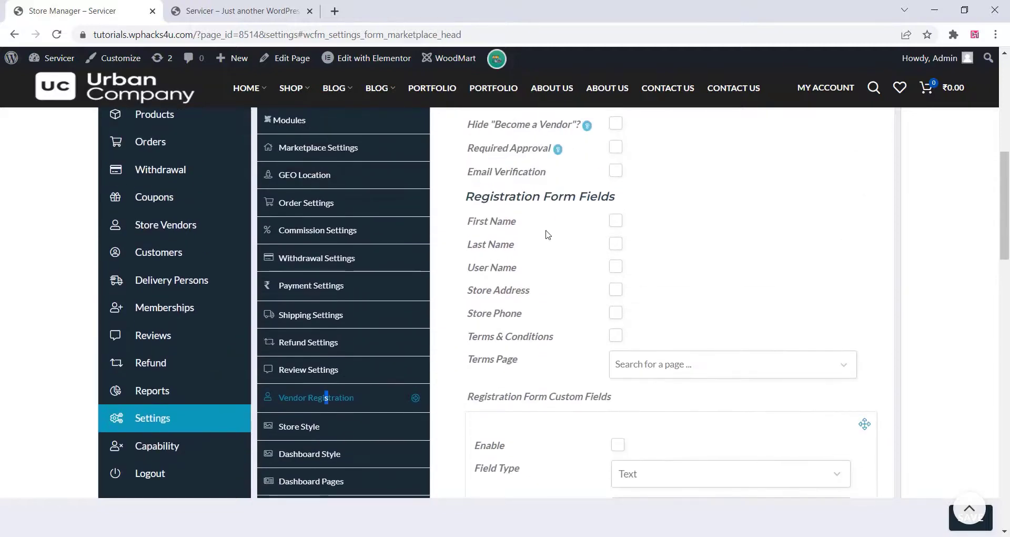
scroll(633, 259, "down", 1)
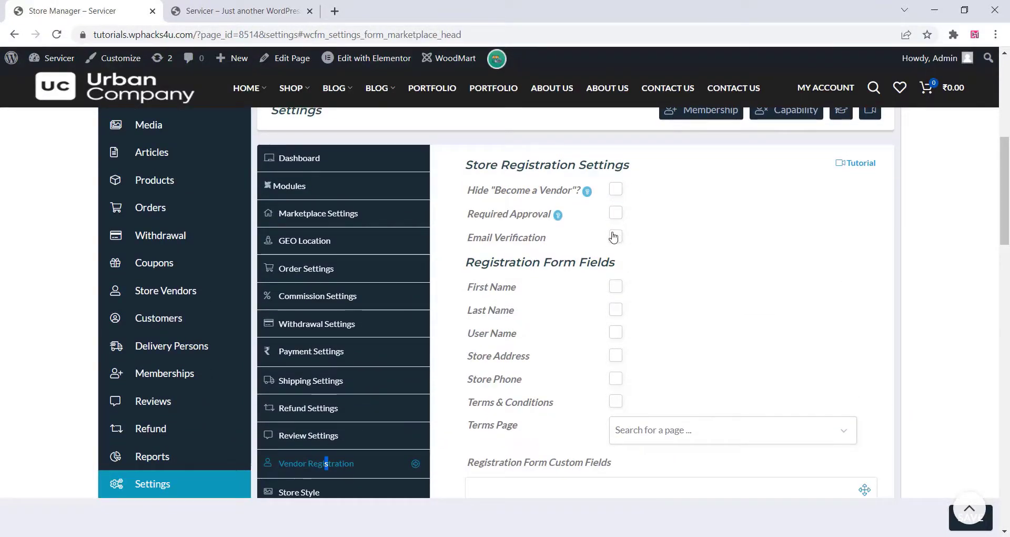
left_click(614, 215)
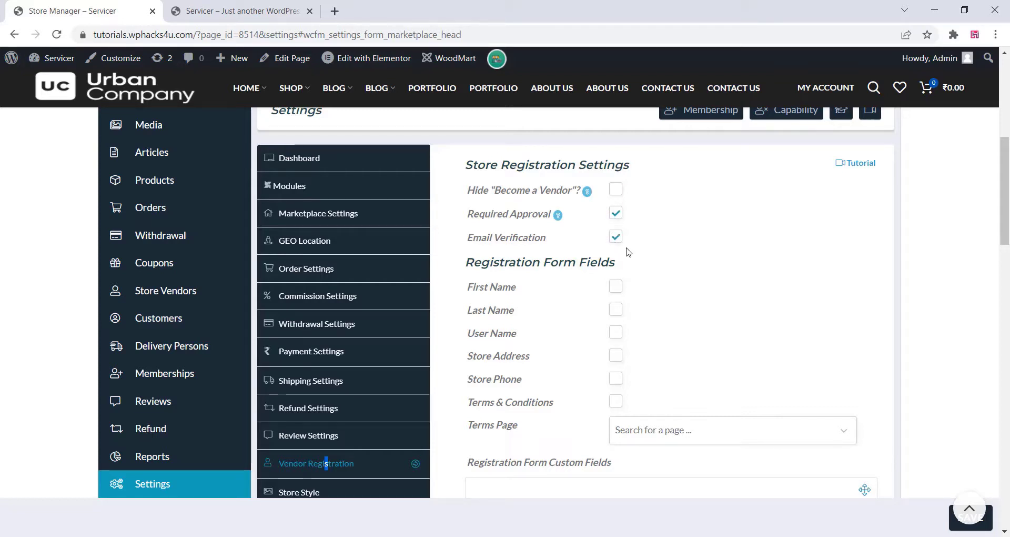
Enable the First Name, Last Name, User Name, Store Address, Store Phone and Terms & Conditions registration fields, and save the settings
scroll(628, 231, "down", 1)
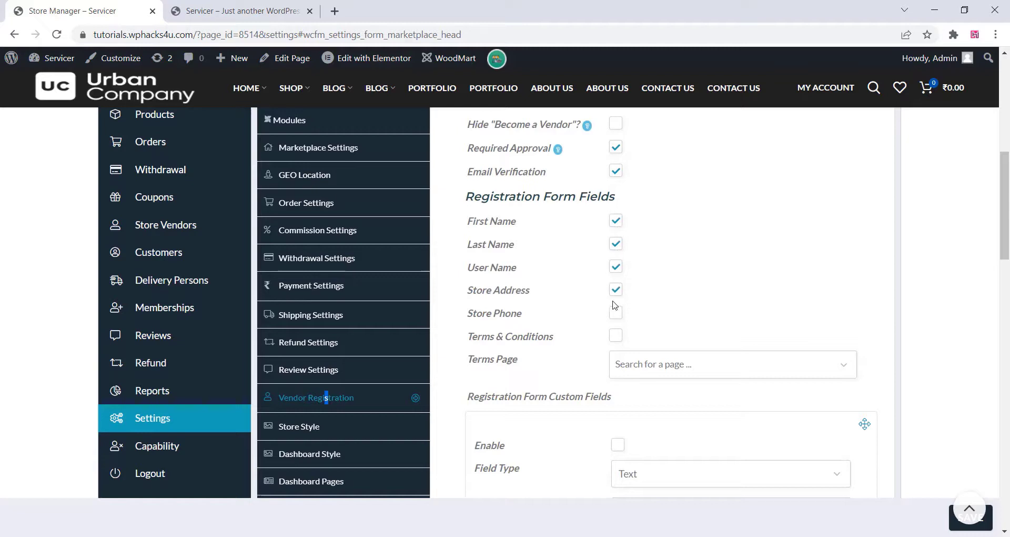
scroll(630, 185, "down", 2)
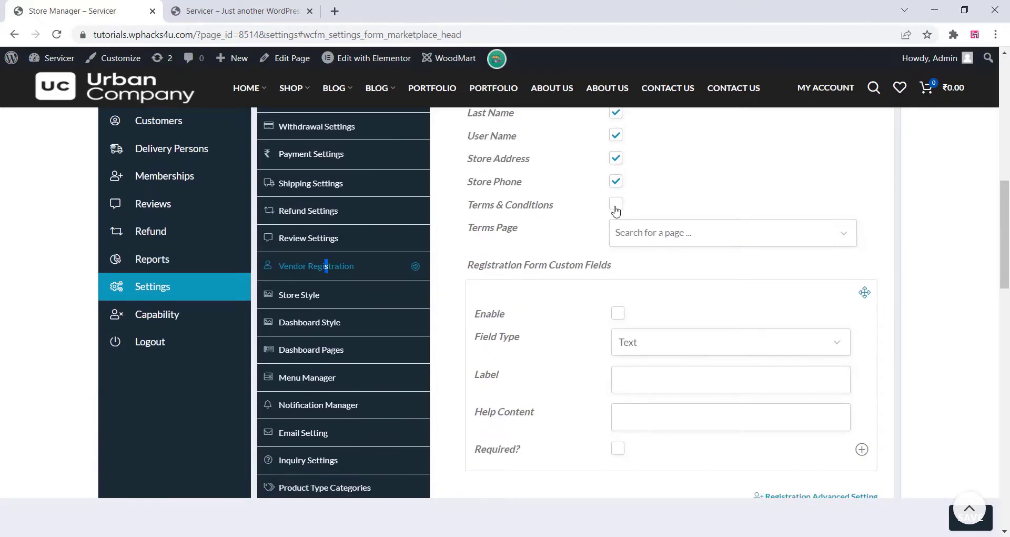
scroll(831, 275, "down", 3)
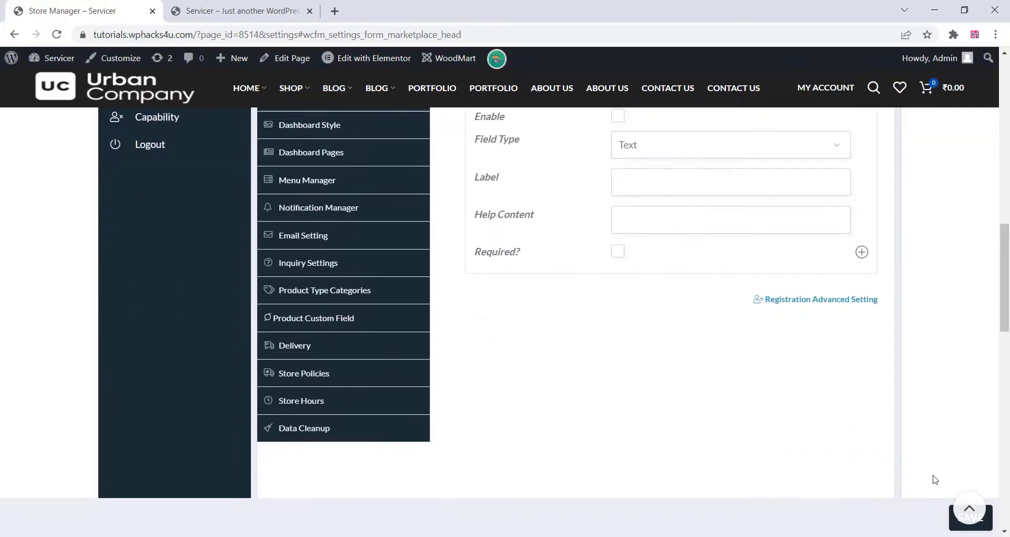
left_click(954, 529)
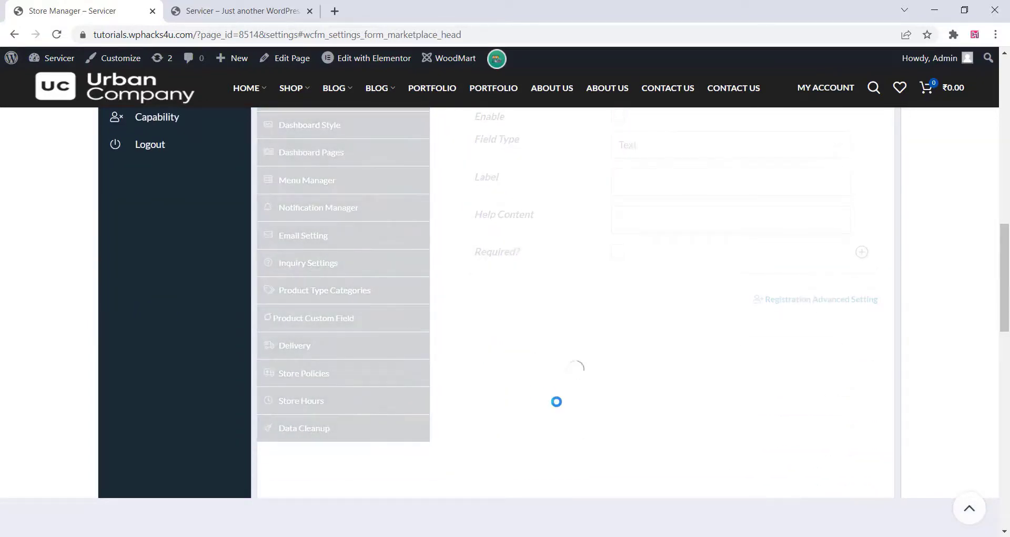
Open the Store Style settings and look through the store colour options
scroll(379, 368, "up", 2)
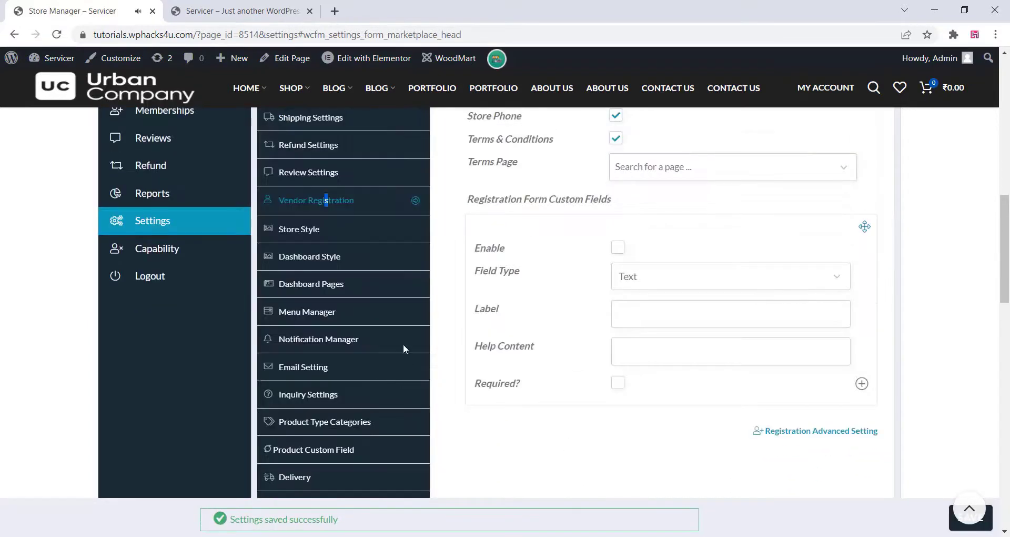
left_click(331, 241)
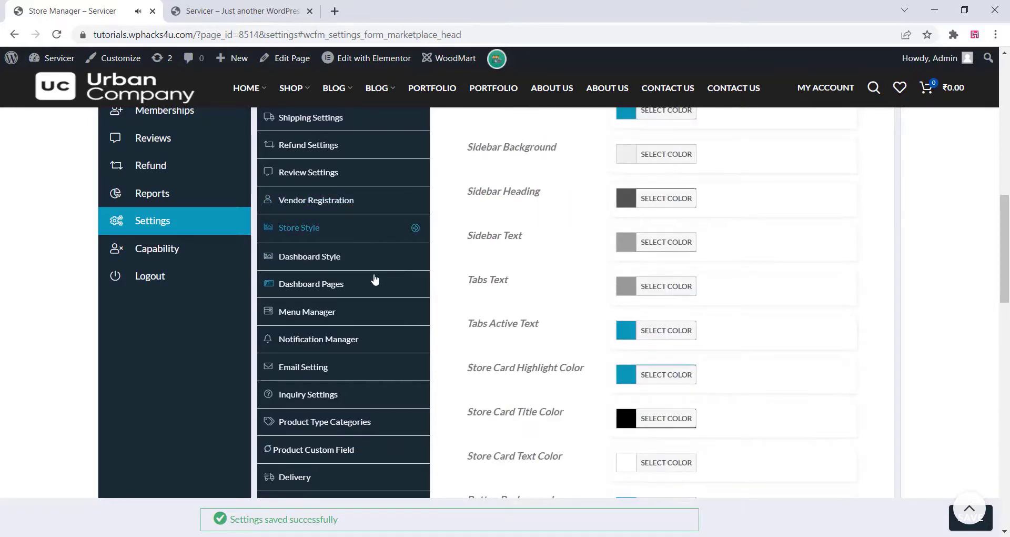
scroll(381, 275, "up", 3)
scroll(383, 275, "up", 3)
scroll(384, 276, "down", 7)
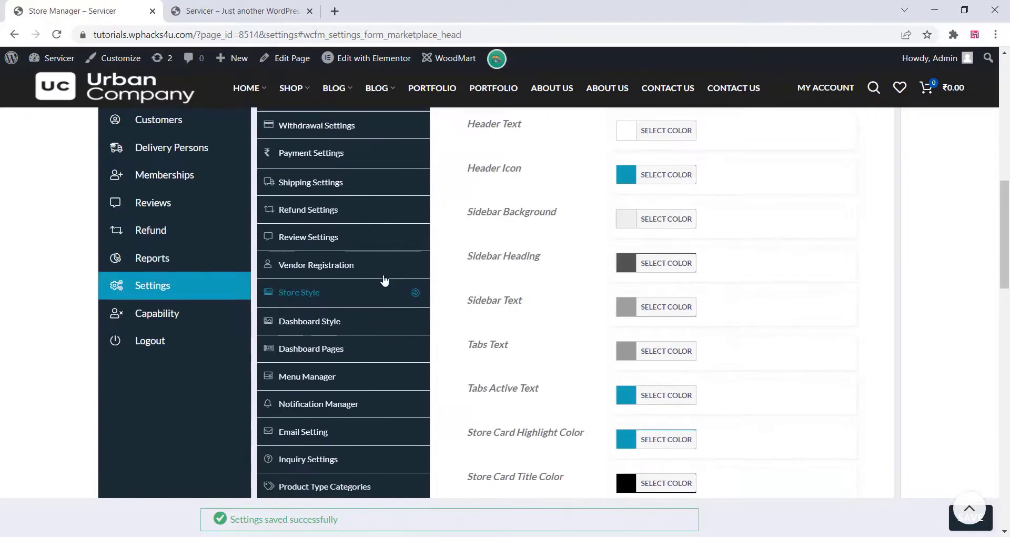
scroll(346, 238, "down", 5)
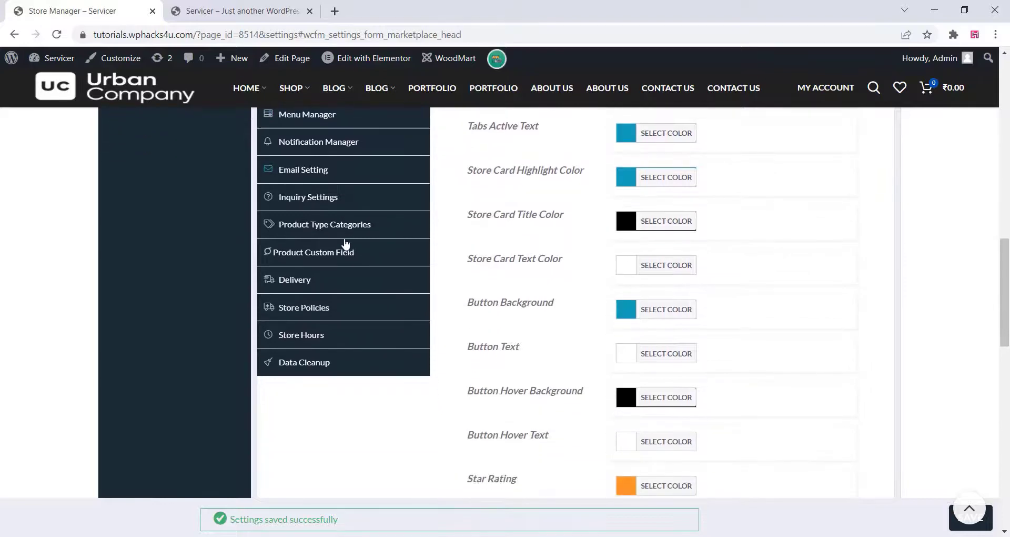
Open the Dashboard Style settings and look through the dashboard, container and menu colours
scroll(347, 246, "up", 10)
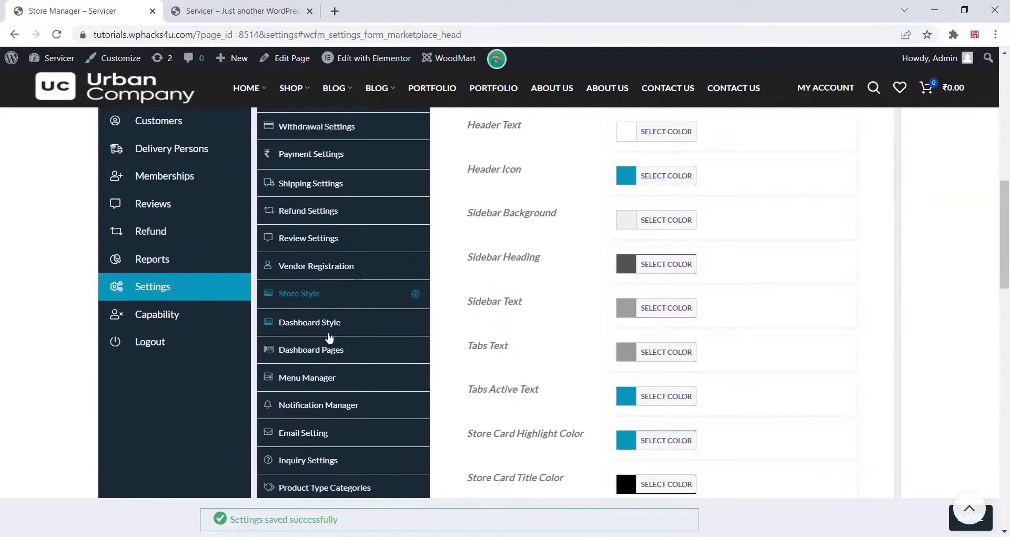
left_click(329, 335)
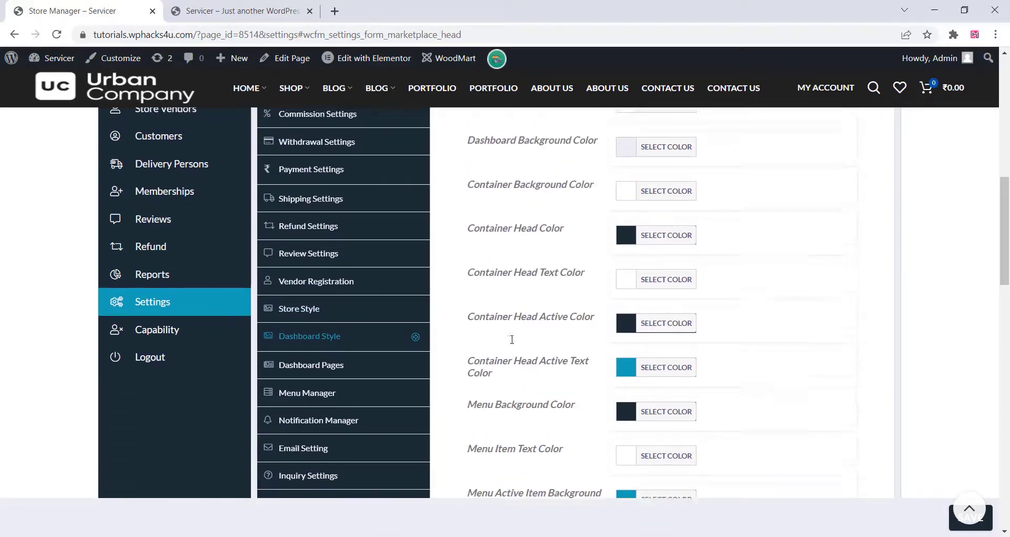
scroll(511, 339, "down", 10)
scroll(511, 343, "up", 4)
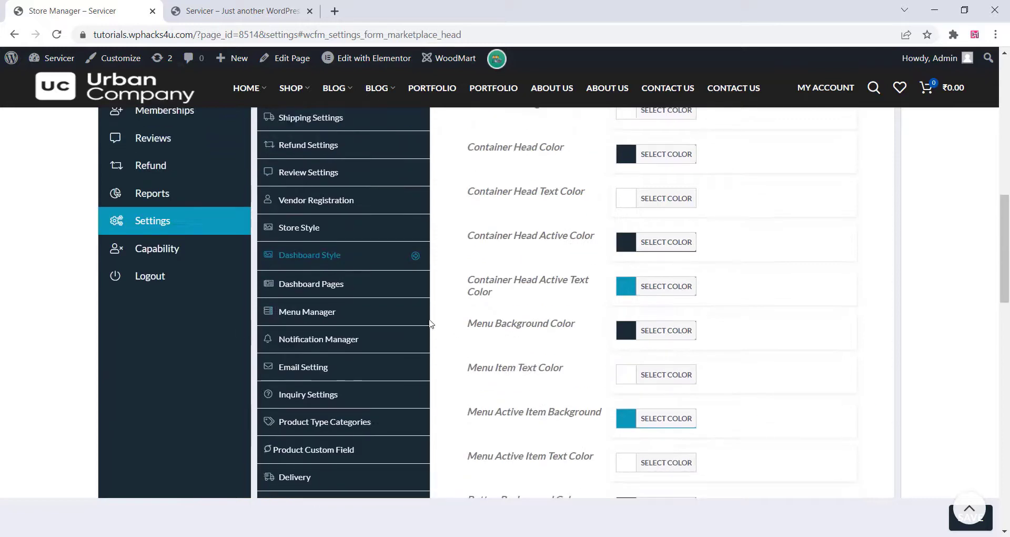
Open the Dashboard Pages settings and review the dashboard, membership and registration page assignments
left_click(323, 284)
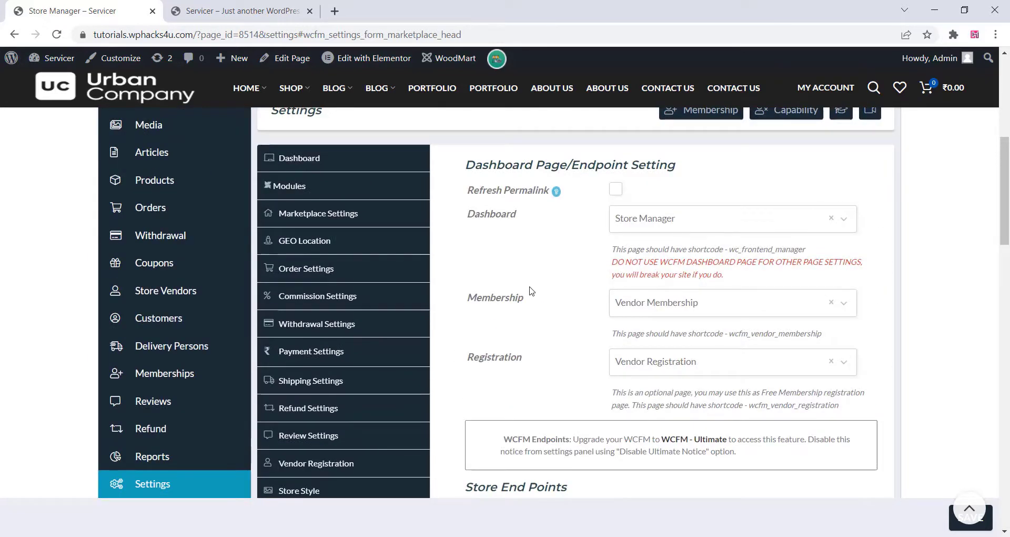
scroll(529, 289, "down", 1)
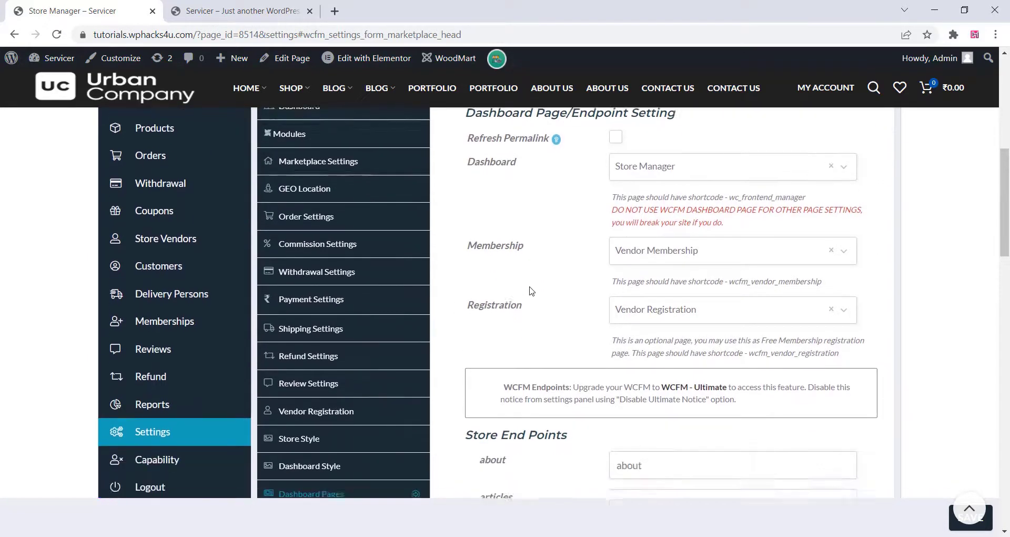
scroll(528, 290, "up", 1)
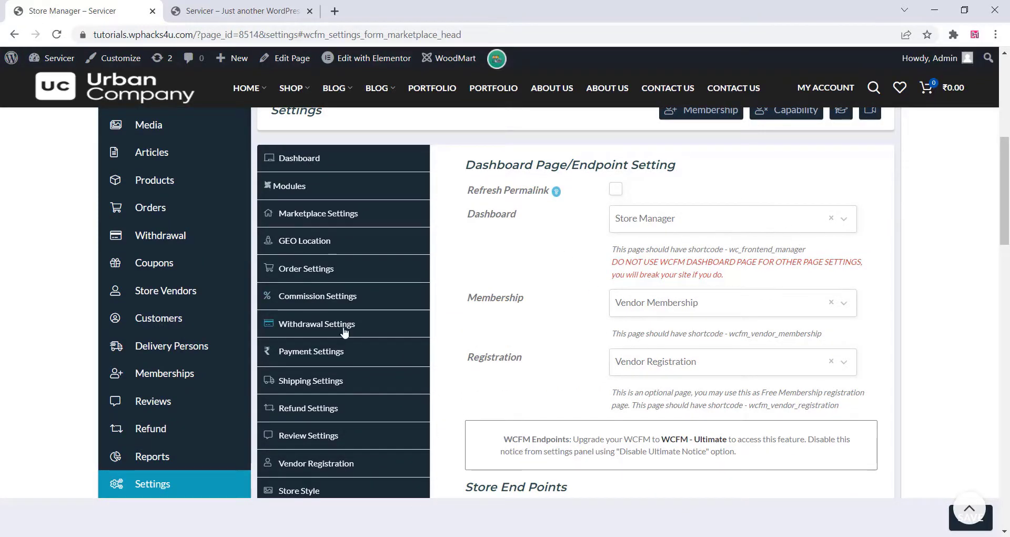
Open the Menu Manager and look through the dashboard menu items
scroll(347, 329, "down", 5)
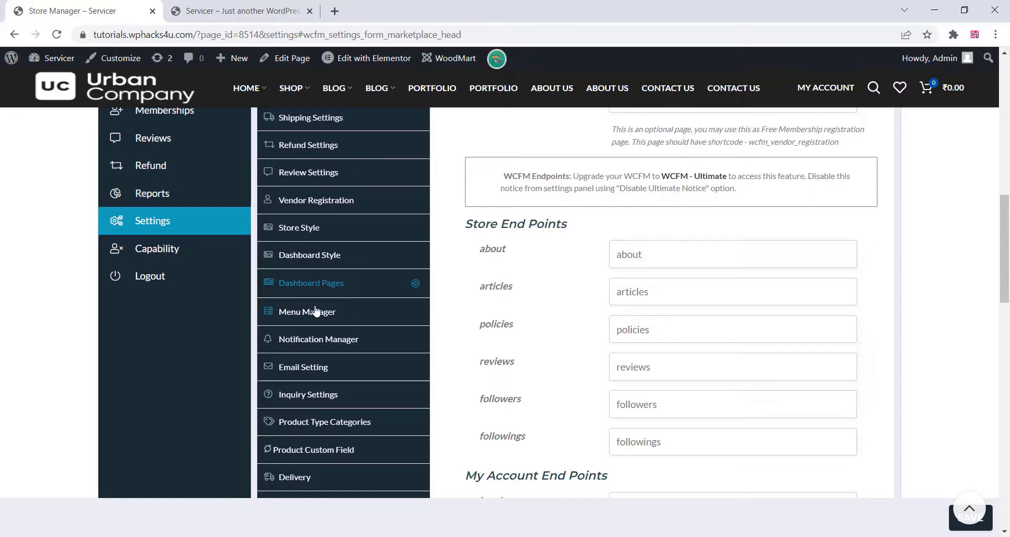
left_click(315, 311)
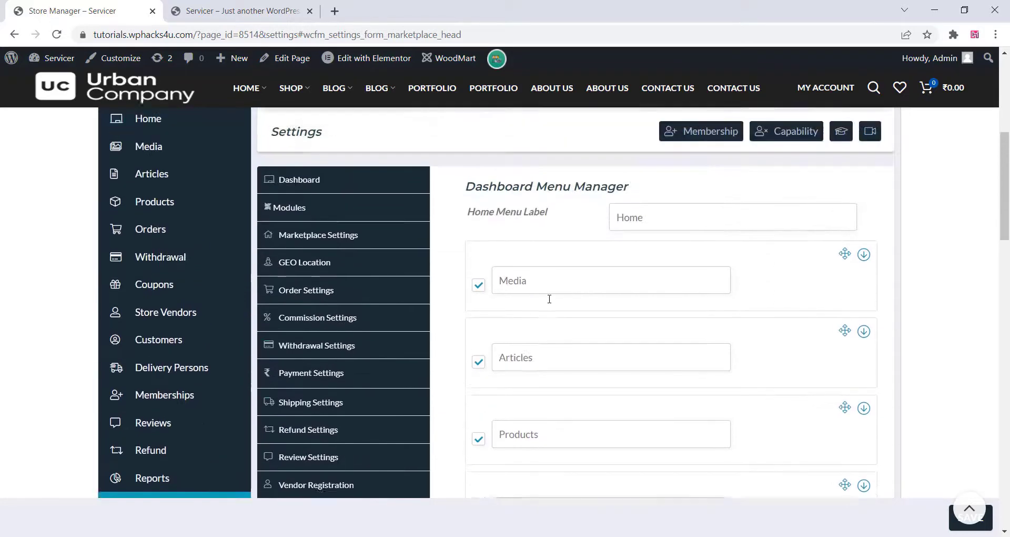
scroll(550, 299, "down", 9)
scroll(308, 236, "up", 3)
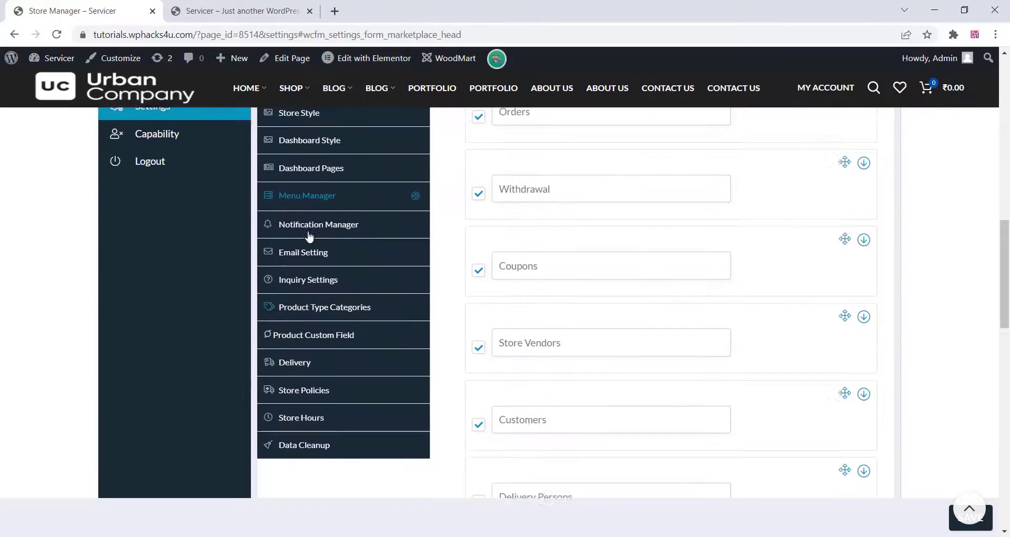
Review the Notification Manager toggles and the recipient addresses in the Email Setting section
left_click(331, 284)
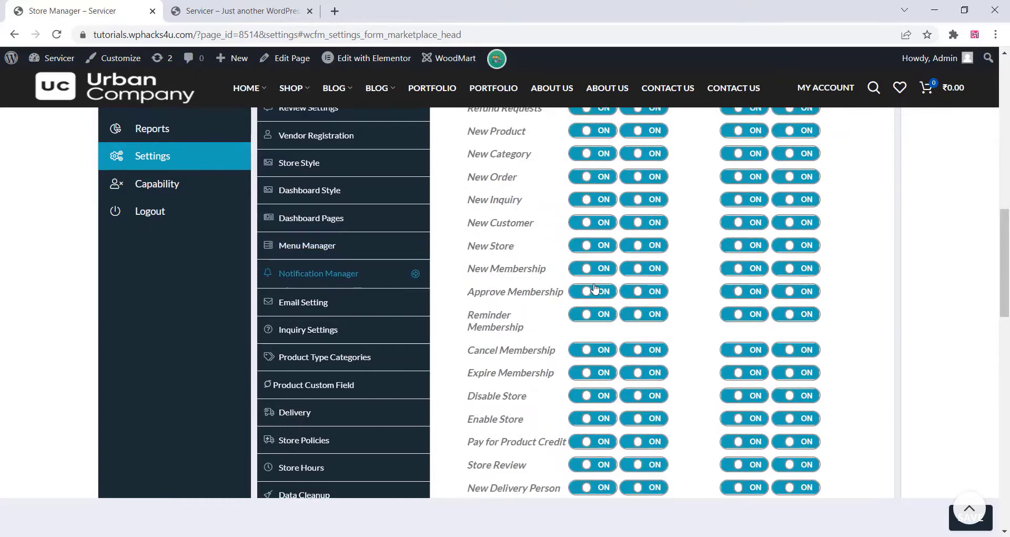
scroll(302, 252, "down", 10)
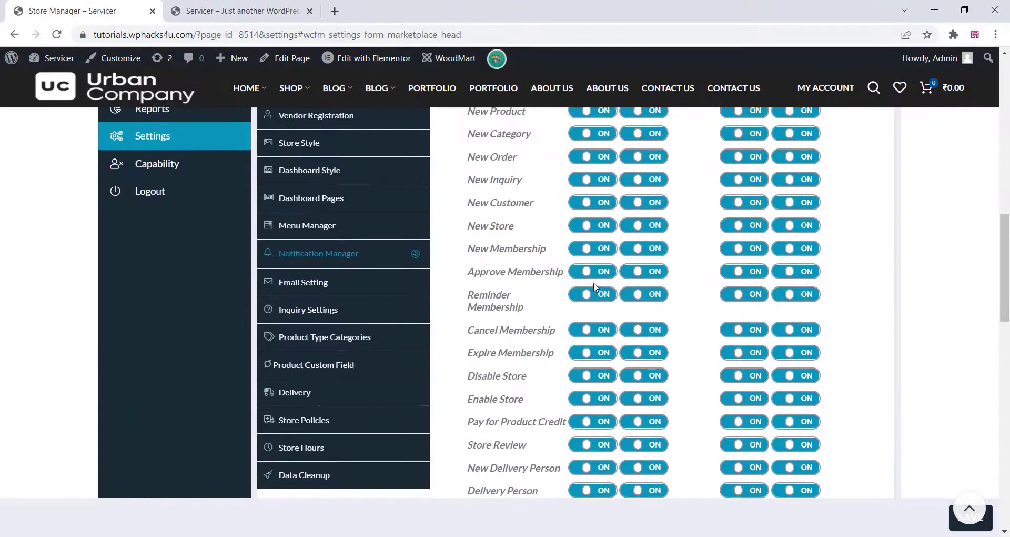
left_click(304, 238)
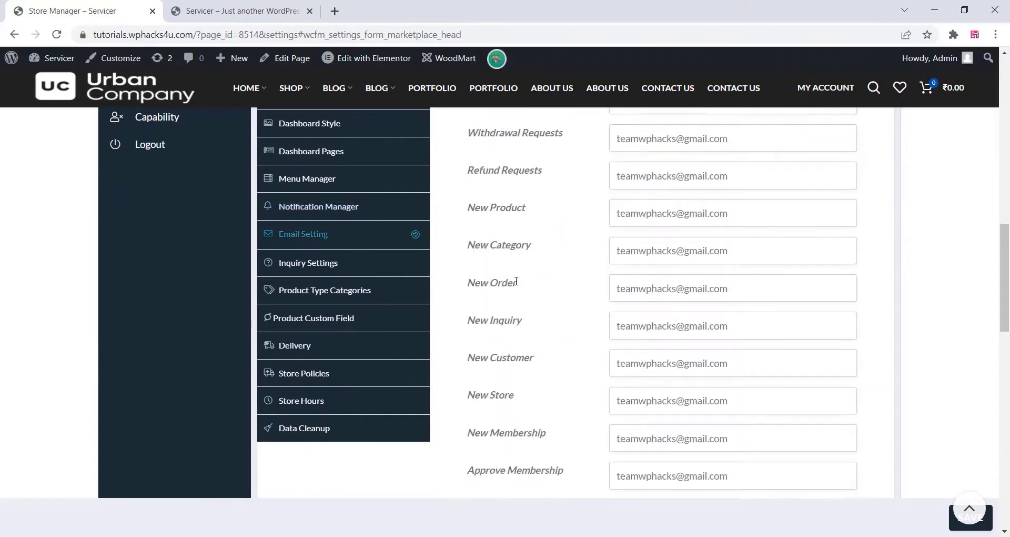
scroll(515, 287, "down", 15)
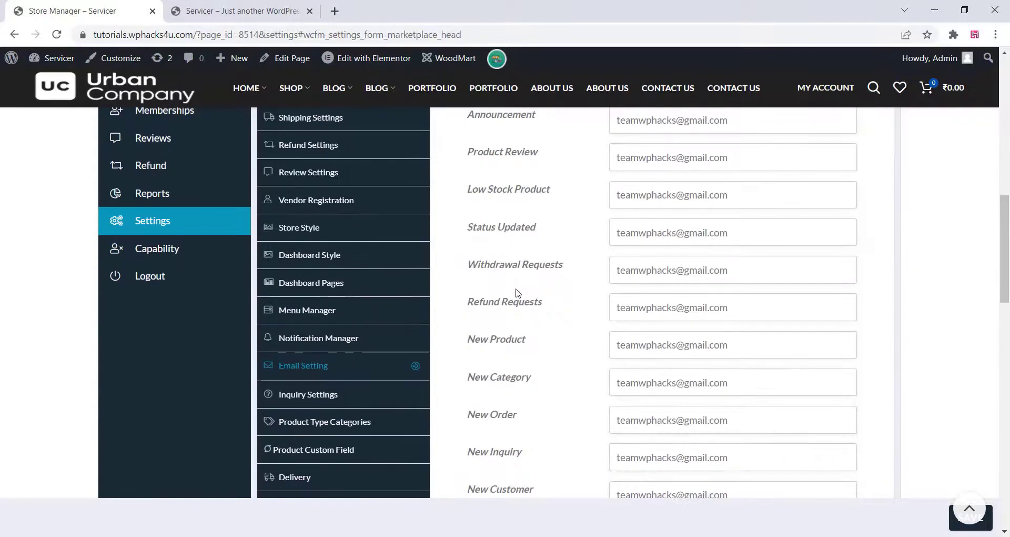
scroll(304, 279, "up", 3)
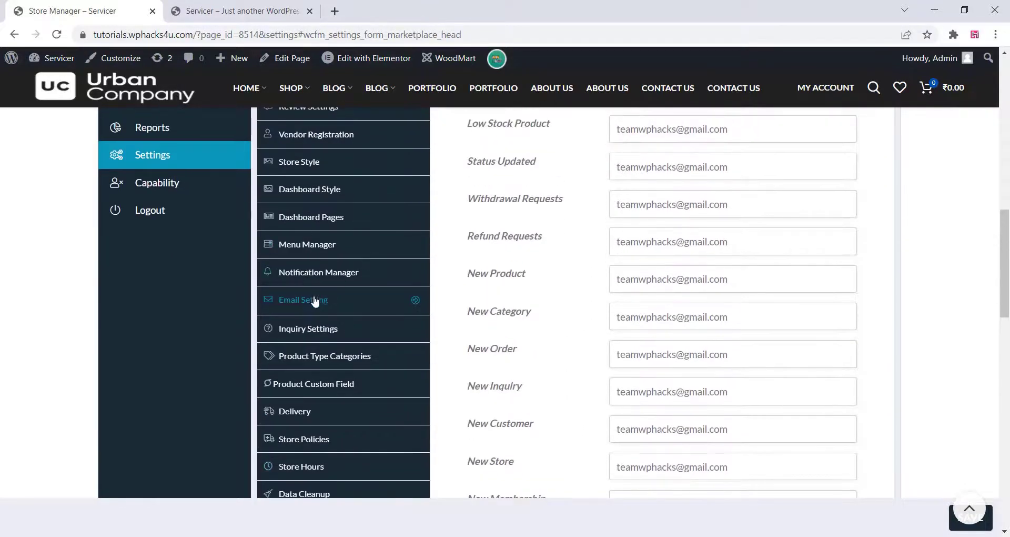
Review the Inquiry Settings with their form custom fields, and open the Product Type Categories section
left_click(302, 330)
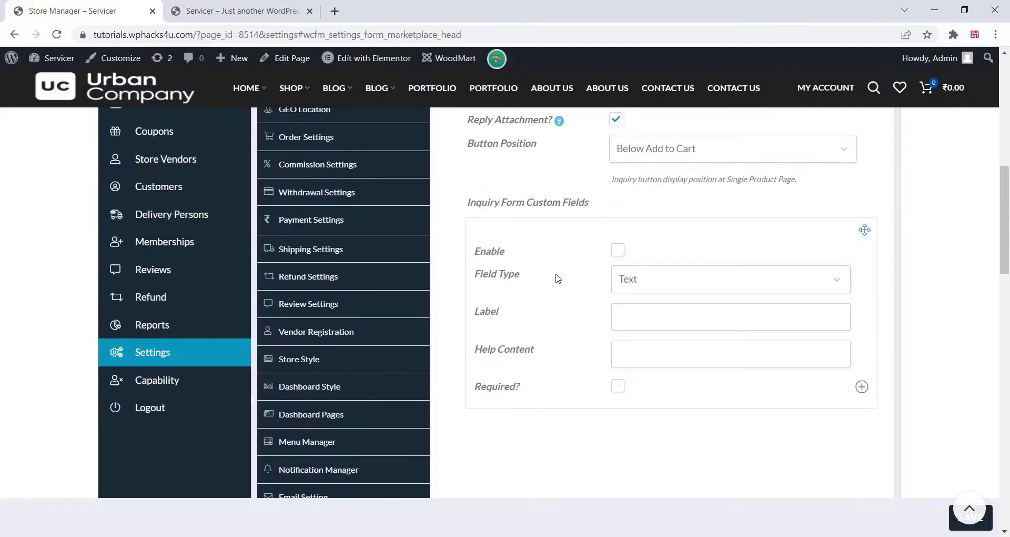
scroll(557, 278, "down", 8)
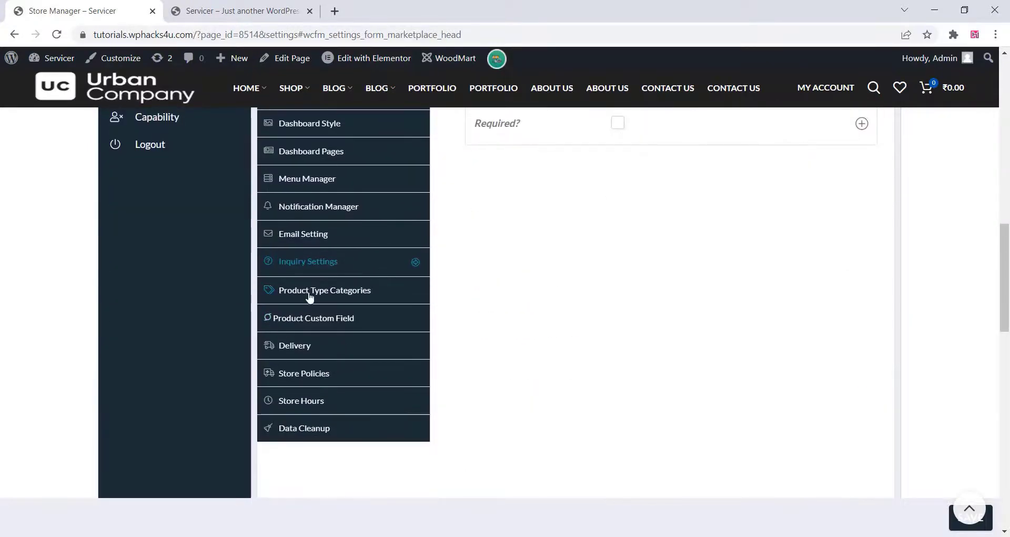
left_click(310, 297)
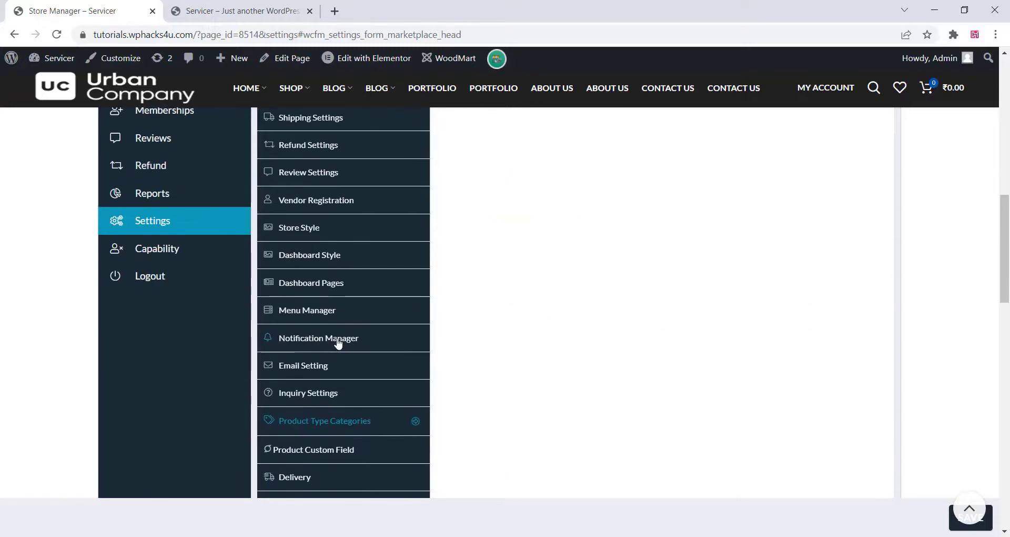
Open the Product Custom Field settings and look over the custom field block options
scroll(356, 334, "down", 3)
left_click(334, 319)
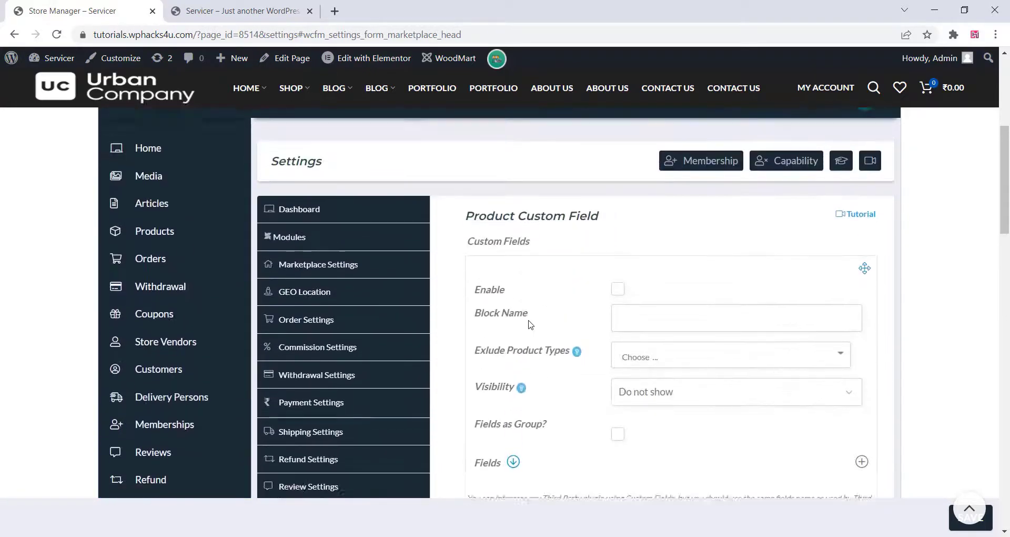
scroll(298, 341, "down", 3)
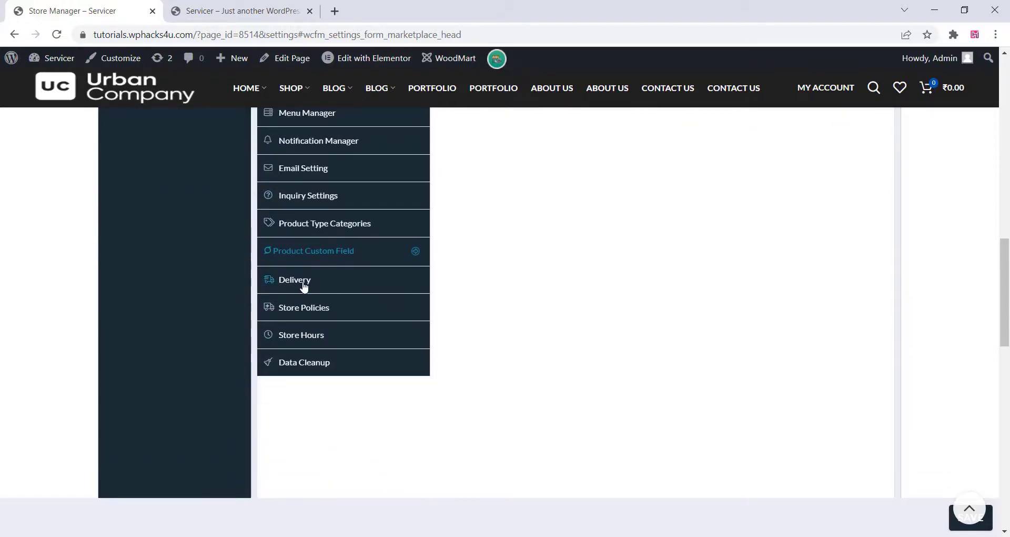
Open the Delivery settings and examine the new account mail, delivery time and daily time slot options
left_click(304, 284)
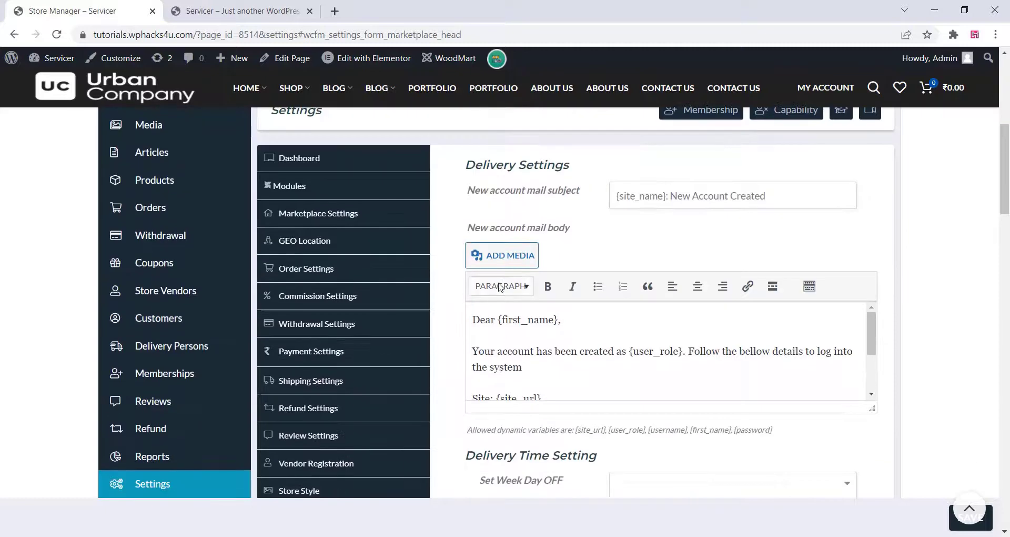
scroll(499, 286, "down", 5)
scroll(499, 287, "down", 5)
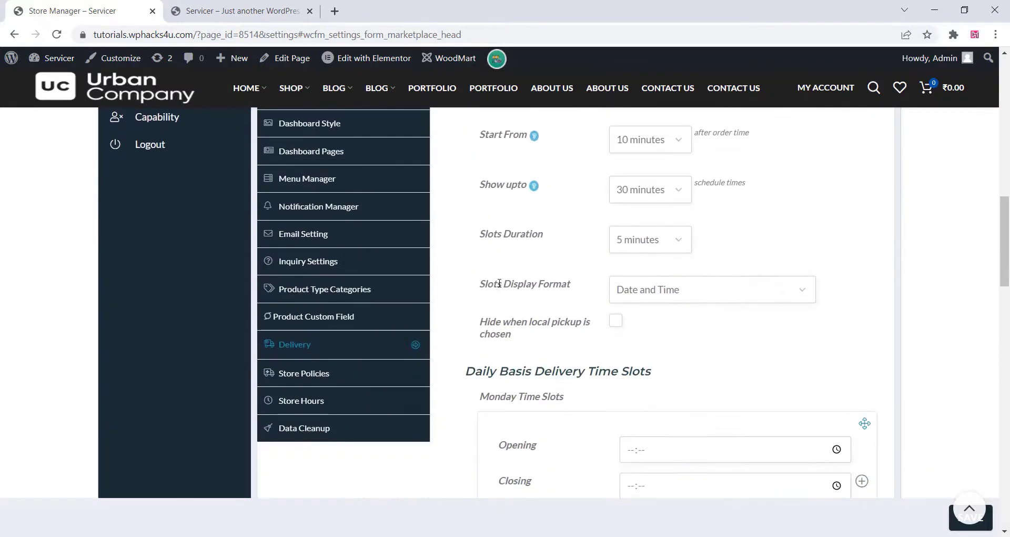
scroll(500, 286, "down", 3)
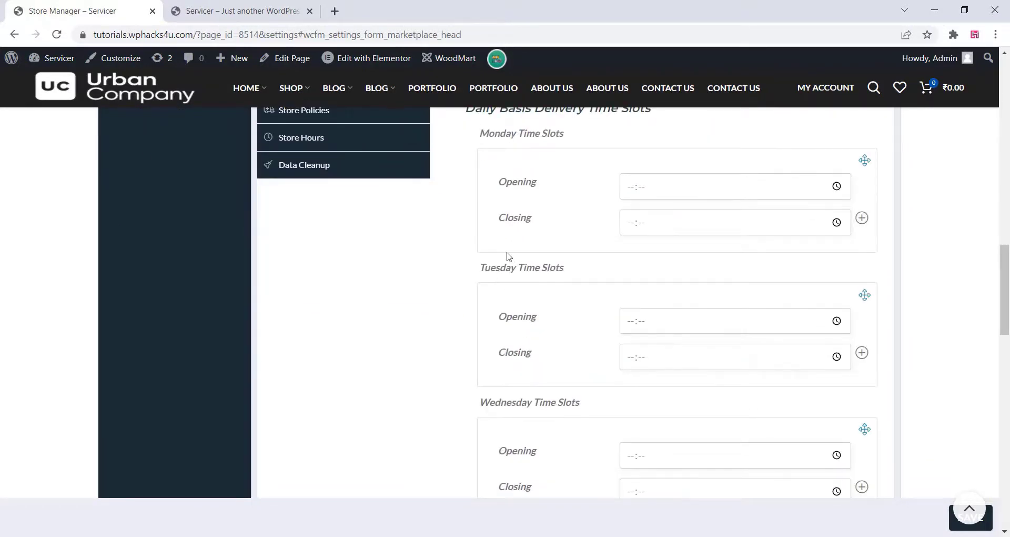
scroll(507, 264, "down", 4)
scroll(507, 264, "down", 10)
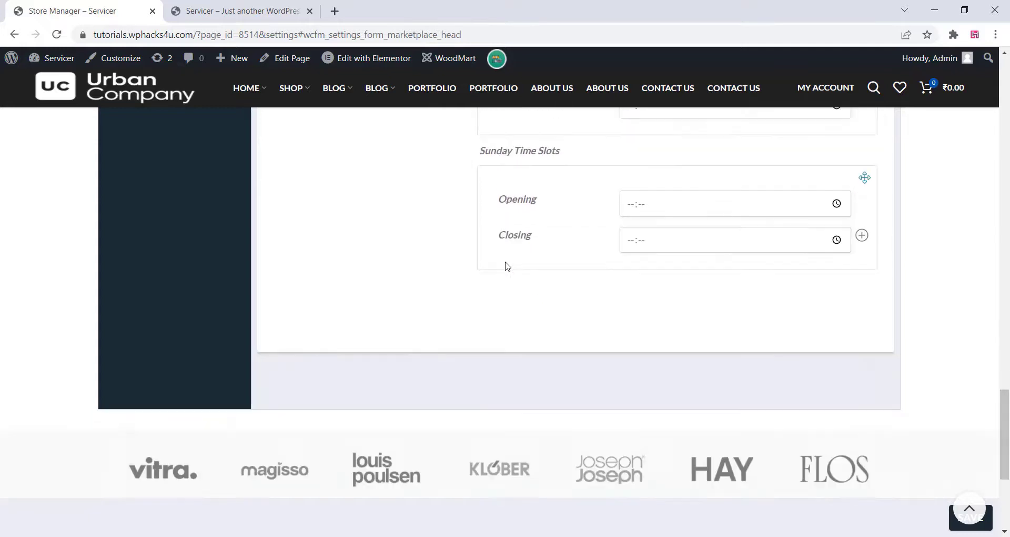
scroll(507, 264, "up", 10)
scroll(421, 273, "up", 8)
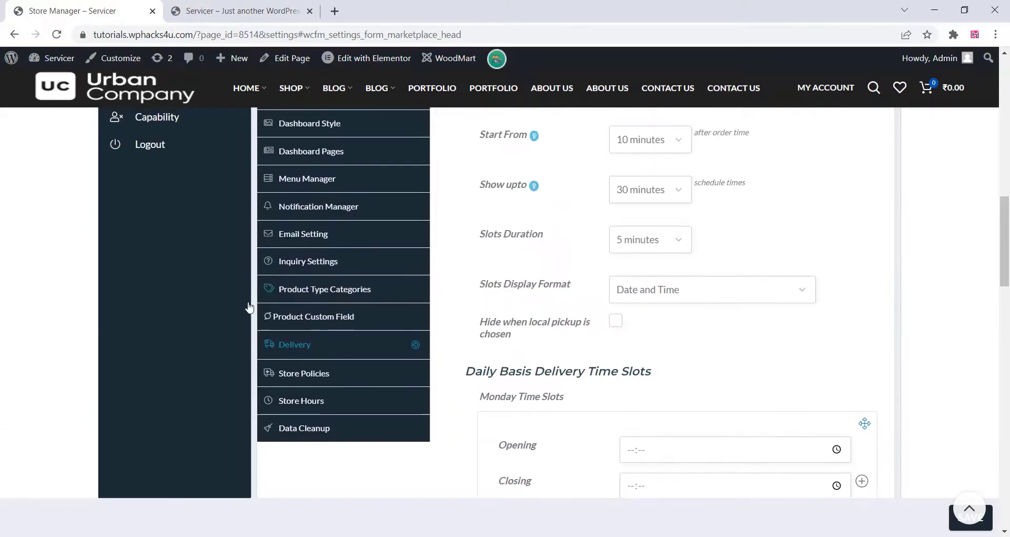
Go through the Store Policies, Store Hours and Data Cleanup sections of the marketplace settings
left_click(299, 374)
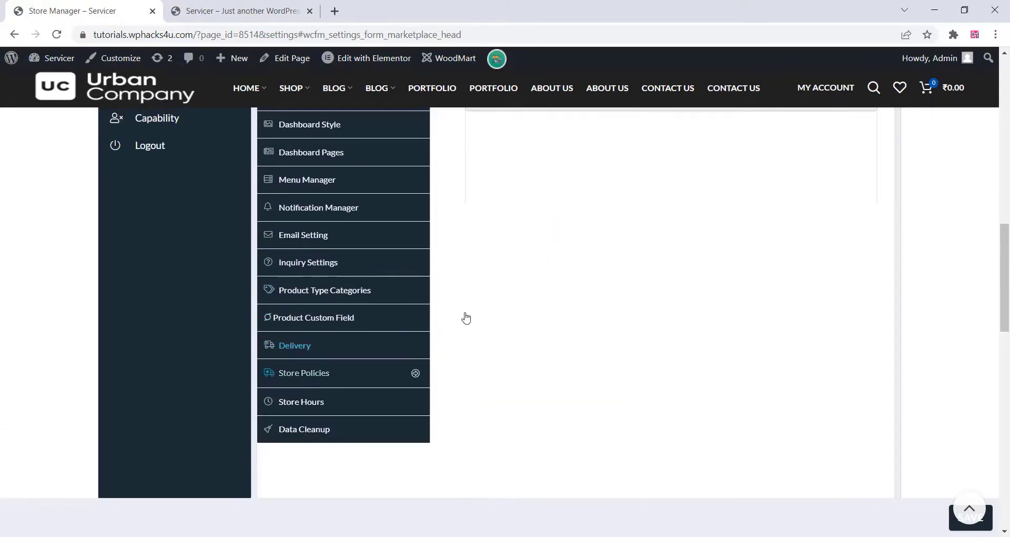
scroll(466, 317, "down", 11)
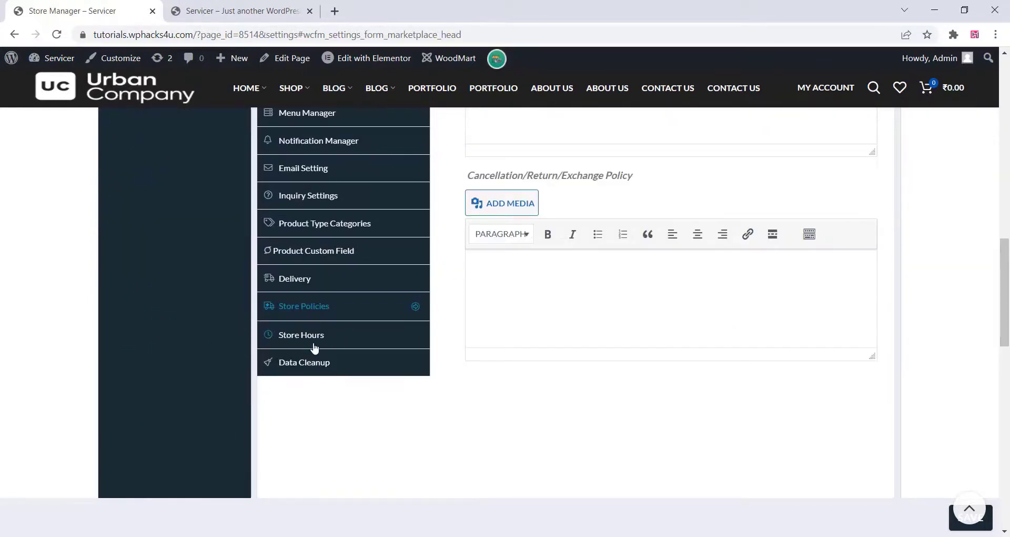
left_click(314, 343)
left_click(331, 363)
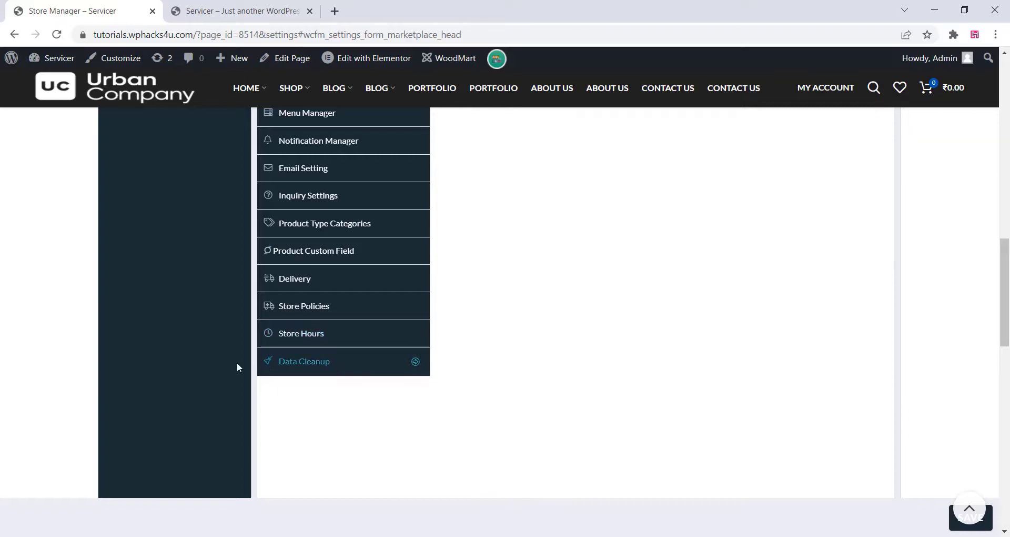
Open the form for adding a new store vendor
scroll(223, 339, "up", 3)
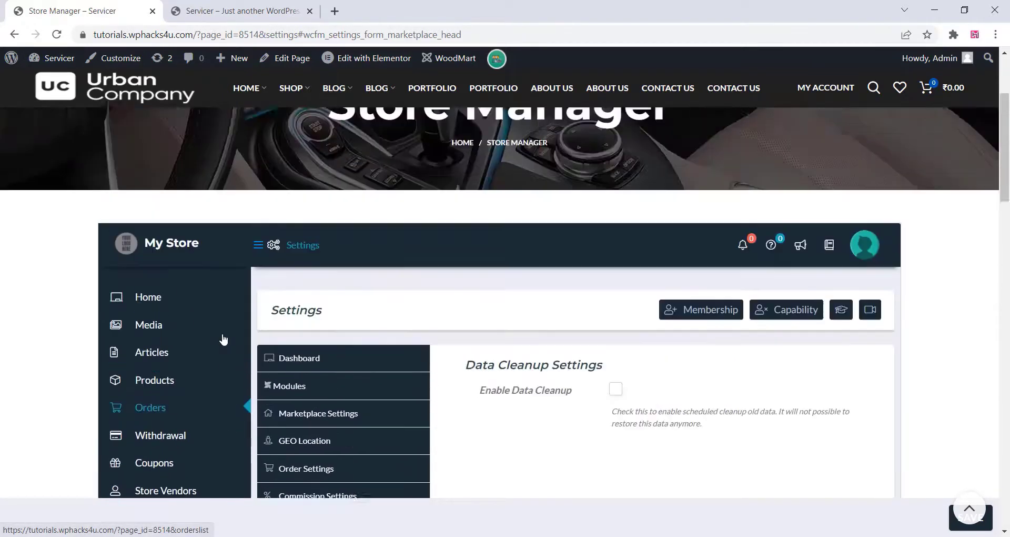
scroll(190, 309, "down", 4)
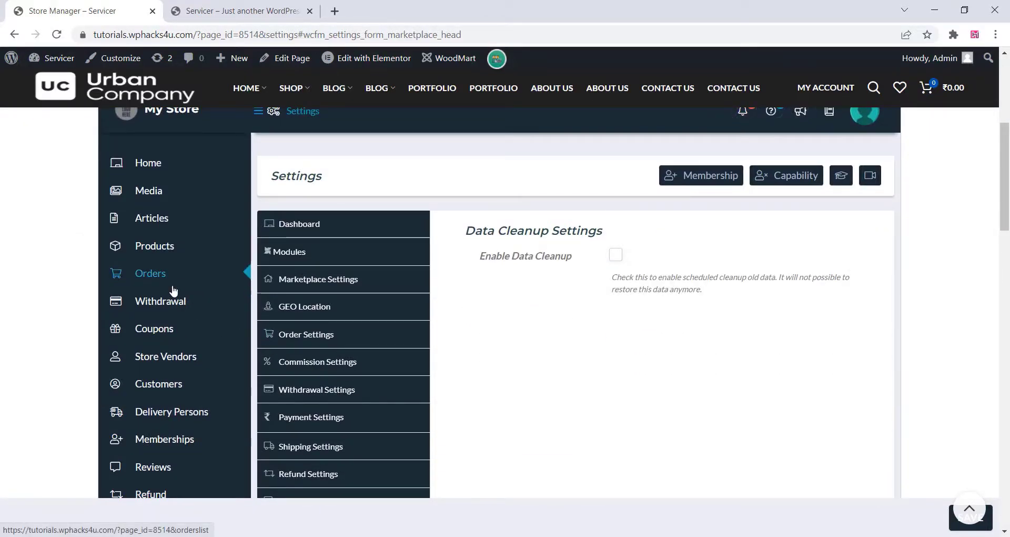
scroll(210, 271, "up", 1)
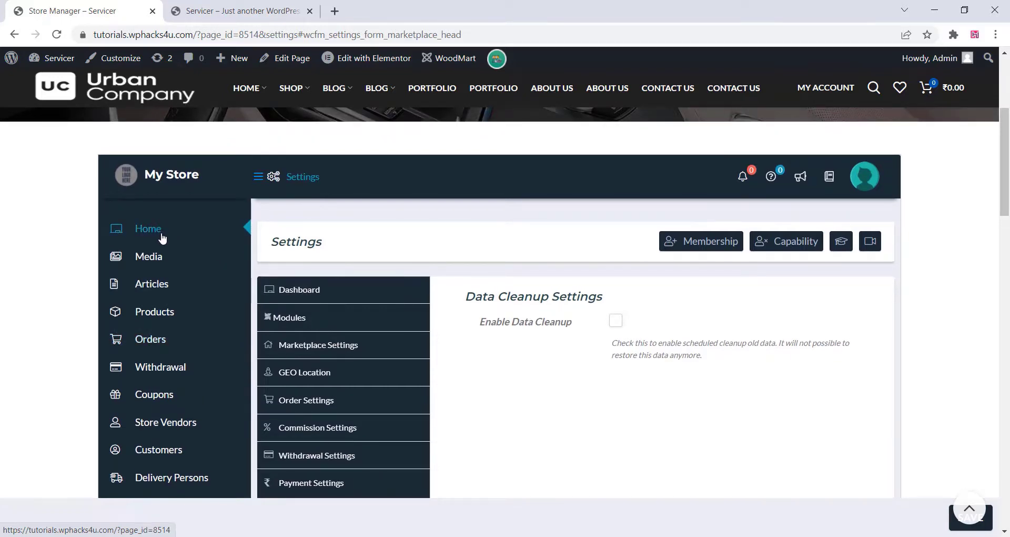
scroll(162, 239, "down", 2)
mouse_move(187, 289)
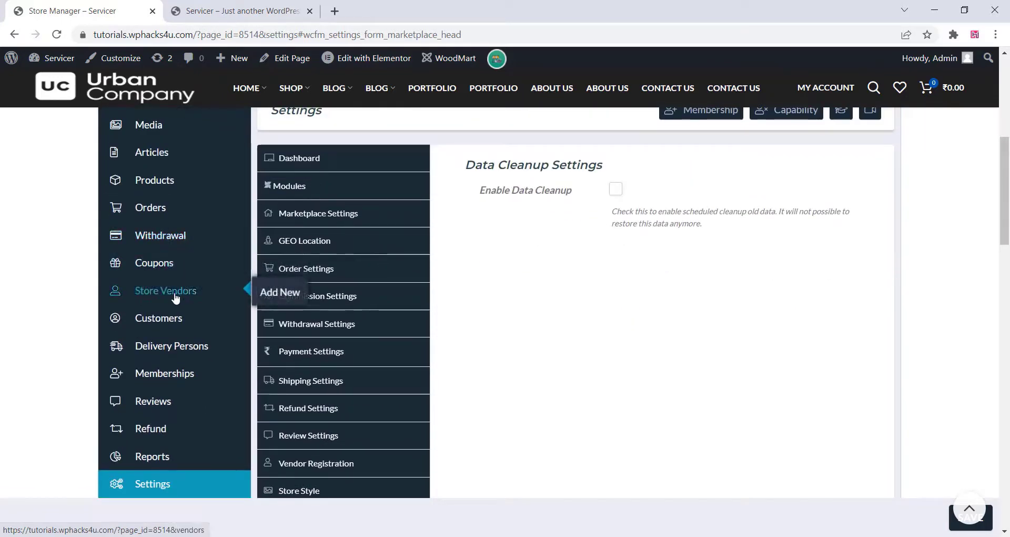
left_click(273, 289)
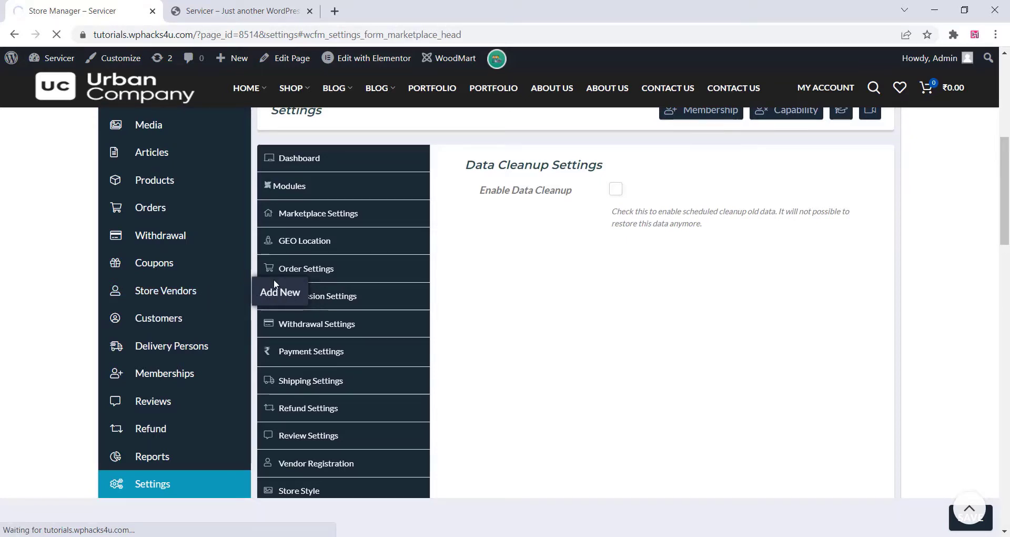
Look over the Add SERVICE PROVIDER Vendor form's heading and its username, email and name fields
scroll(407, 265, "down", 4)
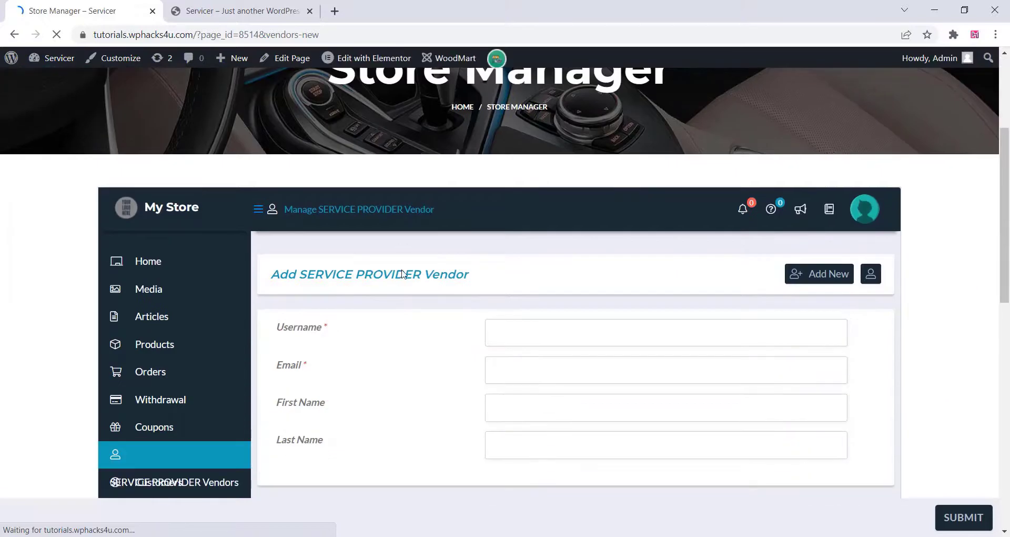
scroll(467, 260, "down", 1)
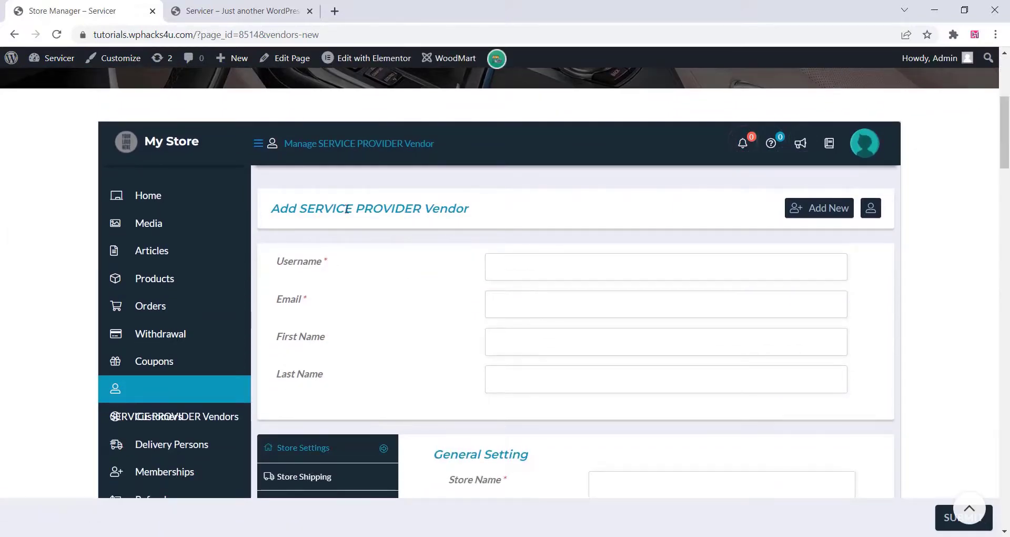
left_click_drag(344, 209, 498, 217)
left_click_drag(304, 214, 516, 223)
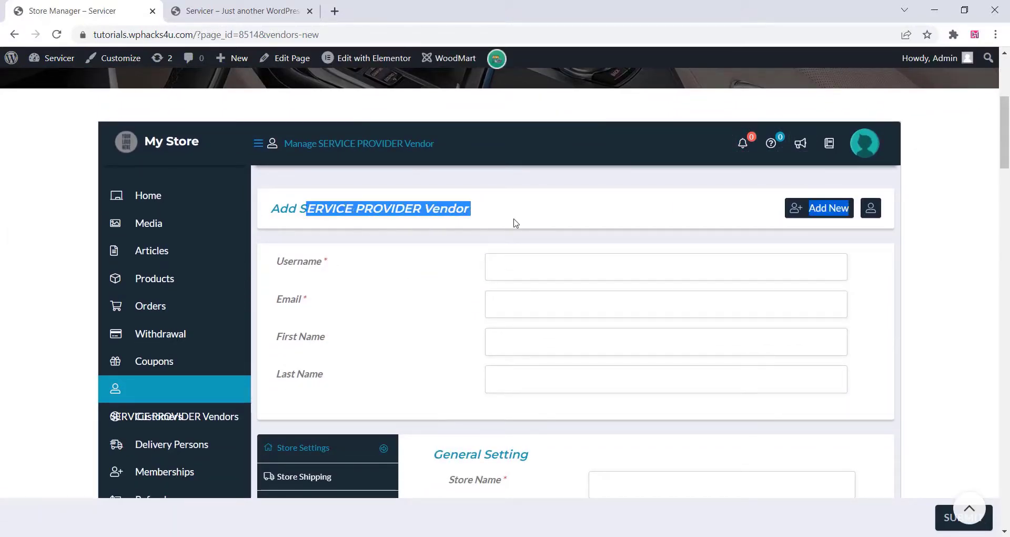
left_click(513, 271)
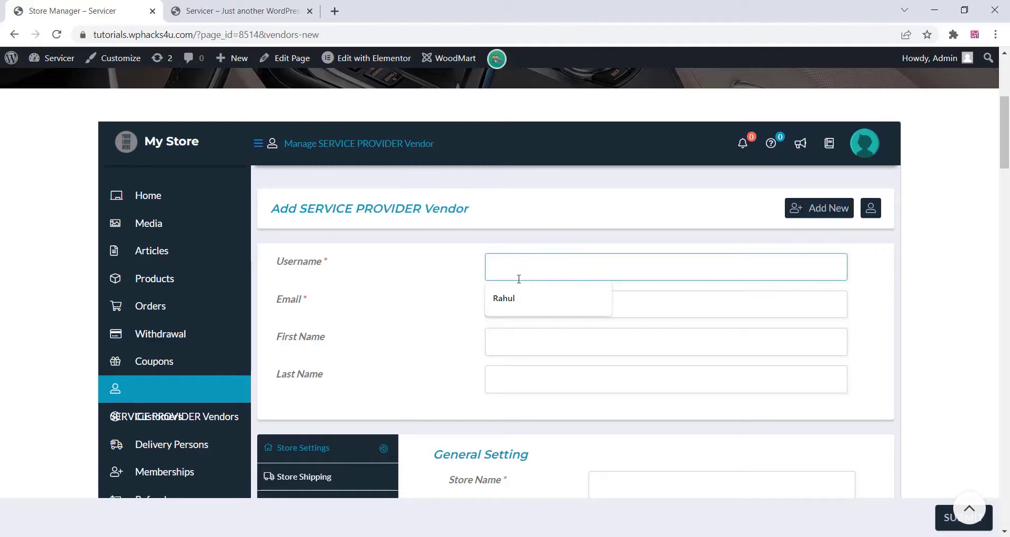
left_click(434, 288)
Examine the new vendor's store settings, from general and brand setup through address and location to the visibility options
scroll(432, 288, "down", 3)
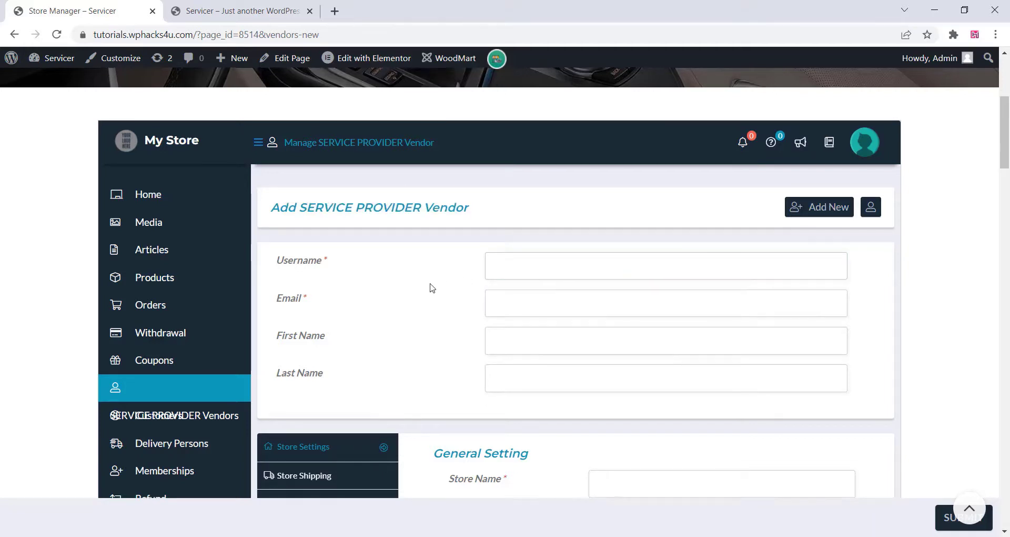
scroll(432, 288, "down", 4)
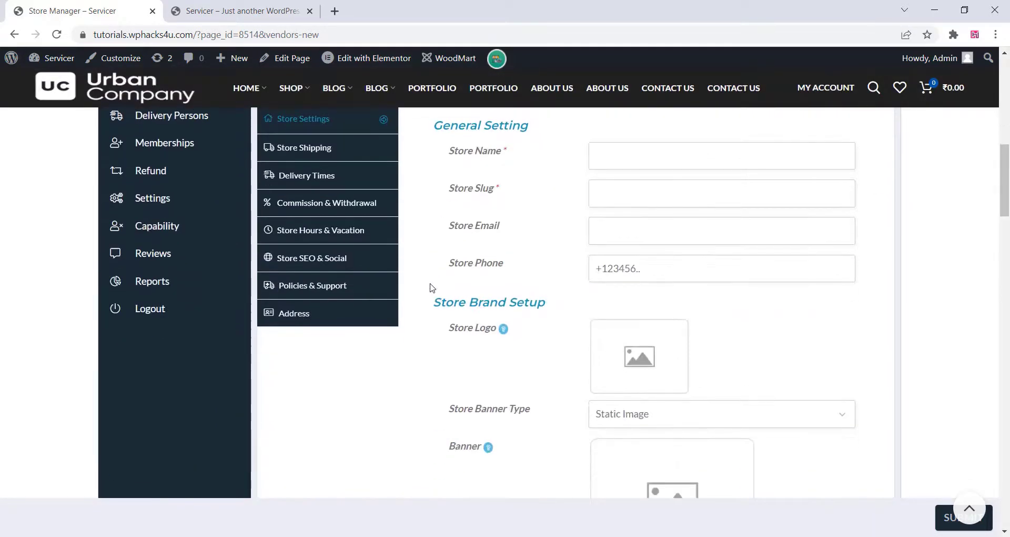
scroll(433, 288, "down", 3)
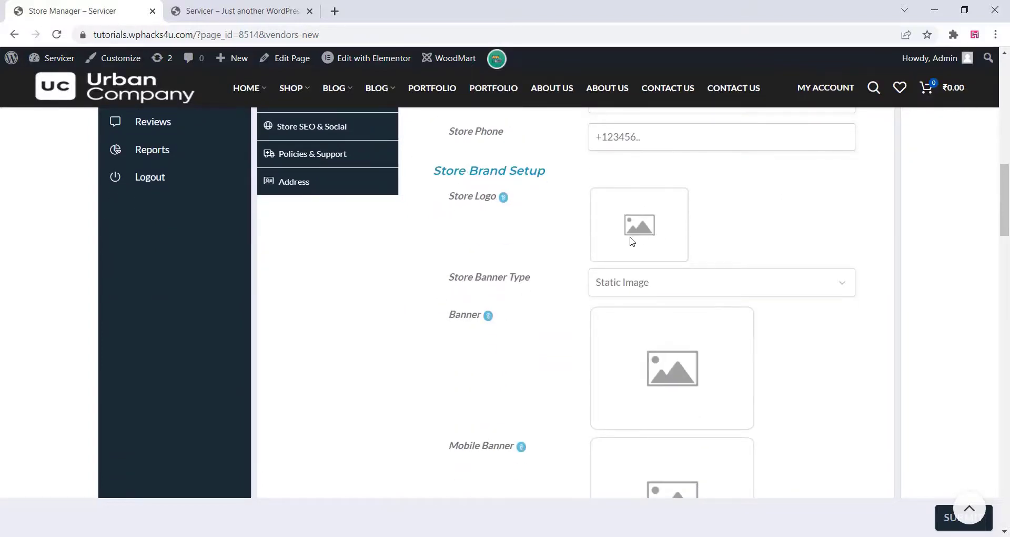
scroll(632, 241, "down", 9)
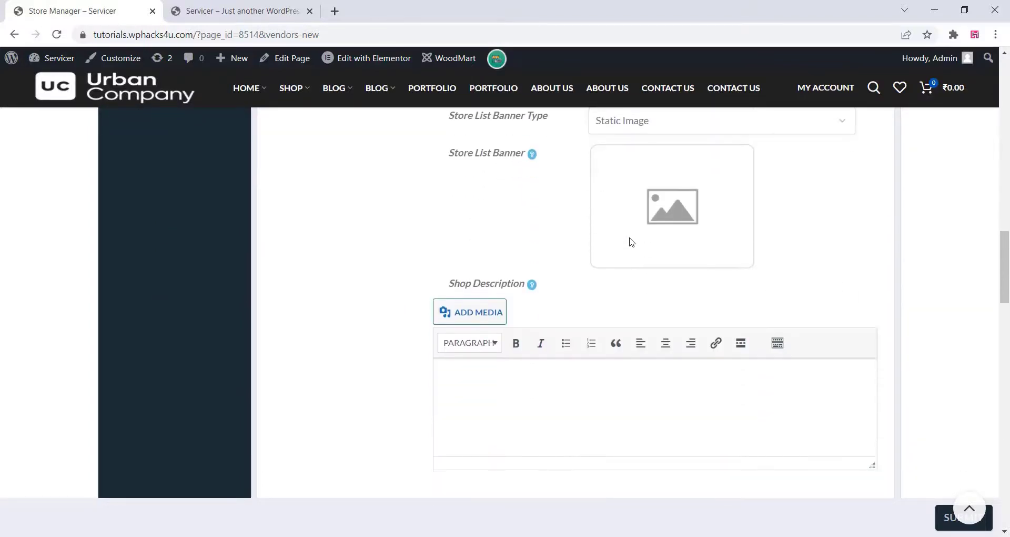
scroll(632, 242, "down", 8)
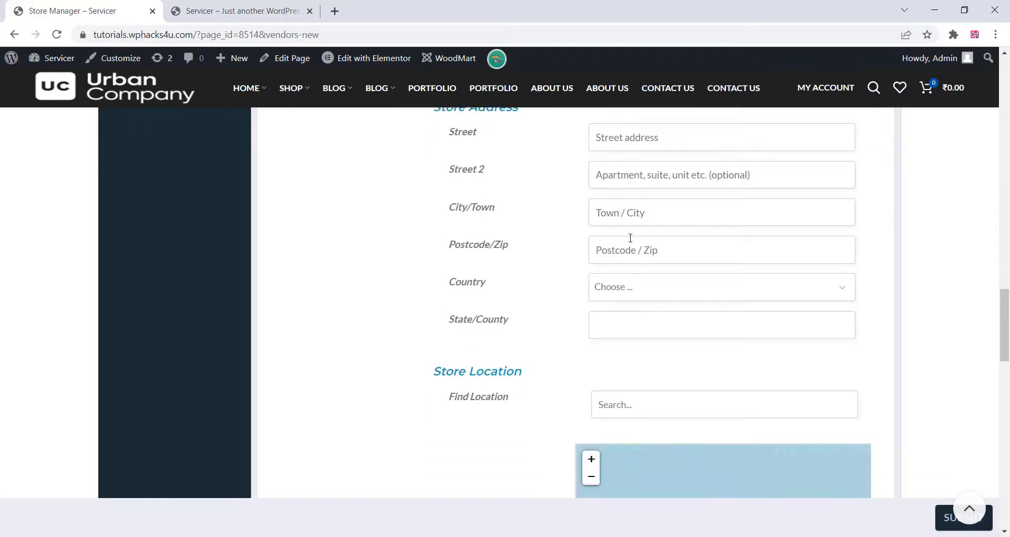
scroll(630, 238, "down", 4)
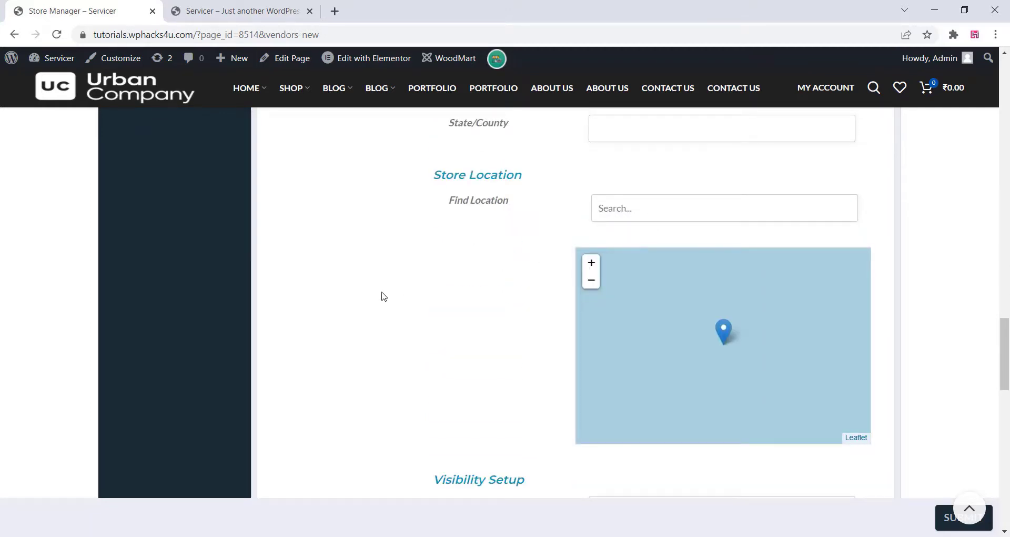
scroll(385, 296, "down", 6)
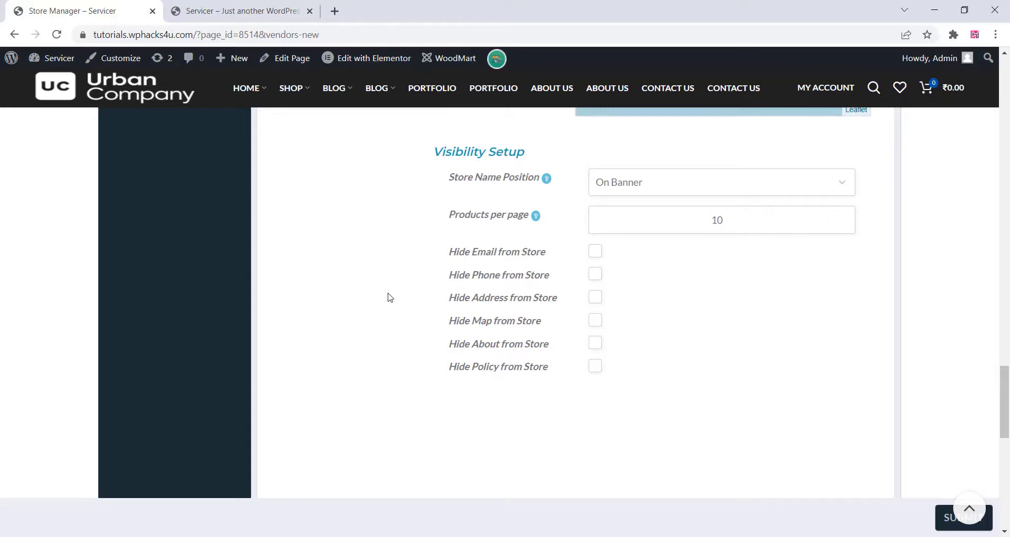
scroll(390, 298, "up", 20)
scroll(390, 295, "up", 15)
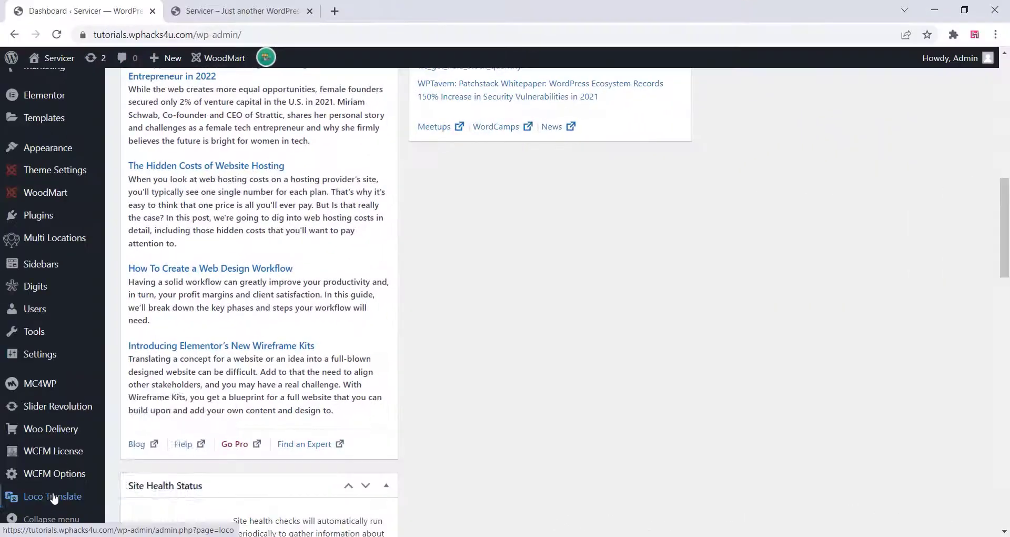
Open Loco Translate's theme translations from the WordPress dashboard, and check the product search placeholder on the site's homepage
mouse_move(53, 496)
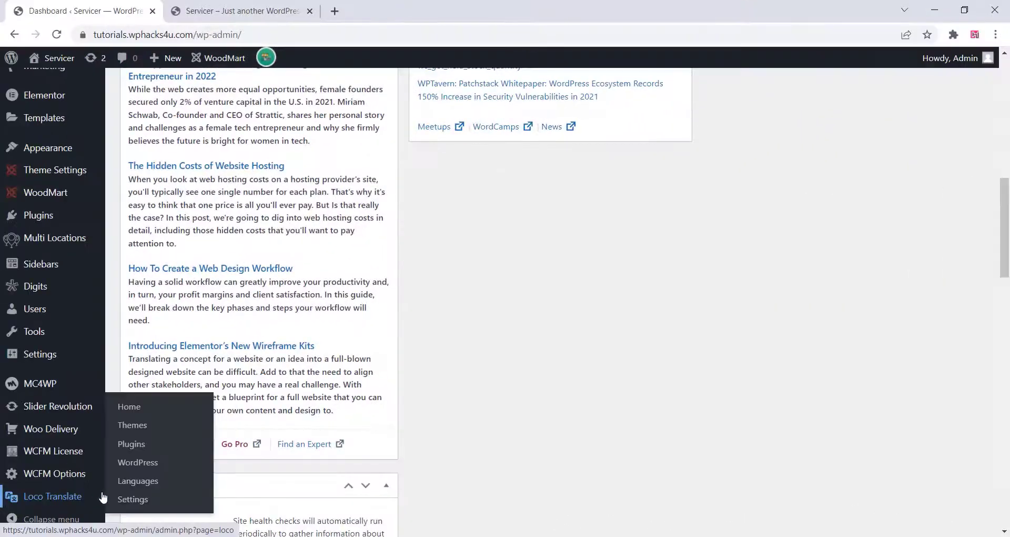
left_click(140, 432)
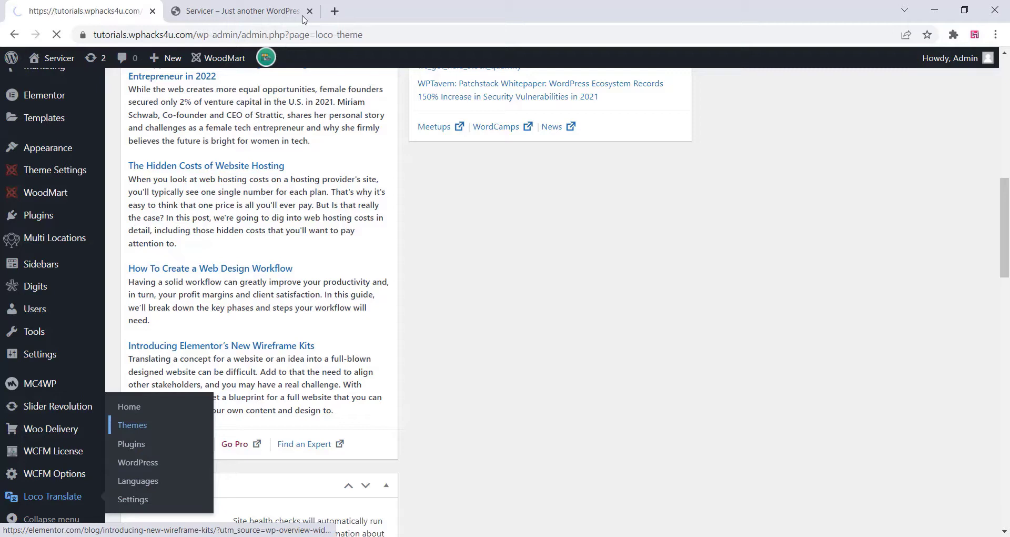
left_click(244, 4)
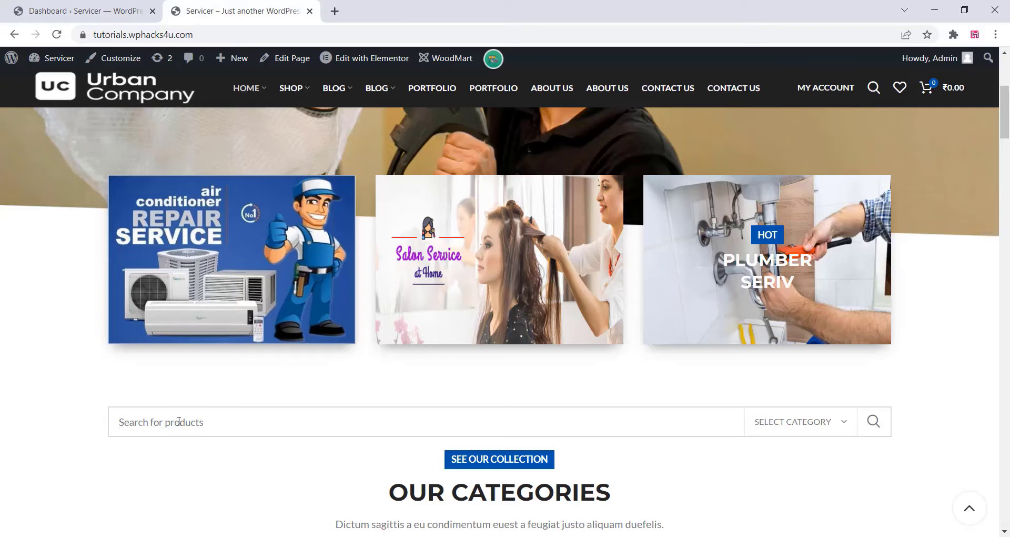
left_click(109, 4)
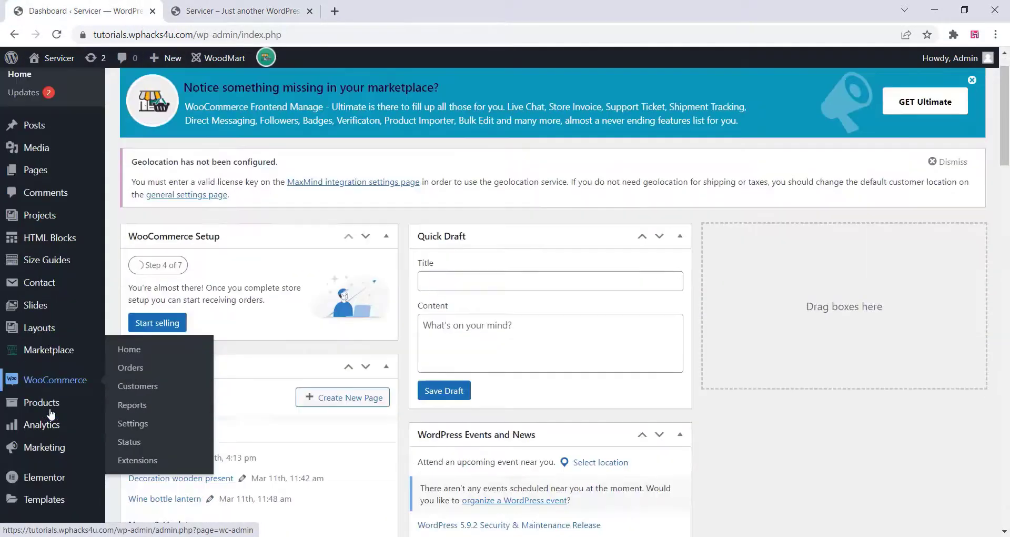
scroll(53, 429, "down", 7)
mouse_move(52, 496)
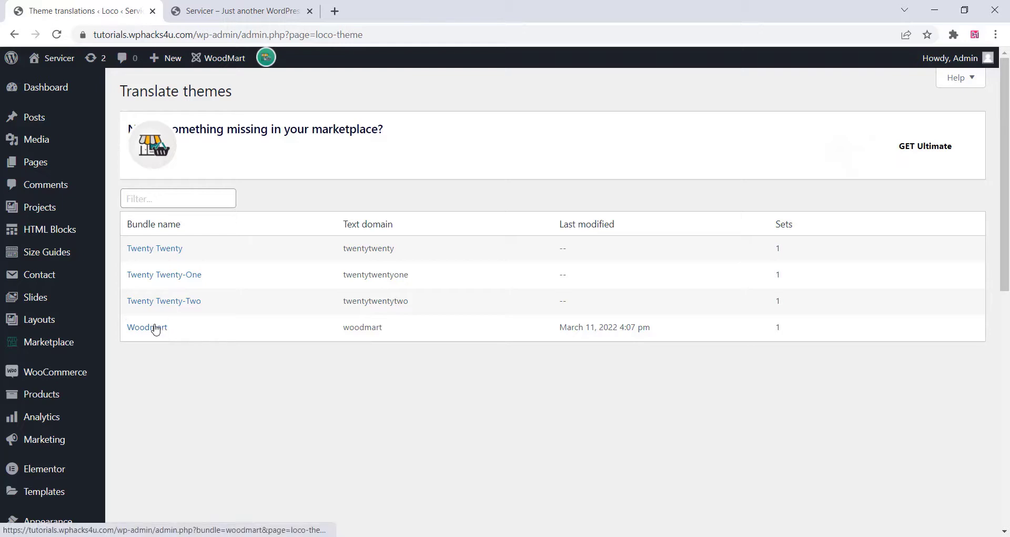
Start a new English (United States) translation for the Woodmart theme, stored in the Author location themes/woodmart/languages/en_US.po
left_click(156, 328)
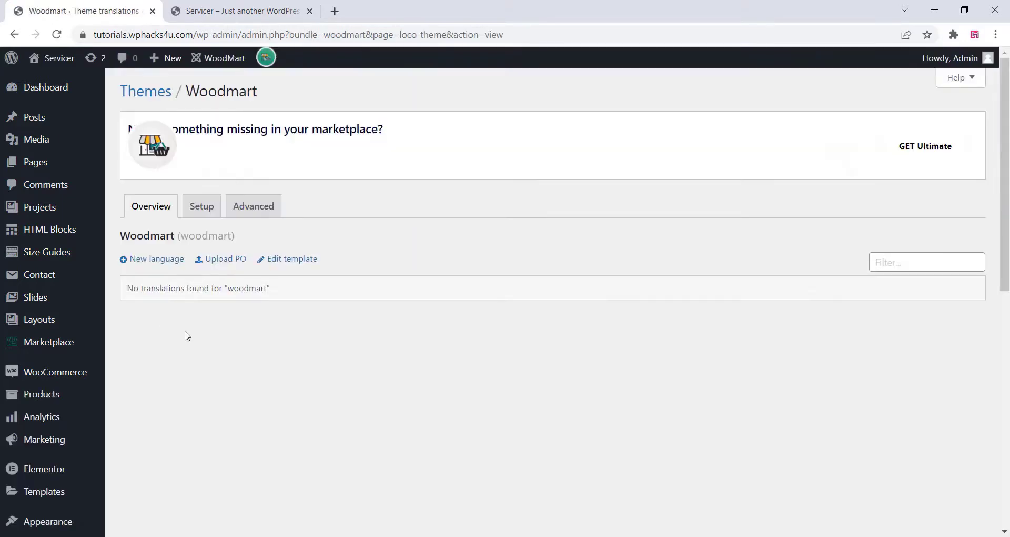
left_click(153, 257)
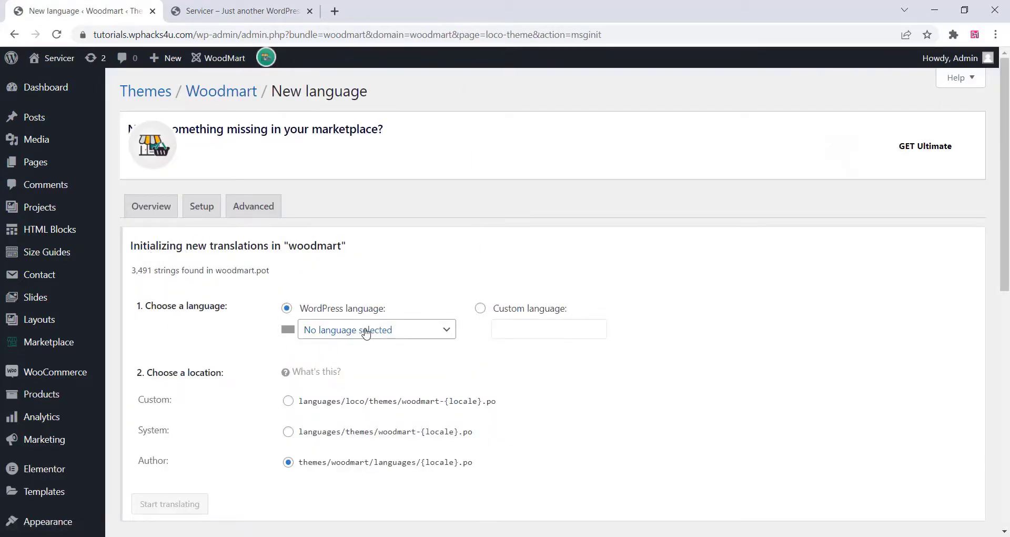
left_click(365, 331)
left_click(367, 89)
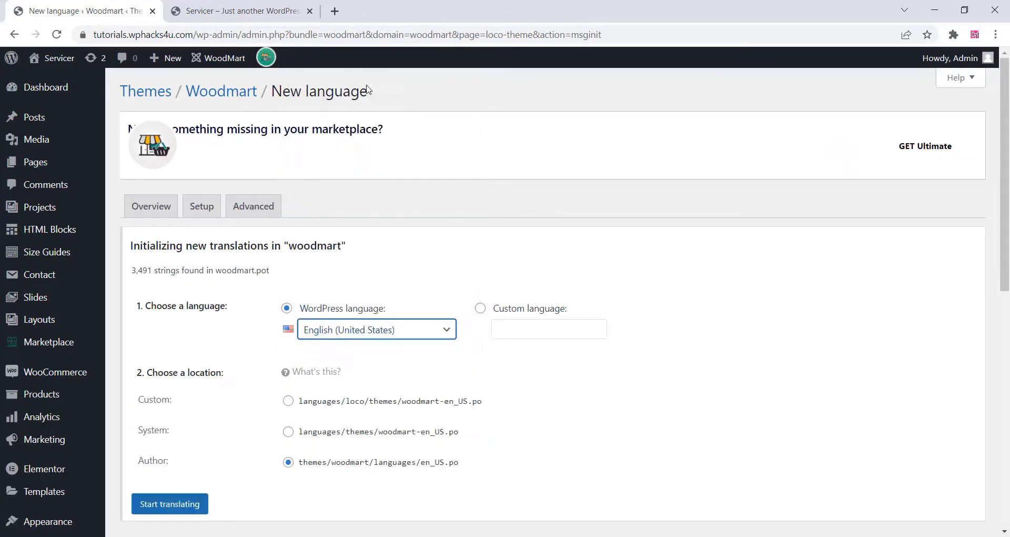
scroll(204, 389, "down", 3)
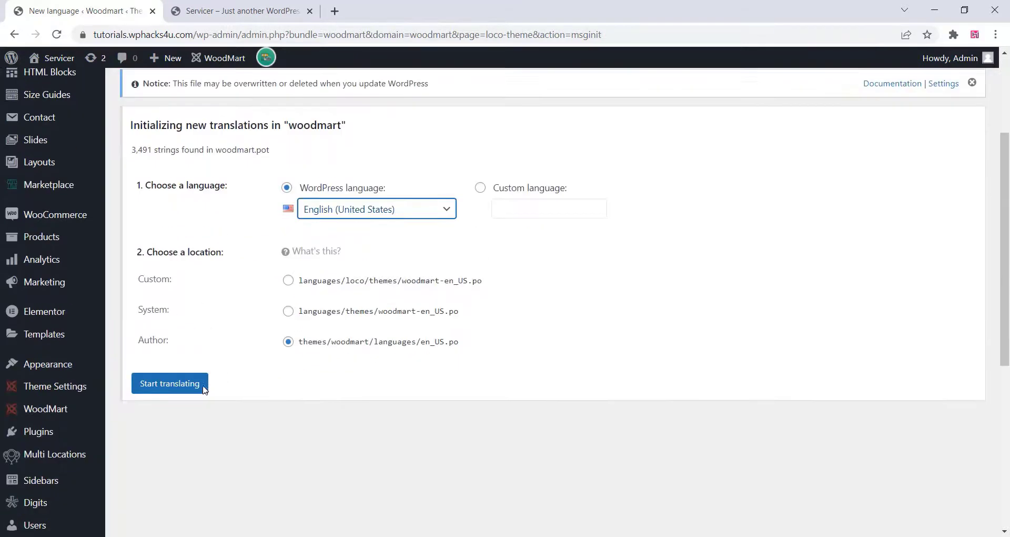
left_click(177, 342)
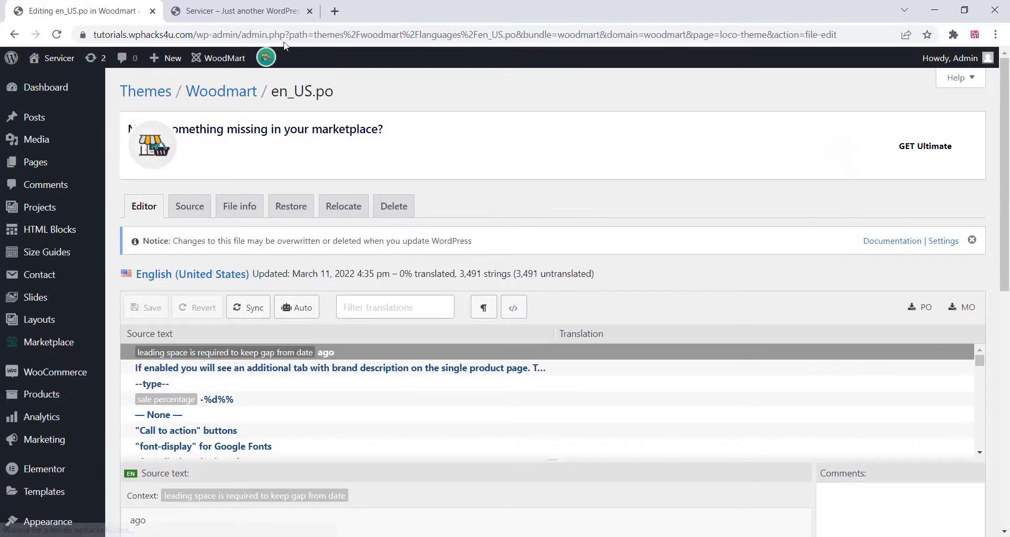
Check the homepage's product search wording, filter the Woodmart translation strings by SEARCH, and select the submit button string "Search for products"
left_click(232, 6)
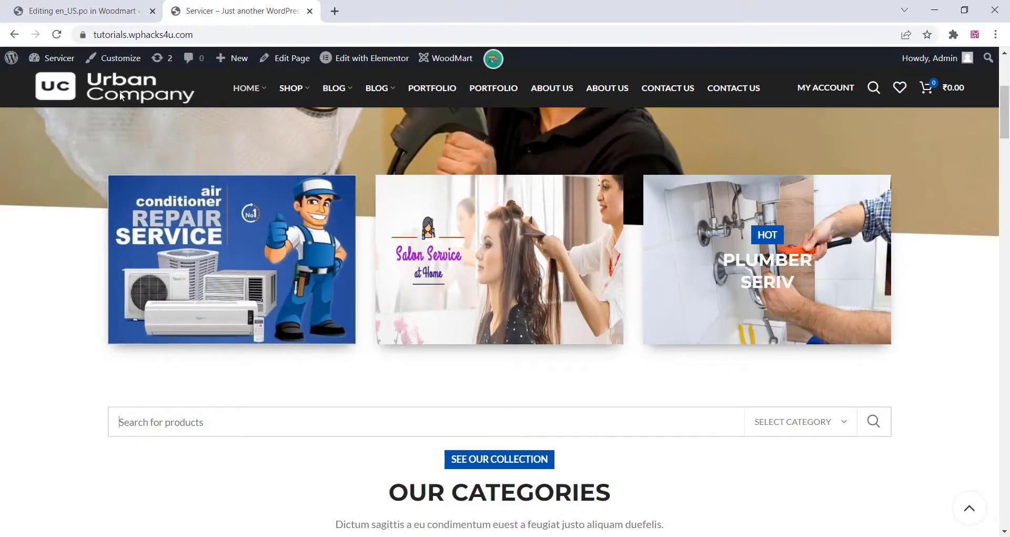
left_click(87, 11)
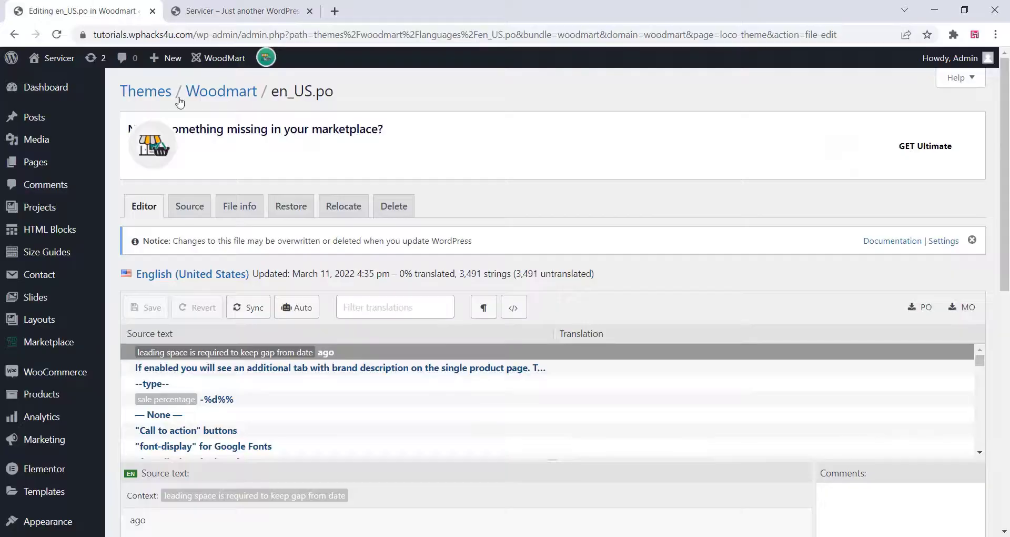
left_click(357, 302)
type("SEARCH")
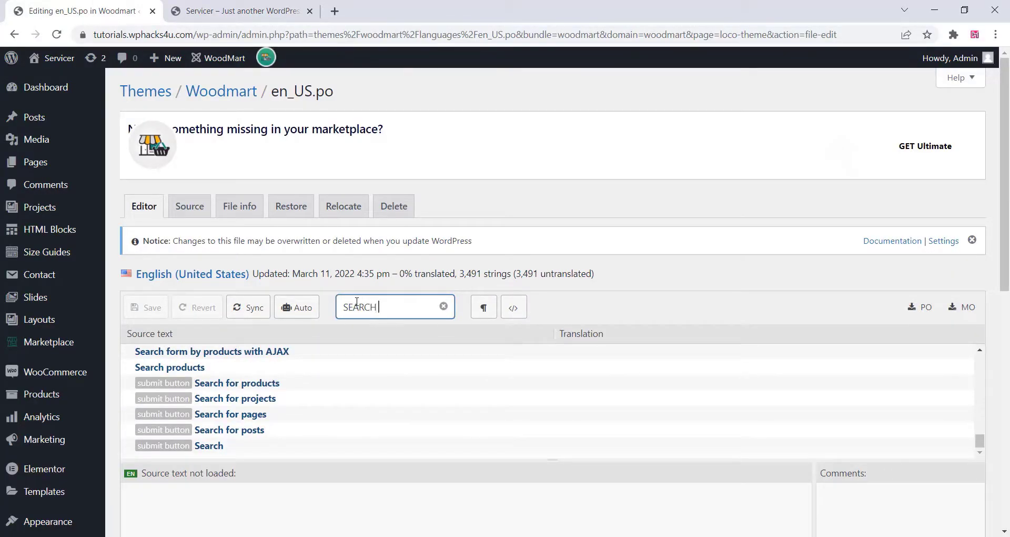
left_click(246, 387)
Translate the "Search for products" string as SEARCH A SERVICE and save the Woodmart translation file
scroll(305, 444, "down", 4)
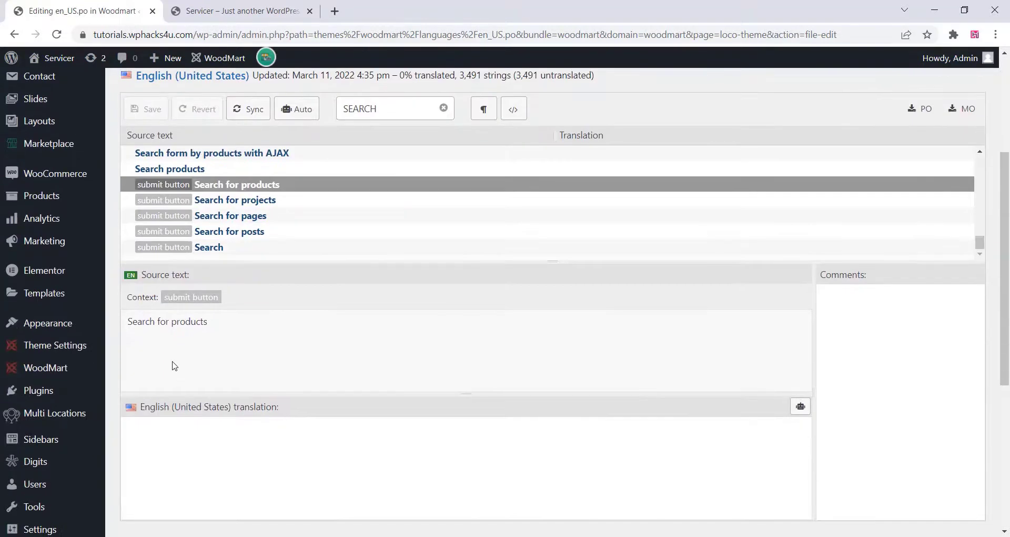
scroll(152, 358, "down", 1)
left_click(154, 359)
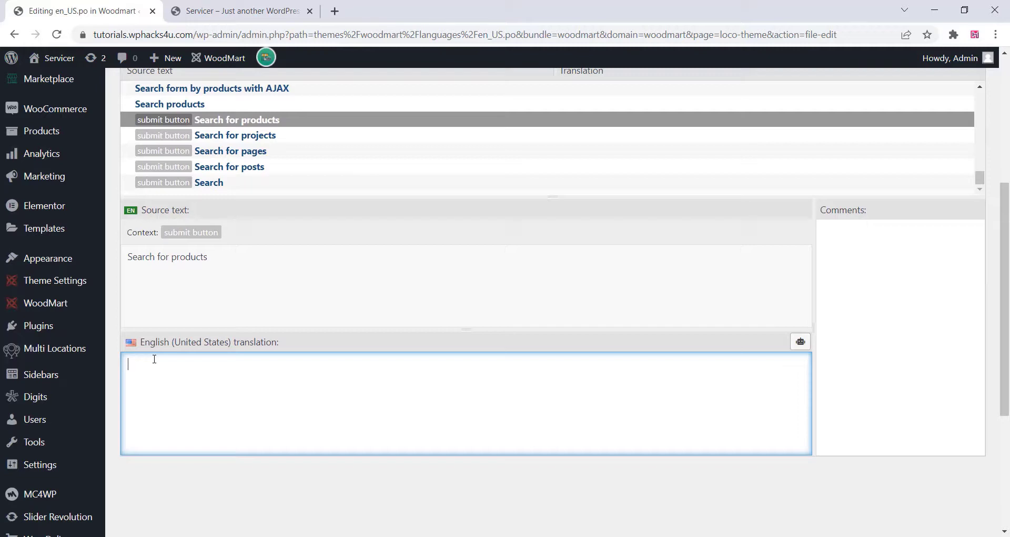
type("sEARCH A SERVICE")
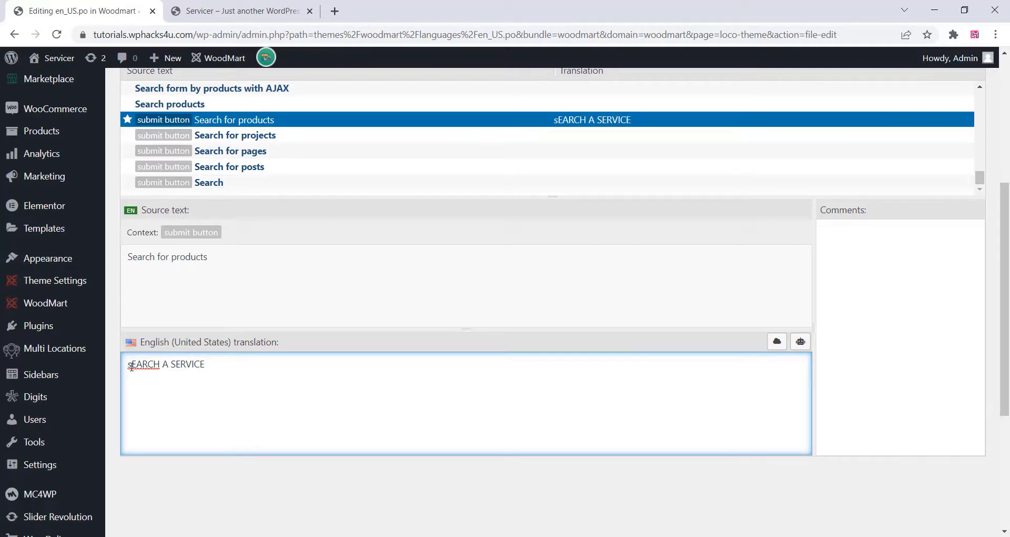
key("BackSpace")
type("S")
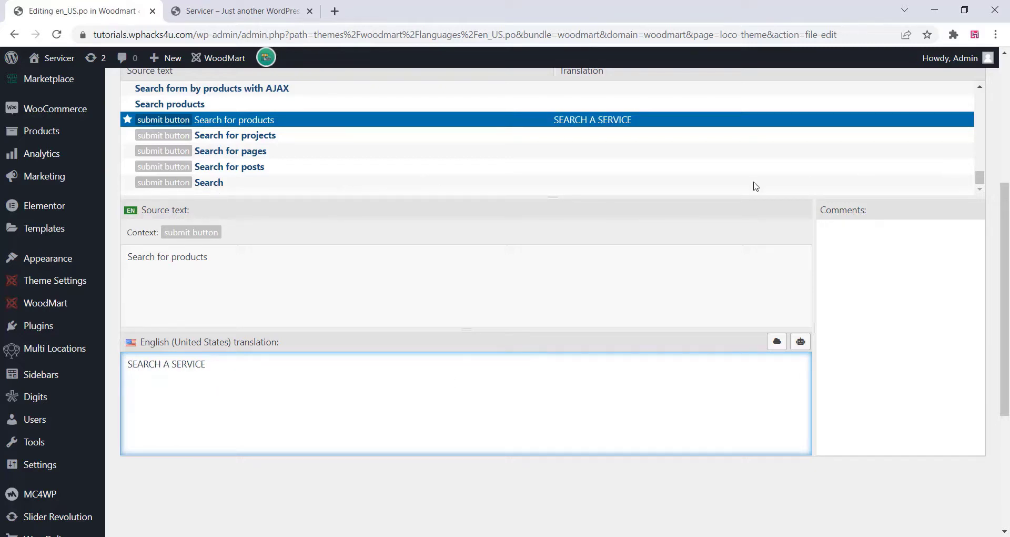
scroll(457, 230, "up", 1)
left_click(153, 110)
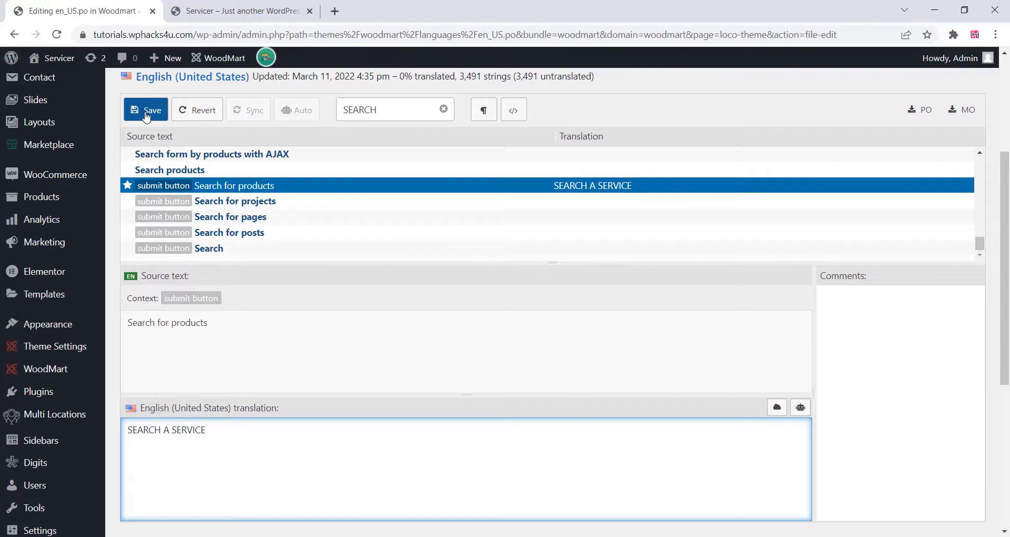
scroll(146, 111, "down", 1)
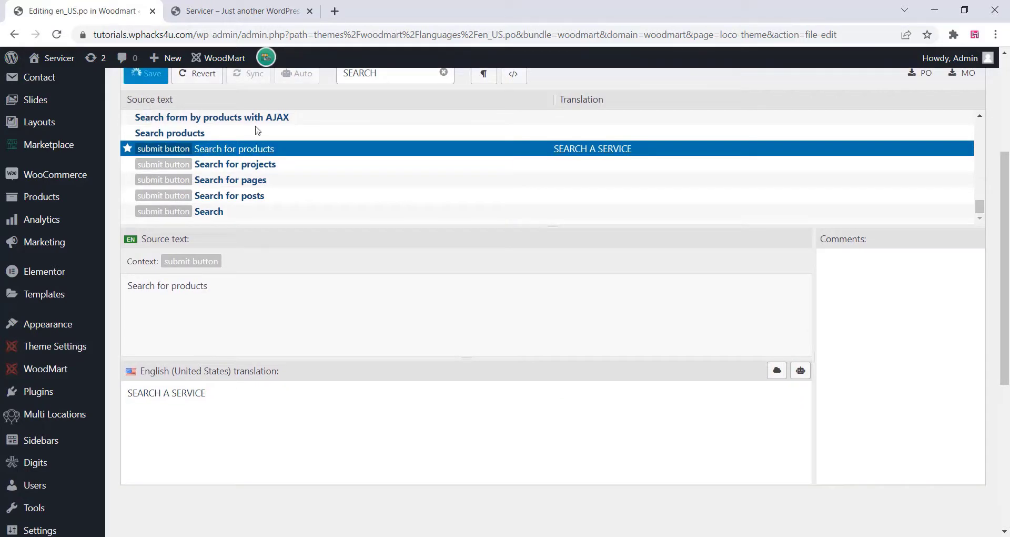
scroll(256, 134, "up", 1)
Reload the site's homepage to check the product search placeholder, and return to the Woodmart translation editor
left_click(227, 10)
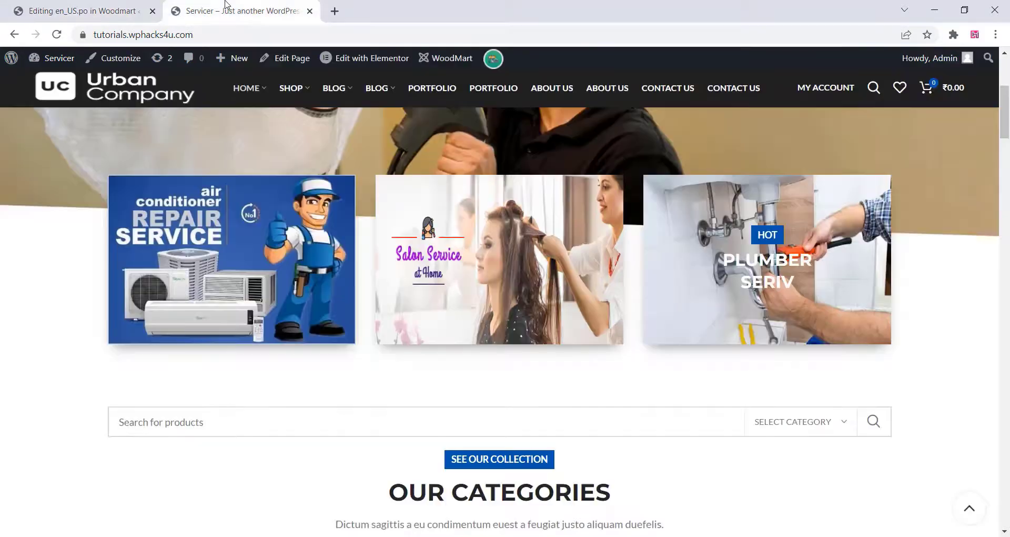
left_click(51, 35)
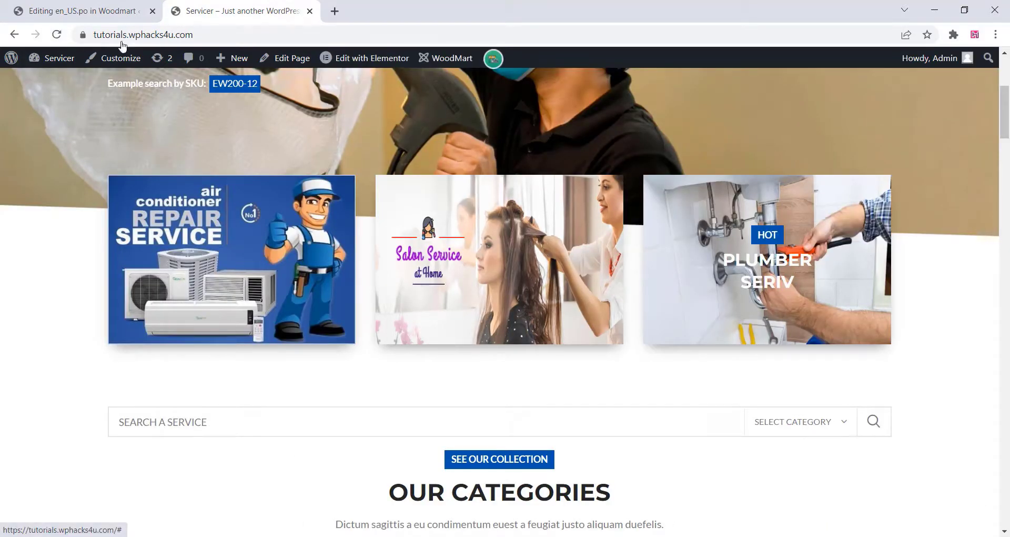
left_click(97, 17)
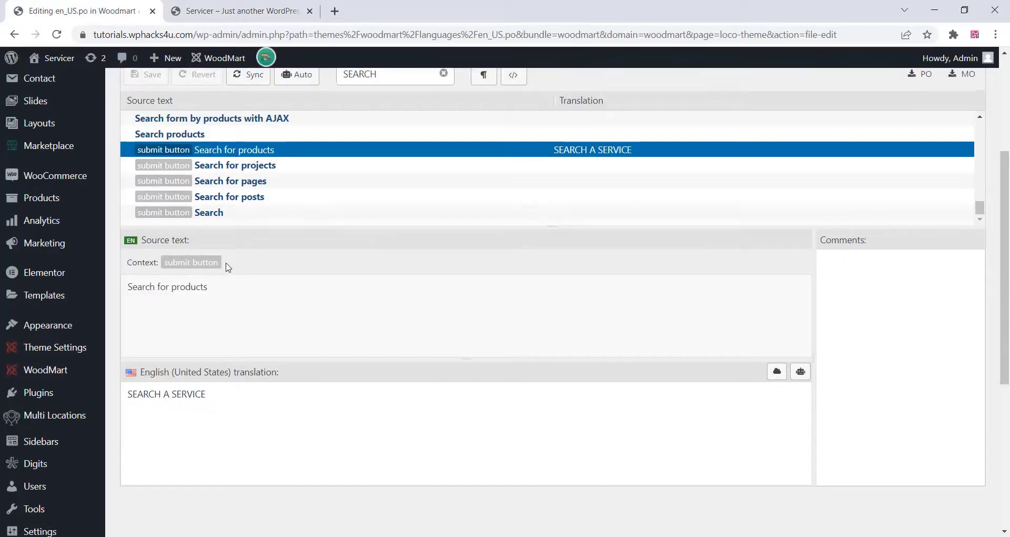
Filter the Woodmart translation strings by SELECT and select the "Select category" string
scroll(418, 235, "up", 4)
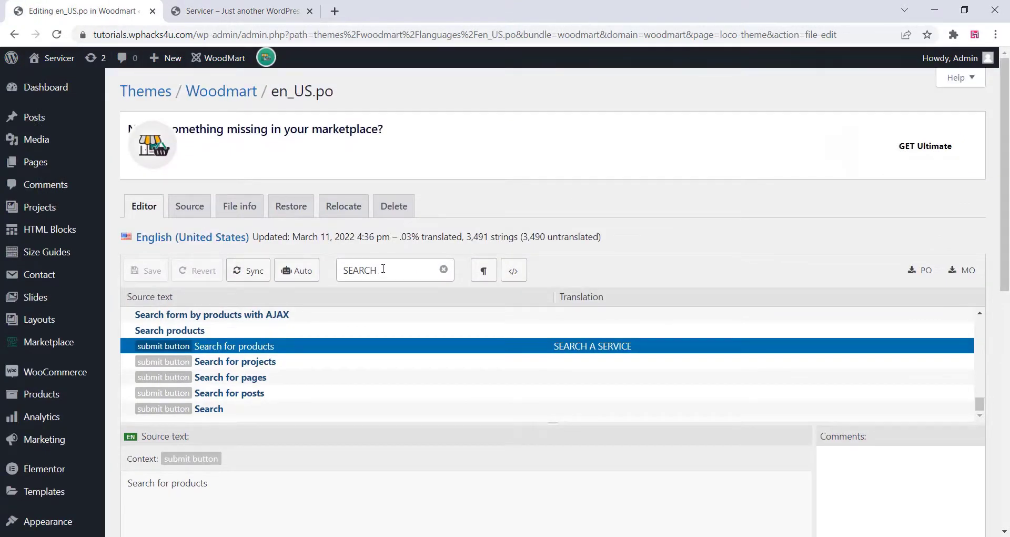
left_click_drag(383, 268, 334, 277)
type("SELECT")
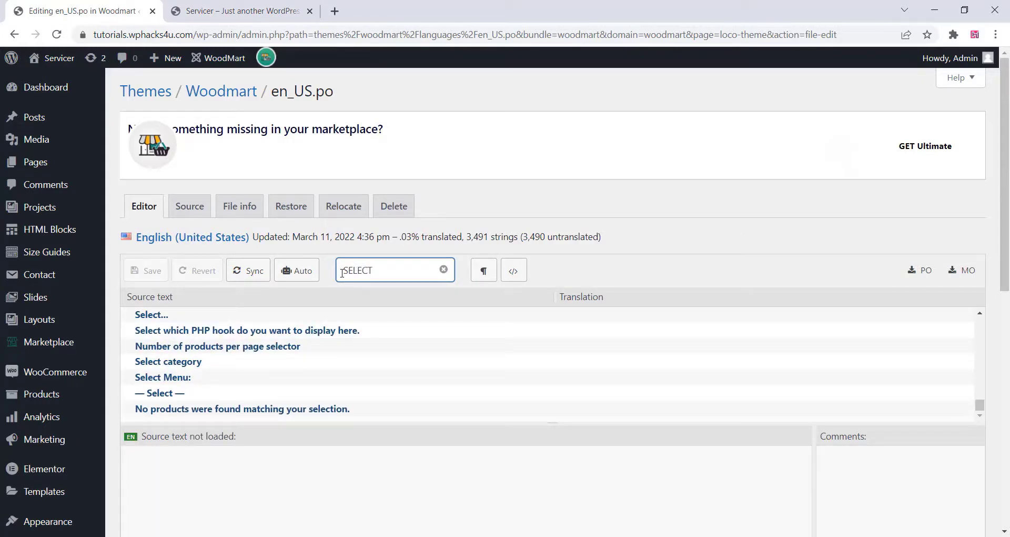
left_click(193, 363)
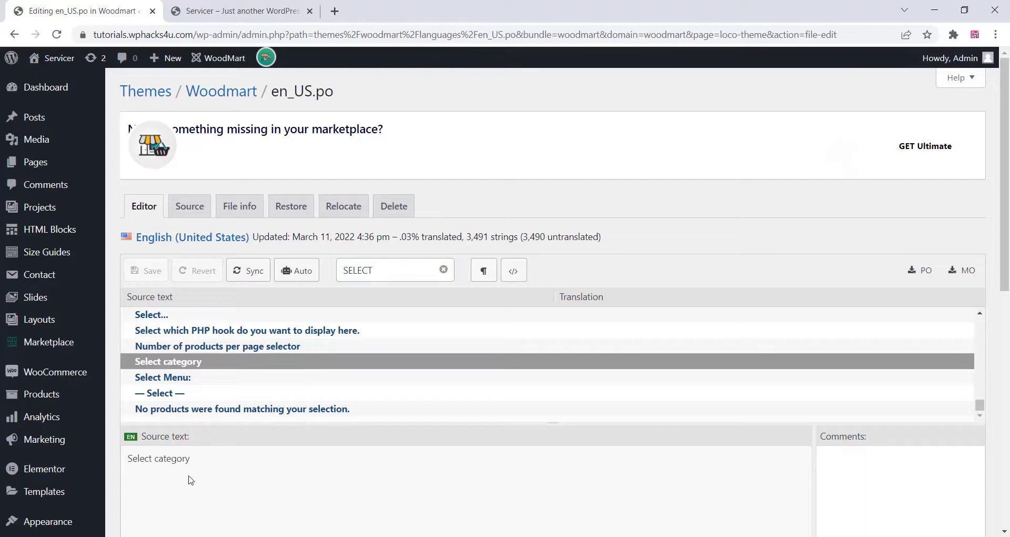
Translate the "Select category" string as SELECT LOCATION and save the file
scroll(190, 480, "down", 5)
left_click(161, 333)
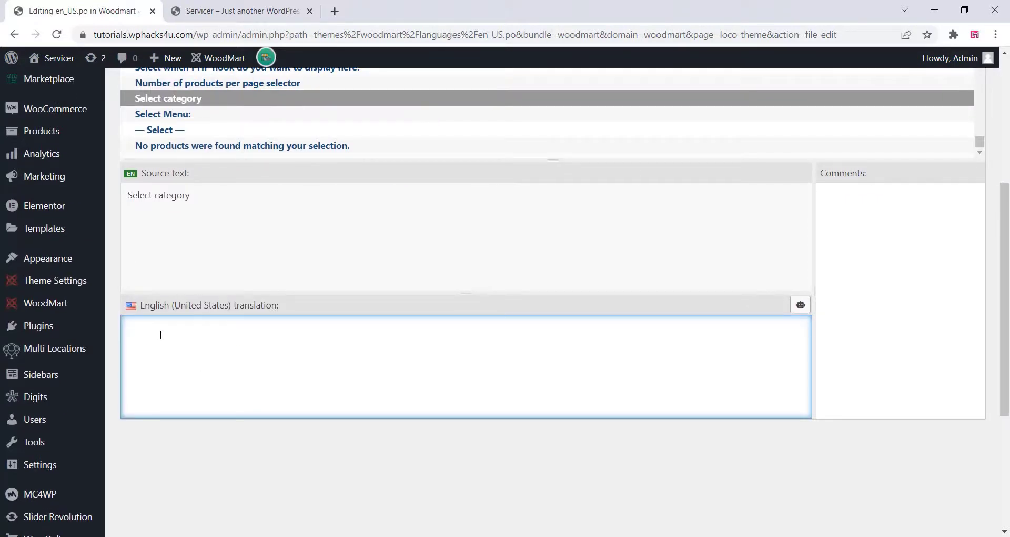
type("SELE")
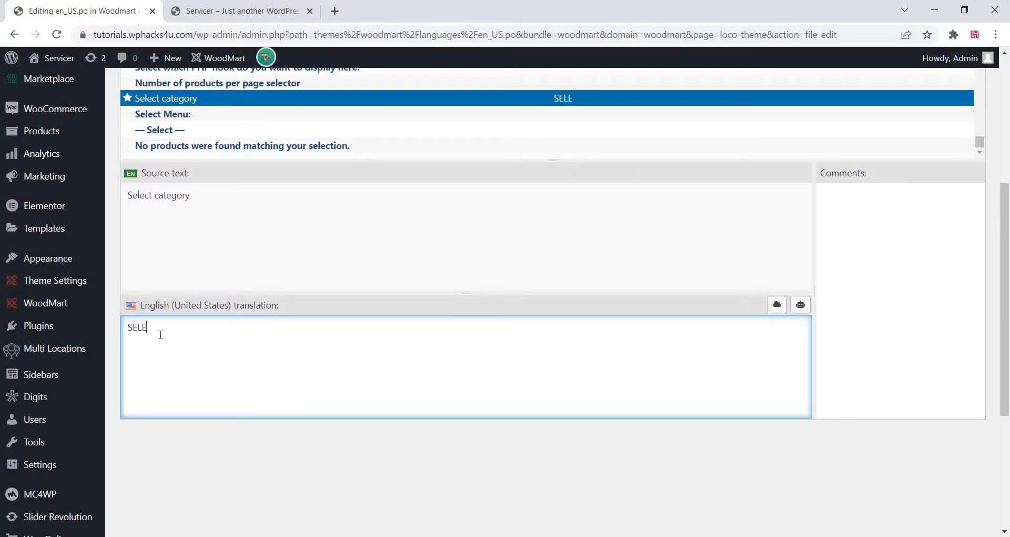
type("CT LOCATION")
scroll(162, 347, "up", 5)
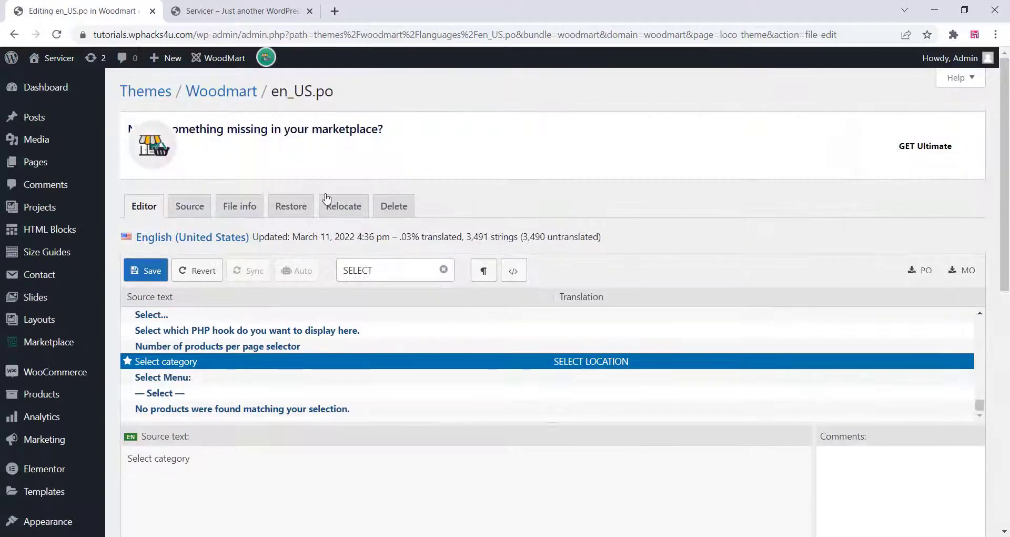
left_click(145, 271)
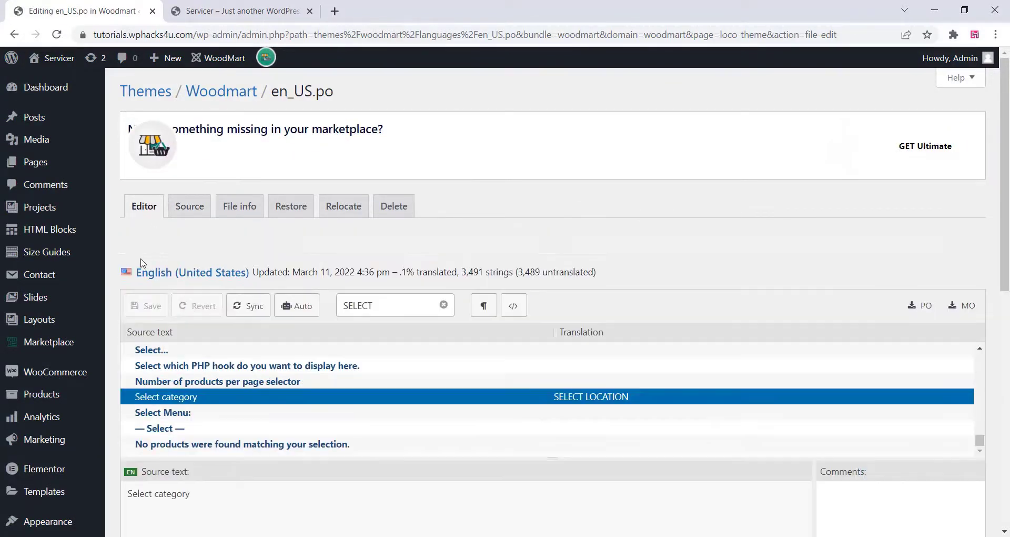
Reload the homepage to check the category selector's wording in the search bar, and return to the translation editor
left_click(279, 10)
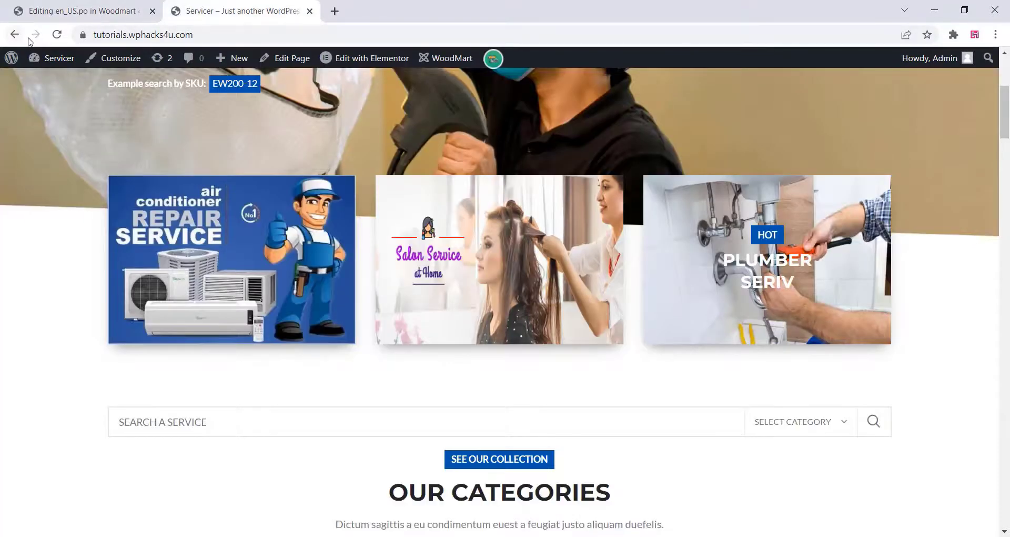
left_click(56, 34)
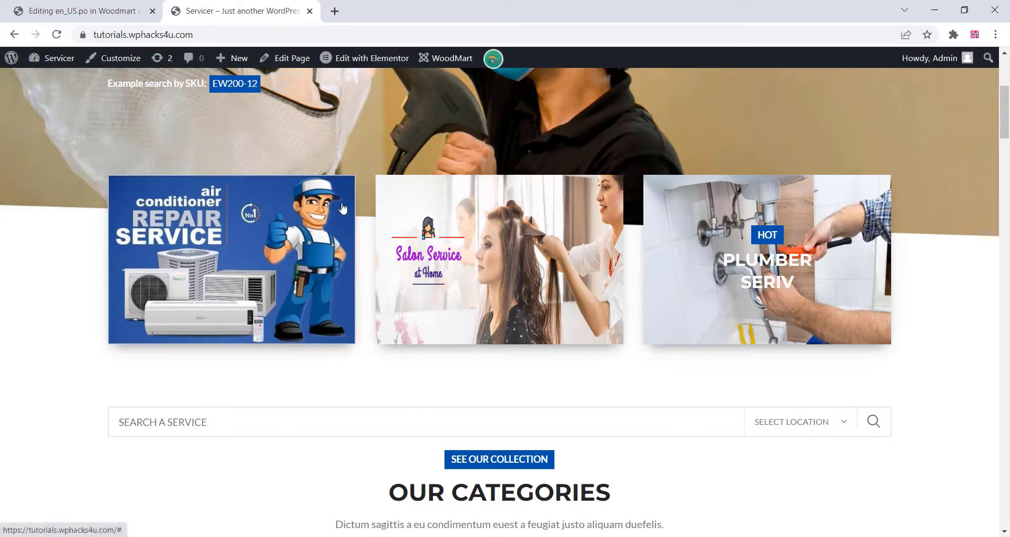
left_click(132, 5)
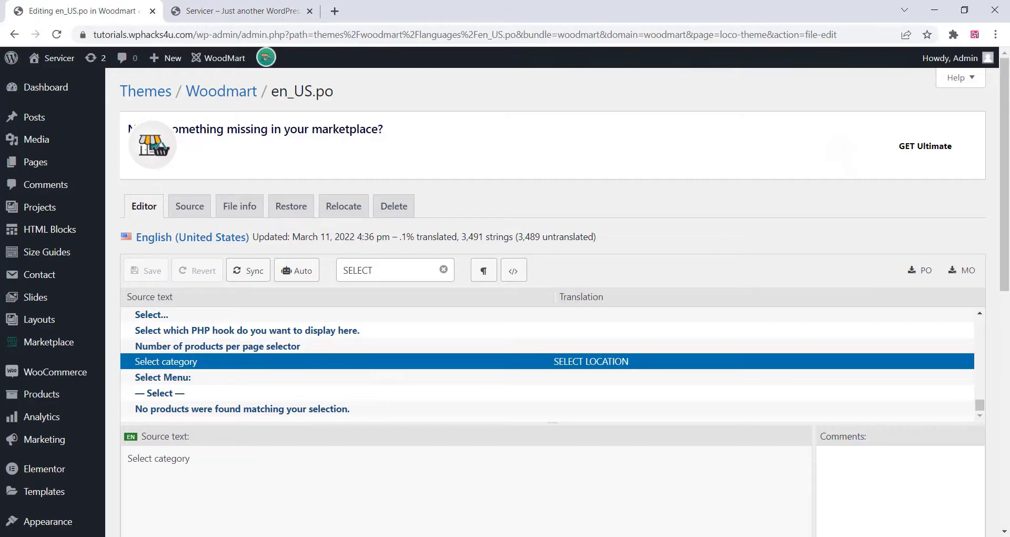
Open the English (United States) translation of the WCFM - WooCommerce Frontend Manager - Delivery plugin in Loco Translate
scroll(68, 437, "down", 5)
scroll(66, 401, "down", 4)
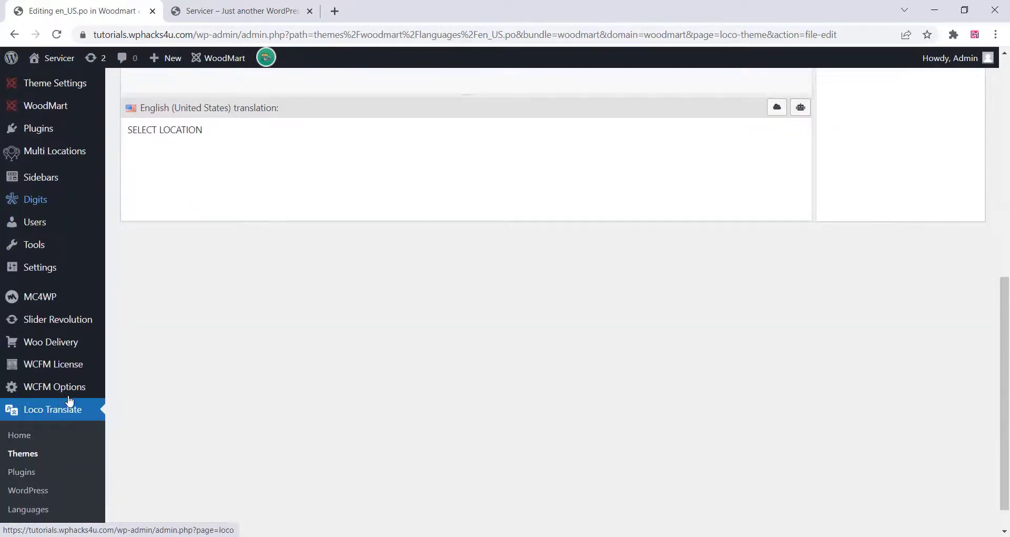
left_click(30, 473)
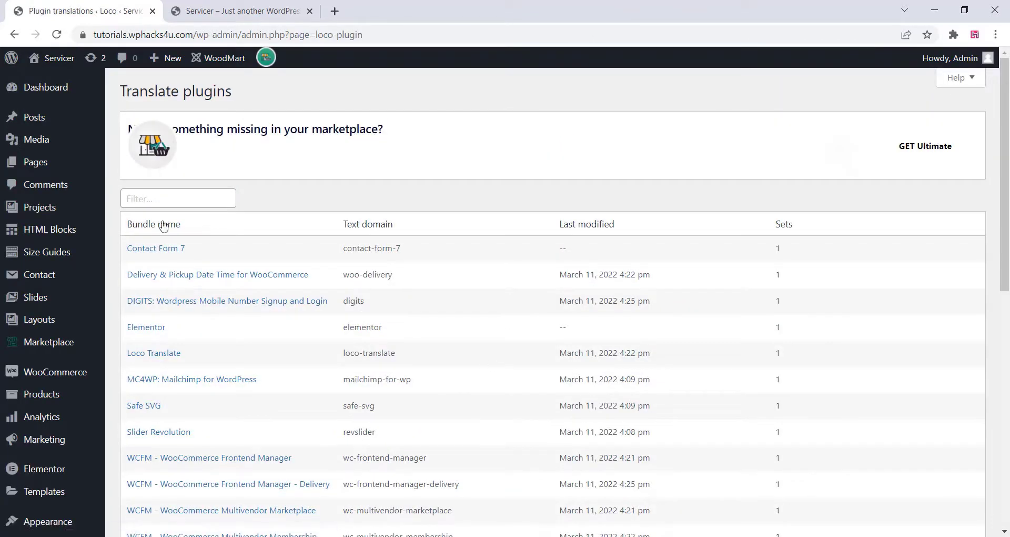
scroll(181, 262, "down", 2)
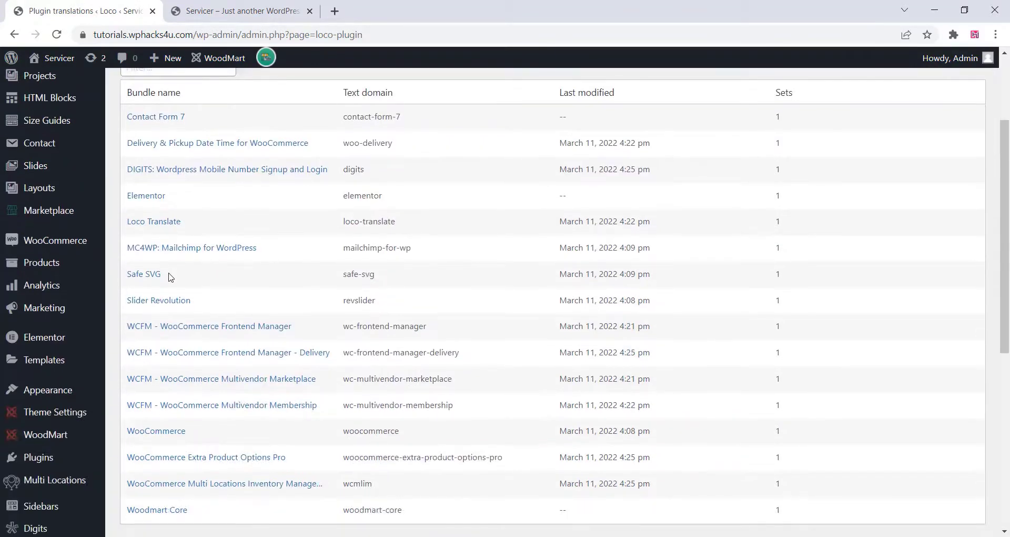
scroll(169, 275, "down", 1)
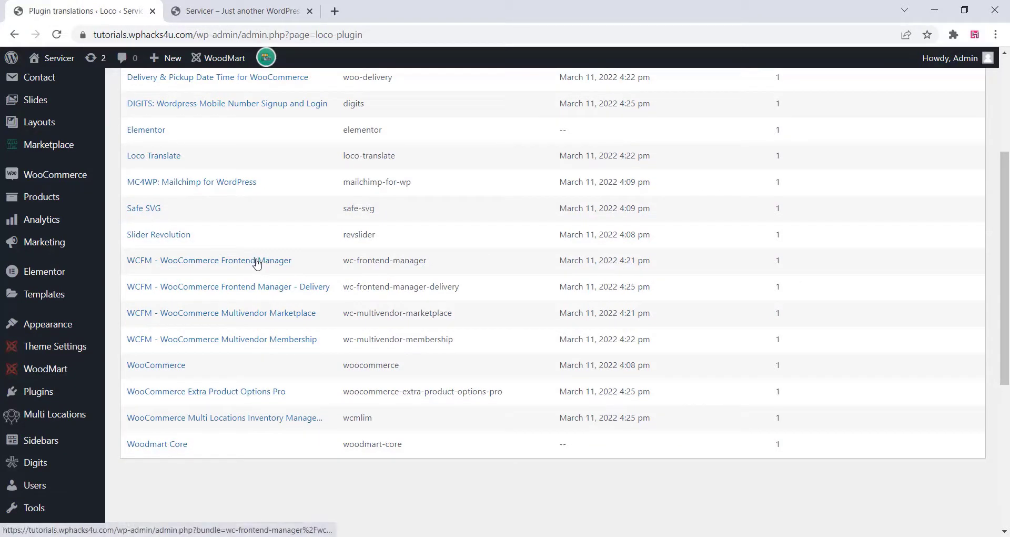
left_click(269, 293)
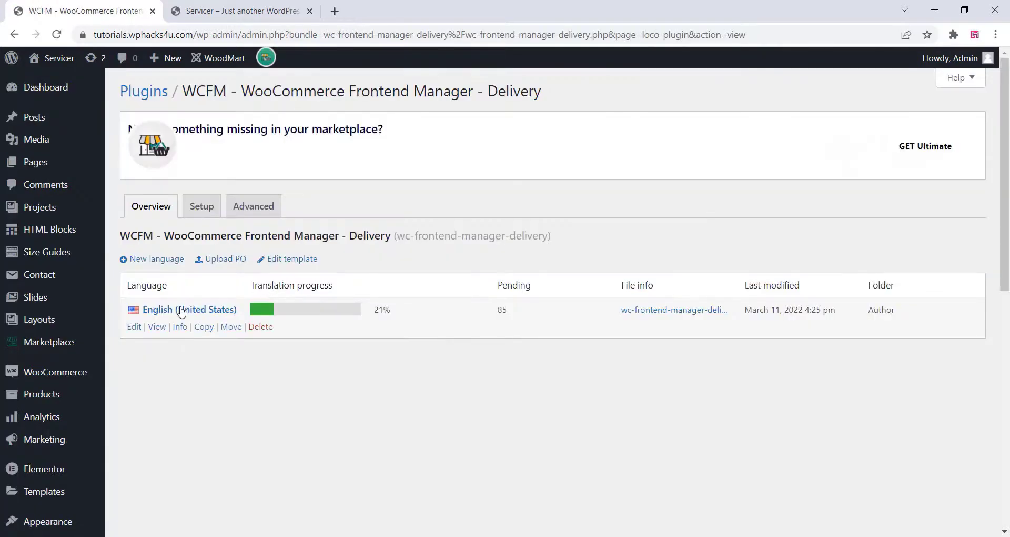
left_click(181, 311)
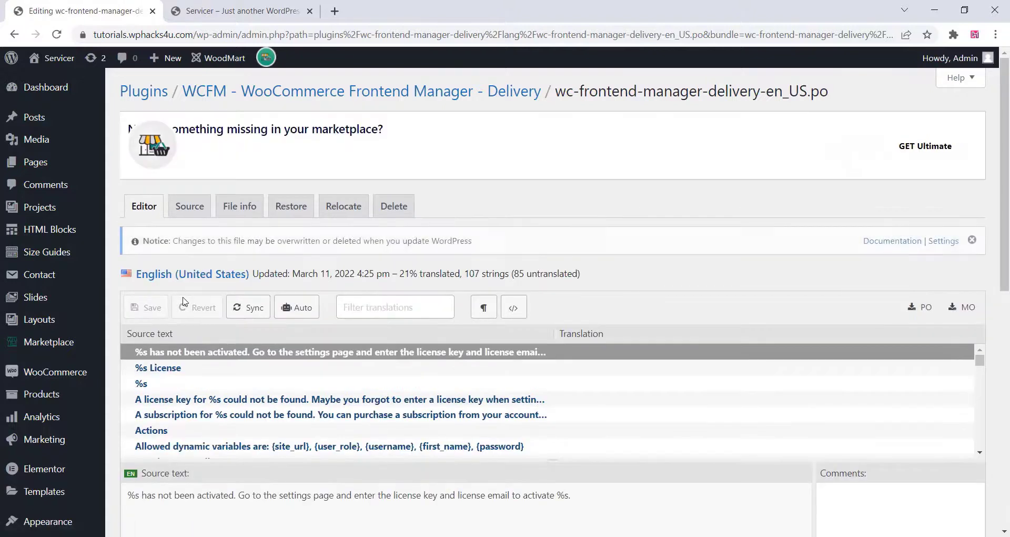
Filter the delivery plugin's strings by DELIV and select the "Delivery Boy" string
left_click(348, 308)
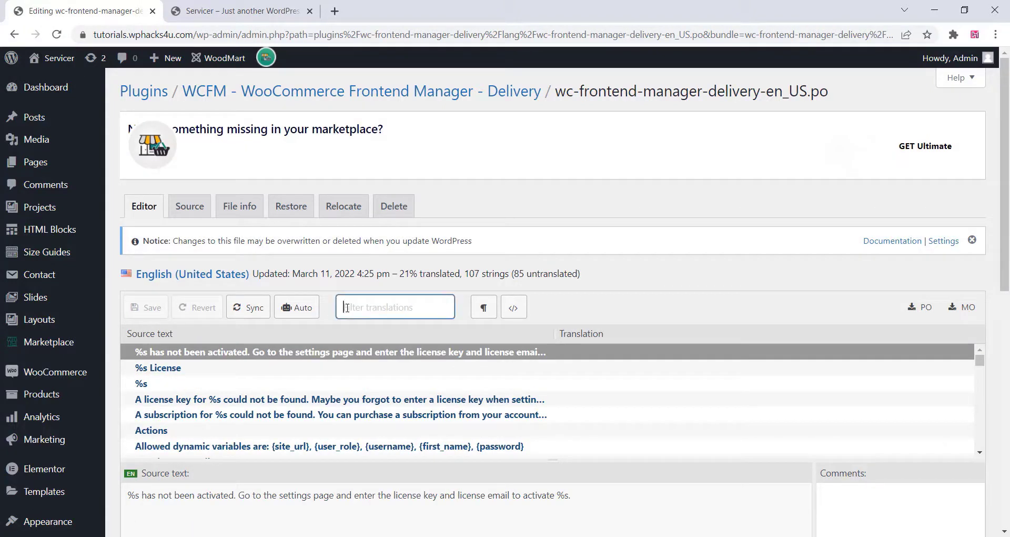
type("DELIV")
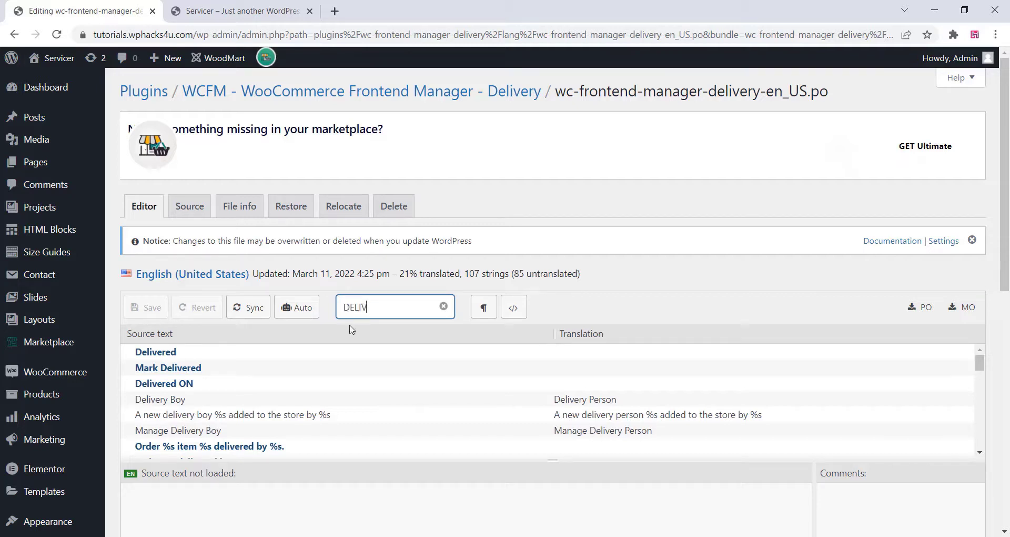
left_click(599, 403)
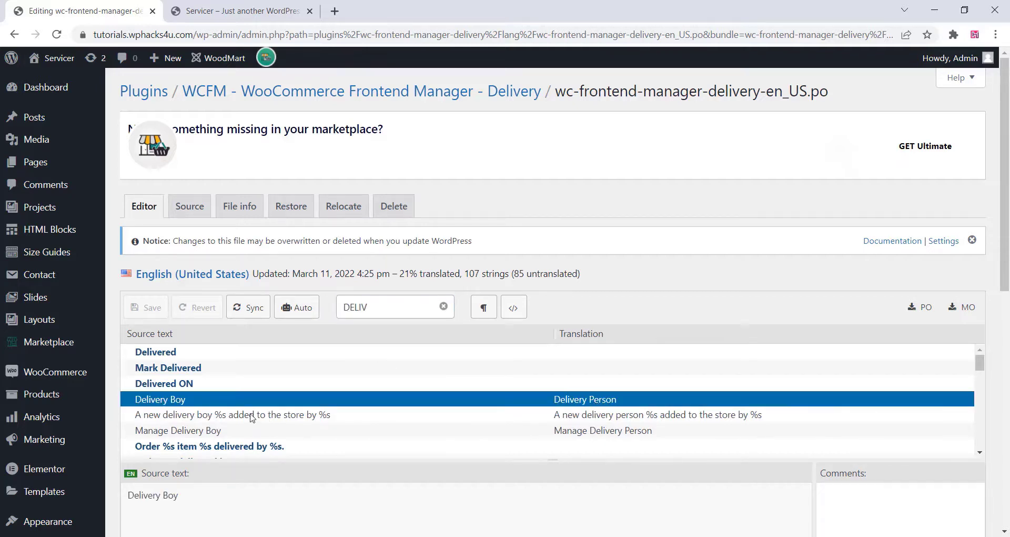
Translate the "Delivery Boy" string as TECHNICIAN and save the translation file
scroll(252, 417, "down", 3)
scroll(227, 500, "down", 3)
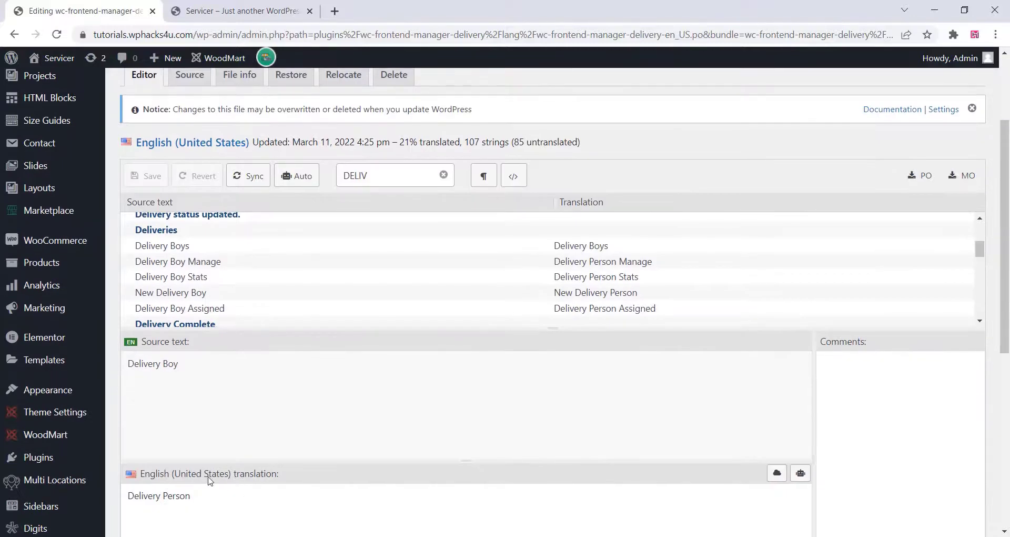
scroll(209, 480, "down", 3)
left_click_drag(192, 365, 128, 364)
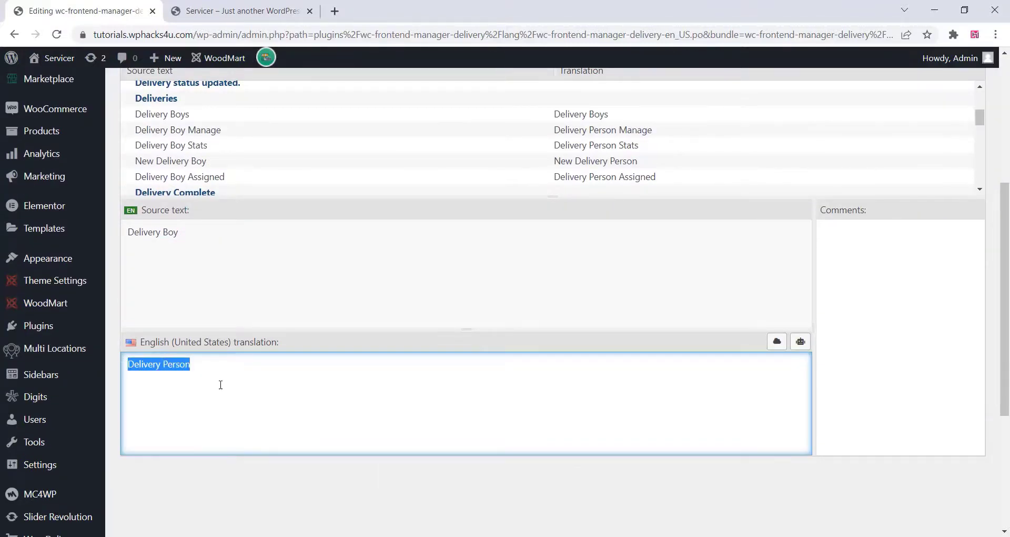
type("TECHNICIAN")
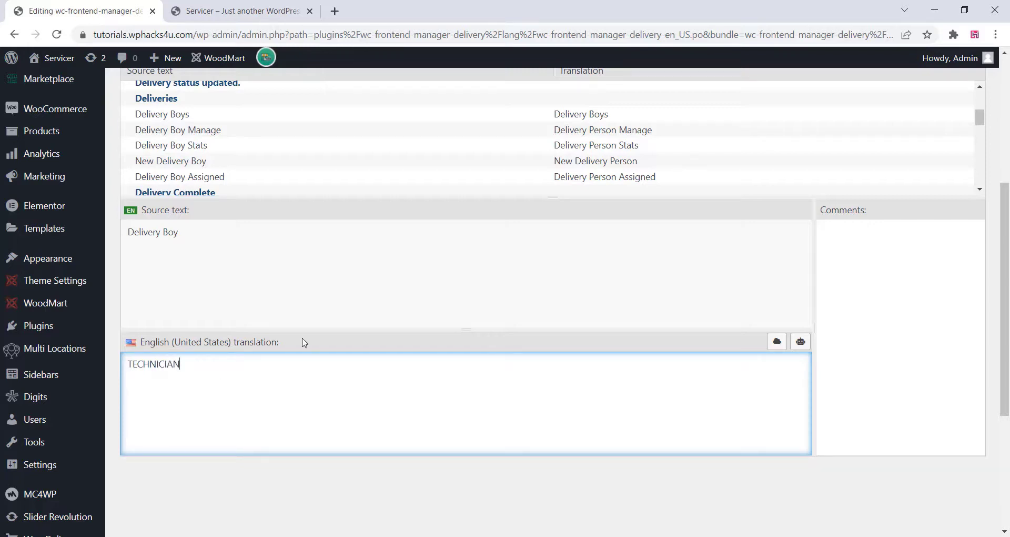
scroll(303, 342, "up", 5)
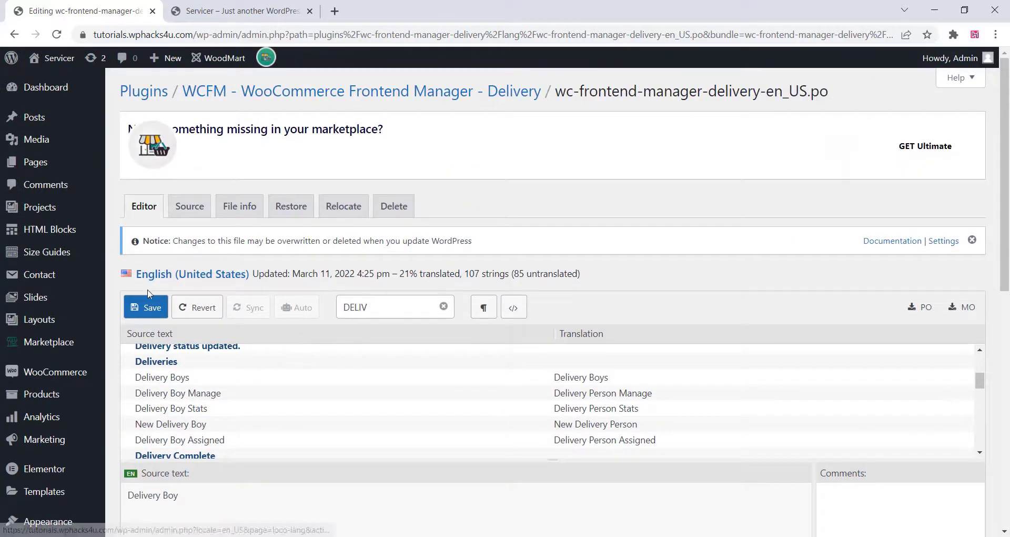
left_click(151, 312)
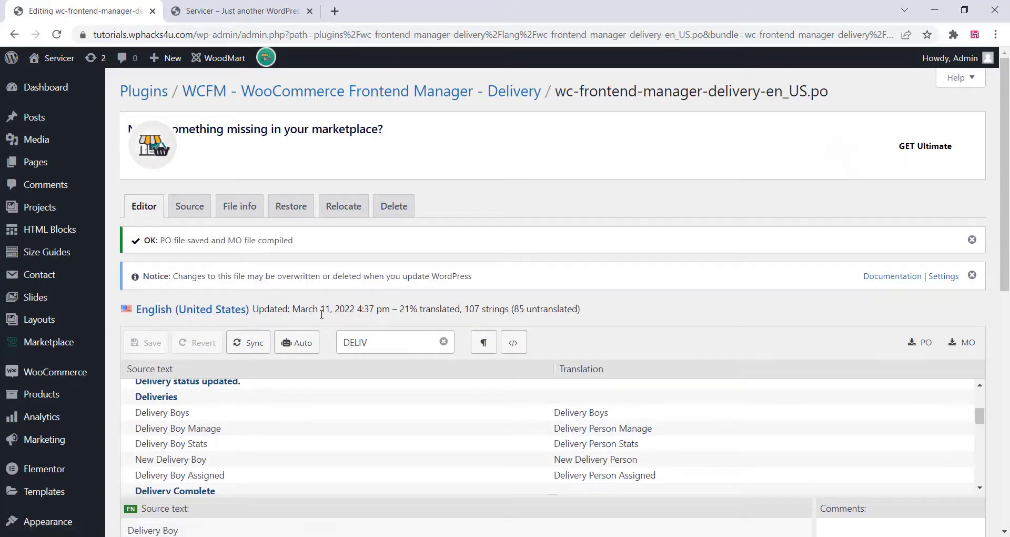
Open the Woo Delivery settings, set the store location timezone to GMT timezone and save the change
scroll(295, 321, "down", 2)
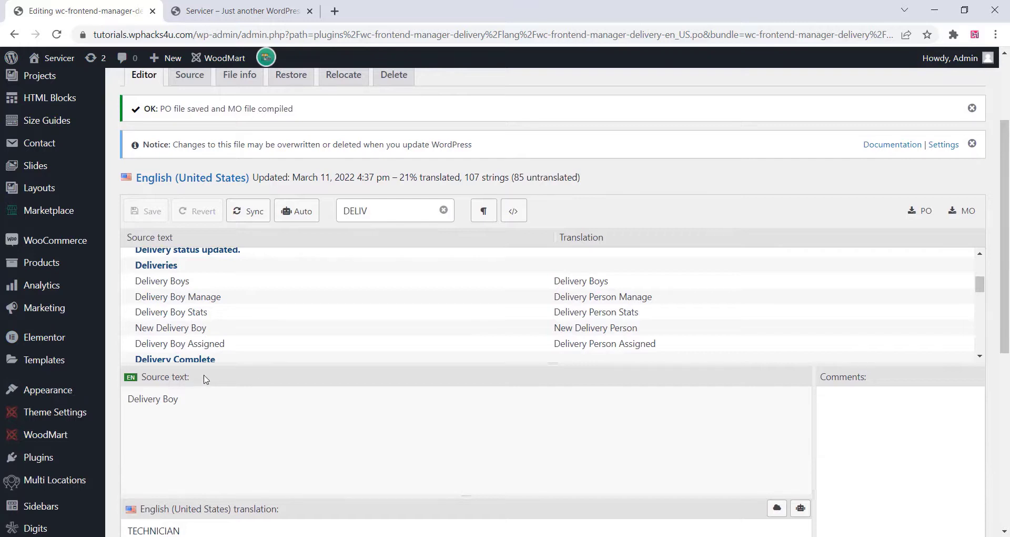
mouse_move(70, 424)
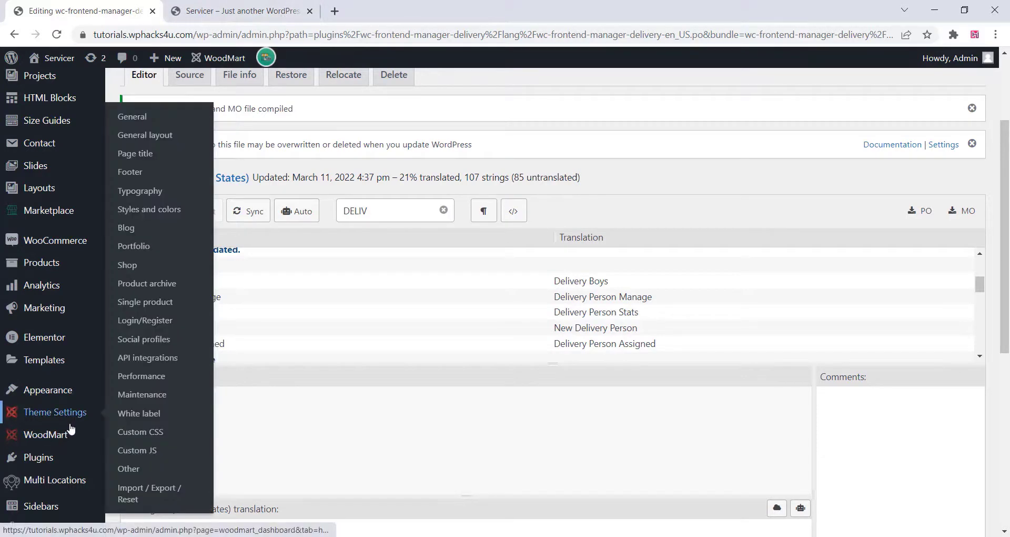
scroll(70, 424, "down", 4)
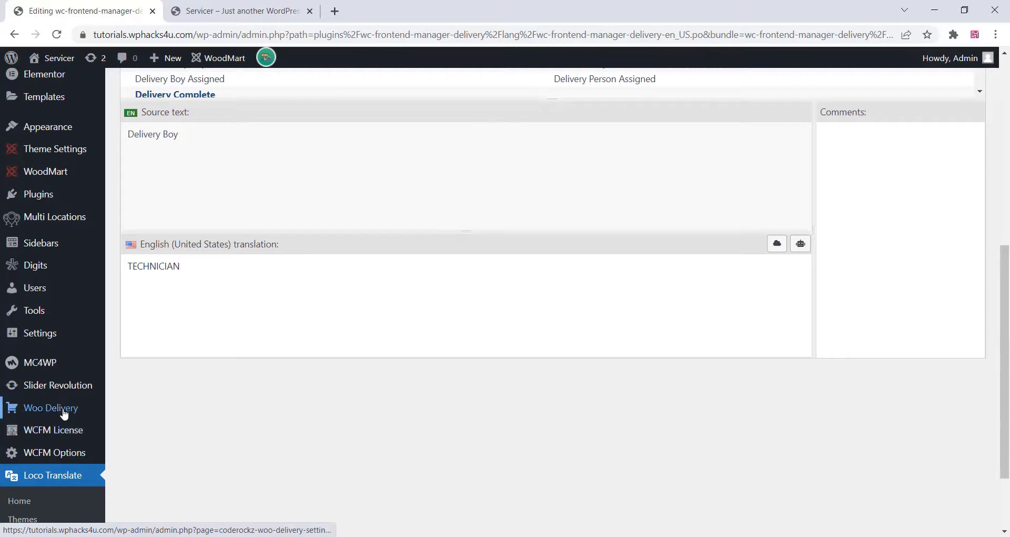
left_click(63, 414)
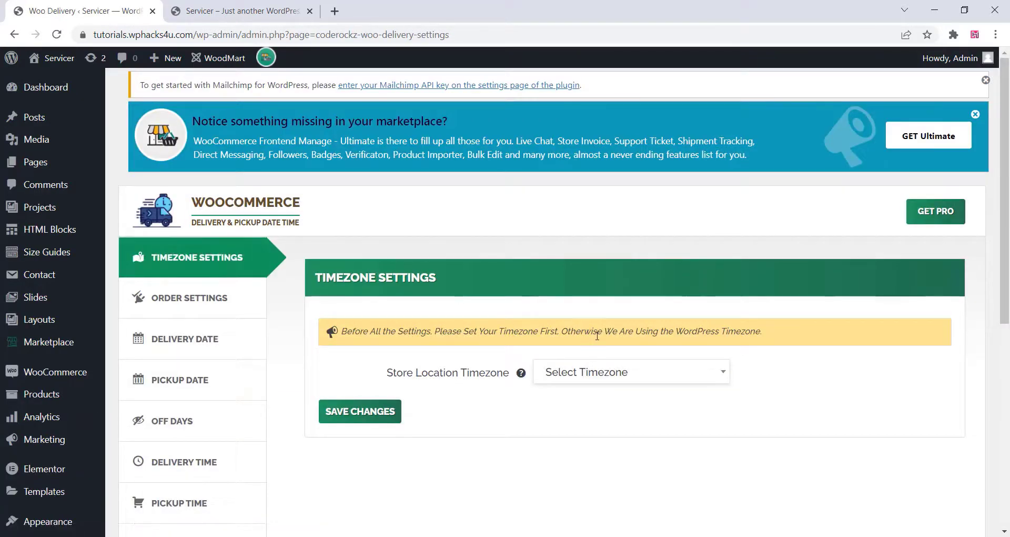
left_click(593, 379)
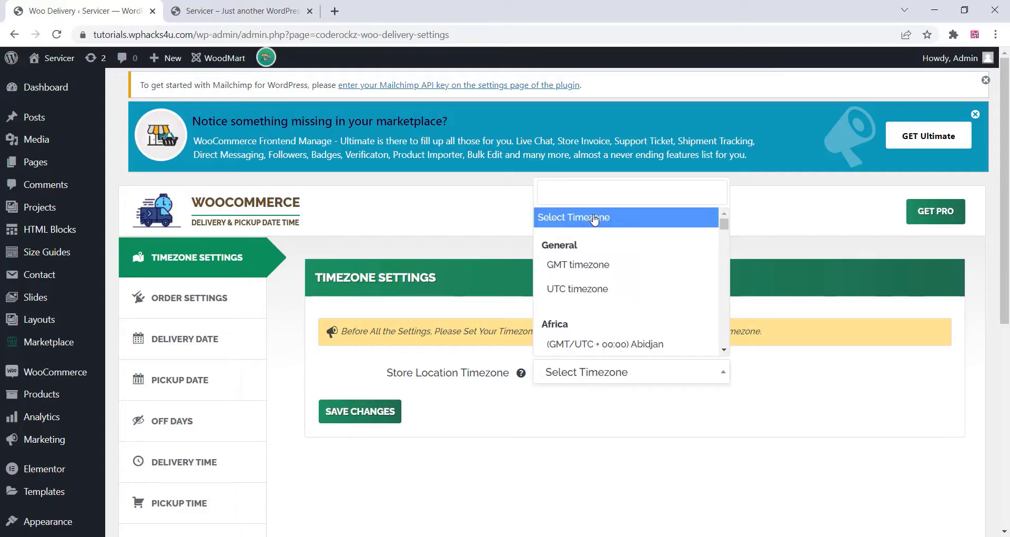
left_click(585, 267)
left_click(358, 415)
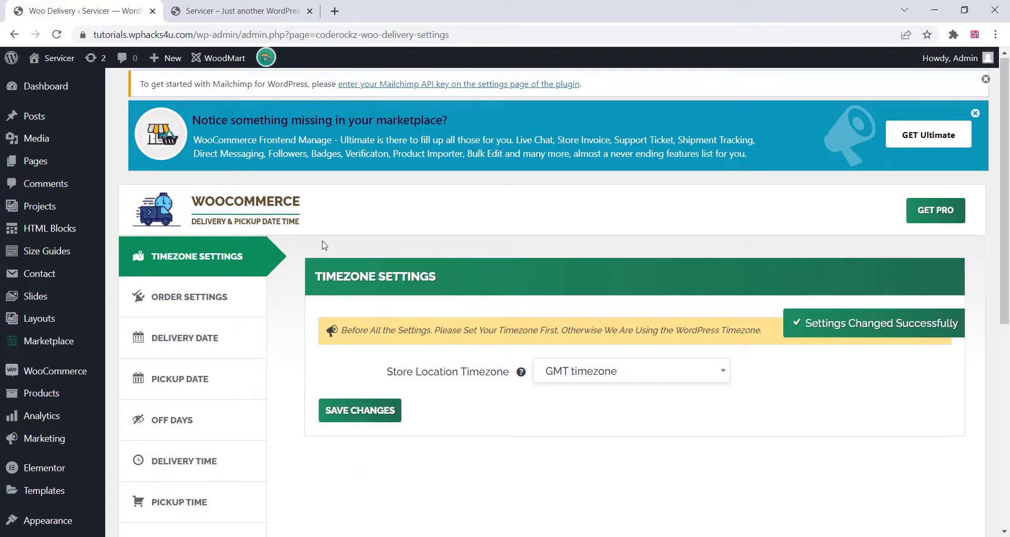
In the delivery date settings, label the date field SERVICE DATE and enable auto-selection of the first available date
scroll(220, 215, "down", 1)
left_click(203, 232)
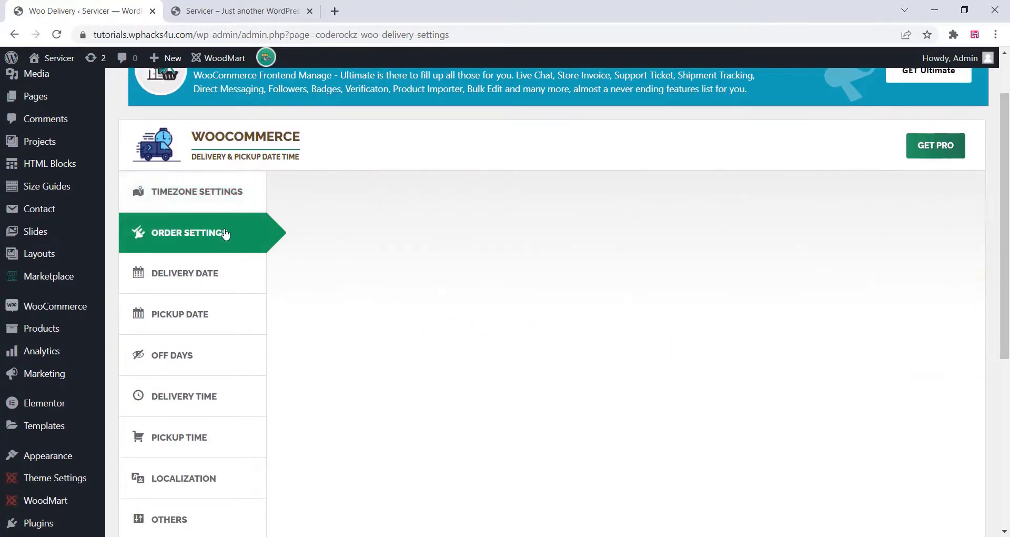
scroll(526, 216, "down", 2)
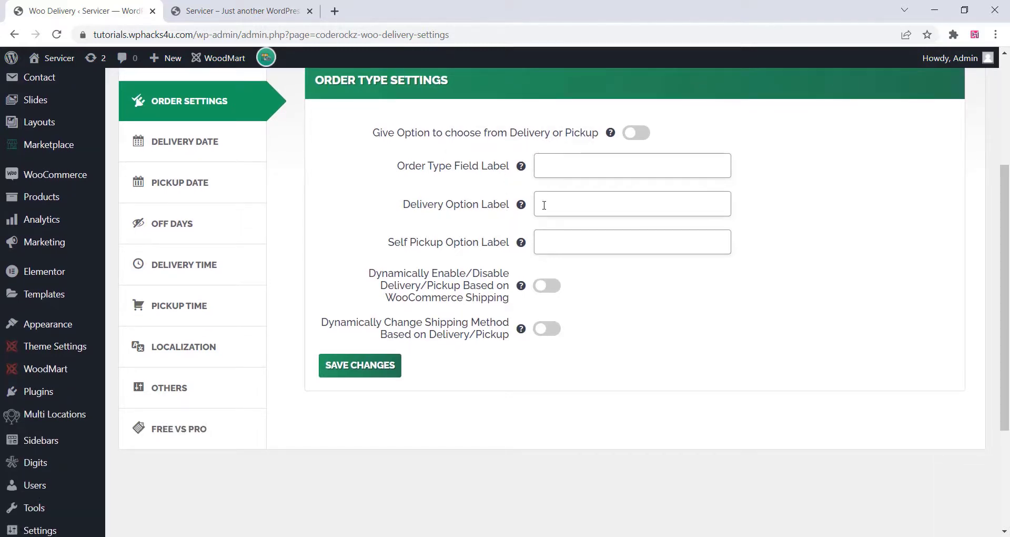
left_click(194, 148)
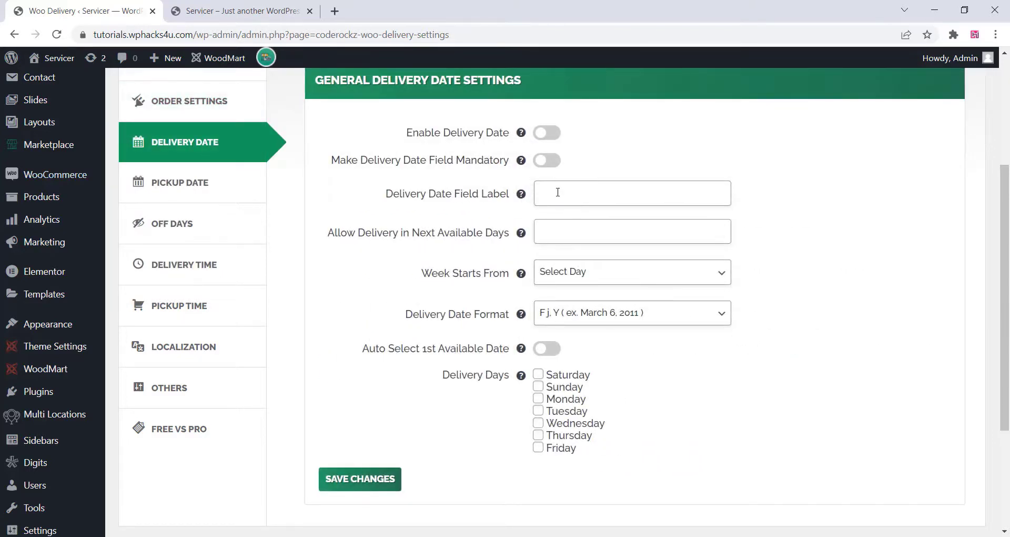
left_click(558, 192)
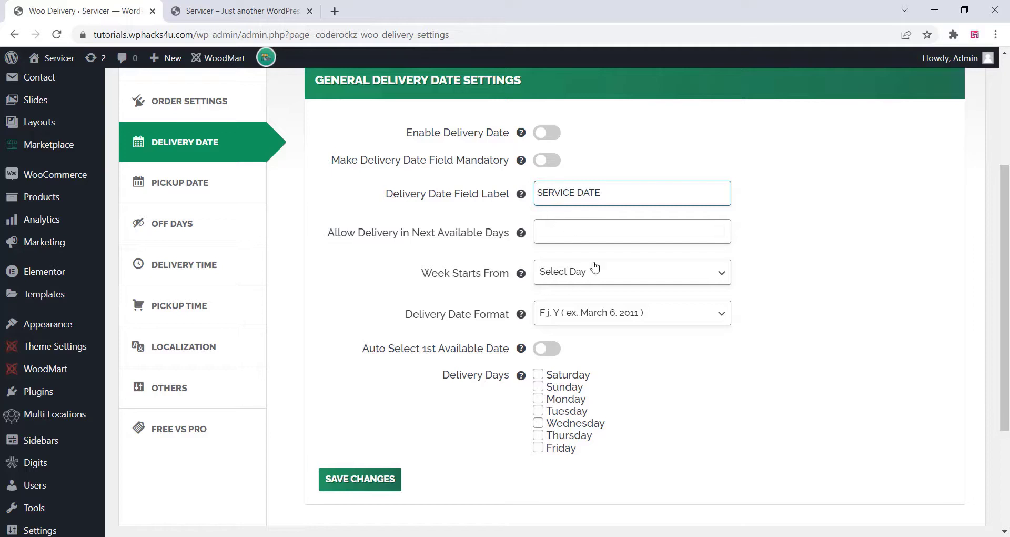
left_click(554, 351)
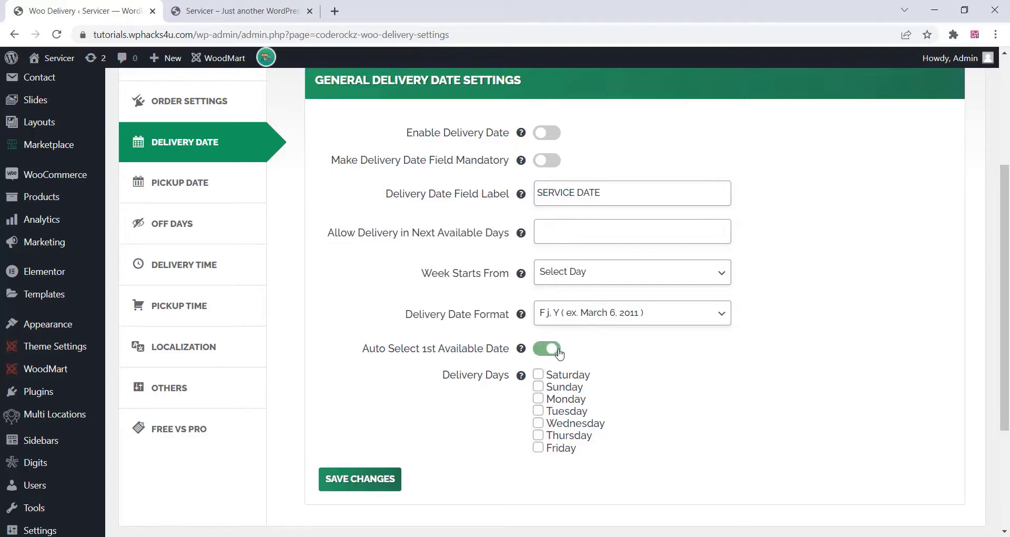
Select Saturday and Monday through Friday as delivery days, leaving Sunday out, and save the delivery date settings
left_click(538, 388)
left_click(539, 387)
left_click(538, 374)
left_click(539, 399)
left_click(539, 411)
left_click(537, 423)
left_click(538, 435)
left_click(537, 448)
left_click(355, 483)
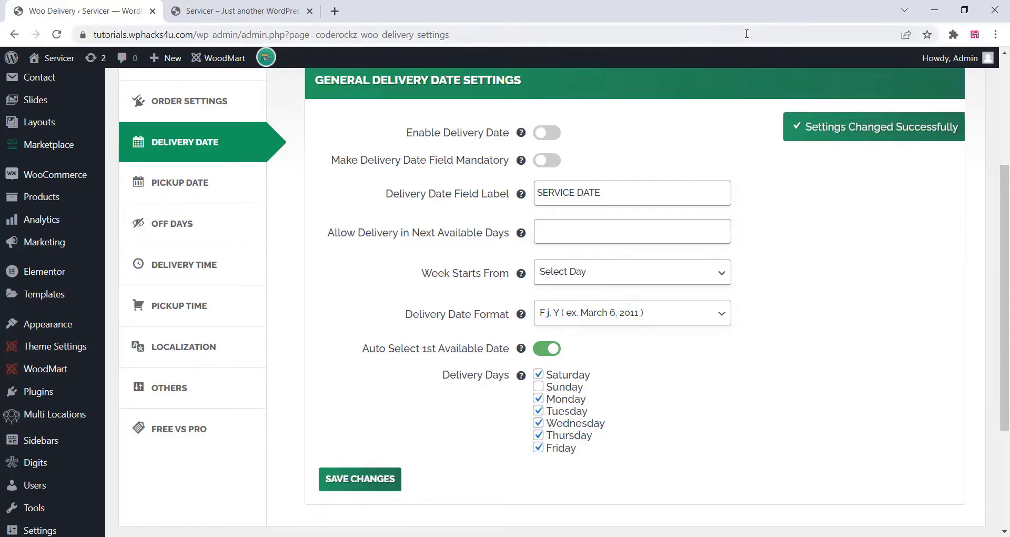
Enable the delivery date, make its field mandatory and save the settings
left_click(550, 133)
left_click(556, 161)
left_click(371, 482)
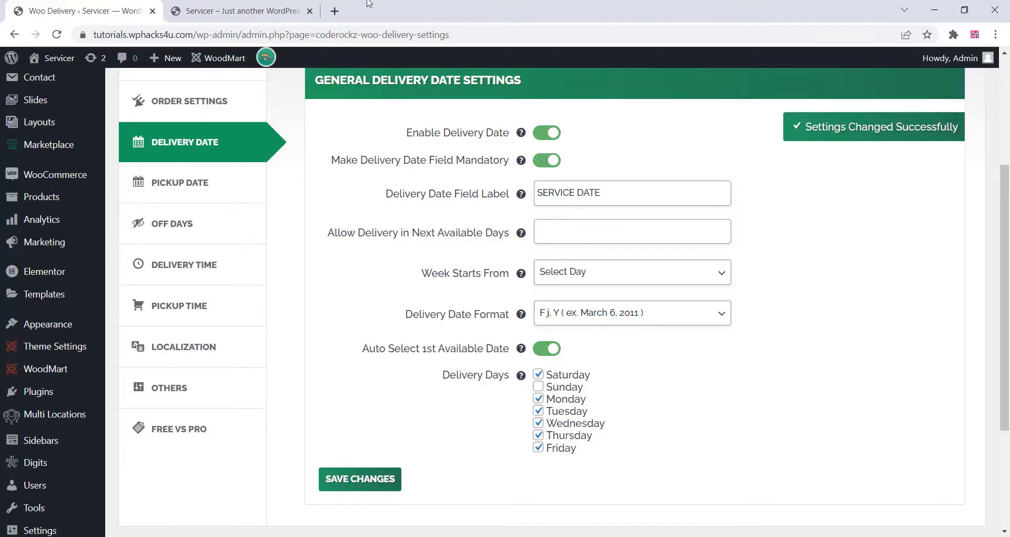
In the delivery time settings, enable delivery time as a mandatory field and label it SERVICE TIME
left_click(179, 240)
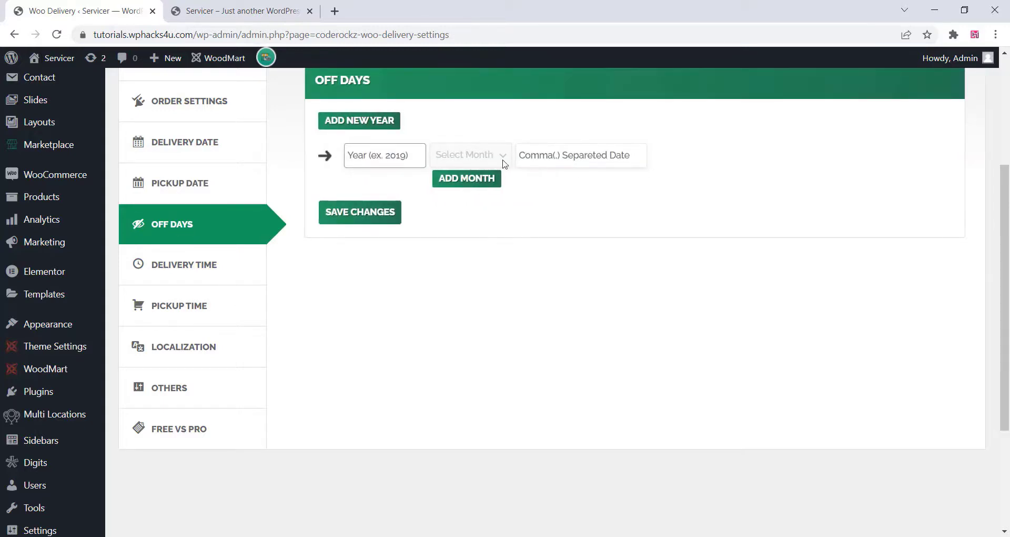
left_click(183, 274)
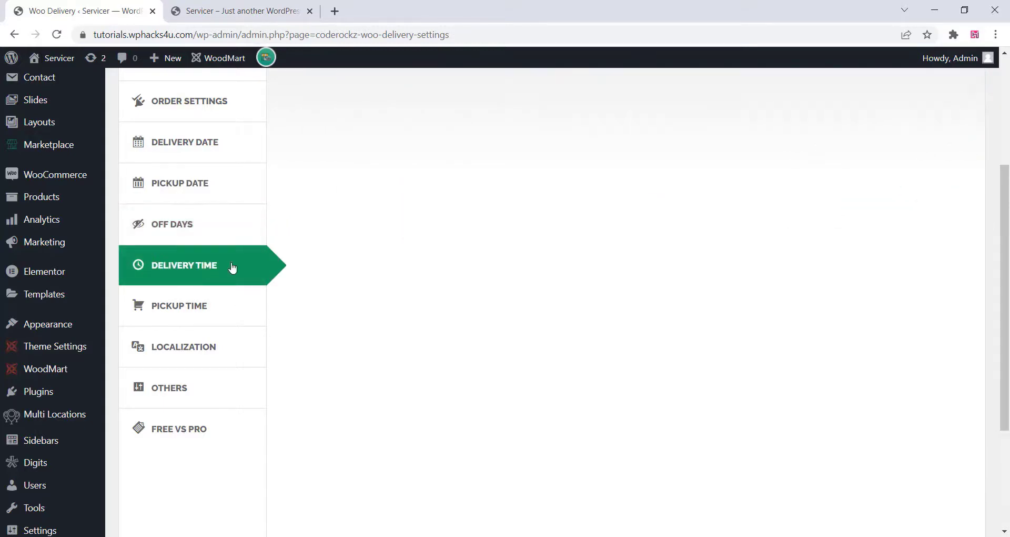
left_click(548, 135)
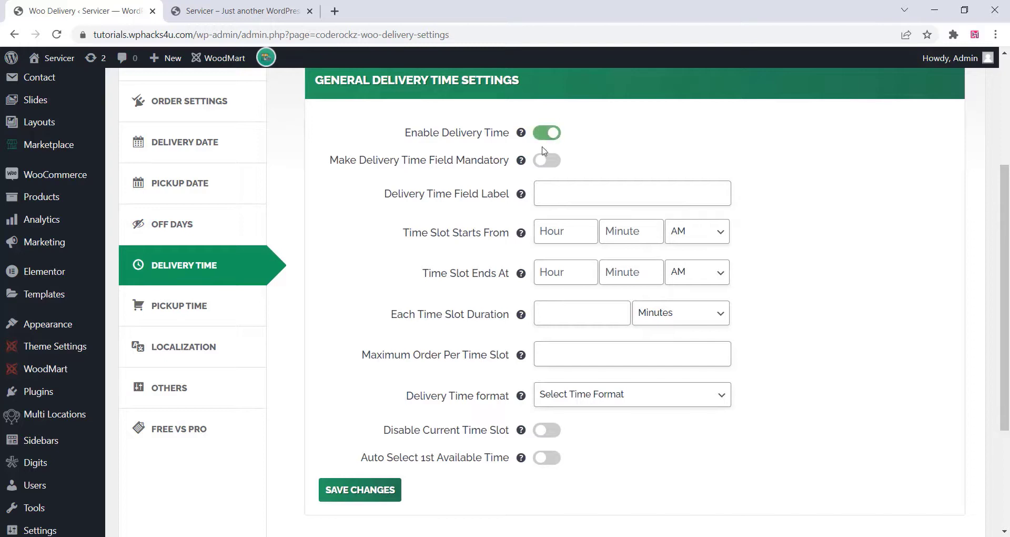
left_click(542, 163)
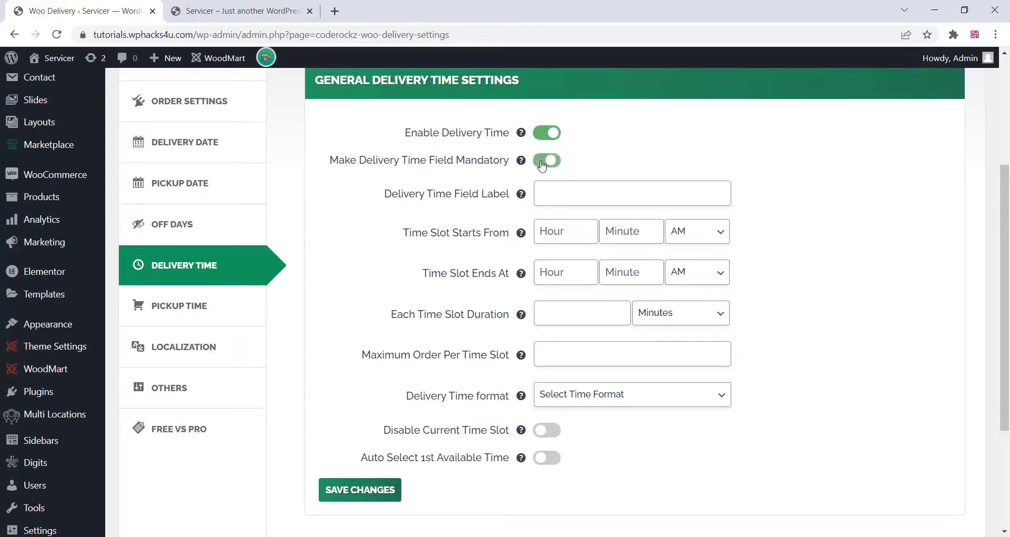
left_click(560, 198)
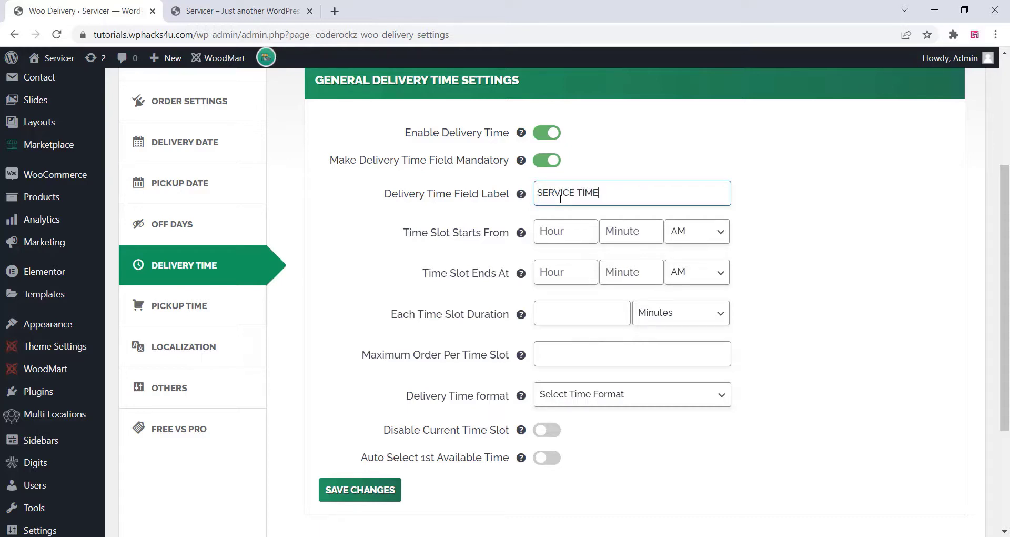
Set the delivery time slots to start from 8:0 AM and end at 6:0 PM
left_click(553, 235)
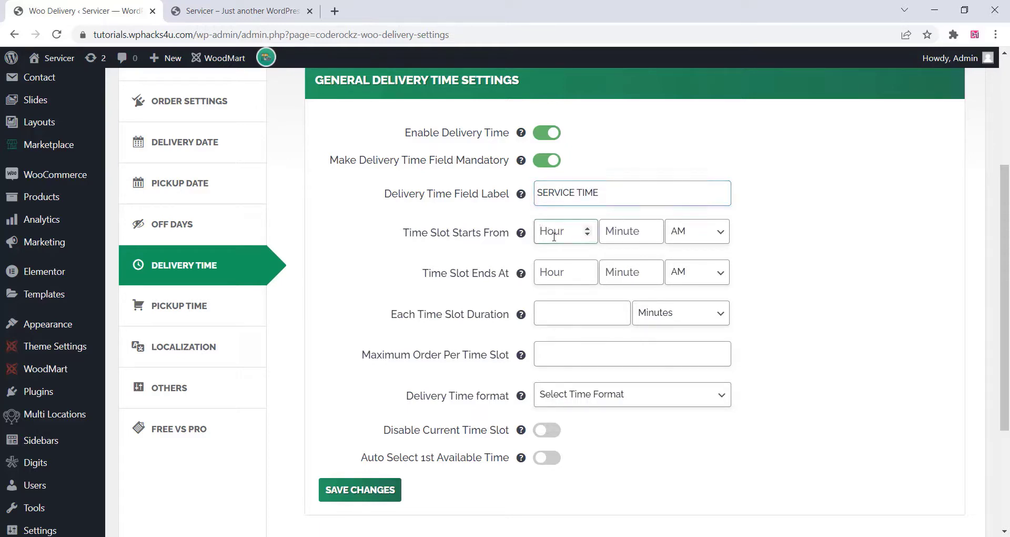
type("8")
left_click(624, 232)
type("0")
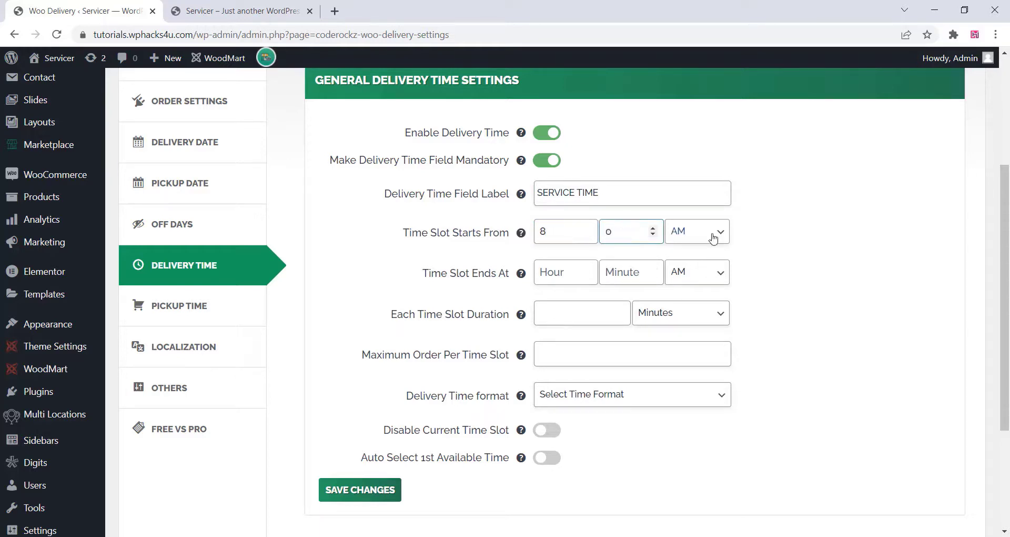
left_click(562, 272)
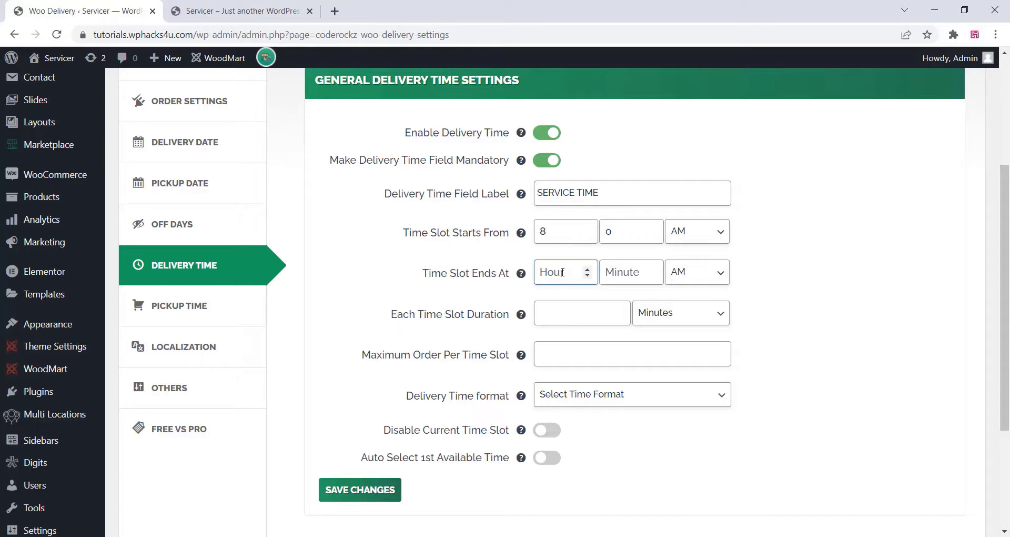
type("6")
left_click(634, 276)
type("o")
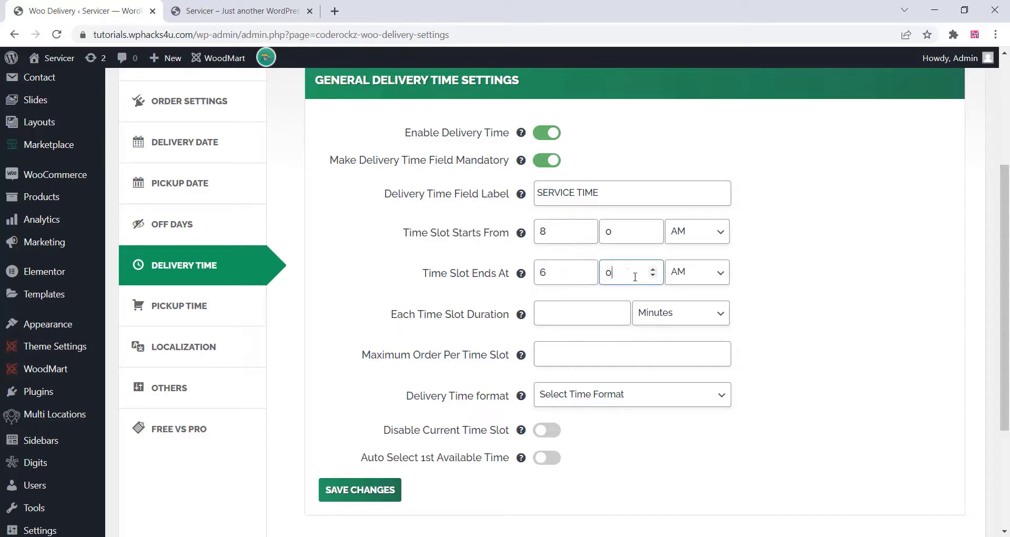
left_click(702, 272)
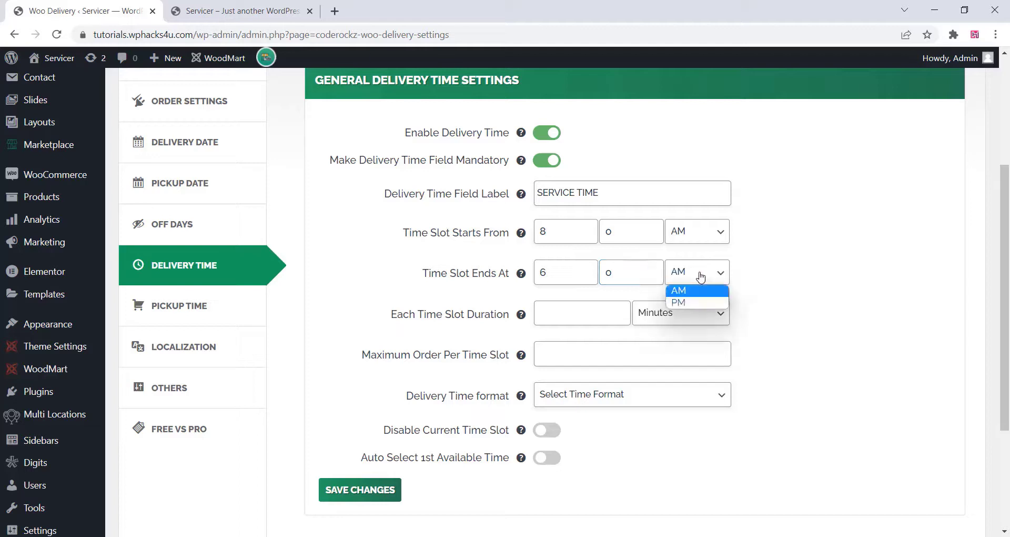
left_click(700, 301)
Set 30-minute slots, a maximum of 5 orders per slot, 12 Hours format and auto-selection of the first available time, and save the settings
left_click(579, 315)
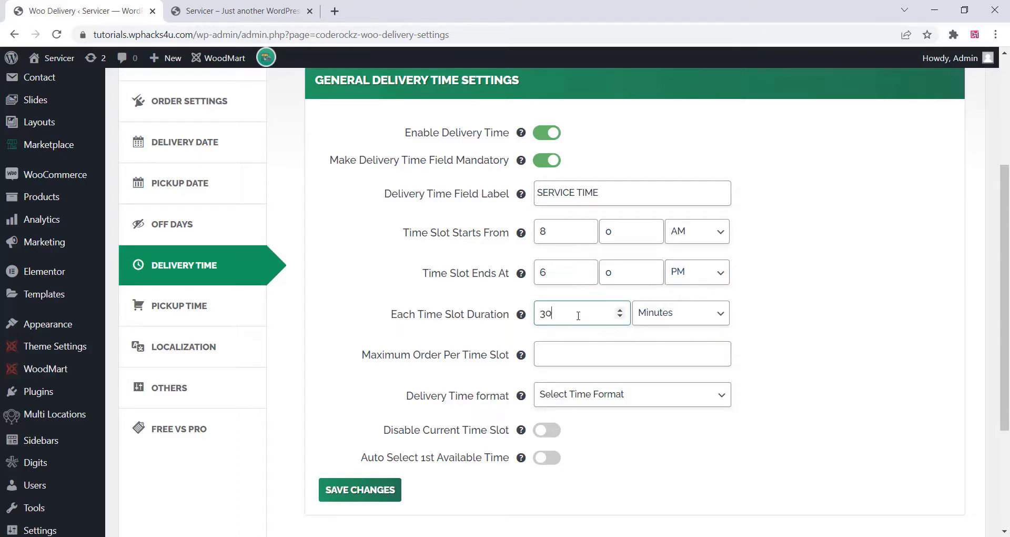
left_click(578, 352)
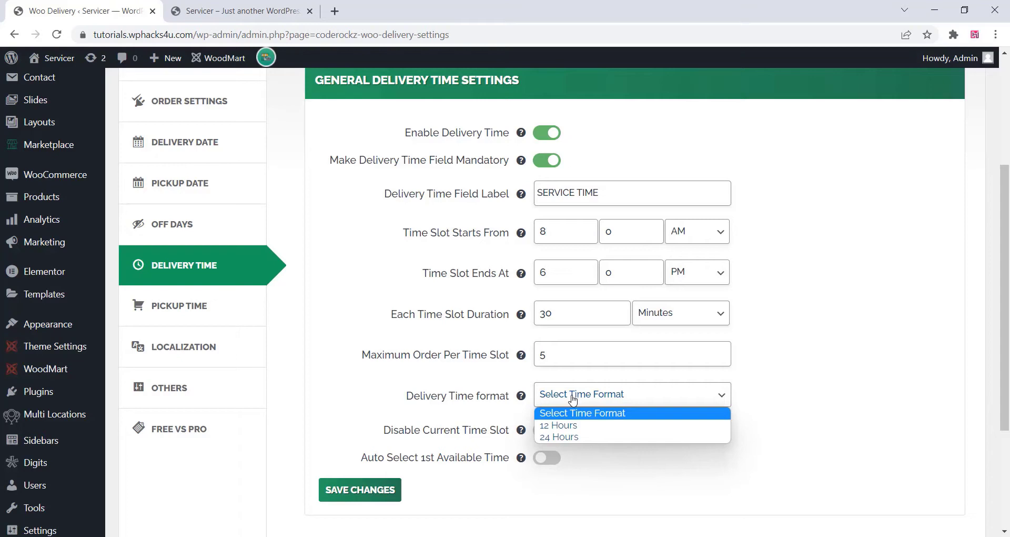
left_click(568, 426)
mouse_move(523, 441)
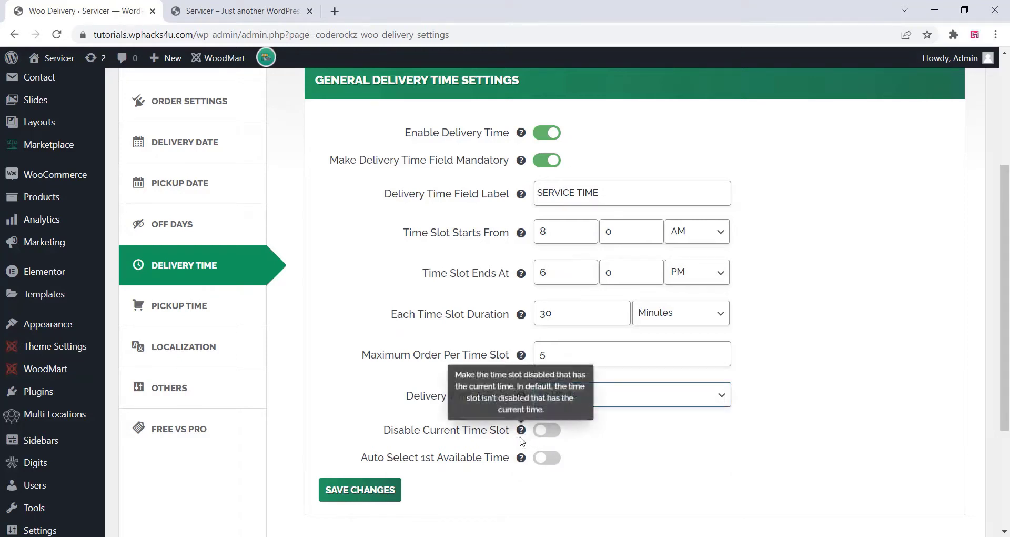
left_click(549, 461)
left_click(347, 490)
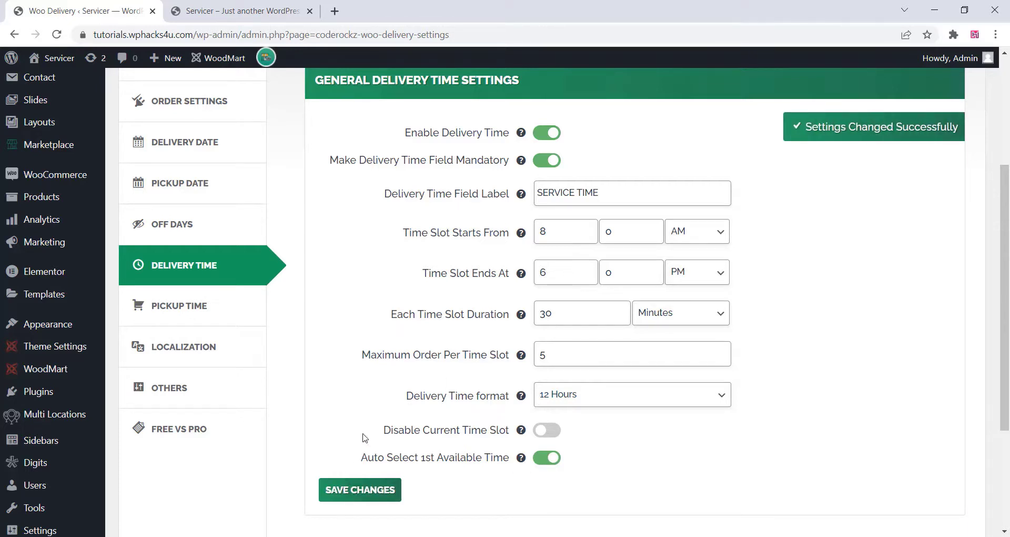
Review the localization fields and the plugin's free versus pro feature comparison
left_click(185, 349)
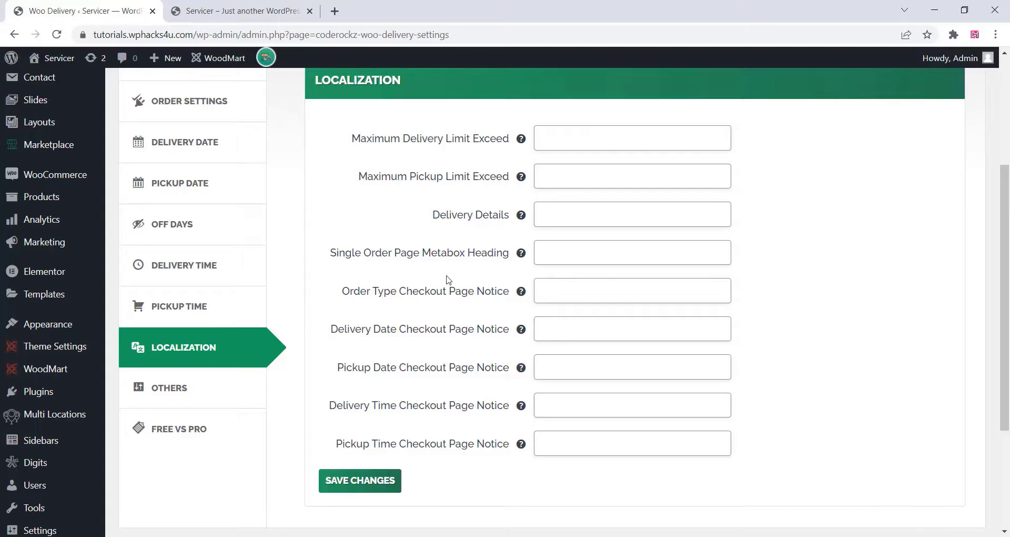
left_click(183, 429)
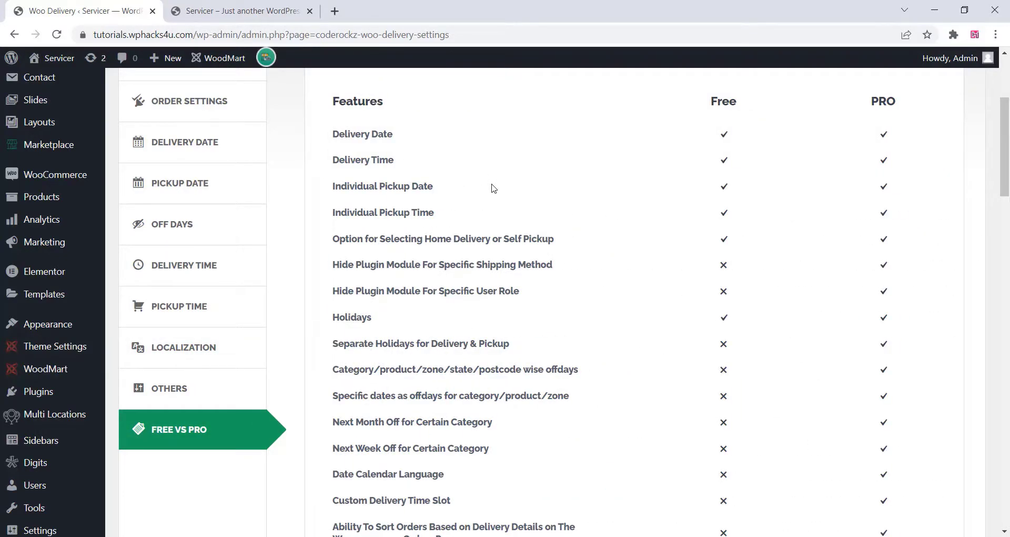
scroll(494, 188, "down", 13)
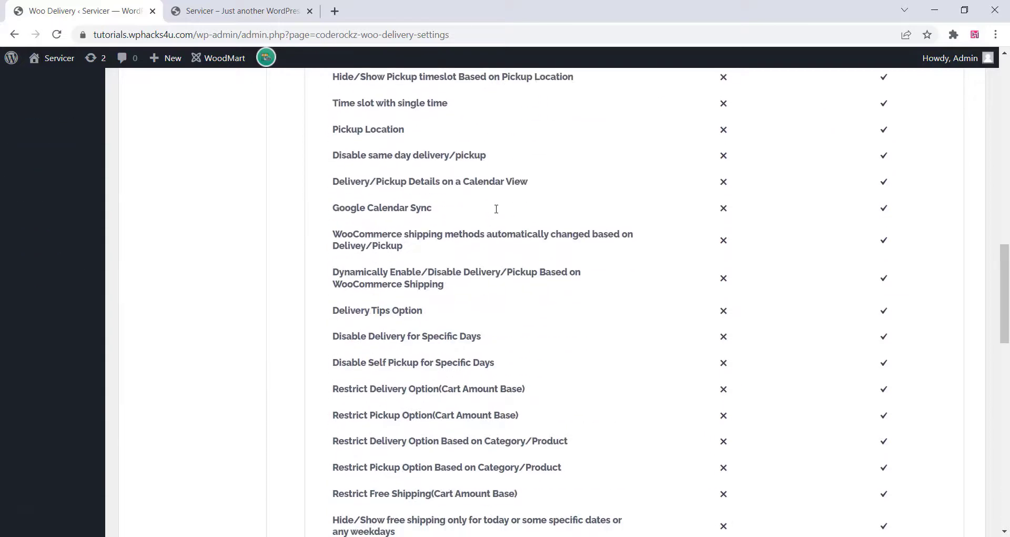
scroll(497, 209, "up", 12)
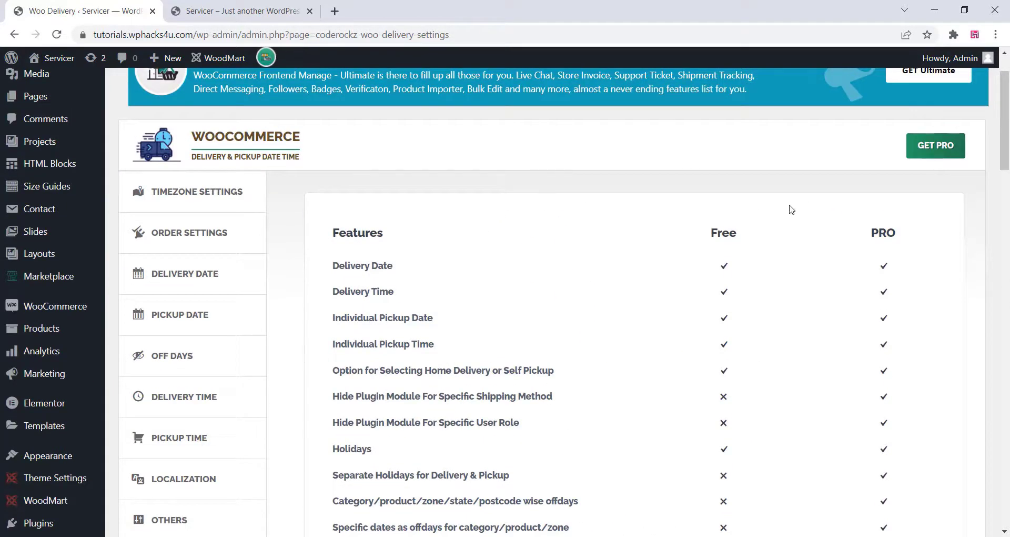
scroll(245, 277, "down", 5)
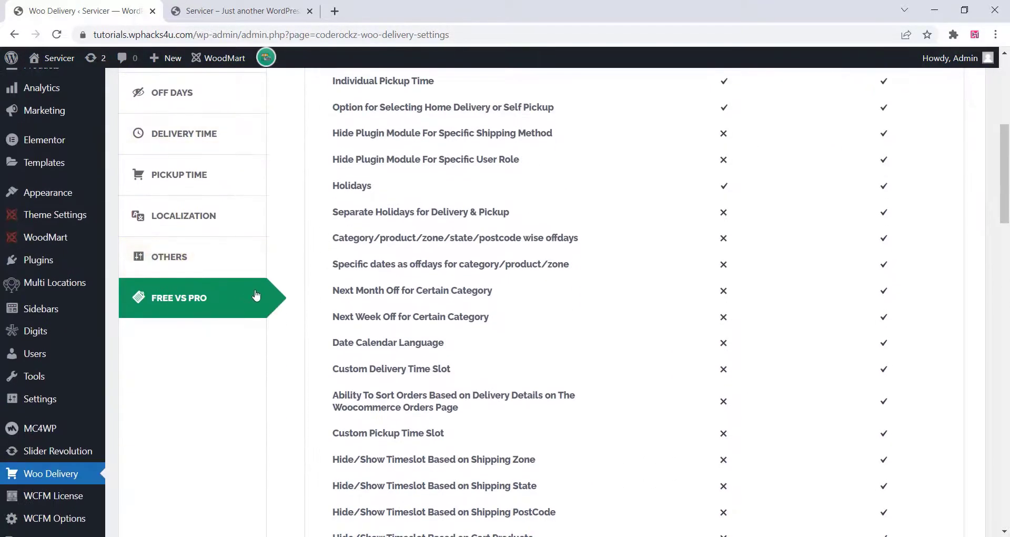
scroll(491, 183, "up", 3)
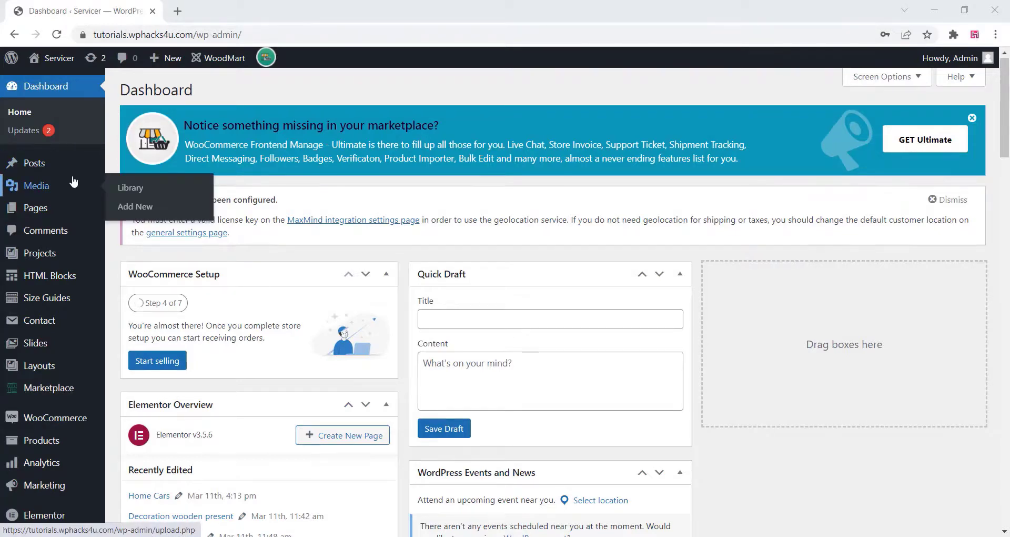
scroll(73, 182, "down", 2)
scroll(64, 157, "down", 5)
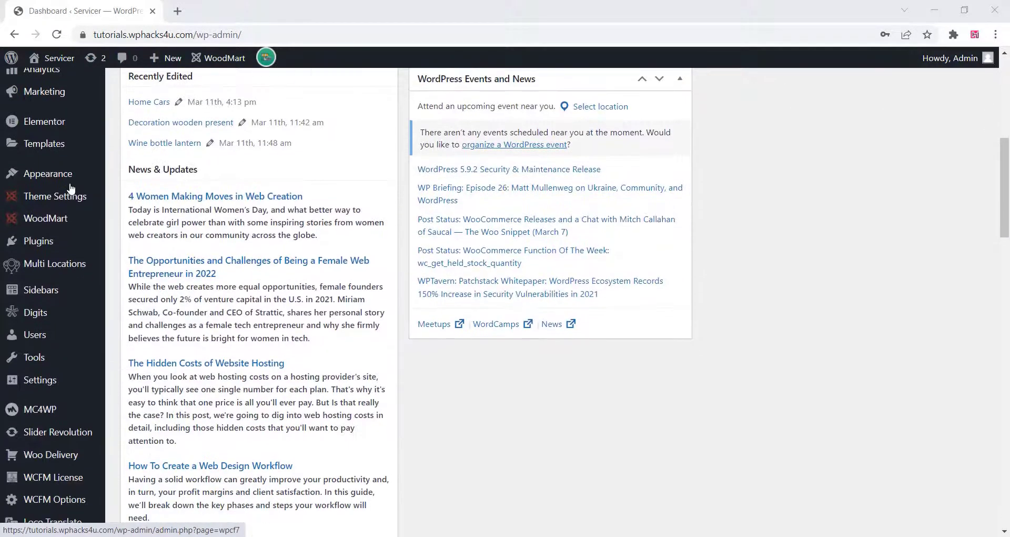
mouse_move(56, 198)
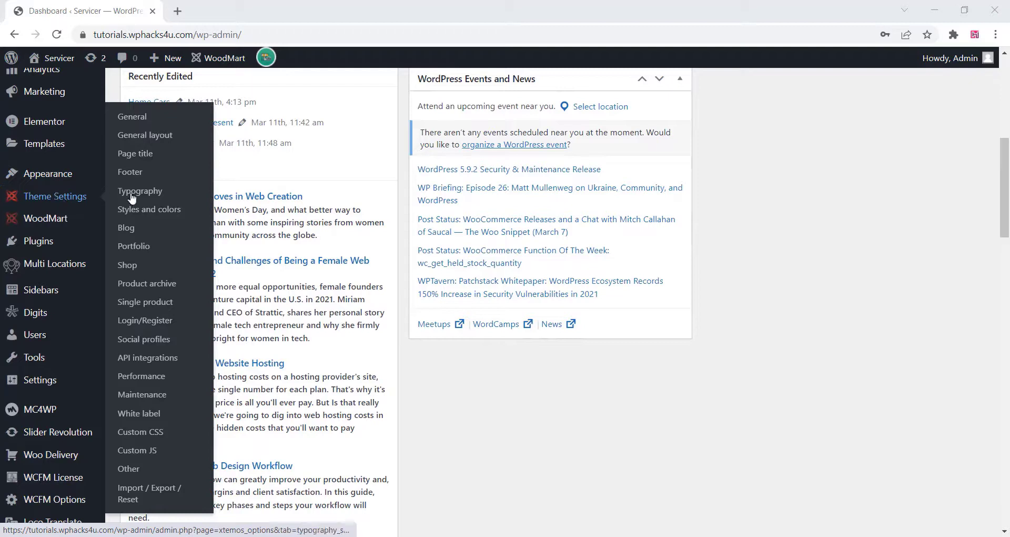
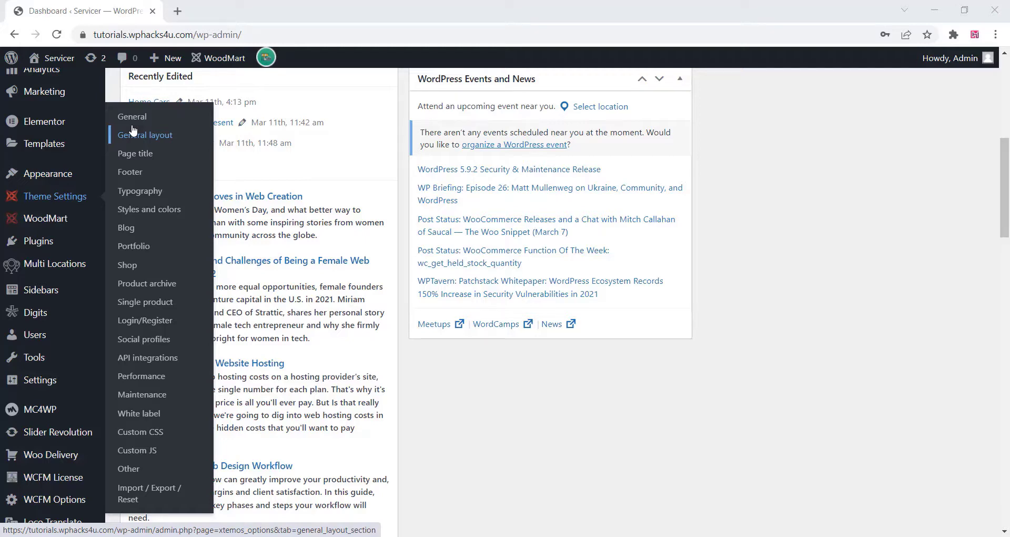
mouse_move(83, 145)
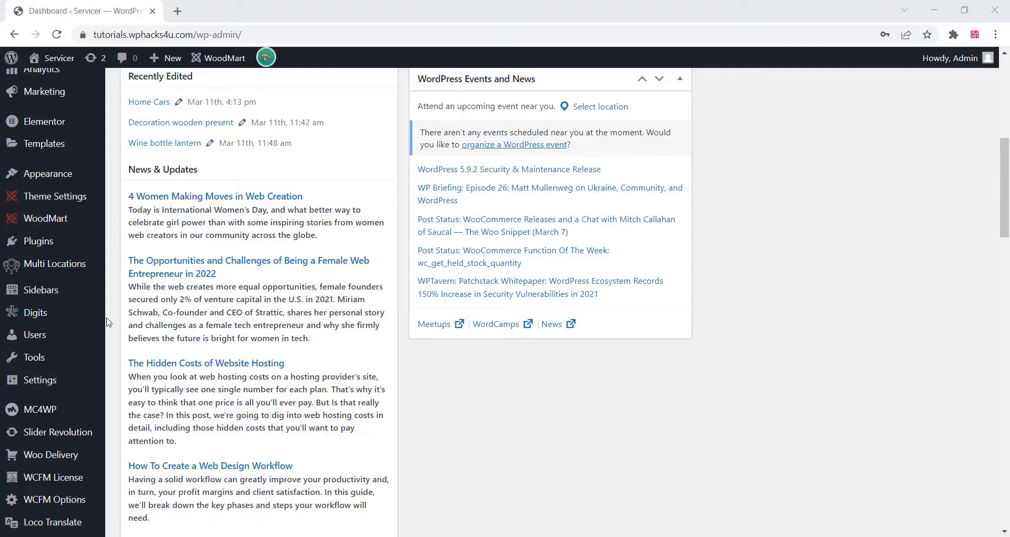
Start a new product and name it "Ac Repairing"
scroll(108, 322, "up", 5)
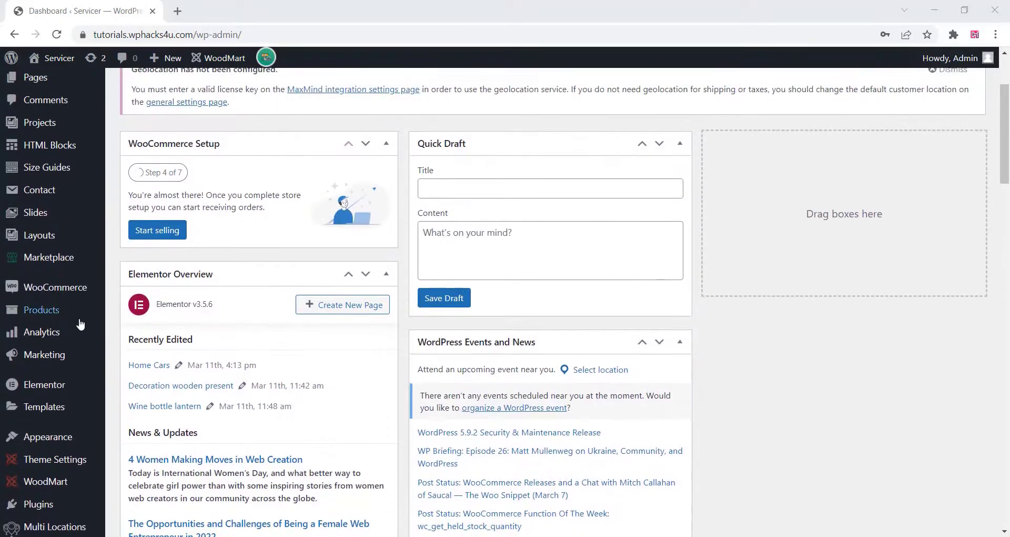
mouse_move(52, 314)
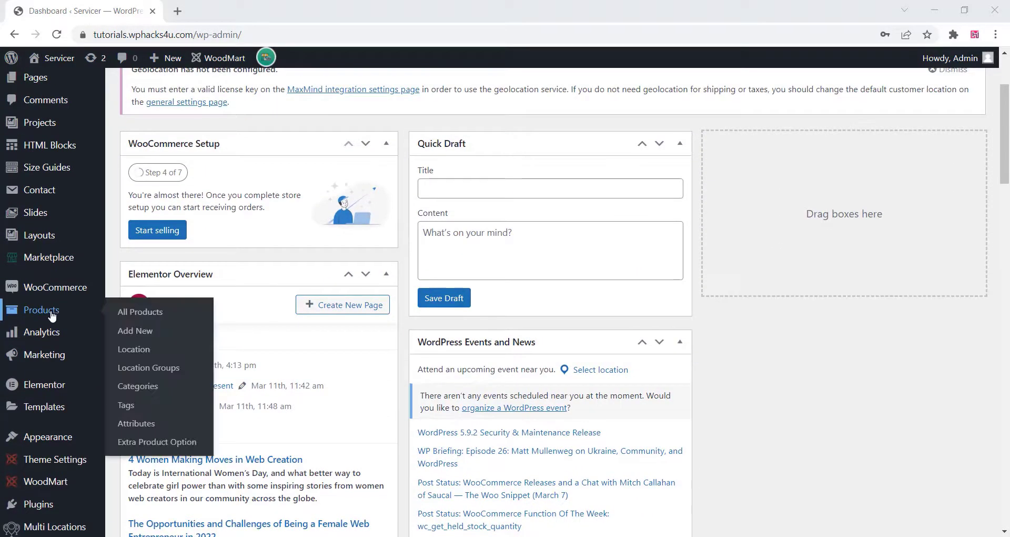
left_click(138, 335)
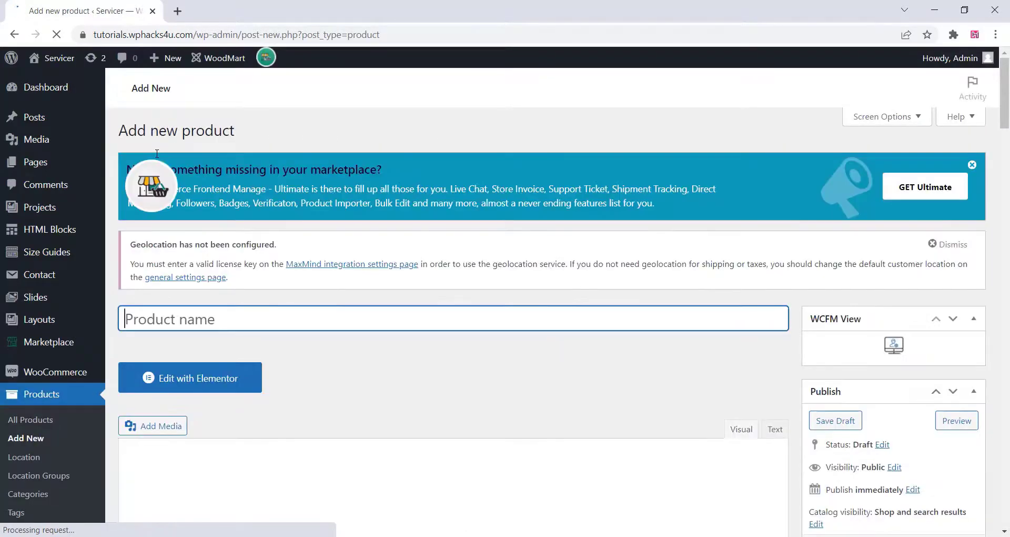
scroll(169, 206, "down", 5)
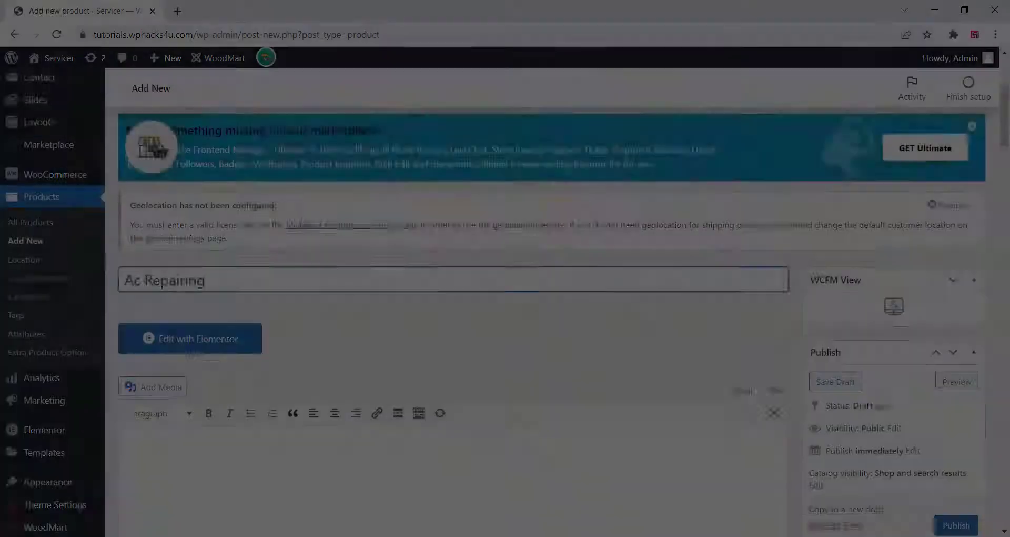
Paste the AC services text as plain text into the product description and capitalize its first word to "Trained"
scroll(304, 222, "down", 5)
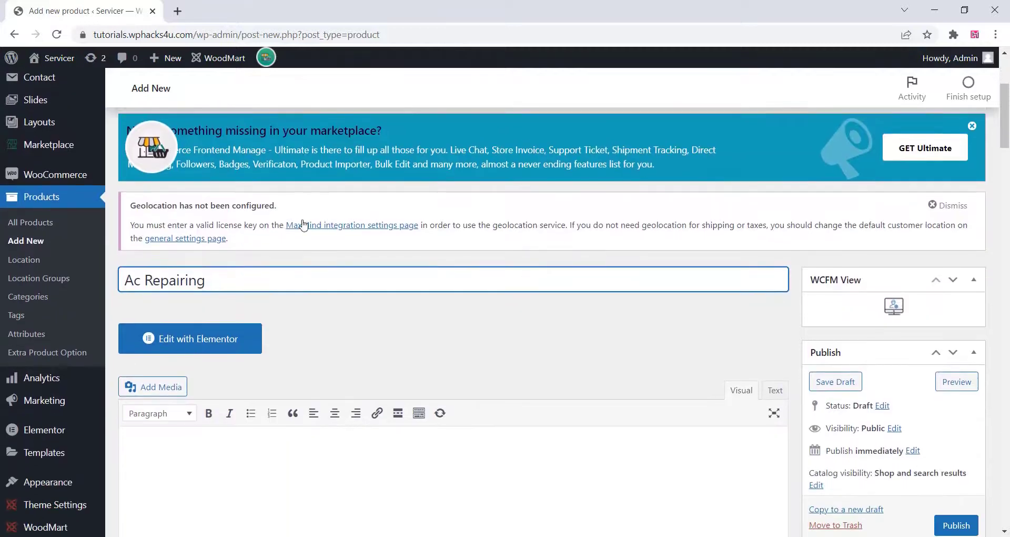
left_click(159, 323)
right_click(152, 316)
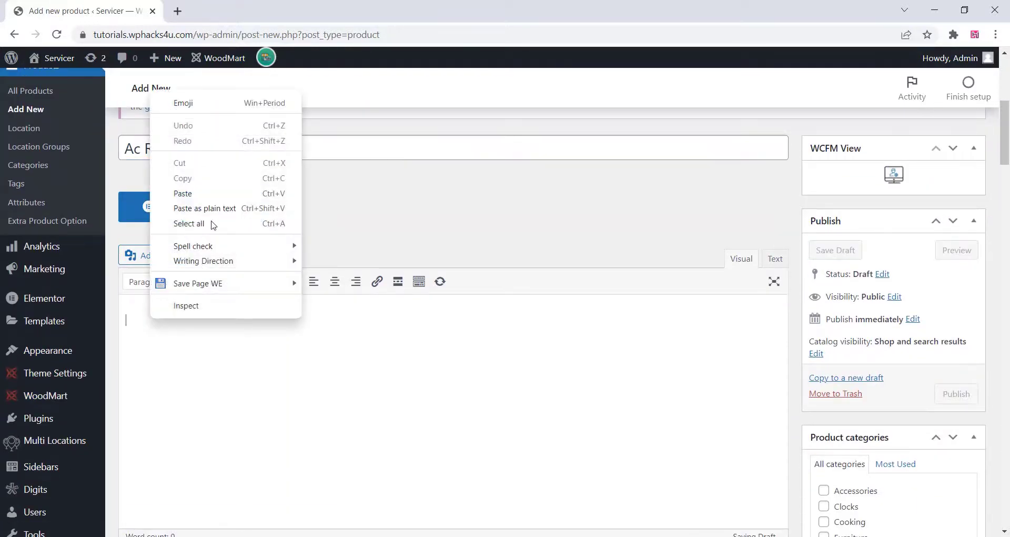
left_click(169, 207)
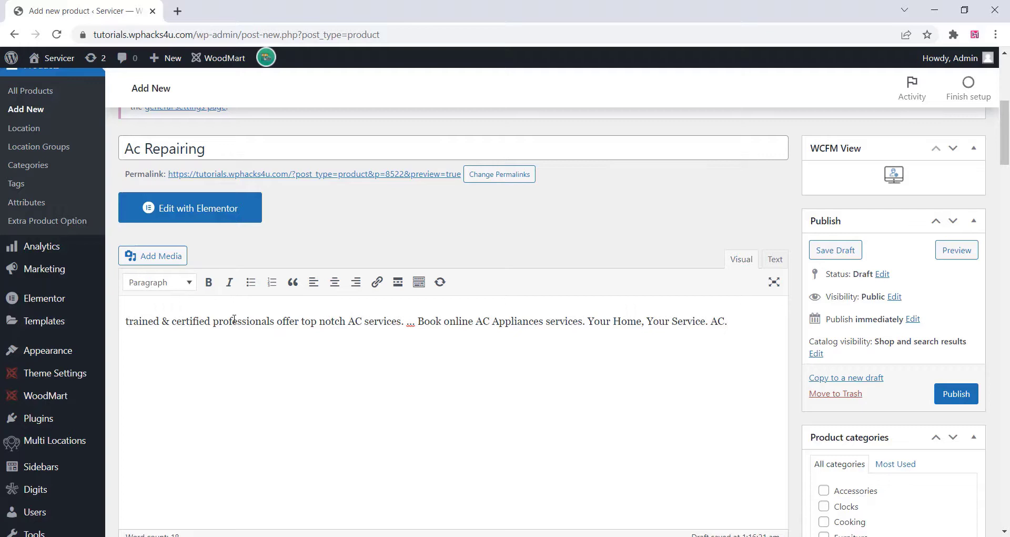
key("Delete")
type("T")
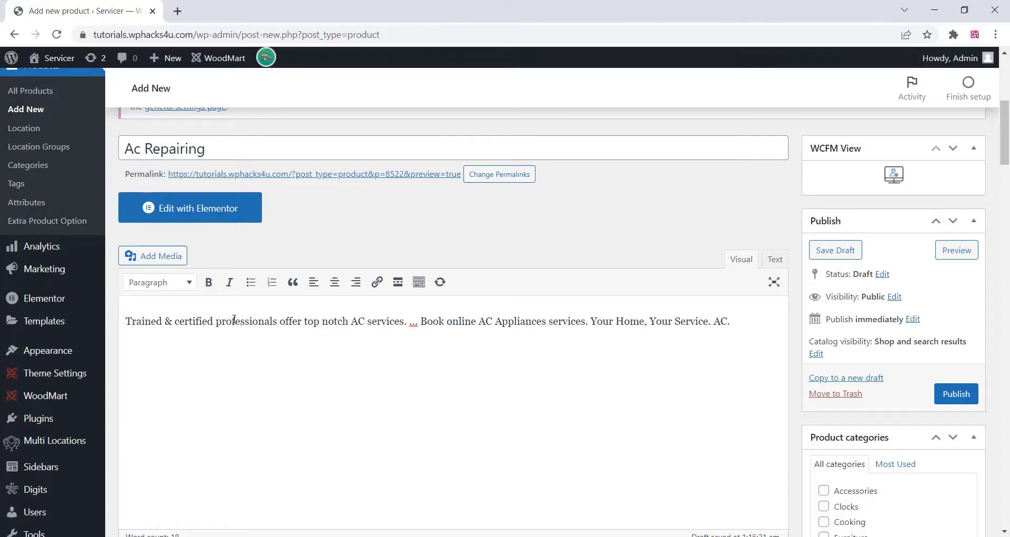
Create a new product category named Appliances and assign it to the product
scroll(727, 224, "down", 5)
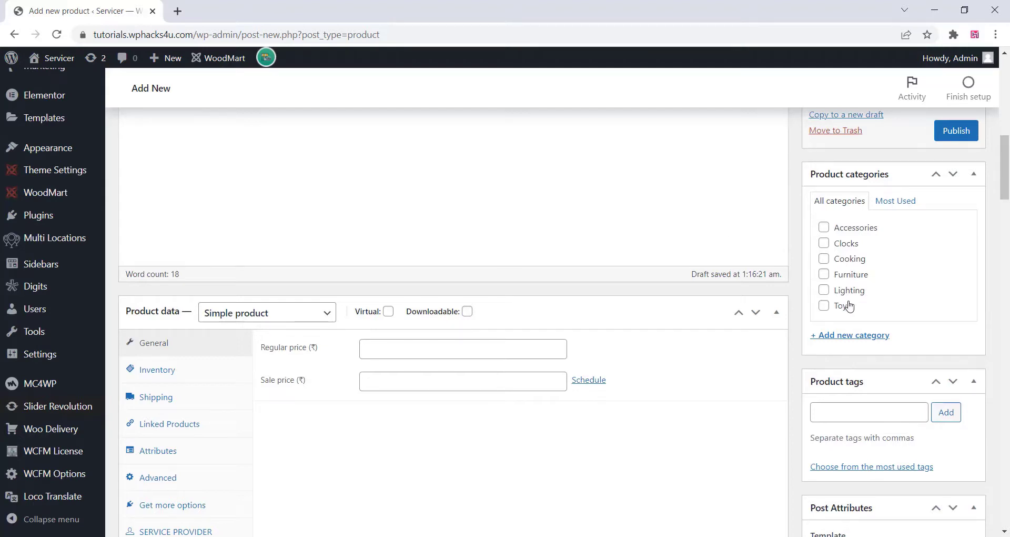
left_click(853, 341)
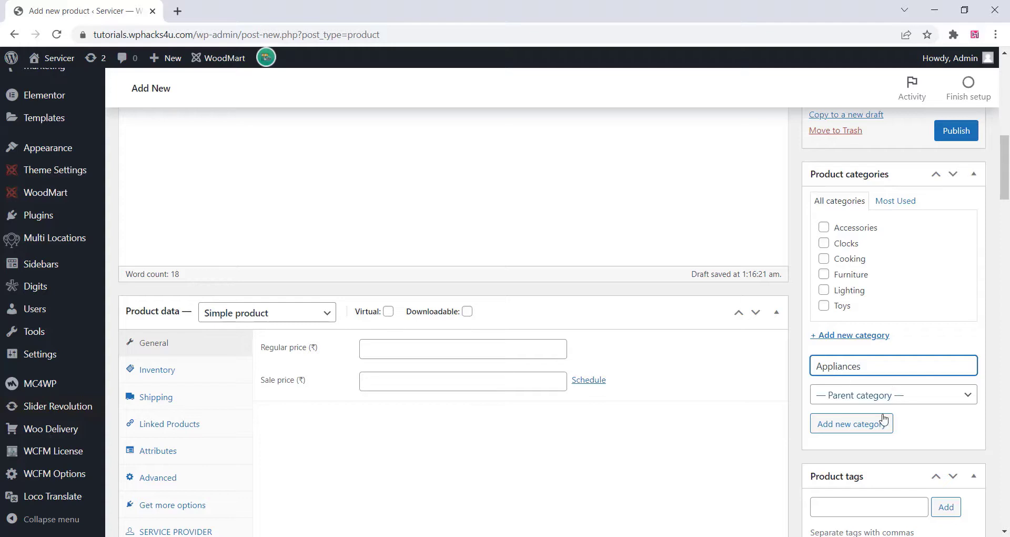
left_click(872, 429)
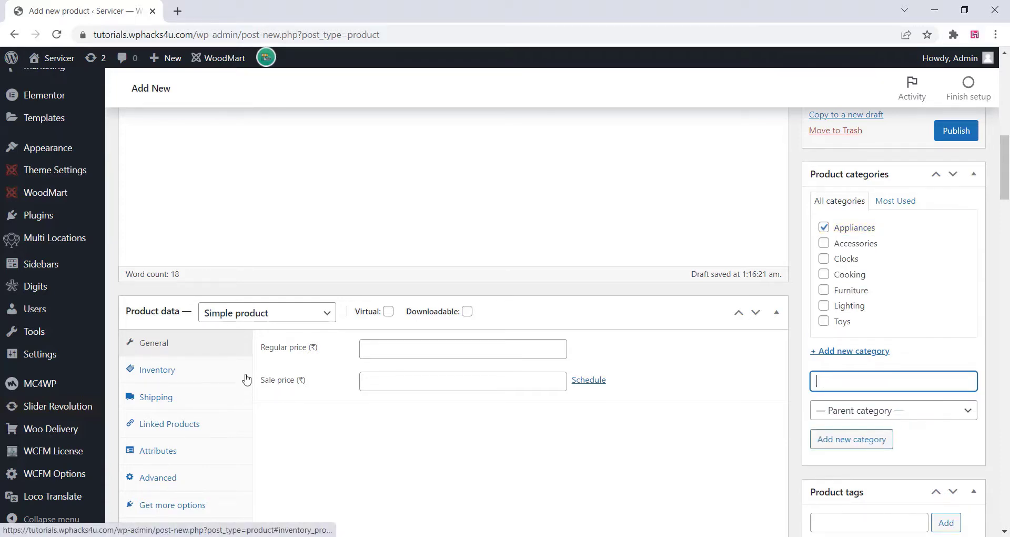
Set the product's regular price to 399
left_click(381, 351)
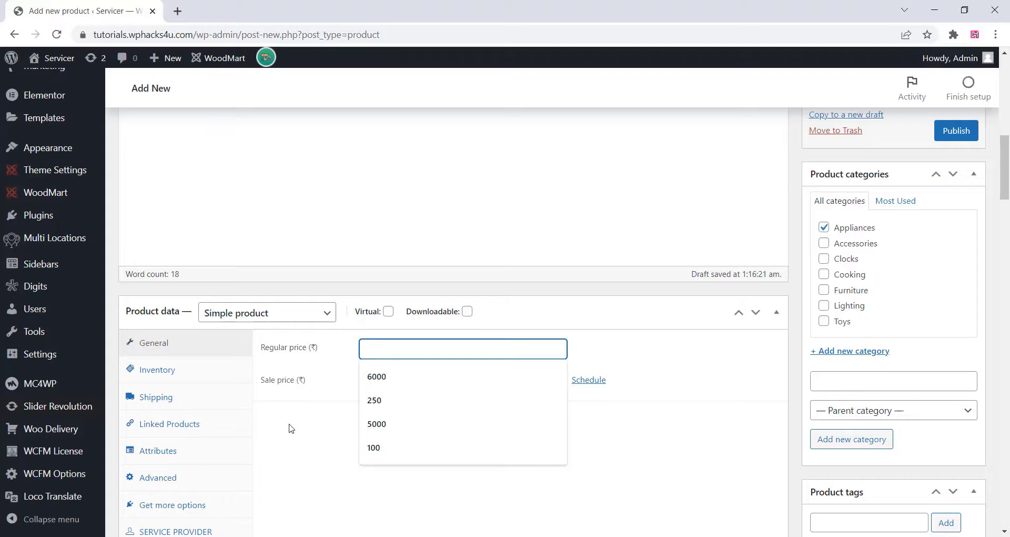
type("399")
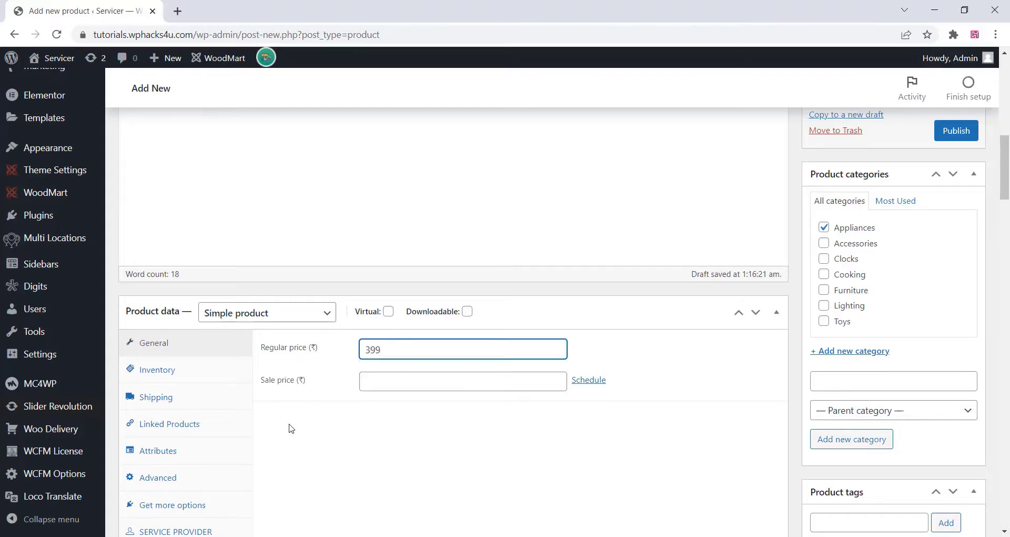
left_click(291, 428)
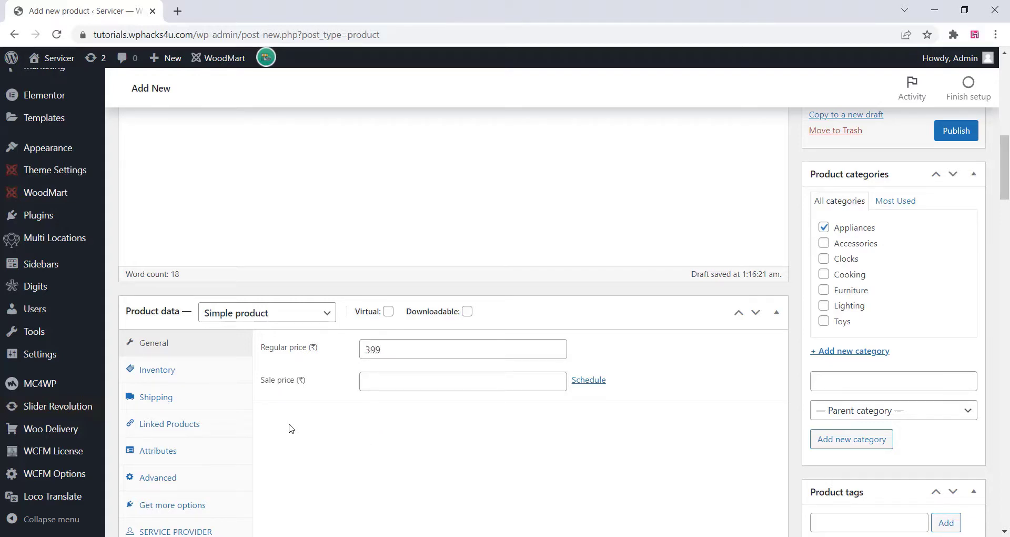
Look at the SERVICE PROVIDER assignment in the product data and its selection list
scroll(397, 440, "down", 3)
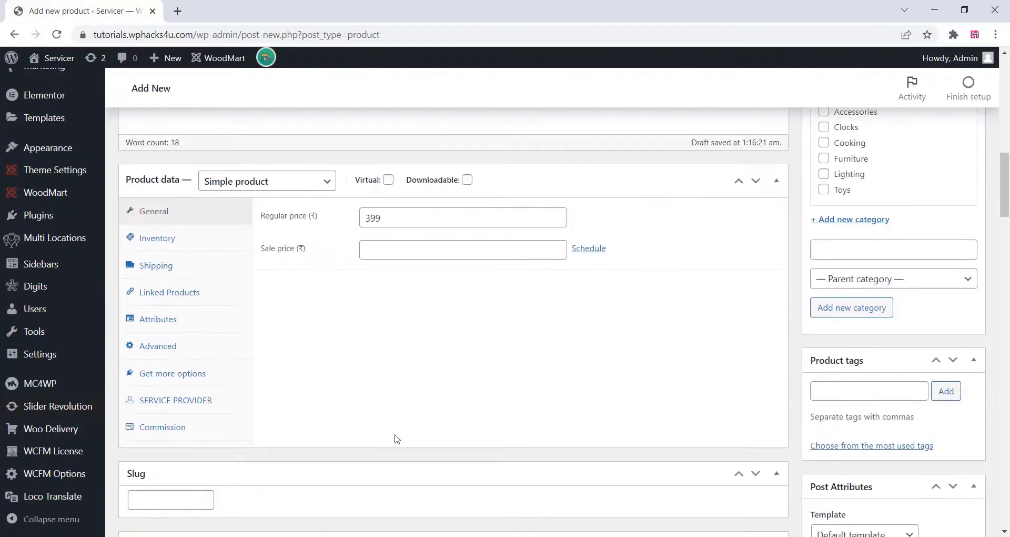
left_click(142, 403)
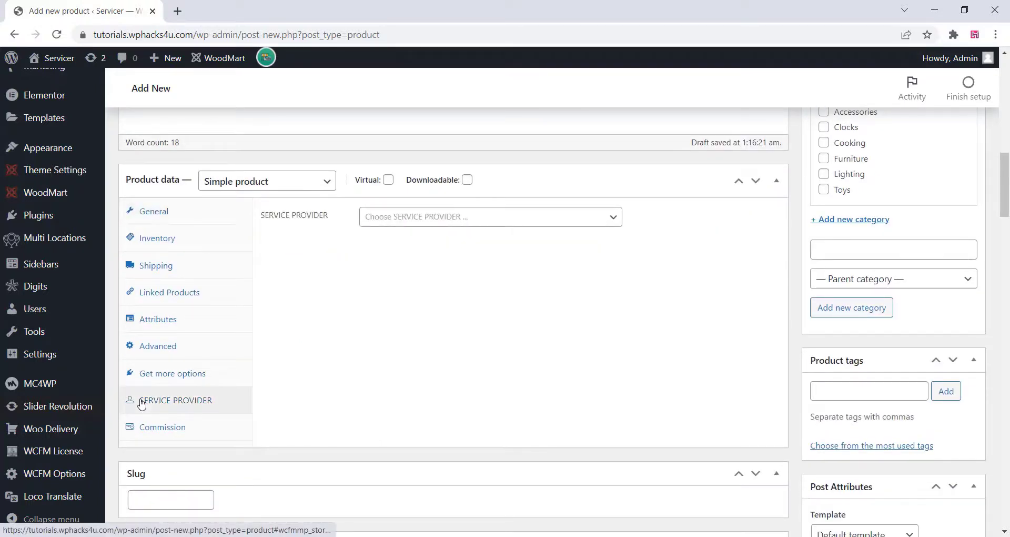
left_click(506, 220)
left_click(311, 357)
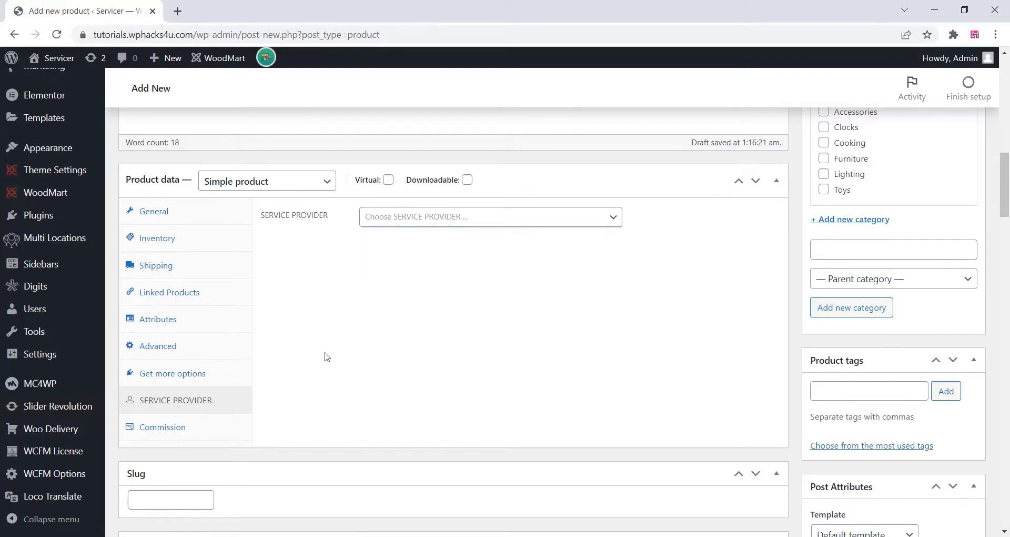
Upload ac-service-500x500-500x500-1 from the Media folder and set it as the product image
scroll(528, 338, "down", 4)
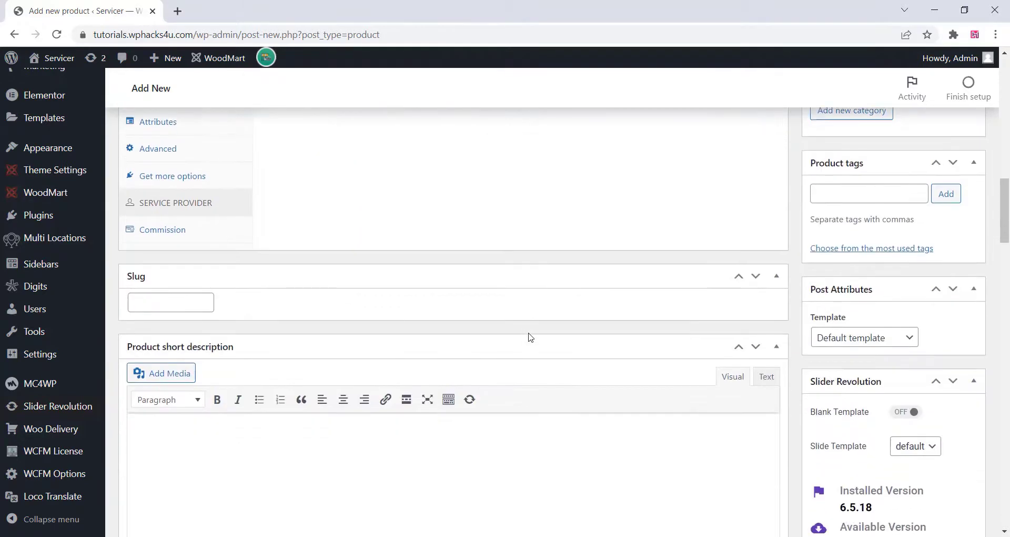
scroll(536, 344, "down", 4)
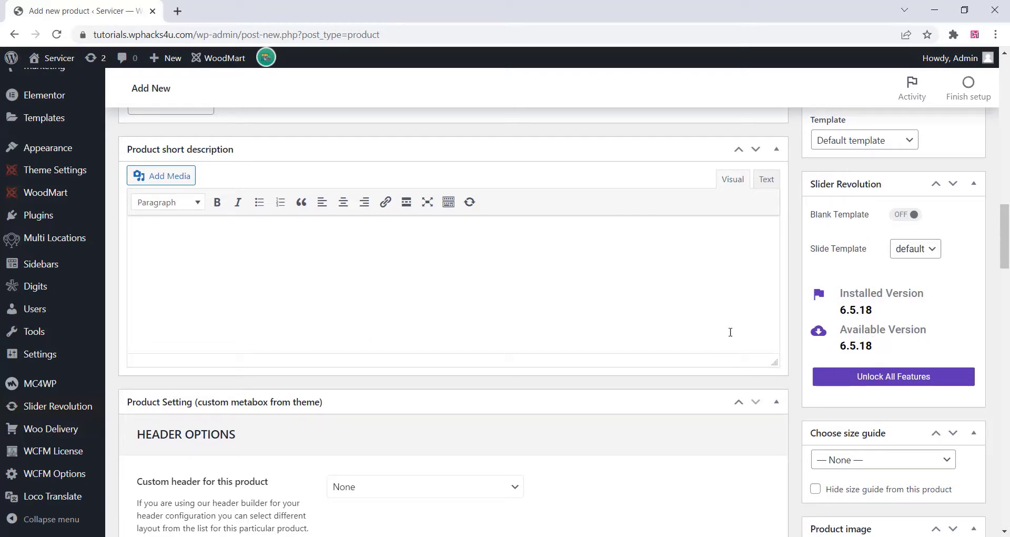
scroll(731, 332, "down", 4)
left_click(845, 361)
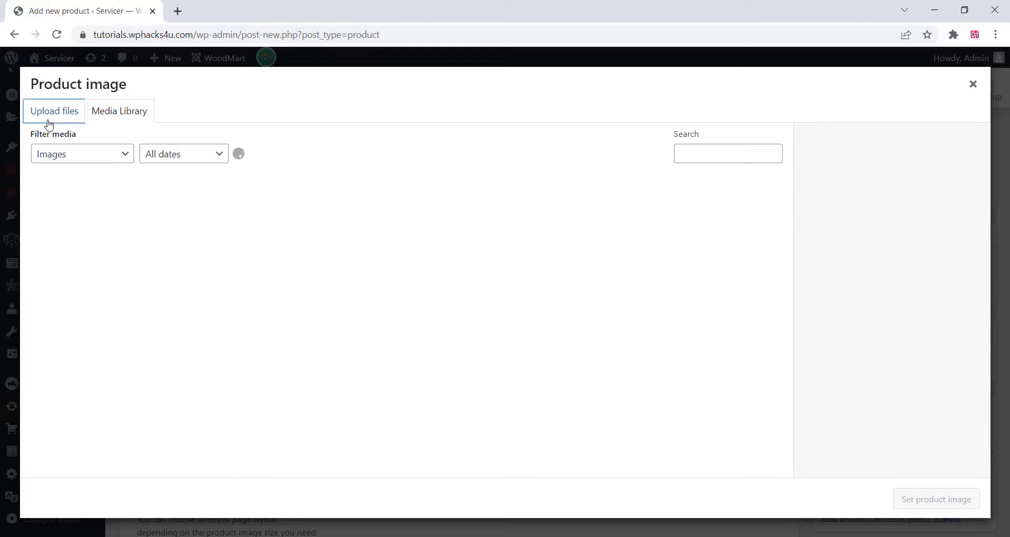
left_click(49, 124)
left_click(471, 297)
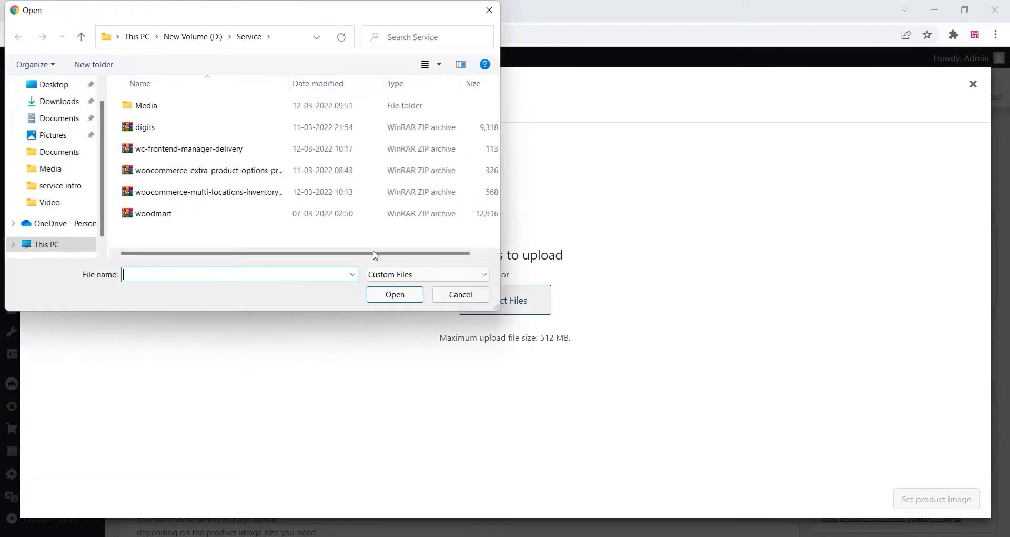
double_click(155, 108)
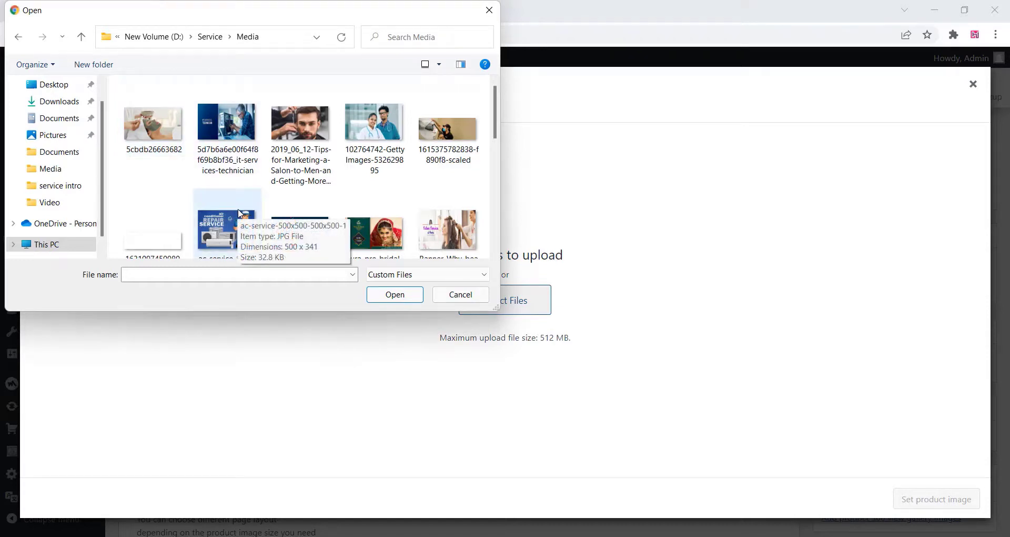
left_click(239, 213)
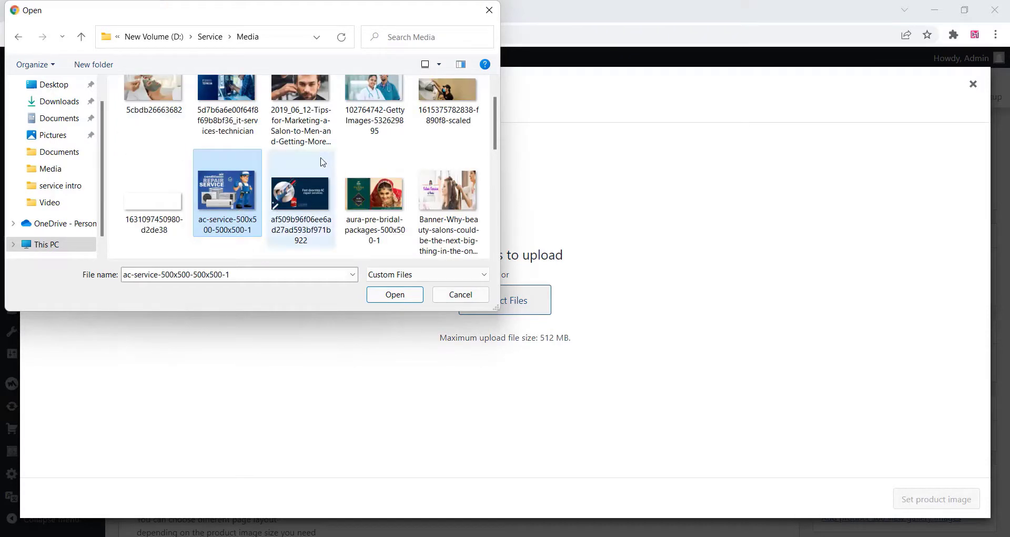
left_click(395, 296)
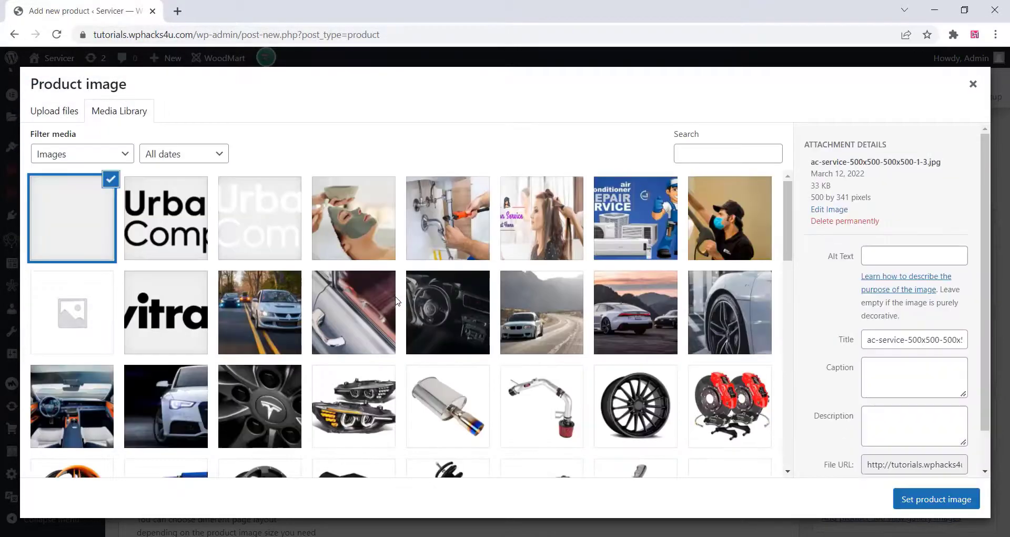
left_click(926, 503)
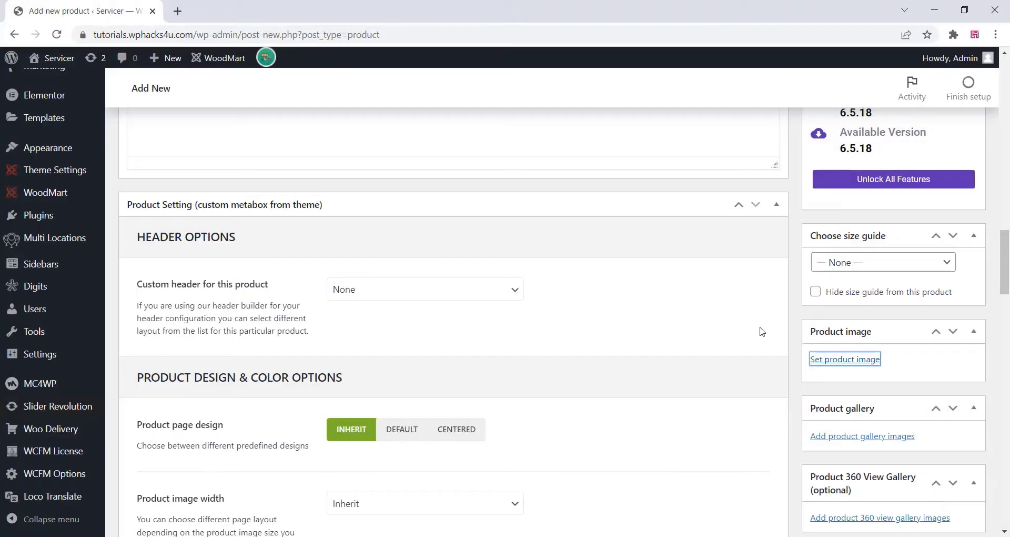
Publish the Ac Repairing product
scroll(762, 331, "up", 8)
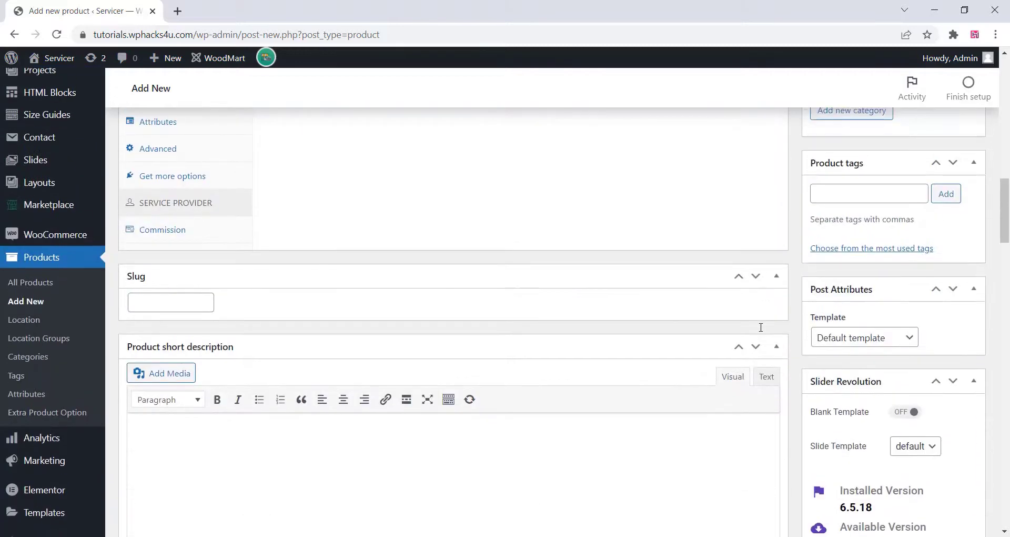
scroll(762, 327, "up", 4)
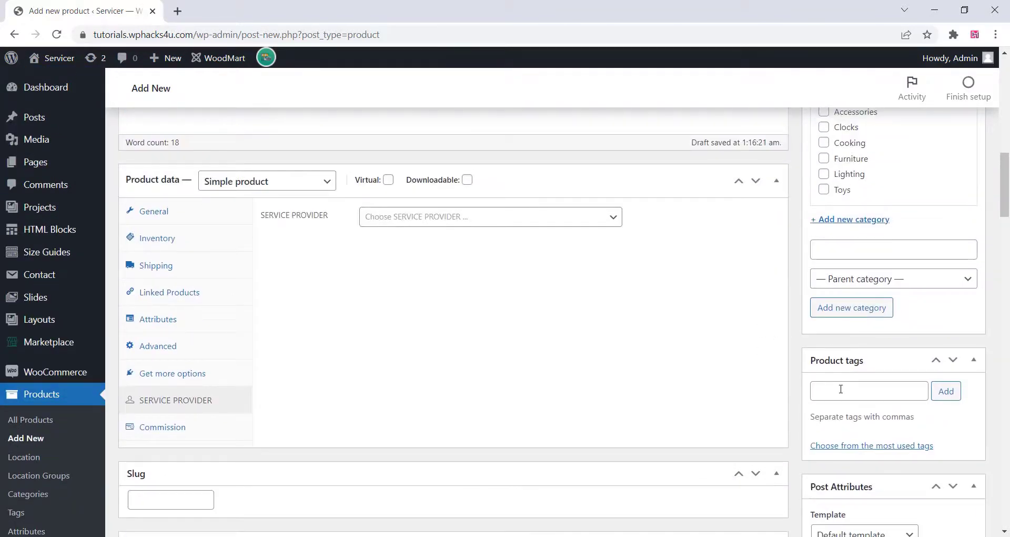
scroll(841, 388, "up", 8)
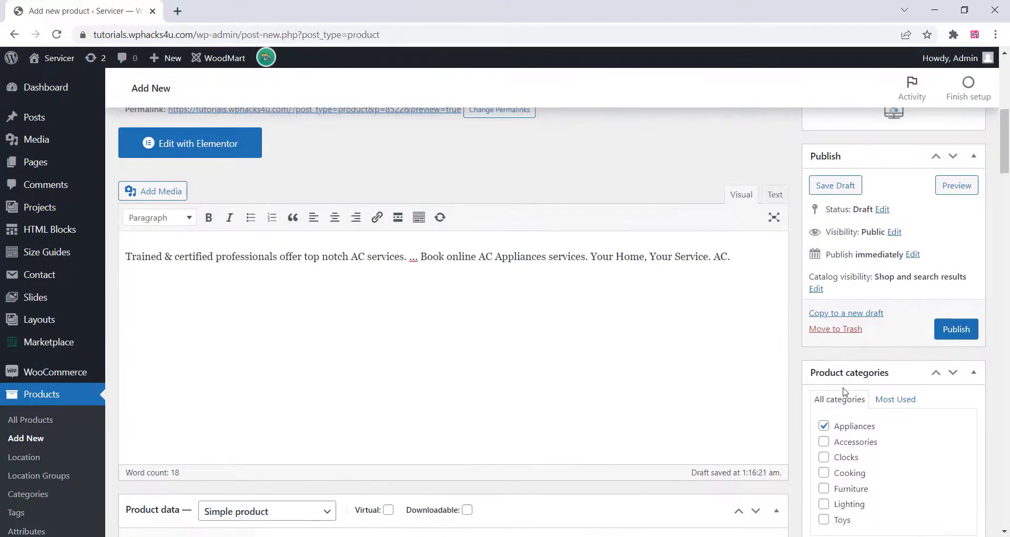
scroll(453, 308, "down", 3)
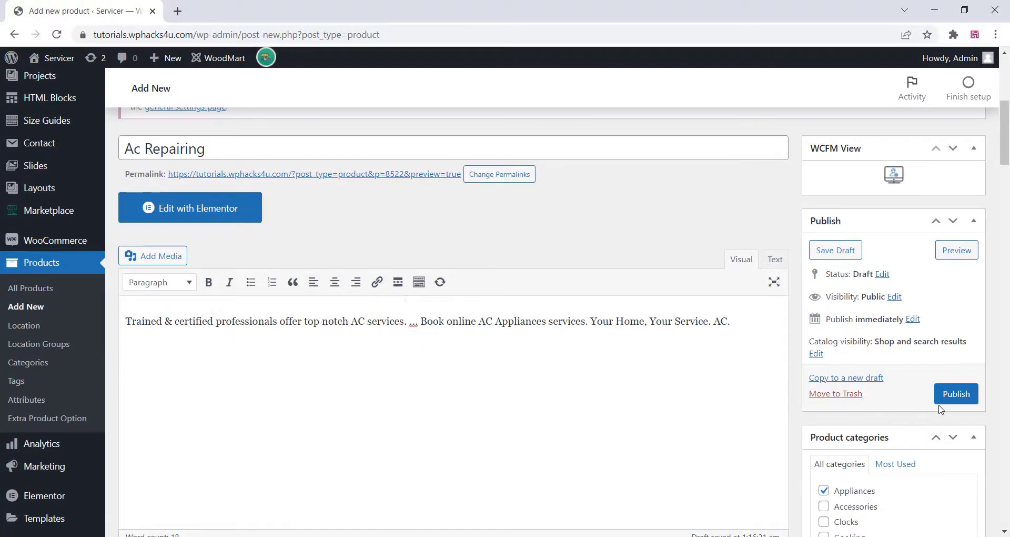
left_click(954, 394)
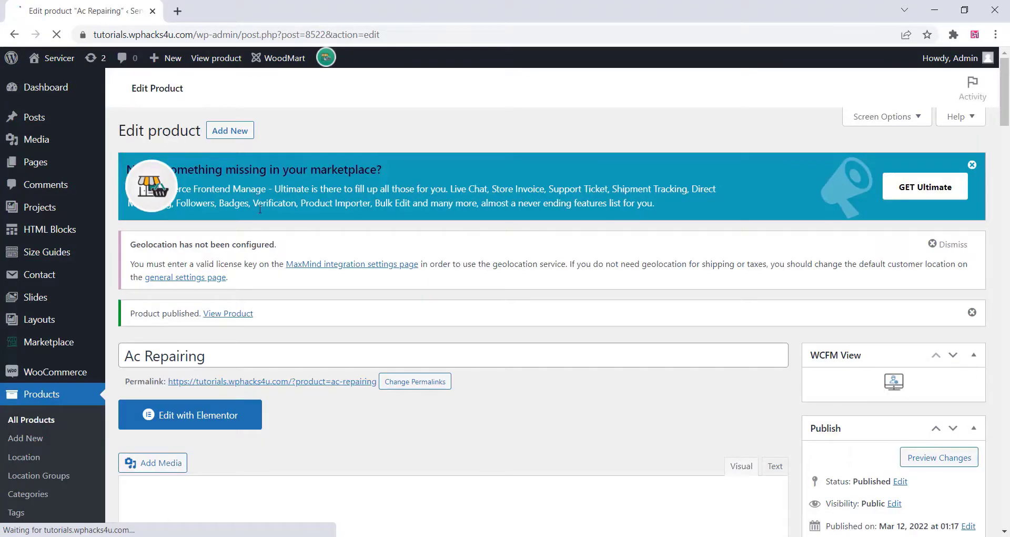
View the published Ac Repairing product in a new browser tab and examine its price, stock information and location selector
scroll(257, 215, "down", 5)
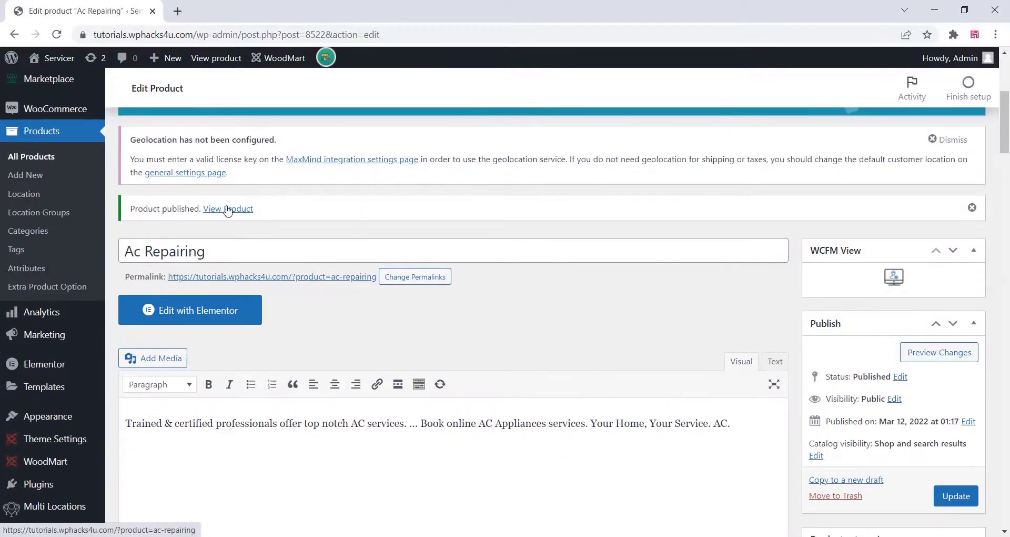
right_click(227, 209)
left_click(267, 222)
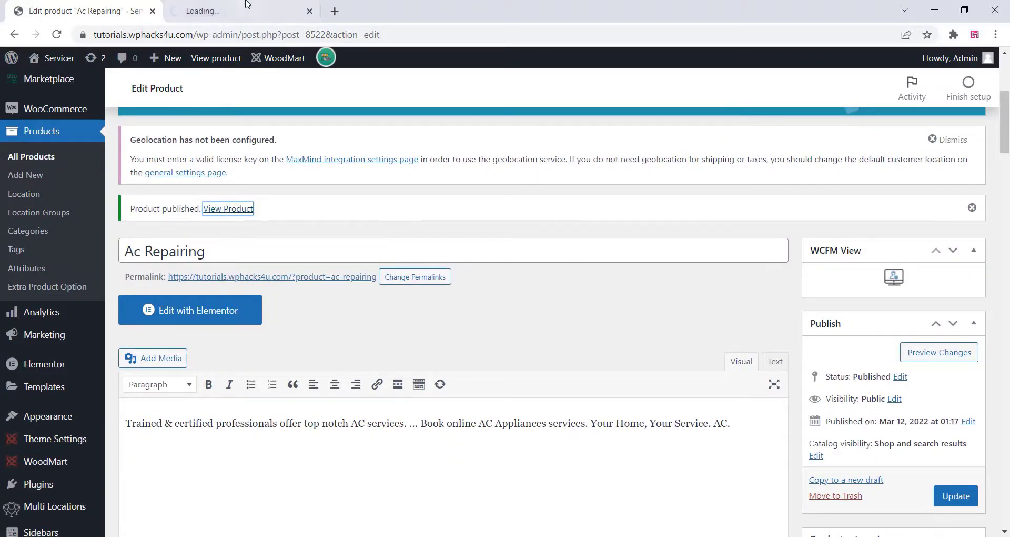
left_click(247, 6)
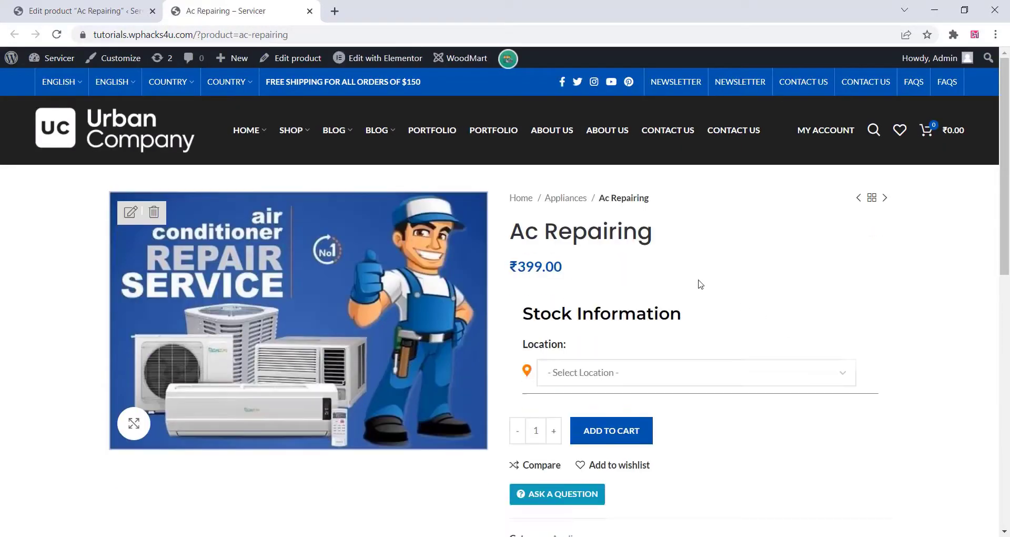
scroll(700, 284, "down", 2)
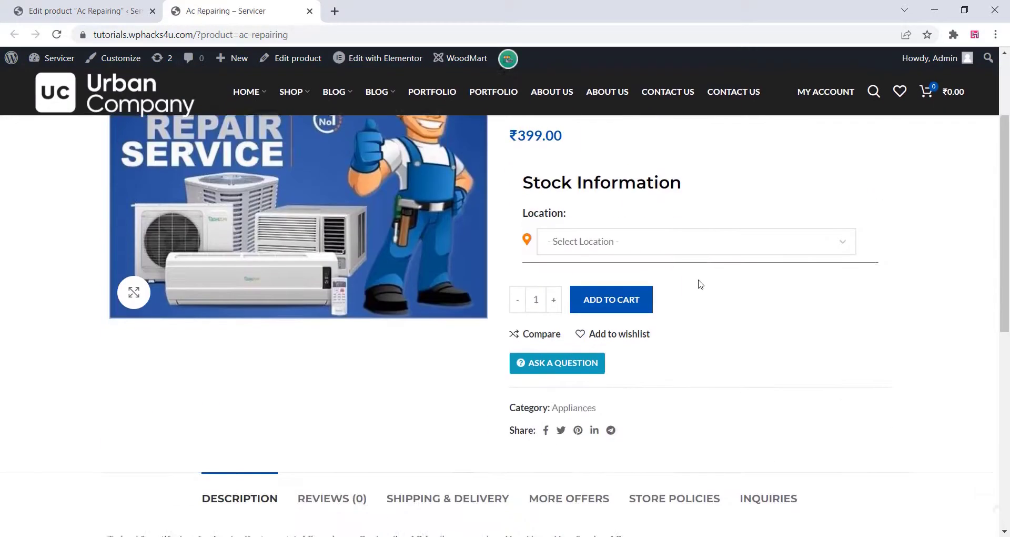
left_click(673, 247)
left_click(673, 248)
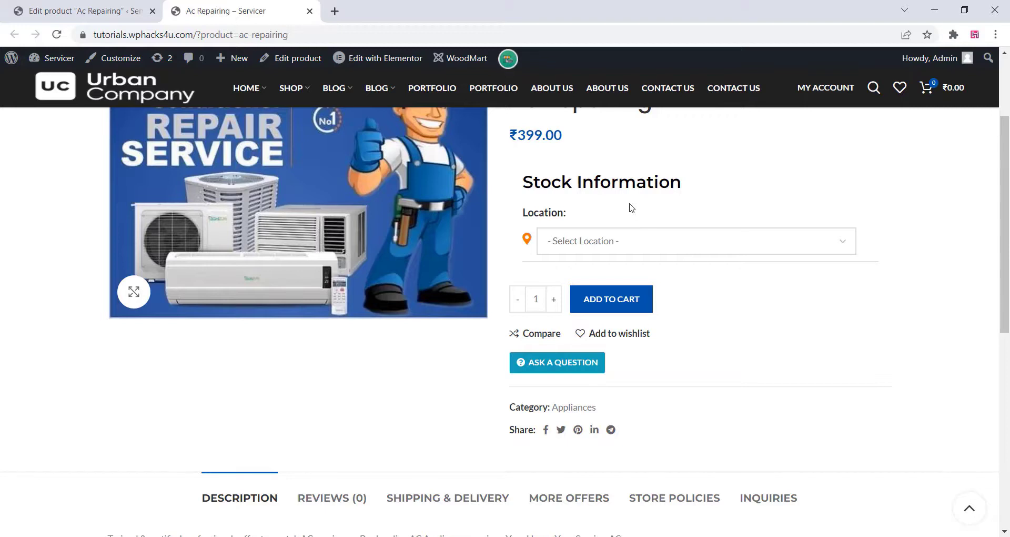
scroll(632, 208, "up", 2)
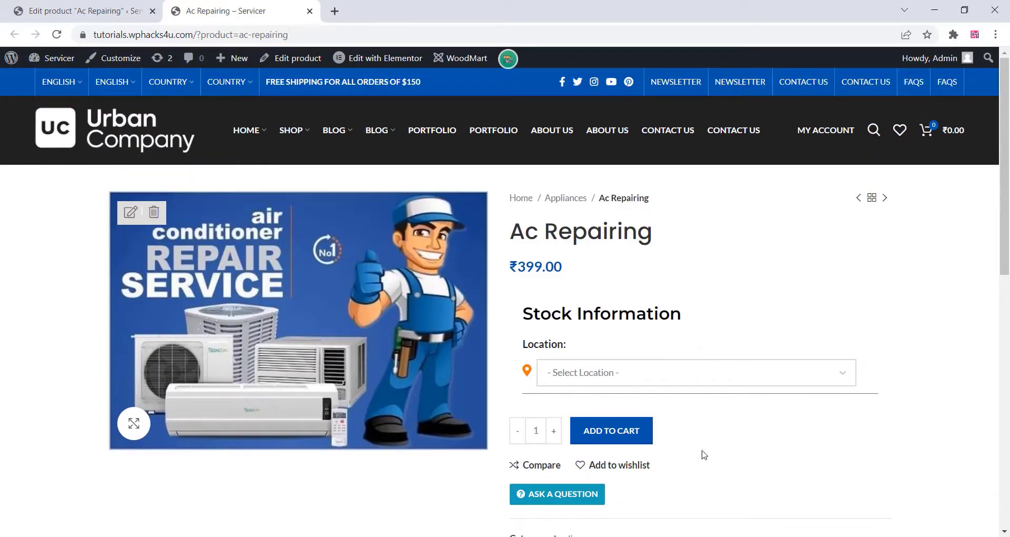
Add Mumbai and Delhi as product locations, entering zip code 123456 and country India
left_click(67, 8)
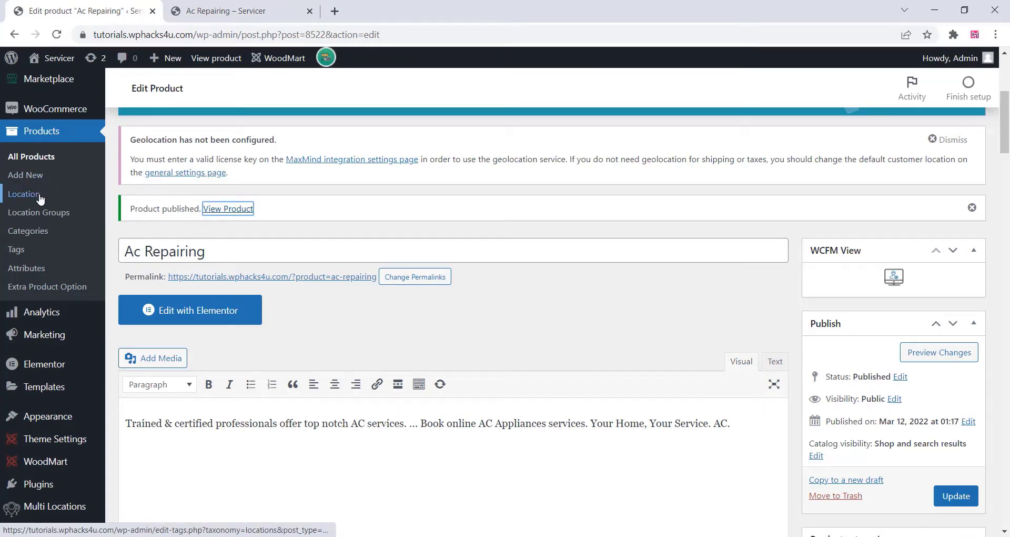
left_click(24, 193)
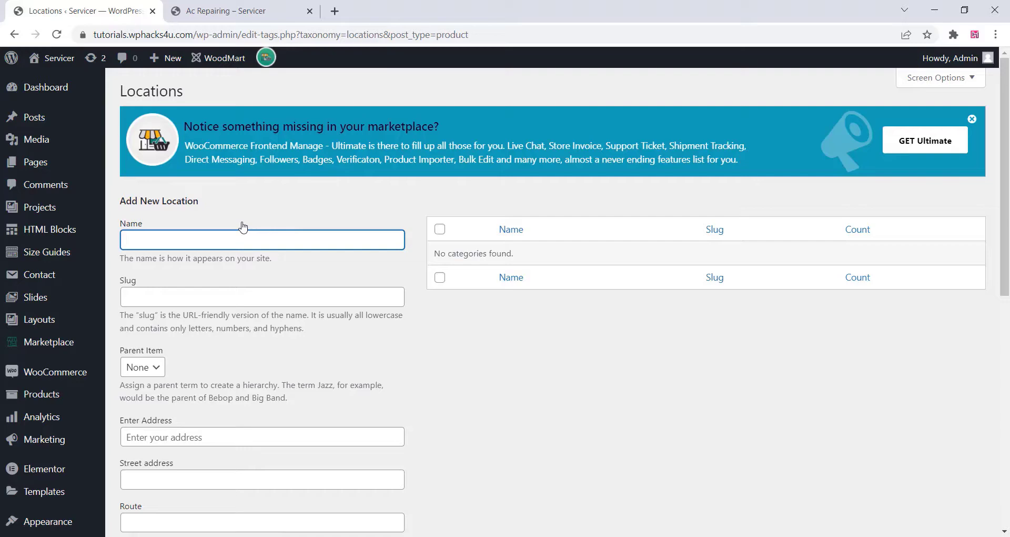
type("Mumbai")
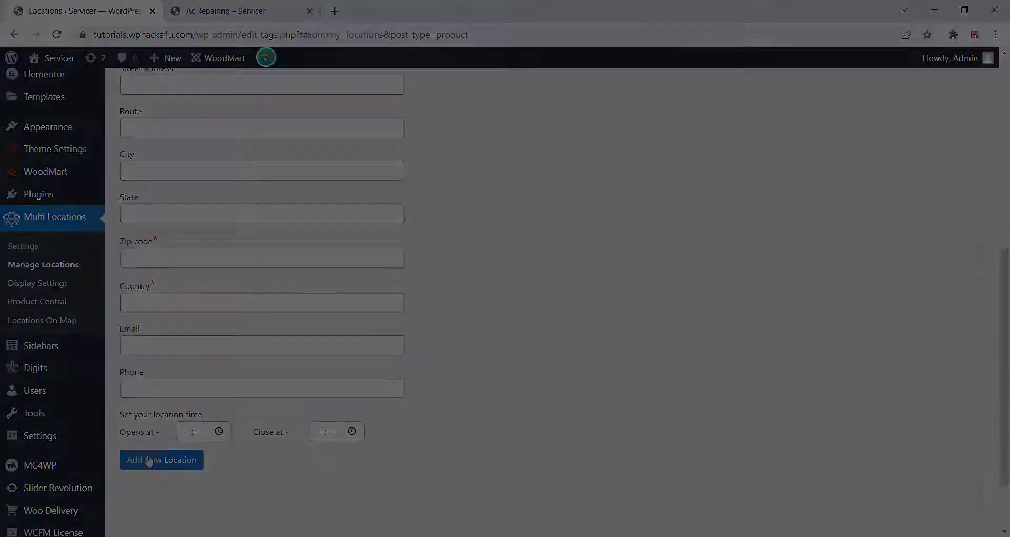
left_click(146, 304)
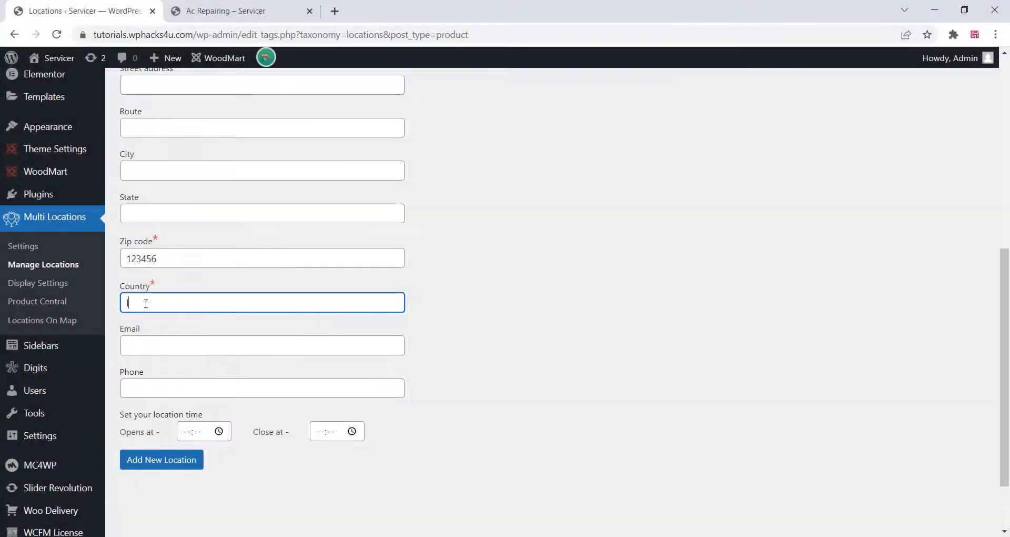
type("India")
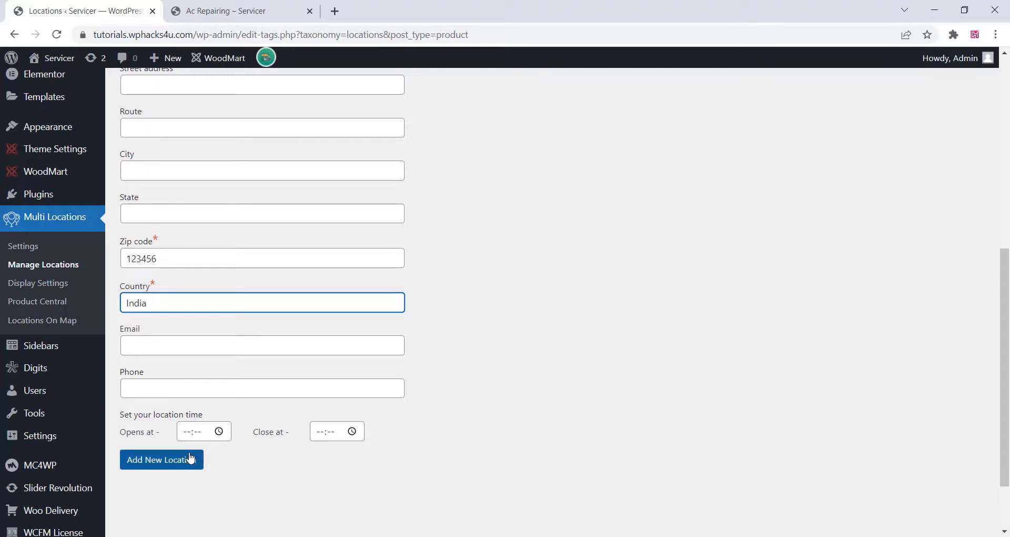
left_click(170, 467)
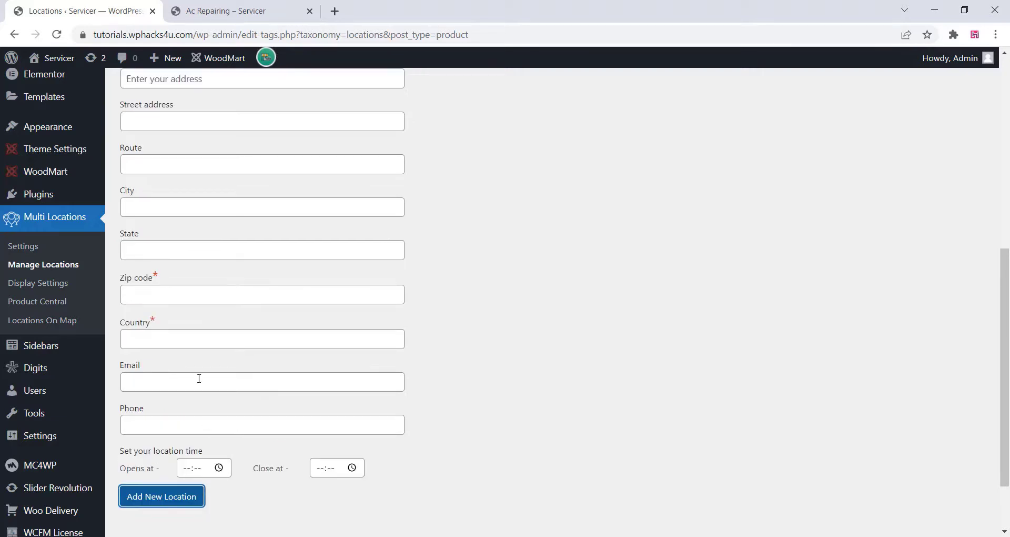
scroll(199, 379, "up", 5)
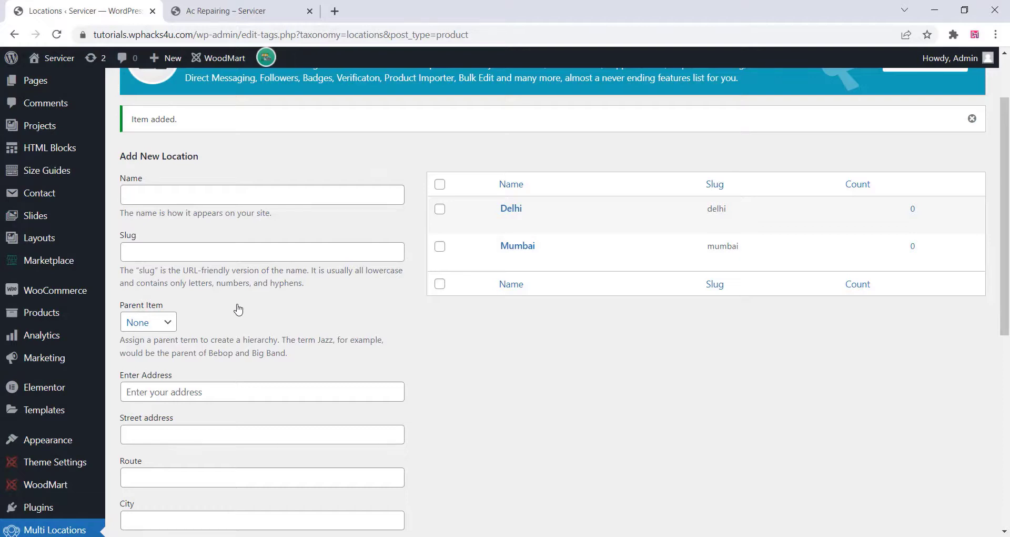
Set the In Stock label to "Service Available" in the Multi Locations display settings
scroll(240, 310, "down", 4)
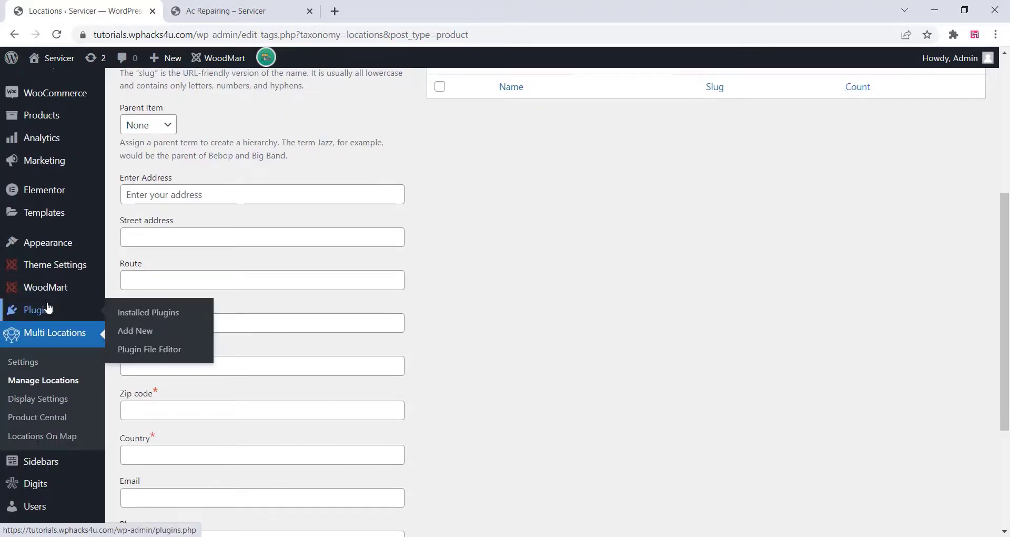
left_click(41, 401)
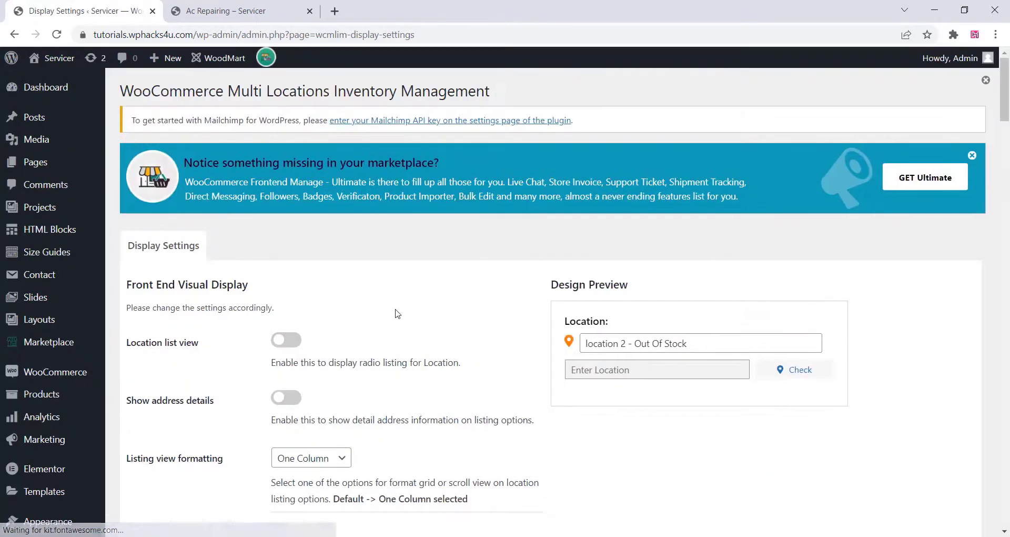
scroll(63, 226, "down", 6)
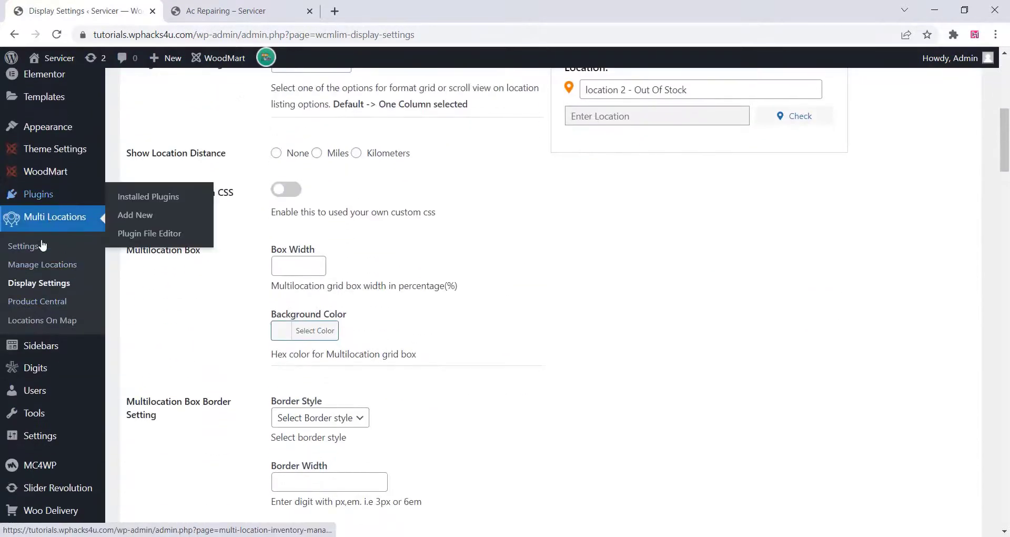
left_click(67, 285)
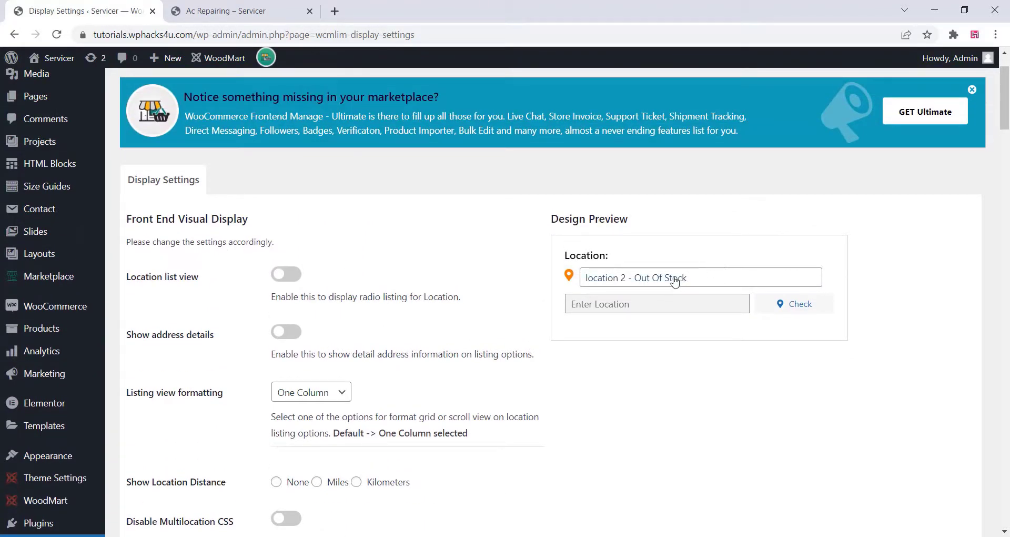
scroll(336, 293, "down", 1)
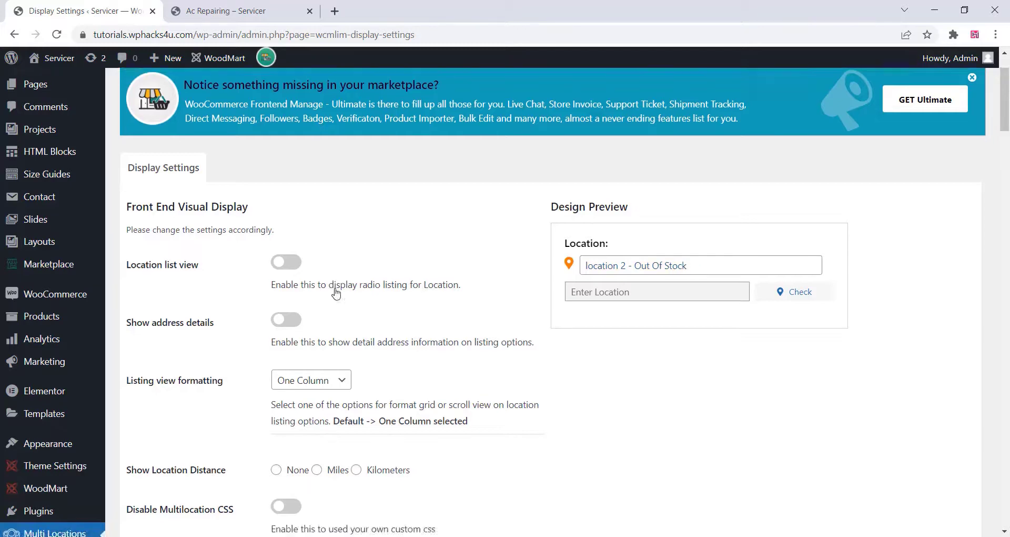
scroll(337, 294, "down", 8)
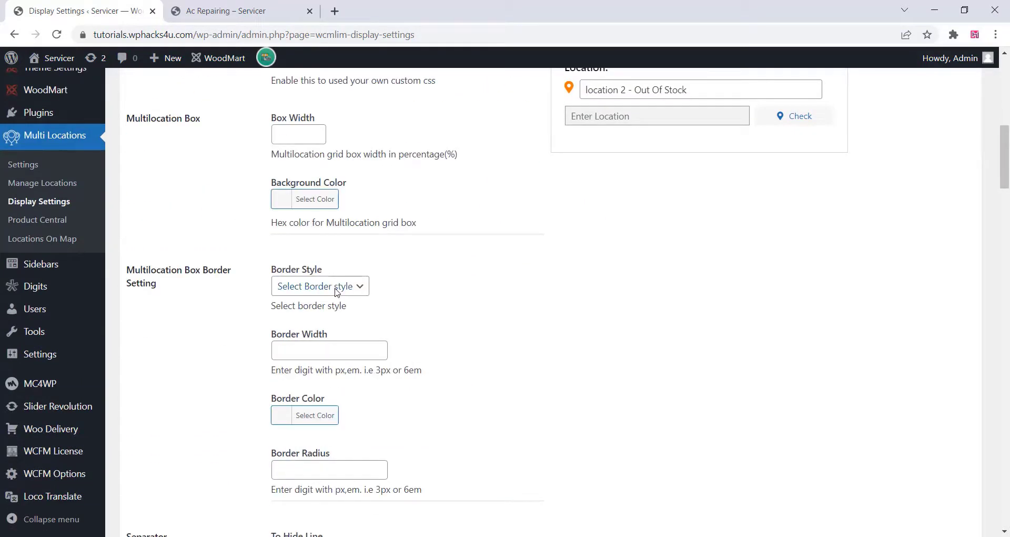
scroll(336, 293, "down", 5)
scroll(336, 293, "down", 5)
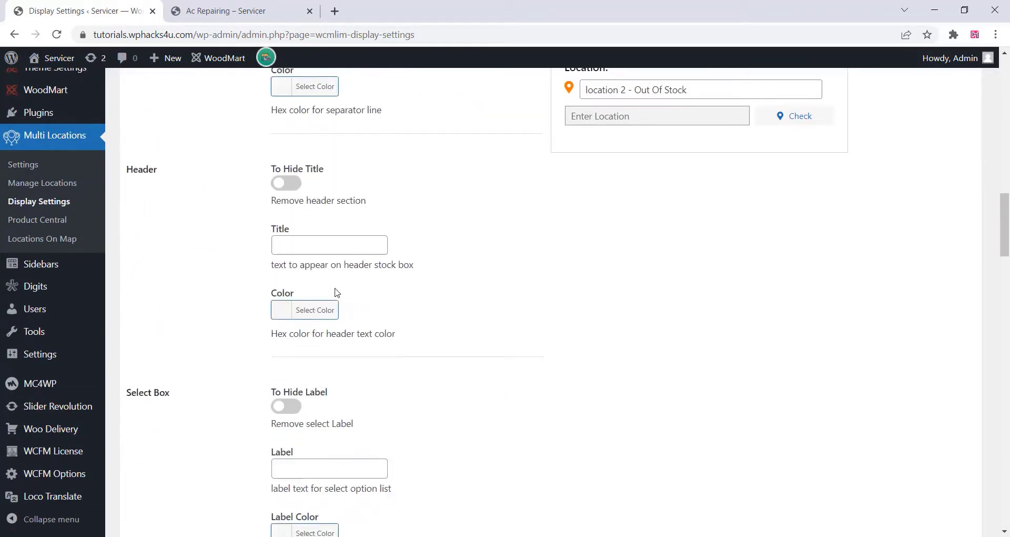
scroll(337, 293, "down", 14)
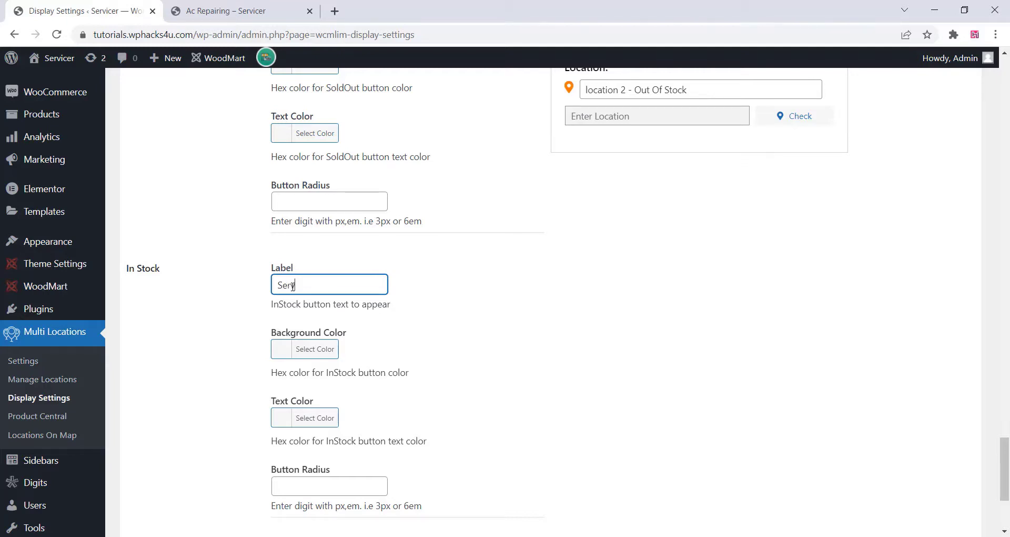
type("ce Available")
Set the Out Of Stock label to "No Service" and save the display settings
scroll(309, 279, "up", 3)
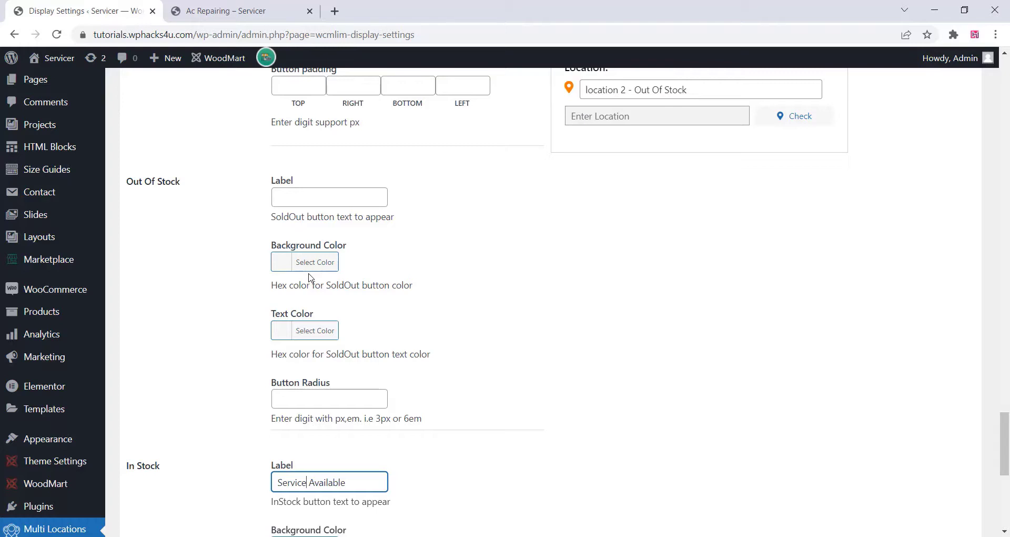
left_click(275, 199)
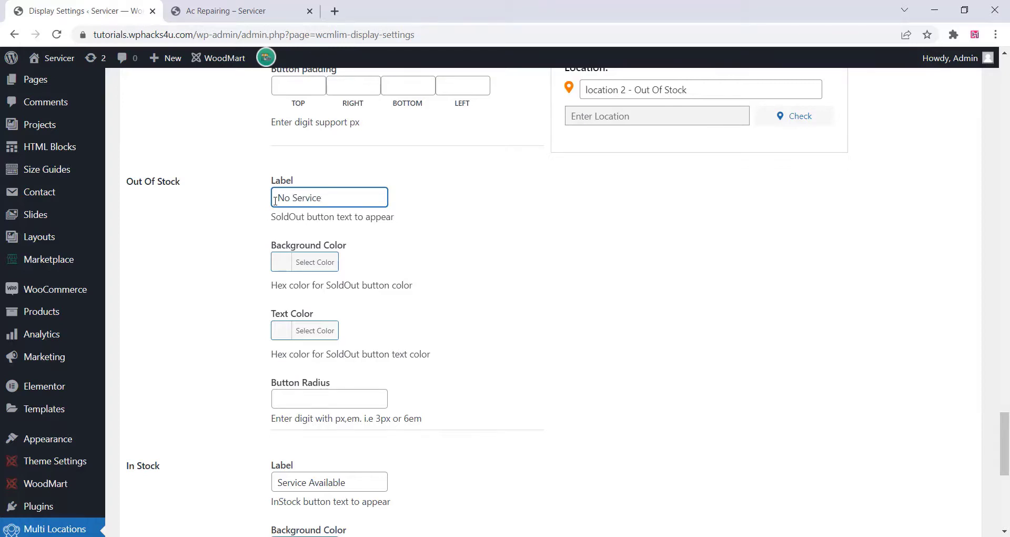
scroll(250, 210, "down", 7)
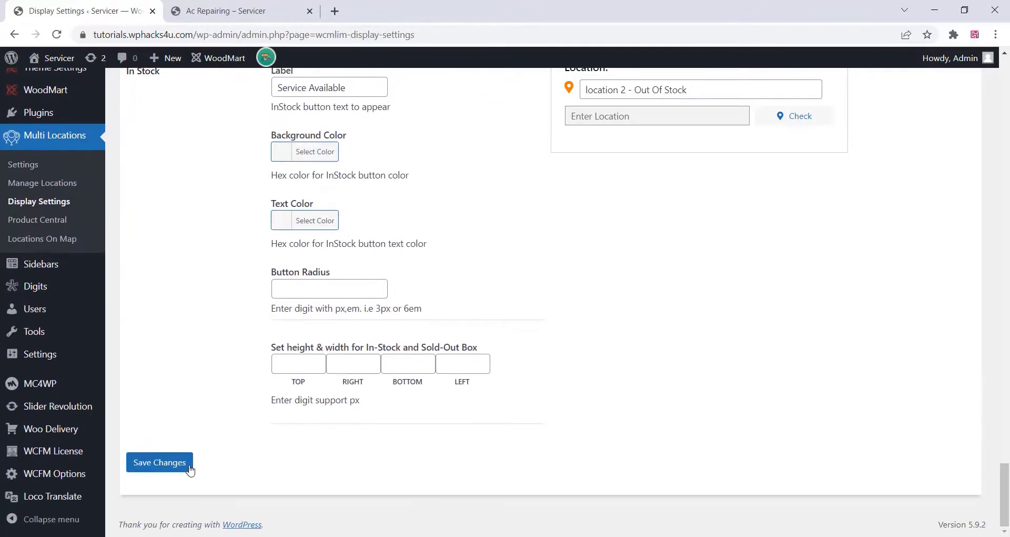
left_click(164, 464)
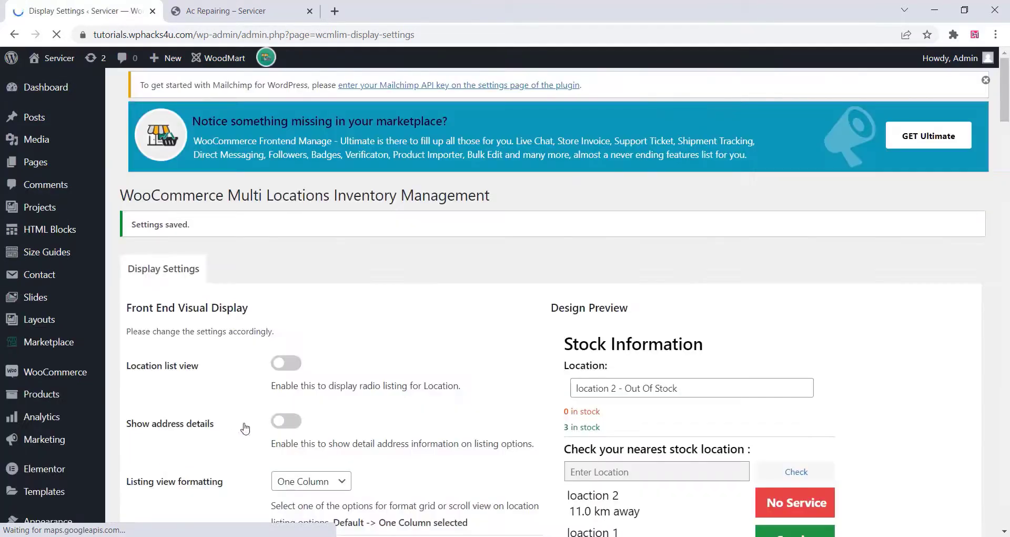
Enable product-level stock management in the inventory data of the Ac Repairing product
scroll(279, 325, "down", 1)
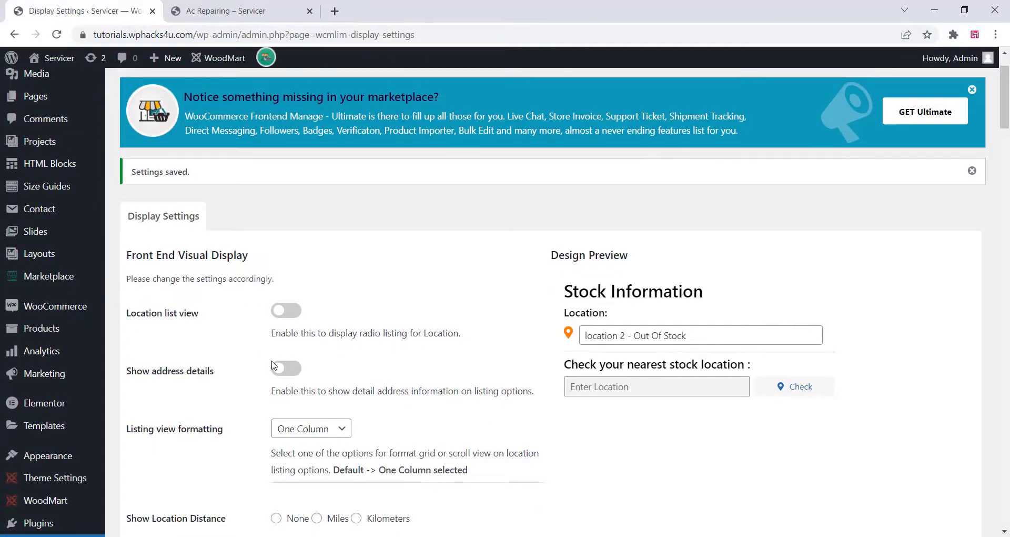
scroll(273, 365, "down", 3)
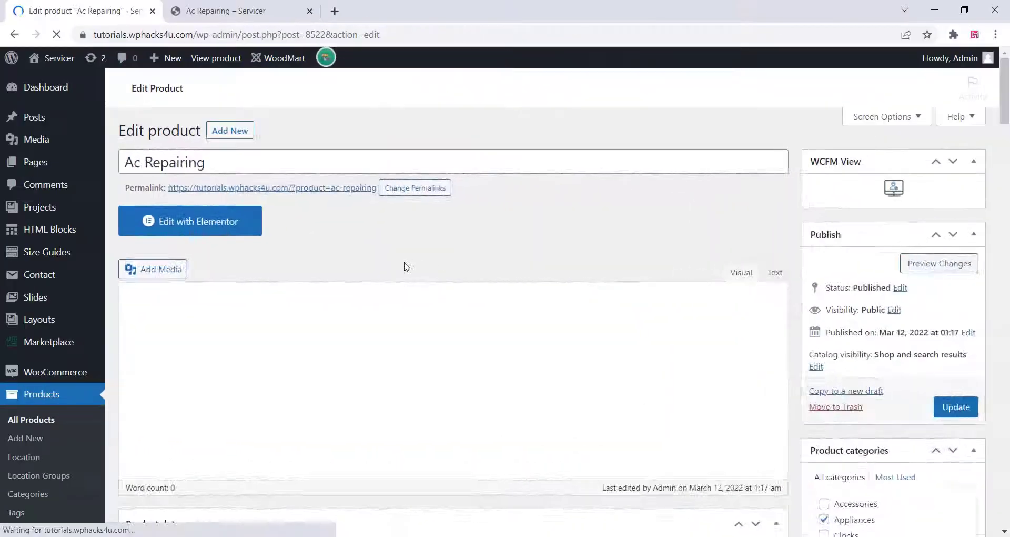
scroll(404, 268, "down", 15)
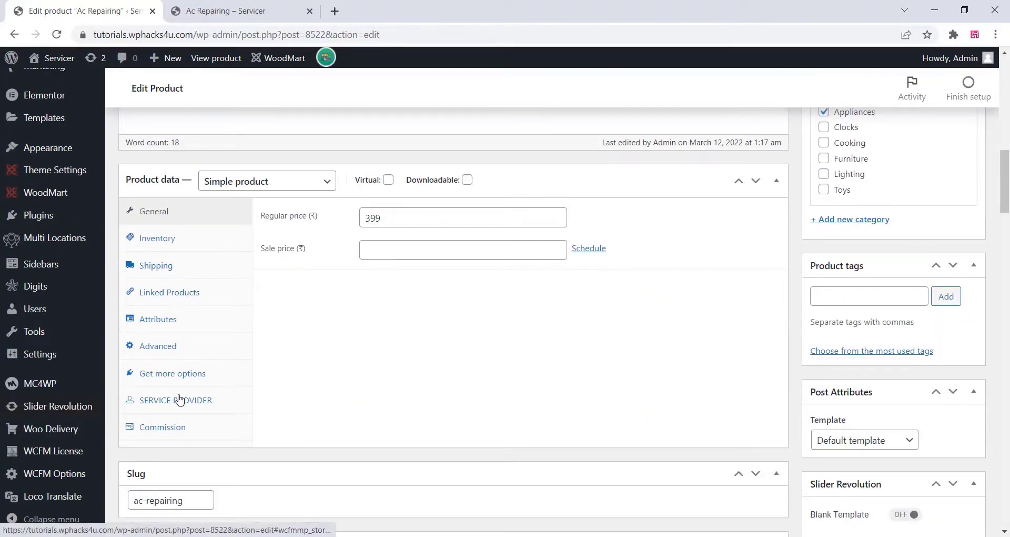
left_click(172, 241)
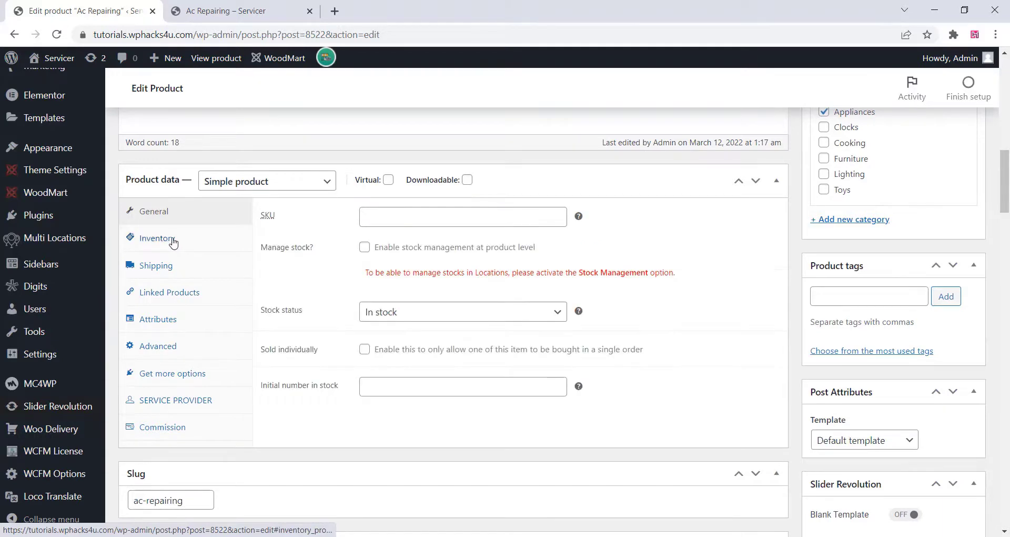
left_click(364, 248)
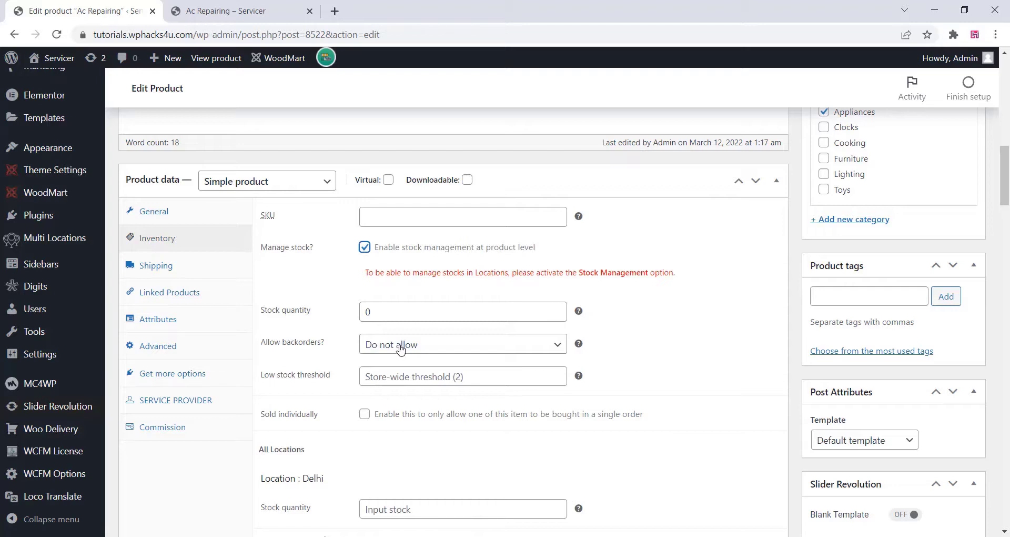
Set the Ac Repairing product's overall stock quantity to 50 and the Delhi location's stock quantity to 50
left_click_drag(372, 311, 351, 322)
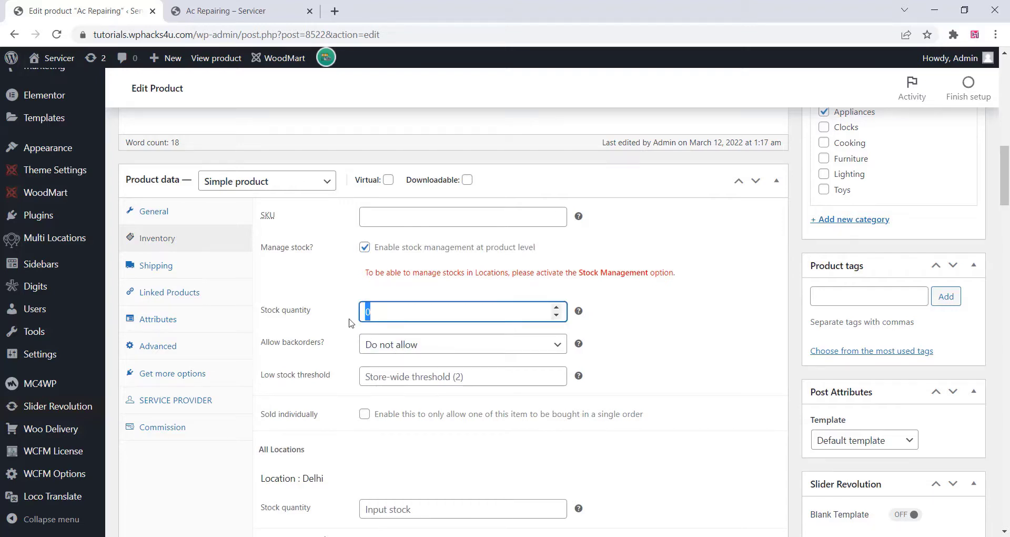
type("50")
scroll(351, 322, "down", 2)
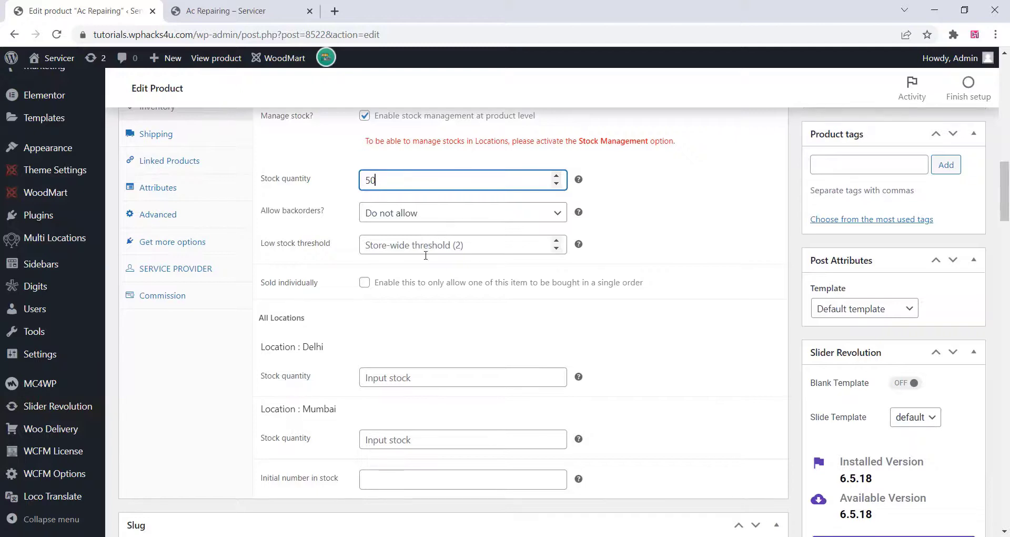
scroll(405, 278, "down", 2)
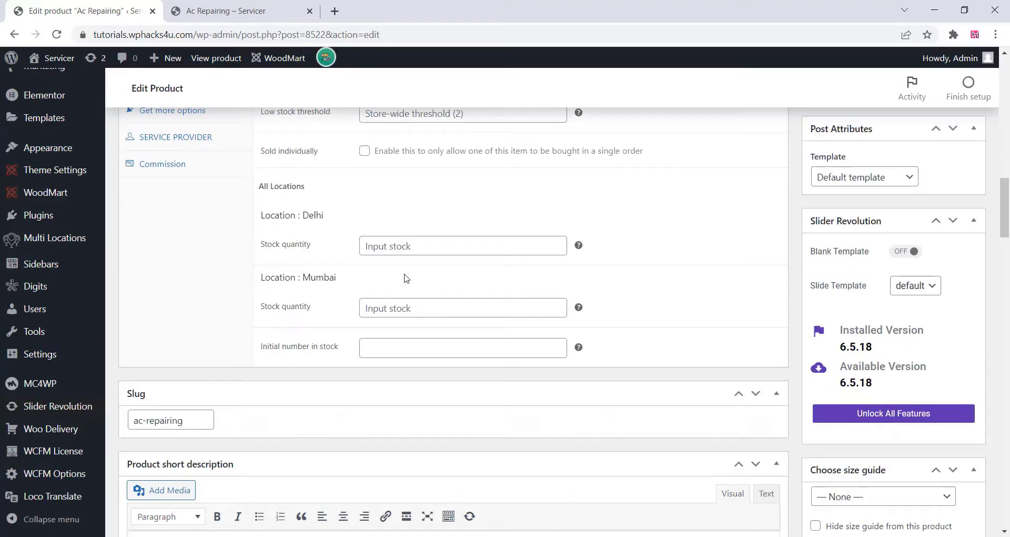
left_click(407, 246)
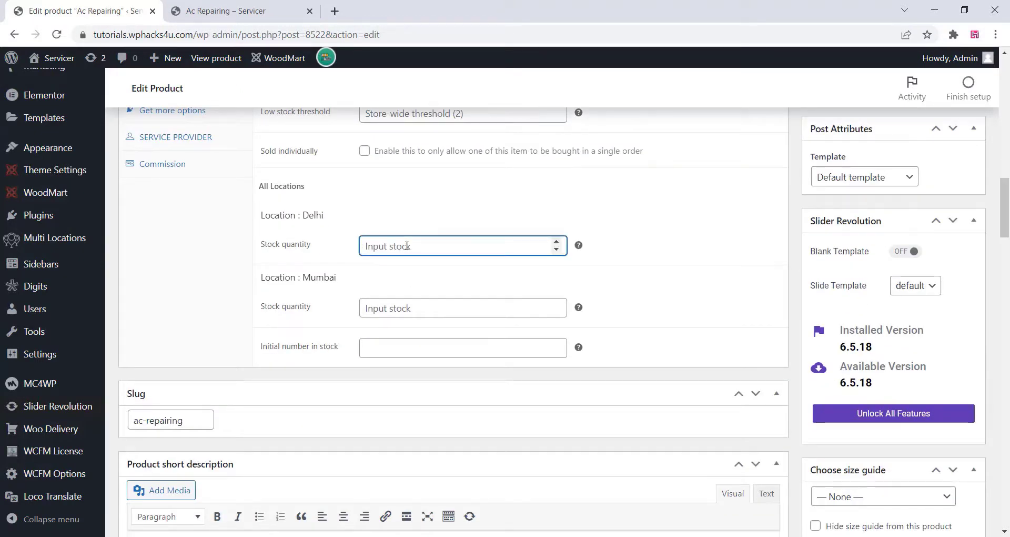
type("50")
Set the Mumbai location's stock quantity to 1 and update the product
left_click(382, 310)
type("0")
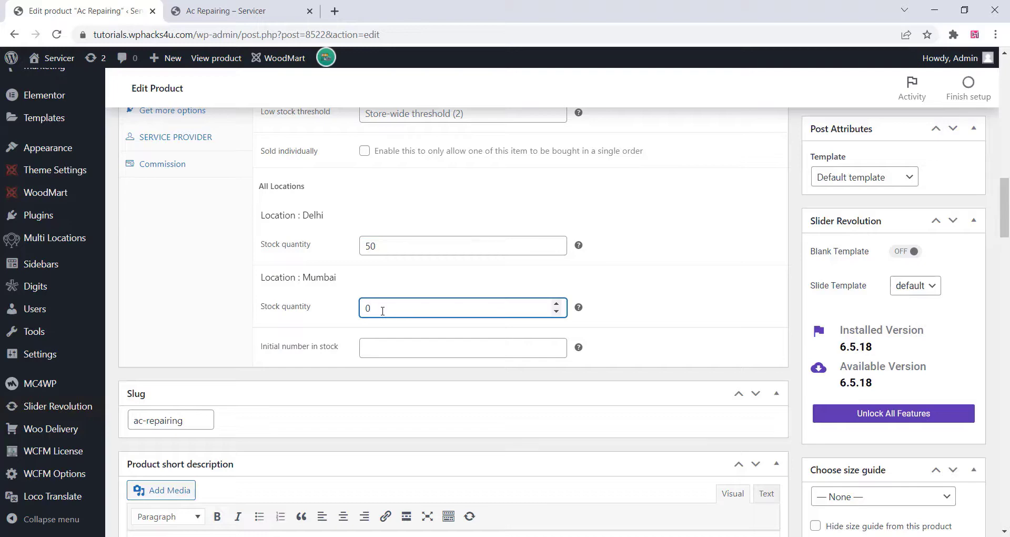
key("BackSpace")
type("1")
scroll(383, 310, "up", 1)
scroll(382, 311, "up", 5)
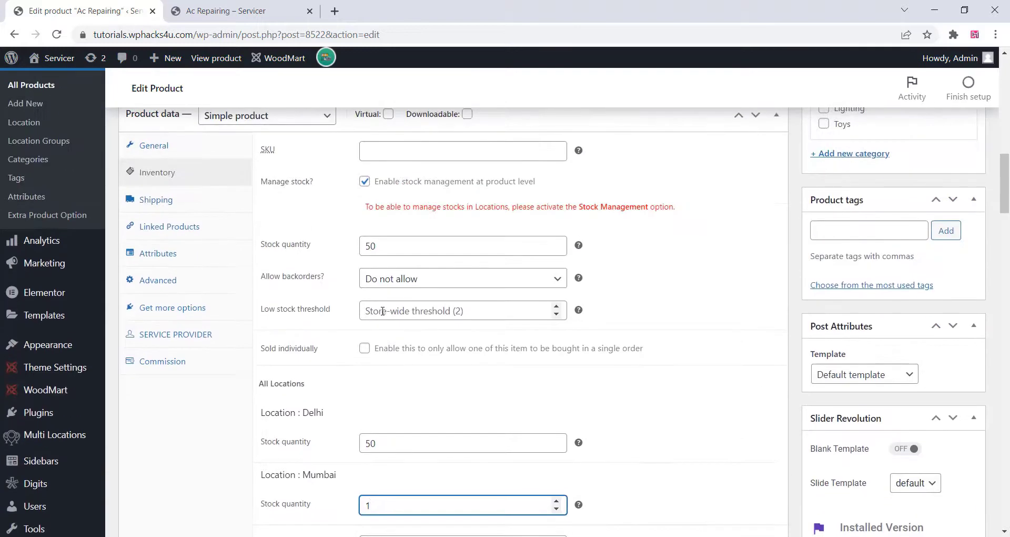
scroll(824, 311, "up", 4)
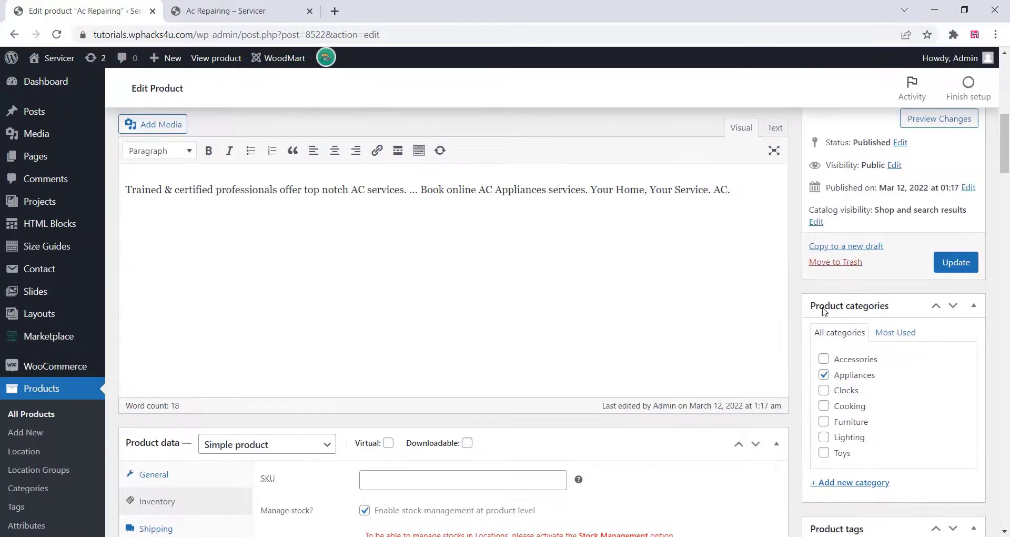
left_click(959, 263)
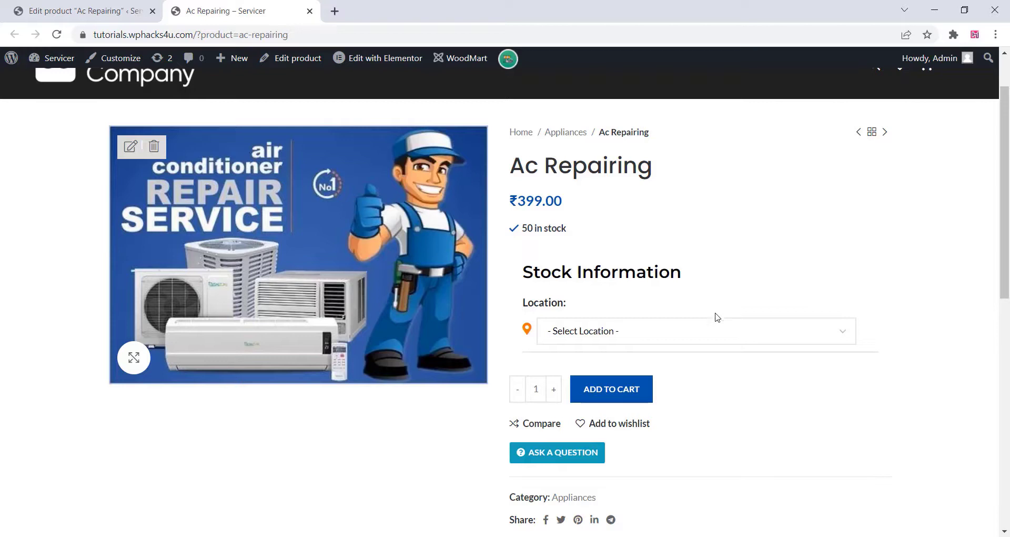
Check the service availability offered for each location on the Ac Repairing product page
left_click(698, 333)
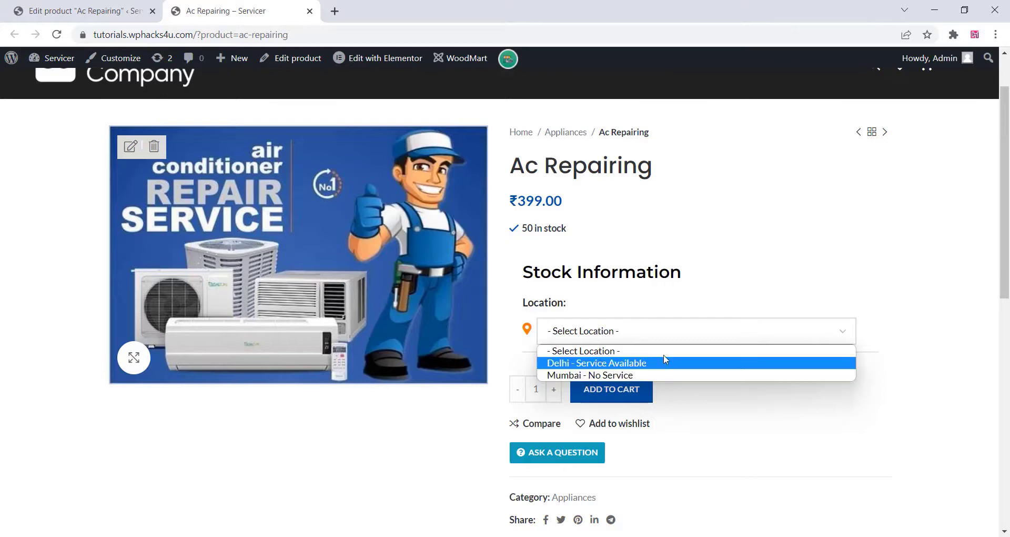
left_click(721, 270)
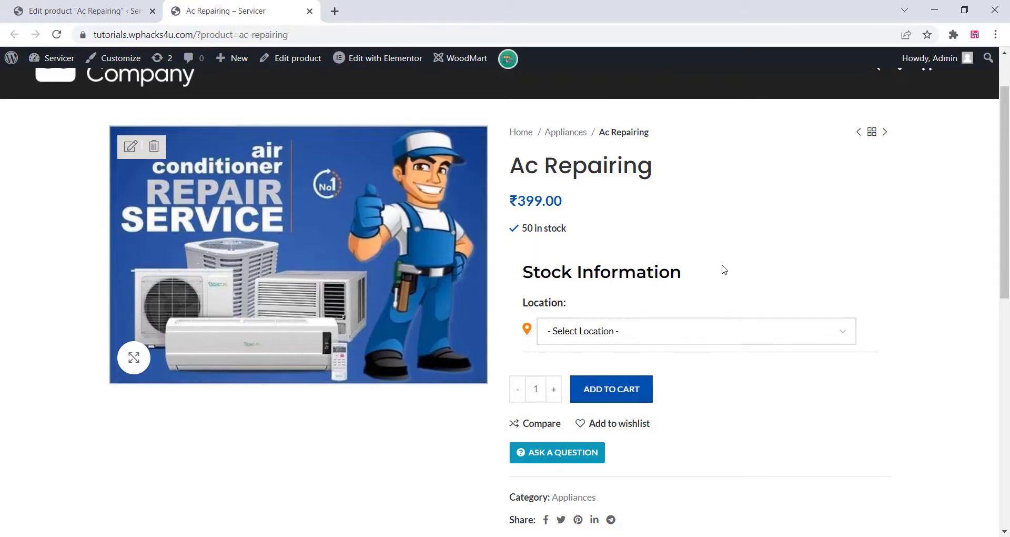
left_click(624, 335)
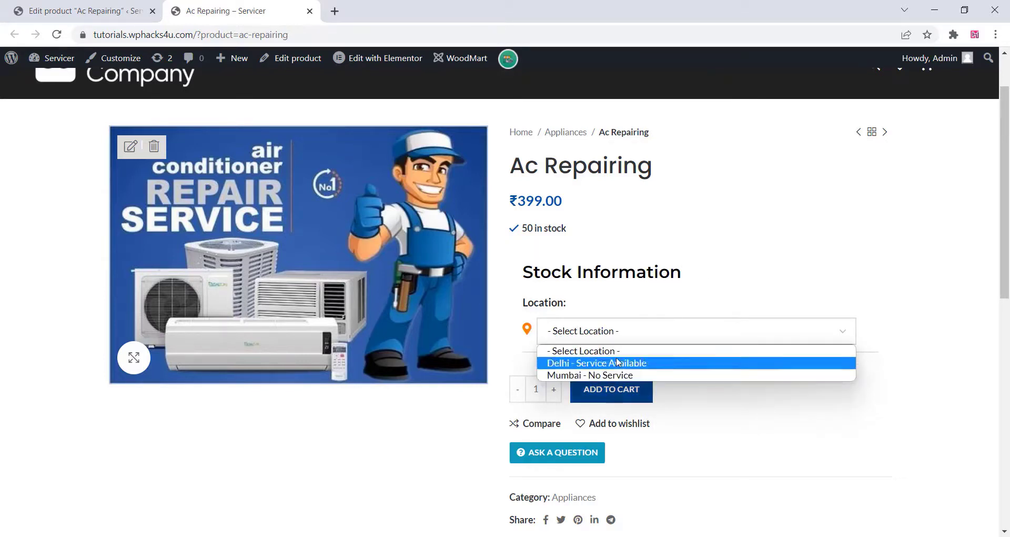
left_click(683, 263)
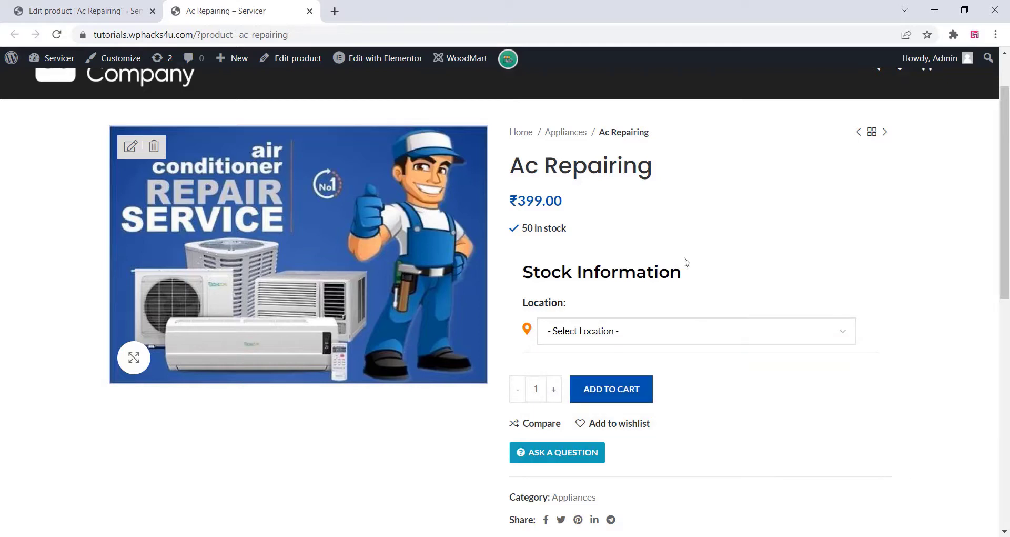
Create a new field in the default section of the extra product options with the field type Multiselect
left_click(37, 8)
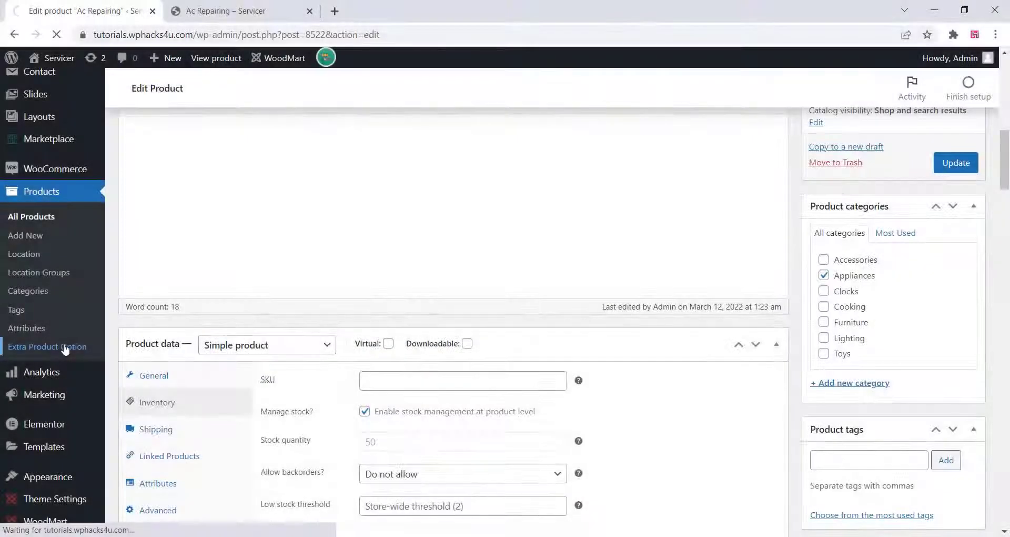
left_click(65, 347)
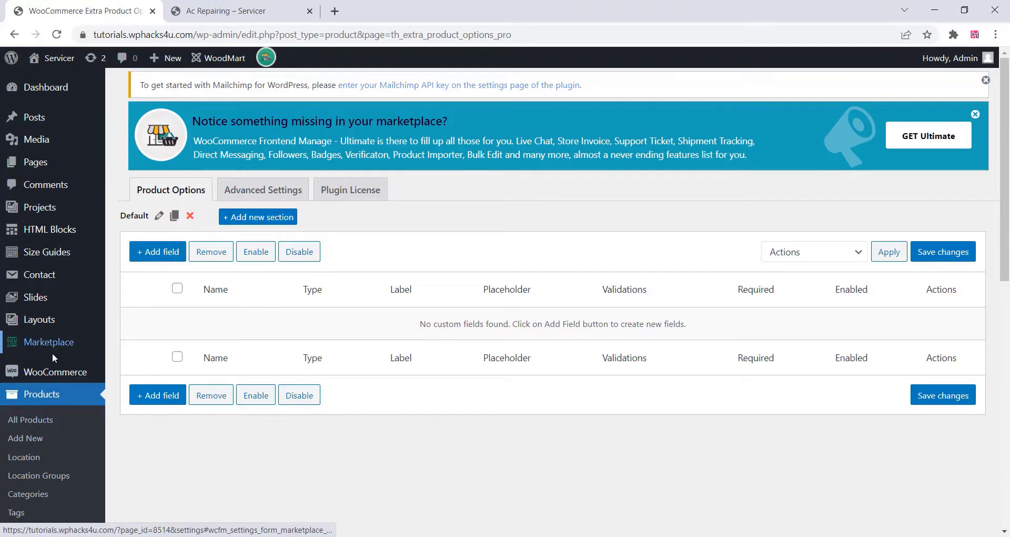
scroll(52, 353, "down", 3)
scroll(191, 354, "up", 3)
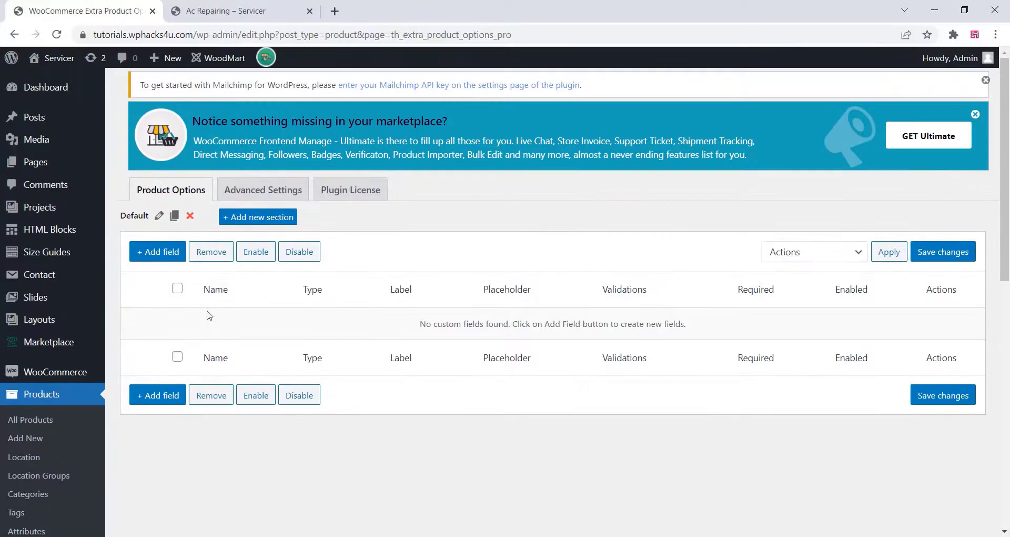
left_click(154, 253)
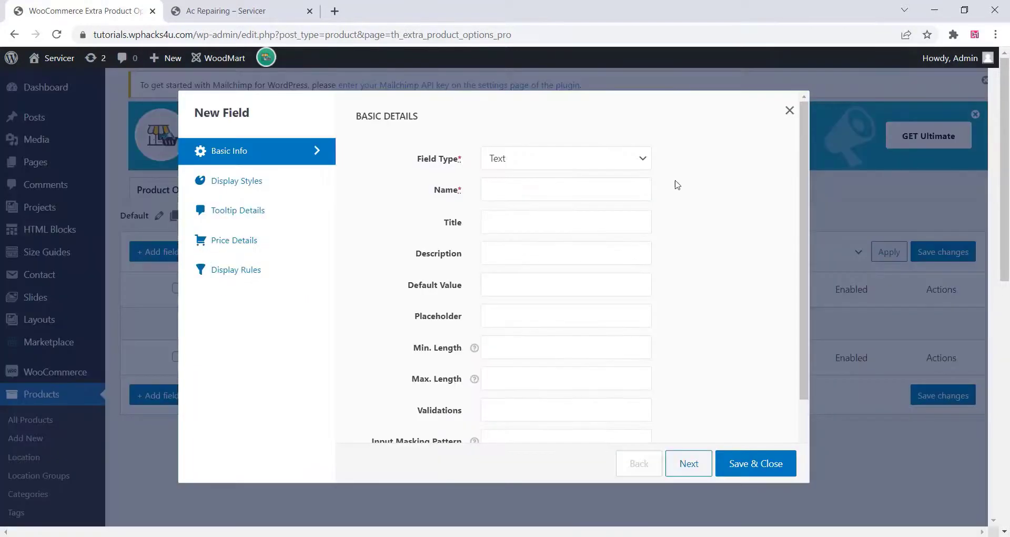
left_click(563, 163)
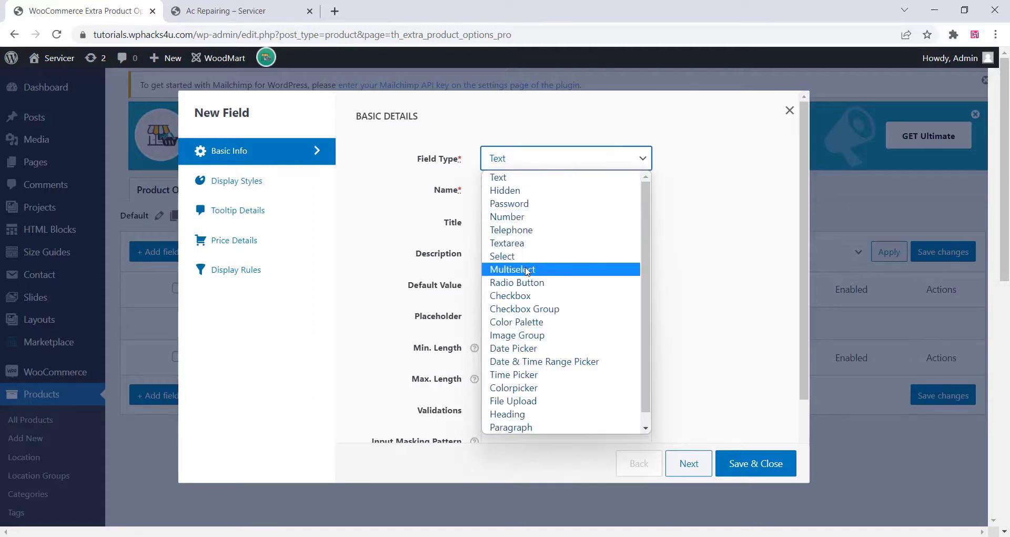
left_click(527, 270)
left_click(520, 162)
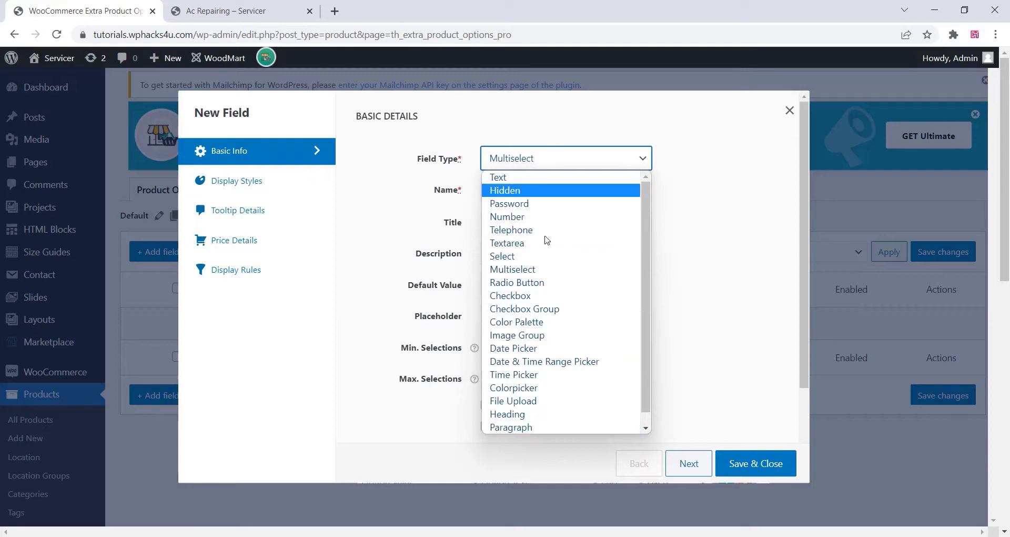
left_click(538, 270)
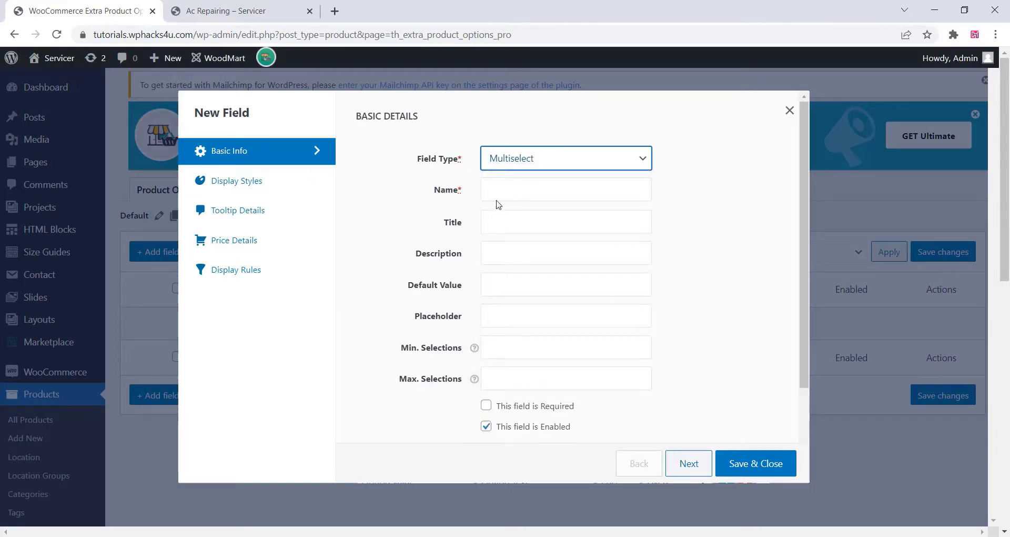
Fill in the field's name "packages", title "Packages", description "Choose Your Package" and placeholder "SELECT A PLAN"
left_click(494, 185)
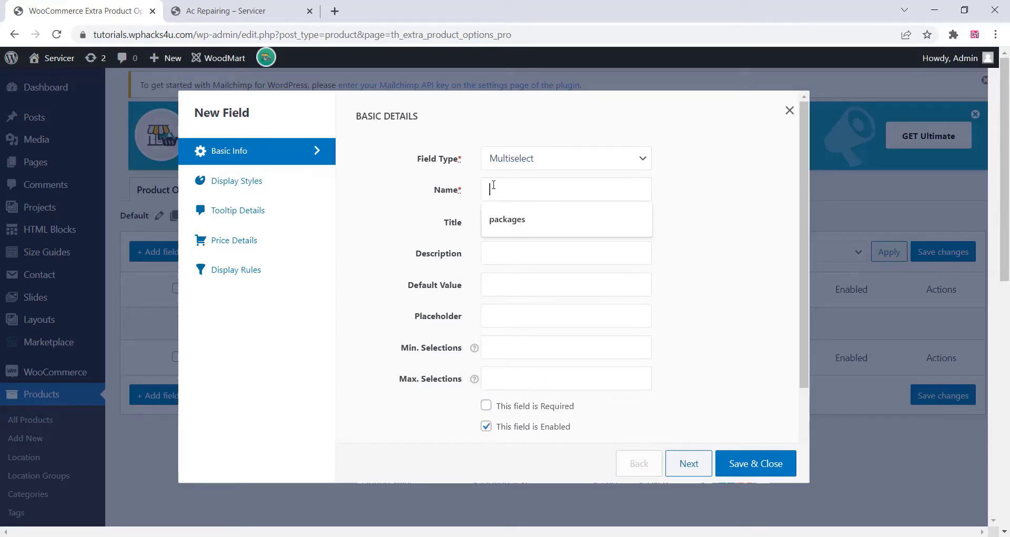
left_click(501, 221)
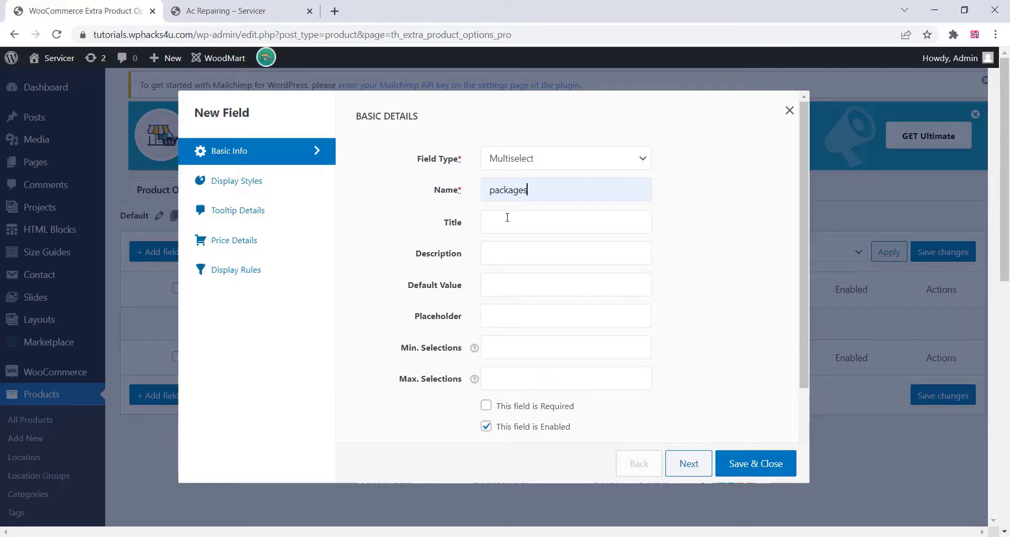
left_click(507, 219)
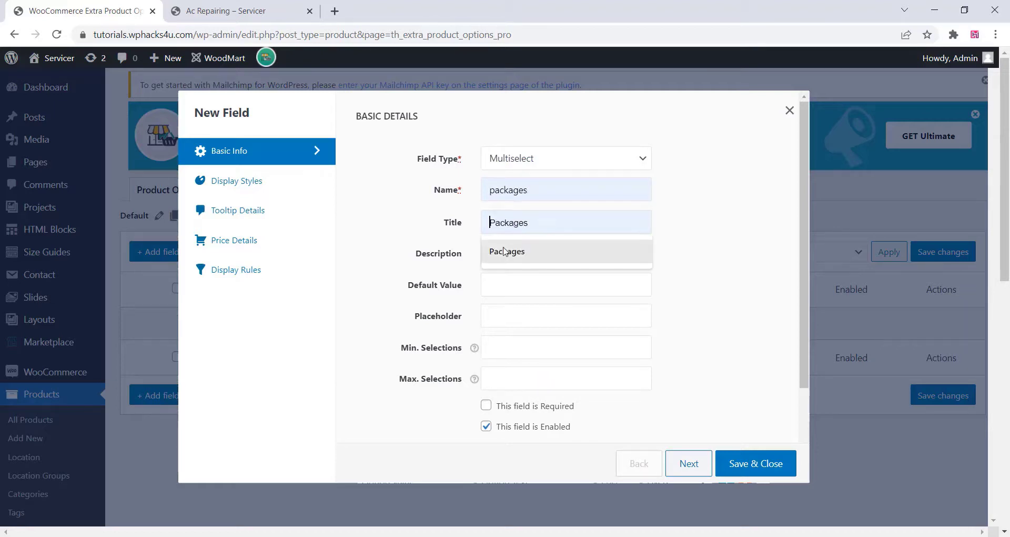
left_click(523, 251)
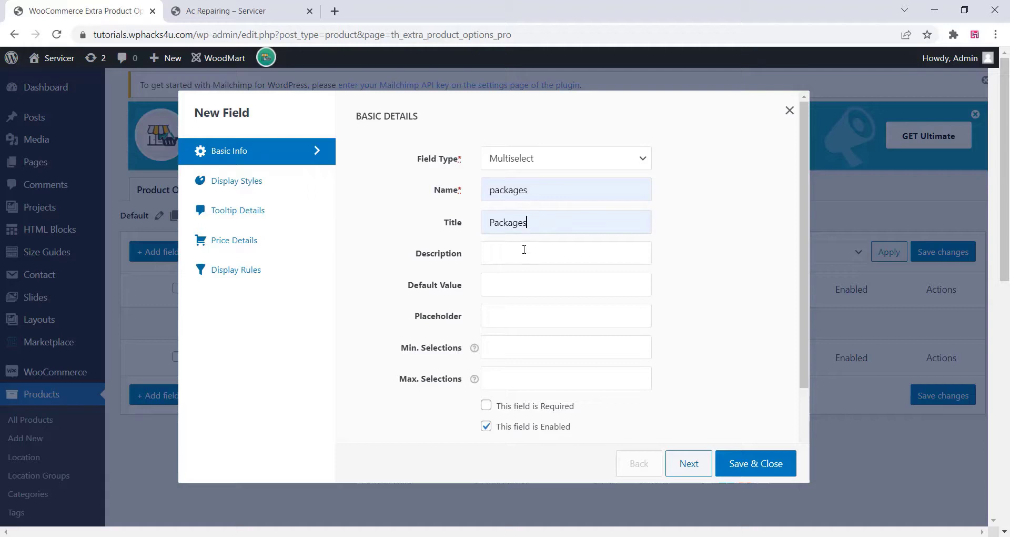
left_click(515, 254)
left_click(524, 282)
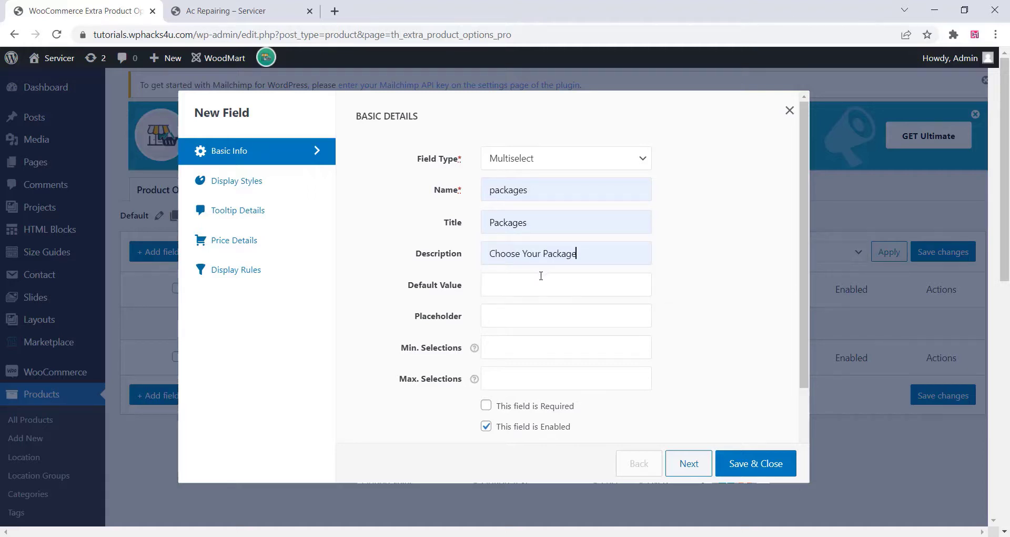
left_click(511, 318)
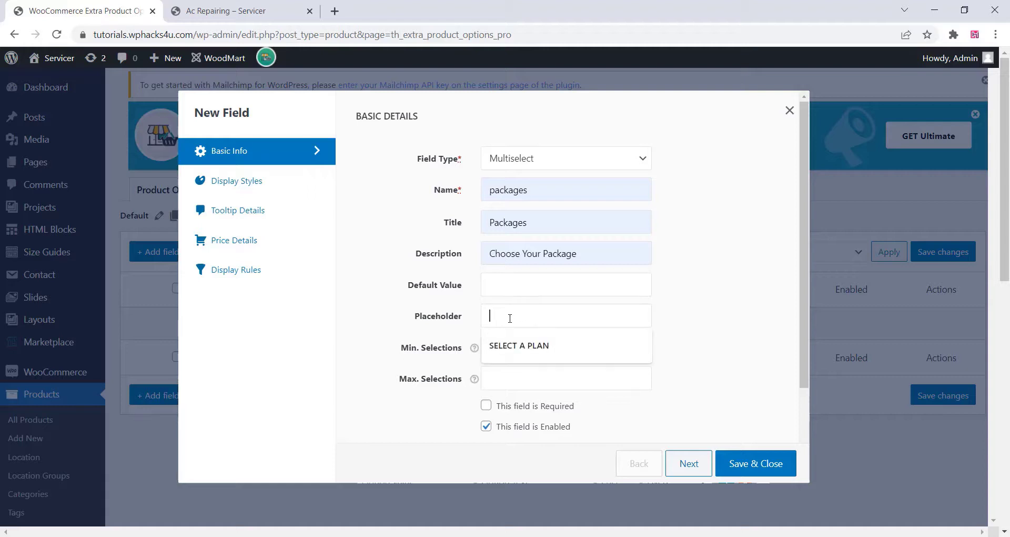
left_click(512, 343)
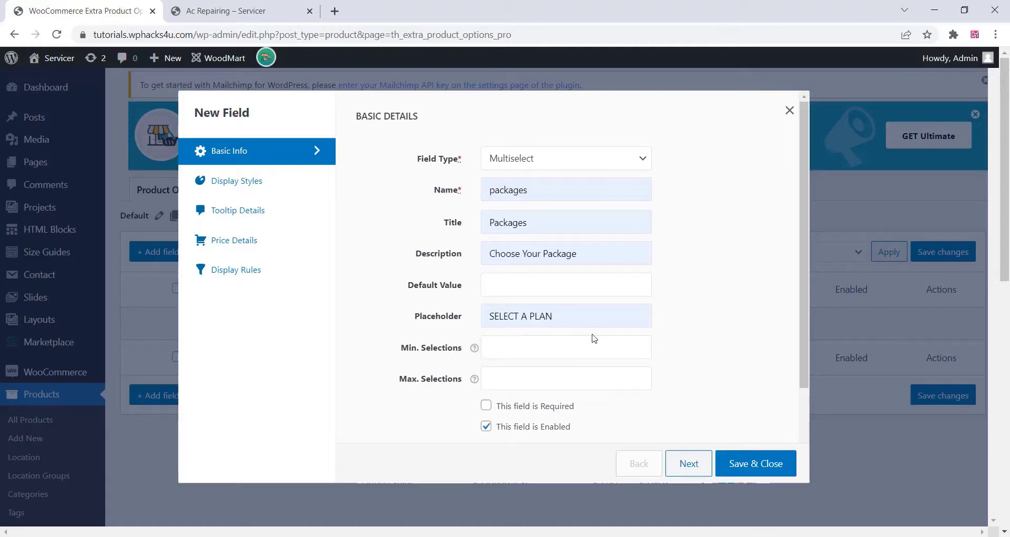
Define the first option with value "maintenance", text "Maintenance" and a price of 1000
scroll(512, 349, "down", 2)
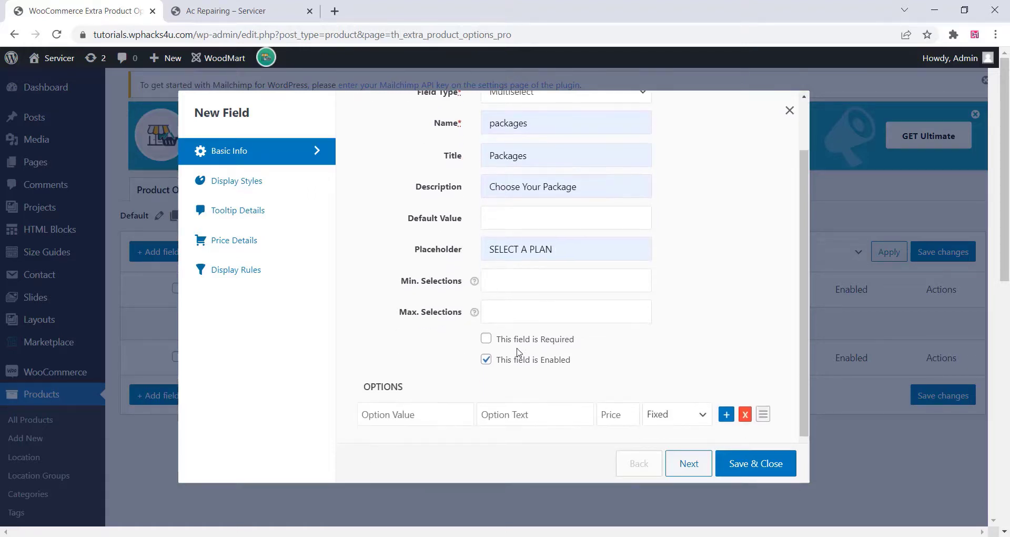
left_click(379, 368)
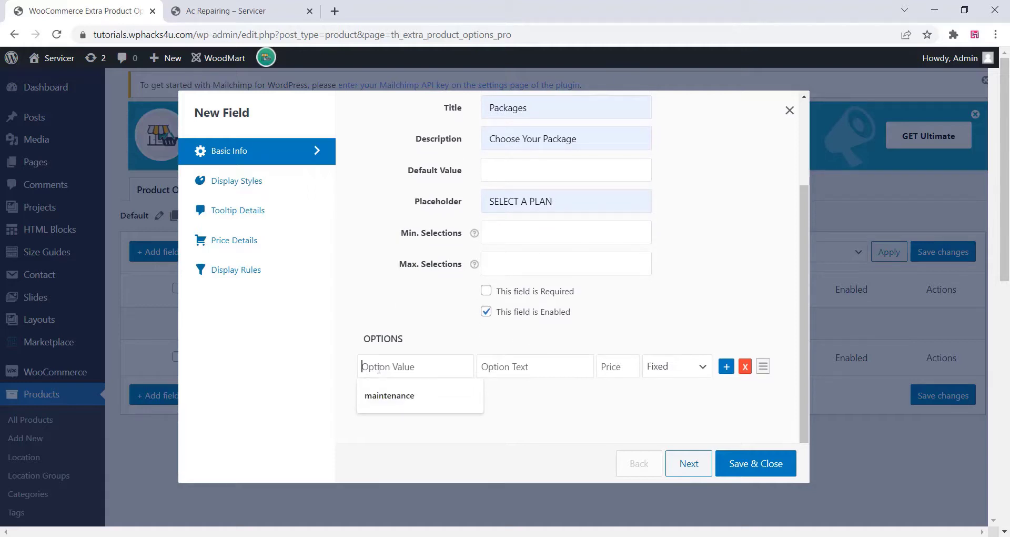
left_click(388, 396)
left_click(534, 367)
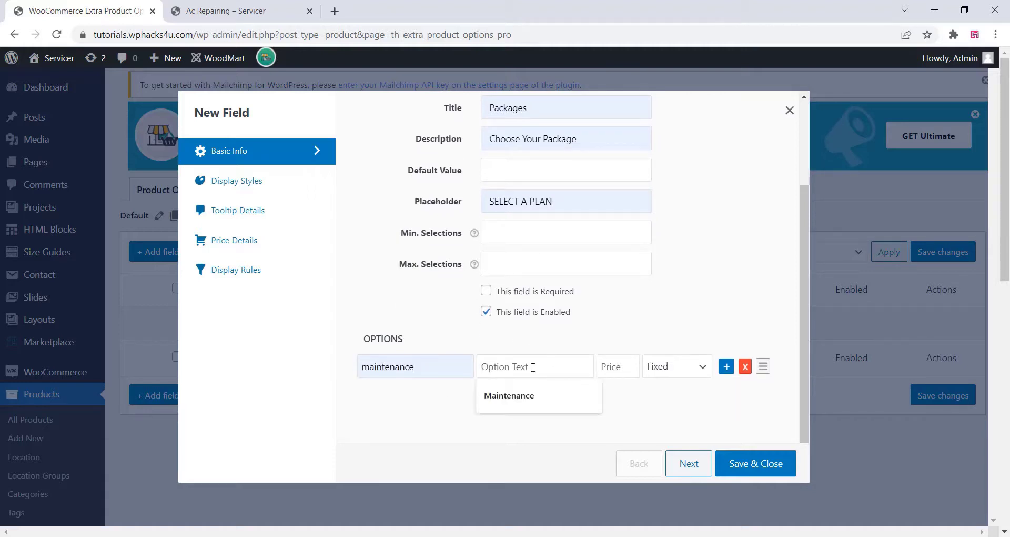
left_click(526, 396)
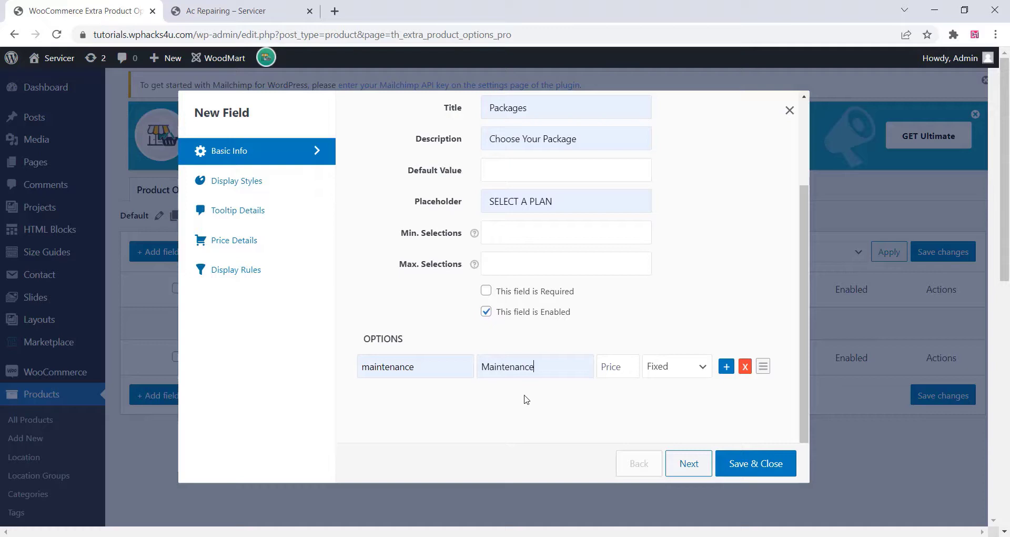
left_click(617, 368)
left_click(620, 396)
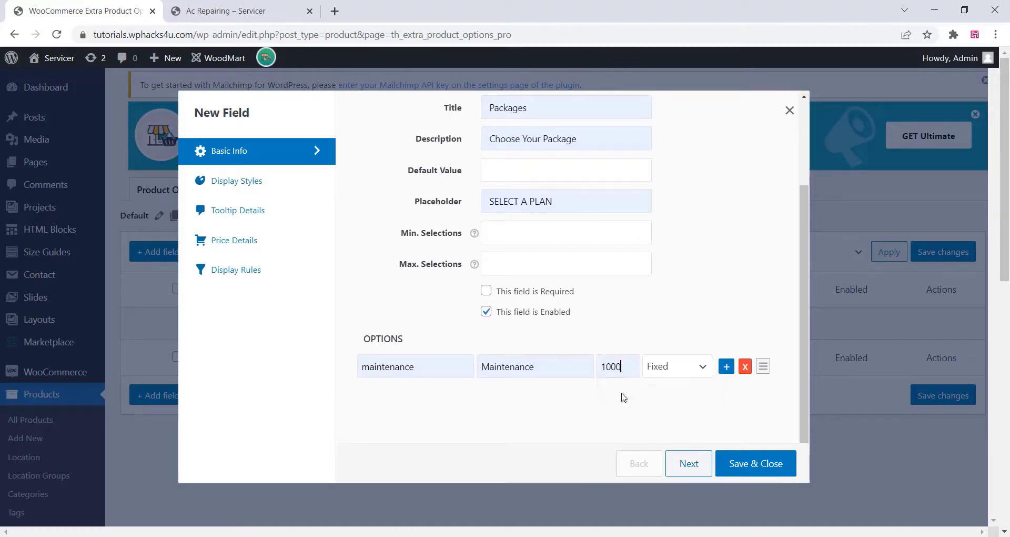
Add a second option with value "acgas", text "Ac Gas filling" and a price of 1000
left_click(726, 366)
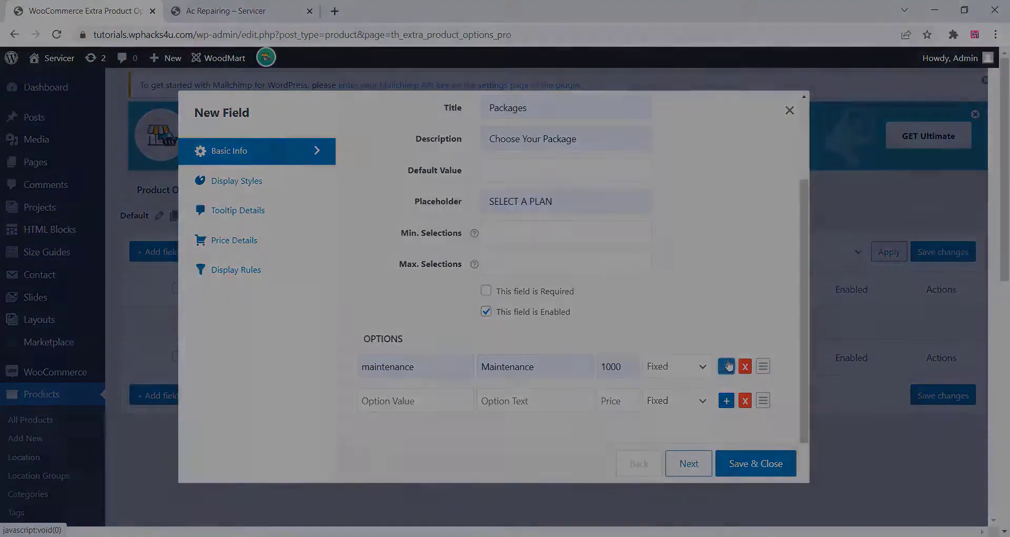
left_click(373, 400)
type("acgas")
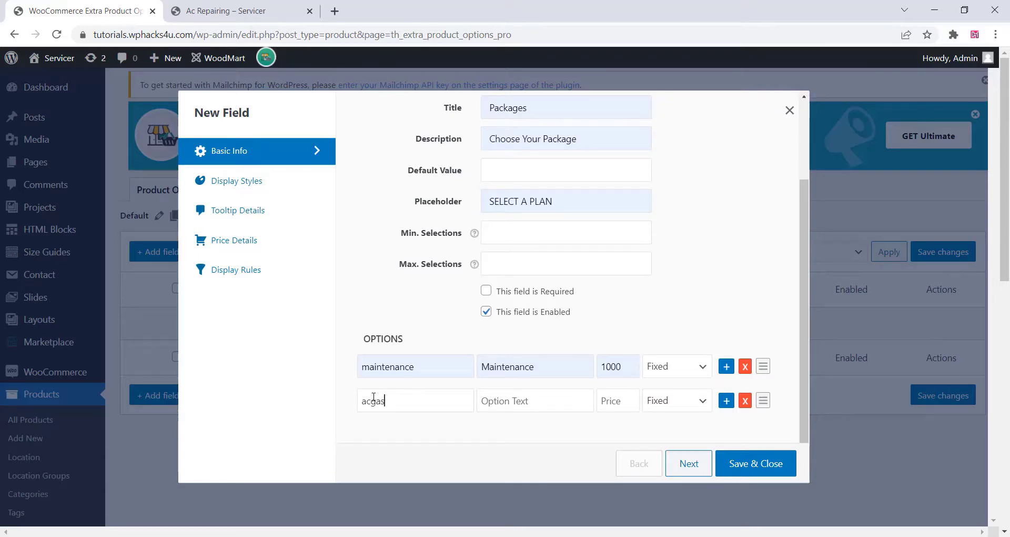
left_click(519, 400)
type("Ac Gas filling")
left_click(610, 401)
left_click(611, 429)
Add a third option with value "acclean", text "Ac Cleaning" and a price of 1000
scroll(568, 406, "down", 2)
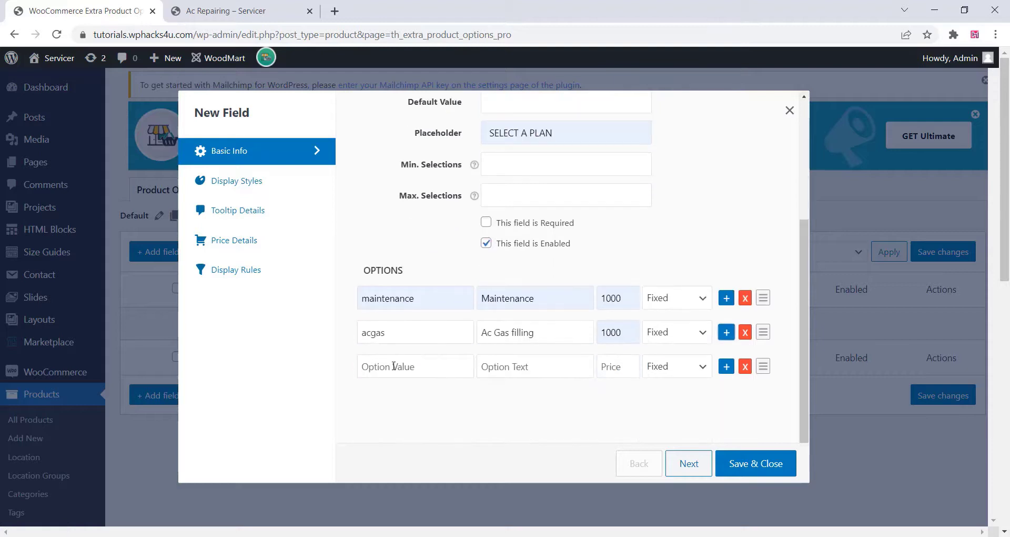
left_click(391, 364)
type("acclean")
left_click(500, 365)
type("Ac Cleaning")
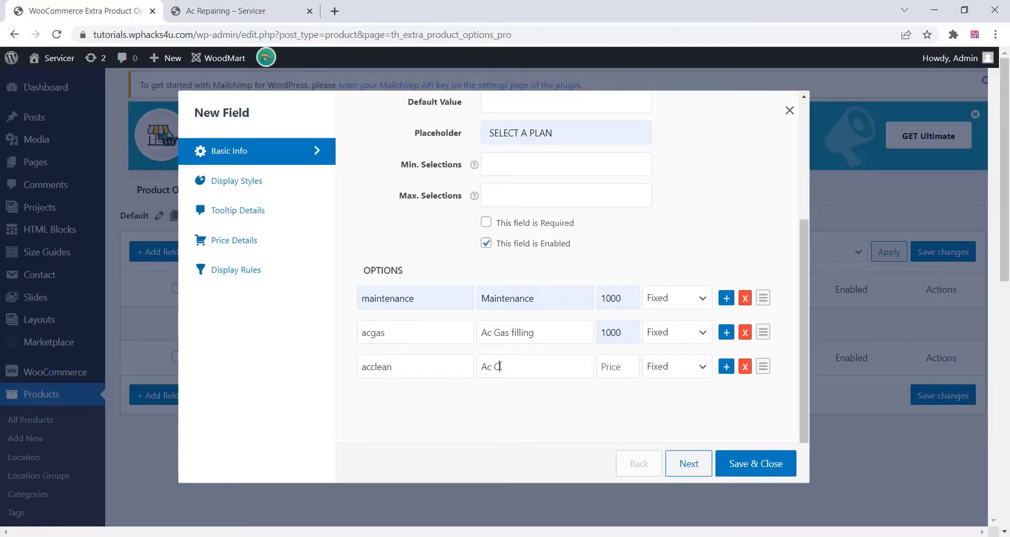
left_click(610, 373)
type("1000")
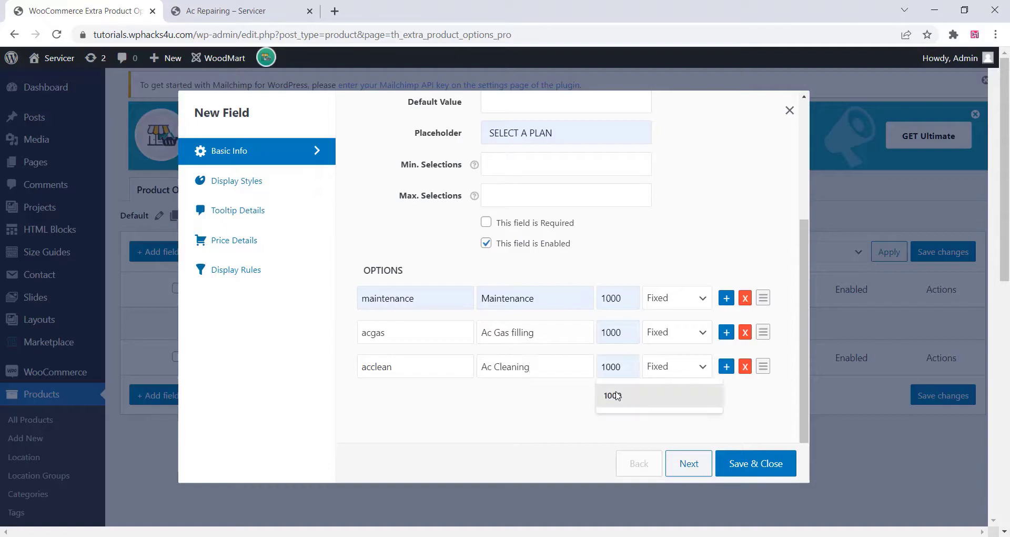
Save the new packages field, make it required and save it again
left_click(744, 464)
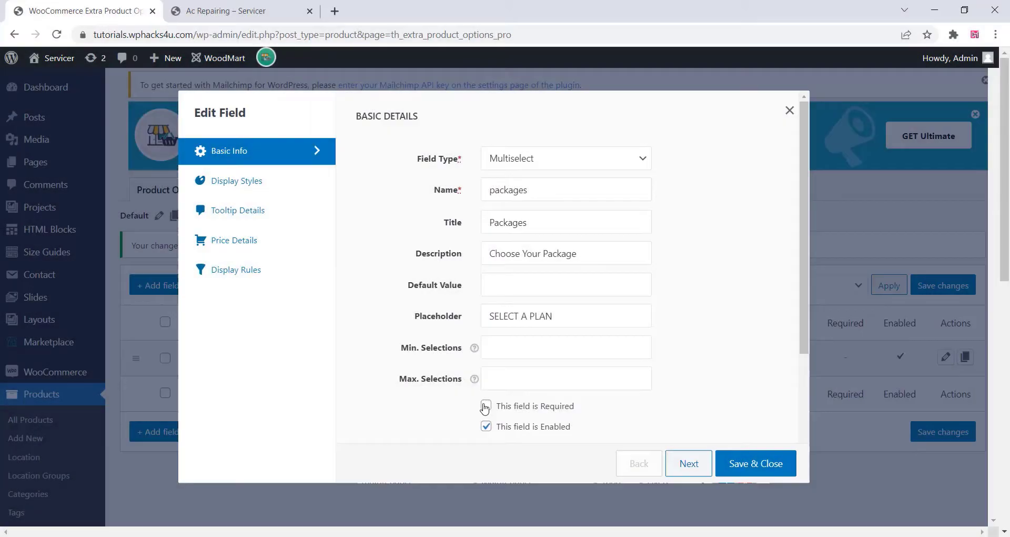
left_click(485, 406)
left_click(744, 465)
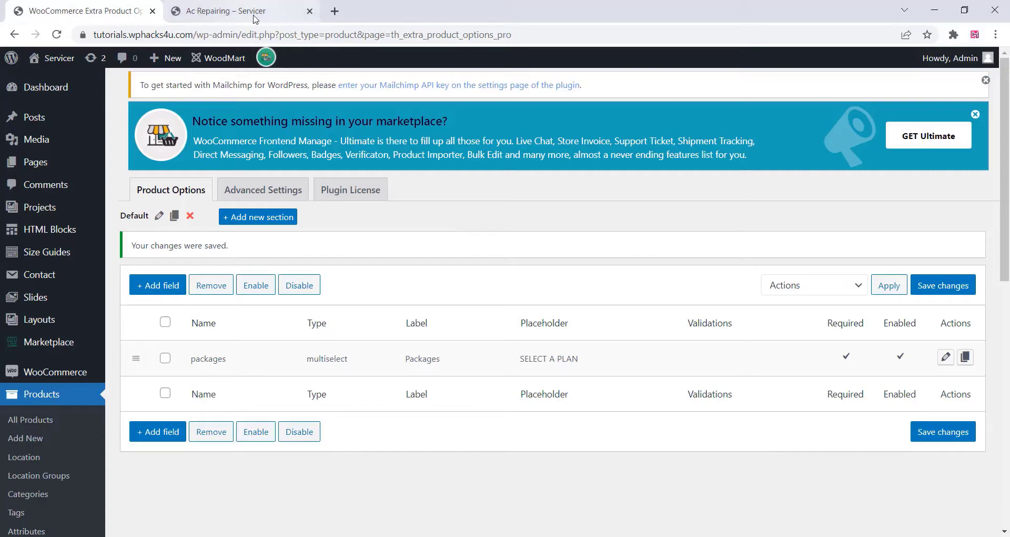
Reload the Ac Repairing product page and check the choices offered in the Packages field
left_click(200, 10)
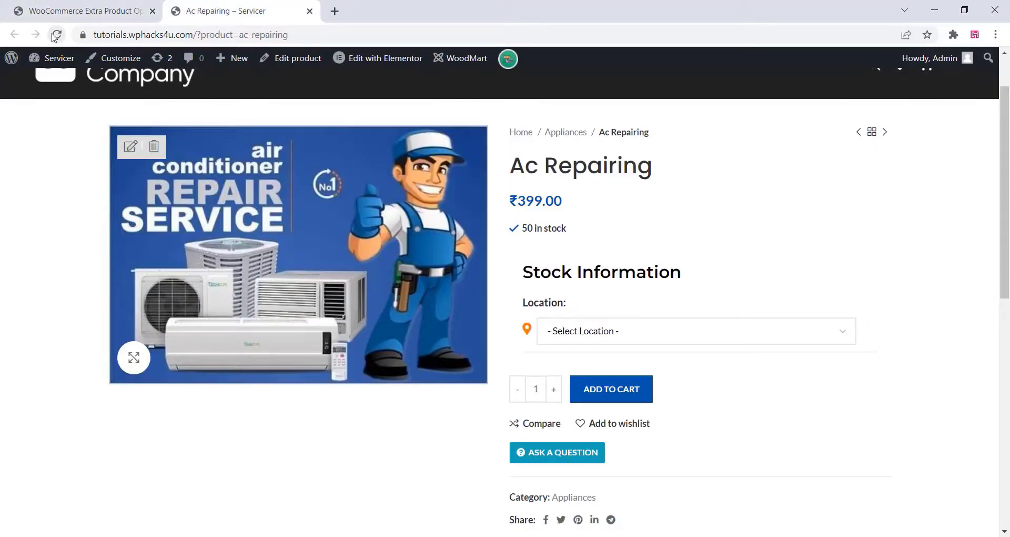
left_click(56, 35)
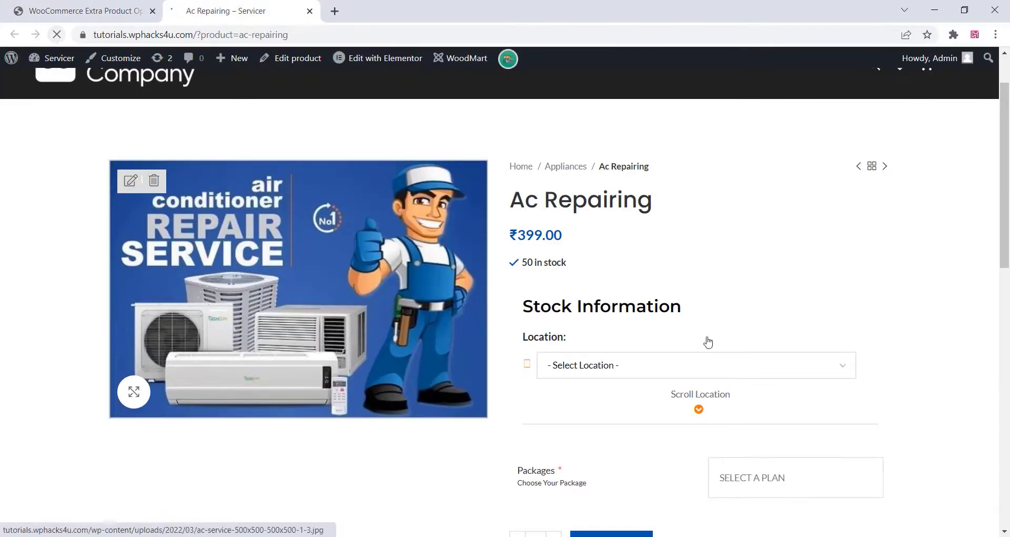
scroll(563, 294, "down", 2)
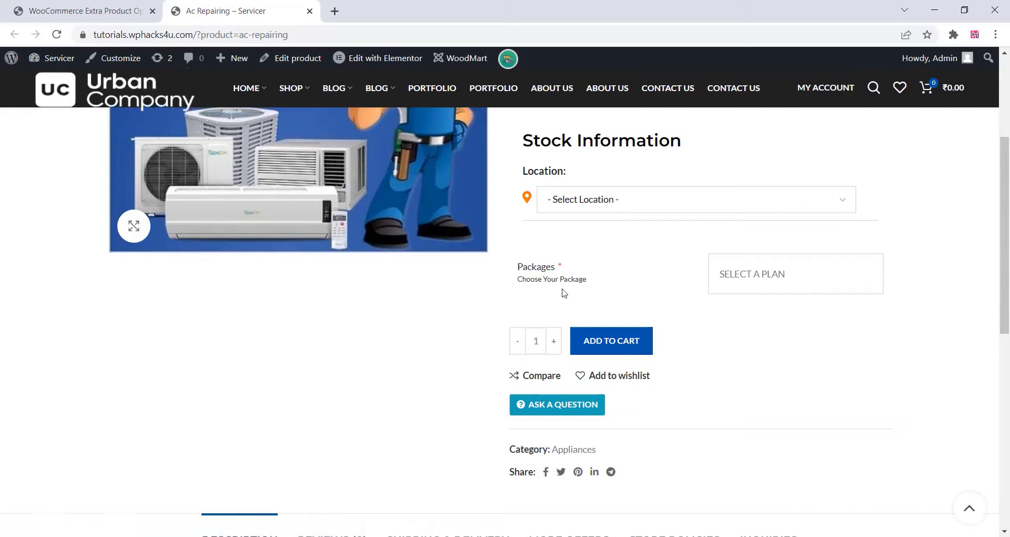
left_click(753, 283)
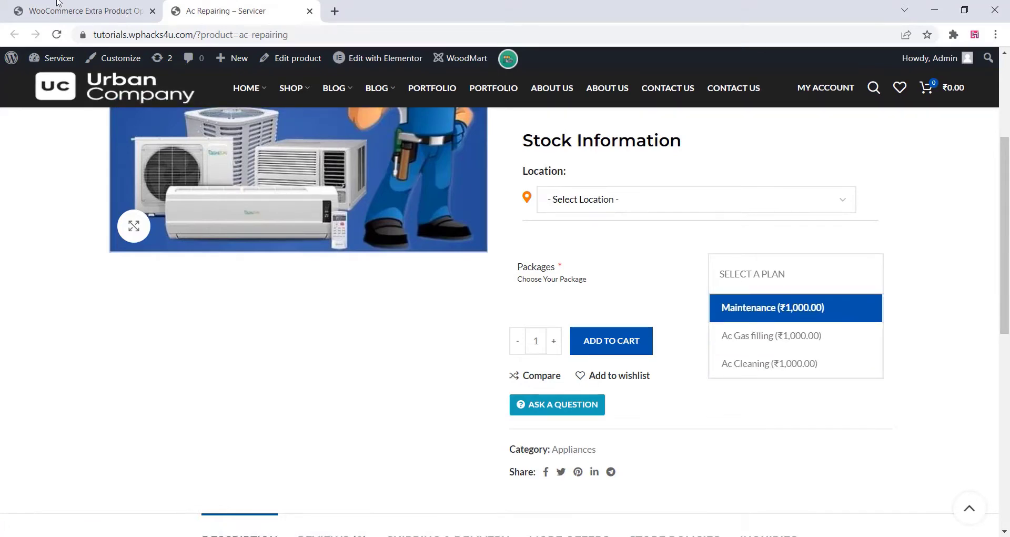
Open the packages field for editing in the extra product options and review its display styles
left_click(78, 6)
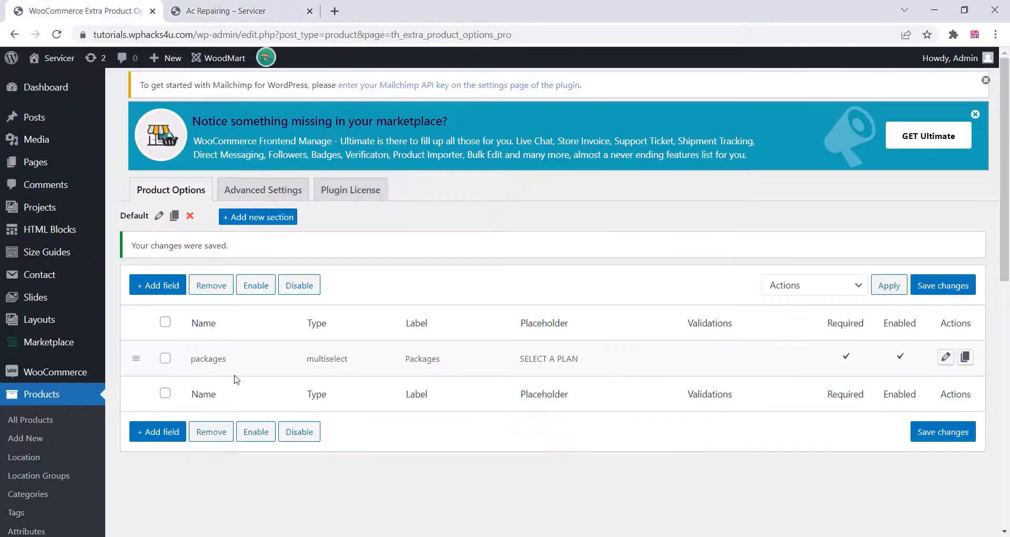
left_click(944, 358)
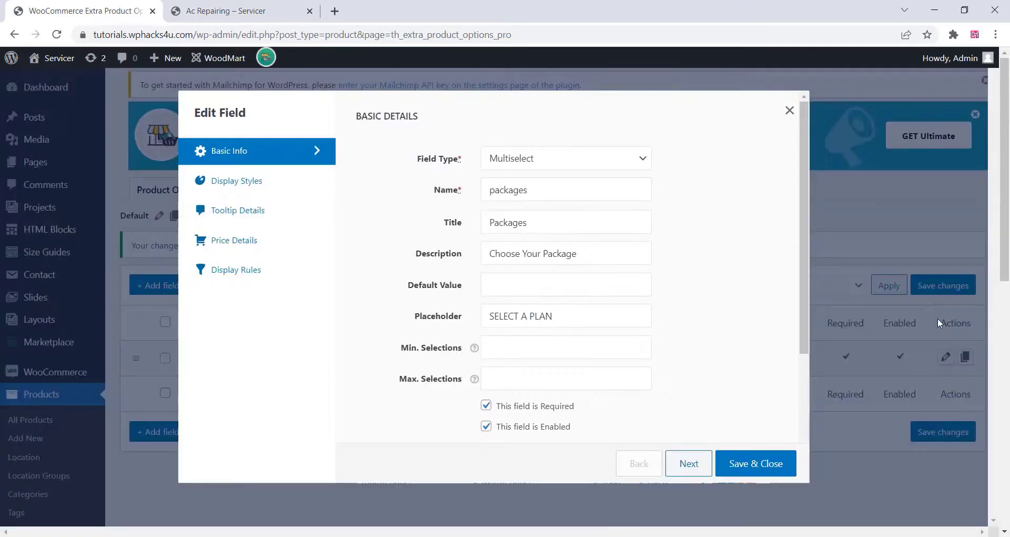
left_click(238, 190)
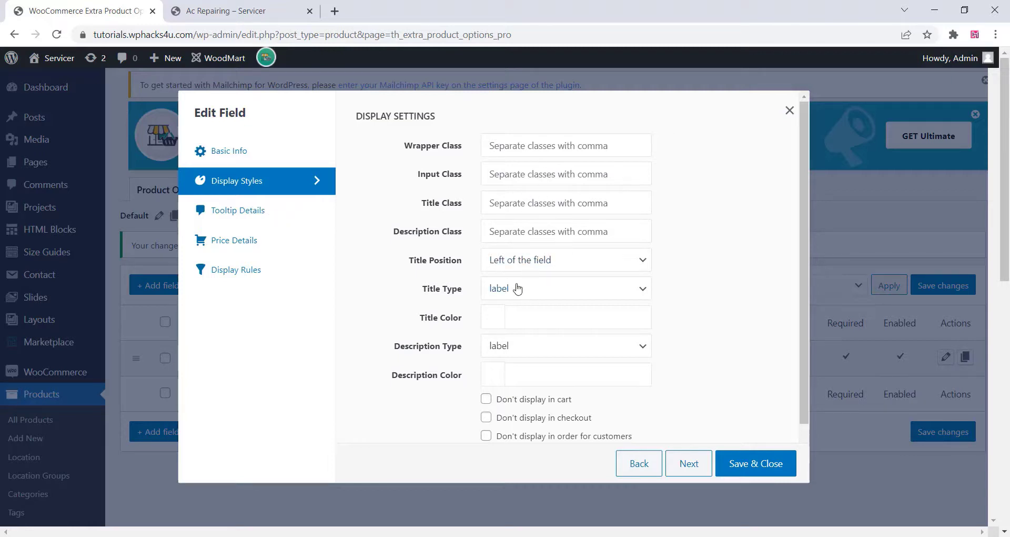
scroll(517, 287, "down", 1)
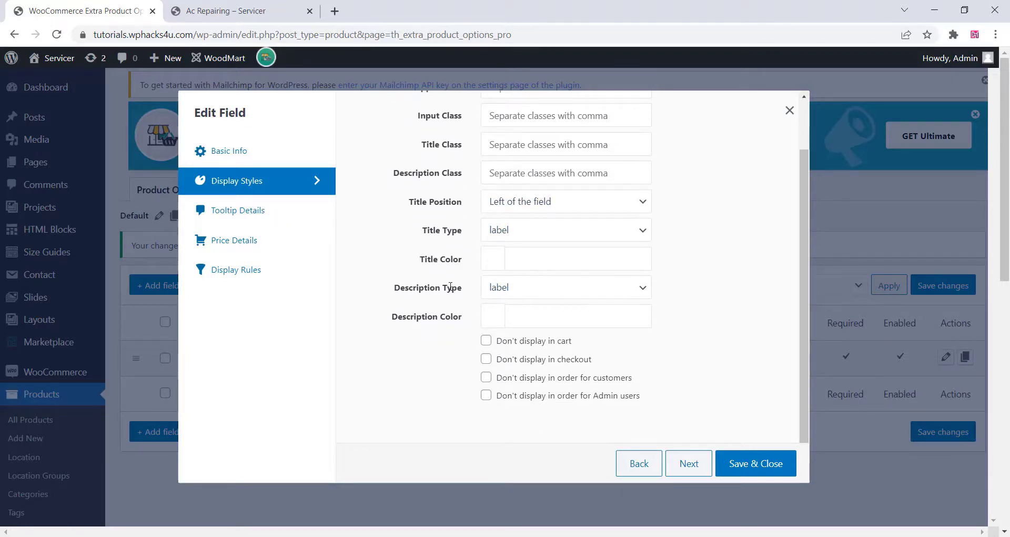
scroll(482, 292, "up", 1)
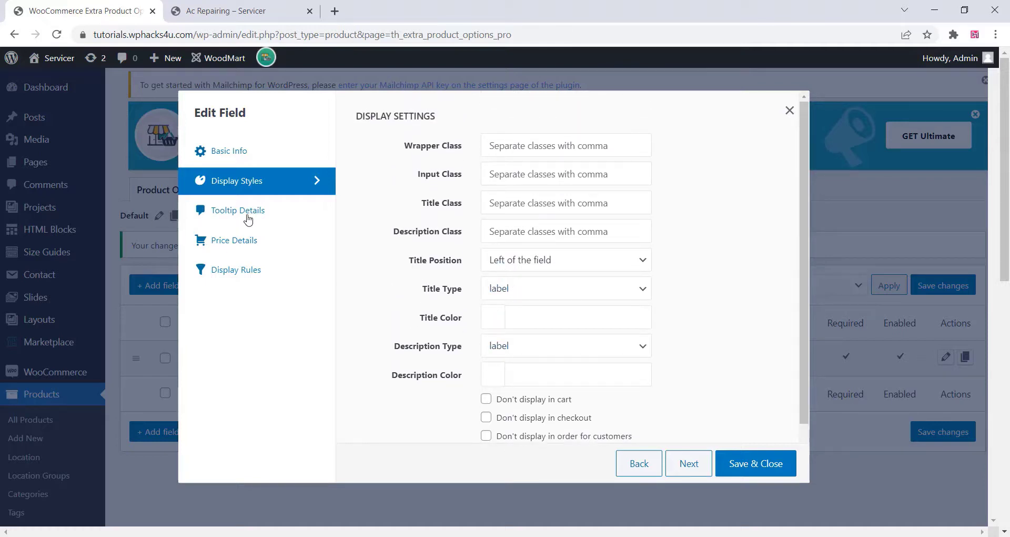
Add a display rule showing the field if Category is Equals to/ In Appliances, and save the field
left_click(234, 271)
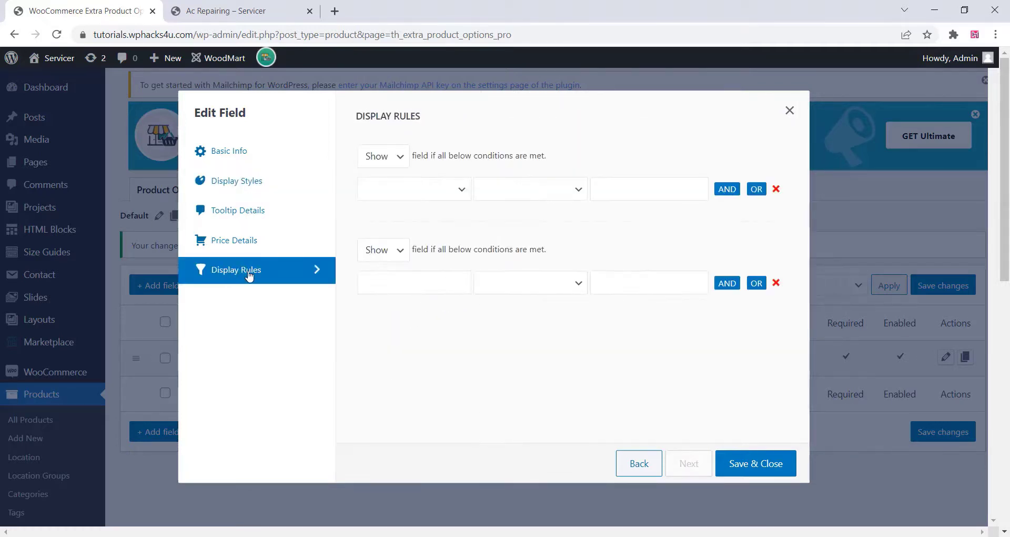
left_click(450, 198)
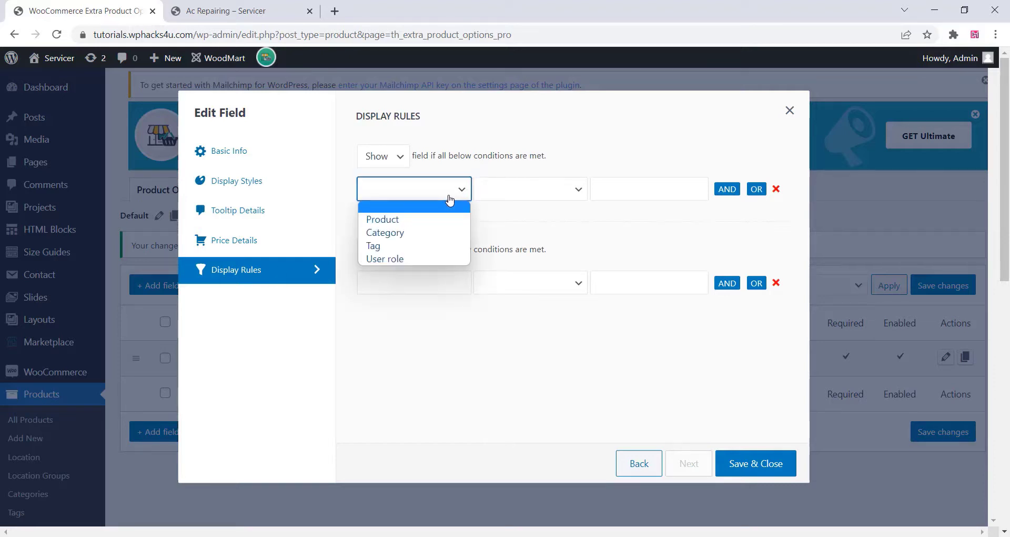
left_click(416, 232)
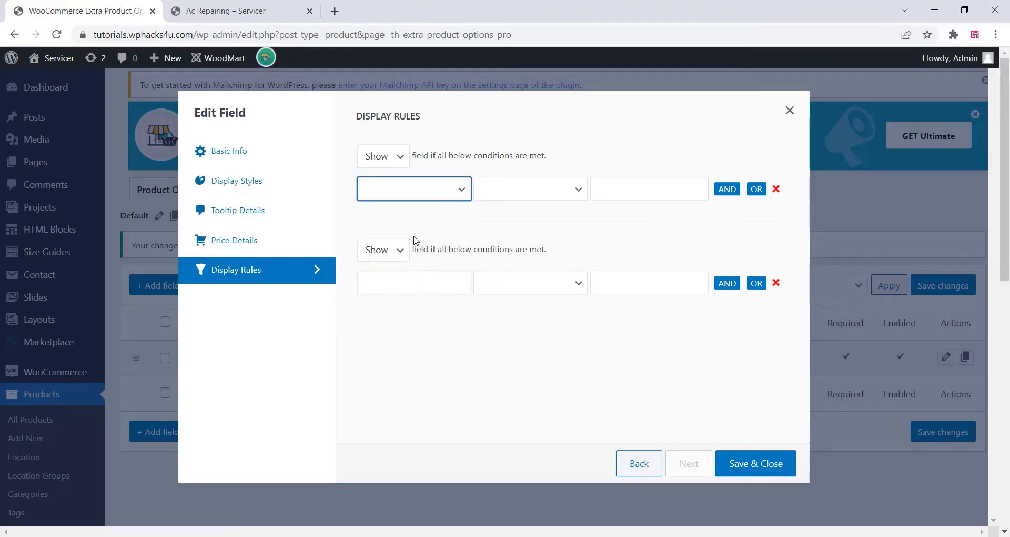
left_click(574, 193)
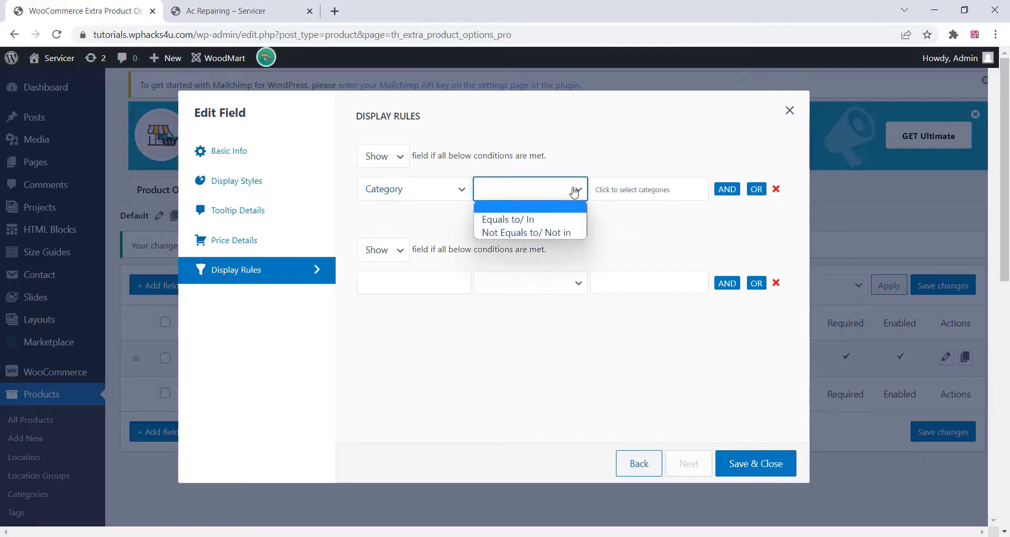
left_click(534, 223)
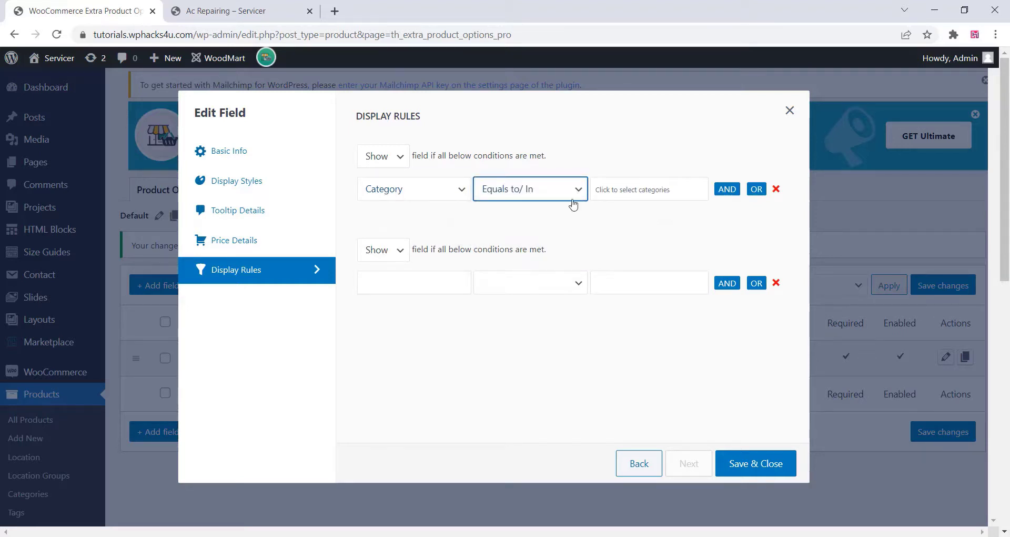
left_click(622, 188)
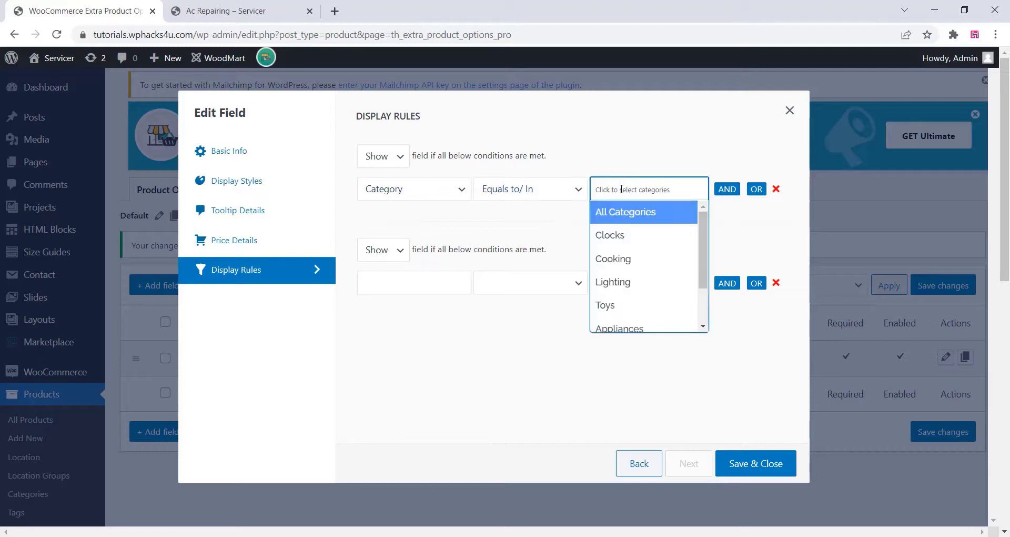
scroll(661, 261, "down", 1)
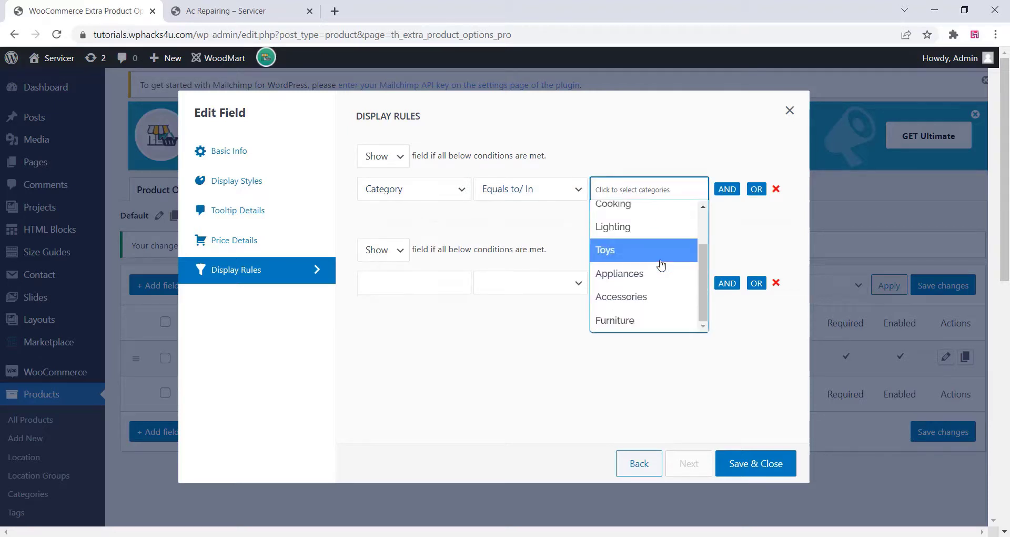
left_click(647, 272)
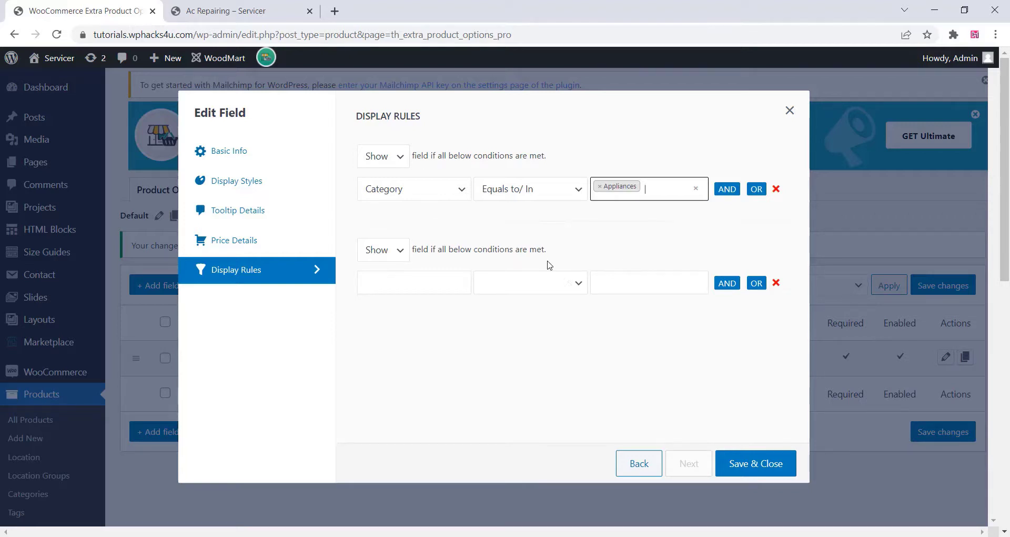
left_click(392, 254)
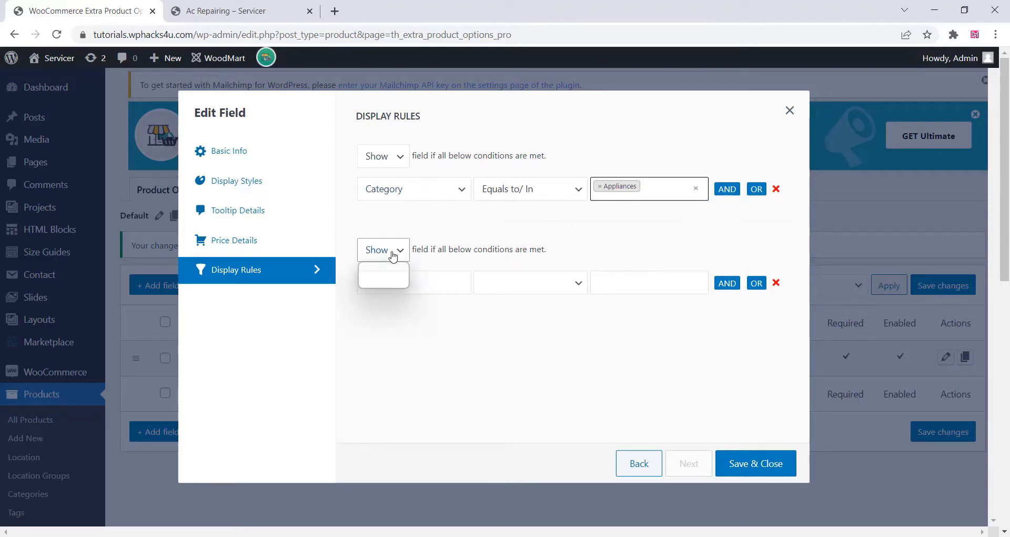
left_click(496, 241)
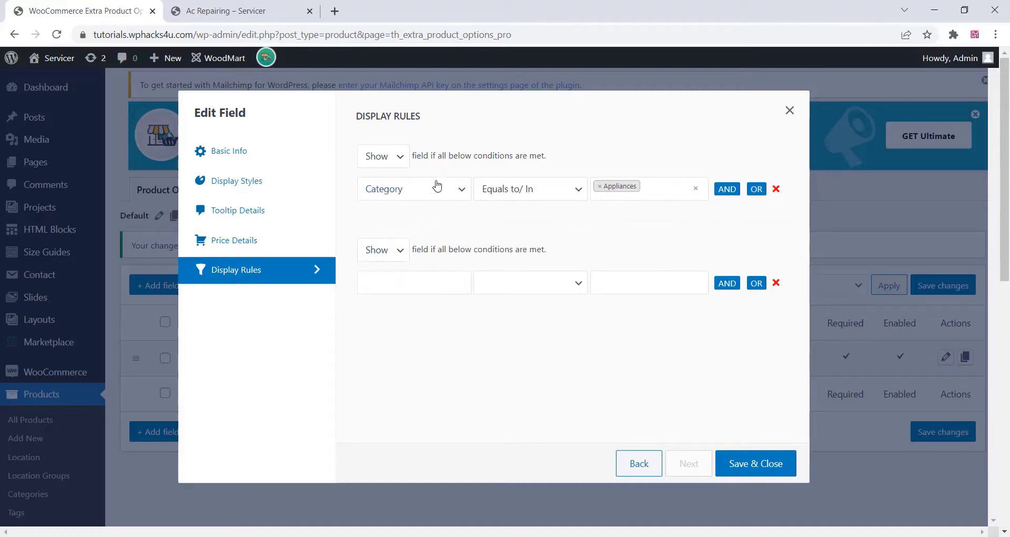
left_click(751, 465)
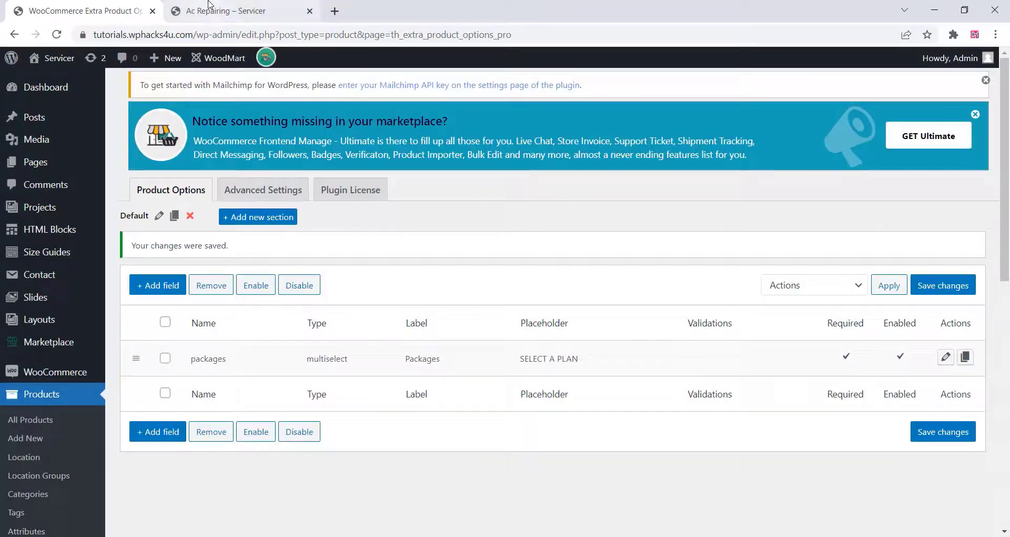
Reload the Ac Repairing product page to check the Packages field with its display rule
left_click(208, 10)
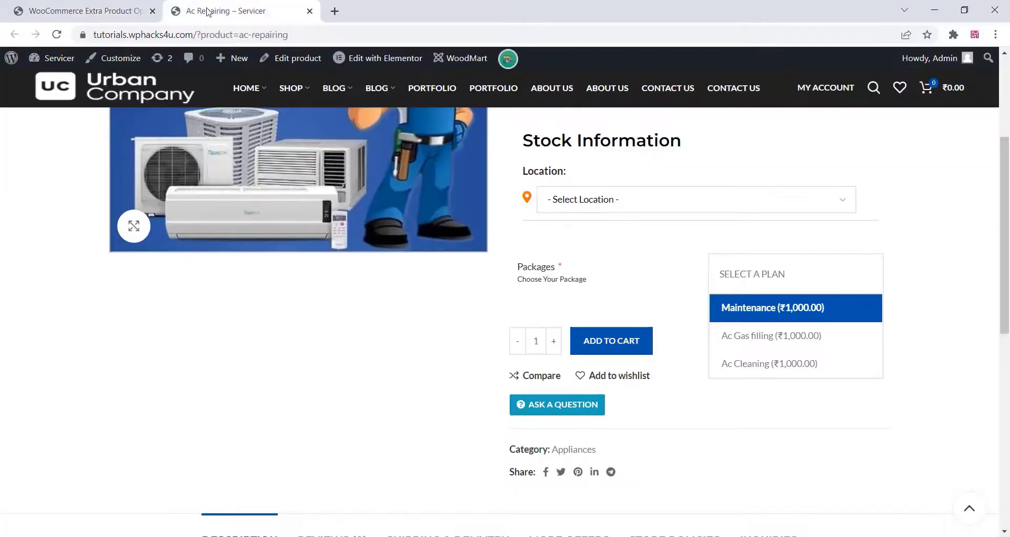
left_click(57, 35)
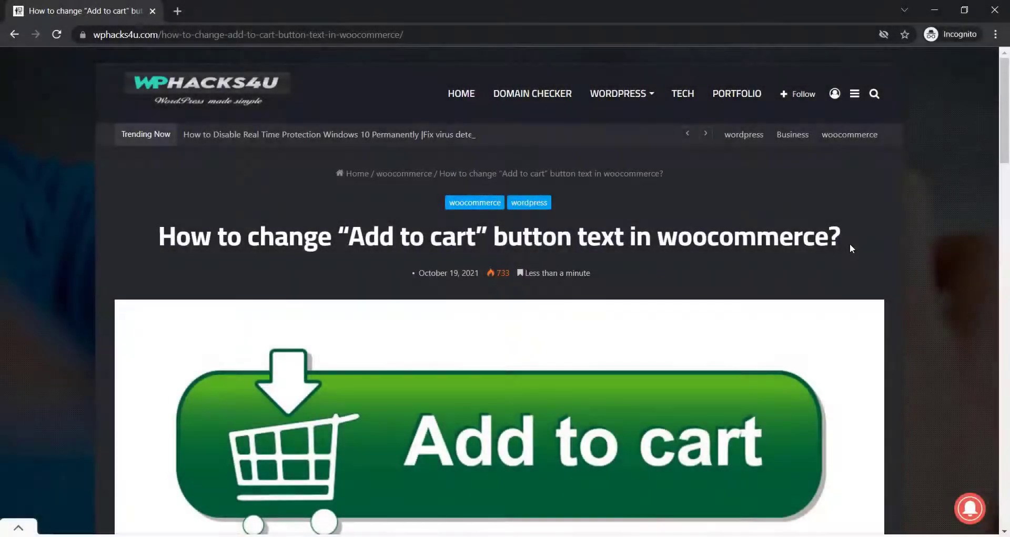
Copy the whole code snippet from the wphacks4u.com article on changing the "Add to cart" button text in WooCommerce
scroll(850, 244, "down", 15)
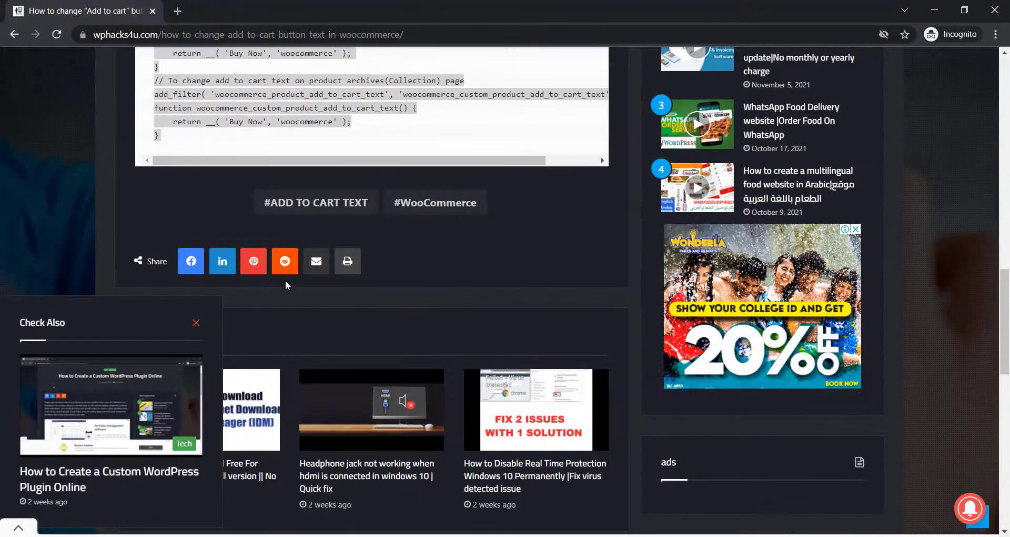
scroll(315, 279, "up", 3)
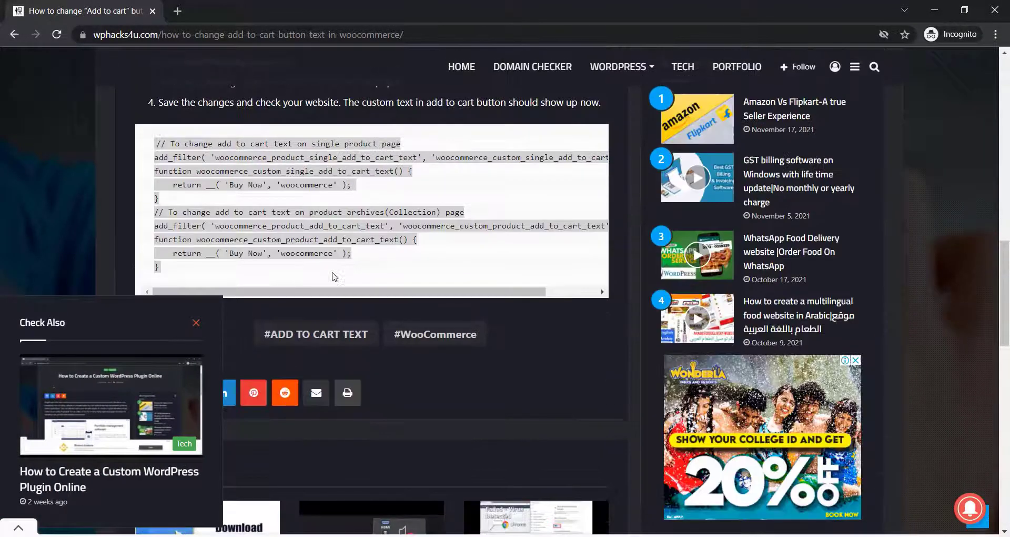
left_click(196, 323)
left_click_drag(170, 276, 148, 146)
key("ctrl+c")
right_click(189, 153)
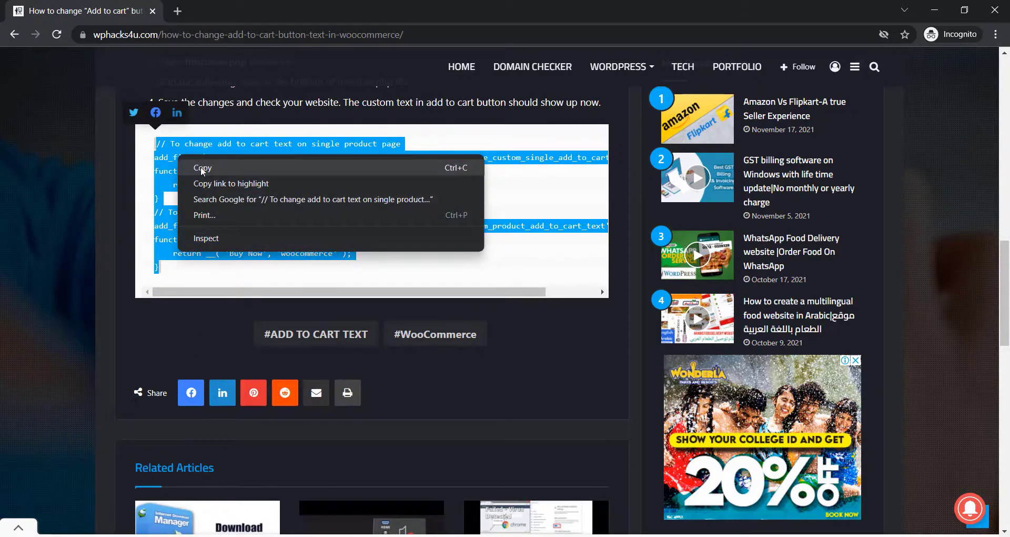
left_click(199, 164)
Return to the site's WordPress admin and open the Theme File Editor
left_click(929, 11)
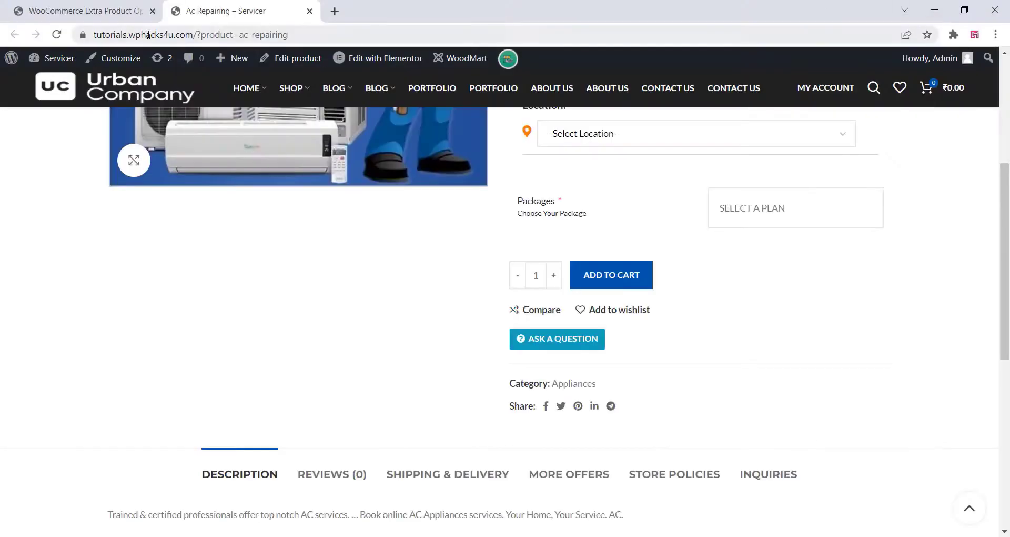
left_click(74, 11)
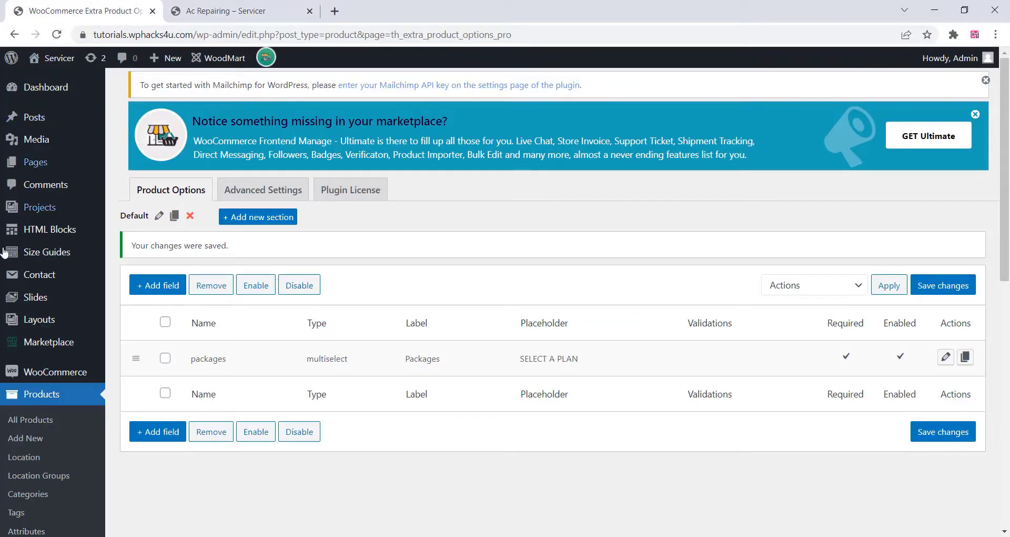
scroll(48, 242, "down", 5)
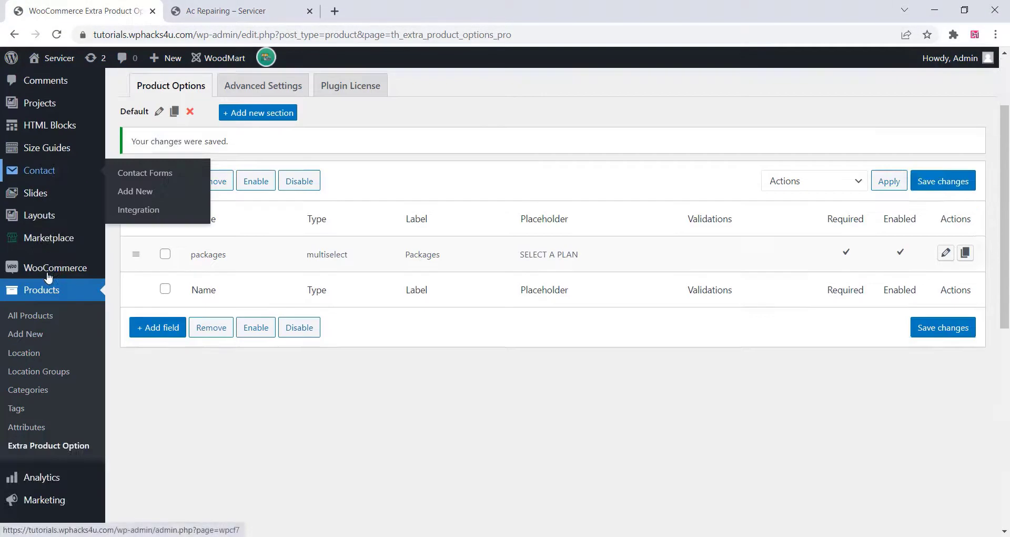
mouse_move(45, 358)
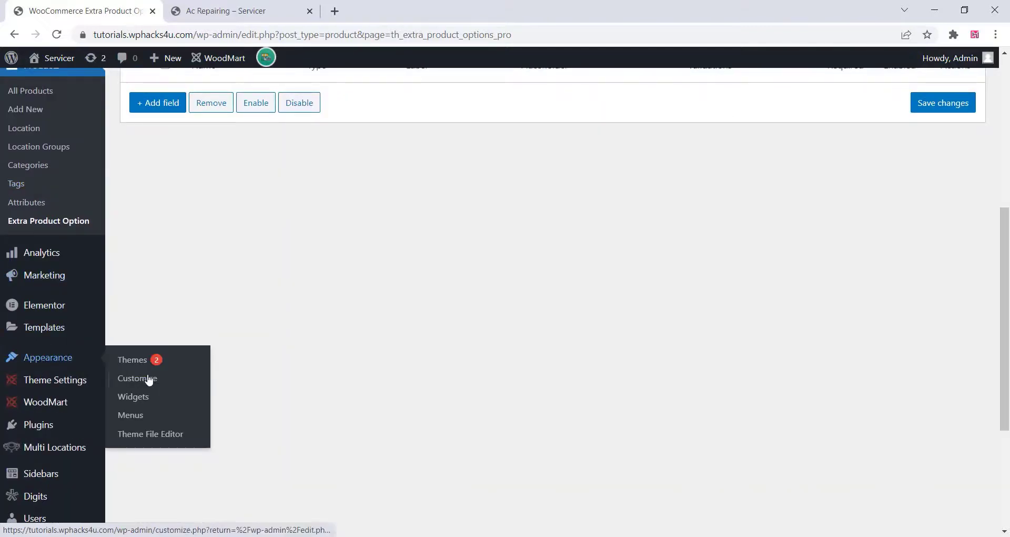
left_click(153, 443)
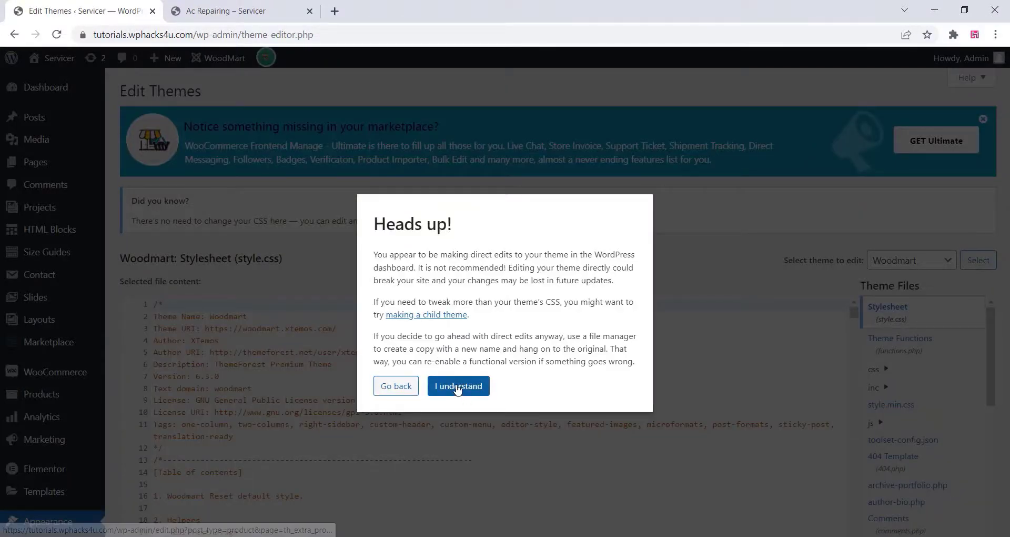
Accept the direct-editing warning, open Woodmart's functions.php, and paste the copied add-to-cart snippet at the end of the file
left_click(457, 388)
left_click(900, 347)
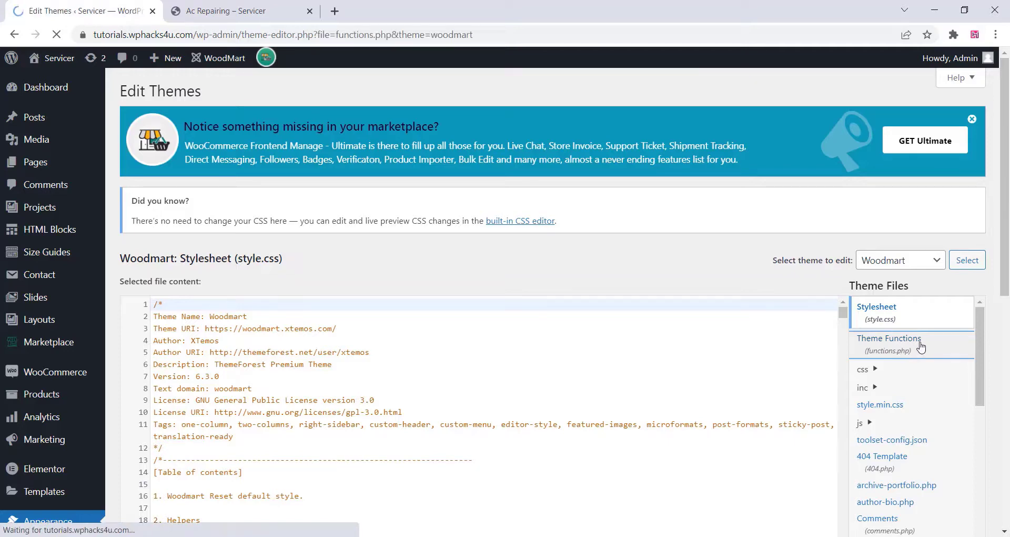
scroll(365, 293, "down", 2)
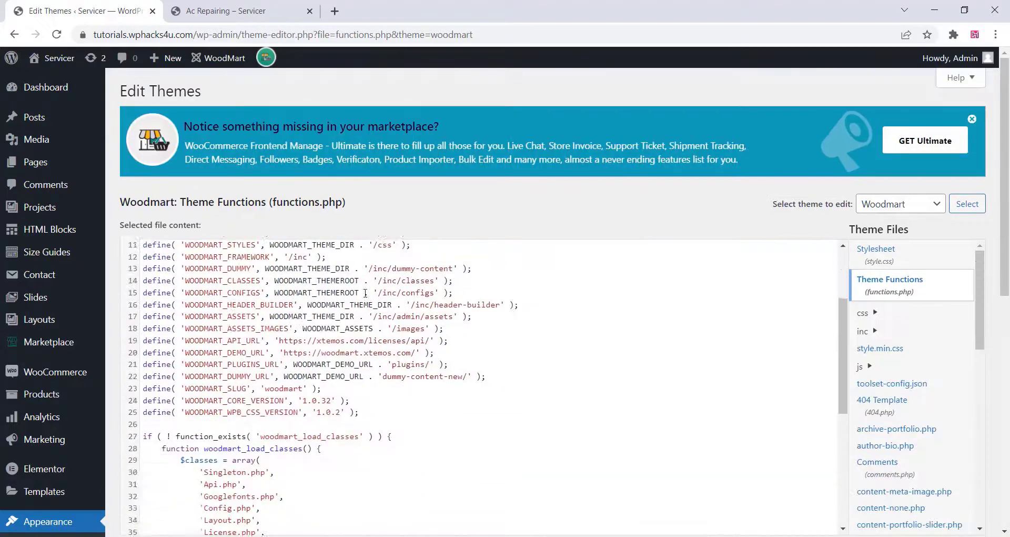
scroll(366, 293, "down", 8)
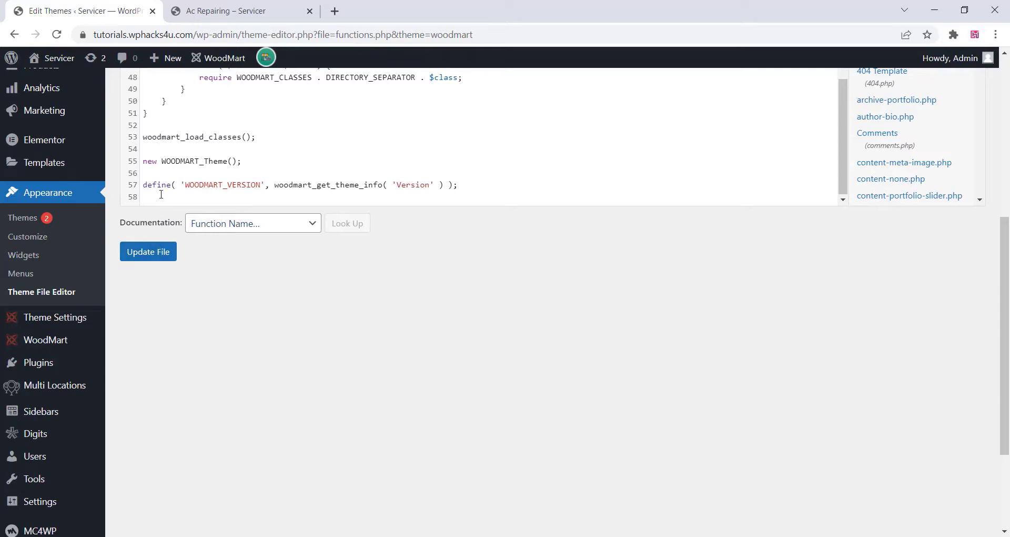
left_click(161, 194)
key("Return")
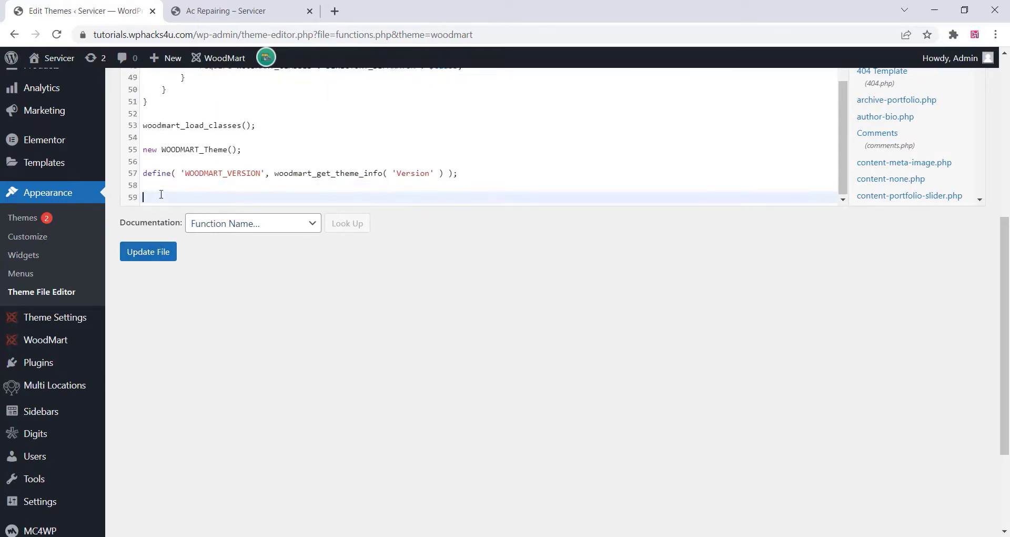
key("ctrl+v")
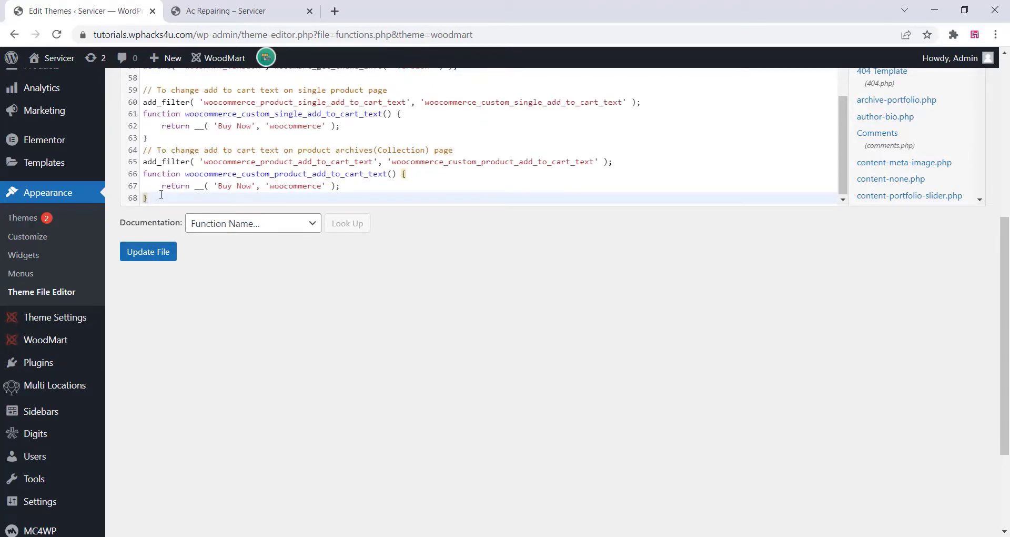
Change the button text to 'Book Now' in both the single product and product archive functions, and update the file
left_click(233, 125)
key("BackSpace")
key("BackSpace")
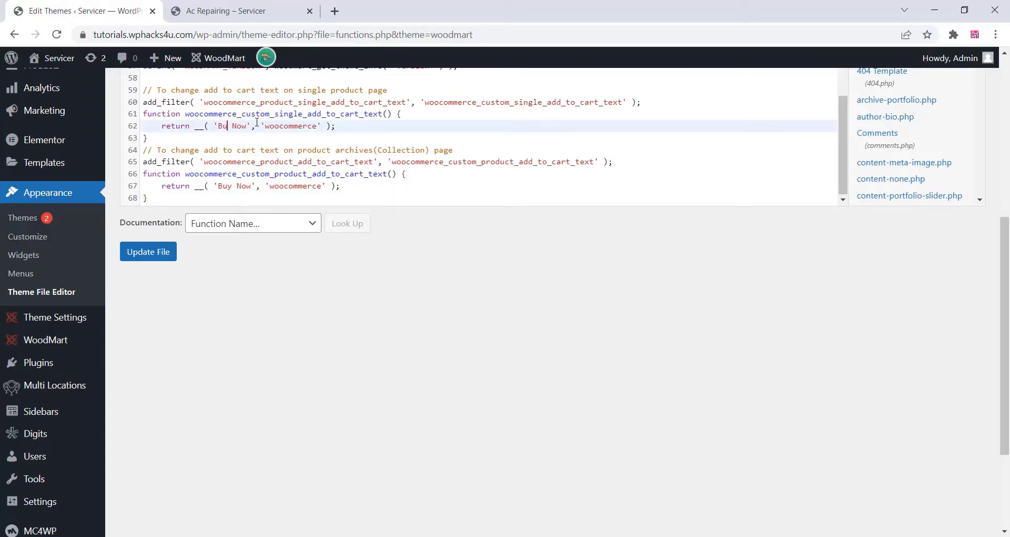
type("ook")
left_click(234, 186)
key("BackSpace")
key("BackSpace")
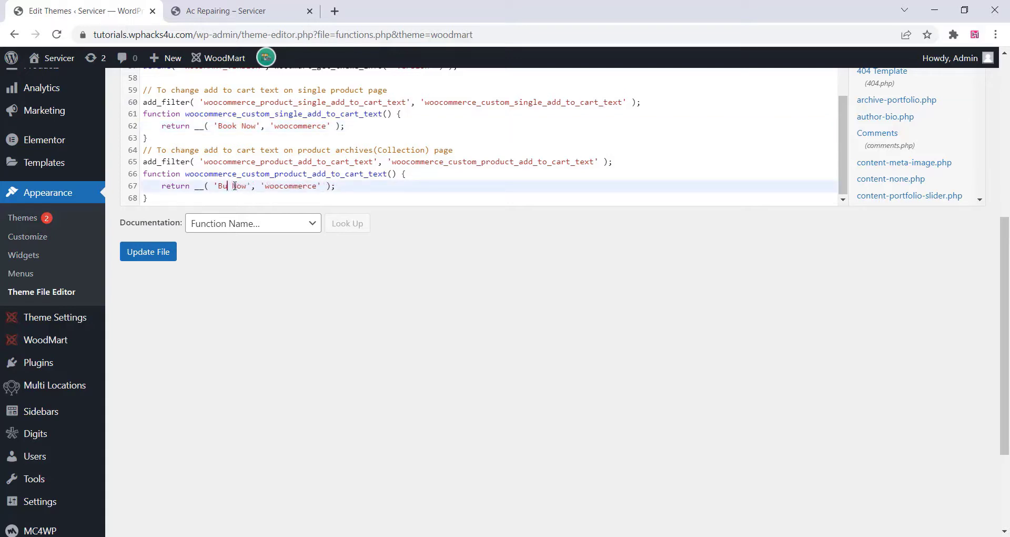
type("ook")
left_click(150, 254)
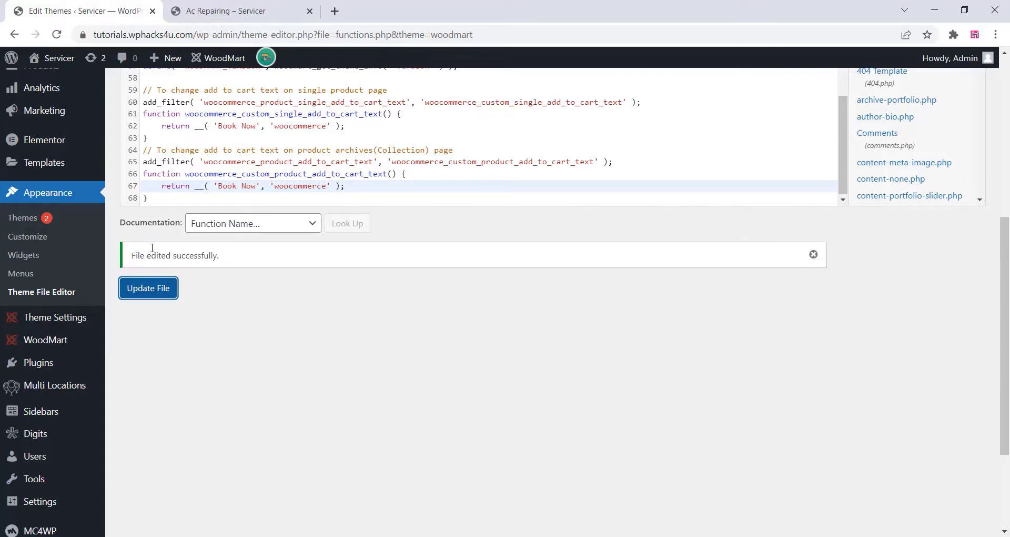
Reload the Ac Repairing product page and check the text of its add-to-cart button
left_click(165, 17)
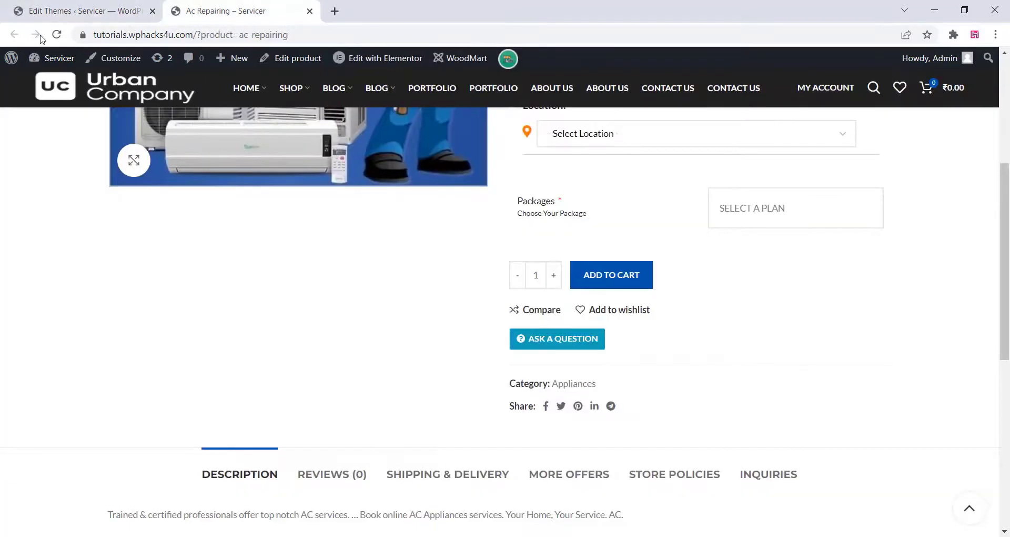
left_click(57, 35)
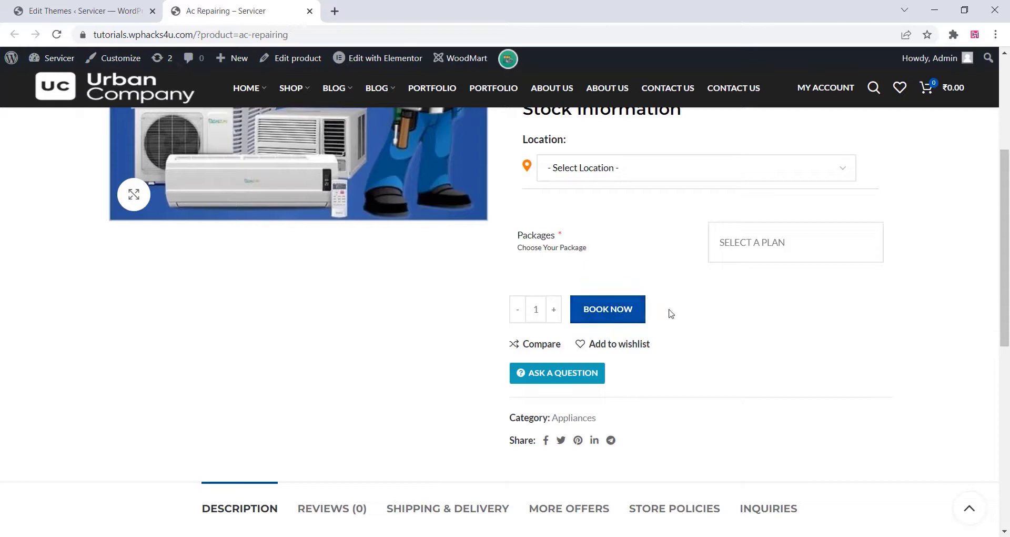
scroll(679, 293, "up", 3)
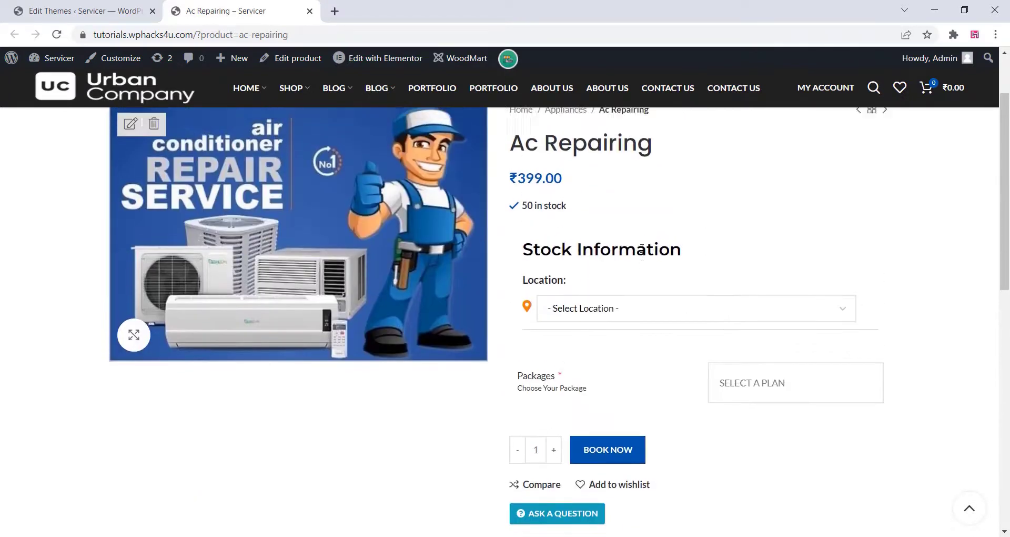
scroll(640, 252, "up", 2)
scroll(638, 253, "down", 7)
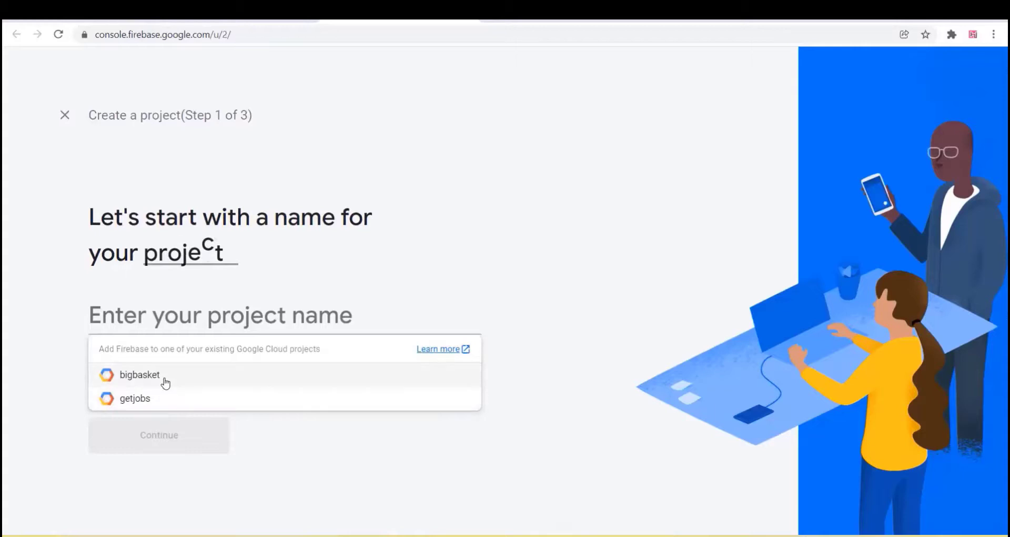
In the Firebase console, name the new project bigbasket123 and continue to the Google Analytics stage
left_click(165, 382)
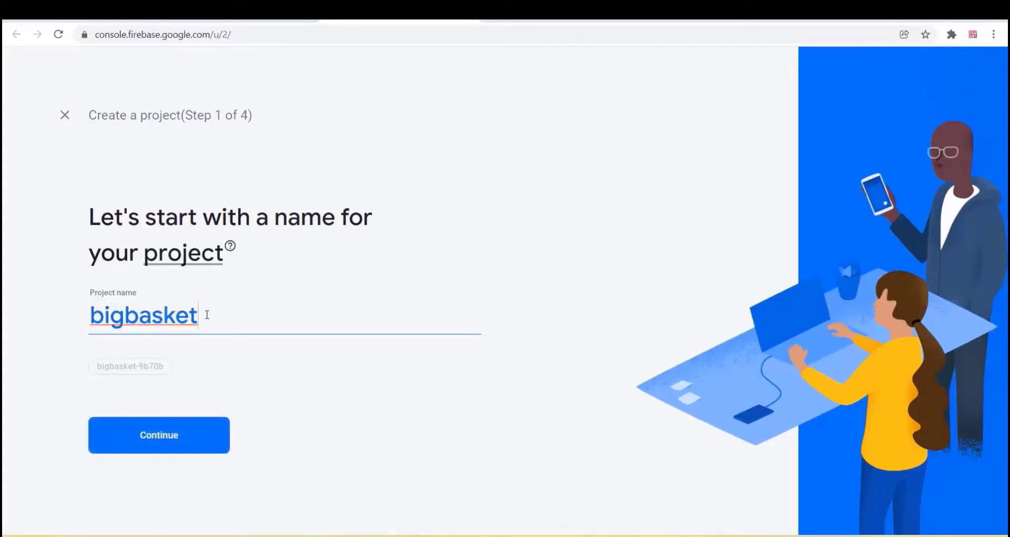
type("123")
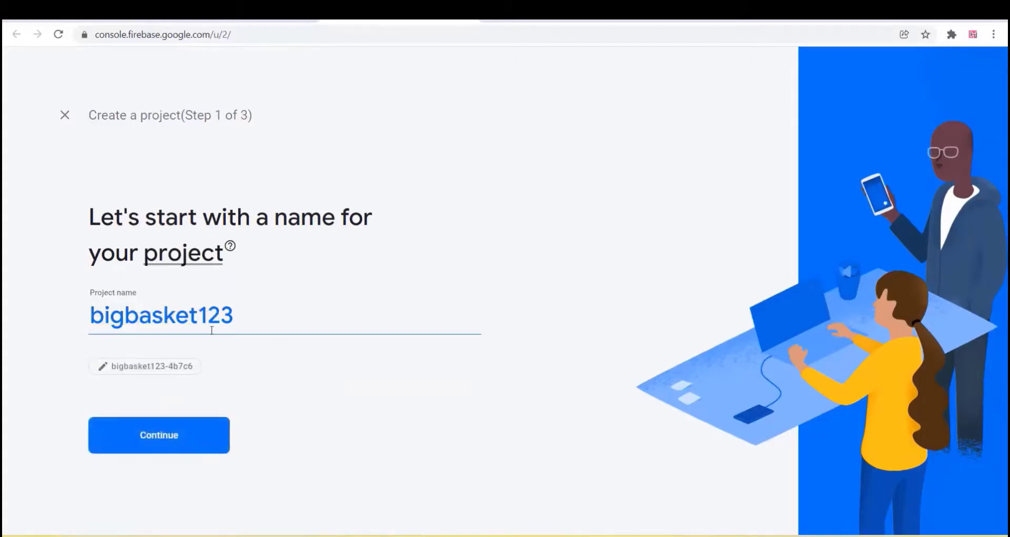
left_click(166, 444)
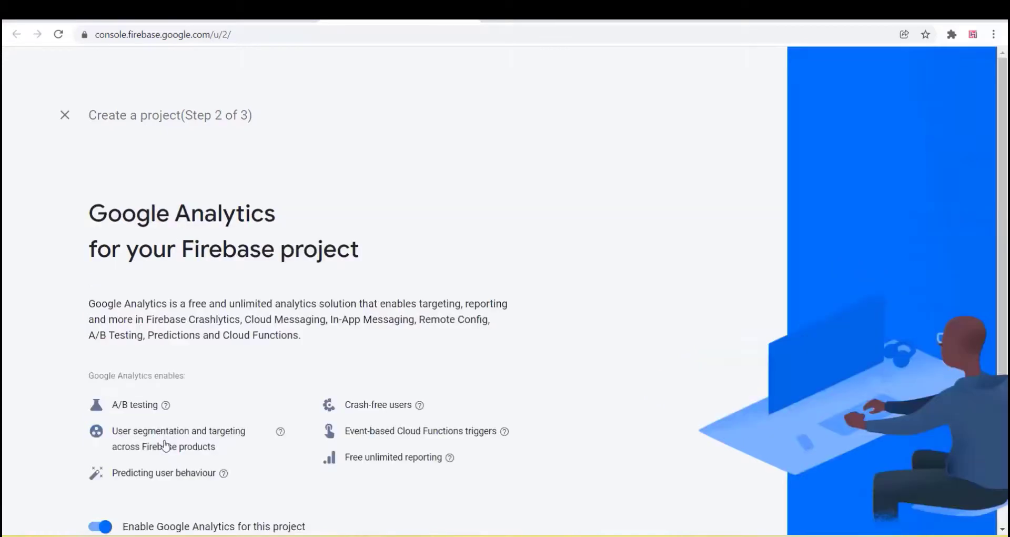
Keep Google Analytics enabled, choose Default Account for Firebase, and create the project
scroll(165, 447, "down", 2)
left_click(433, 483)
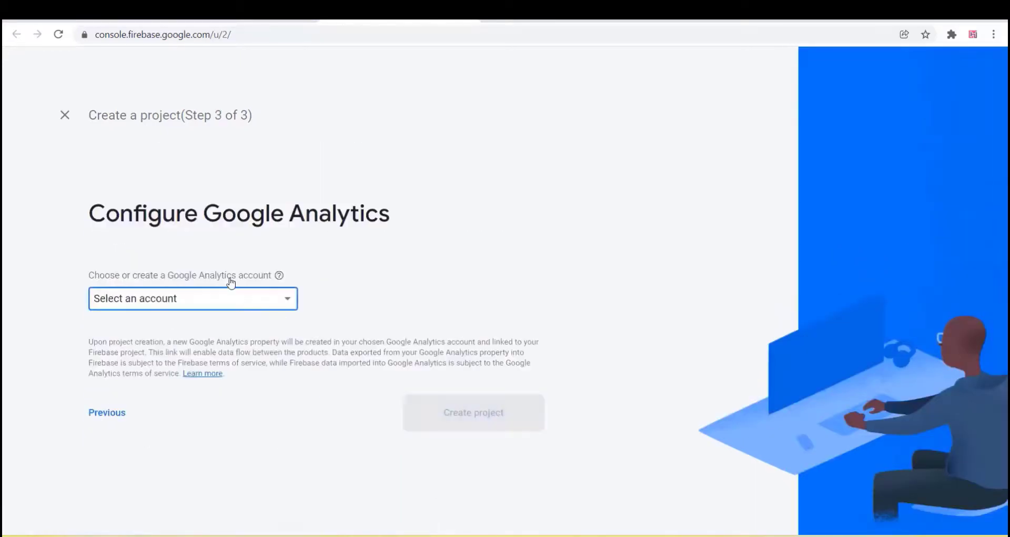
left_click(160, 303)
left_click(165, 314)
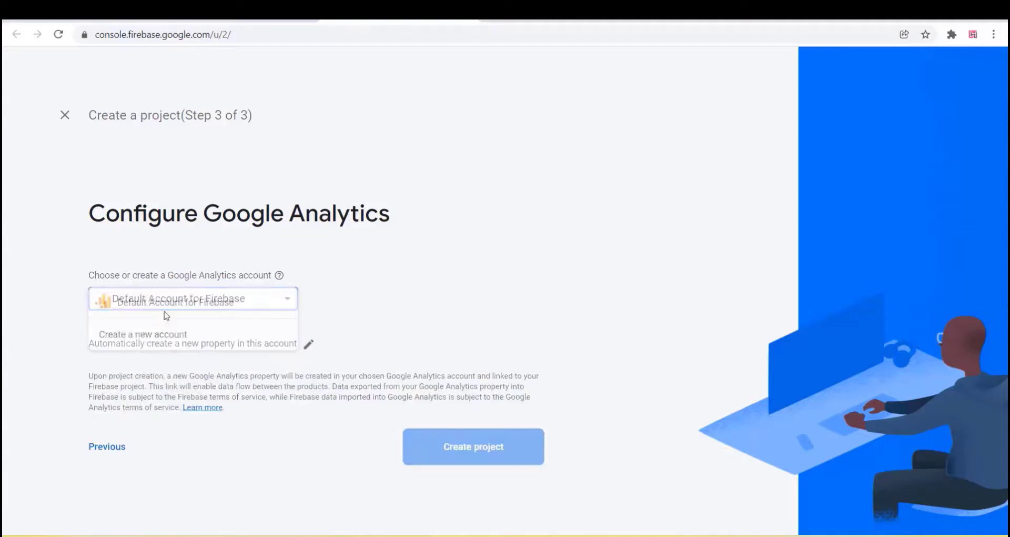
left_click(468, 454)
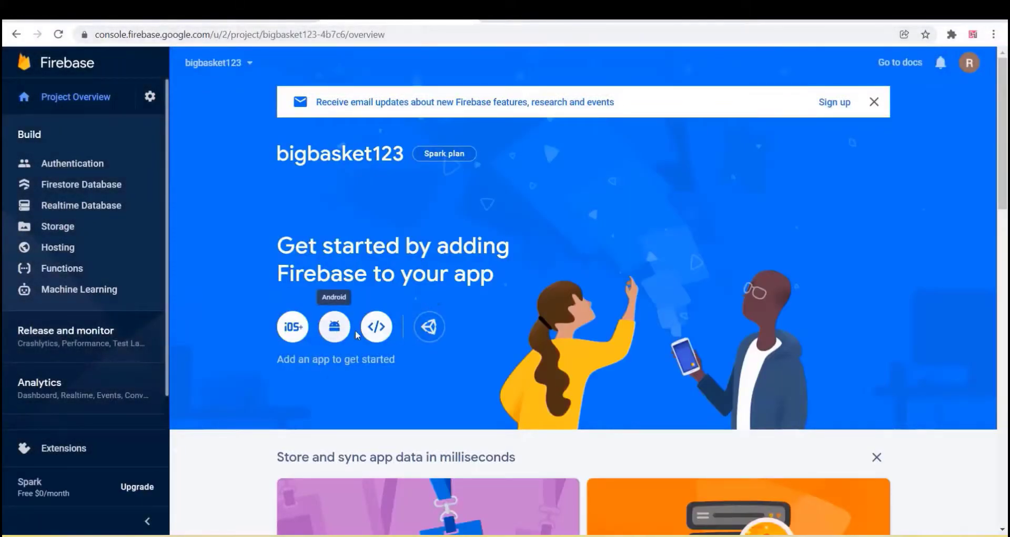
Register a web app nicknamed groceryapp without Firebase Hosting, review its SDK configuration, and continue to the console
left_click(377, 327)
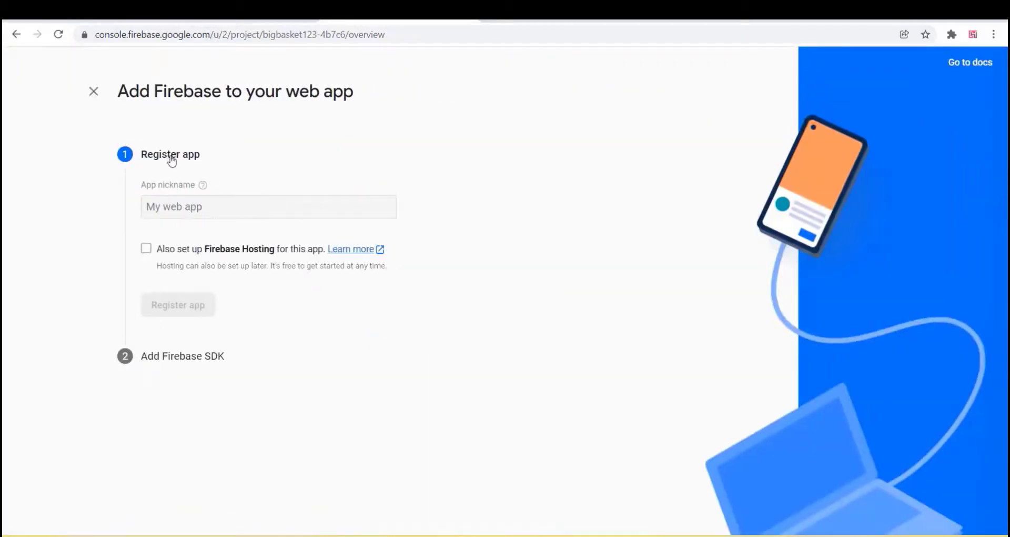
left_click(234, 208)
left_click(173, 205)
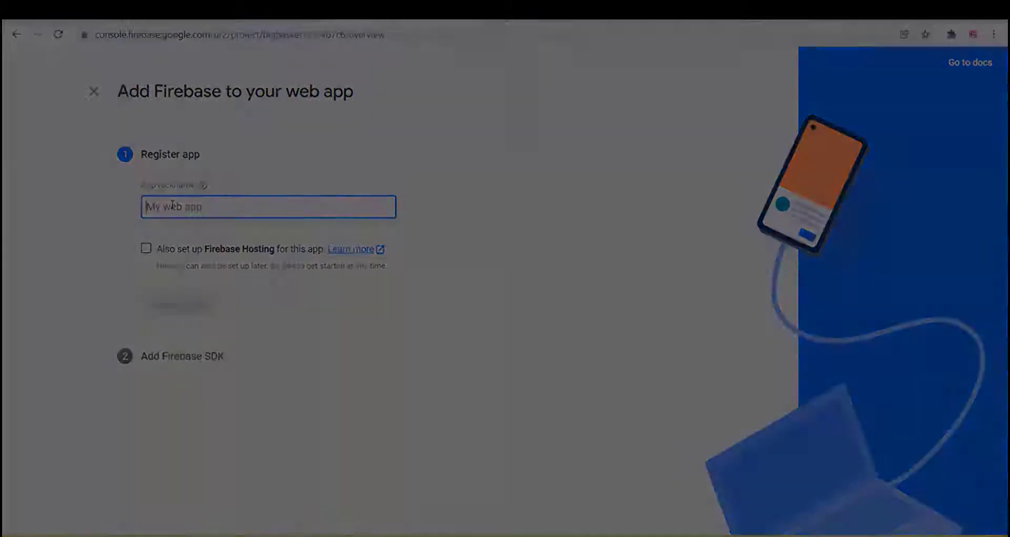
type("groceryapp")
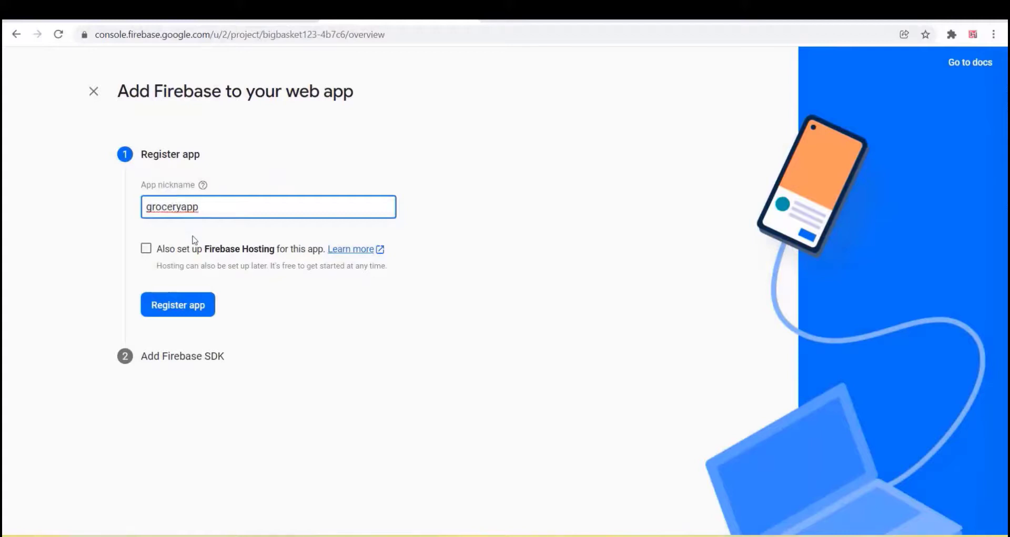
left_click(172, 307)
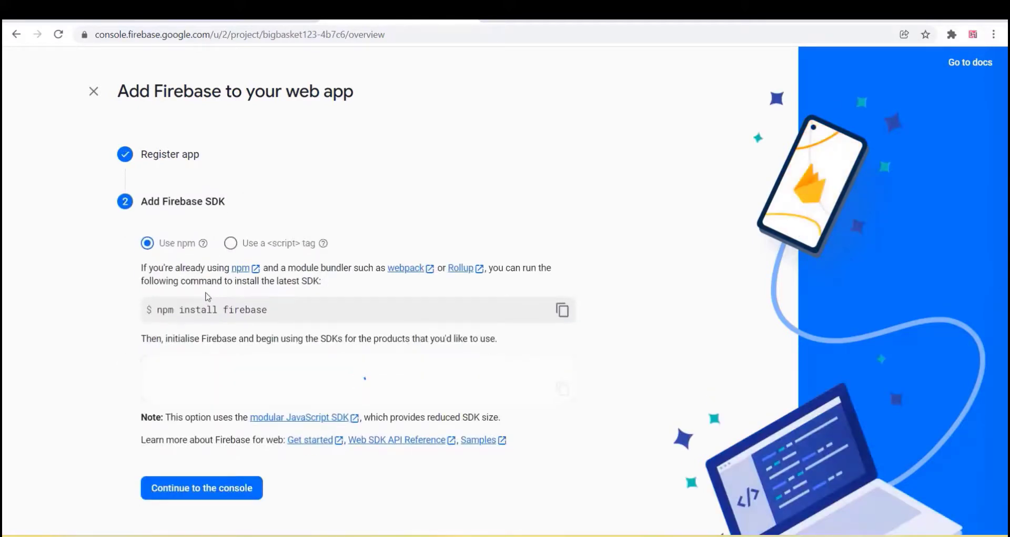
scroll(654, 240, "down", 4)
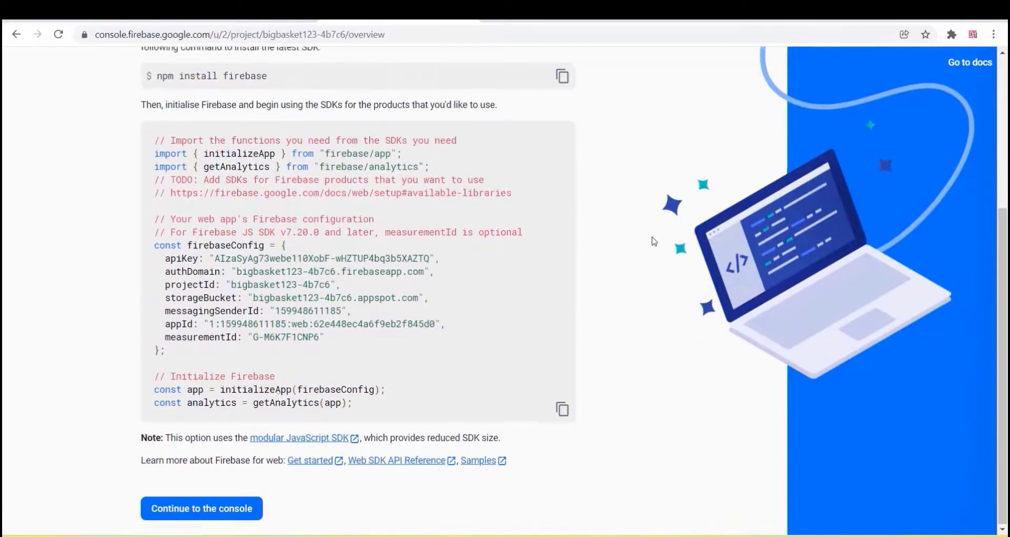
left_click(205, 505)
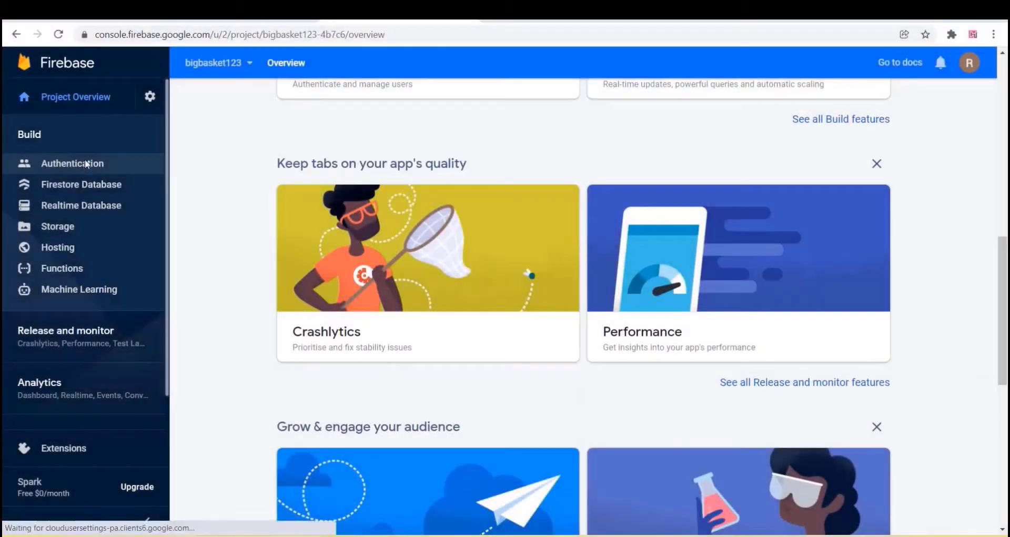
Get started with Firebase Authentication, enable the Phone sign-in provider, and save it
left_click(86, 164)
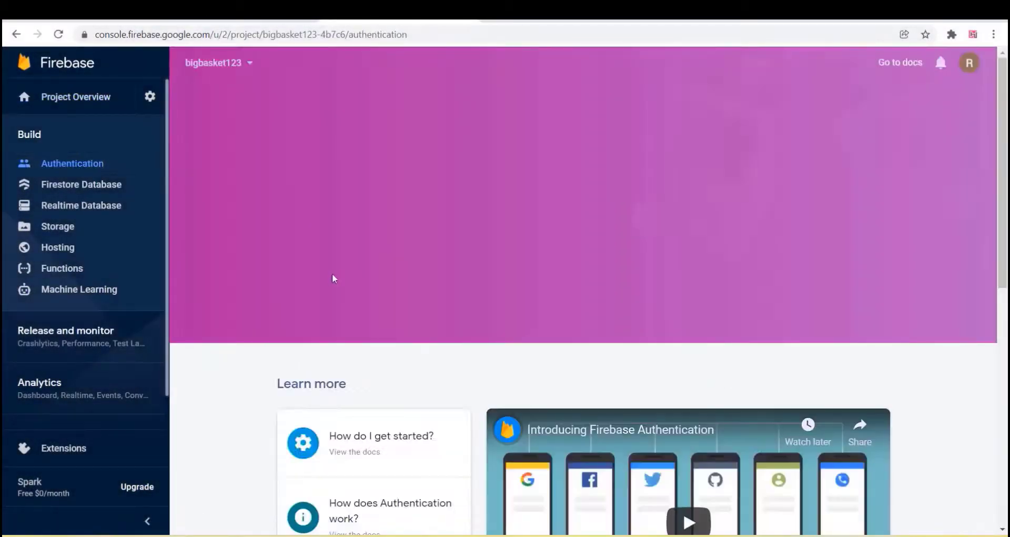
left_click(313, 247)
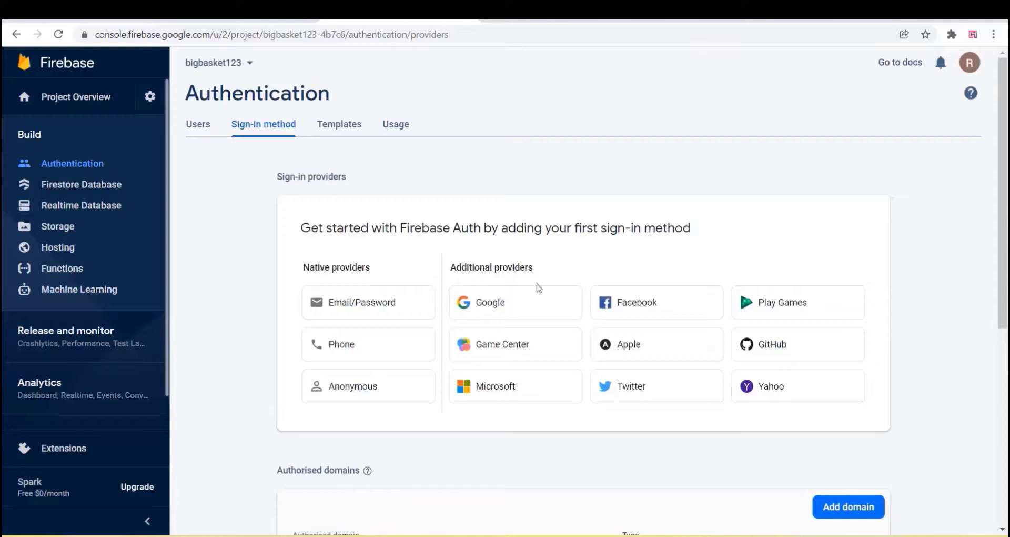
left_click(336, 344)
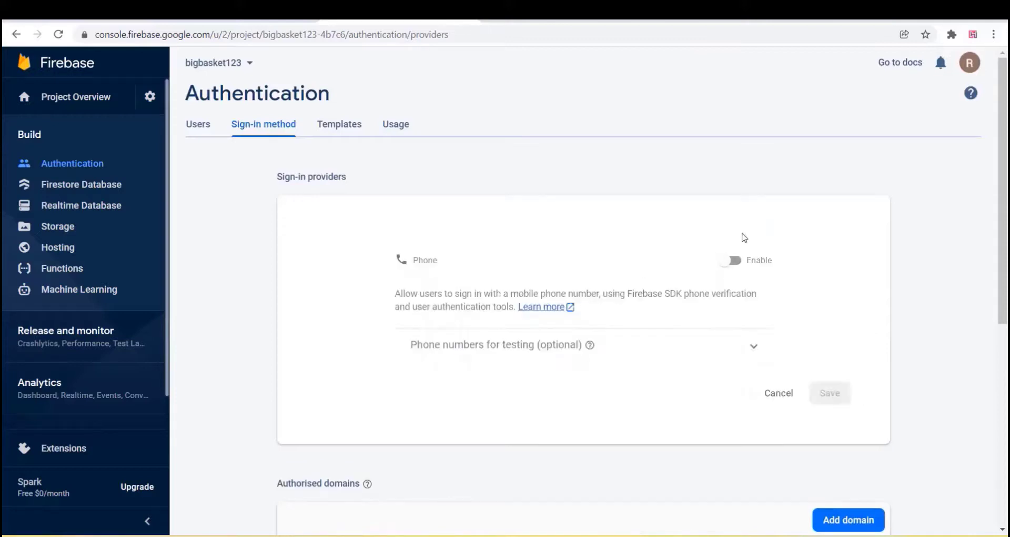
left_click(731, 260)
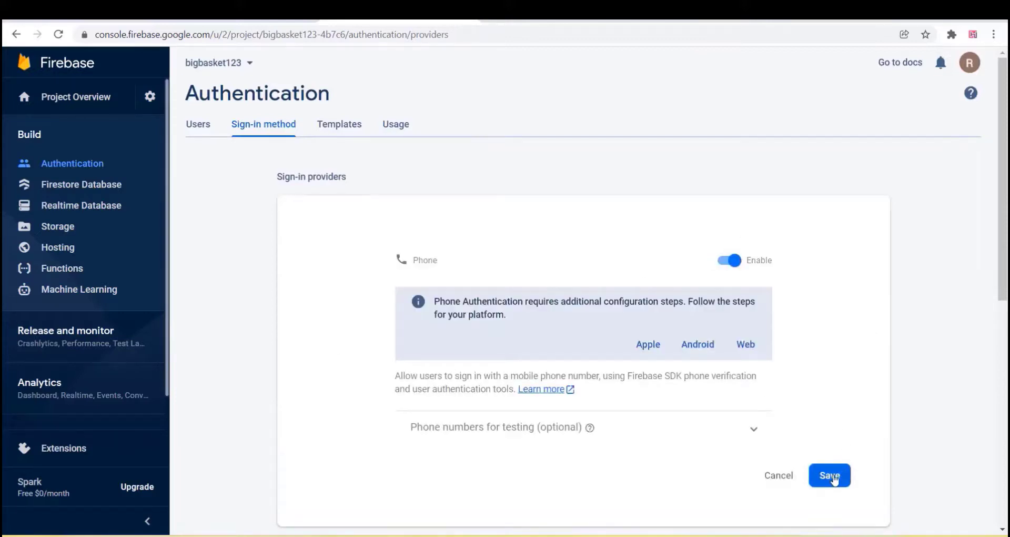
left_click(830, 475)
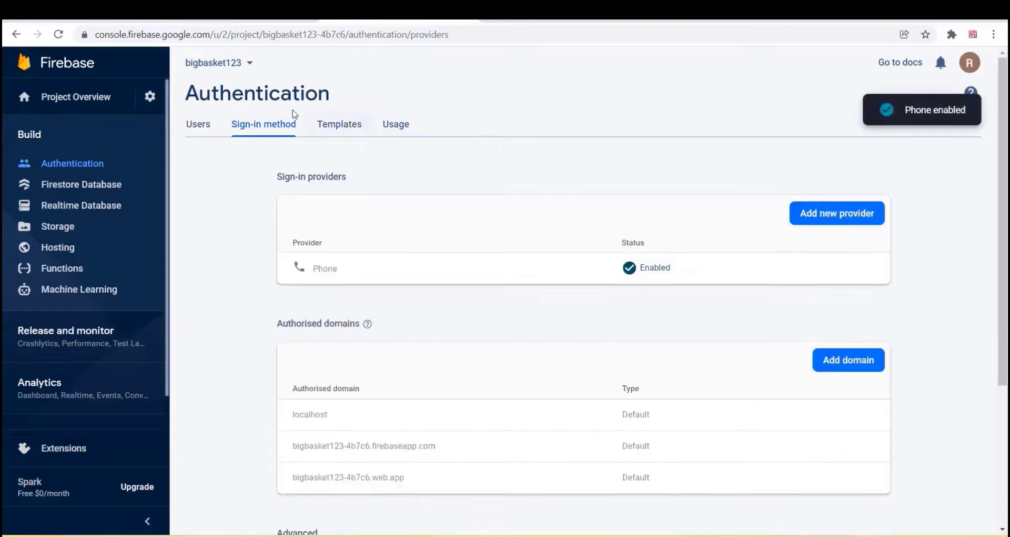
Add tutorials.wphacks4u.com to the authorised domains for authentication
scroll(224, 285, "down", 2)
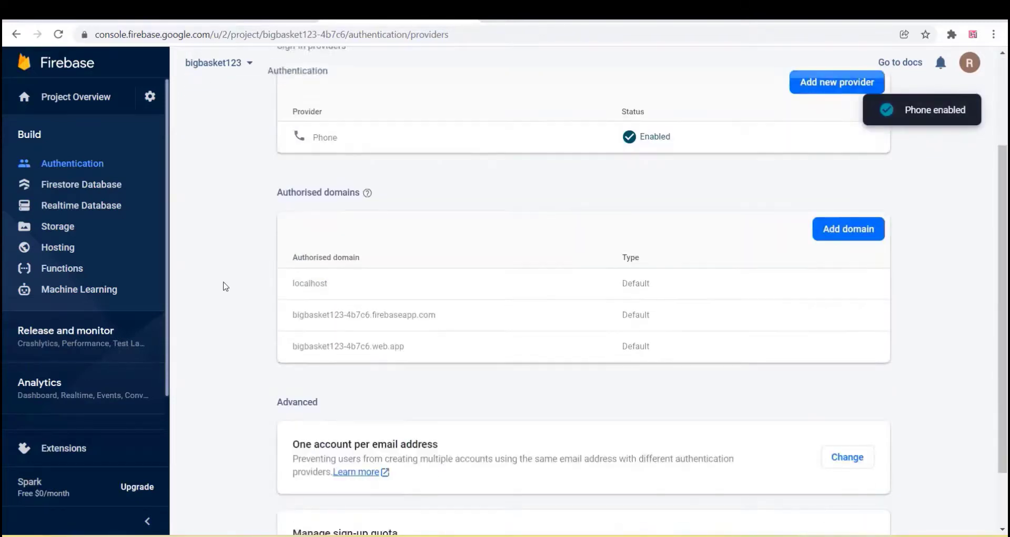
left_click(850, 230)
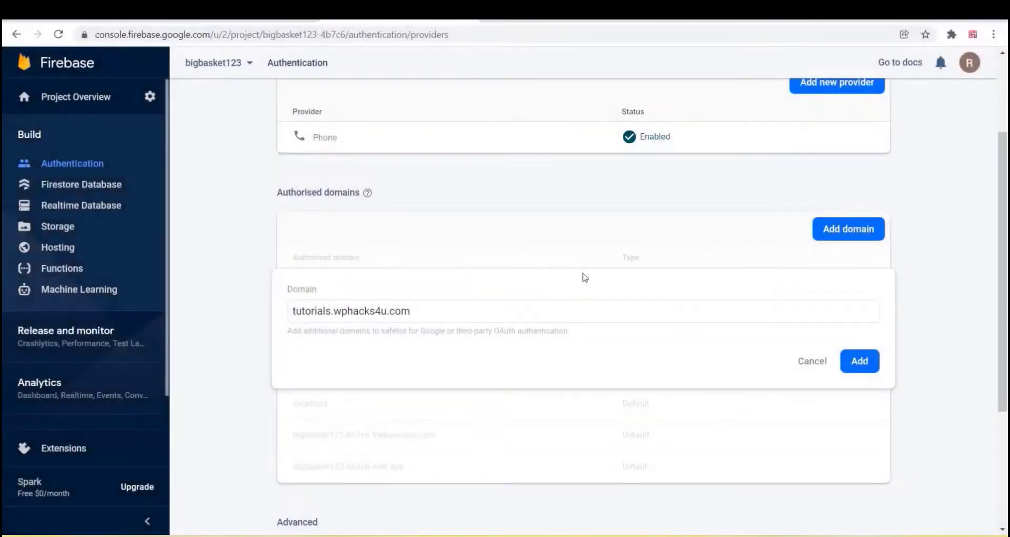
left_click(867, 359)
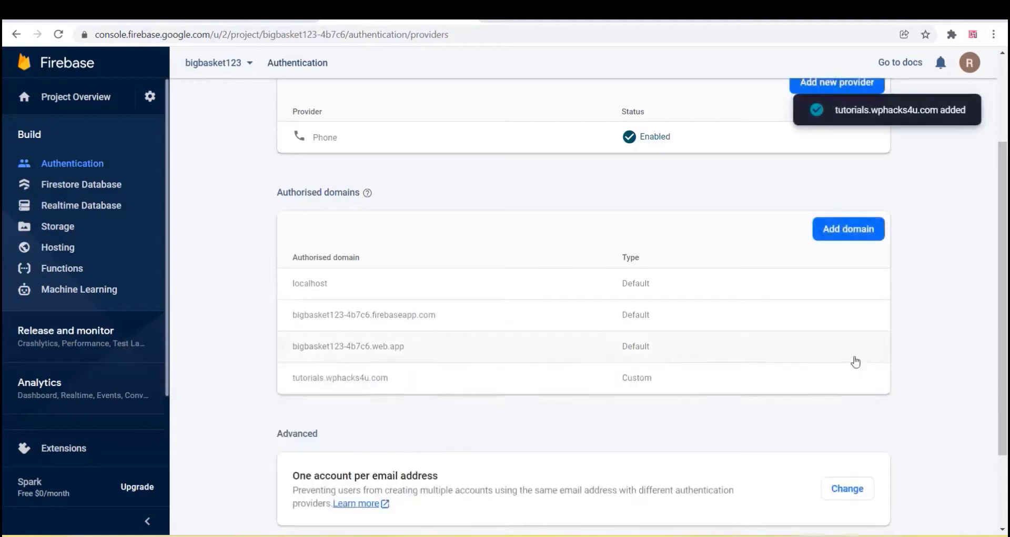
Open the general project settings of the Firebase project
scroll(339, 298, "up", 3)
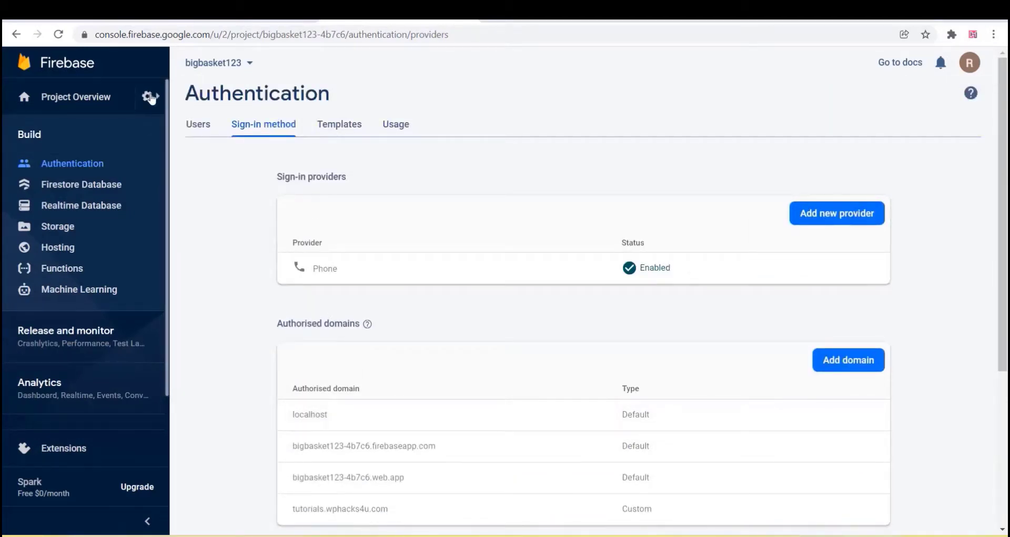
left_click(150, 97)
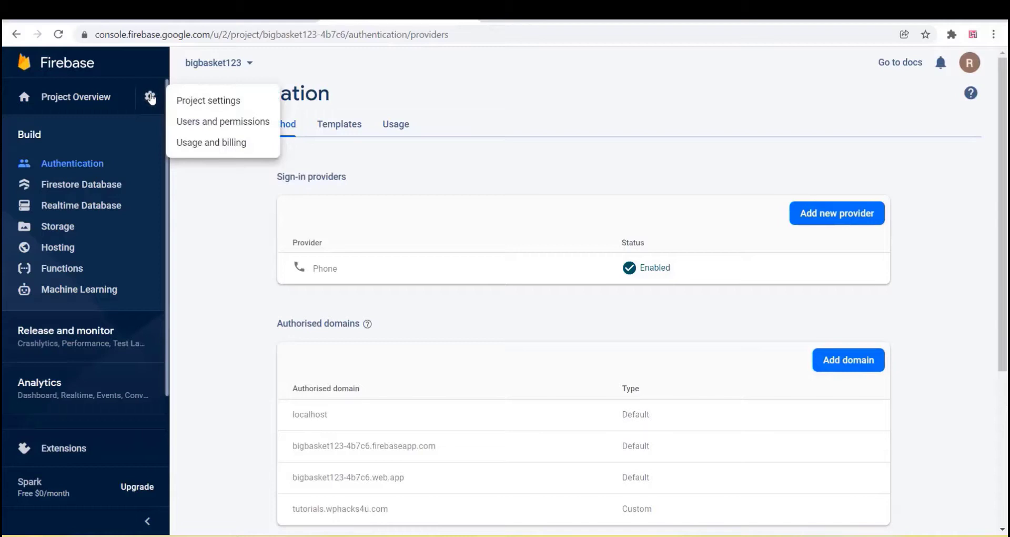
left_click(204, 103)
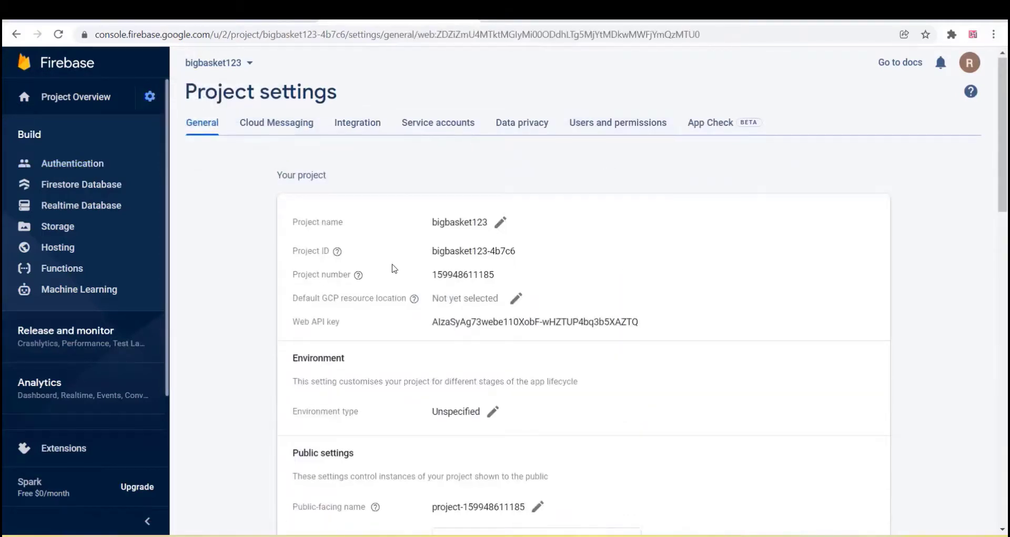
Show the web app's SDK setup in Config format and copy the Firebase configuration snippet
scroll(392, 267, "down", 13)
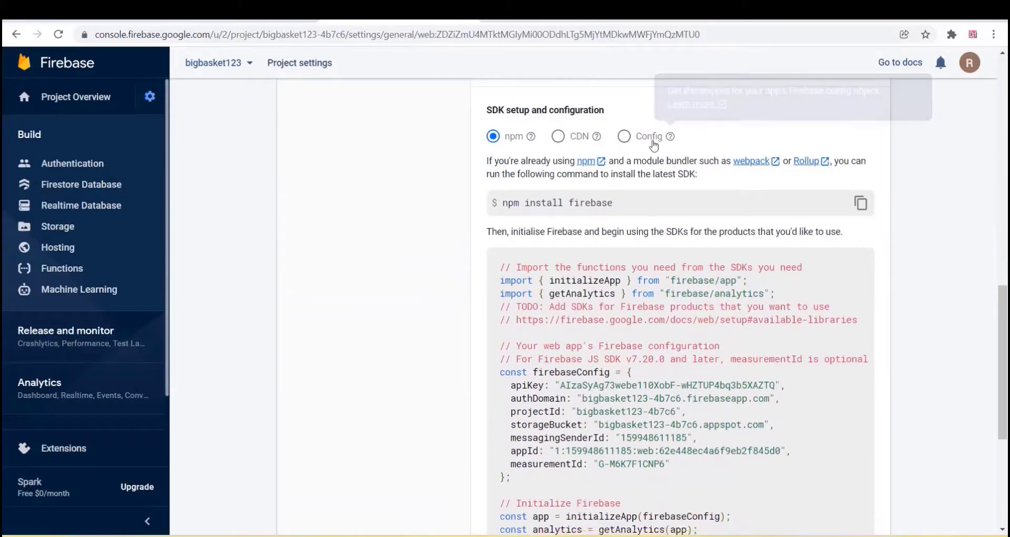
left_click(624, 139)
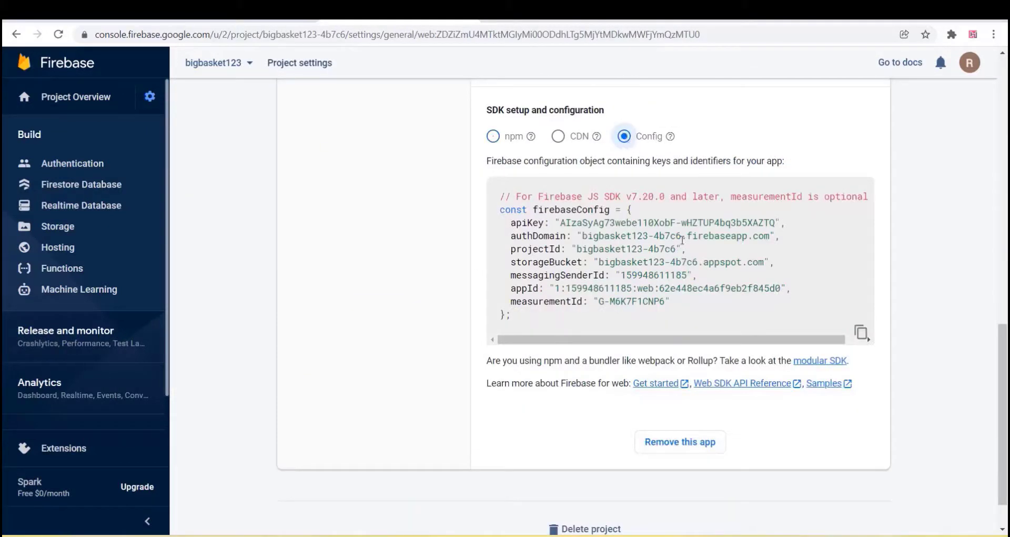
left_click(860, 331)
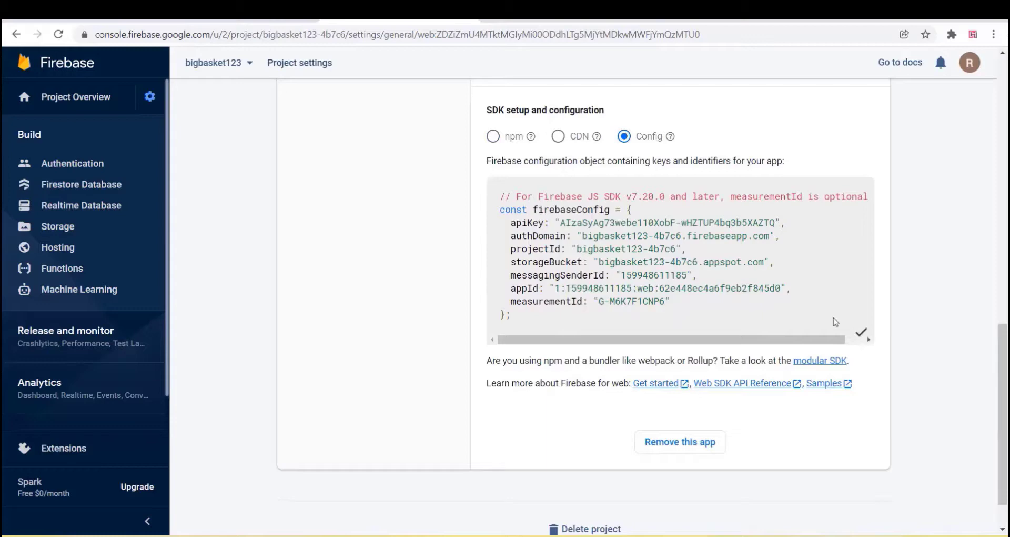
Switch to the WordPress dashboard, paste the Firebase configuration with its API key into the Digits Firebase Config field, and save
left_click(81, 12)
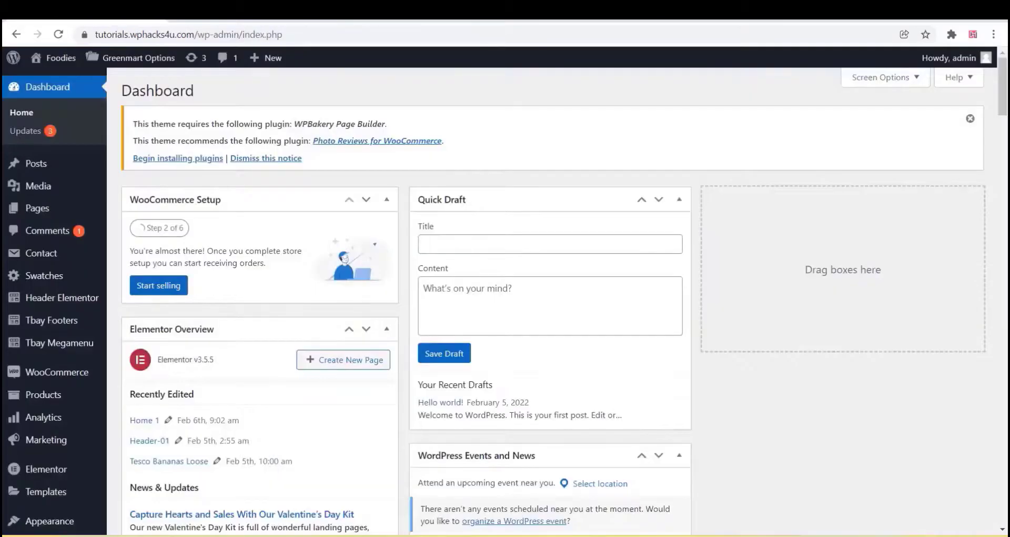
scroll(35, 345, "down", 7)
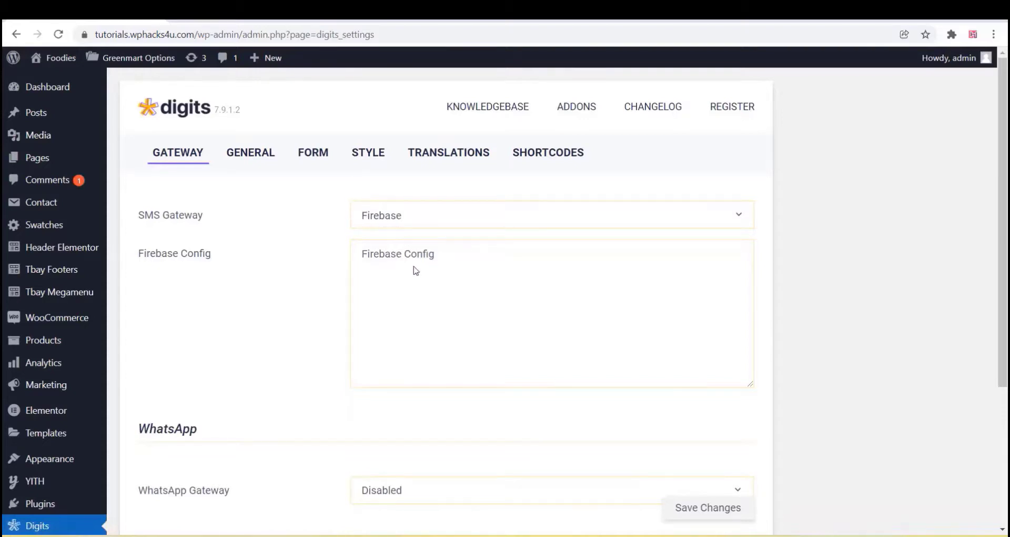
left_click(382, 260)
key("ctrl+v")
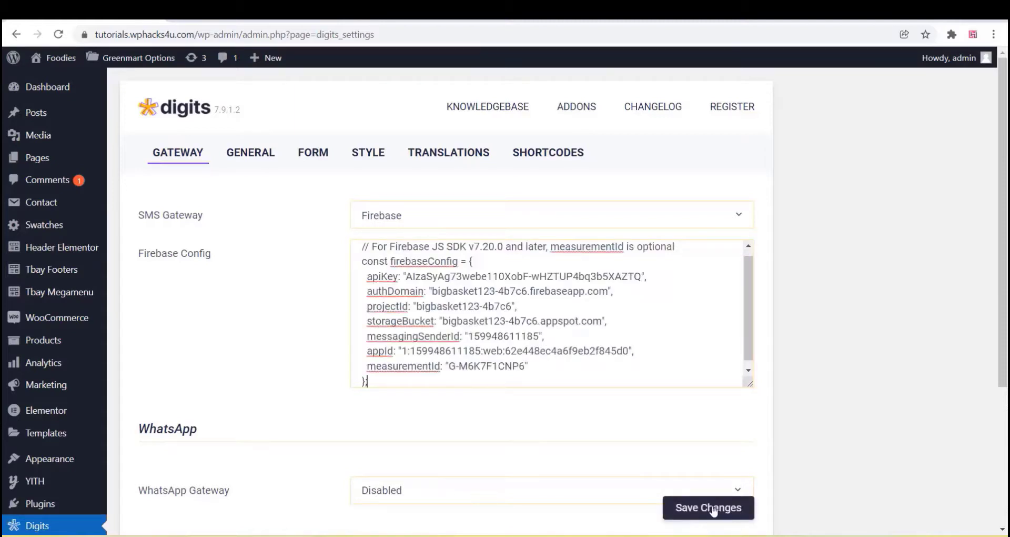
left_click(714, 508)
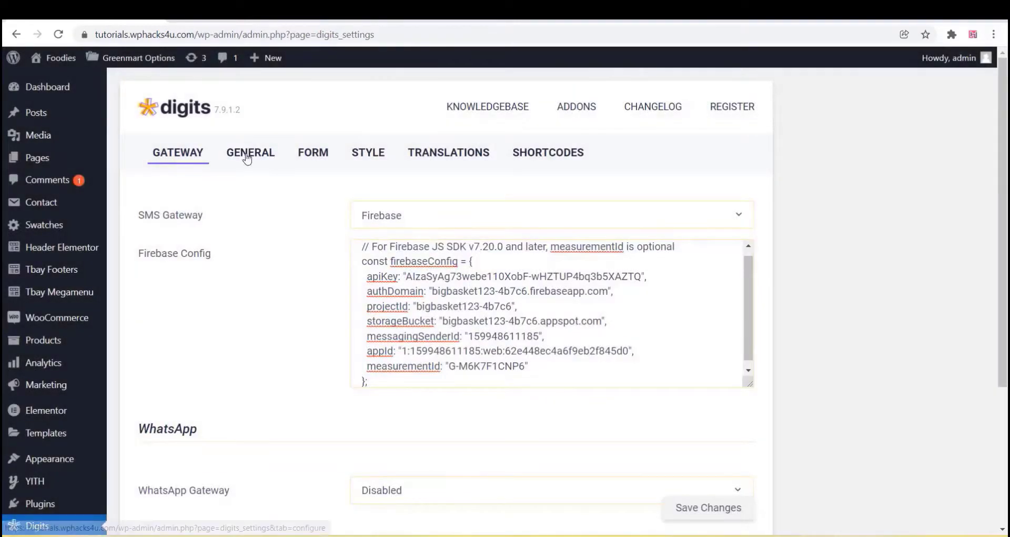
Review the Digits general settings, from the basic and OTP SMS options through WooCommerce, redirection and advanced
left_click(248, 156)
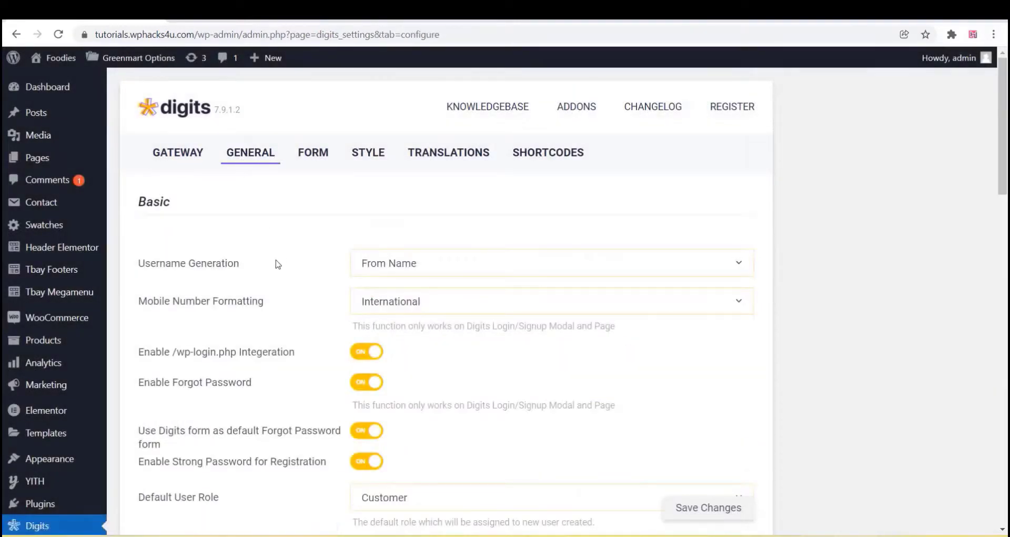
scroll(277, 263, "down", 5)
scroll(277, 265, "down", 4)
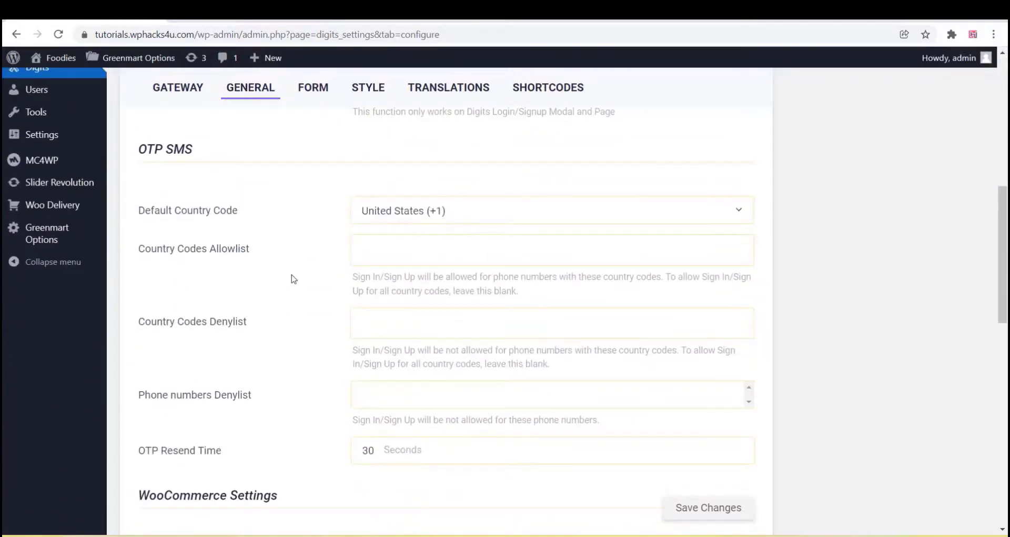
scroll(291, 279, "down", 6)
scroll(293, 279, "down", 8)
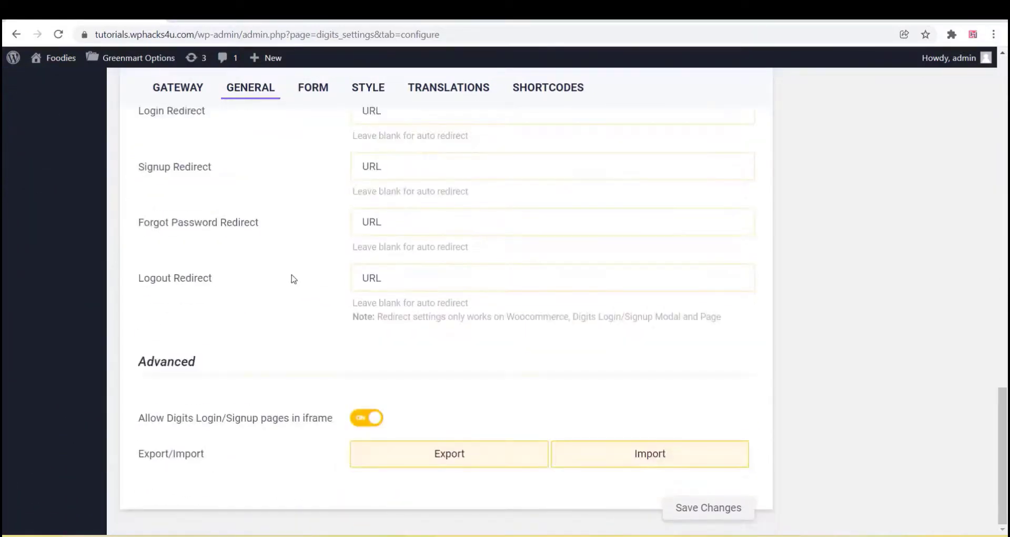
scroll(293, 278, "up", 10)
In the Digits form settings, make the Name, Username, Email, Mobile Number and Password registration fields Required and save
left_click(313, 87)
scroll(276, 226, "up", 1)
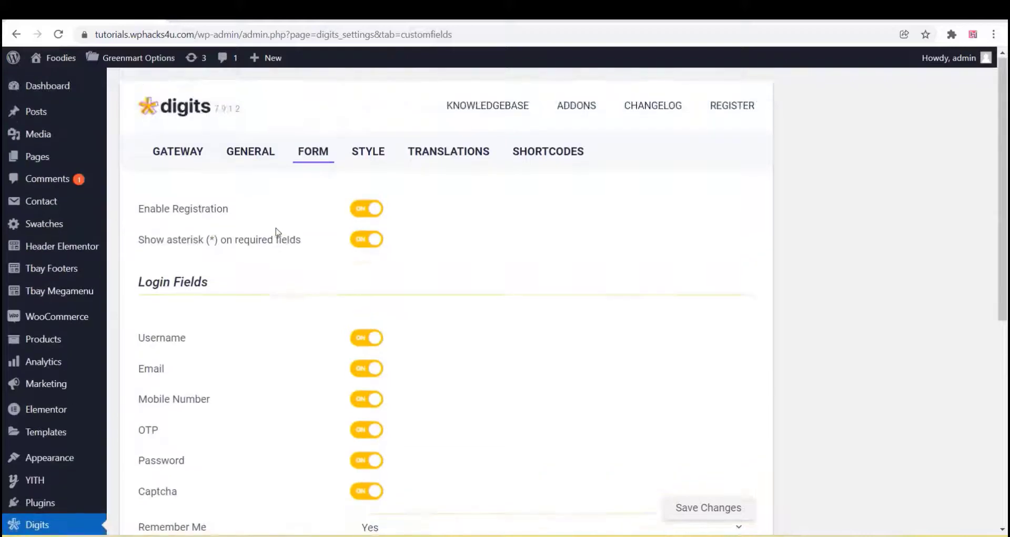
scroll(278, 232, "down", 6)
scroll(278, 232, "down", 1)
left_click(389, 255)
left_click(388, 284)
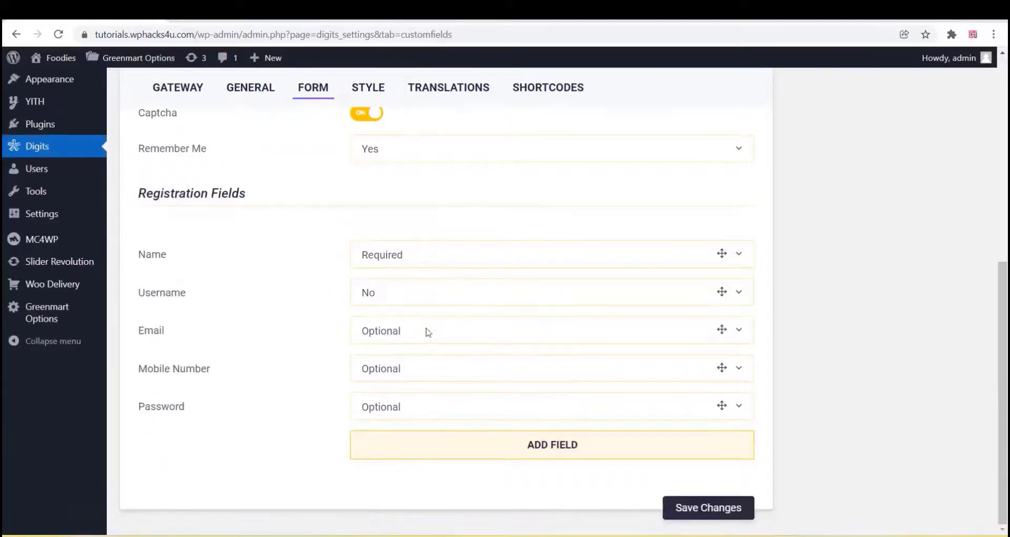
left_click(389, 293)
left_click(388, 321)
left_click(410, 331)
left_click(389, 360)
left_click(406, 370)
left_click(396, 398)
left_click(408, 408)
left_click(389, 435)
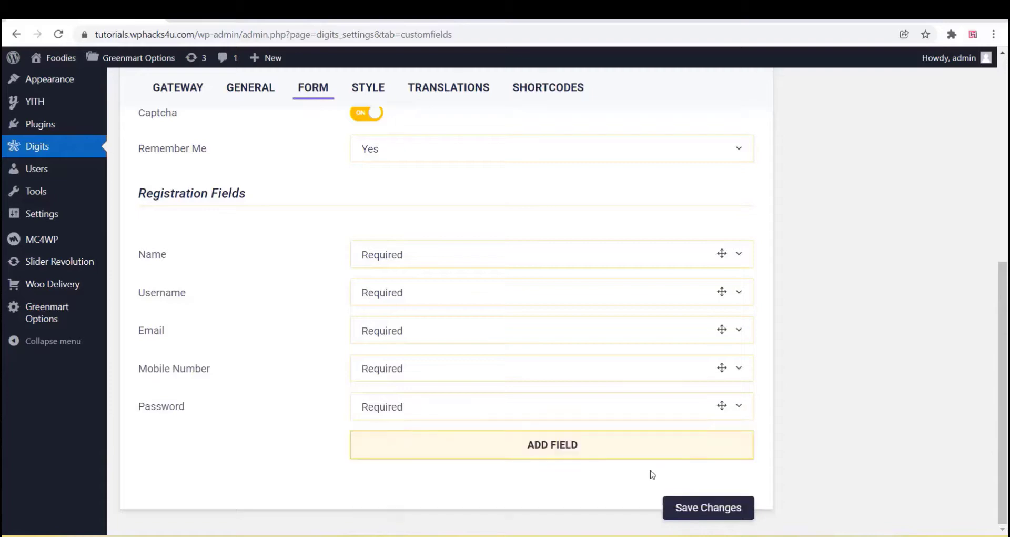
left_click(697, 511)
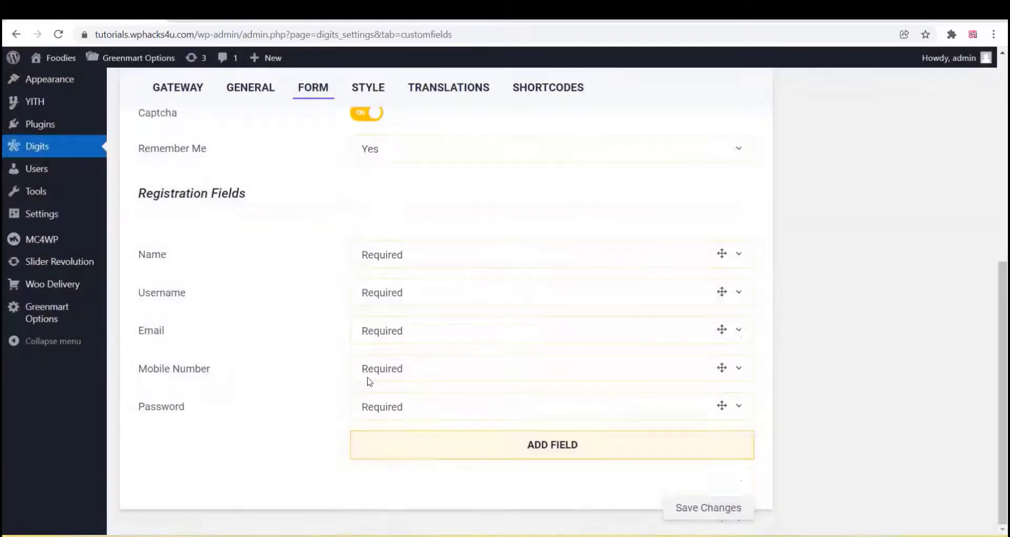
Turn off Captcha among the Digits login fields and save the form settings
scroll(366, 373, "up", 4)
scroll(365, 368, "up", 1)
left_click(374, 378)
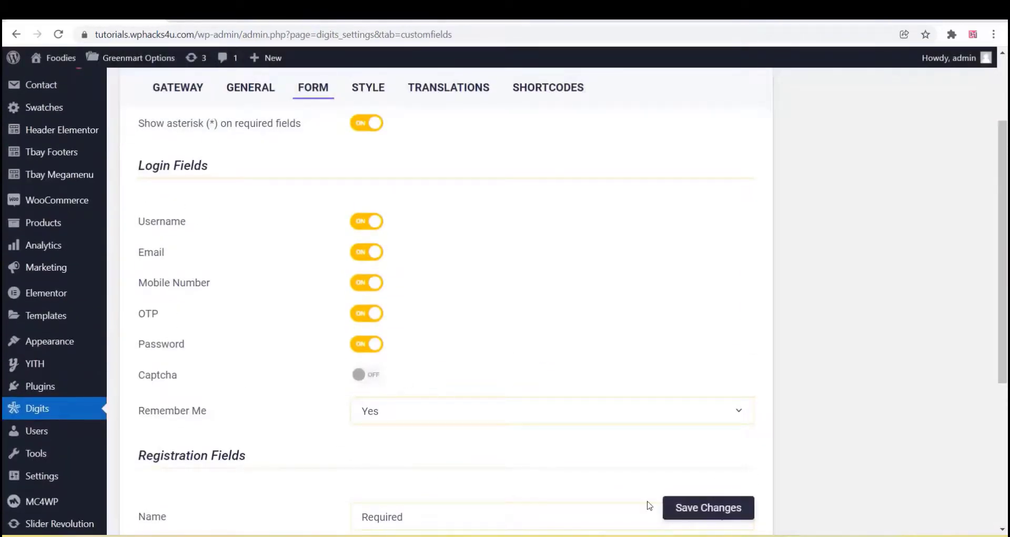
left_click(706, 508)
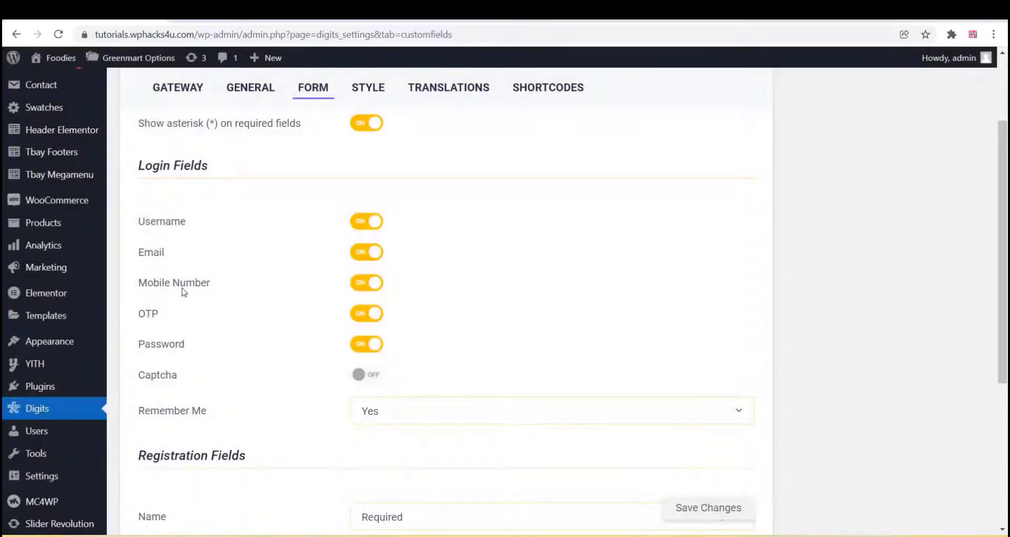
Look over the remaining Digits form settings, the style presets and form types, and the translations
scroll(184, 294, "down", 3)
scroll(298, 221, "up", 5)
left_click(371, 152)
scroll(298, 282, "down", 10)
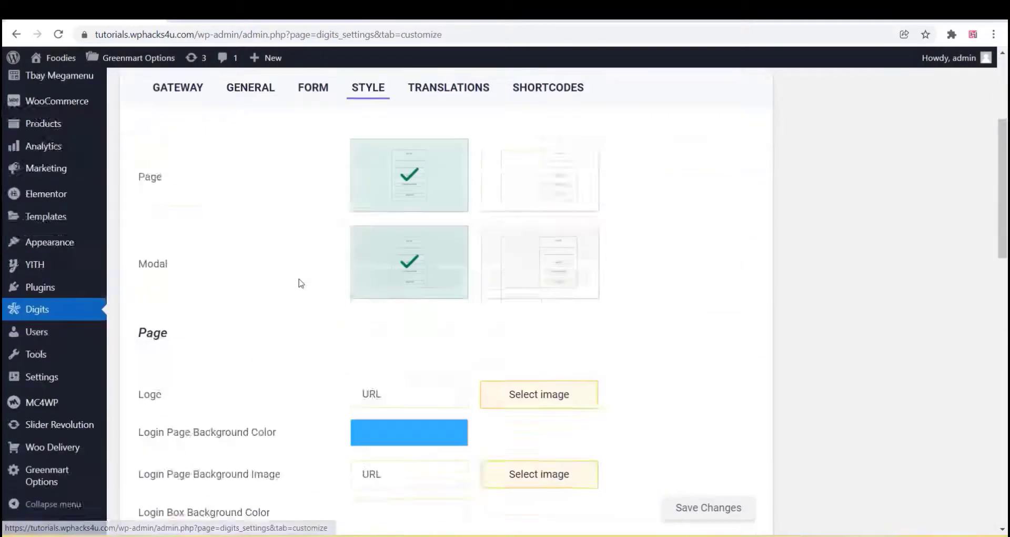
scroll(298, 279, "up", 10)
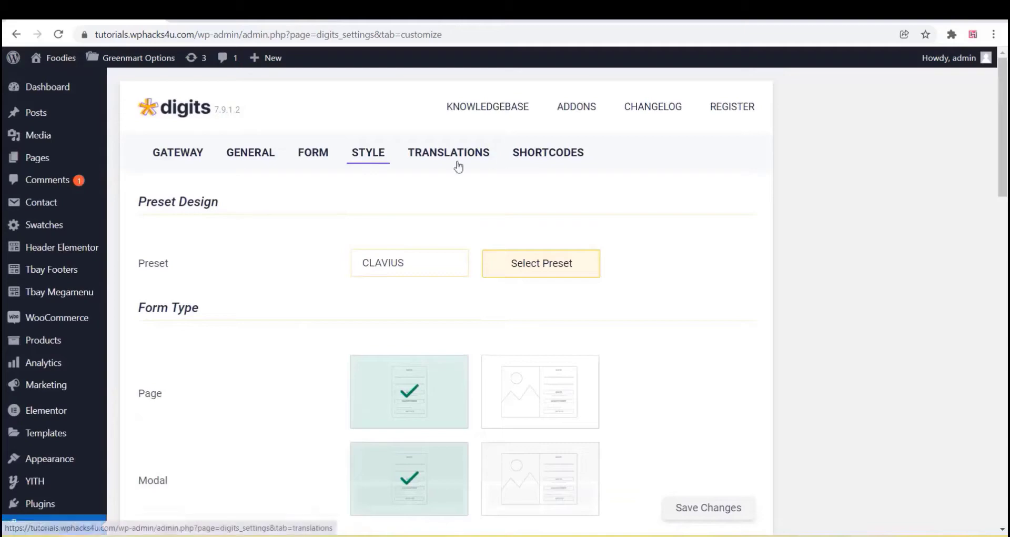
left_click(455, 161)
Set the OTP Resend Time to 60 seconds in the Digits general settings and save
left_click(248, 154)
scroll(403, 246, "down", 10)
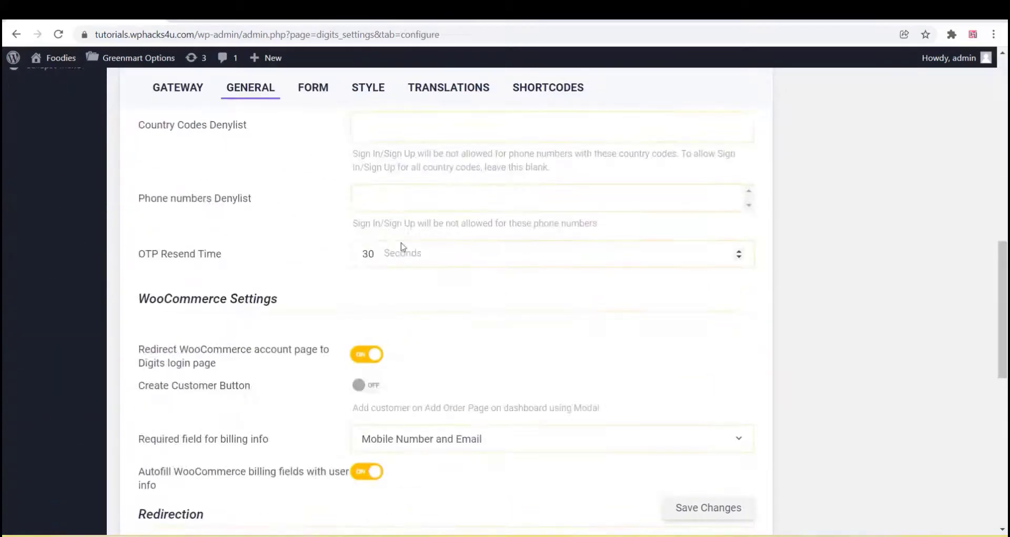
type("6")
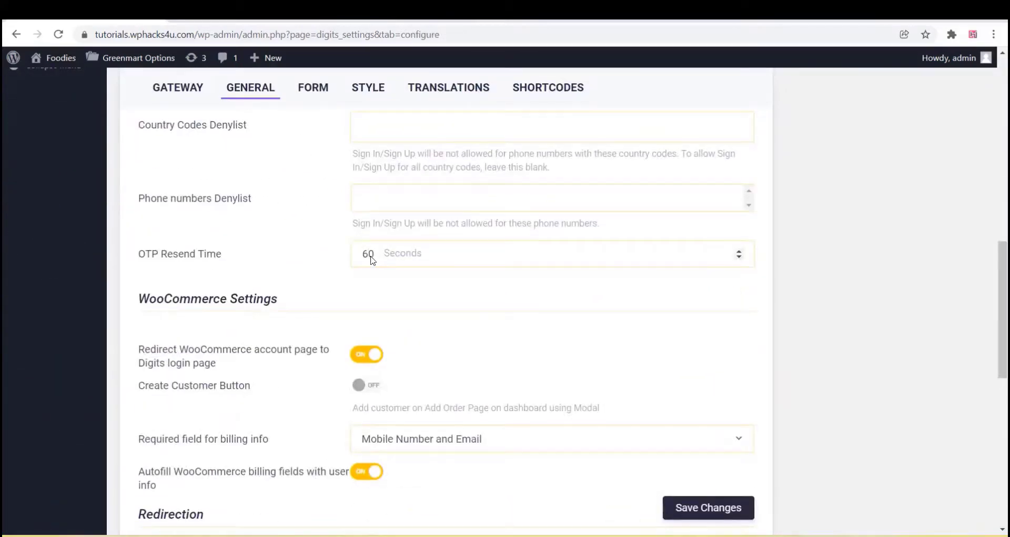
left_click(685, 503)
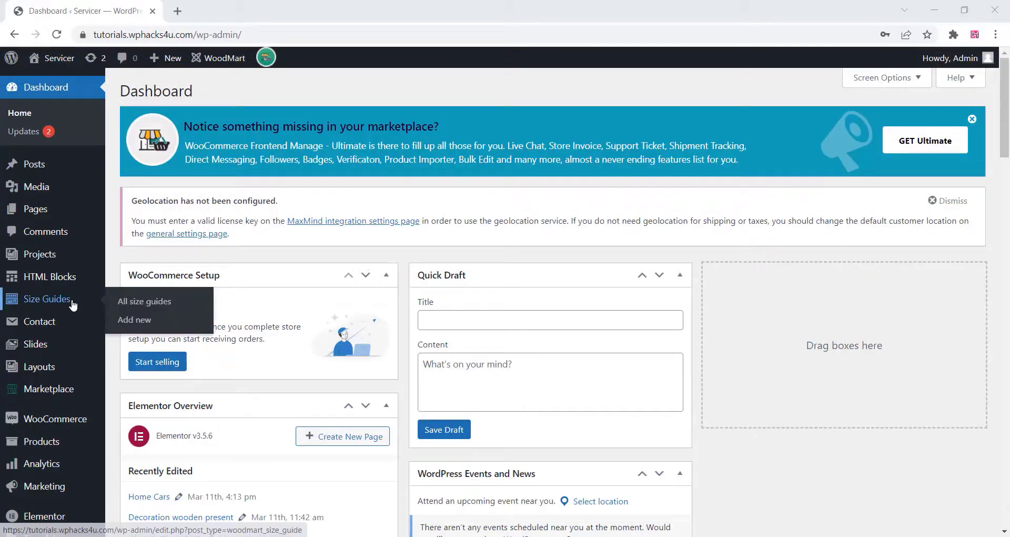
Open the navigation menu editor of the Servicer site from its WordPress dashboard
scroll(70, 310, "down", 1)
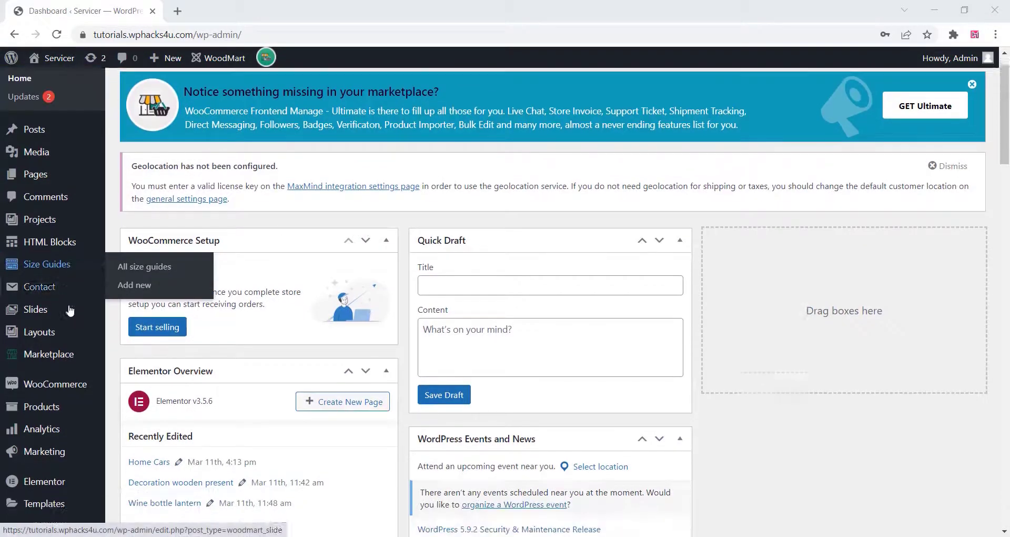
scroll(70, 311, "down", 3)
mouse_move(59, 374)
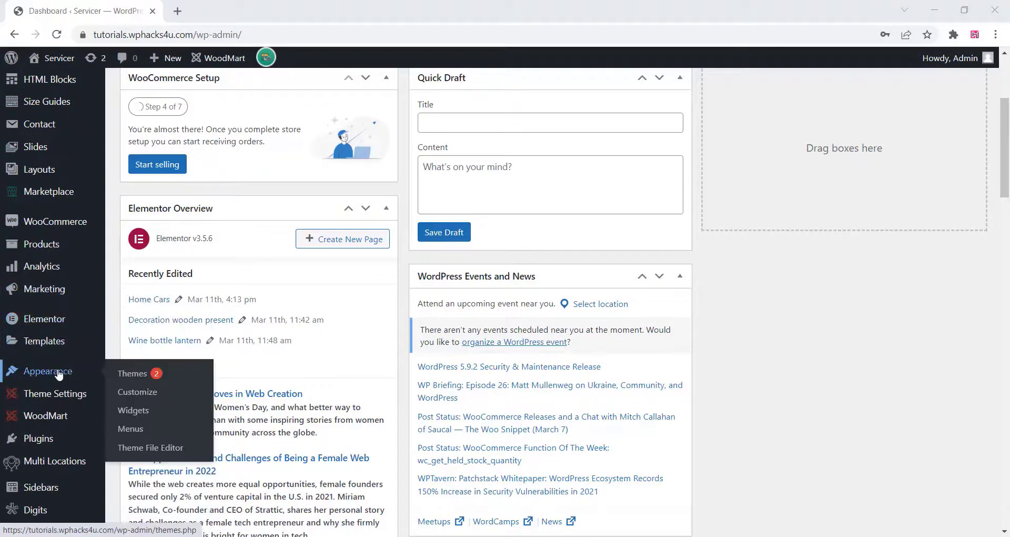
left_click(133, 433)
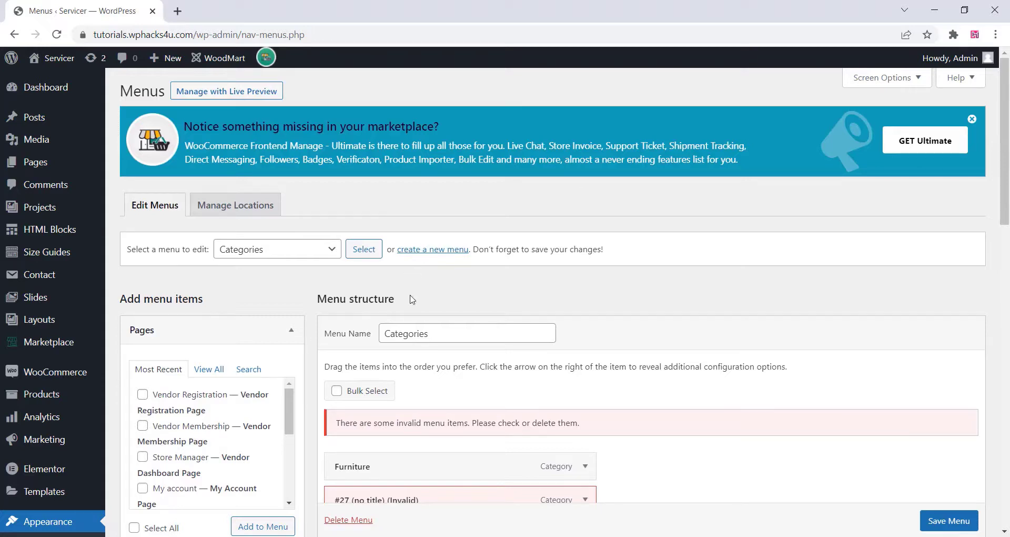
Create a new menu named Mainmenu1 assigned to the Main Menu and Mobile Side Menu display locations
left_click(422, 254)
left_click(554, 109)
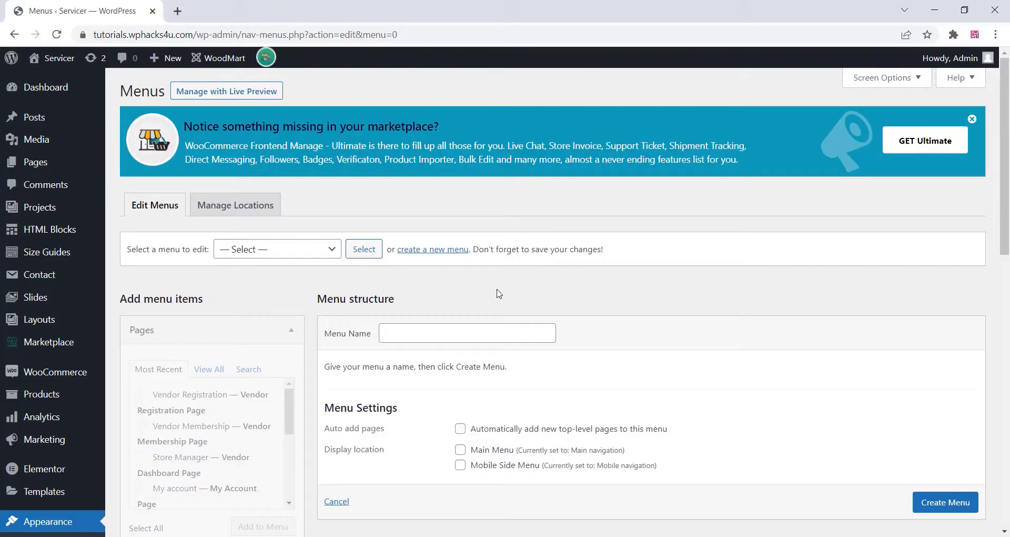
left_click(413, 336)
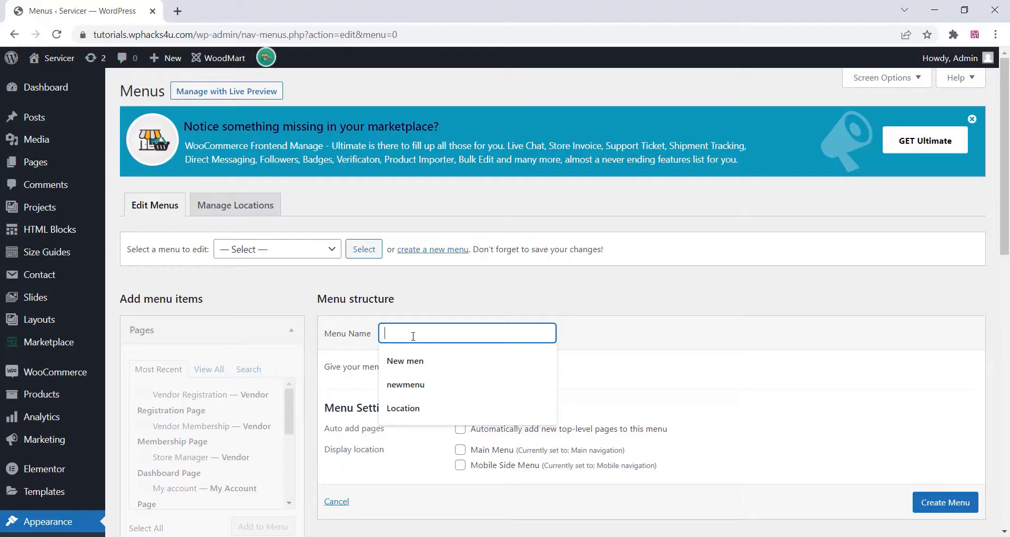
type("Mainmenu1")
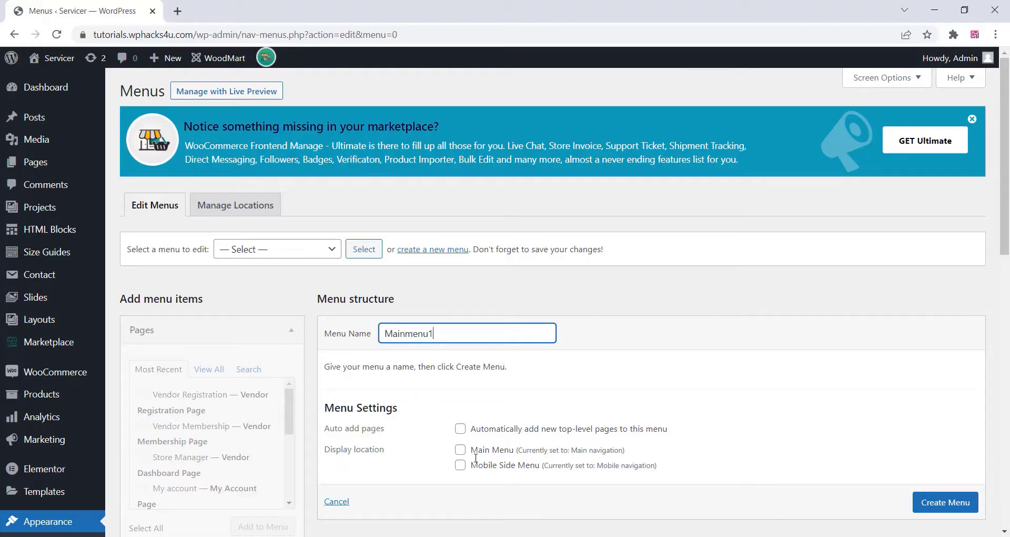
left_click(460, 449)
left_click(460, 465)
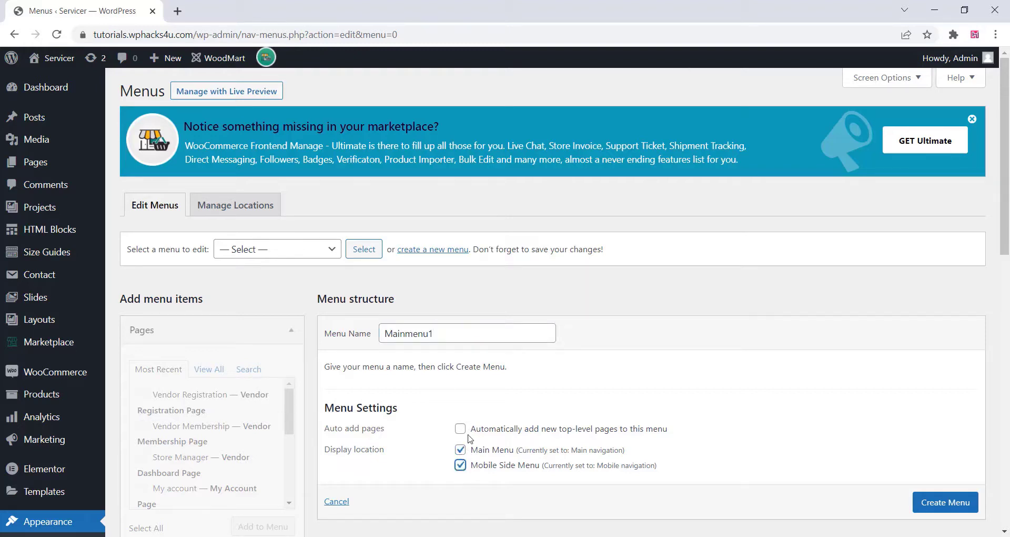
left_click(953, 504)
scroll(953, 504, "down", 1)
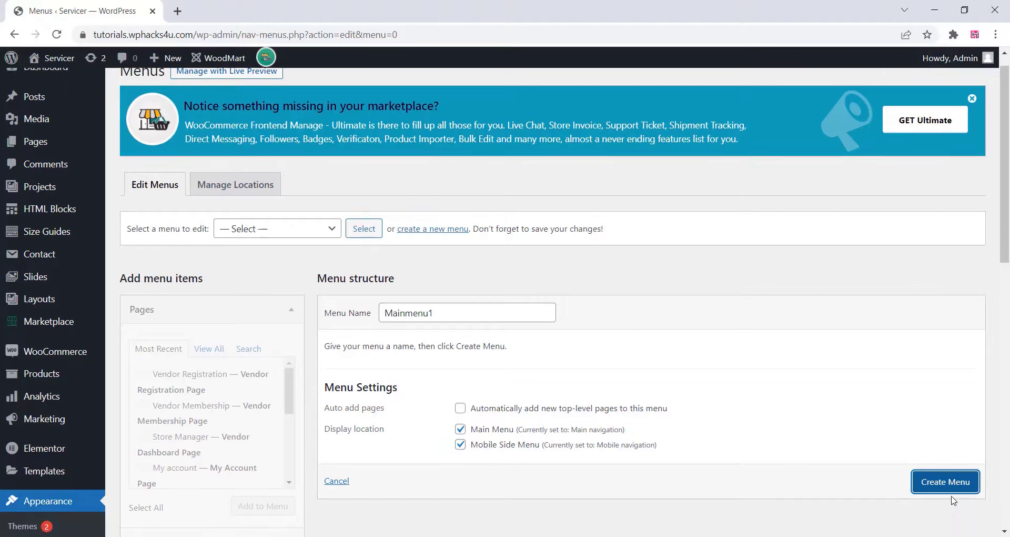
left_click(945, 485)
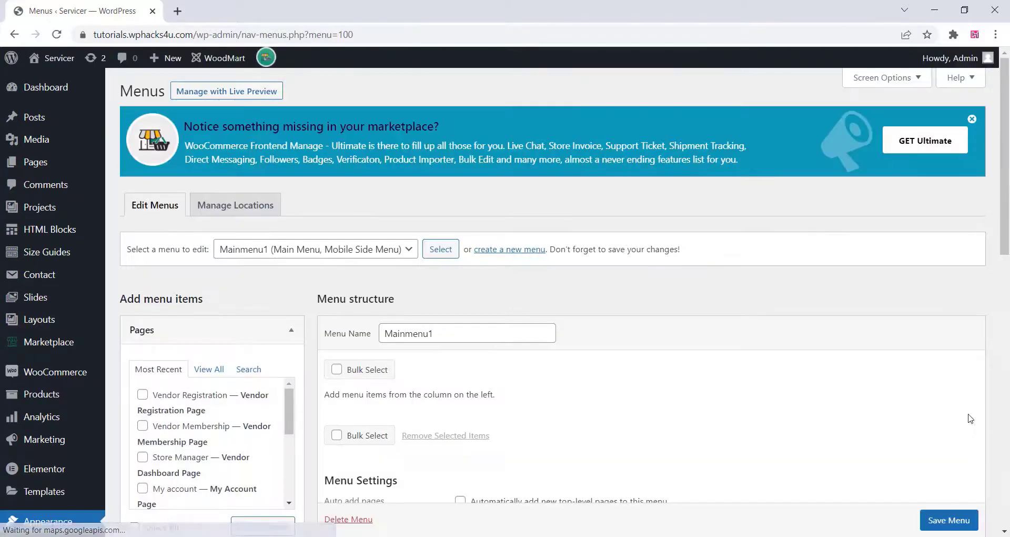
Add the Vendor Registration, My account, Contact us and Wishlist pages to Mainmenu1
scroll(376, 288, "down", 3)
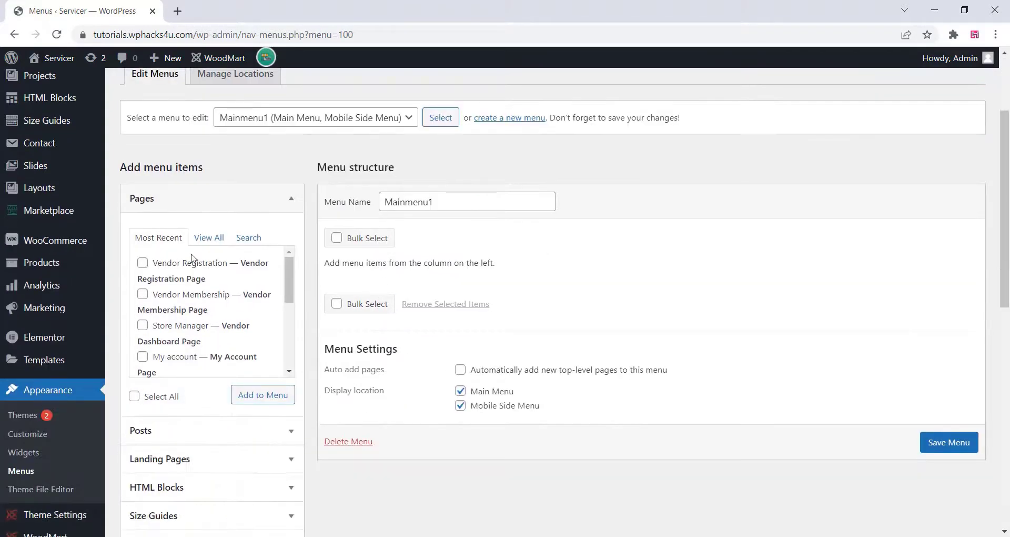
left_click(142, 263)
scroll(148, 330, "down", 3)
scroll(148, 302, "up", 2)
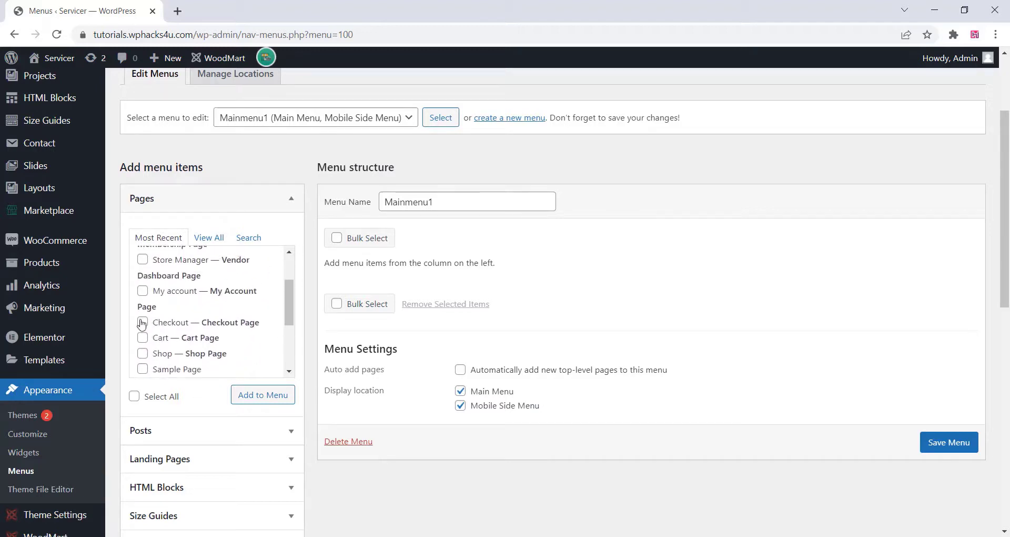
left_click(142, 291)
scroll(150, 337, "down", 2)
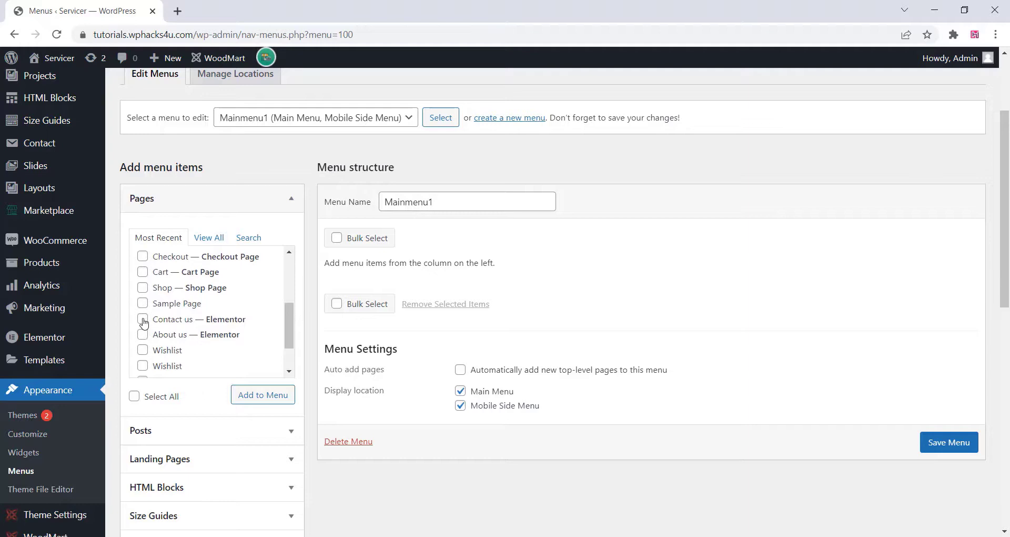
left_click(143, 320)
scroll(134, 348, "down", 2)
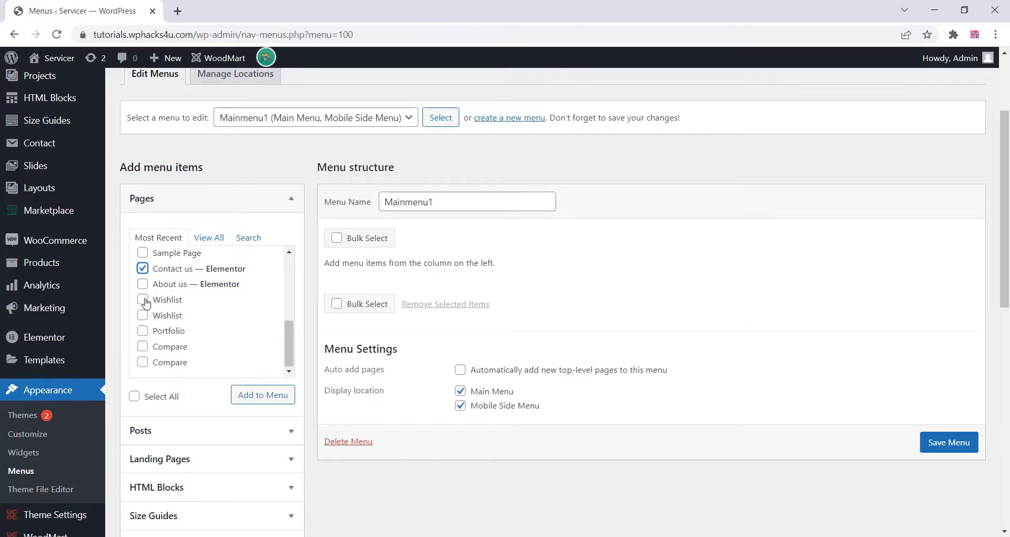
left_click(143, 299)
left_click(266, 395)
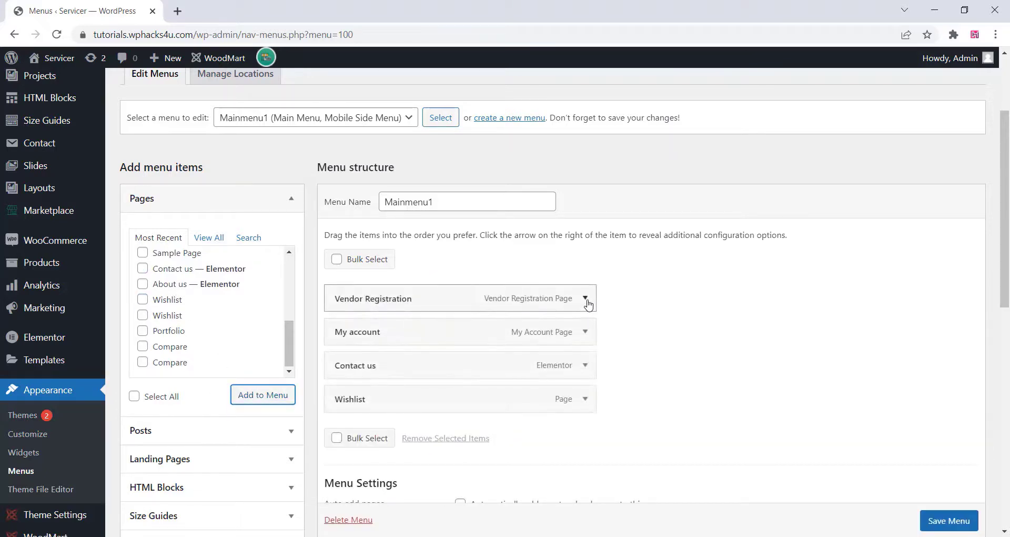
Change the navigation label of the Vendor Registration menu item to Service Registration
left_click(587, 302)
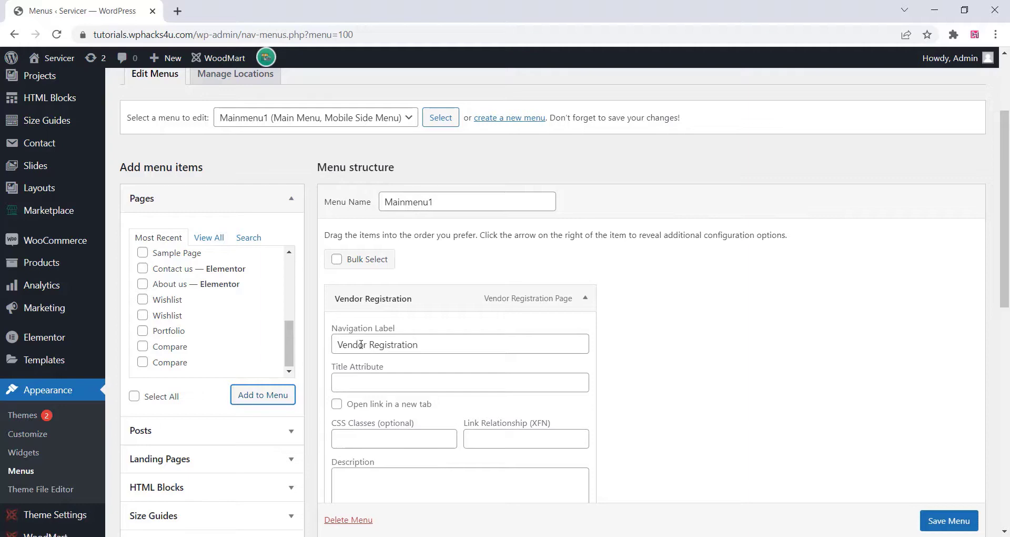
double_click(367, 345)
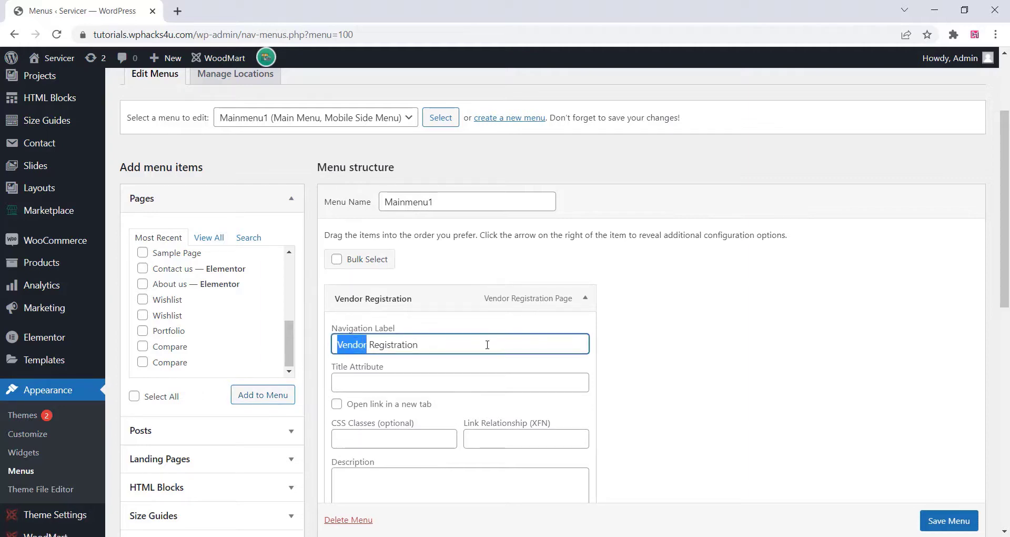
type("Servic")
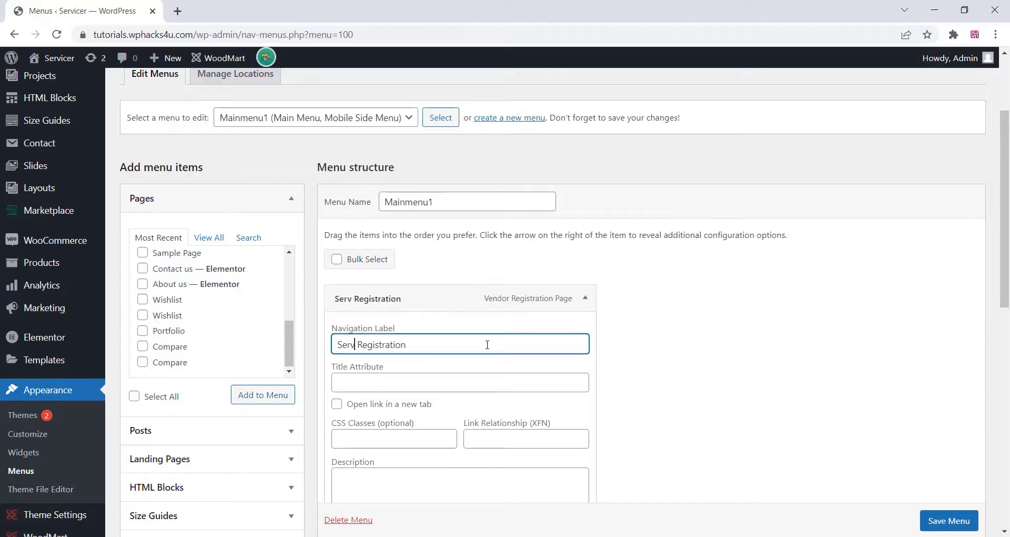
type("e")
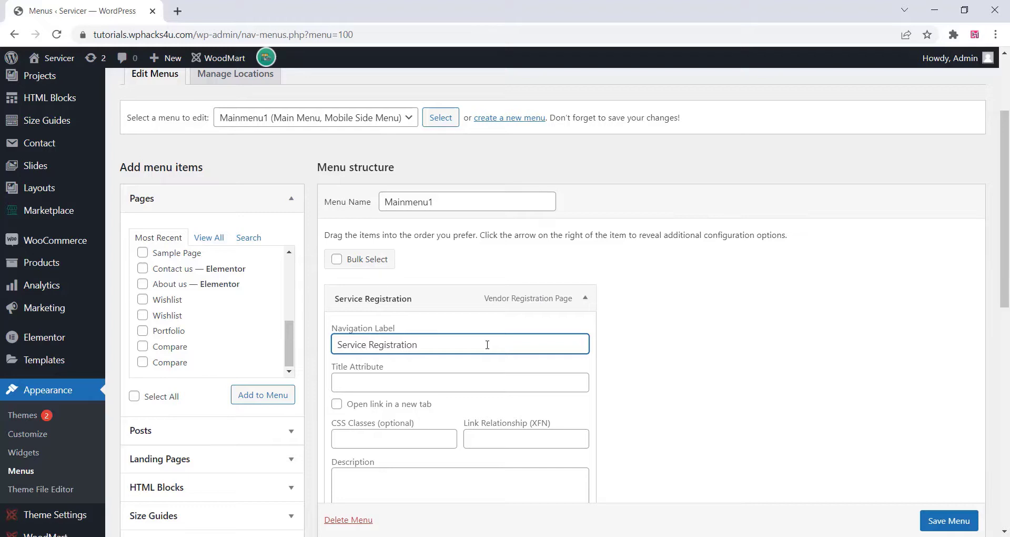
left_click(585, 298)
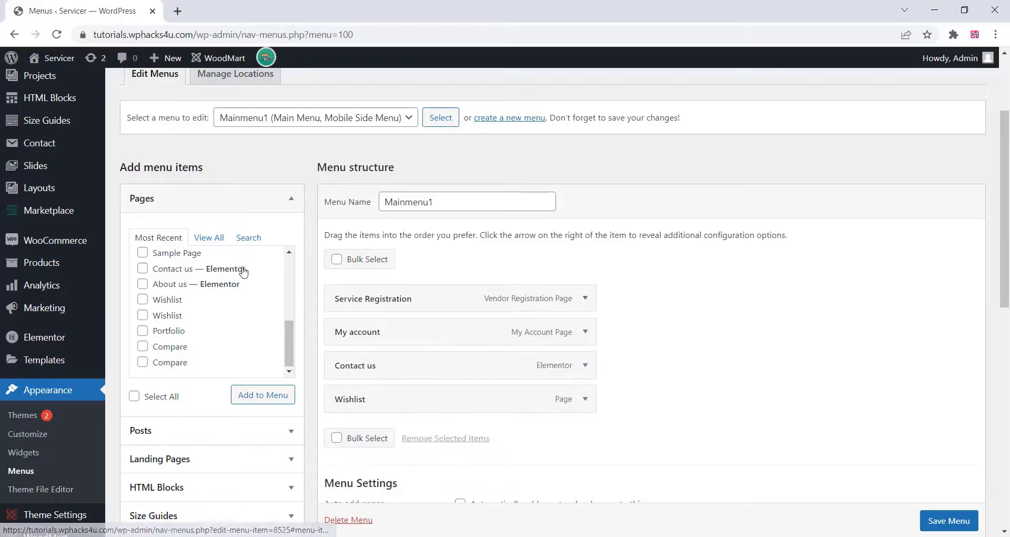
Add the Shop page from the full list of pages to Mainmenu1
left_click(208, 239)
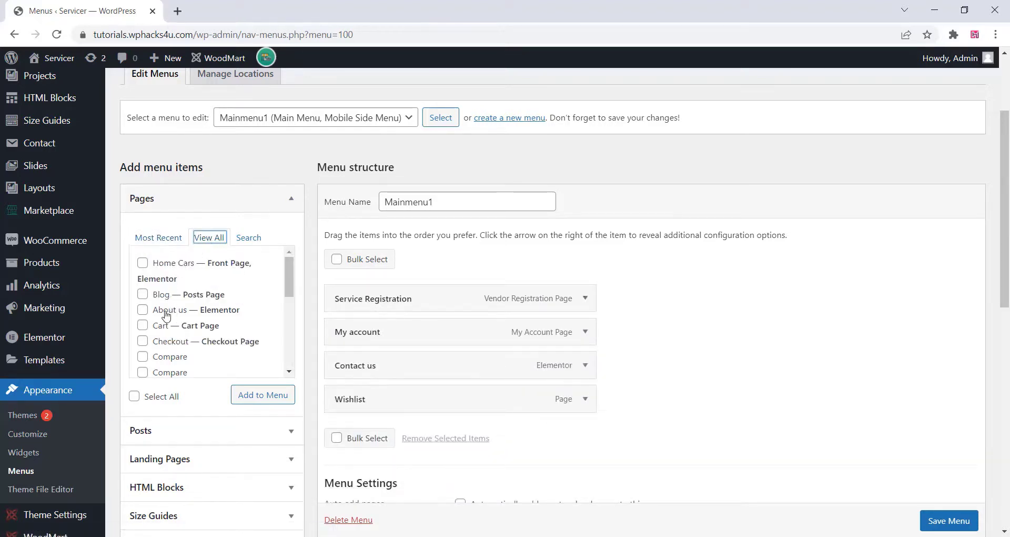
scroll(182, 337, "down", 3)
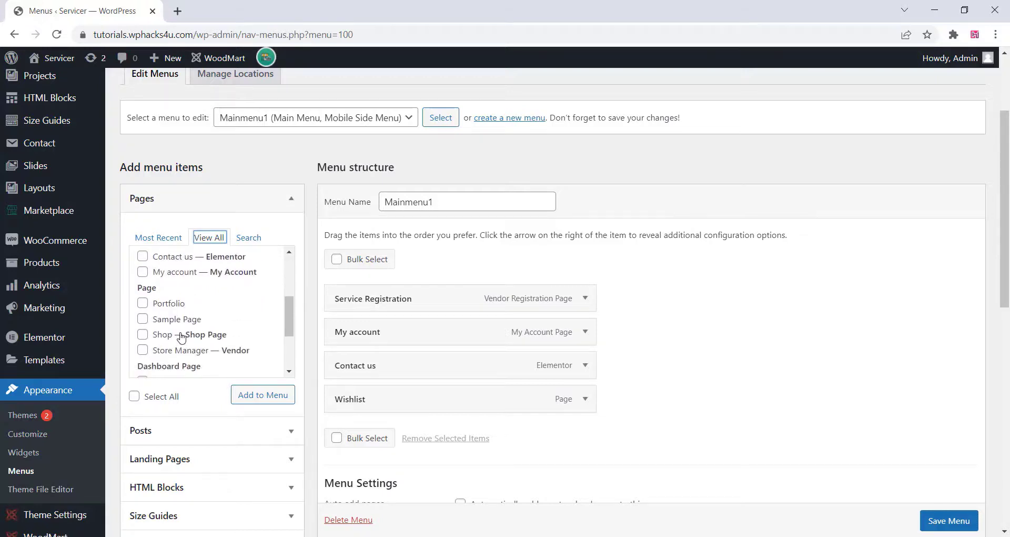
left_click(142, 334)
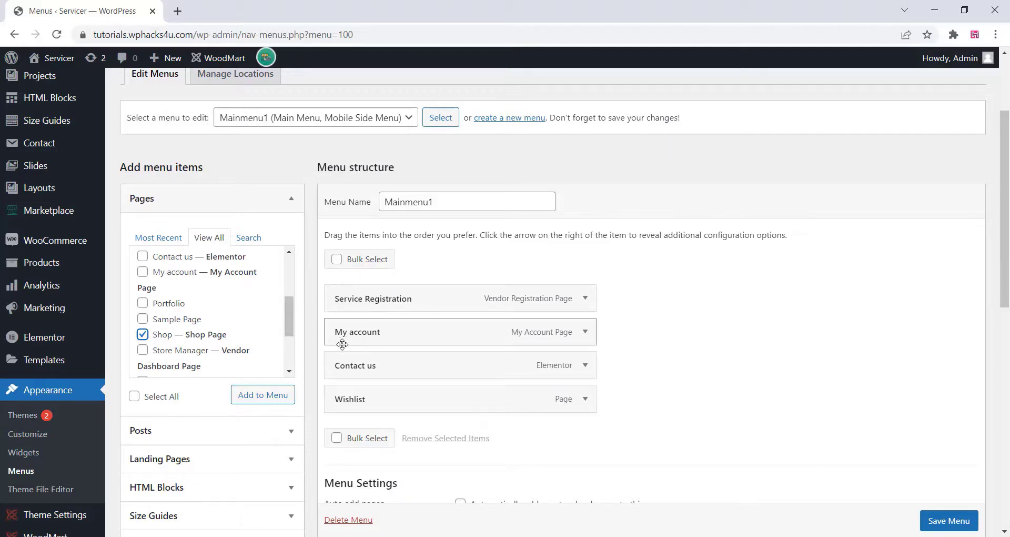
left_click(260, 396)
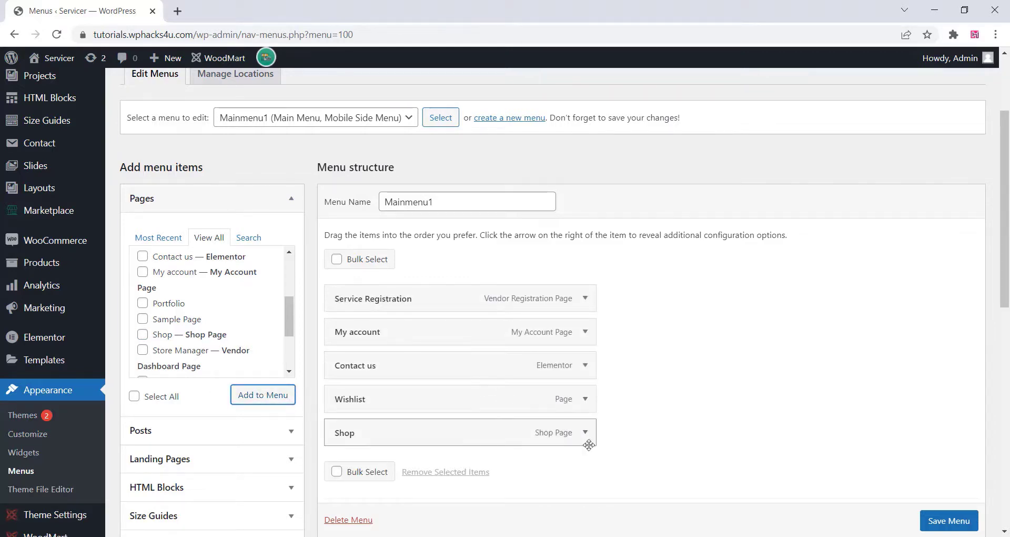
Change the navigation label of the Shop menu item to Services and save Mainmenu1
left_click(586, 432)
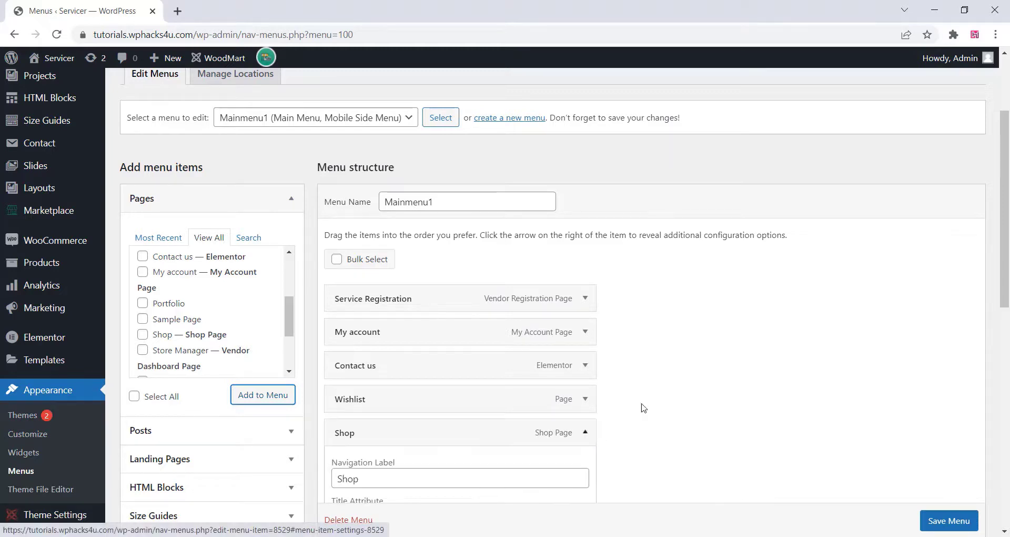
scroll(658, 383, "down", 3)
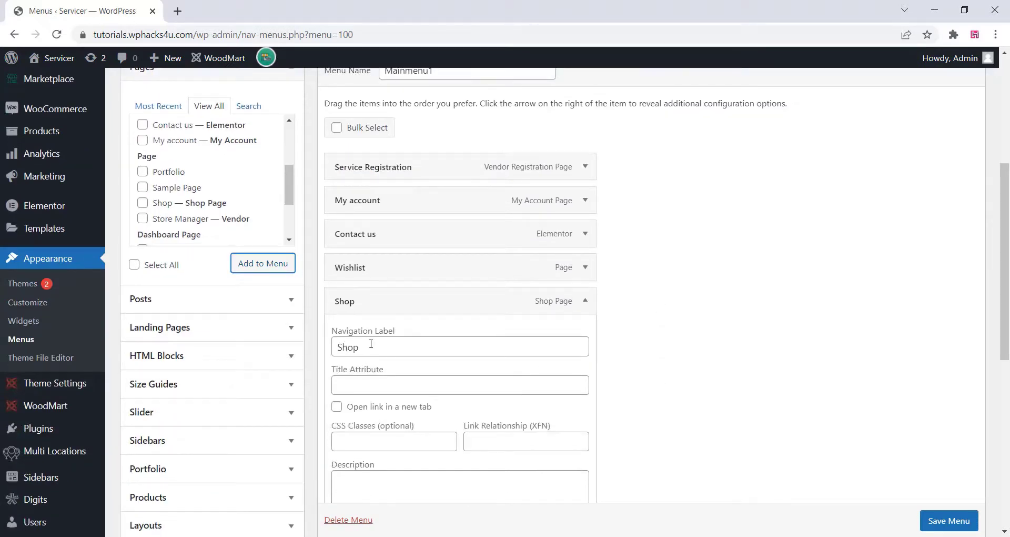
double_click(371, 344)
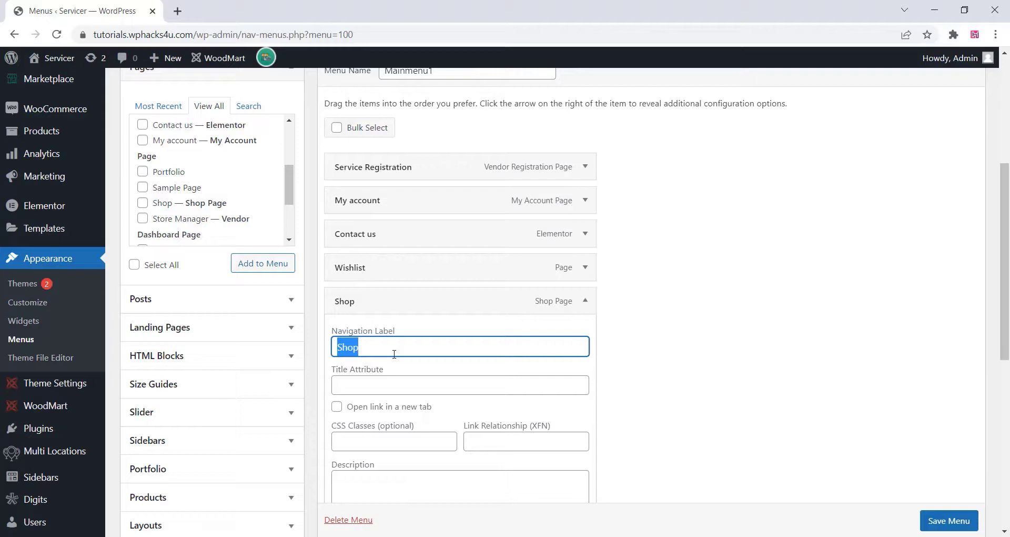
type("Services")
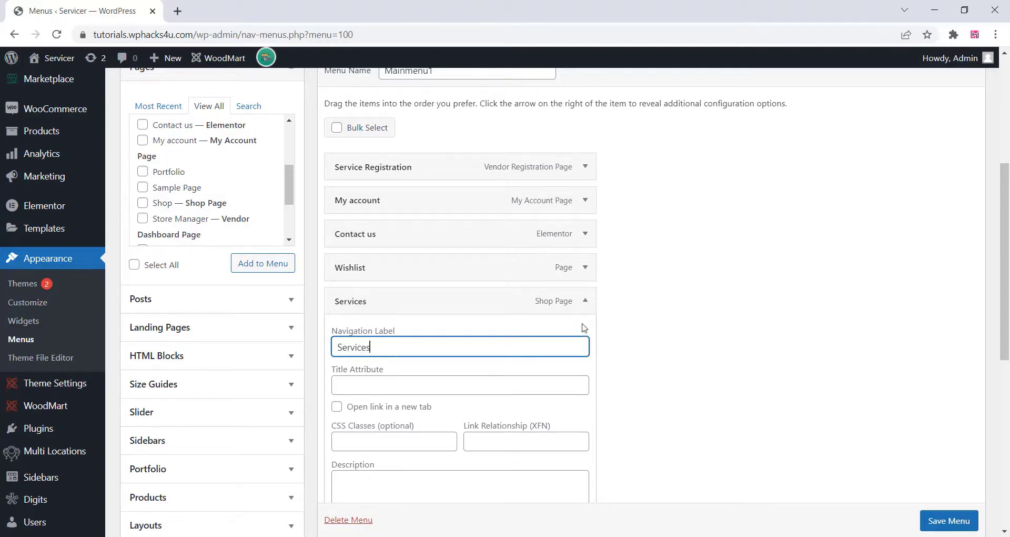
left_click(585, 300)
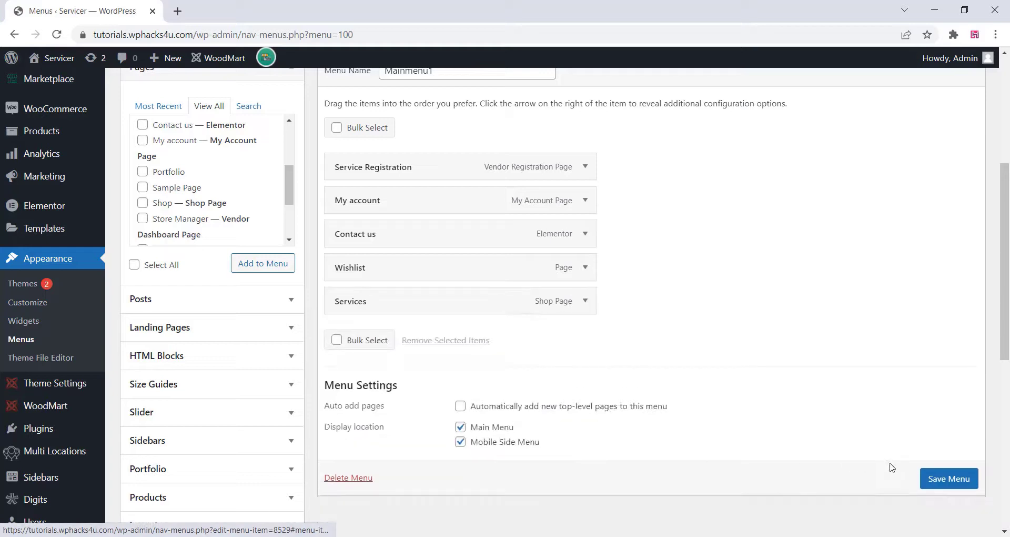
left_click(942, 481)
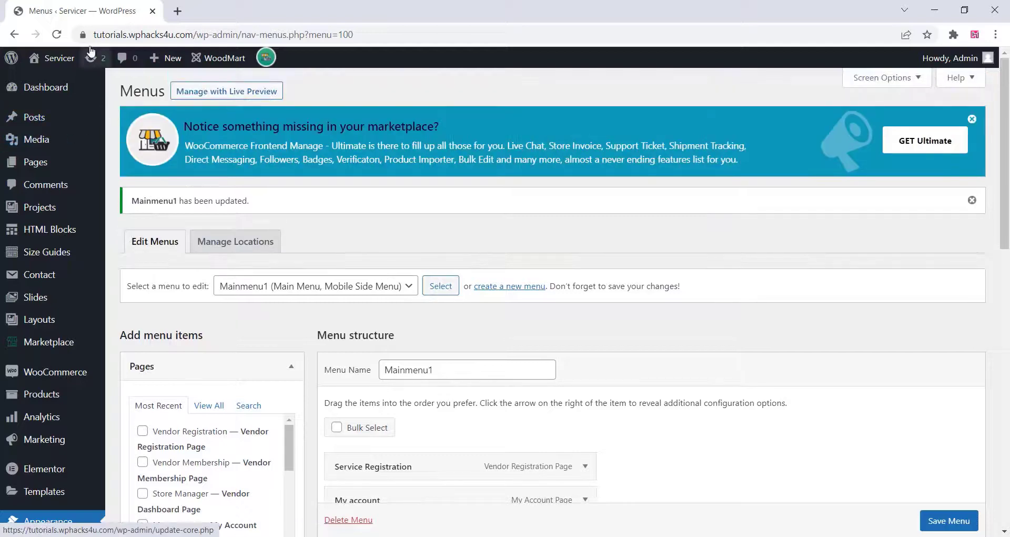
Open the front end of the Servicer site in a new browser tab and switch to it
mouse_move(58, 58)
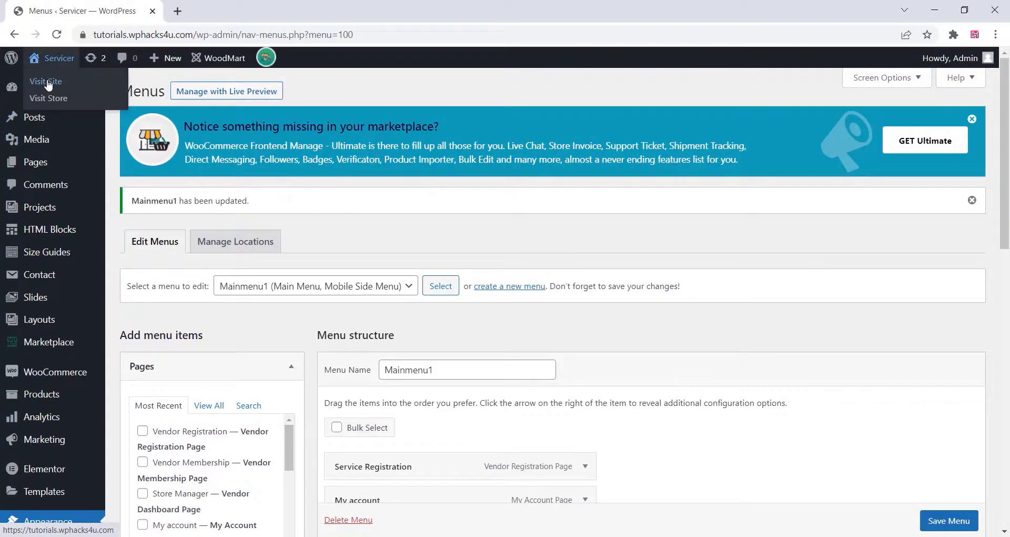
right_click(46, 82)
key("Escape")
middle_click(79, 95)
left_click(226, 11)
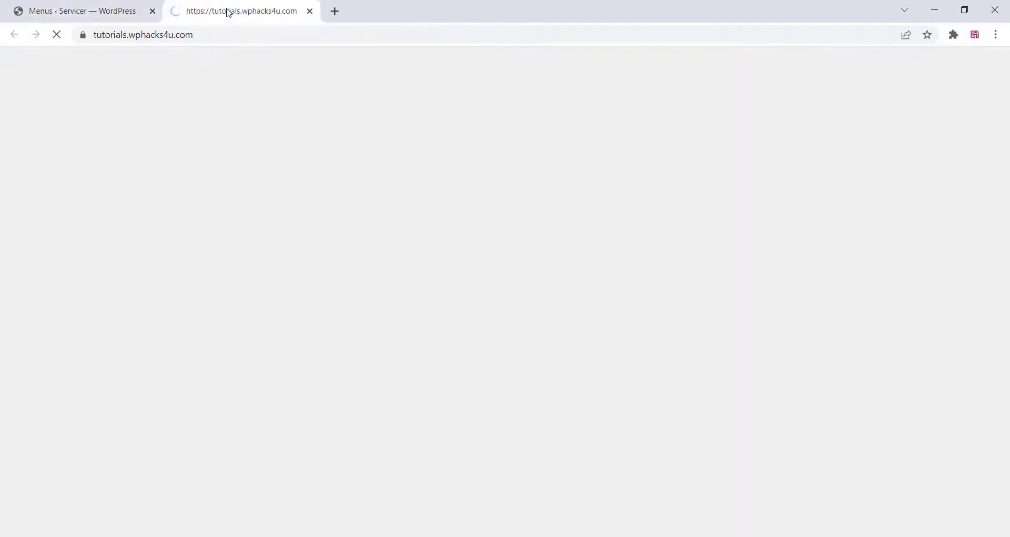